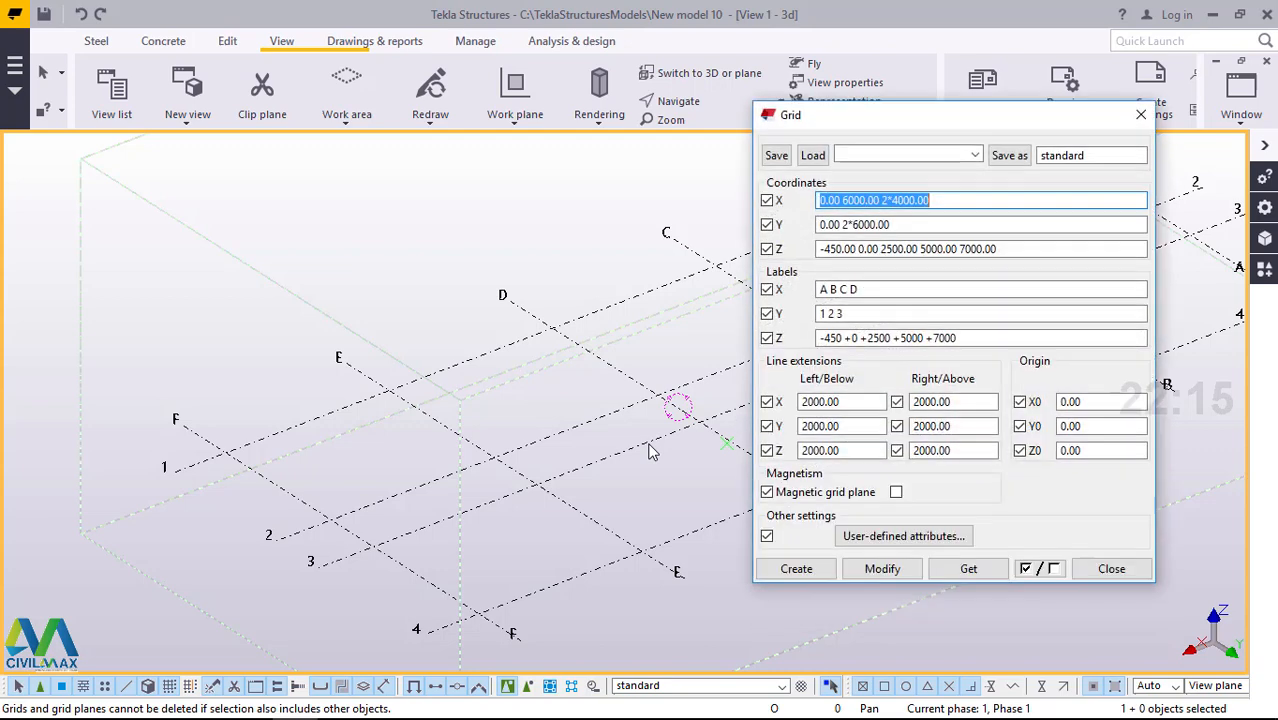
# - Load the existing grid's values into the grid properties, review its X, Y and Z coordinates and labels, and close the dialog
pyautogui.scroll(-2, 393, 474)
pyautogui.scroll(3, 400, 490)
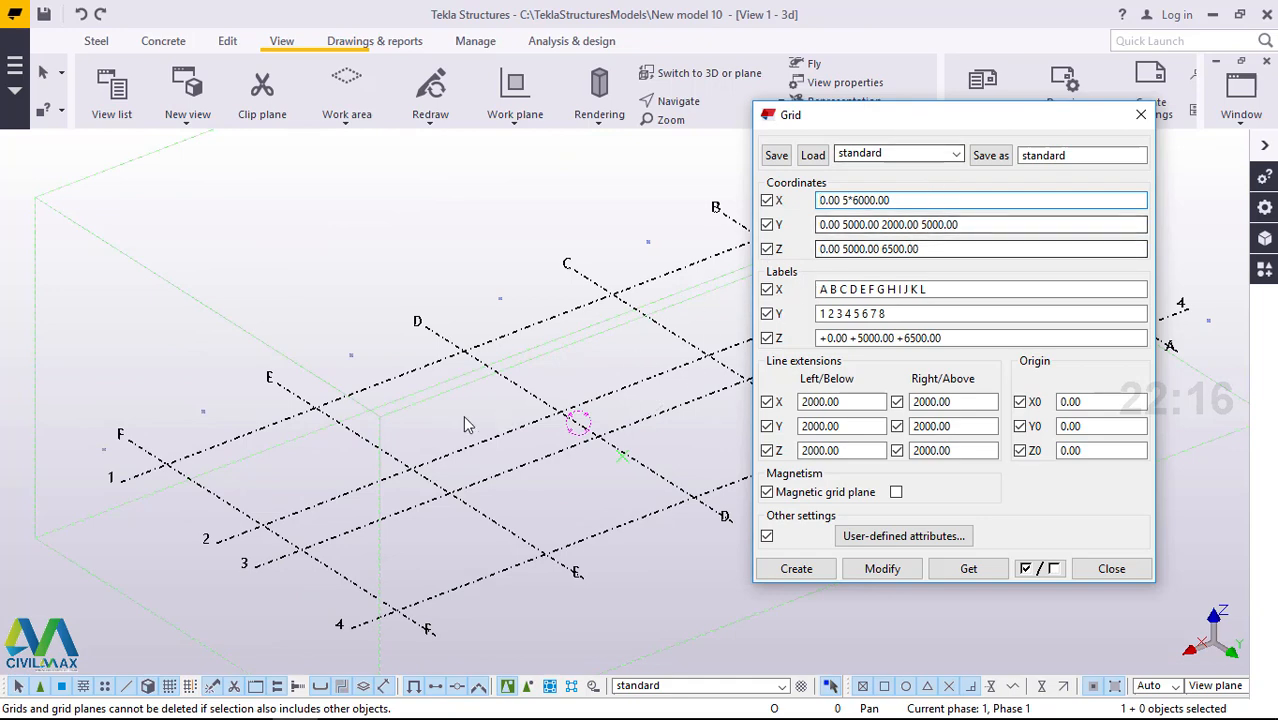
pyautogui.scroll(-3, 268, 484)
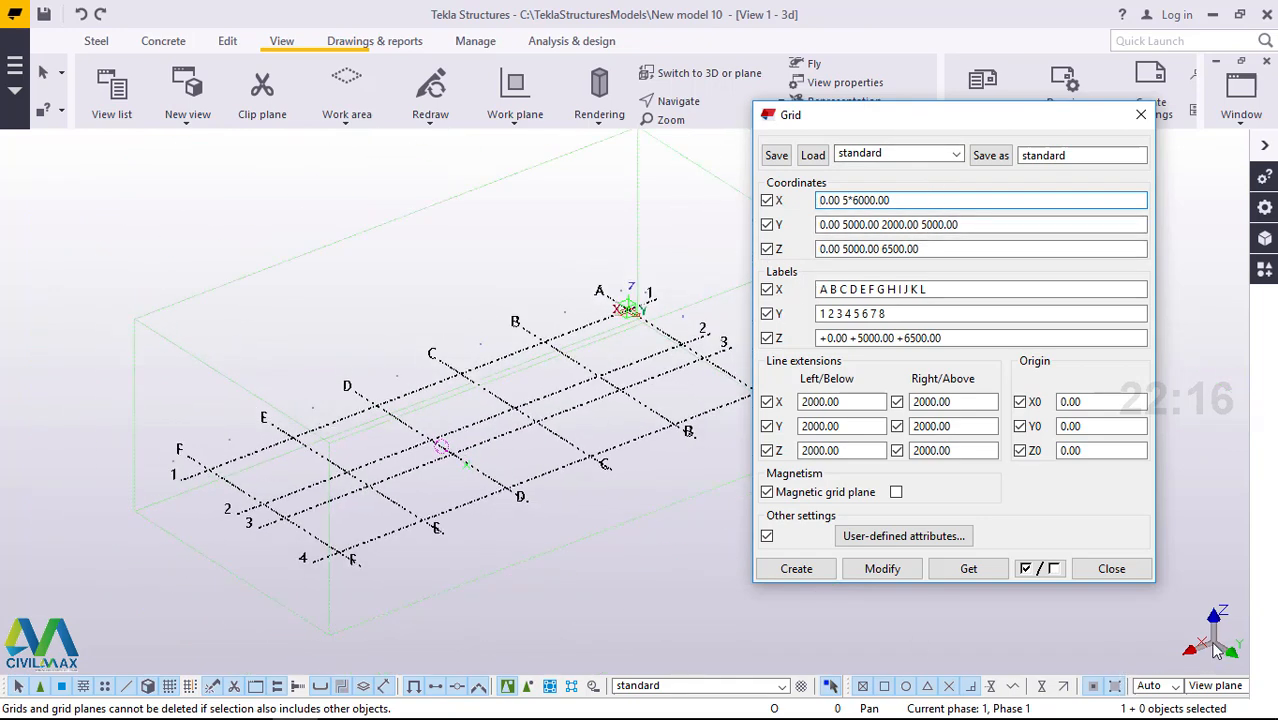
pyautogui.moveTo(889, 200); pyautogui.dragTo(812, 199)
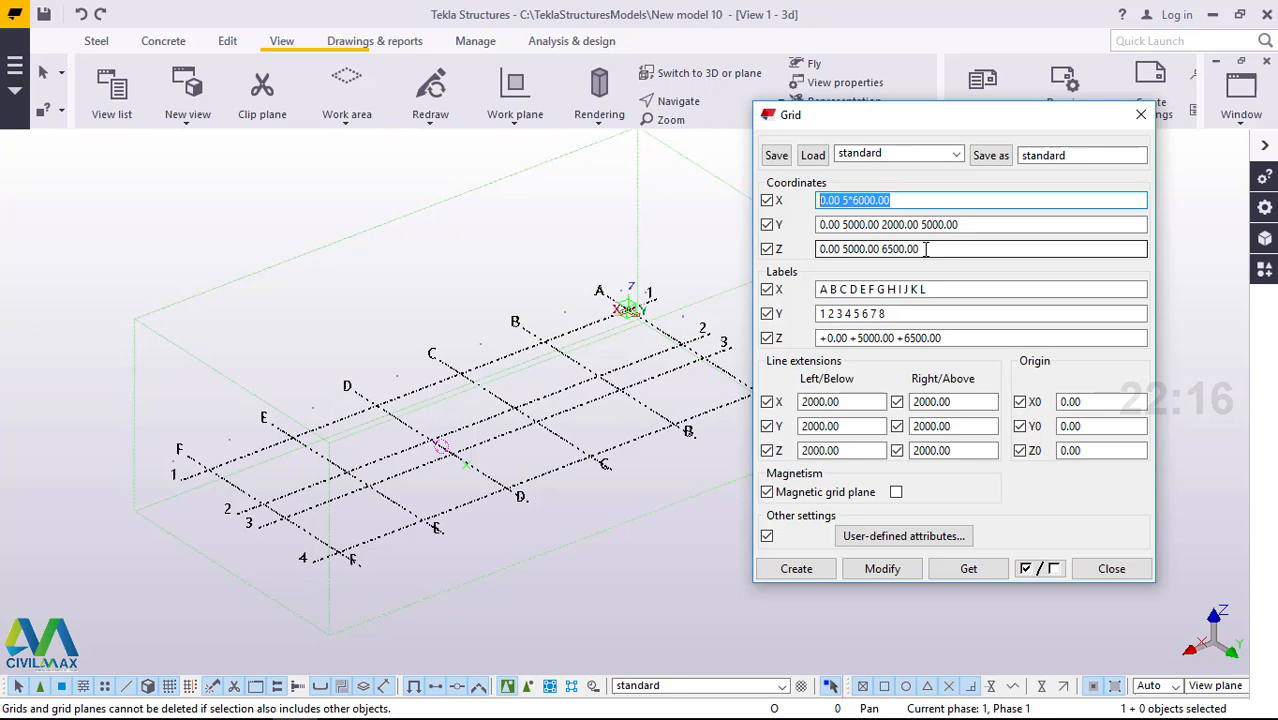
pyautogui.moveTo(926, 250); pyautogui.dragTo(812, 252)
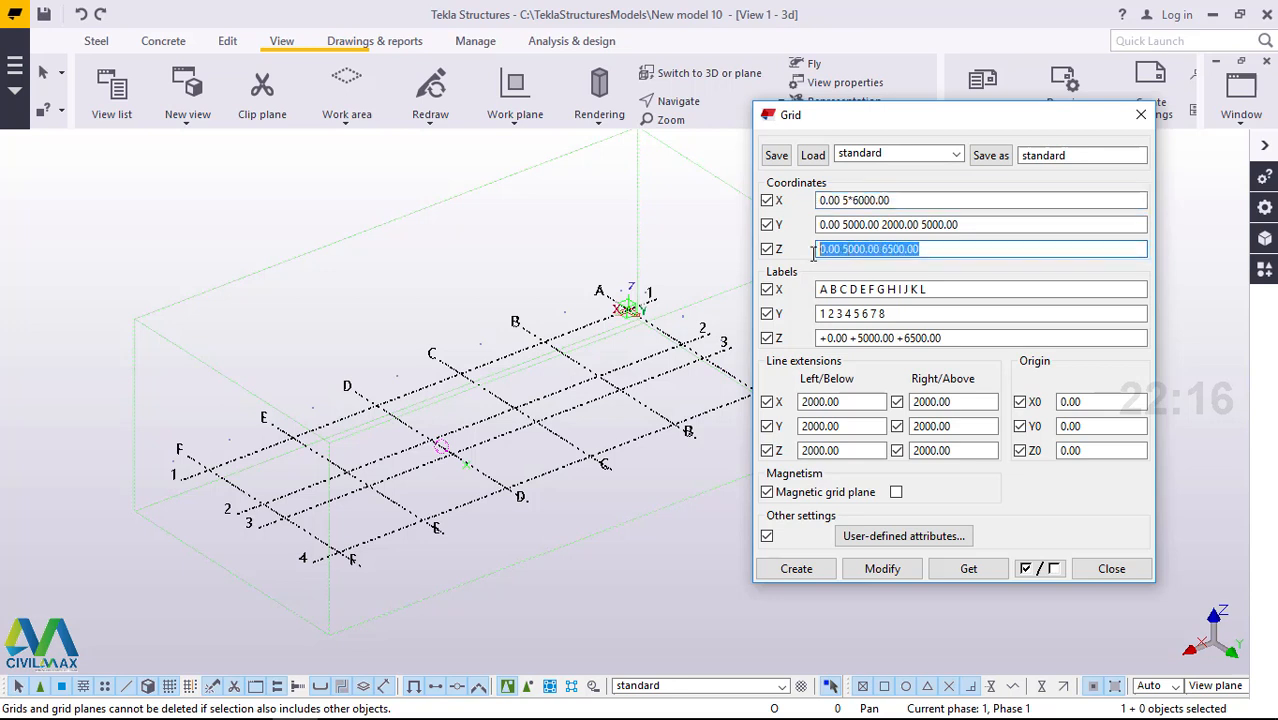
pyautogui.rightClick(888, 249)
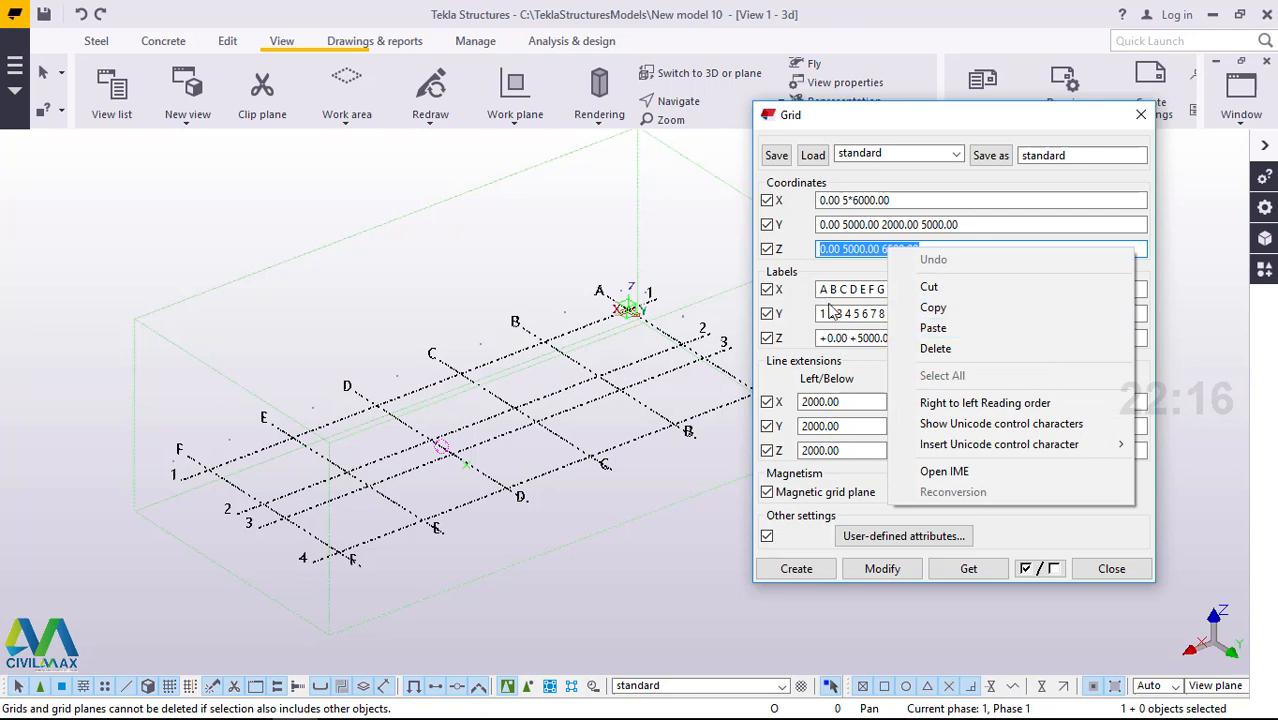
pyautogui.click(856, 338)
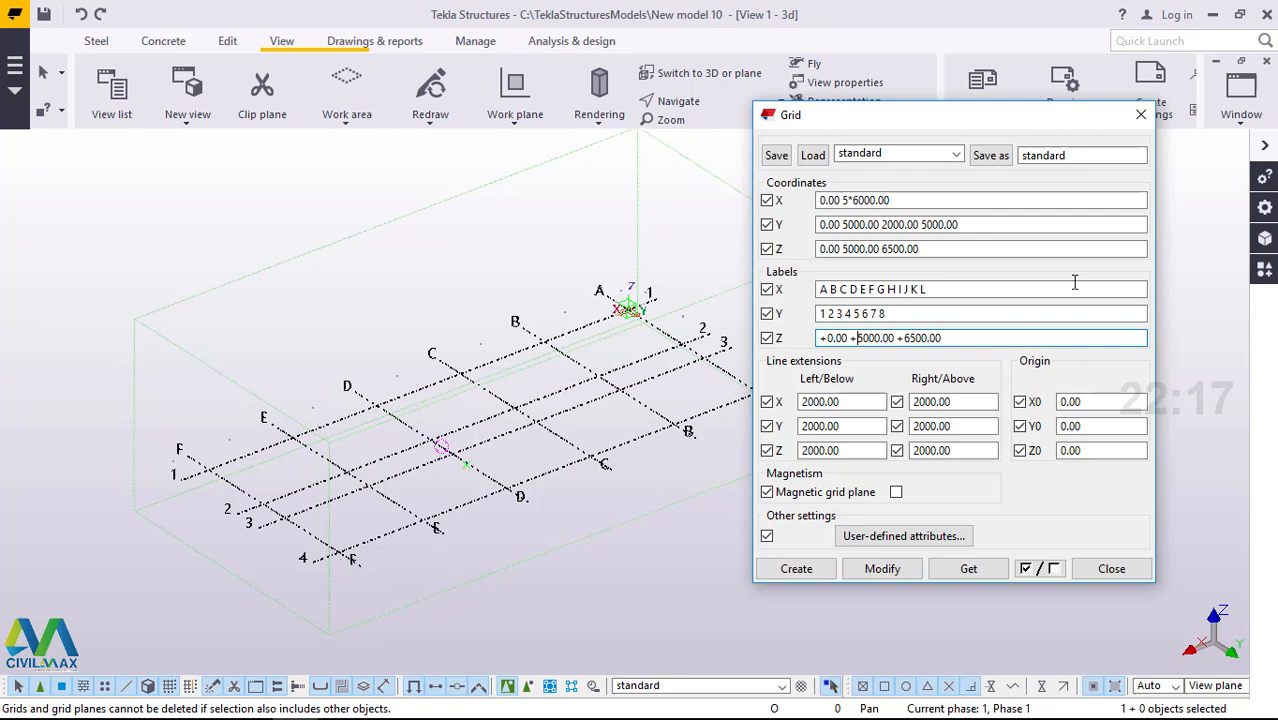
pyautogui.click(1140, 115)
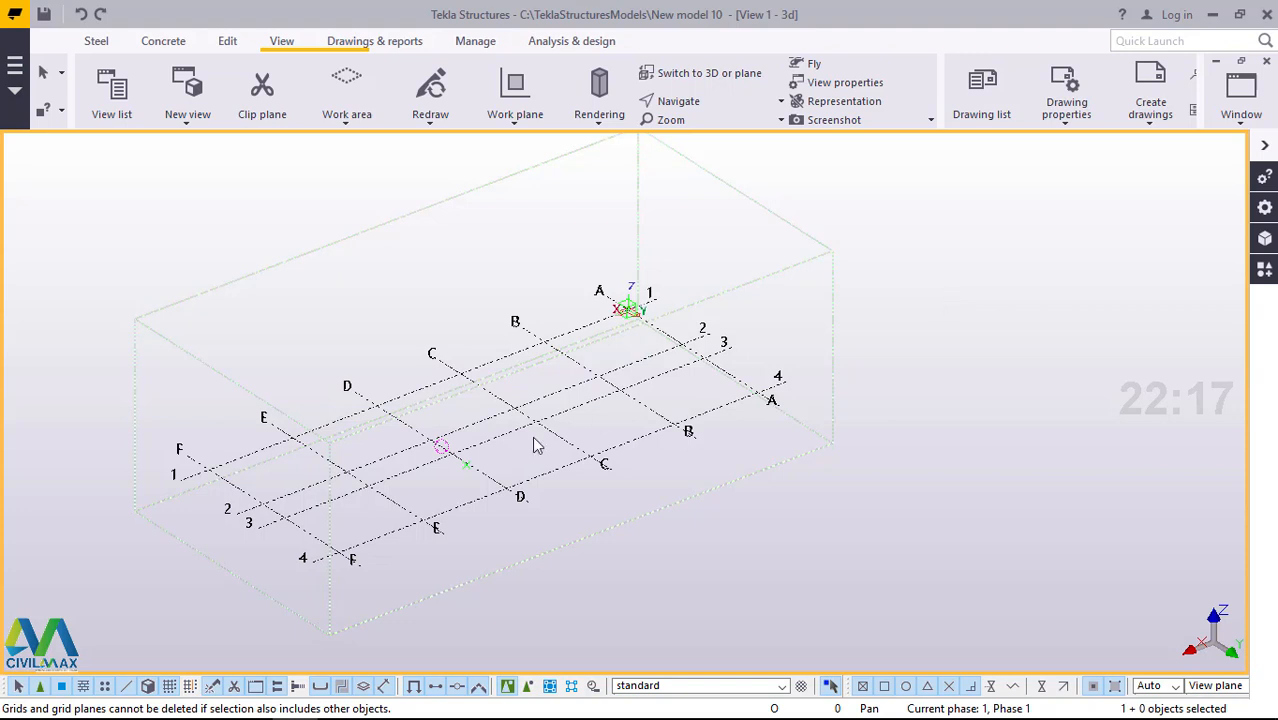
pyautogui.scroll(5, 479, 465)
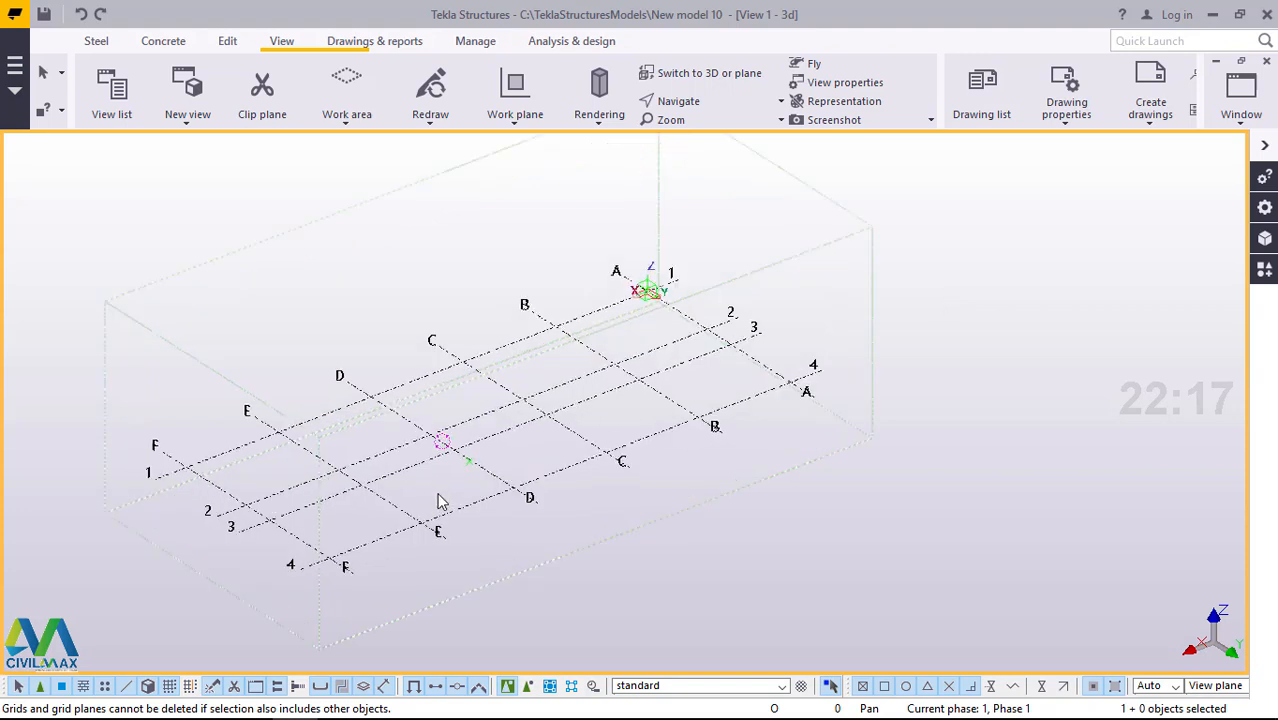
pyautogui.rightClick(479, 458)
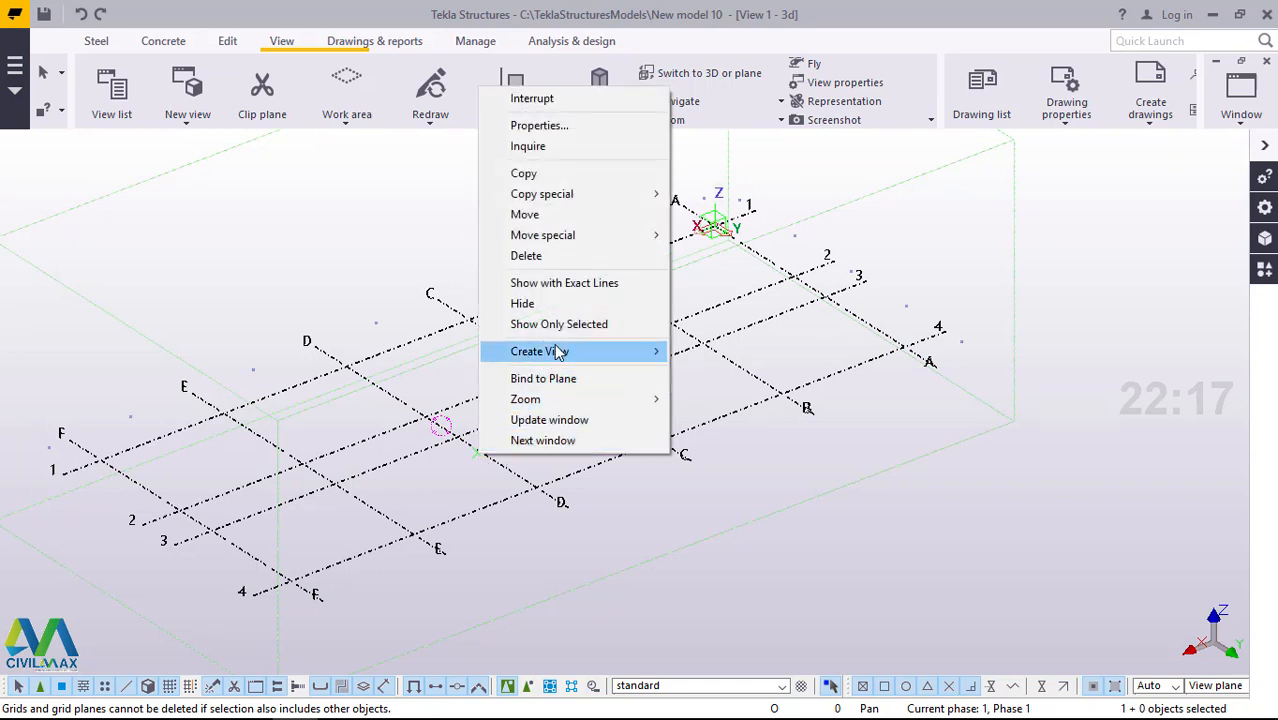
pyautogui.moveTo(558, 354)
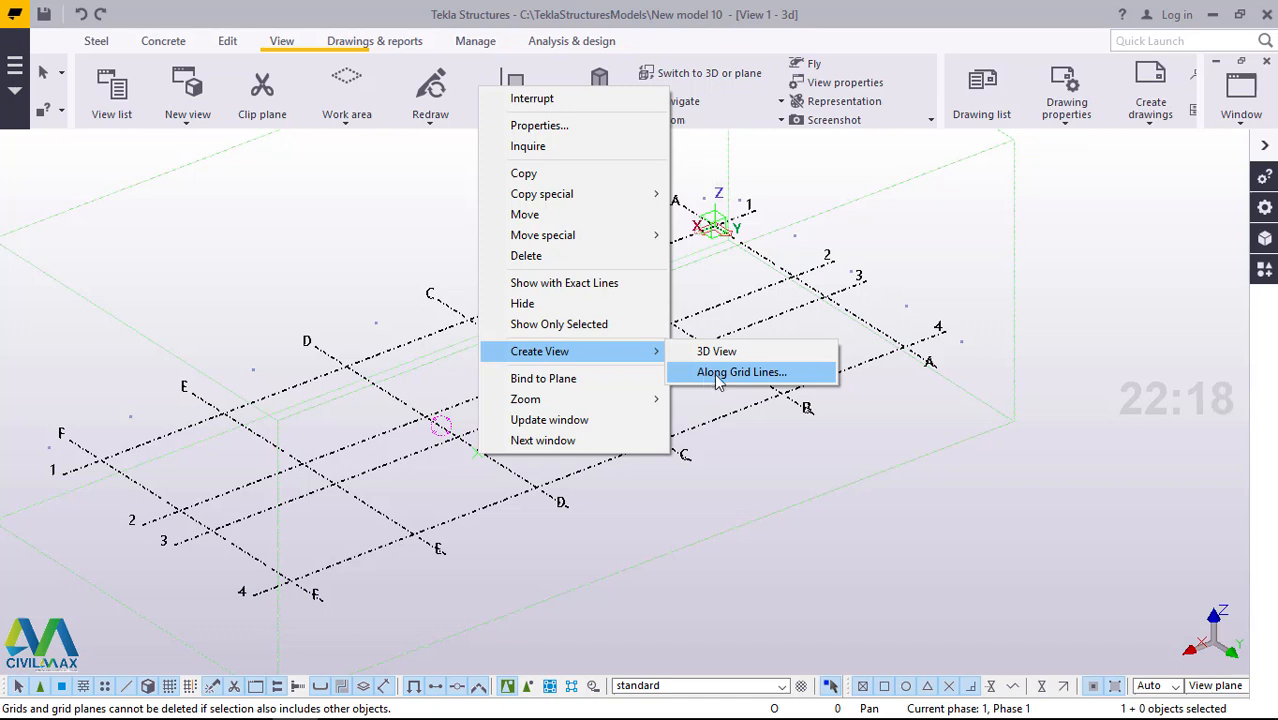
pyautogui.click(806, 450)
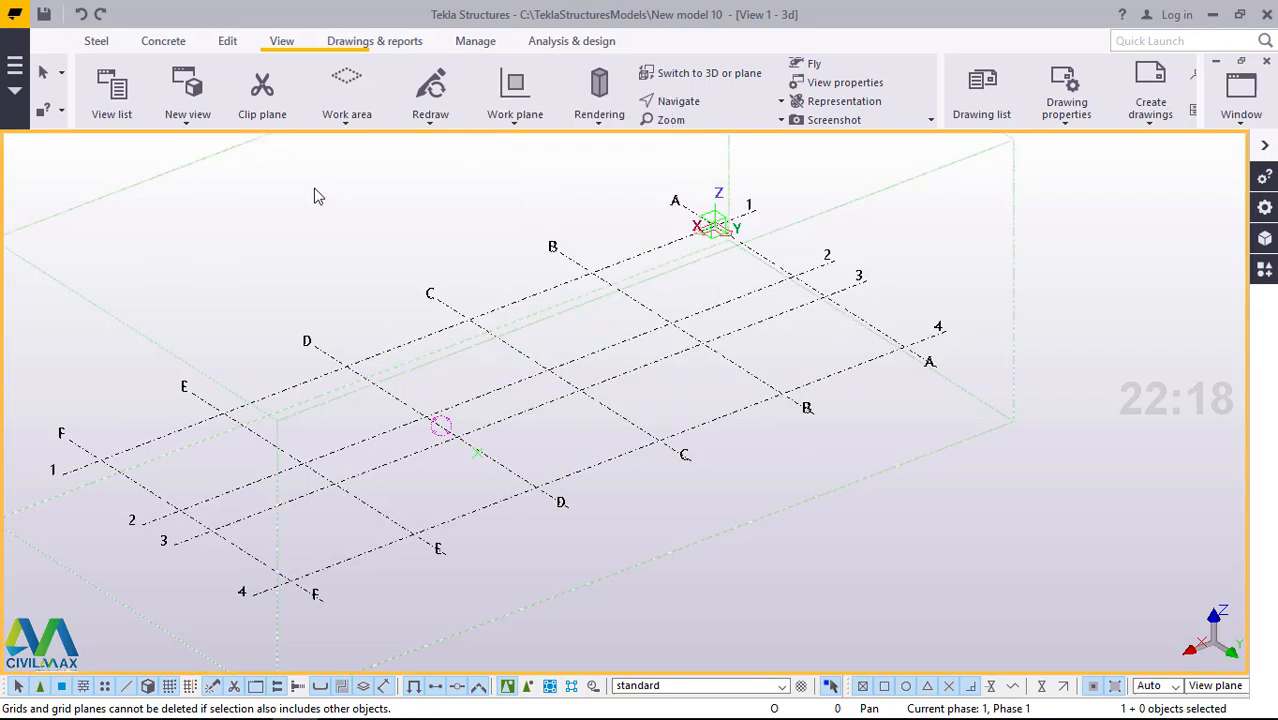
# - Review the named and visible views in the model's view list, closing it without changes
pyautogui.click(124, 120)
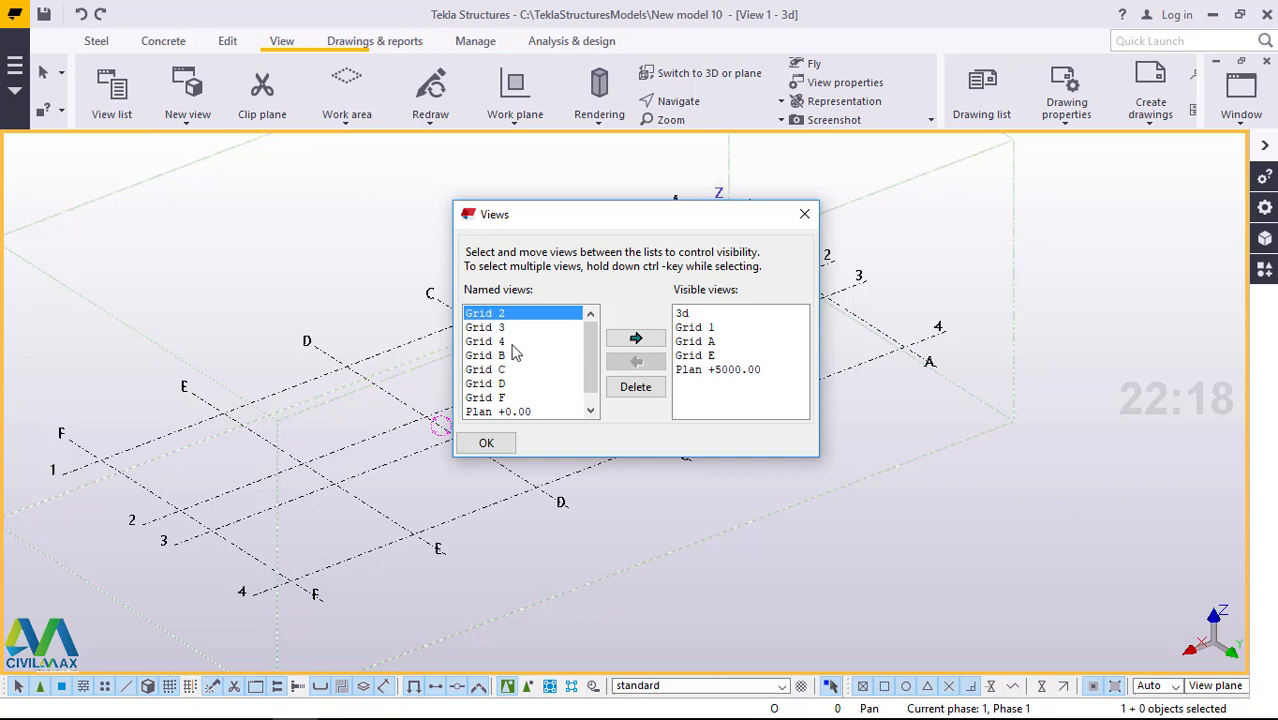
pyautogui.scroll(-1, 510, 395)
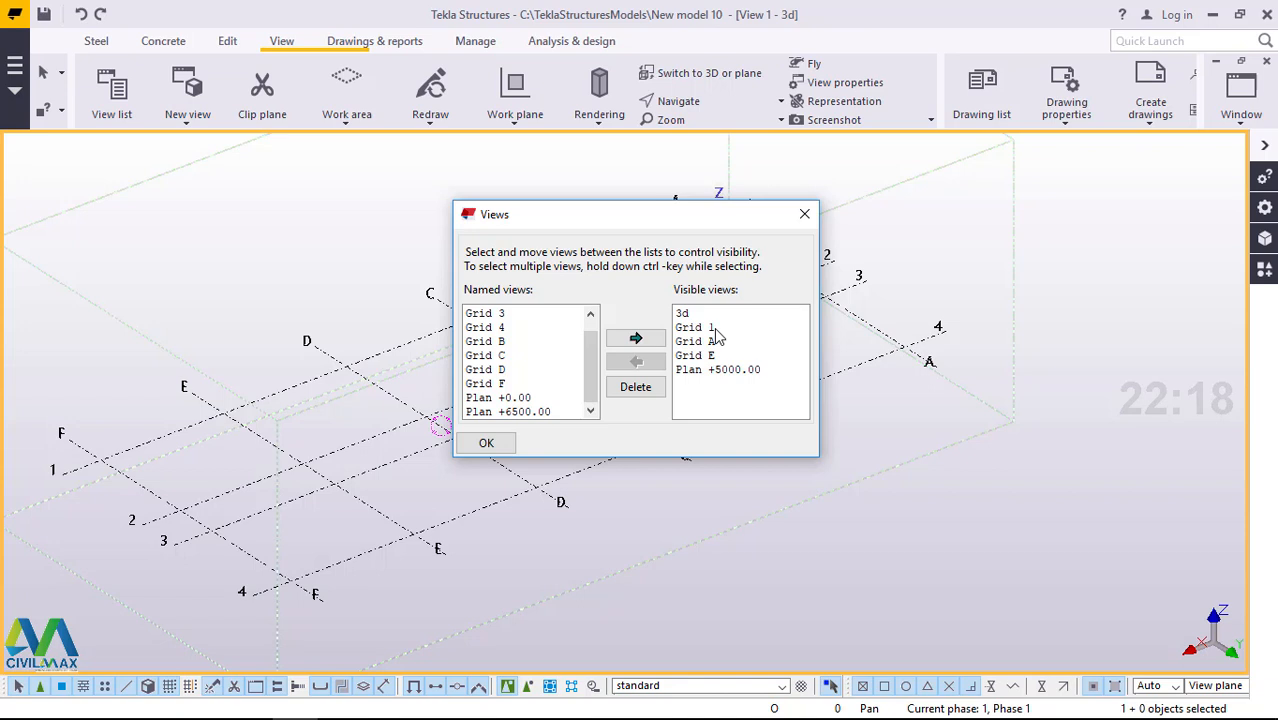
pyautogui.click(803, 216)
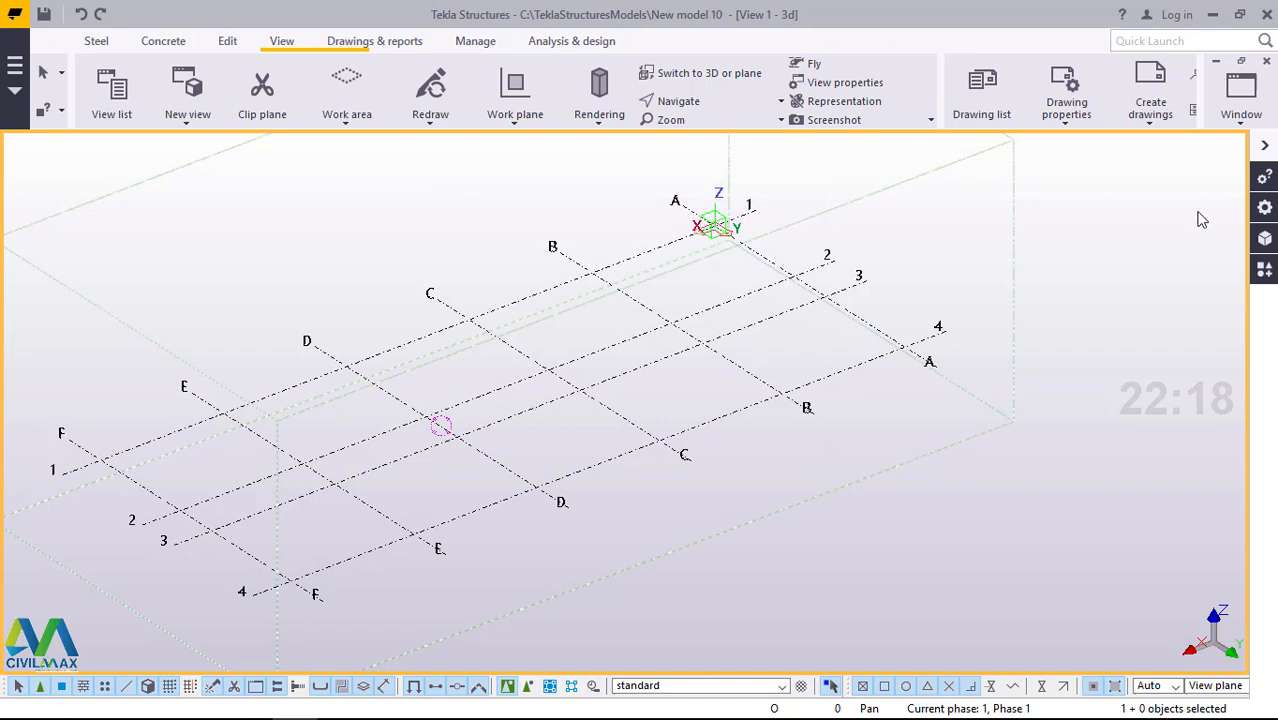
# - Switch to the Grid 1 elevation view and examine its grid lines and levels
pyautogui.click(1240, 125)
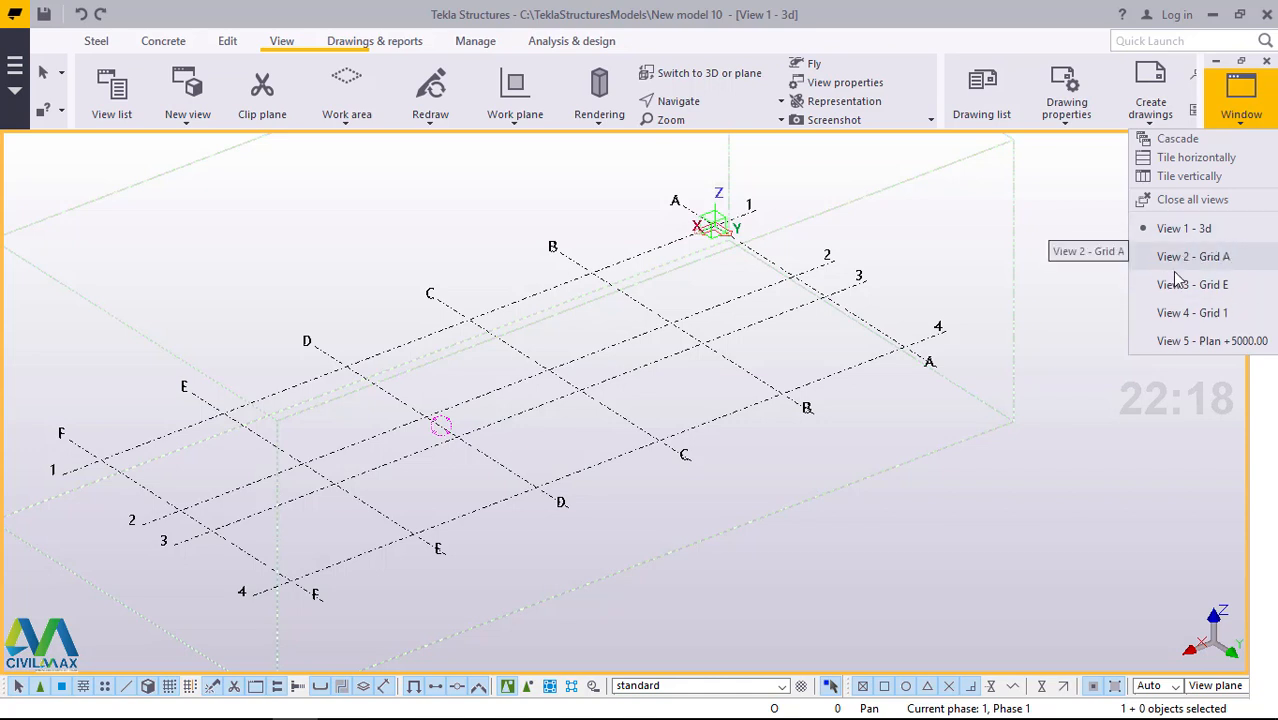
pyautogui.click(1213, 322)
pyautogui.scroll(3, 390, 360)
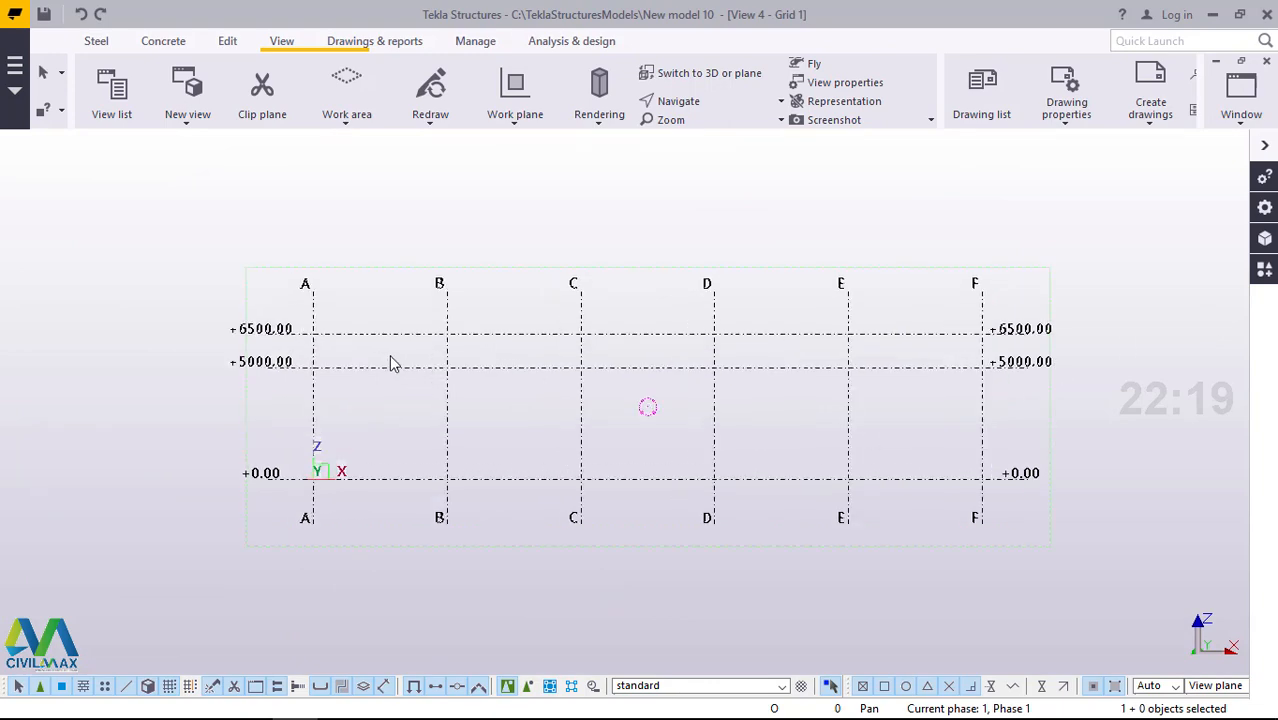
pyautogui.scroll(-1, 380, 360)
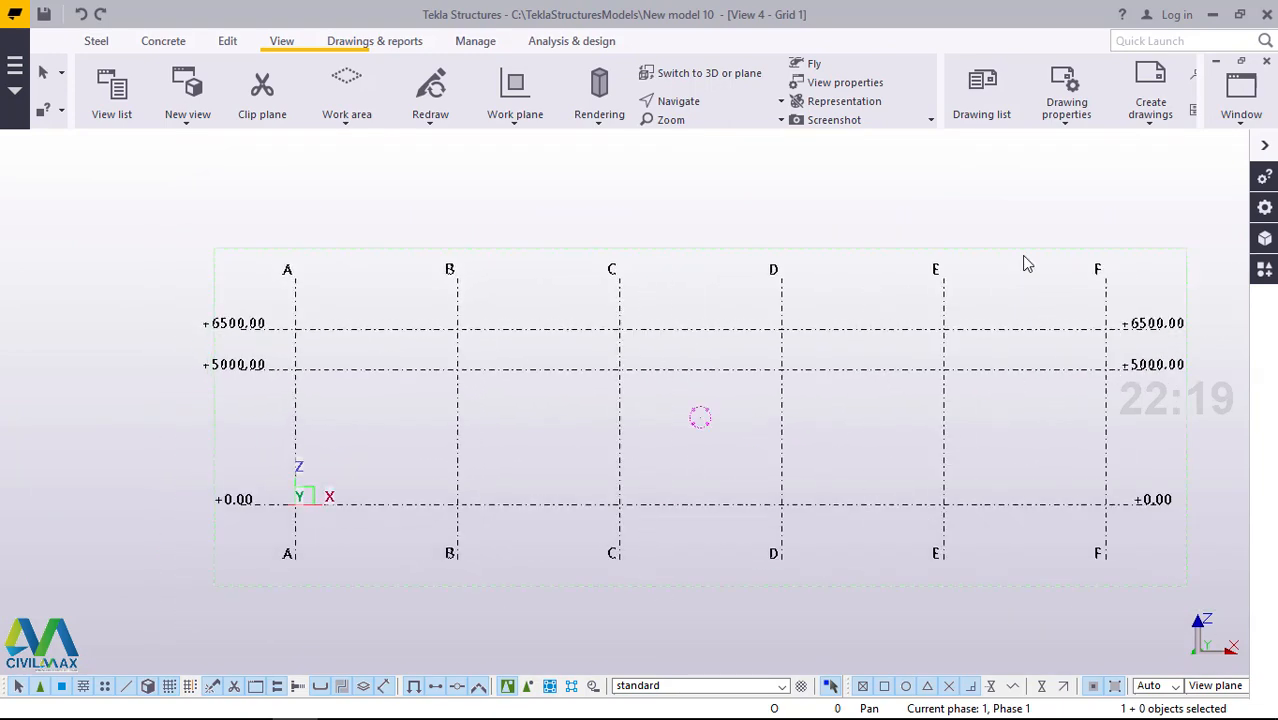
# - Switch to the Grid A elevation view and bring its grid intersections closer
pyautogui.click(1241, 105)
pyautogui.click(1207, 259)
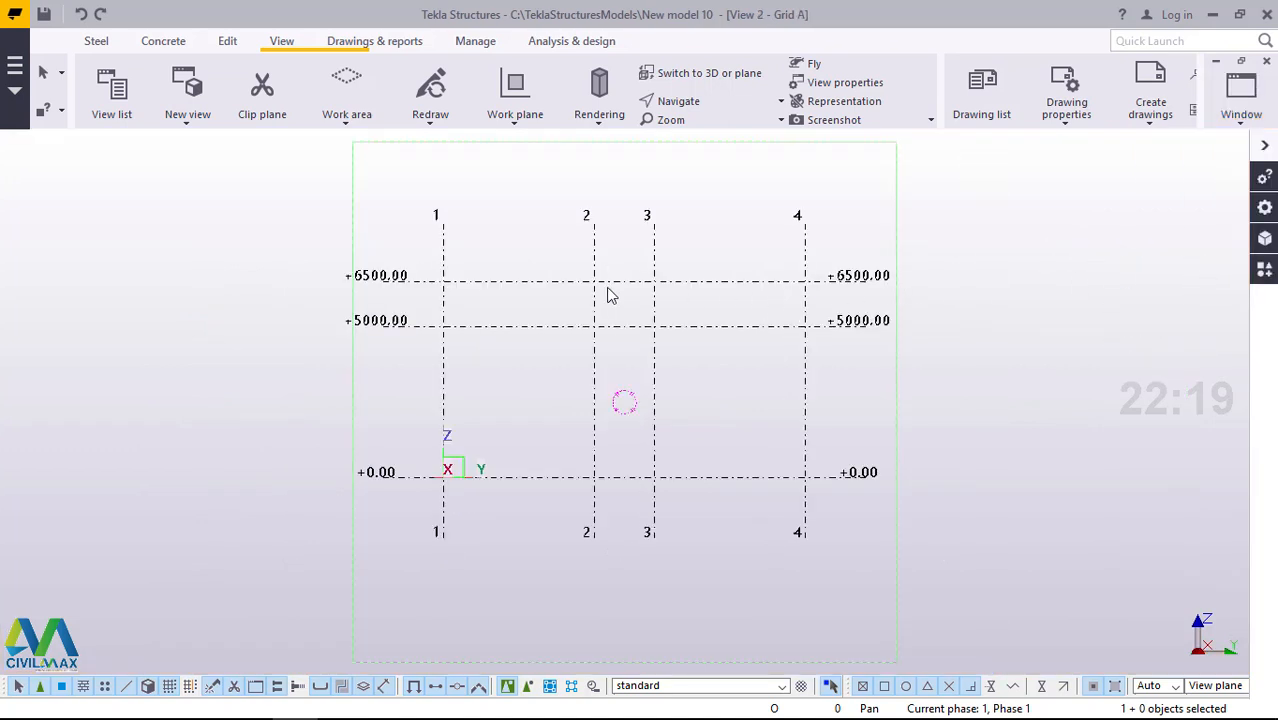
pyautogui.scroll(2, 595, 293)
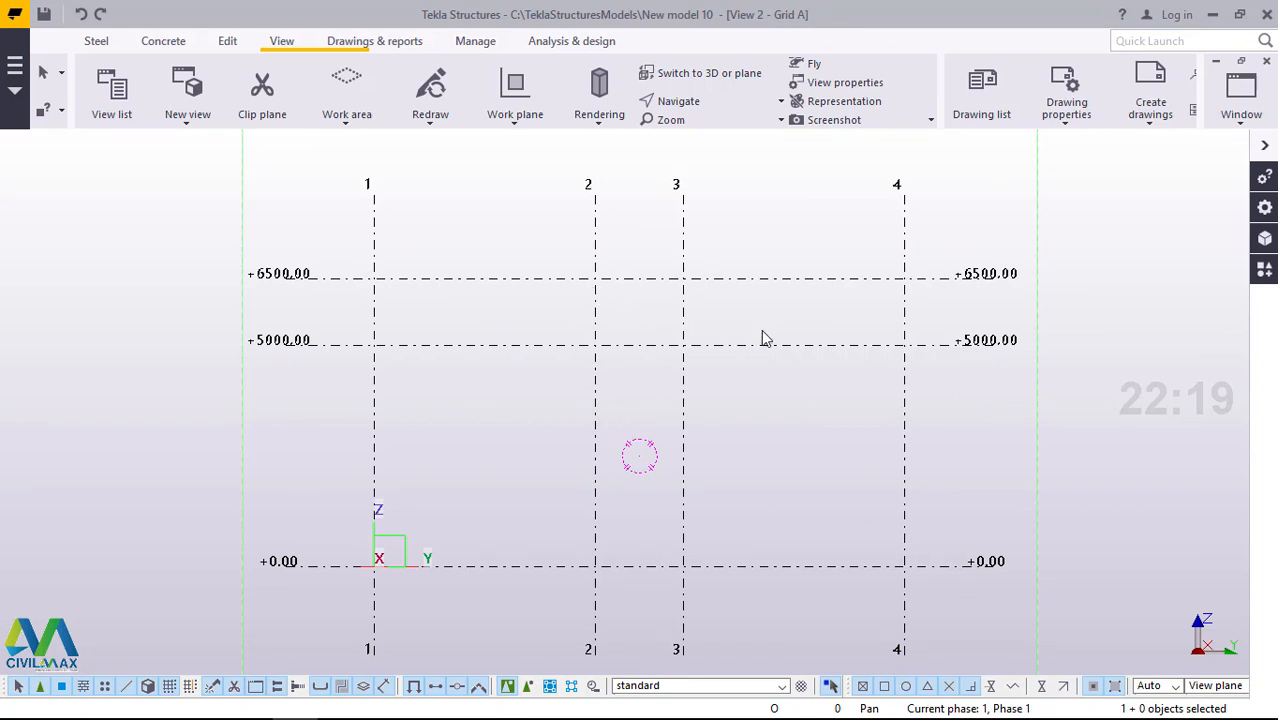
# - Create a vertical steel member with the Beam command on grid line 3, from level +0.00 up to +5000.00, and end the command
pyautogui.click(94, 42)
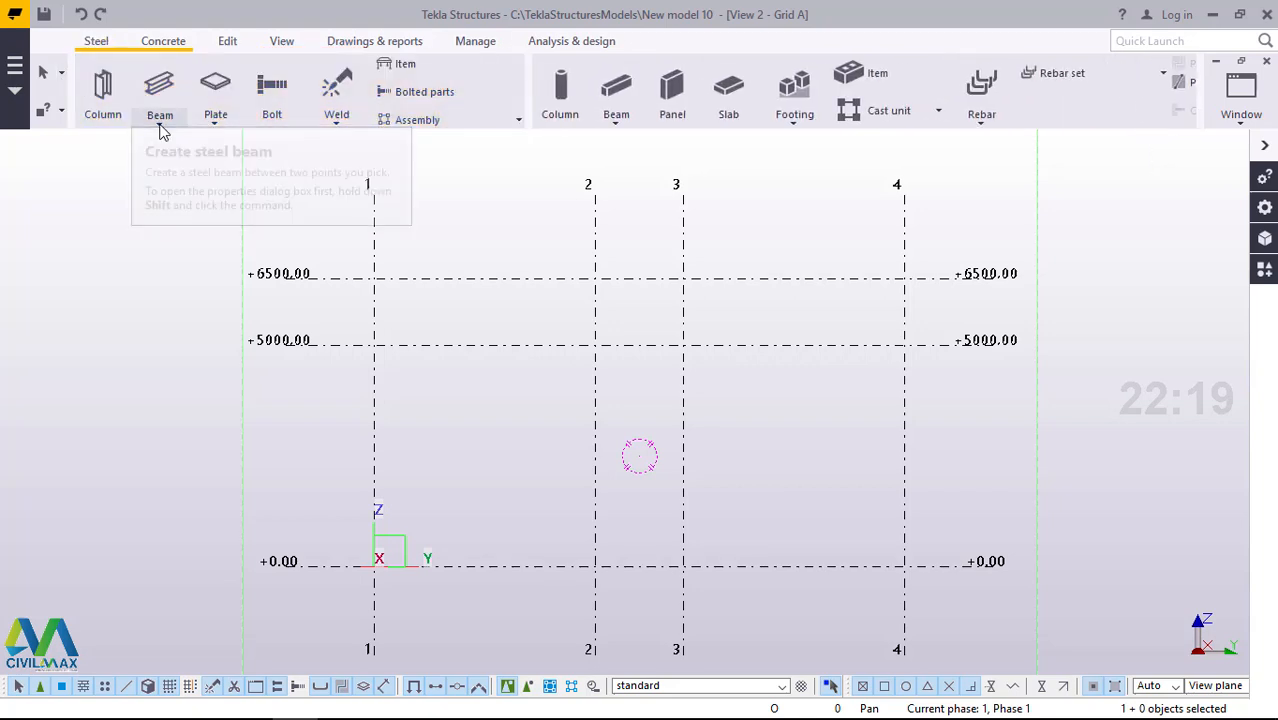
pyautogui.click(160, 123)
pyautogui.click(172, 150)
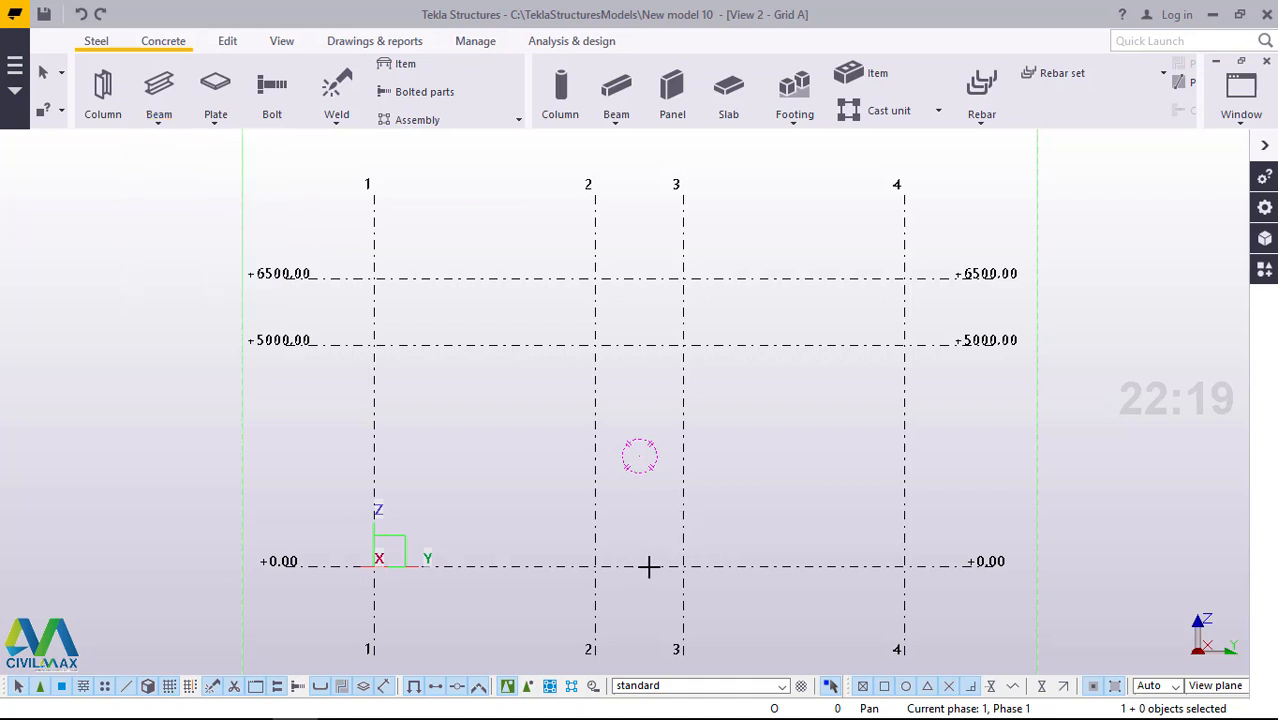
pyautogui.click(640, 566)
pyautogui.click(683, 566)
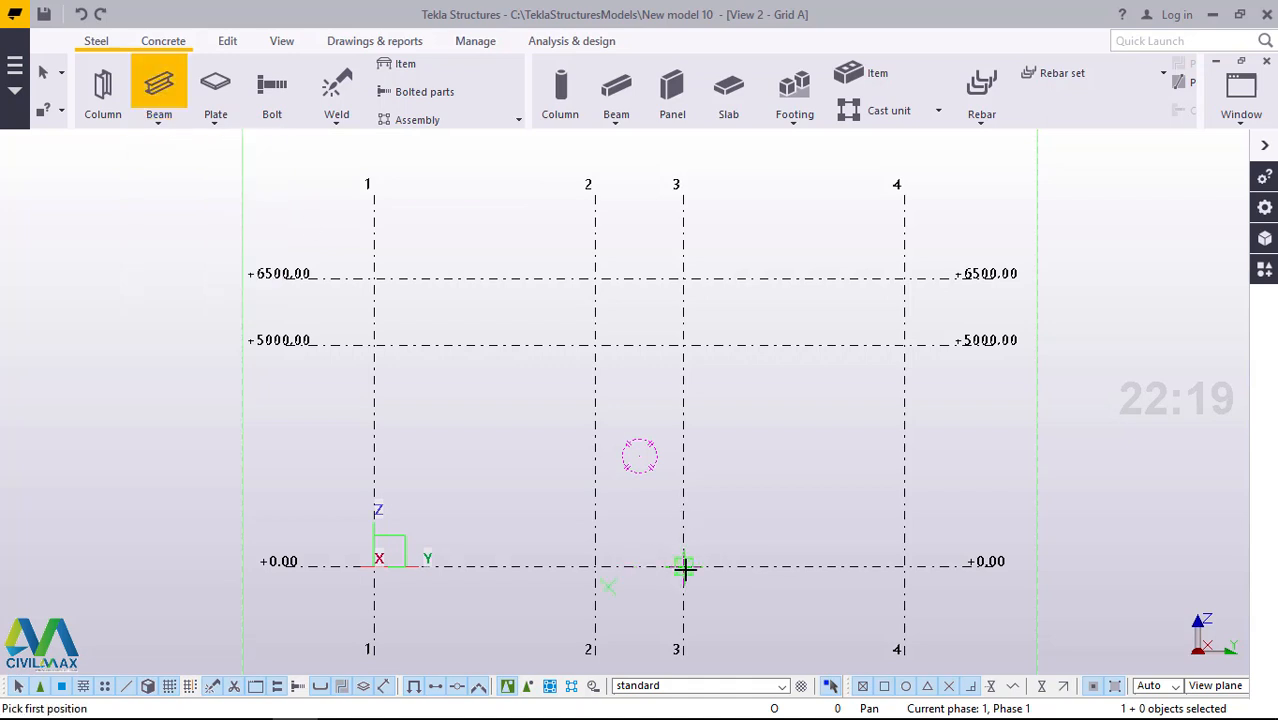
pyautogui.click(684, 566)
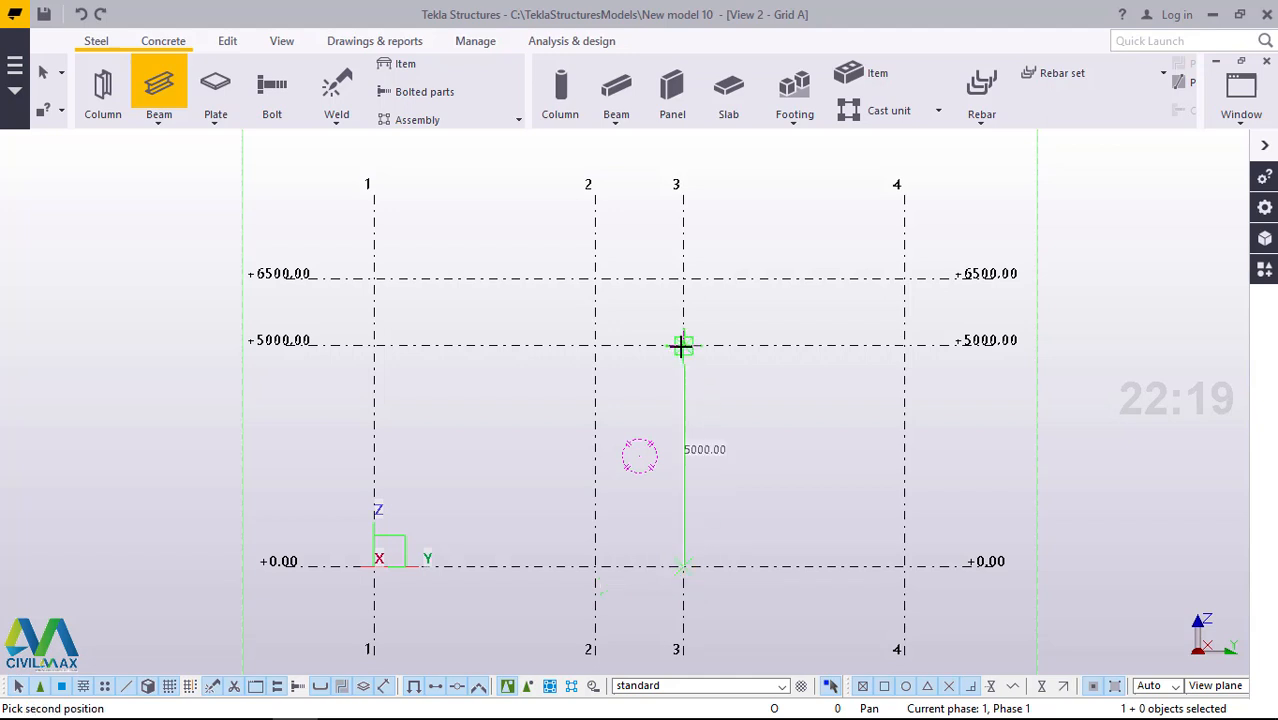
pyautogui.click(683, 345)
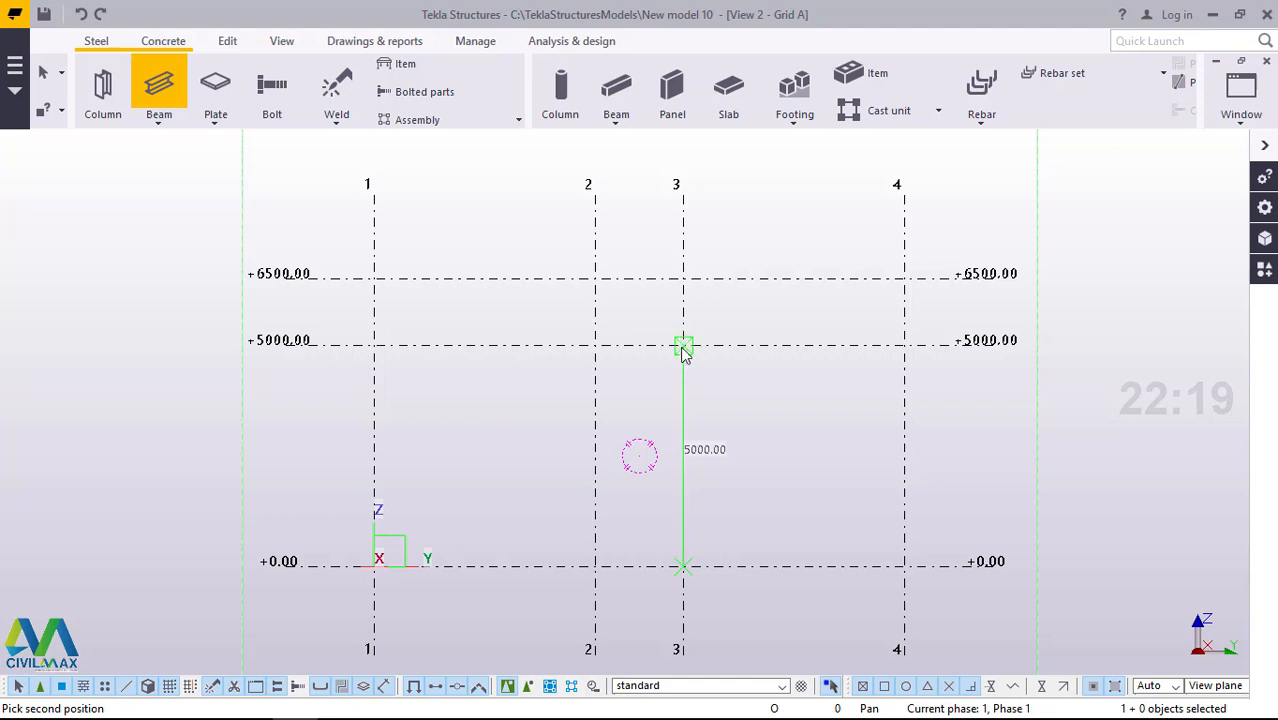
pyautogui.rightClick(726, 321)
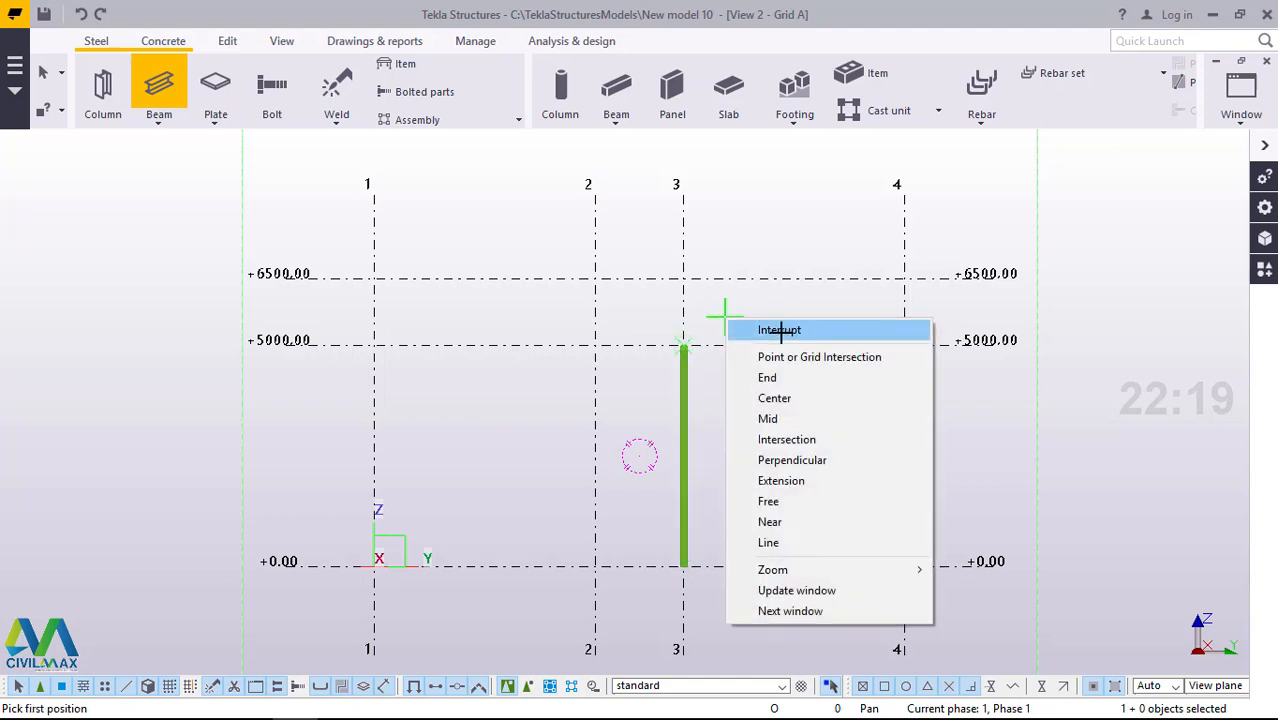
pyautogui.click(781, 330)
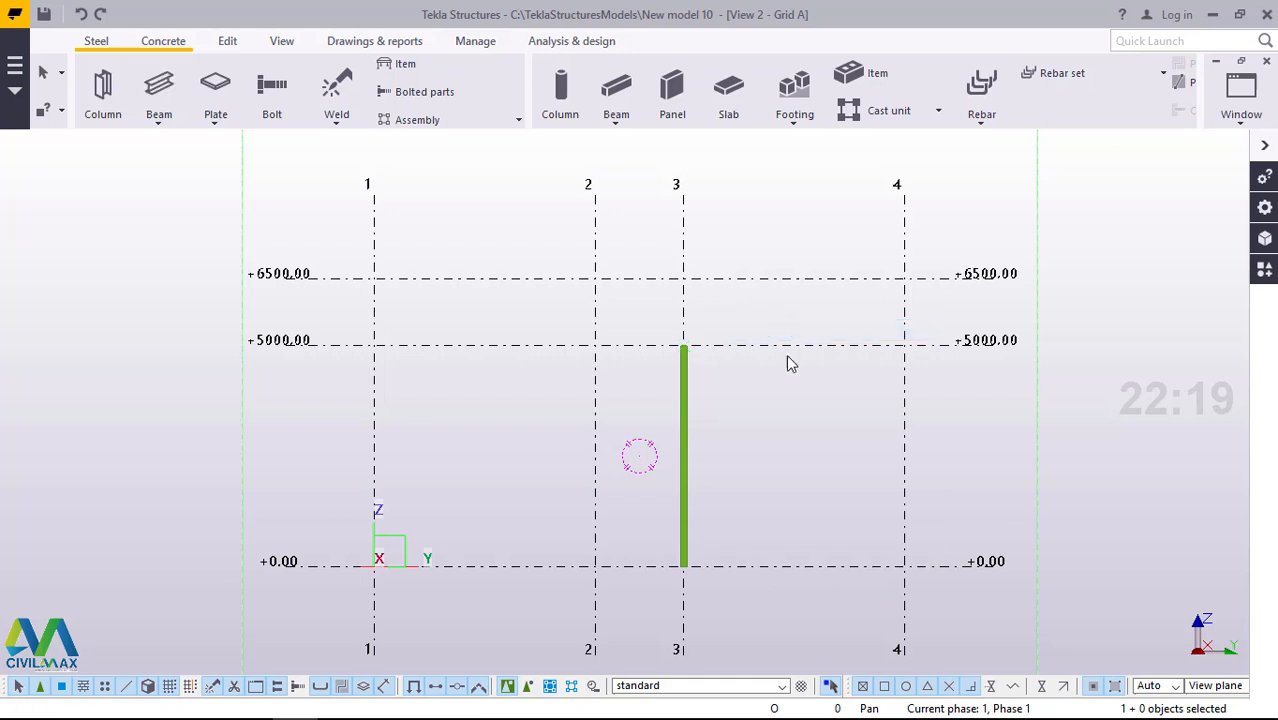
# - Switch to the 3D view and examine the orientation of the steel member's base at grid intersection A-3
pyautogui.click(1240, 95)
pyautogui.click(1195, 232)
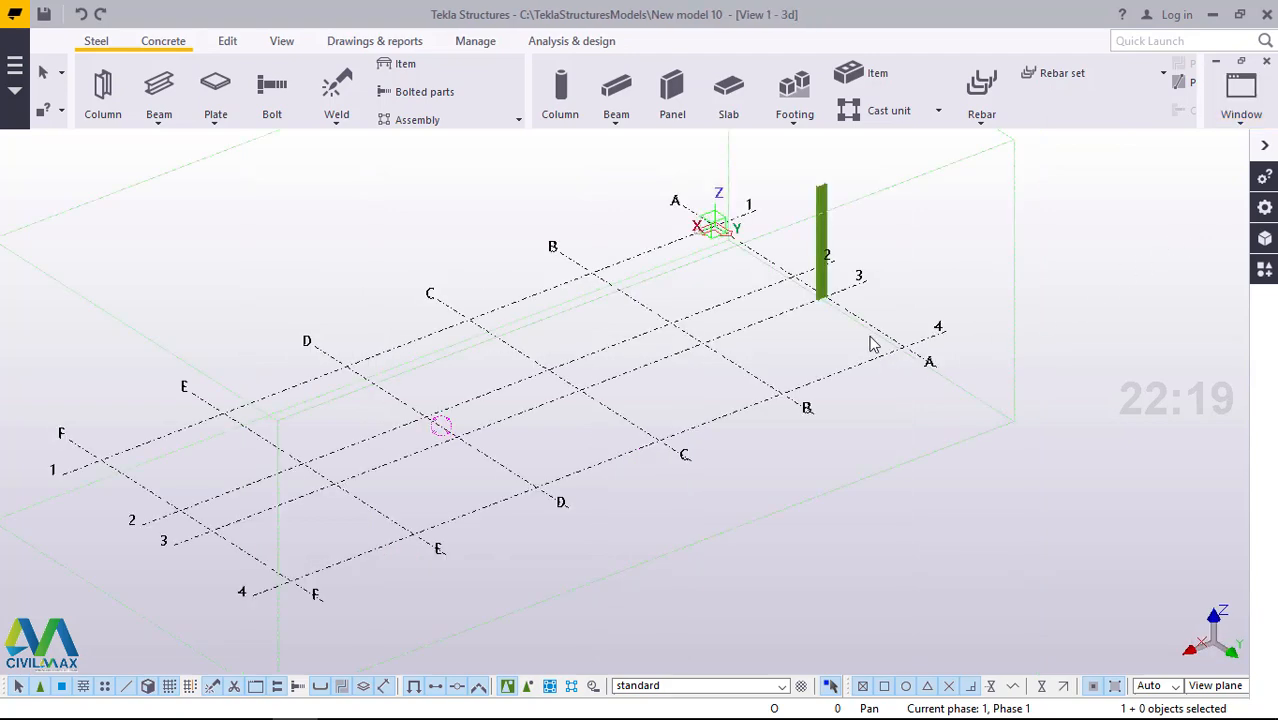
pyautogui.scroll(5, 870, 344)
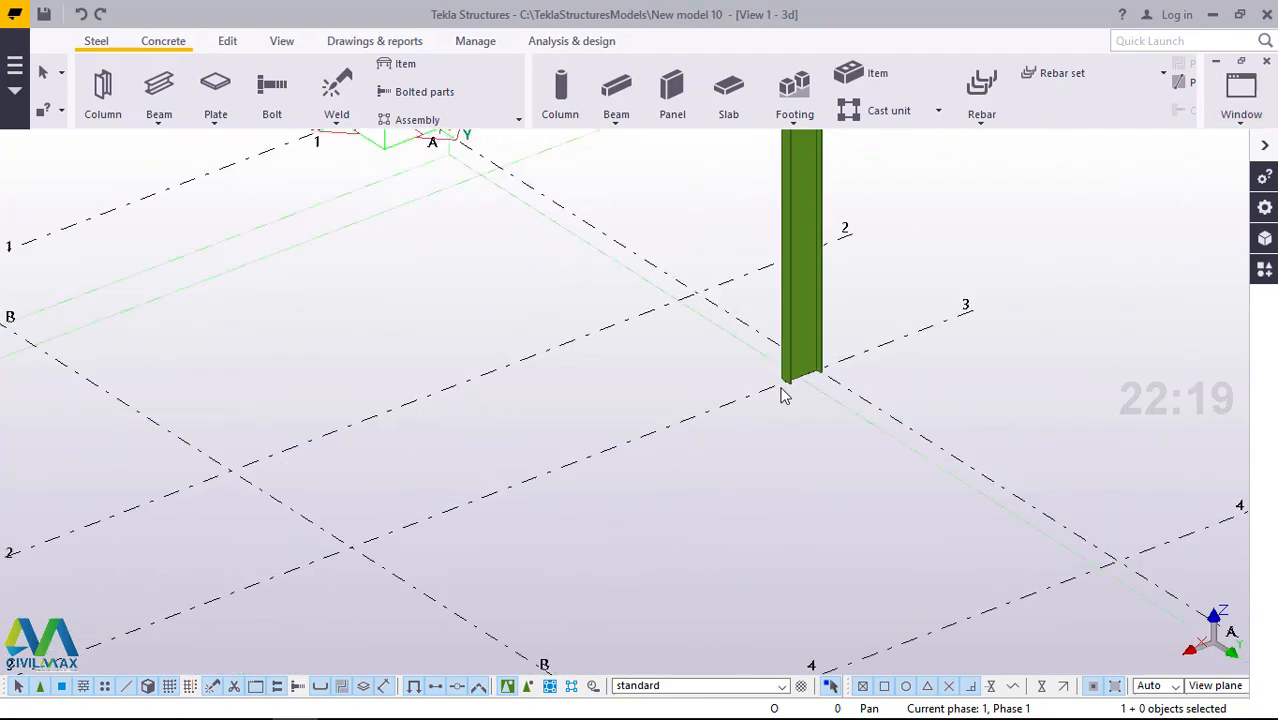
pyautogui.scroll(-4, 822, 362)
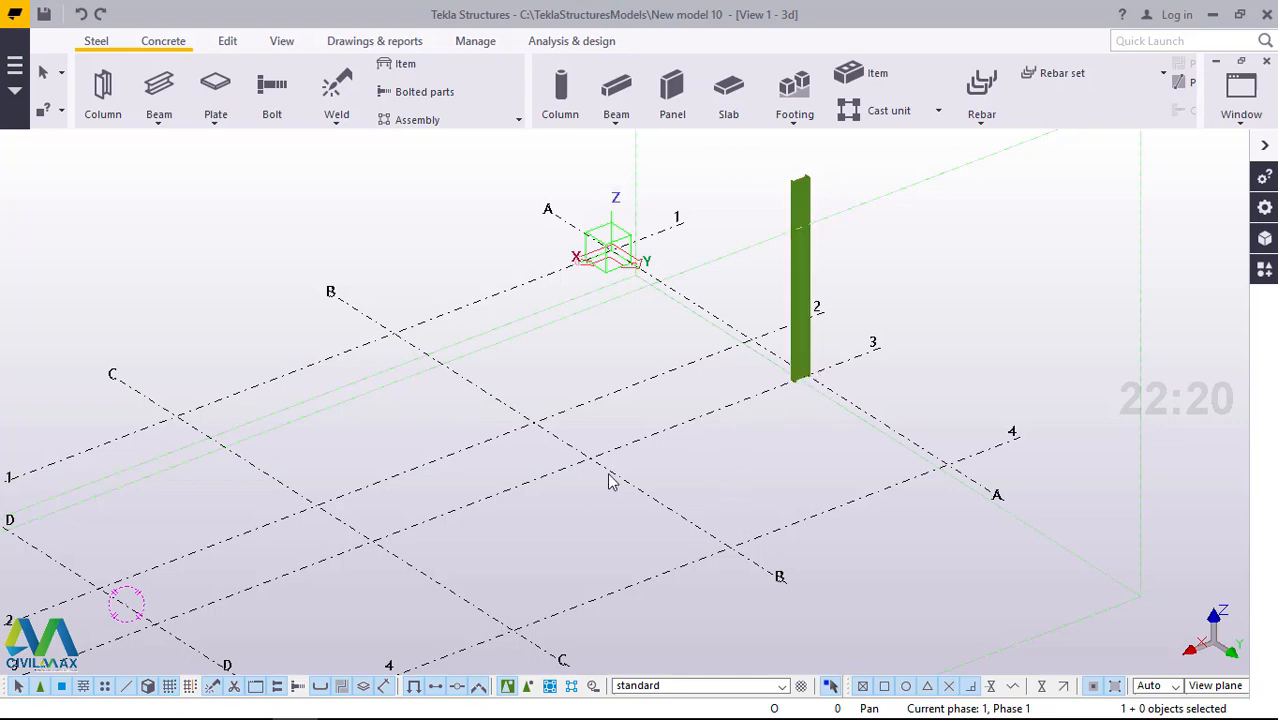
pyautogui.scroll(4, 850, 320)
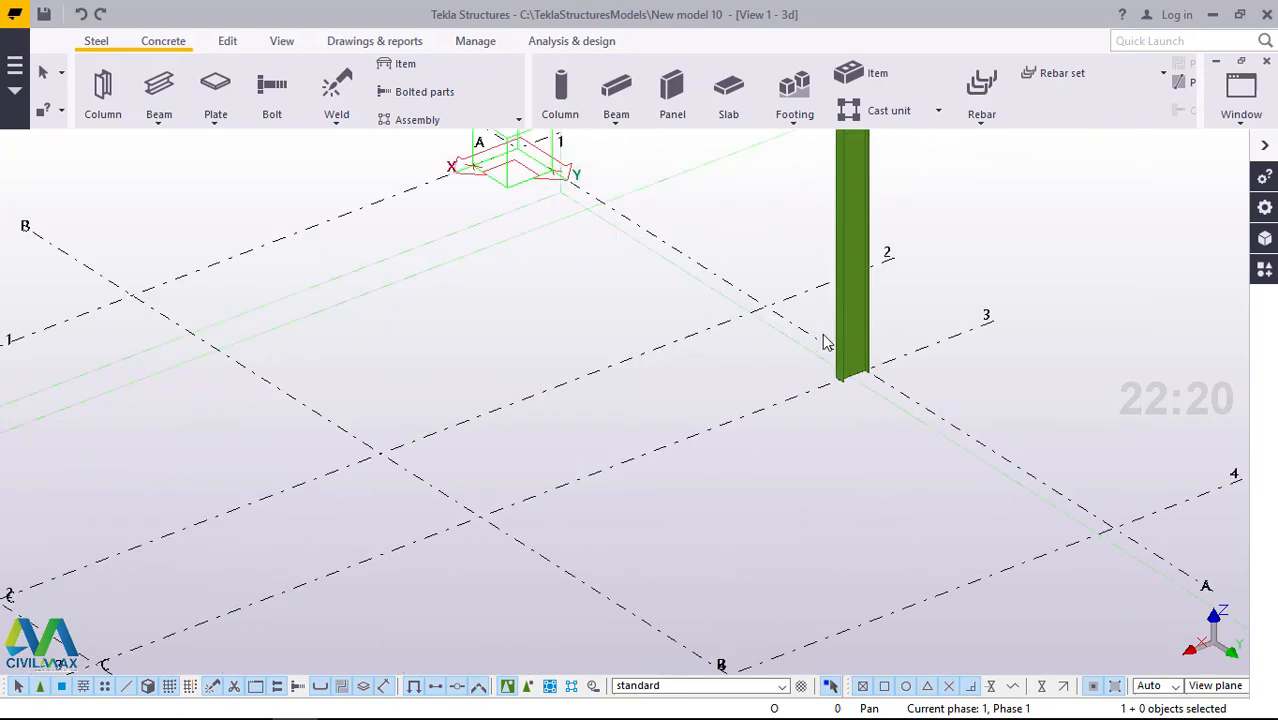
pyautogui.scroll(3, 875, 350)
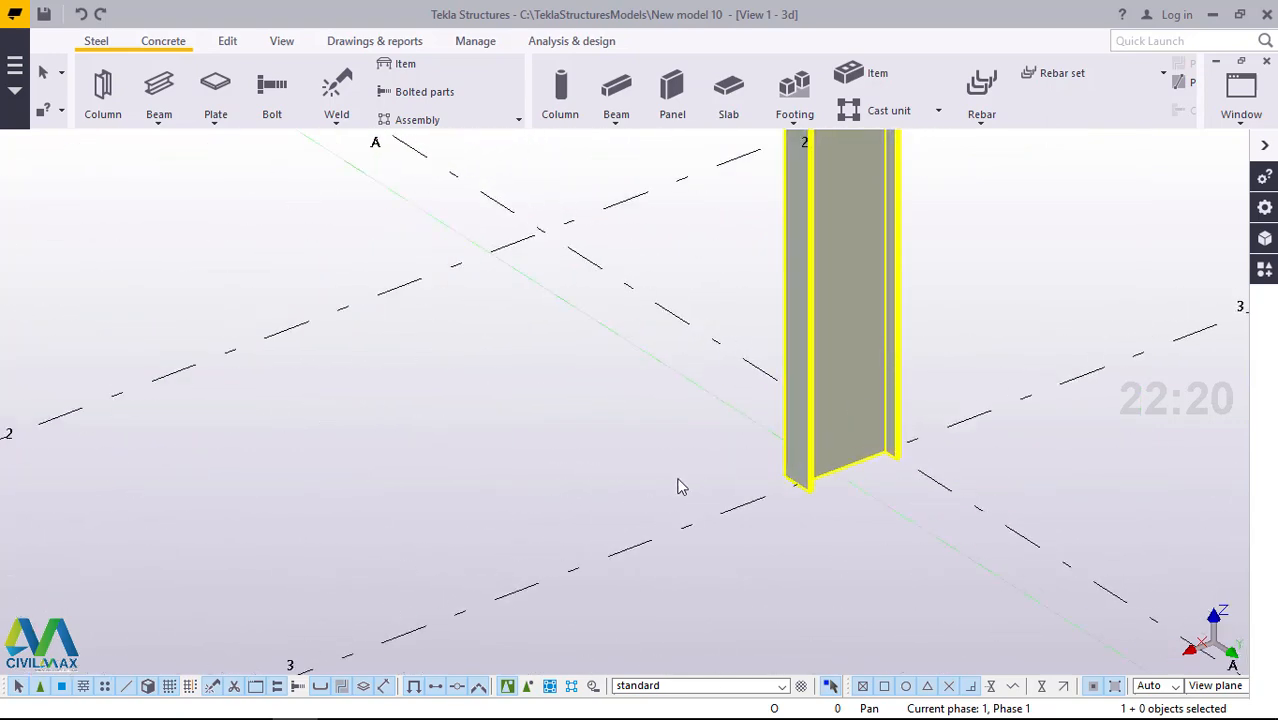
pyautogui.scroll(3, 850, 310)
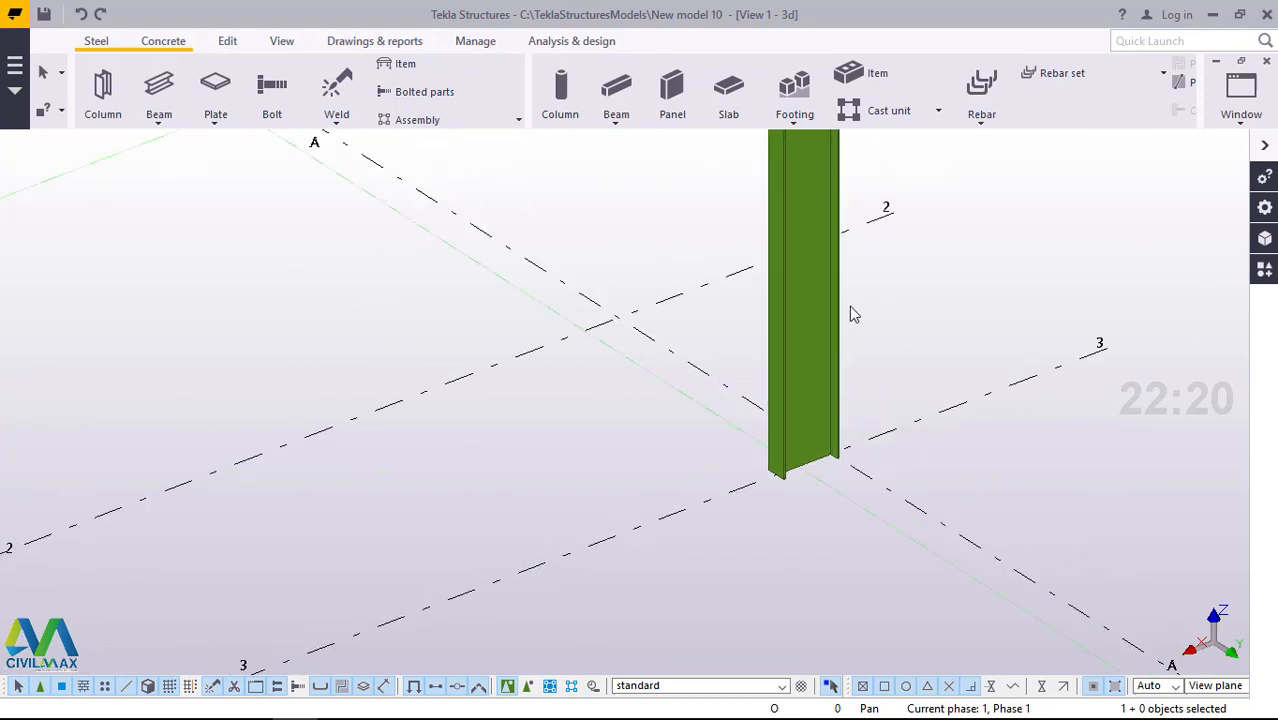
# - Open the steel member's properties at A-3, browse the UB 406's sections in the profile catalog, and apply profile UB406*140*46
pyautogui.doubleClick(797, 294)
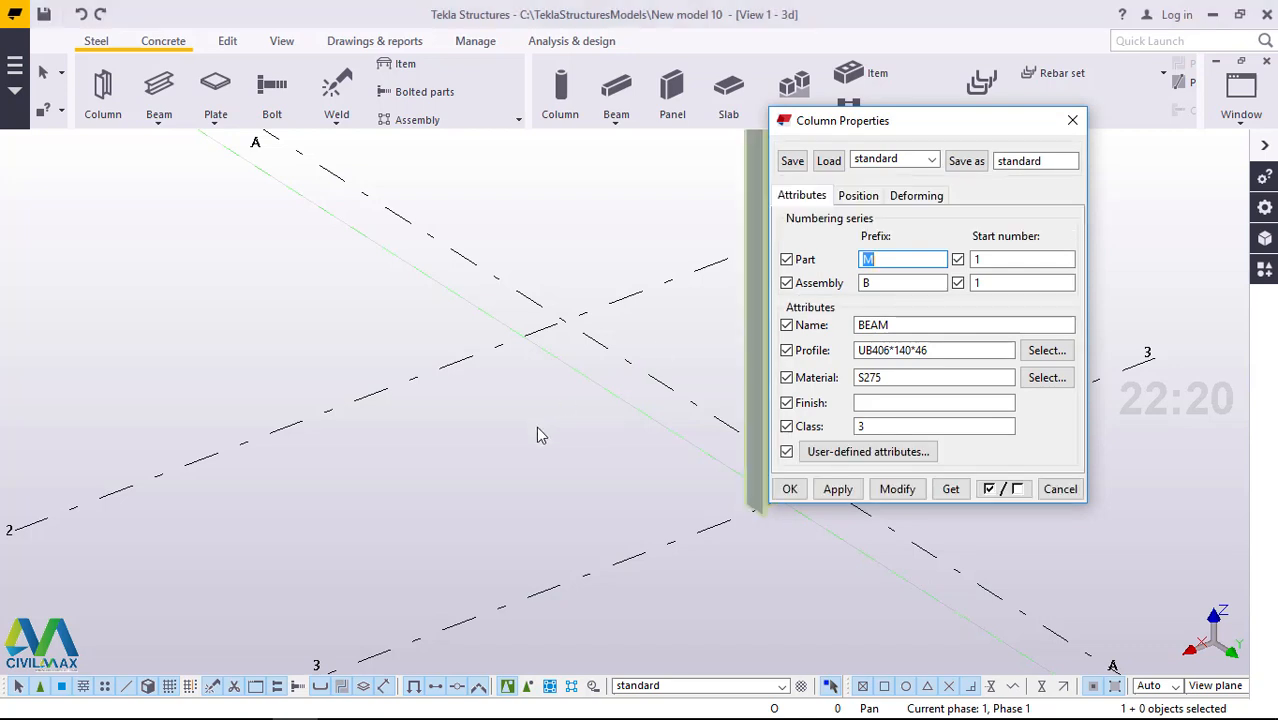
pyautogui.scroll(-1, 553, 428)
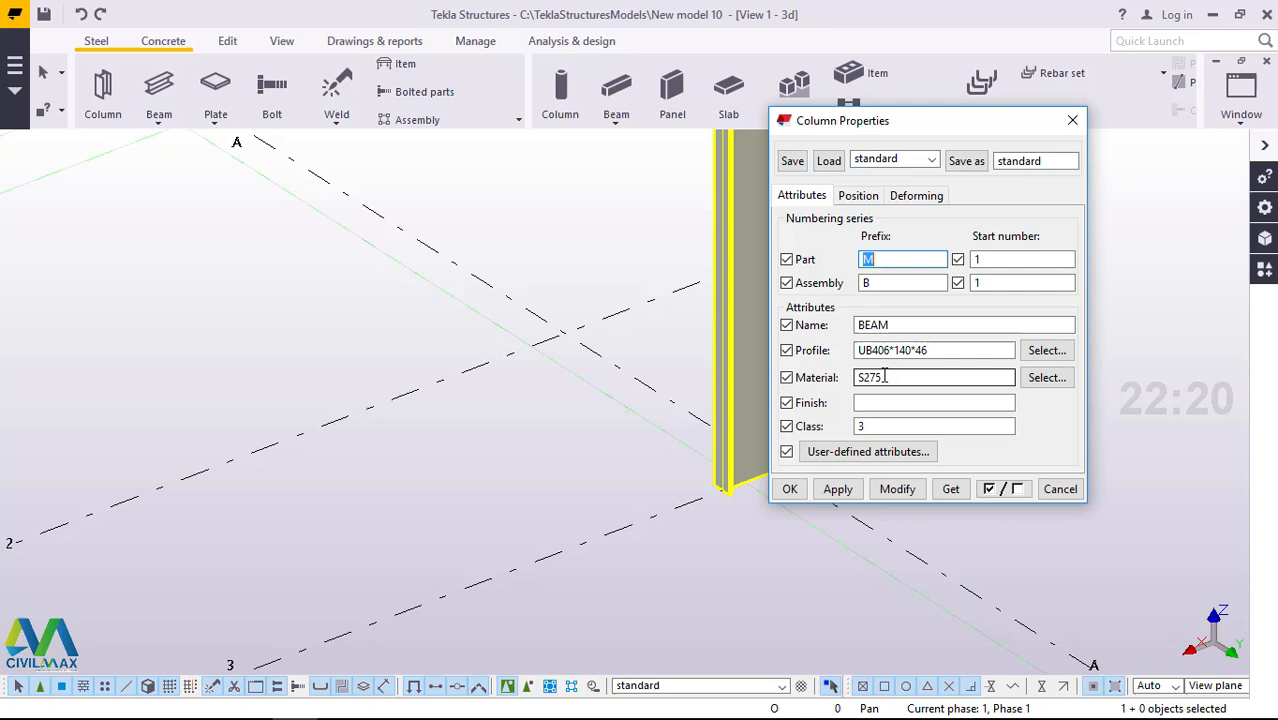
pyautogui.click(1048, 358)
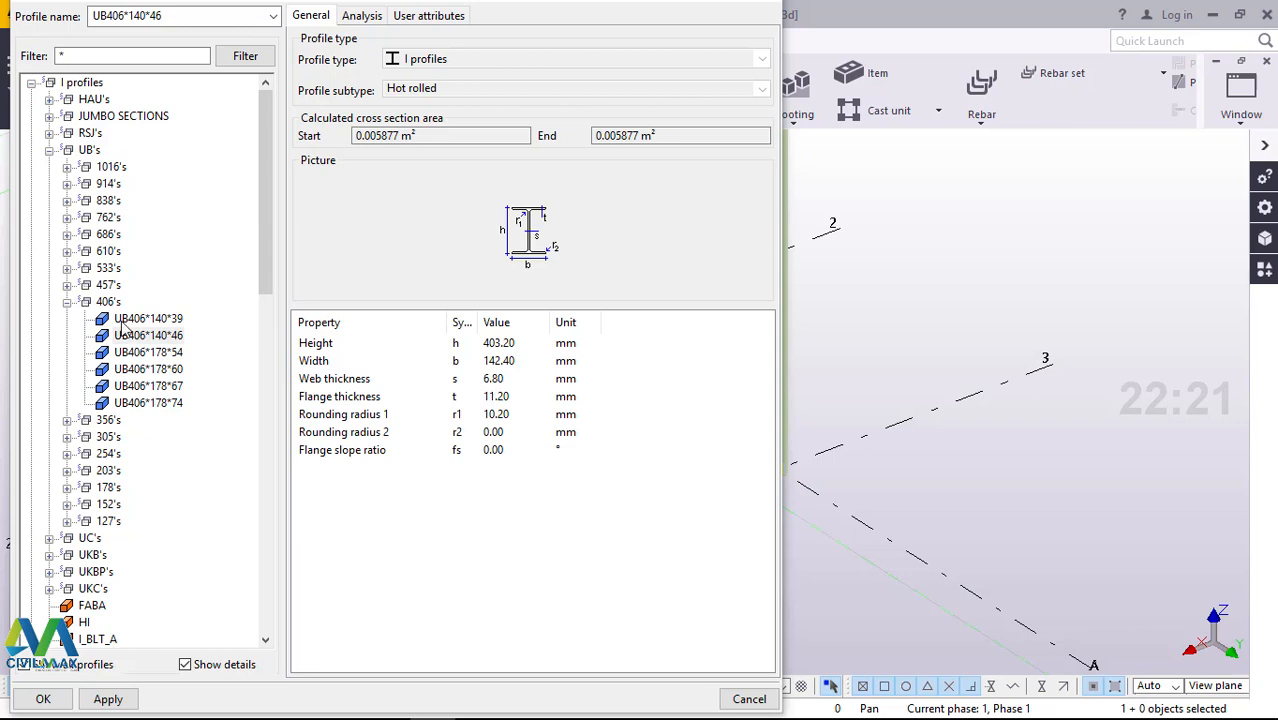
pyautogui.click(67, 301)
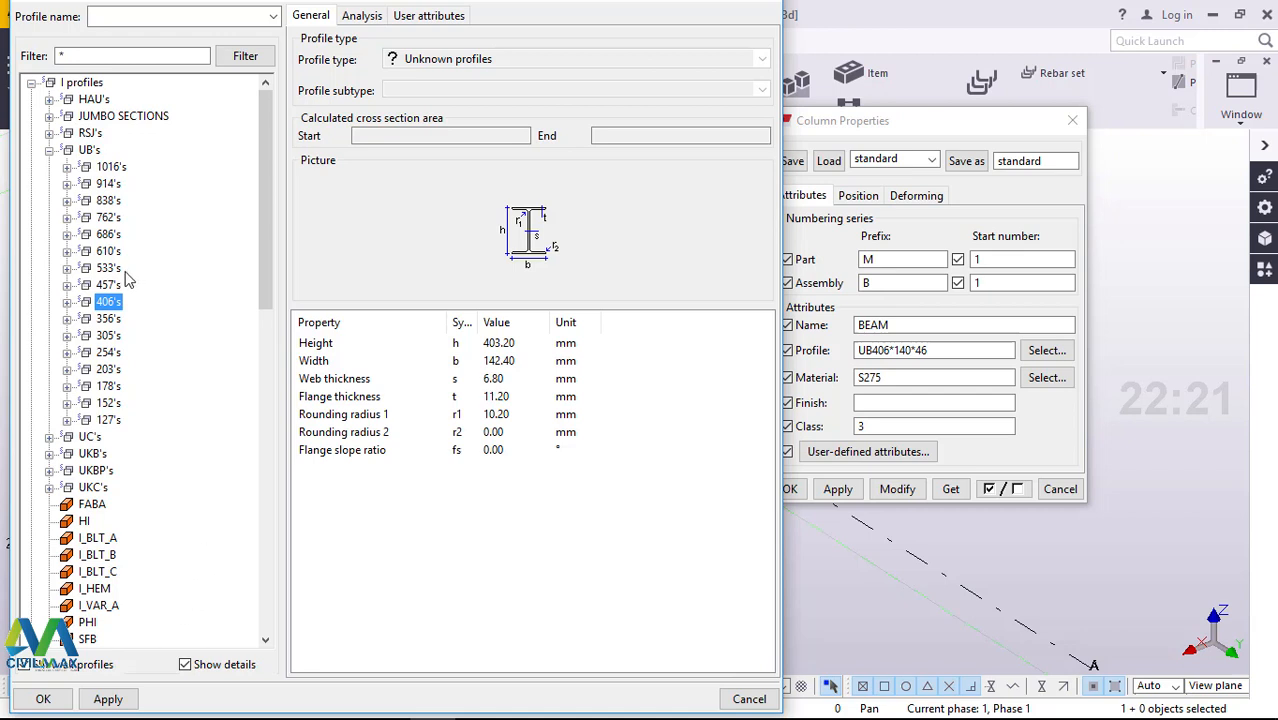
pyautogui.click(67, 301)
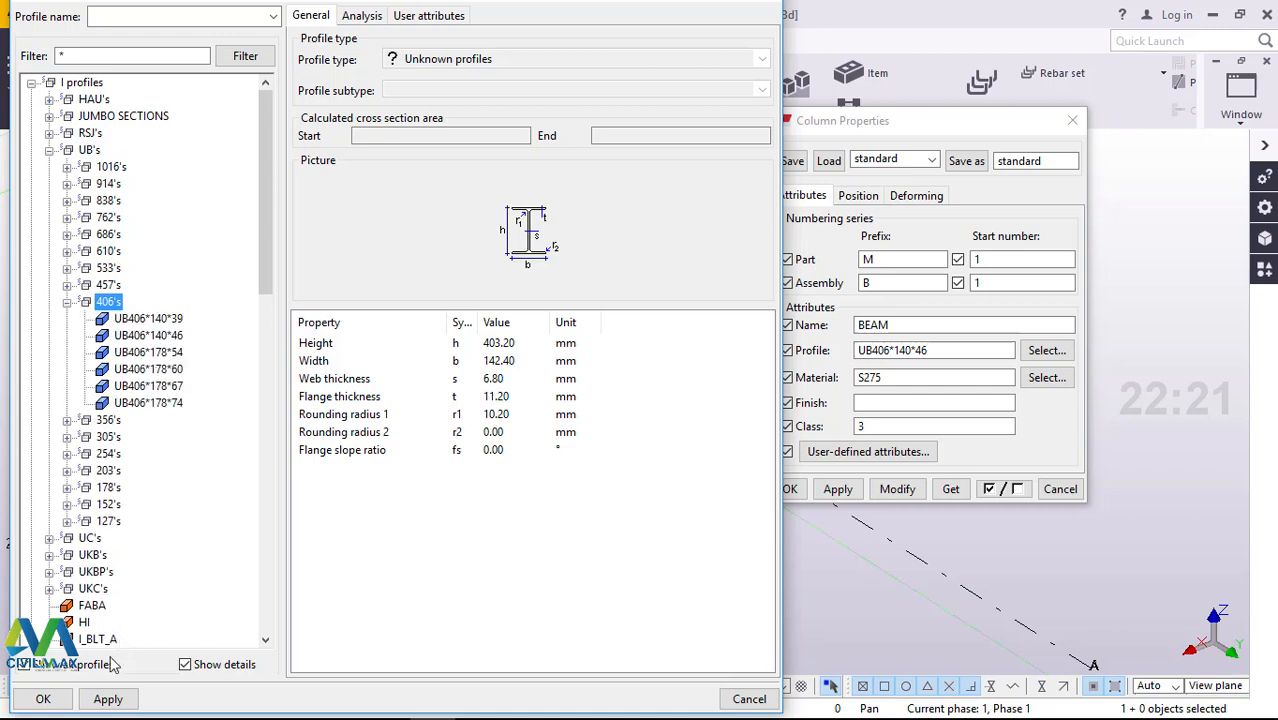
pyautogui.click(106, 700)
pyautogui.click(880, 487)
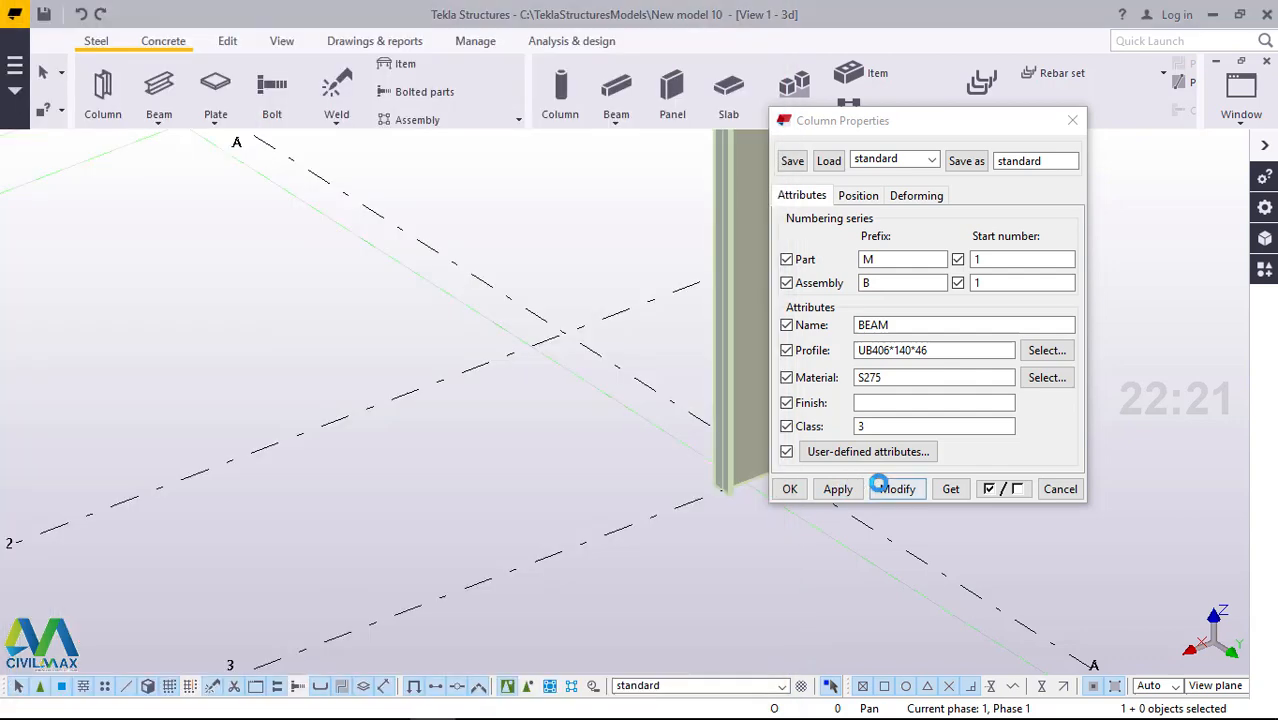
pyautogui.click(898, 497)
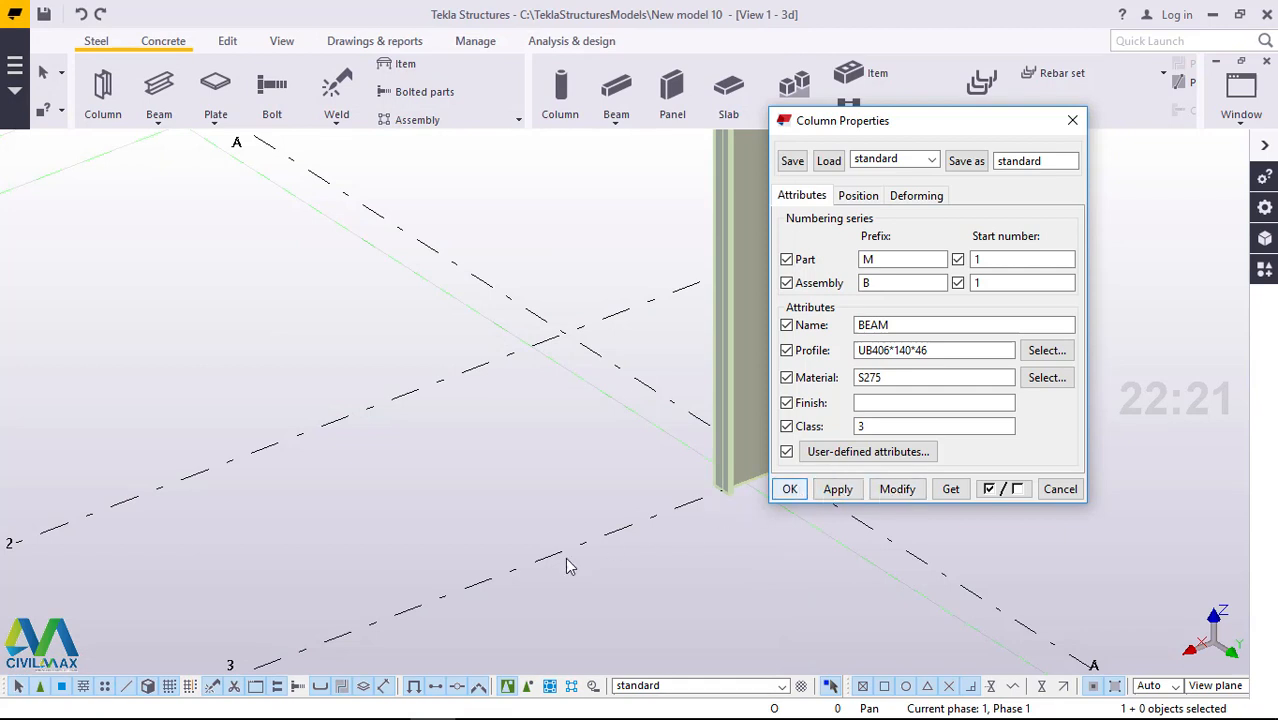
# - Set the member's horizontal position to Middle so it is centred on grid intersection A-3, and close its properties
pyautogui.scroll(-2, 500, 592)
pyautogui.moveTo(738, 481); pyautogui.dragTo(685, 503, button='middle')
pyautogui.scroll(2, 685, 510)
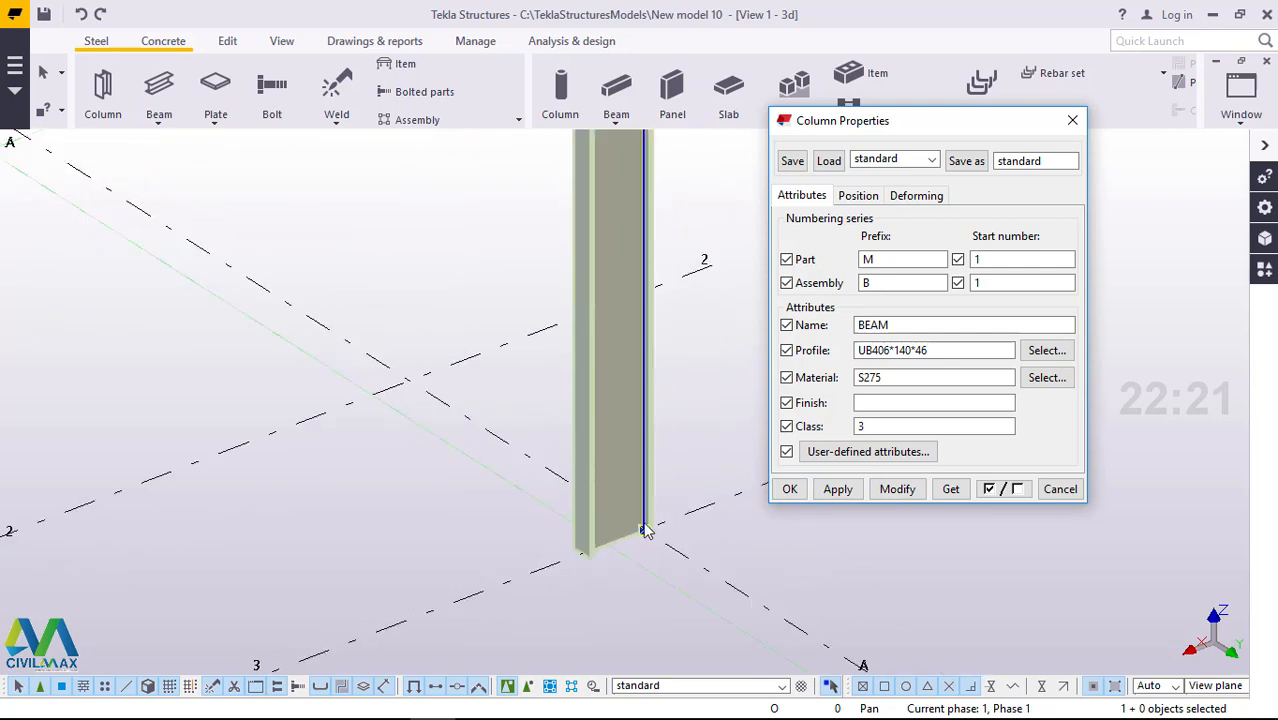
pyautogui.click(662, 503)
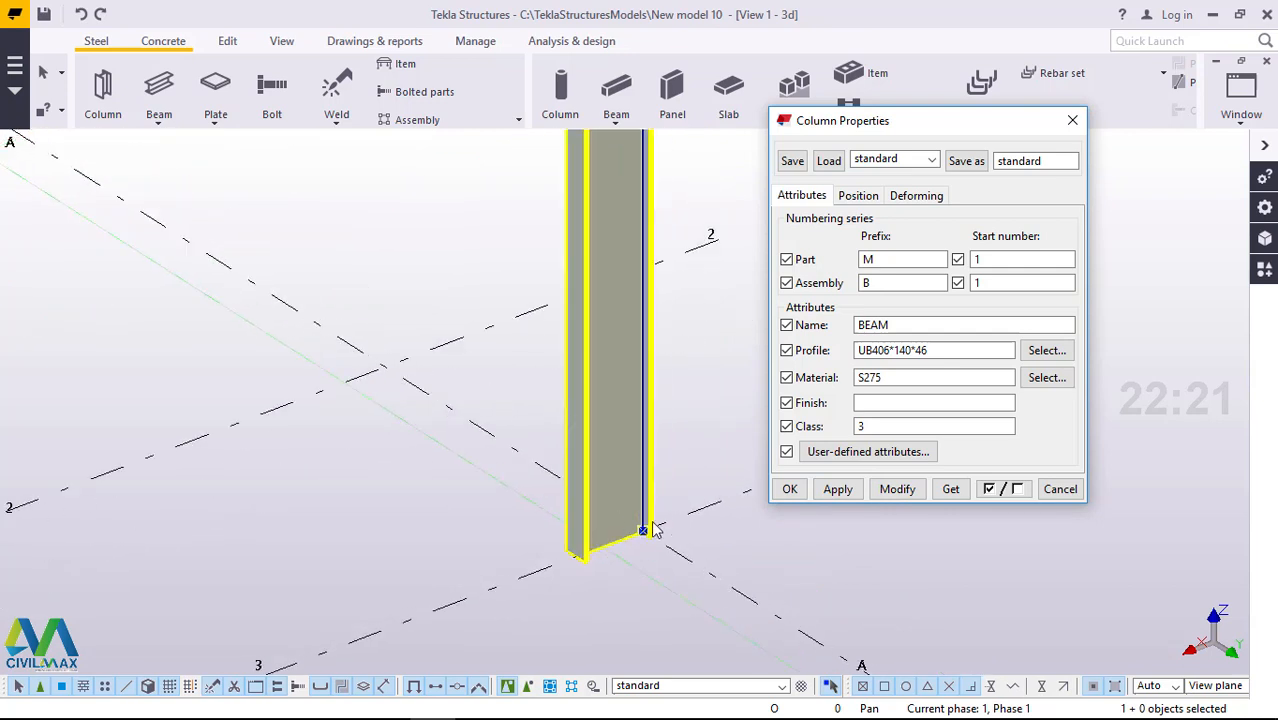
pyautogui.scroll(3, 641, 540)
pyautogui.scroll(-2, 488, 560)
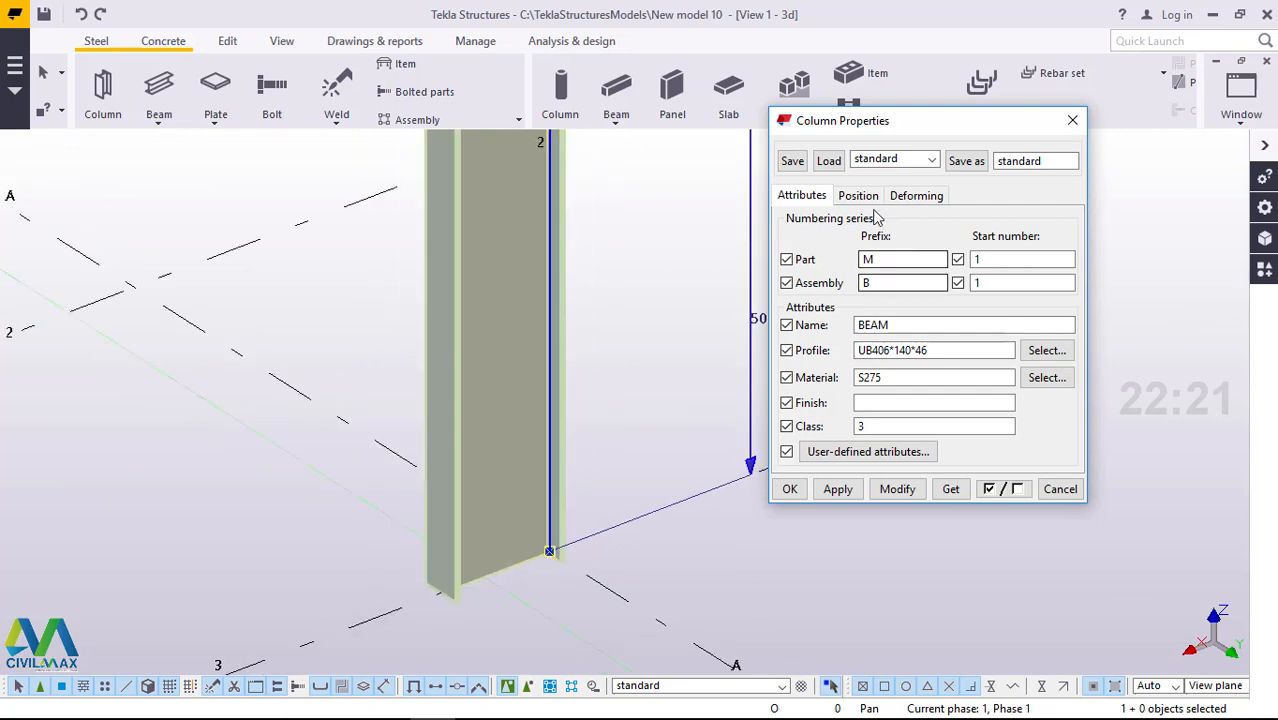
pyautogui.click(858, 195)
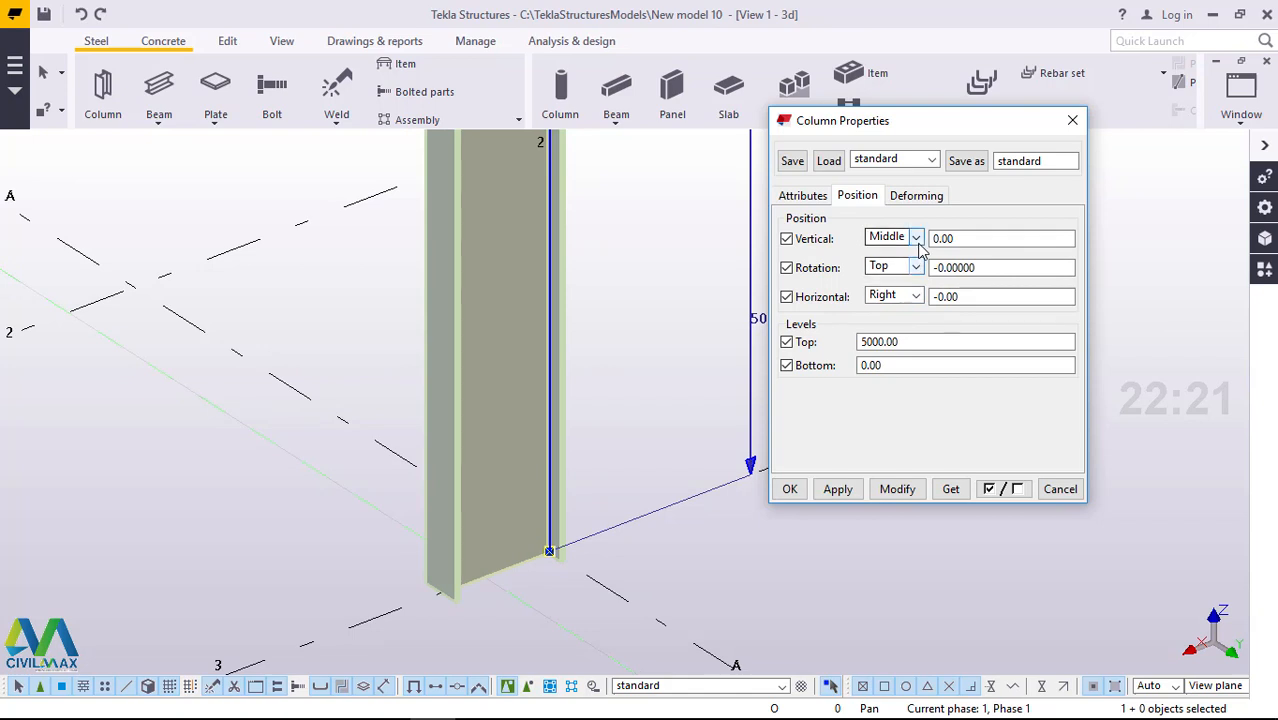
pyautogui.click(915, 296)
pyautogui.click(904, 316)
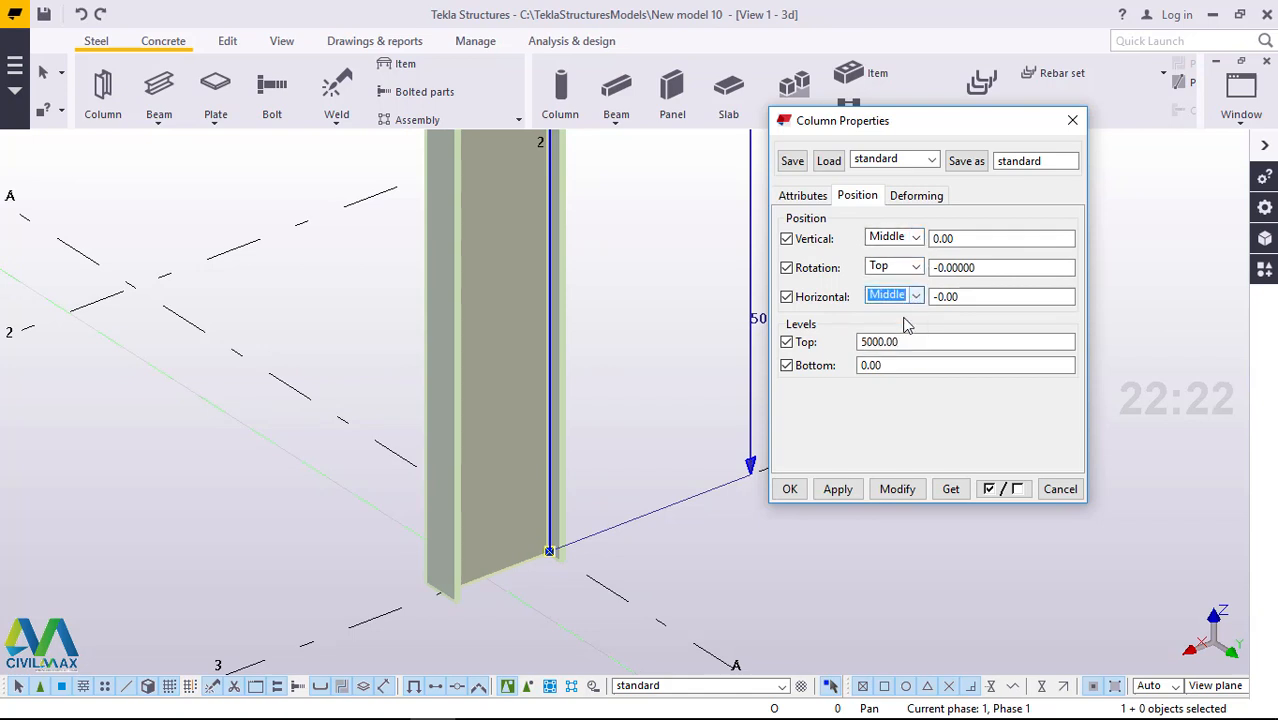
pyautogui.click(896, 492)
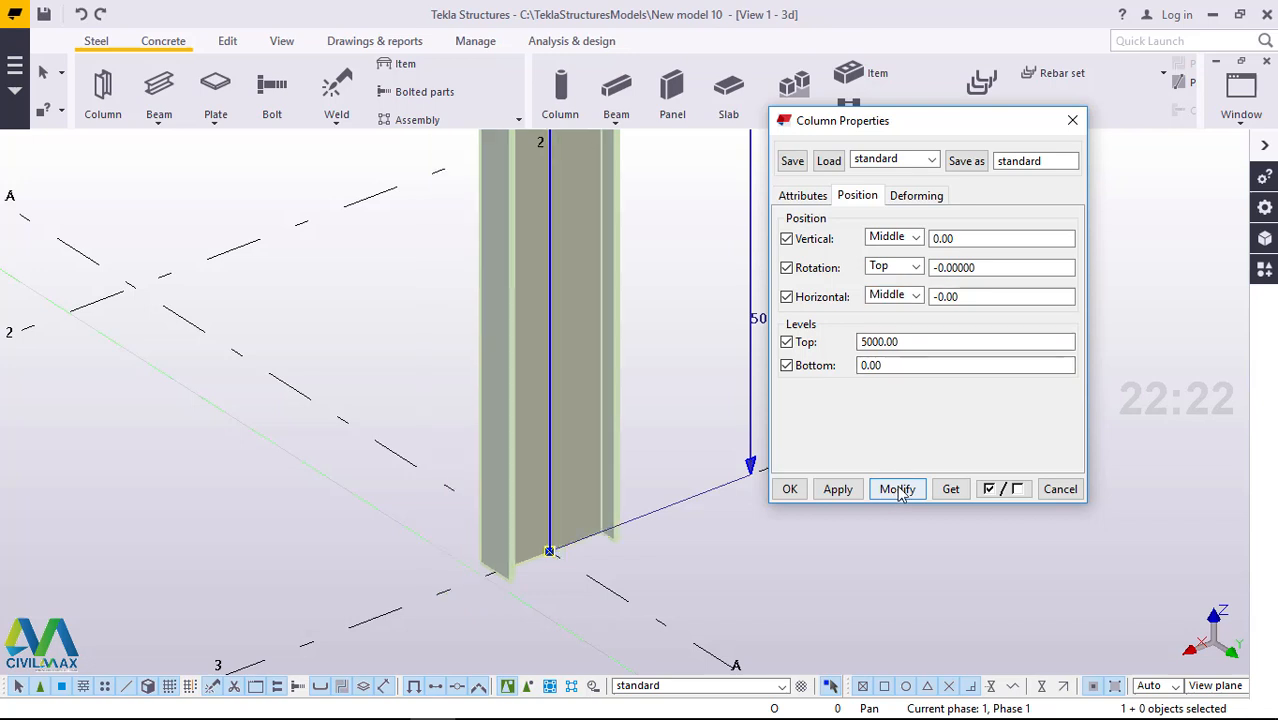
pyautogui.click(842, 494)
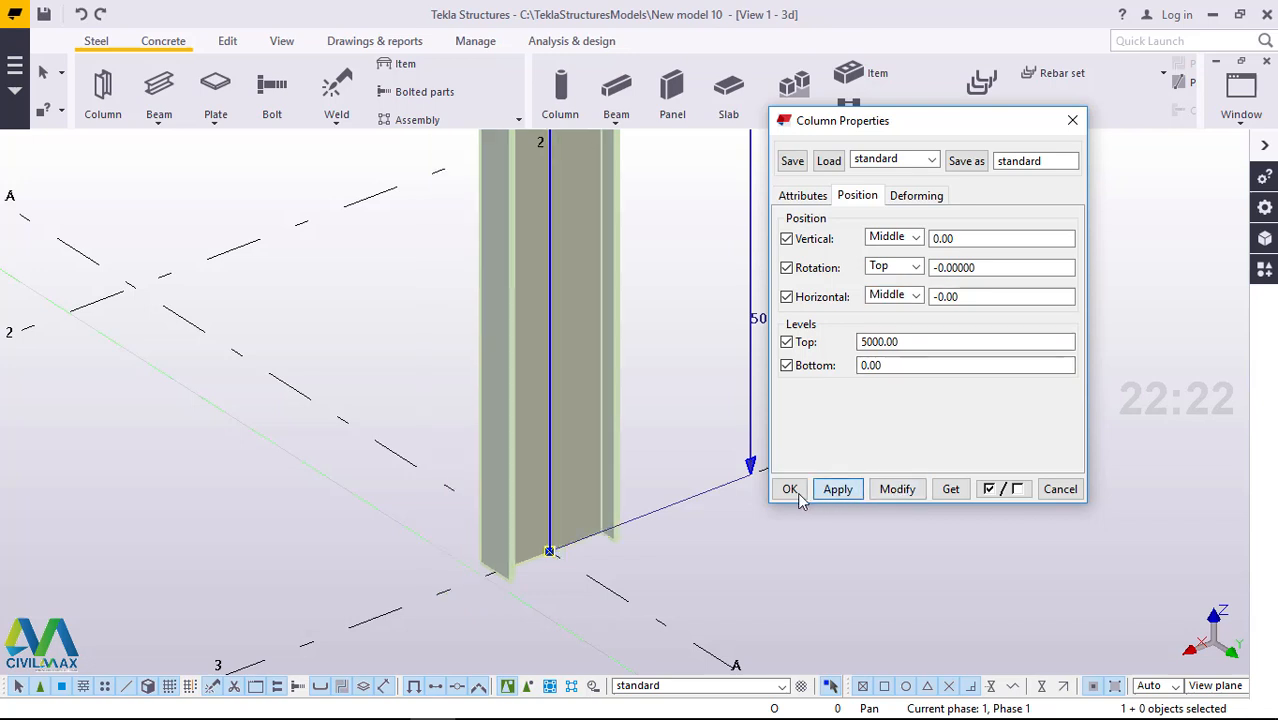
pyautogui.click(795, 490)
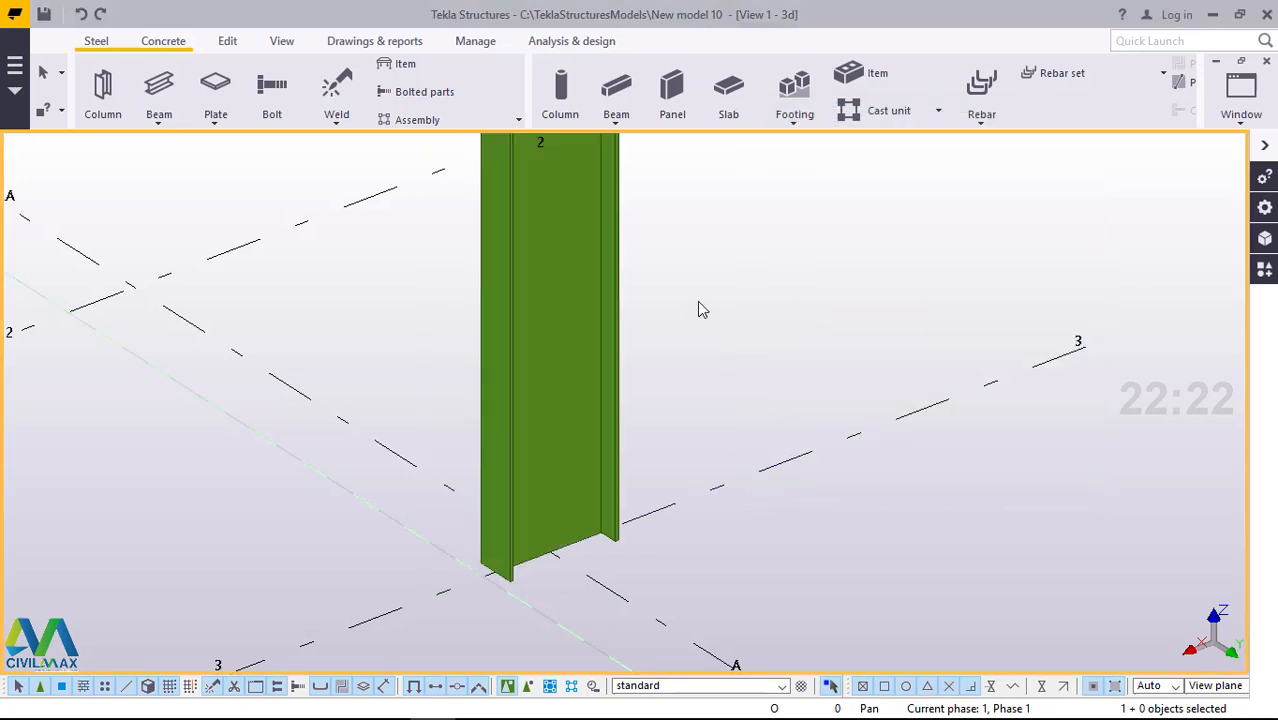
# - Copy the column from A-3 to B-3, using the grid line midpoints between 3 and 4 as reference points, and end copying
pyautogui.scroll(-6, 551, 400)
pyautogui.scroll(-3, 610, 346)
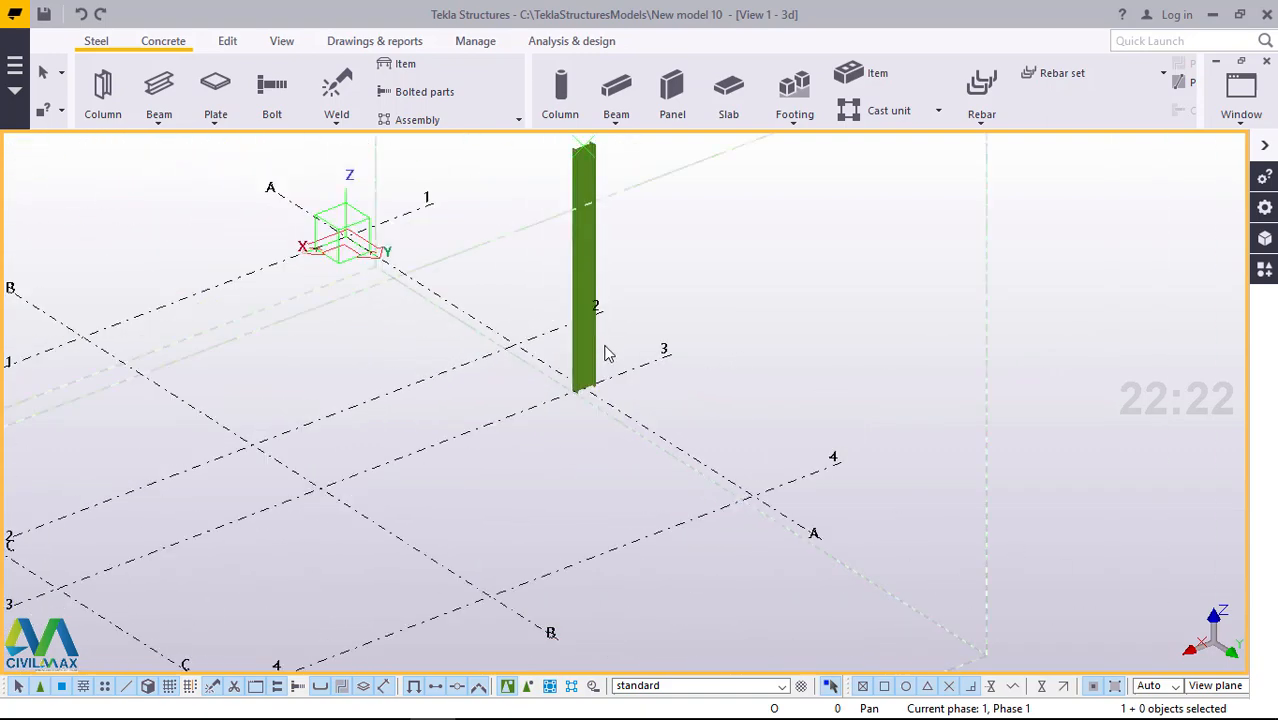
pyautogui.click(590, 249)
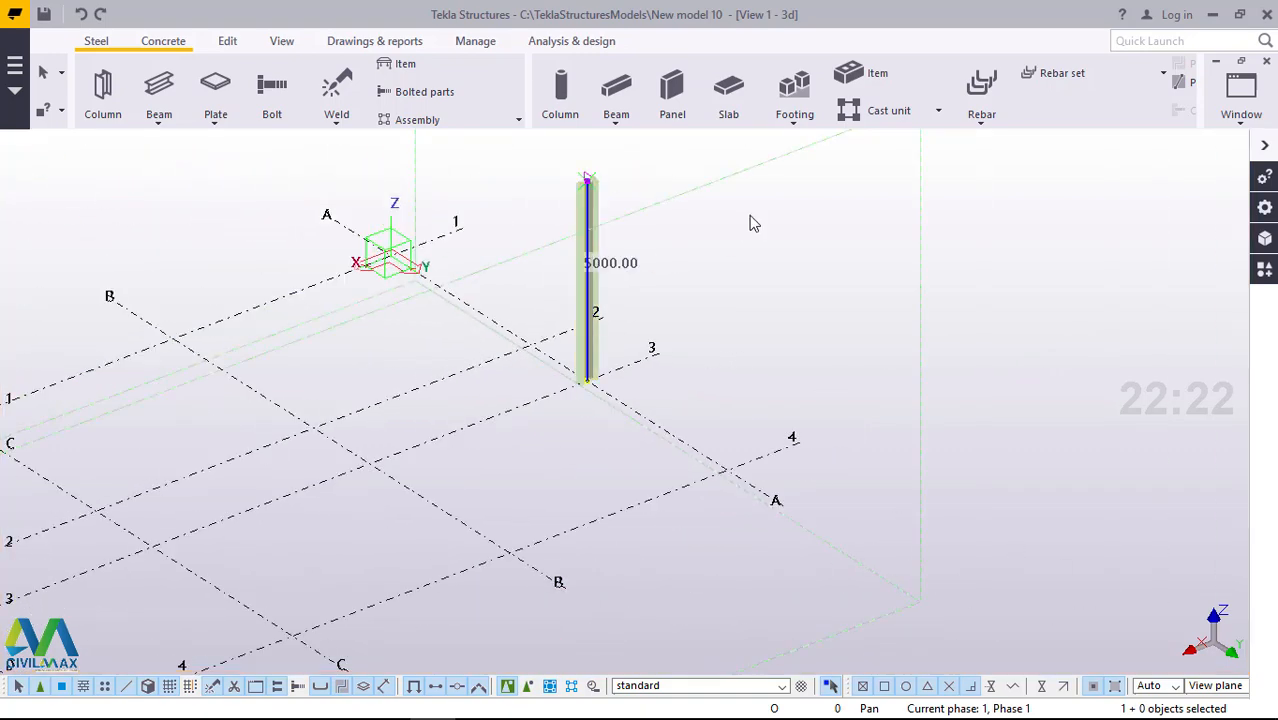
pyautogui.rightClick(750, 216)
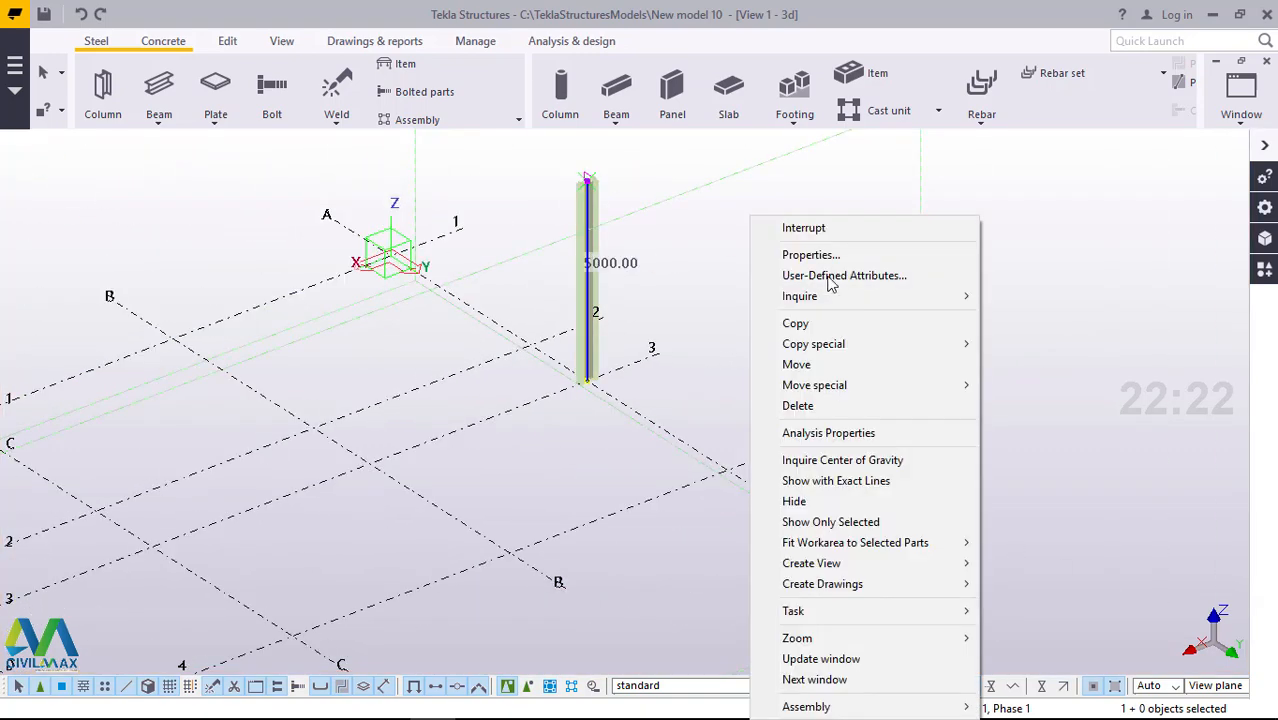
pyautogui.click(800, 324)
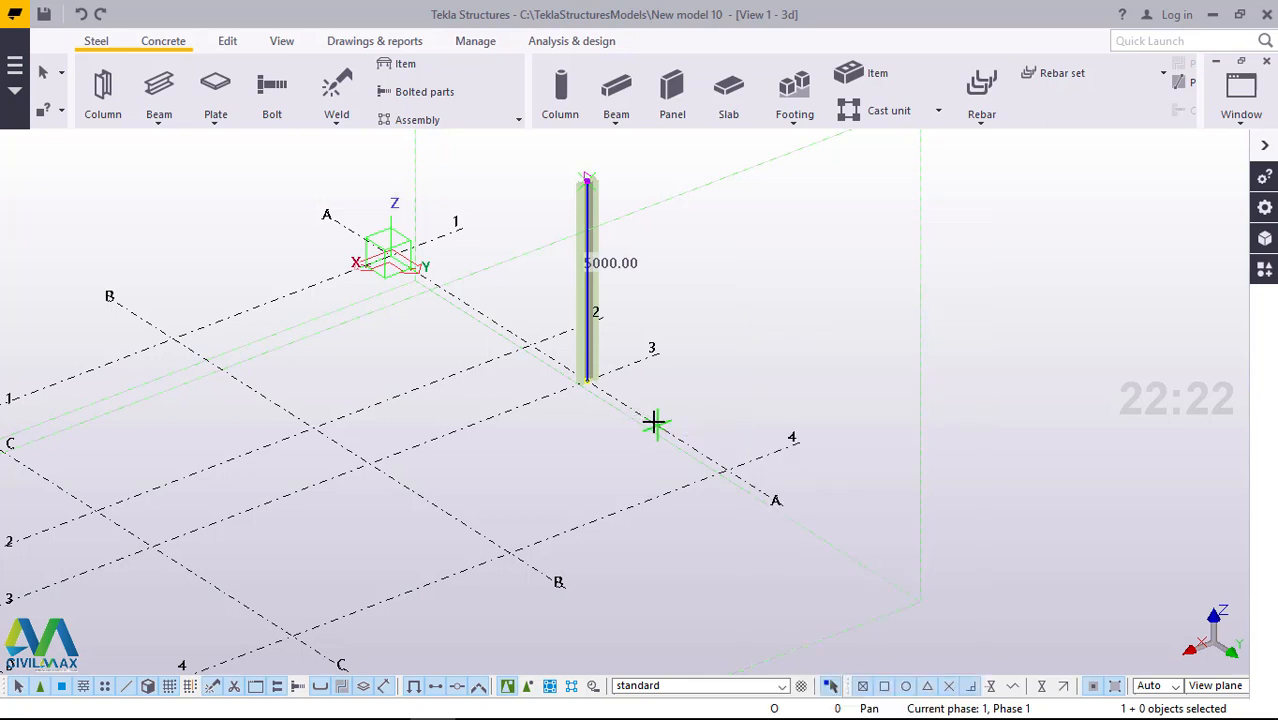
pyautogui.click(656, 425)
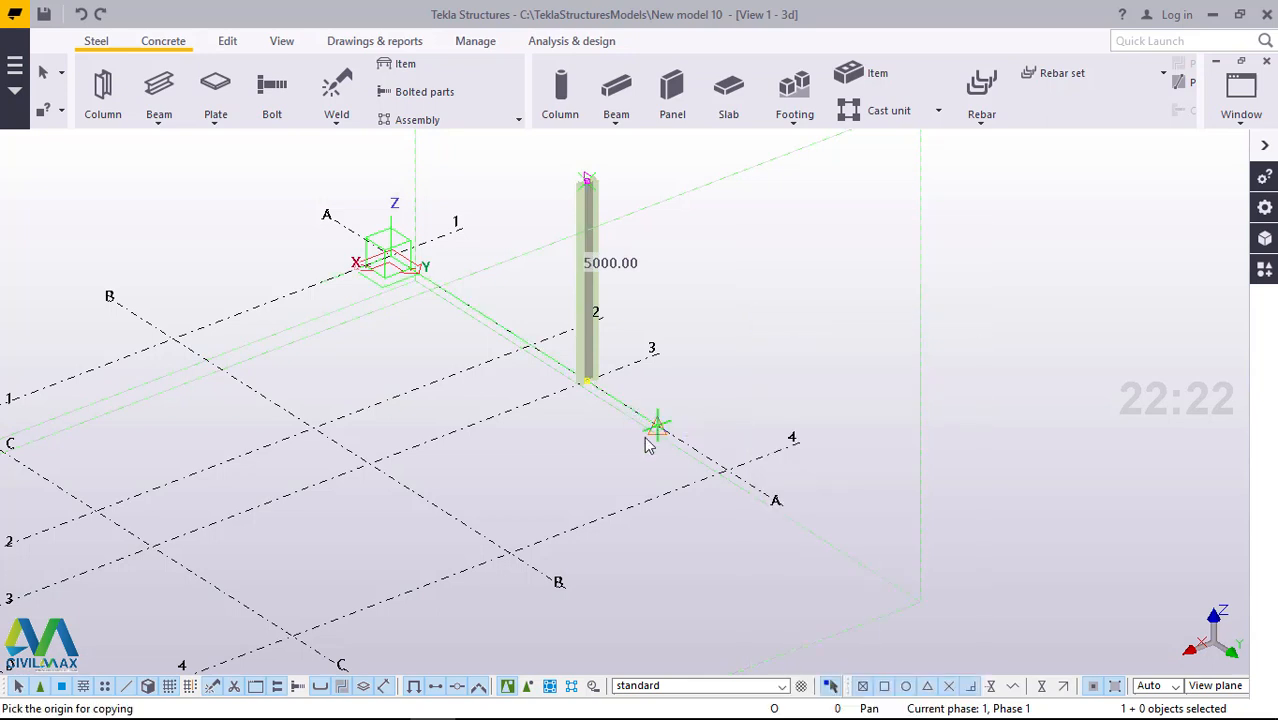
pyautogui.click(440, 513)
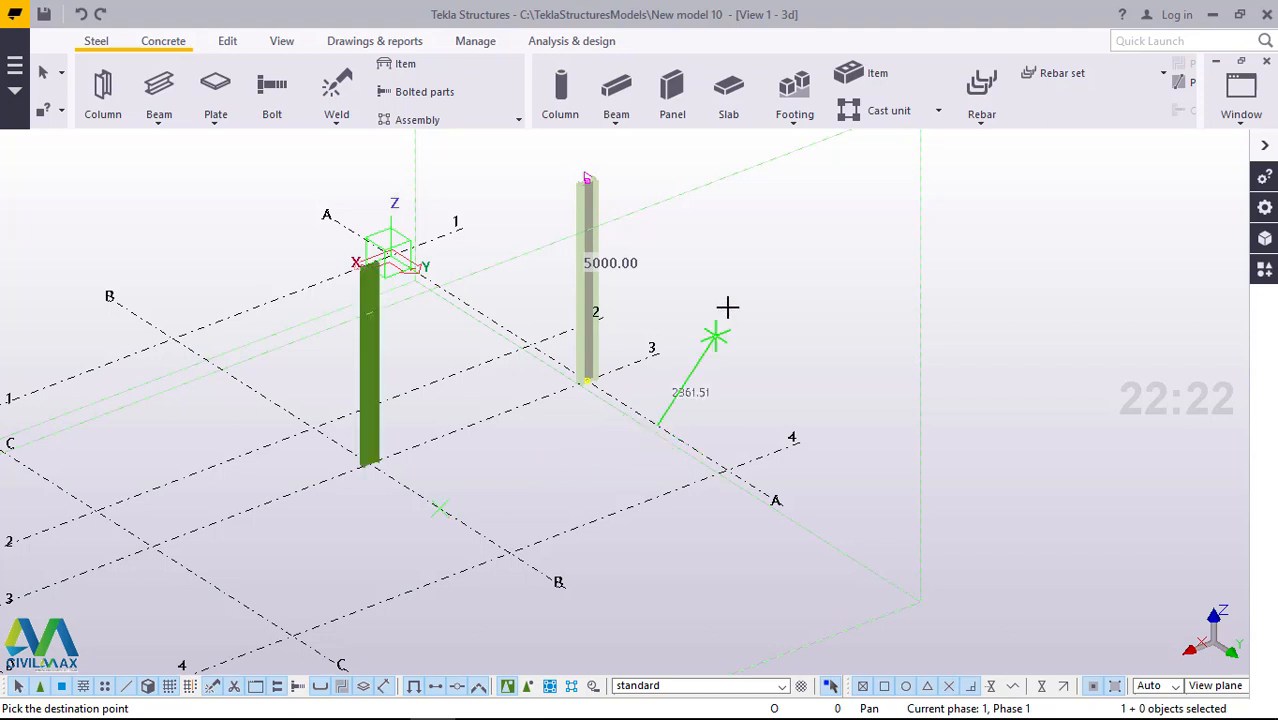
pyautogui.rightClick(761, 295)
pyautogui.click(778, 296)
# - Delete the original column at grid intersection A-3
pyautogui.click(587, 205)
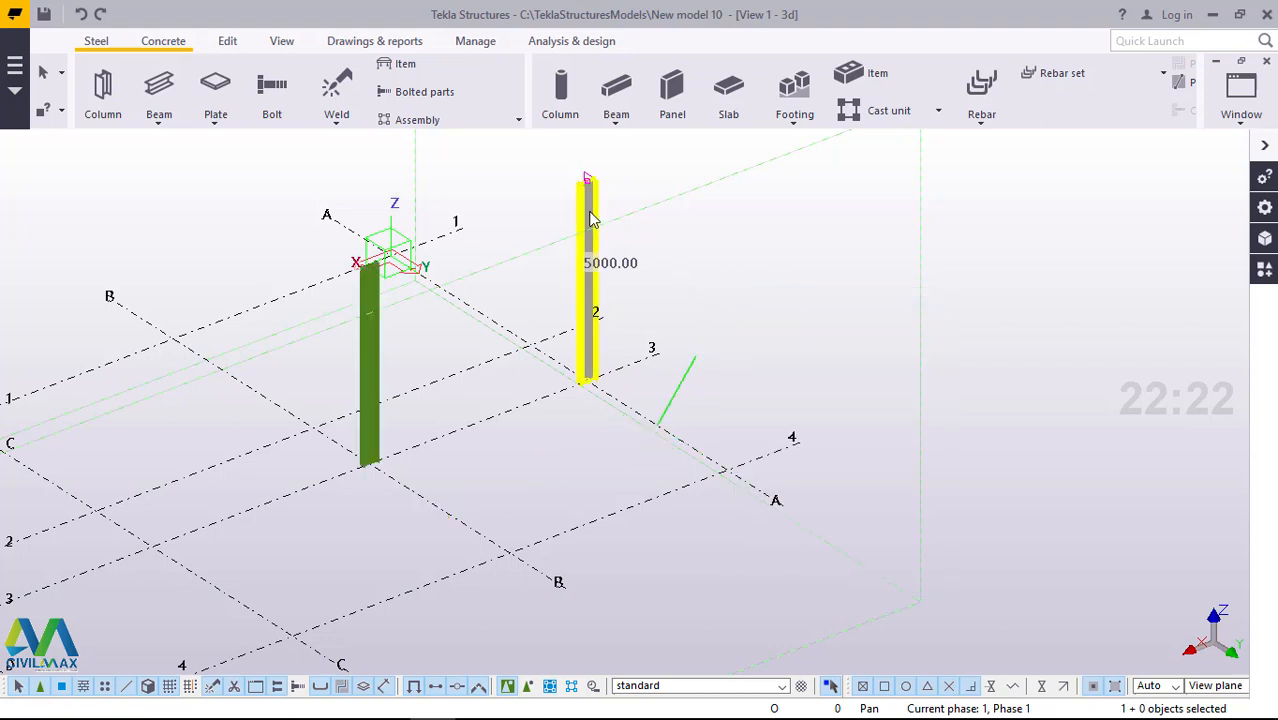
pyautogui.rightClick(590, 213)
pyautogui.click(650, 402)
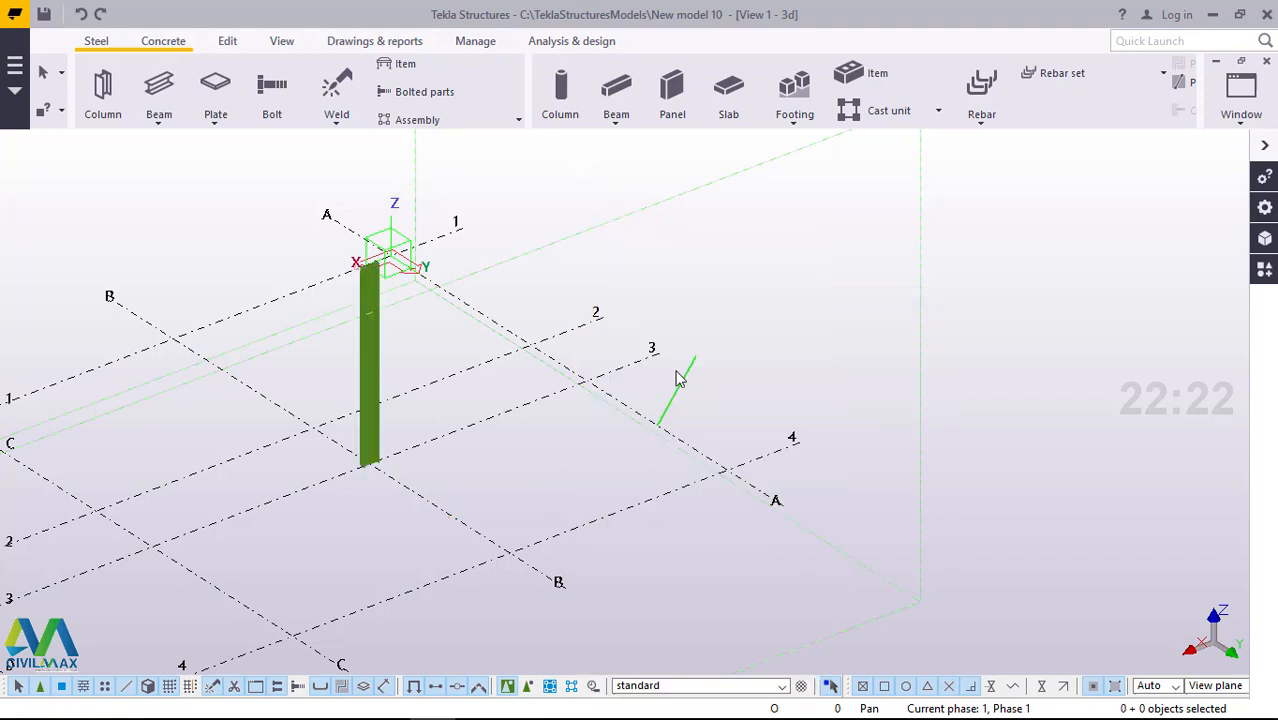
# - Copy the column at grid intersection B-3 to B-2, picking the two grid intersections as origin and destination
pyautogui.scroll(-2, 690, 380)
pyautogui.scroll(6, 695, 385)
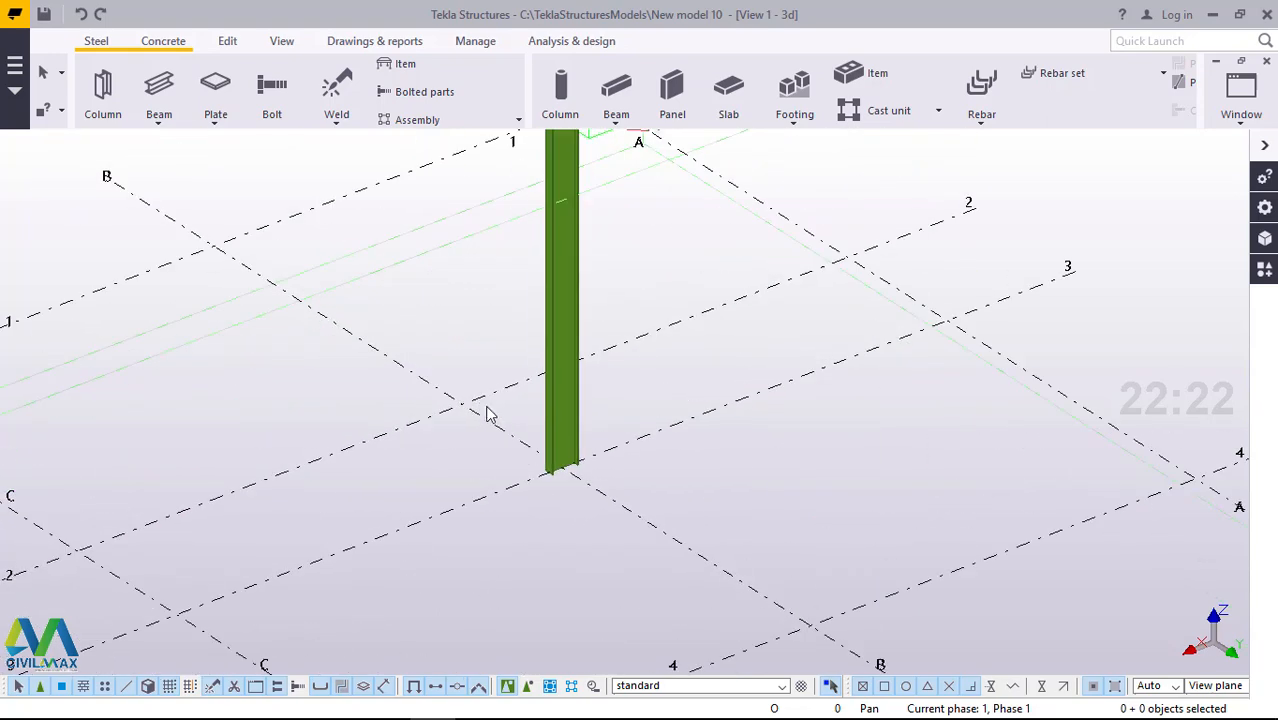
pyautogui.click(636, 401)
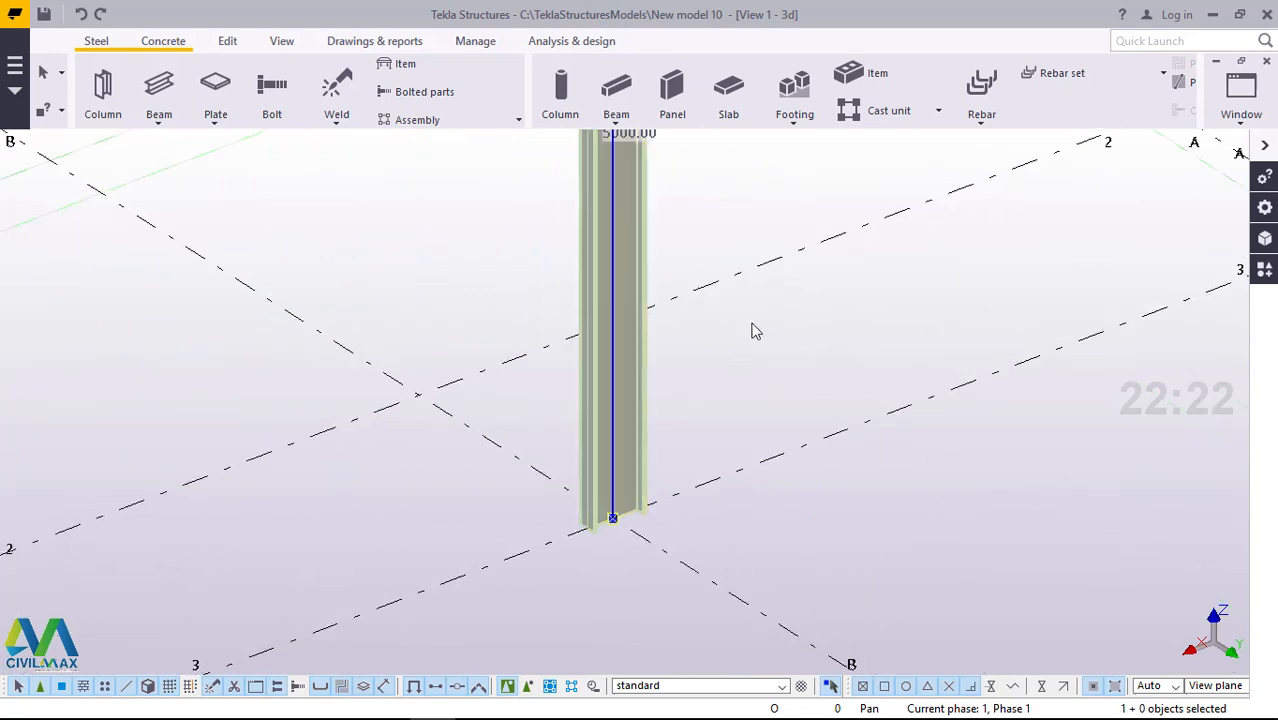
pyautogui.rightClick(755, 331)
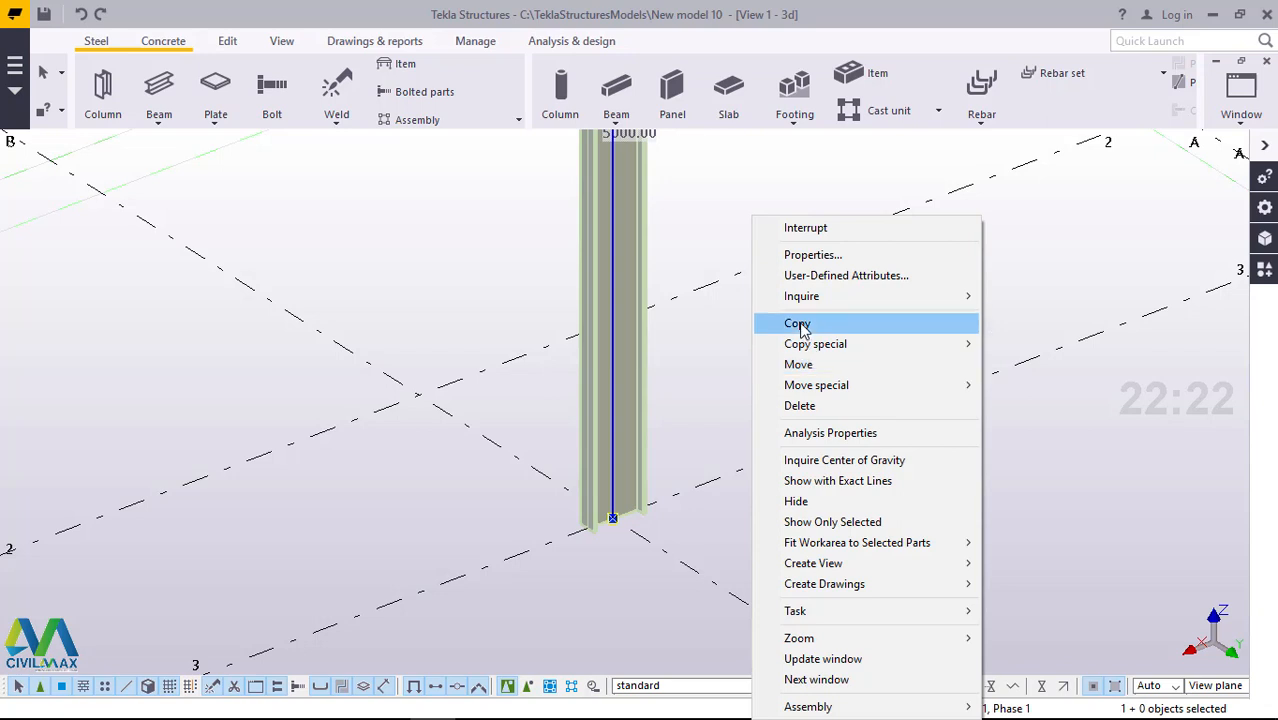
pyautogui.click(808, 325)
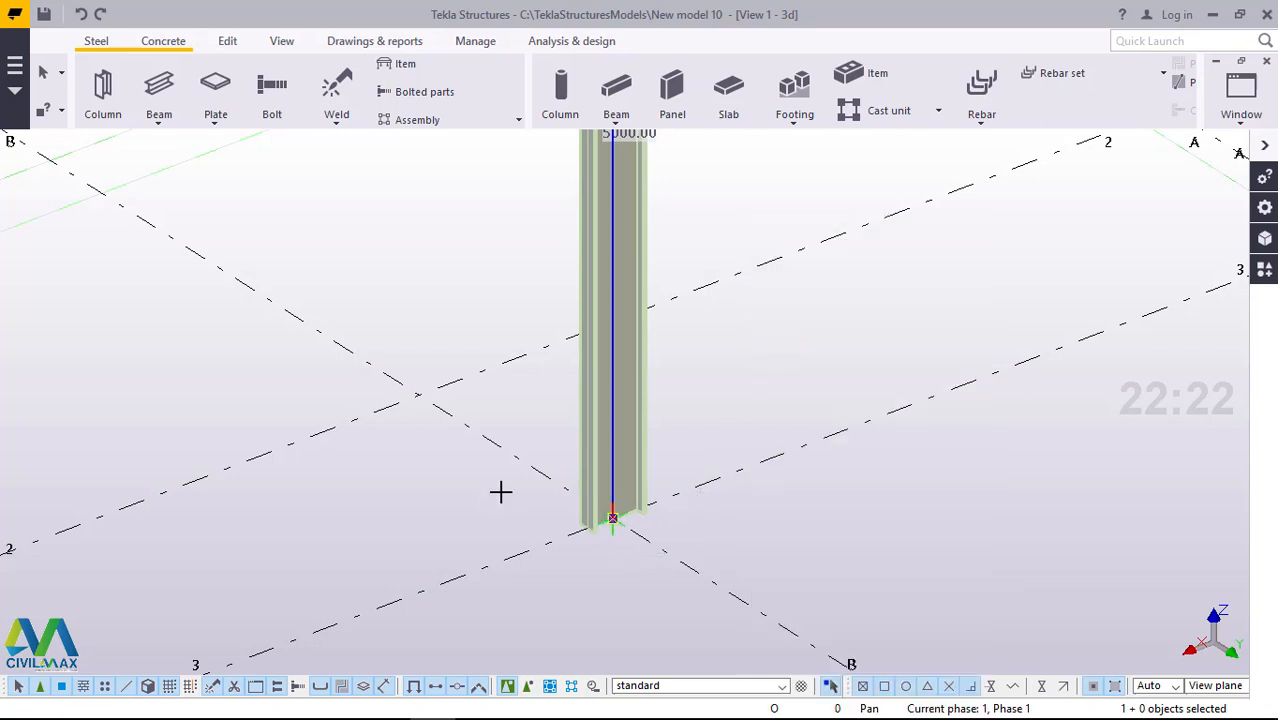
pyautogui.scroll(-2, 594, 518)
pyautogui.scroll(2, 594, 518)
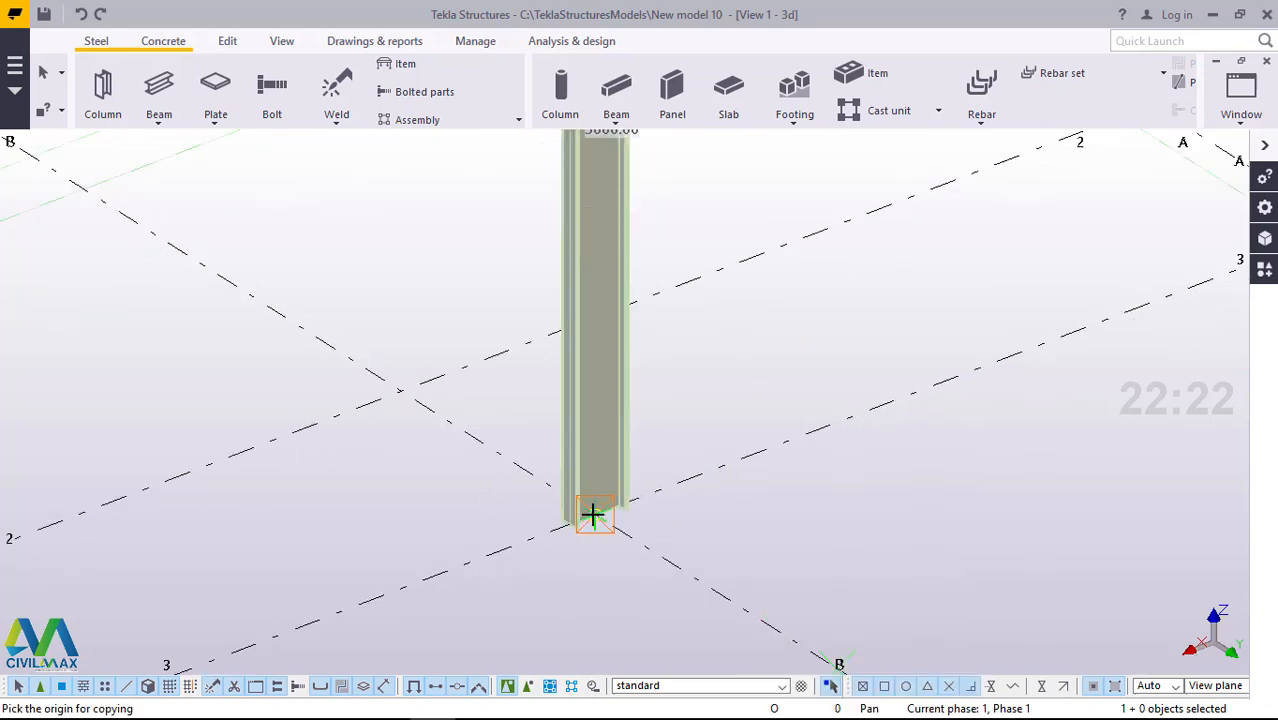
pyautogui.click(594, 515)
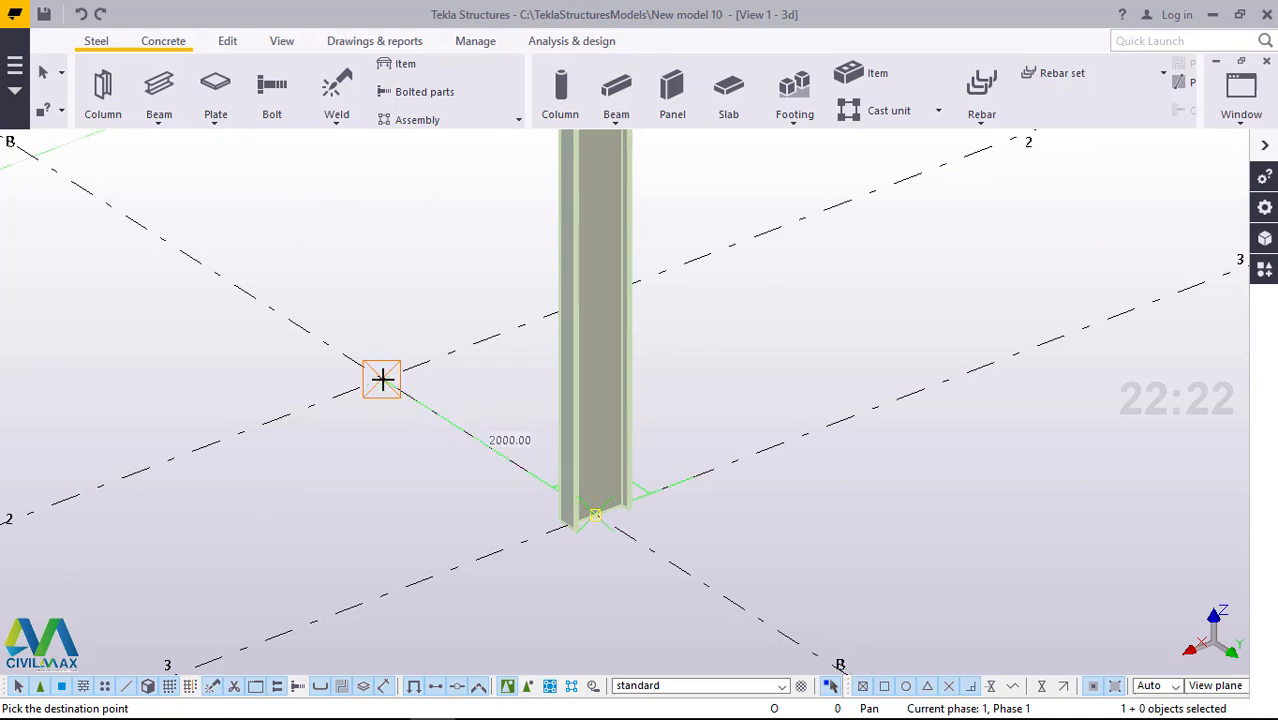
pyautogui.click(428, 294)
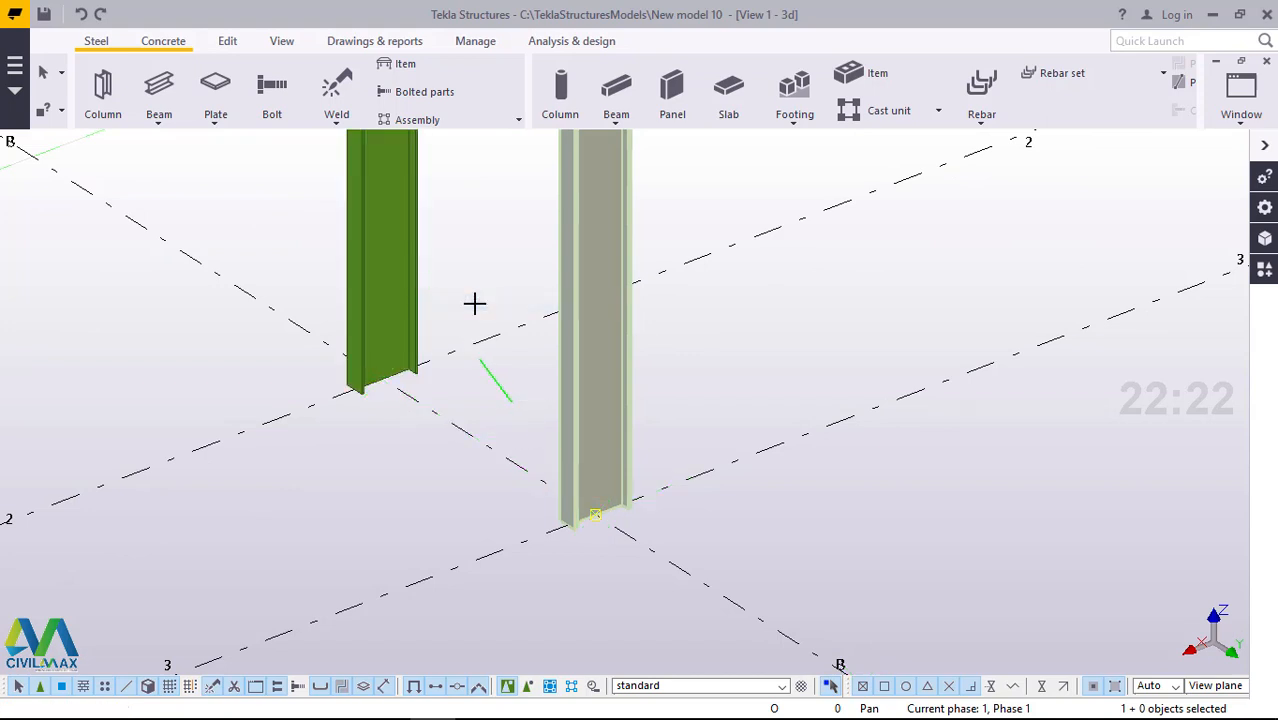
# - Check the spacing between grid lines 2 and 3 in the grid's Y coordinates, close the grid properties, and view both columns
pyautogui.doubleClick(725, 258)
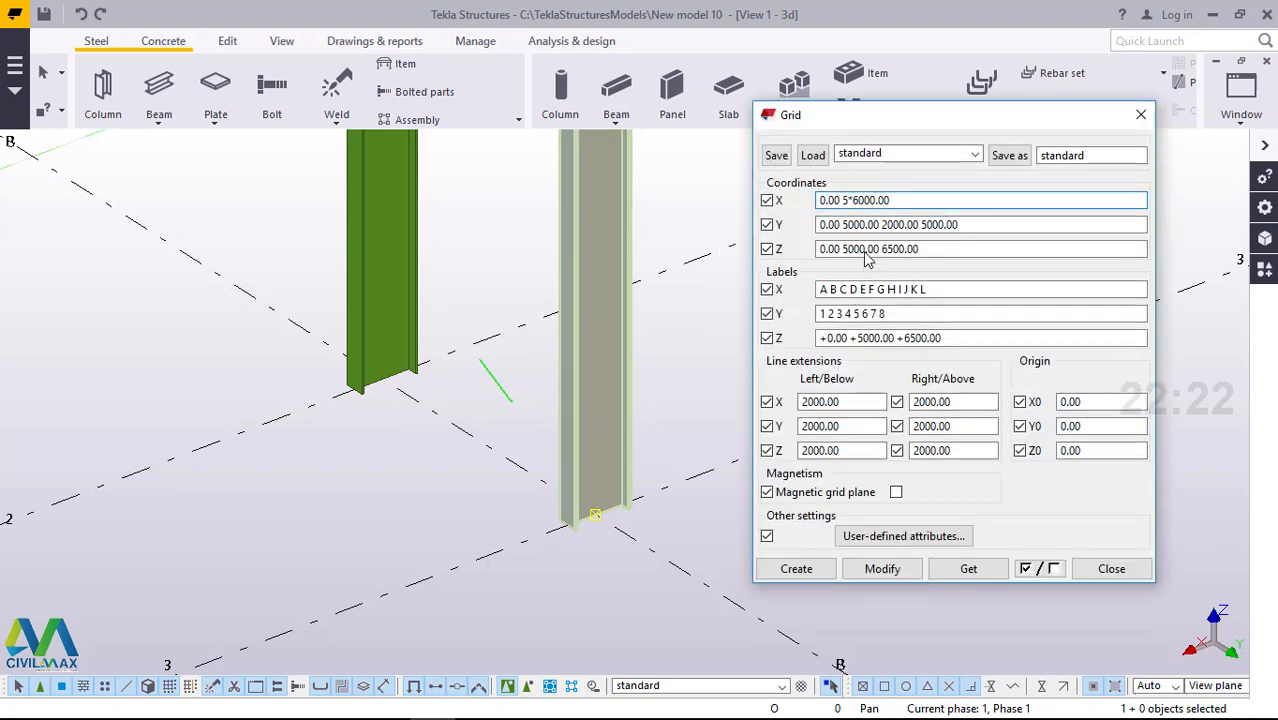
pyautogui.moveTo(906, 225); pyautogui.dragTo(873, 225)
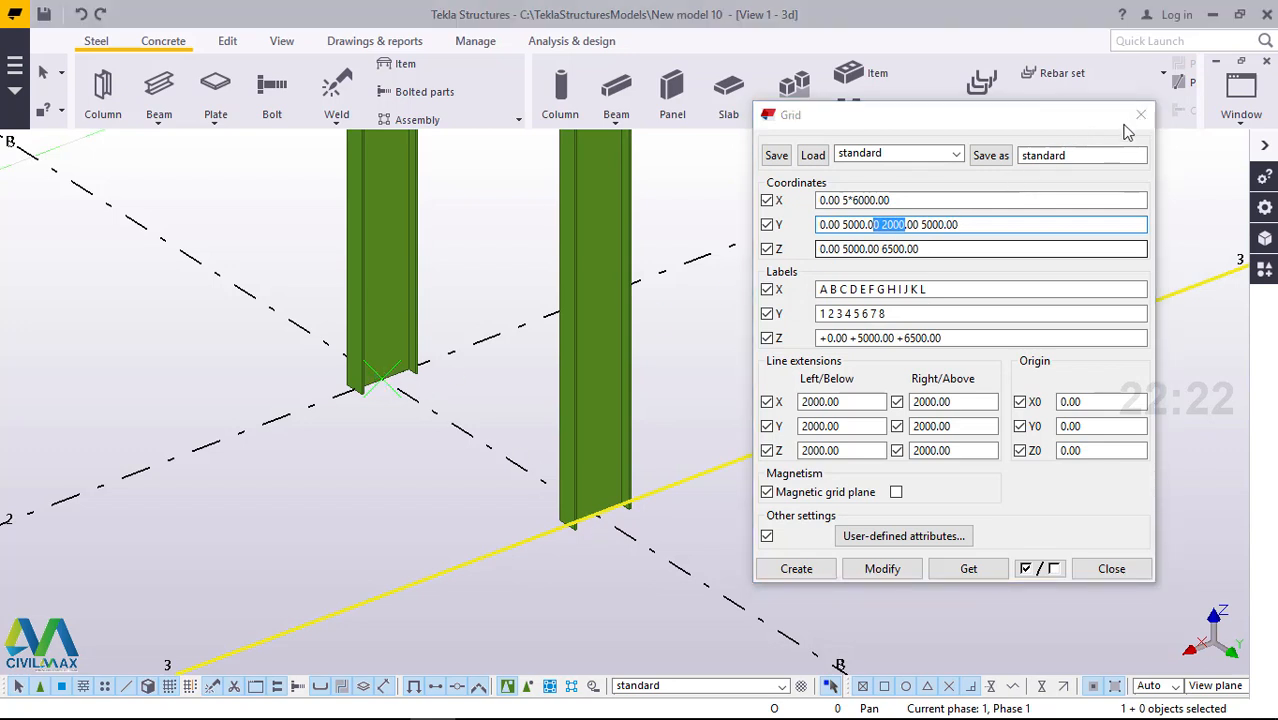
pyautogui.click(1142, 119)
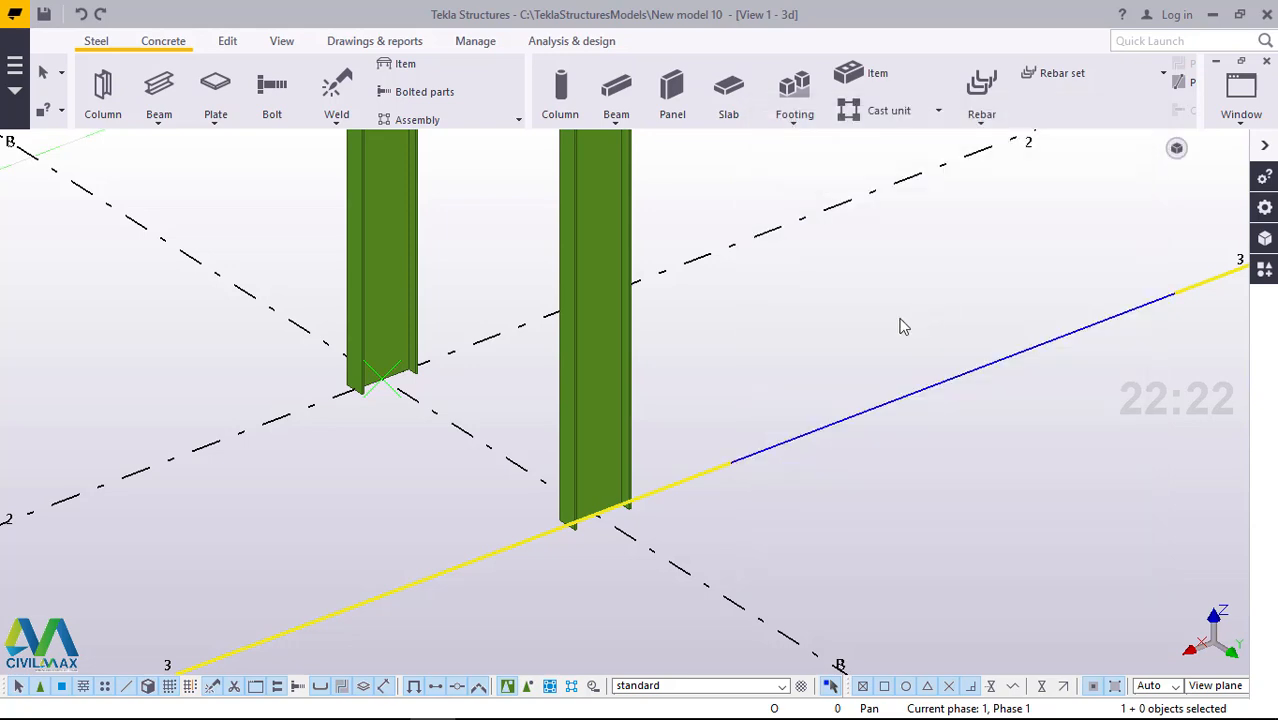
pyautogui.scroll(-2, 802, 377)
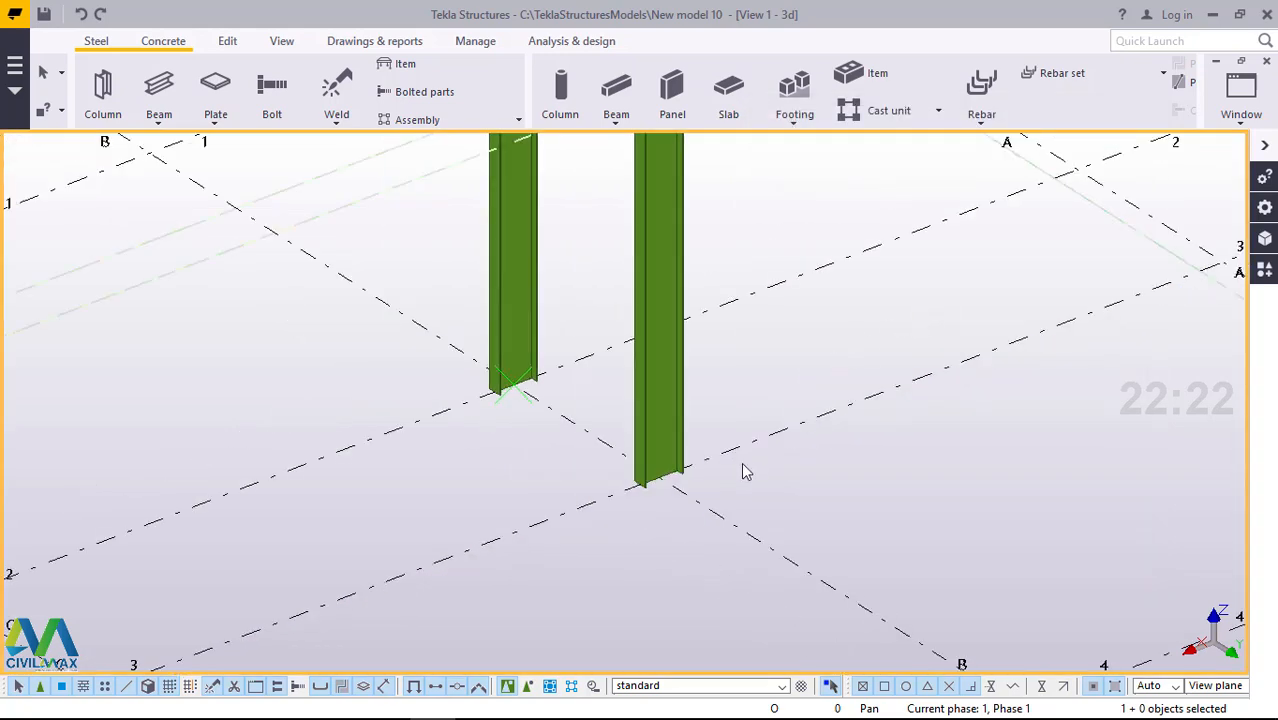
pyautogui.scroll(-5, 747, 470)
pyautogui.scroll(4, 735, 333)
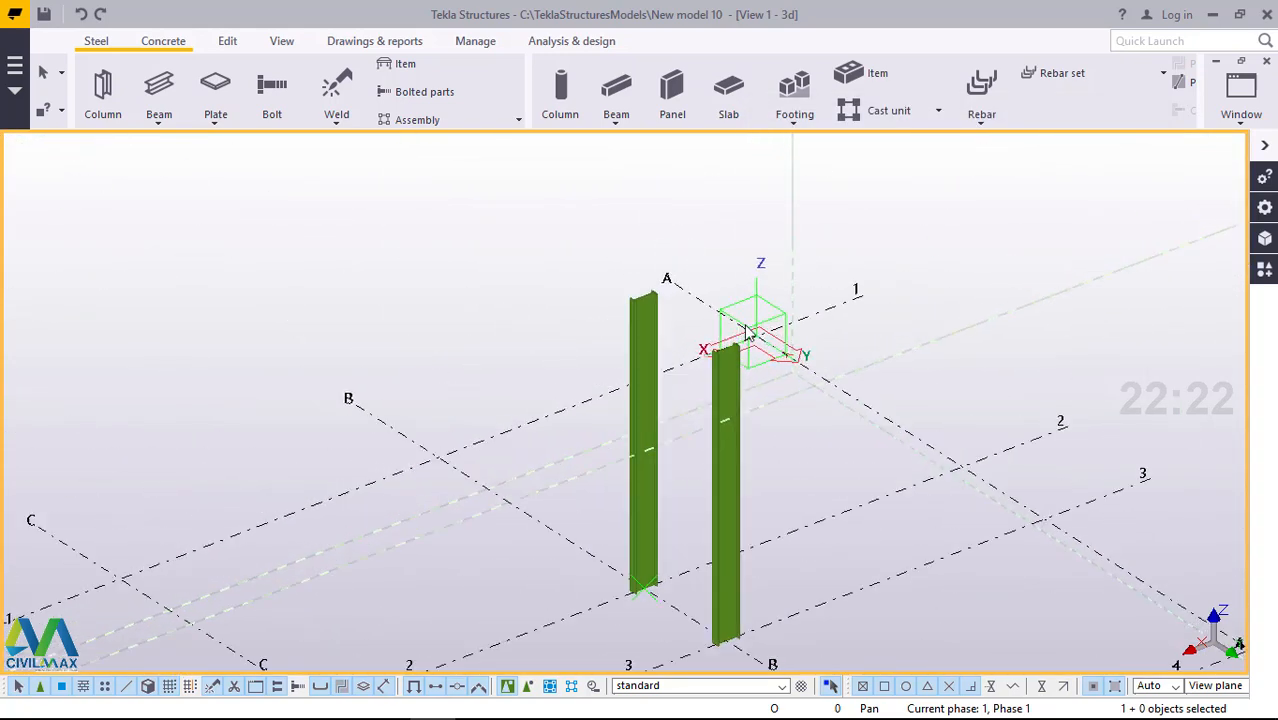
# - Copy the columns at B-2 and B-3 to grid lines C, D and E, using the midpoints between grid lines 2 and 3 as reference points
pyautogui.scroll(-4, 748, 328)
pyautogui.scroll(3, 758, 373)
pyautogui.scroll(1, 745, 383)
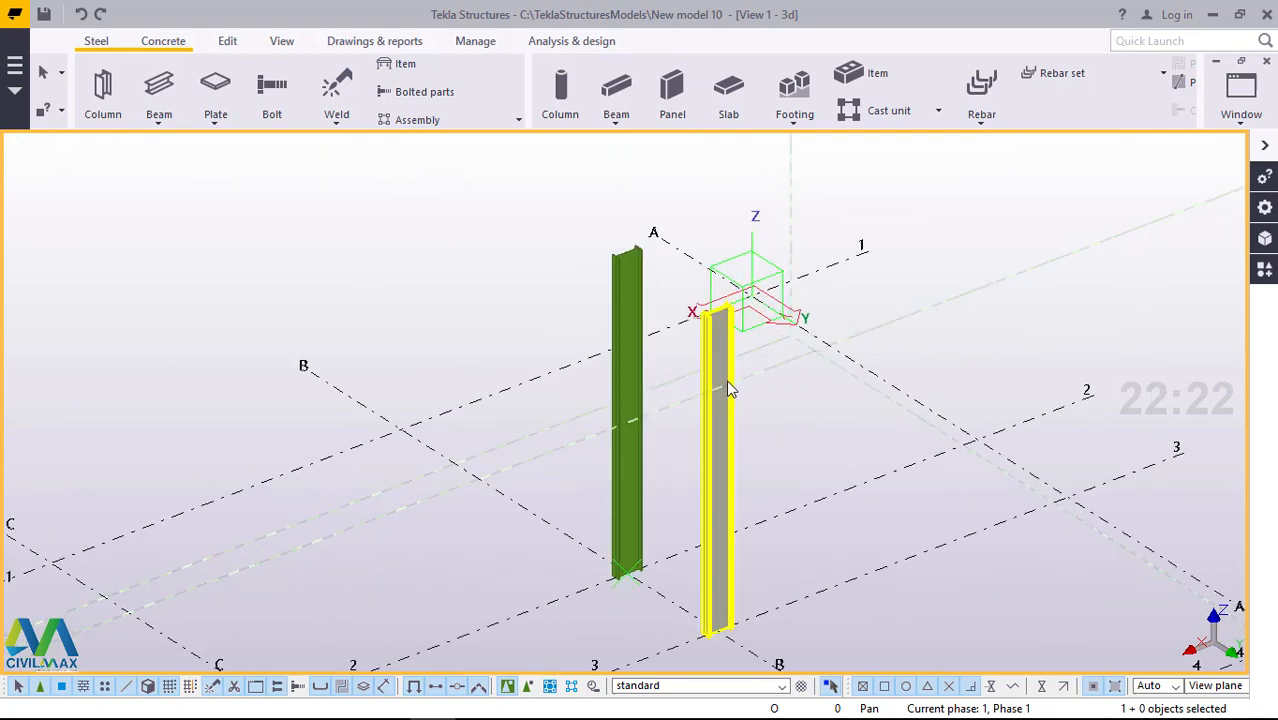
pyautogui.keyDown('ctrl'); pyautogui.click(629, 451); pyautogui.keyUp('ctrl')
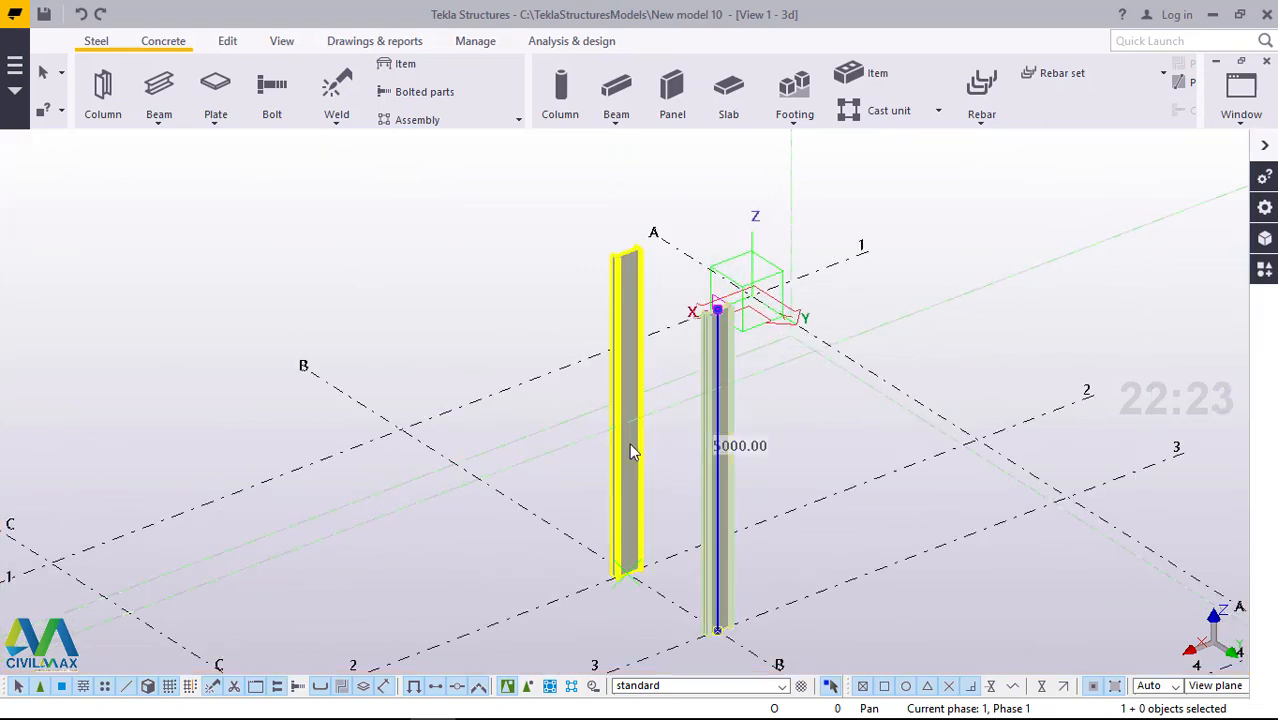
pyautogui.rightClick(474, 237)
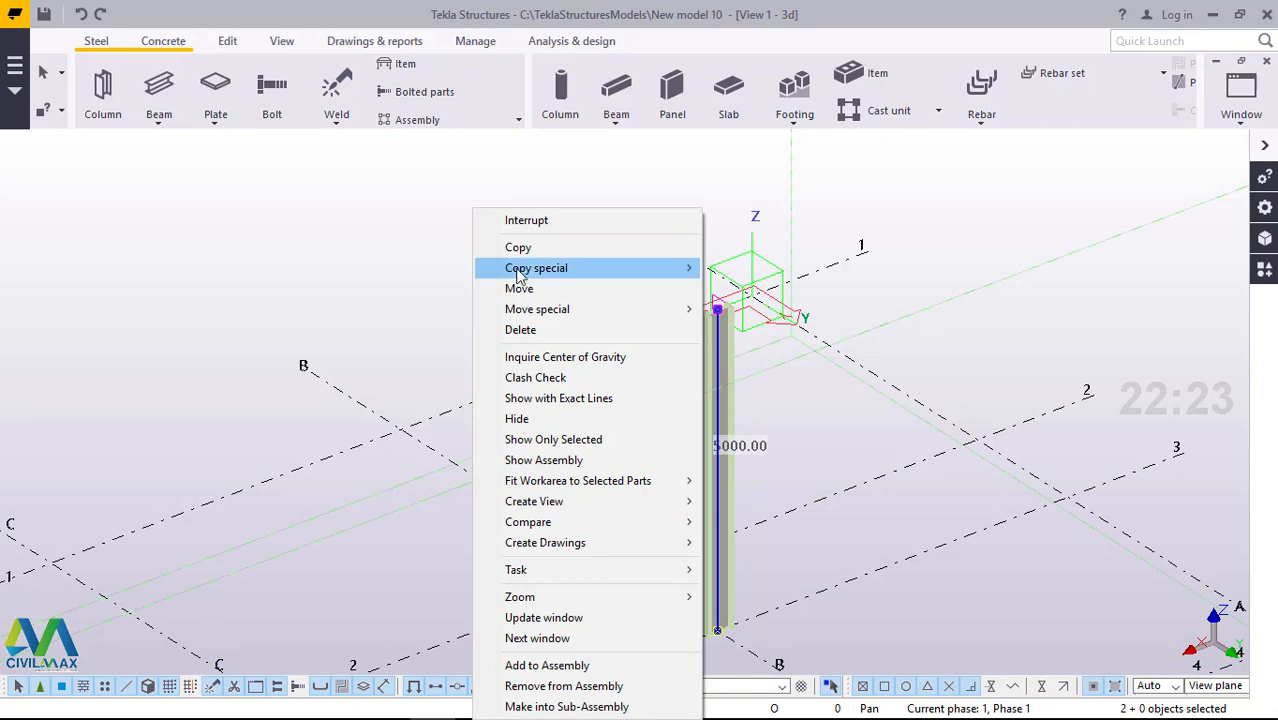
pyautogui.click(516, 247)
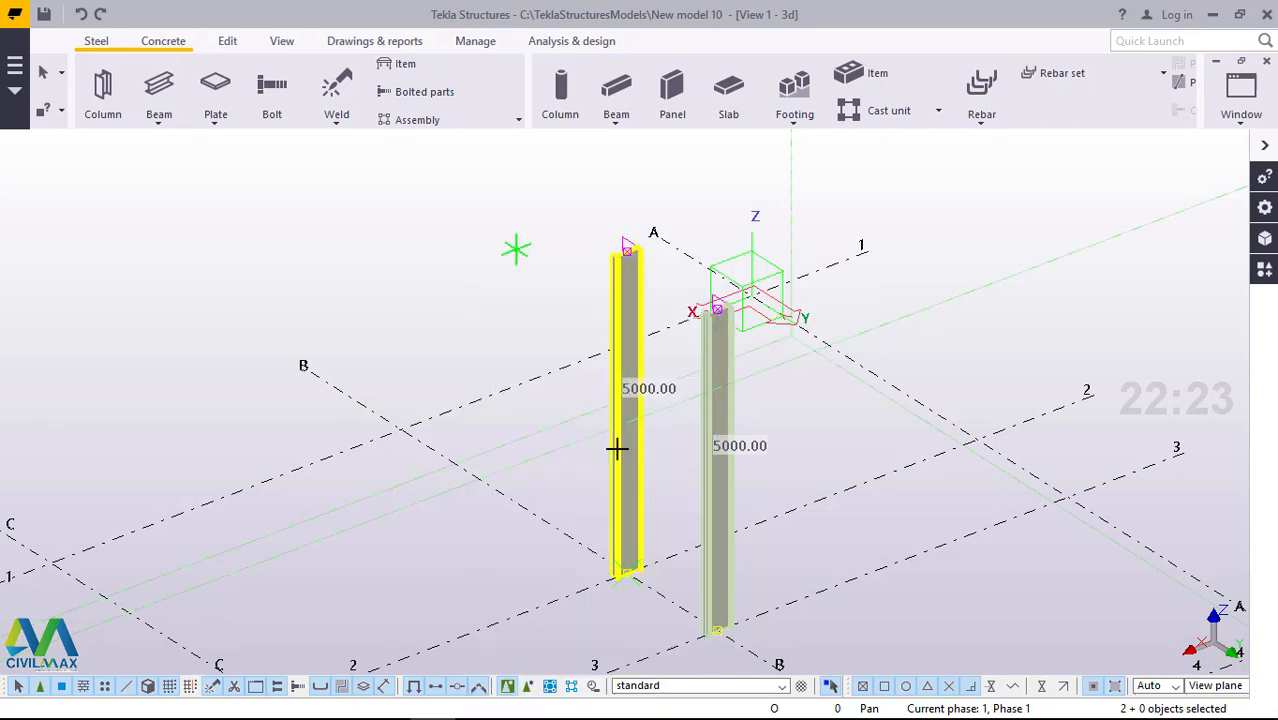
pyautogui.scroll(-3, 650, 519)
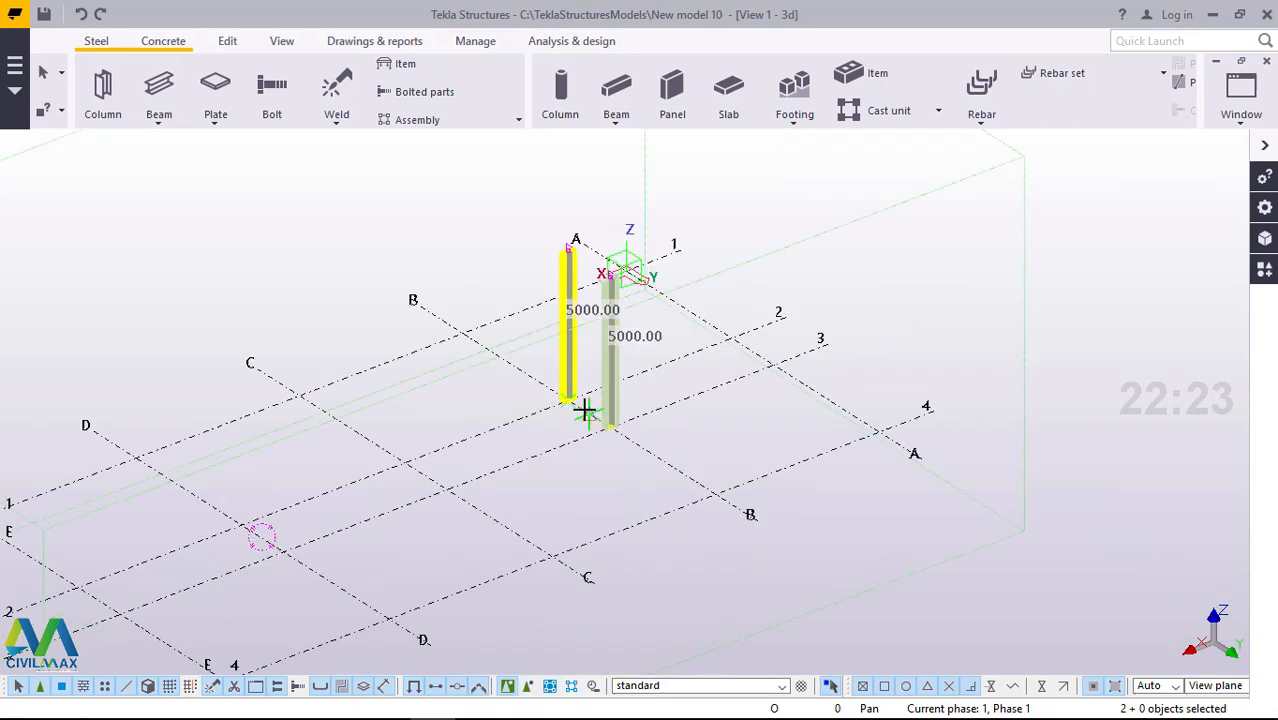
pyautogui.scroll(2, 585, 411)
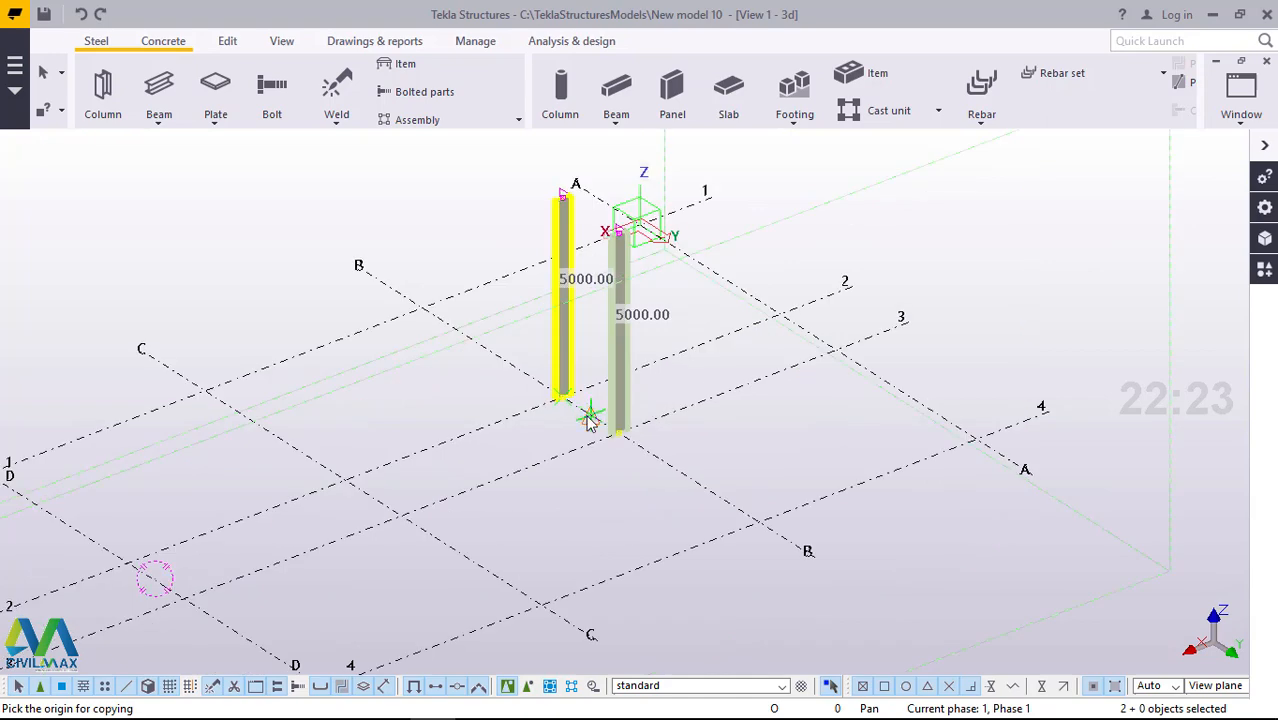
pyautogui.scroll(-2, 707, 403)
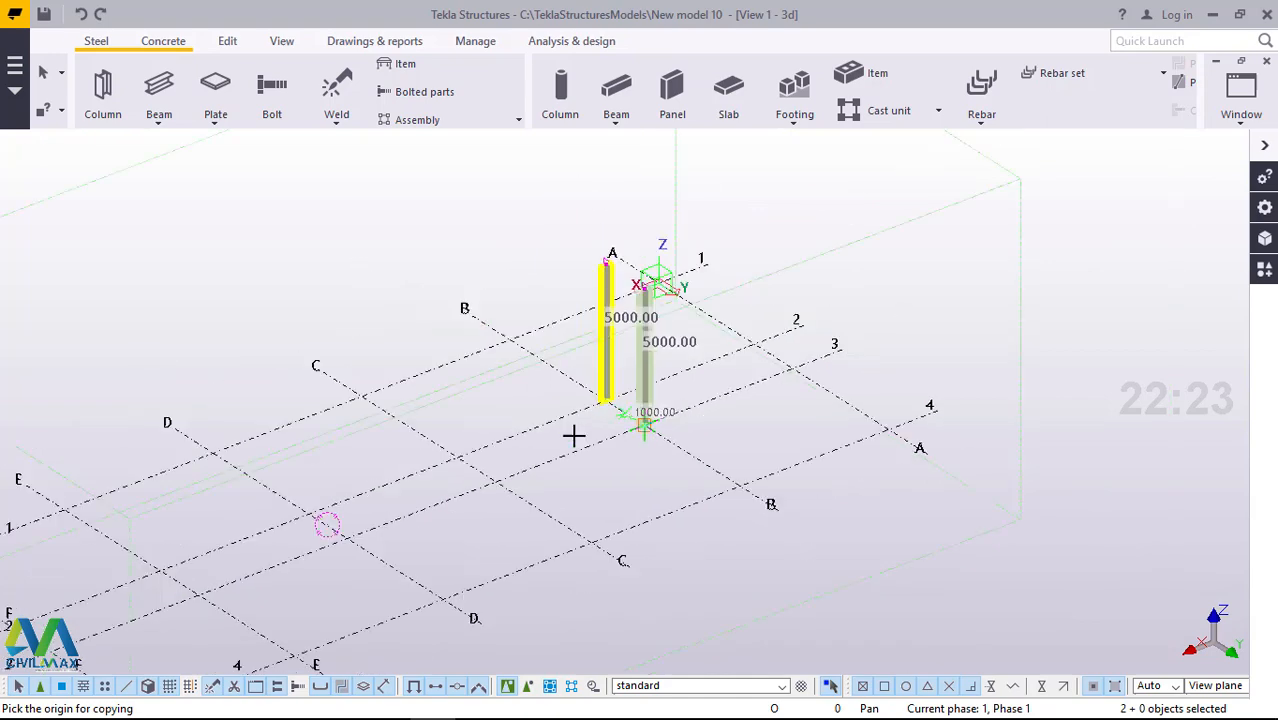
pyautogui.scroll(-3, 675, 417)
pyautogui.click(646, 423)
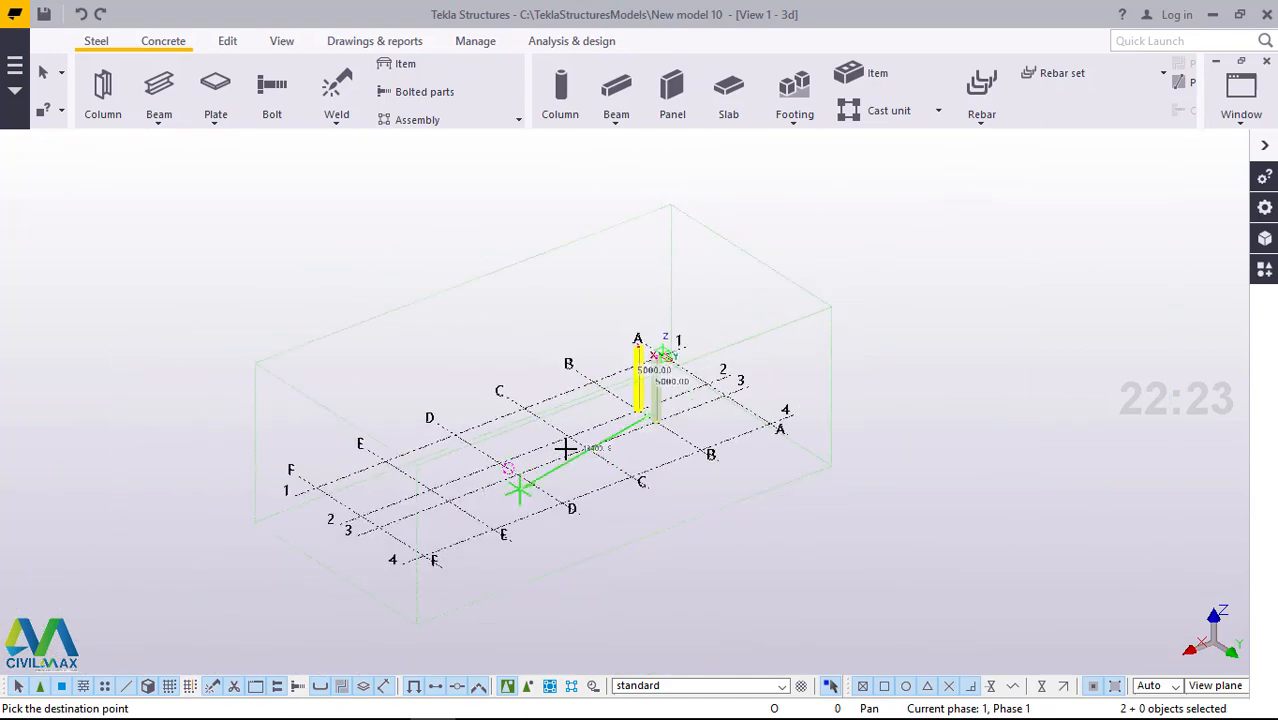
pyautogui.scroll(4, 570, 445)
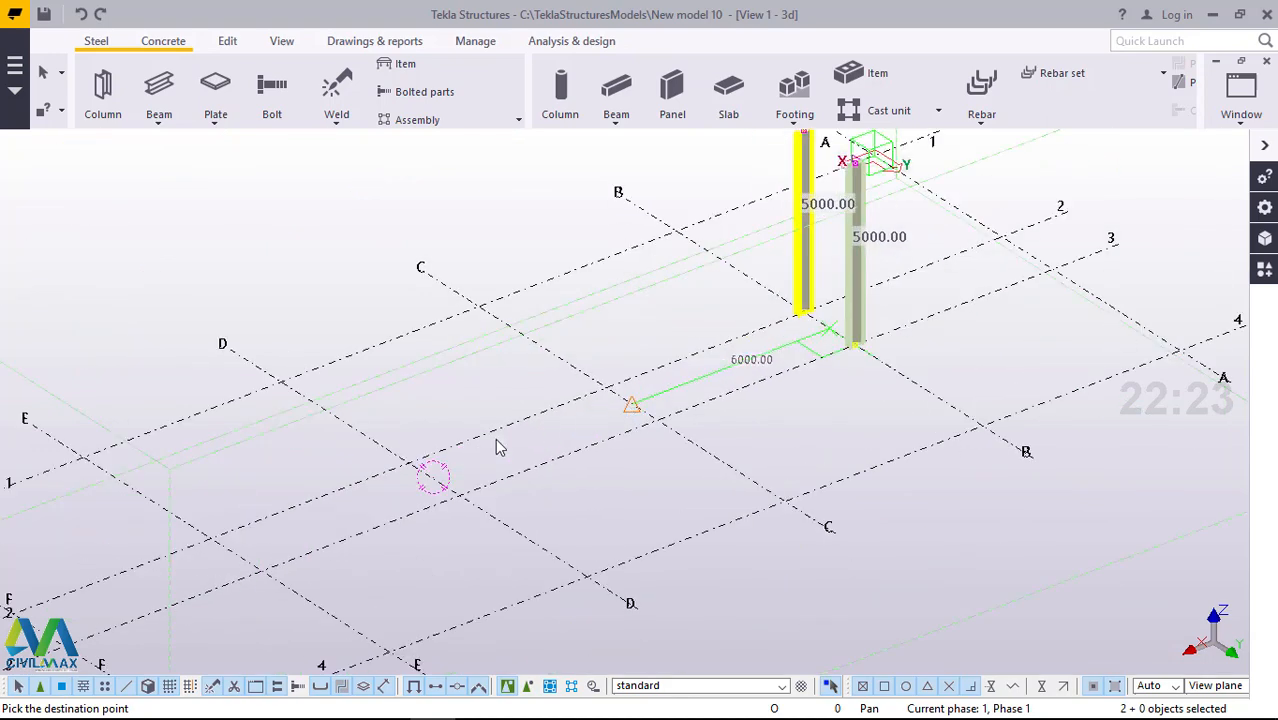
pyautogui.click(432, 478)
pyautogui.click(232, 551)
pyautogui.scroll(-2, 372, 508)
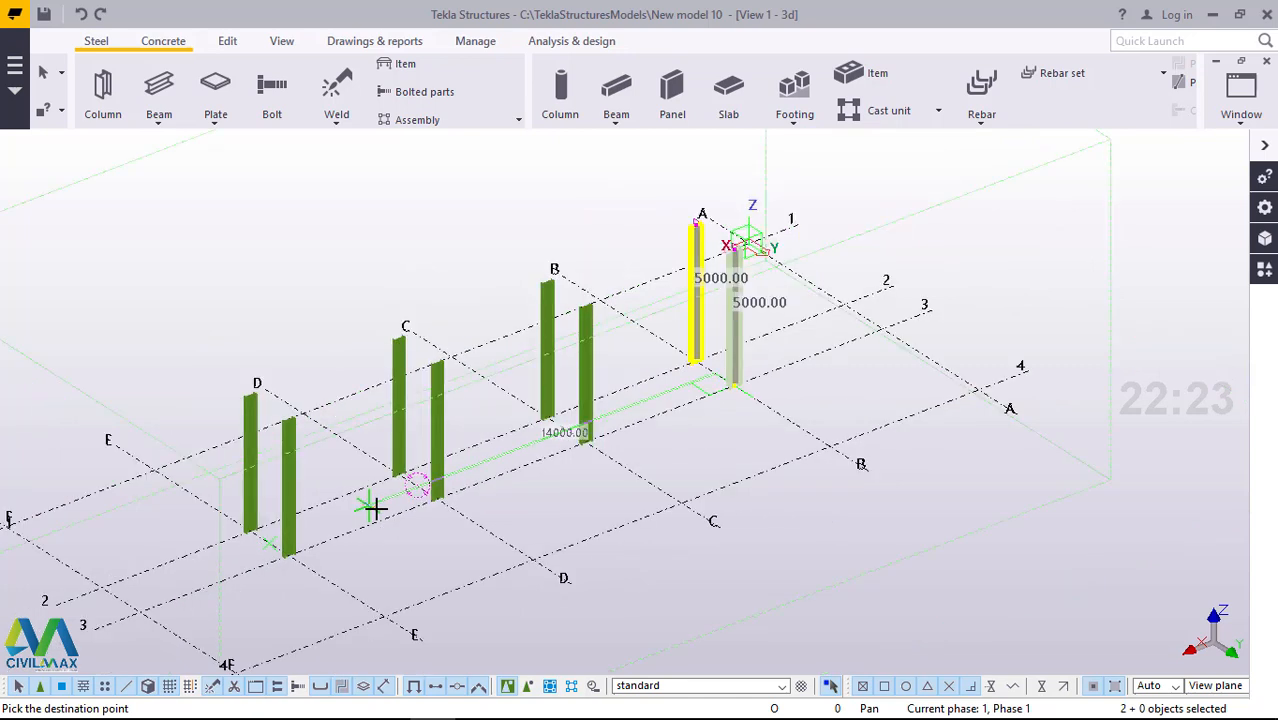
pyautogui.rightClick(255, 251)
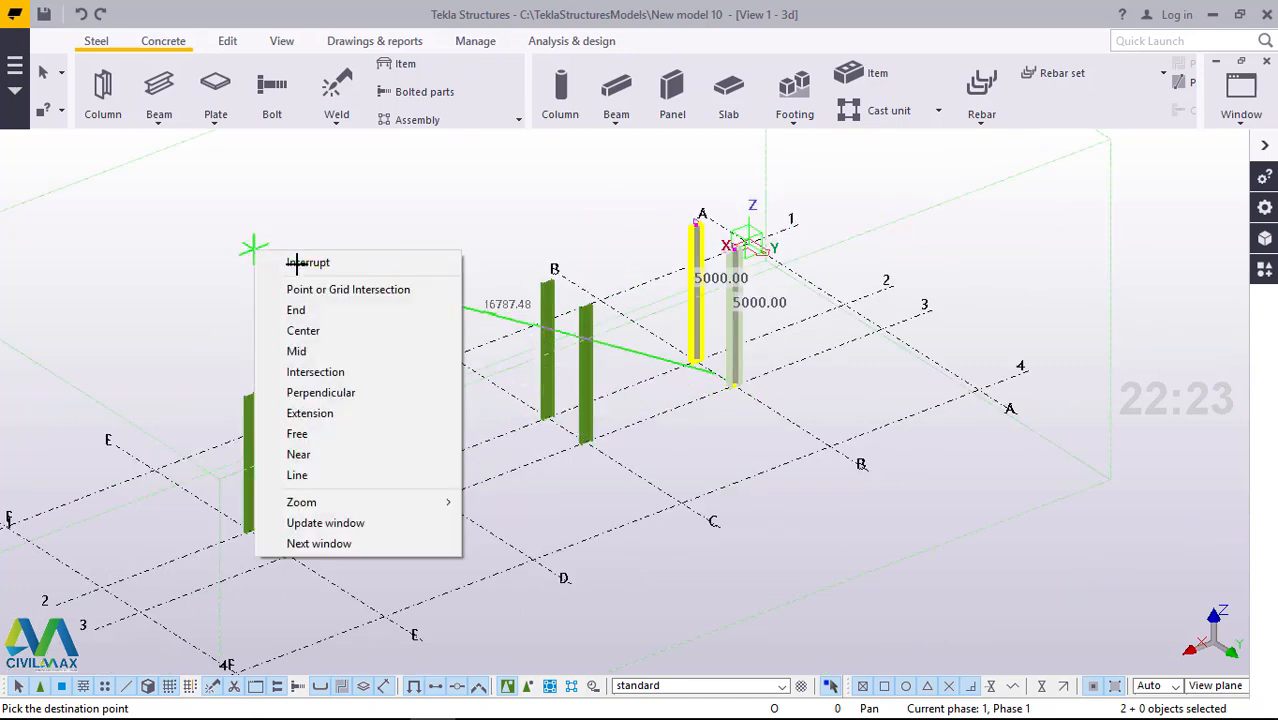
pyautogui.click(300, 262)
pyautogui.click(980, 265)
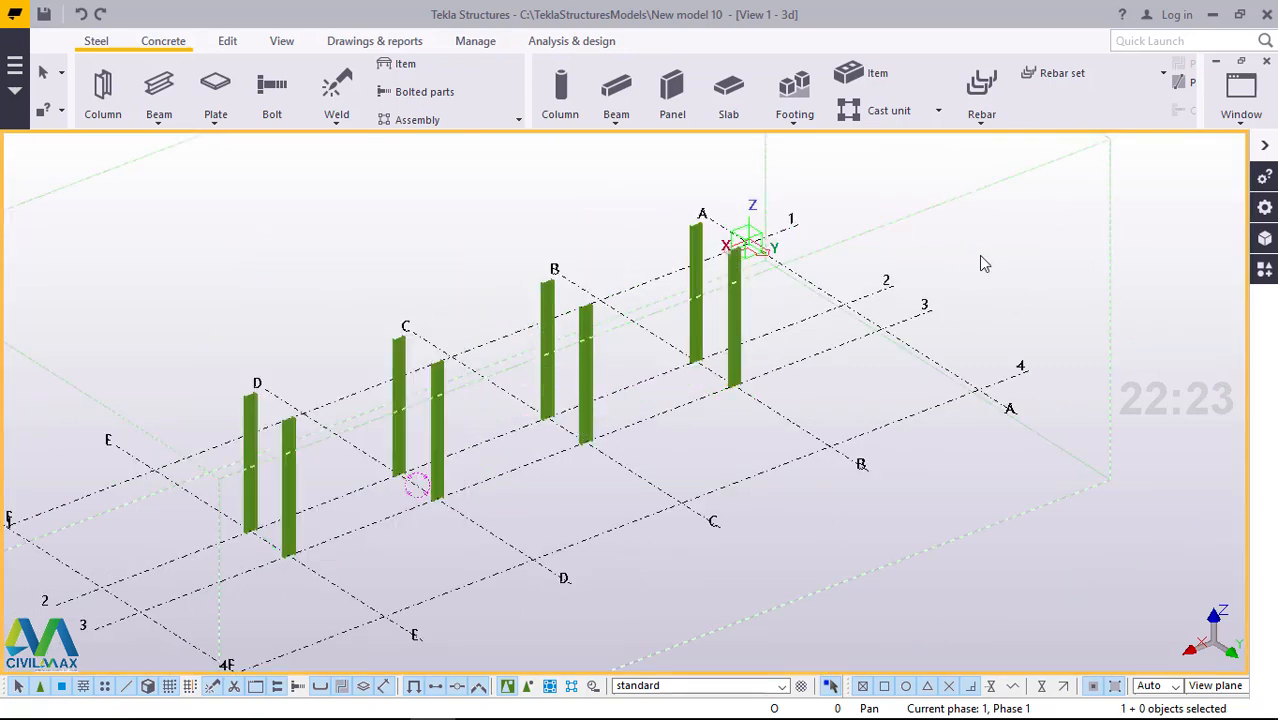
# - Measure the distance along grid line 4 from intersection E-4 to B-4, and end measuring
pyautogui.click(228, 42)
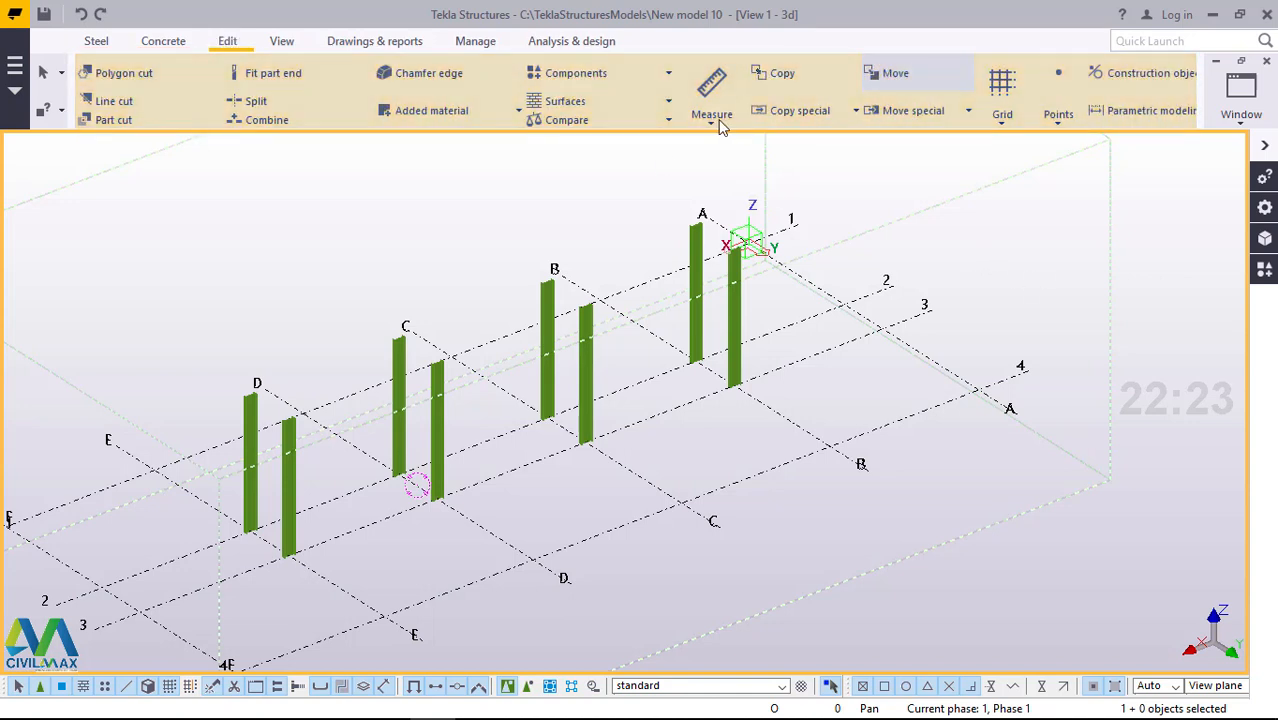
pyautogui.click(716, 127)
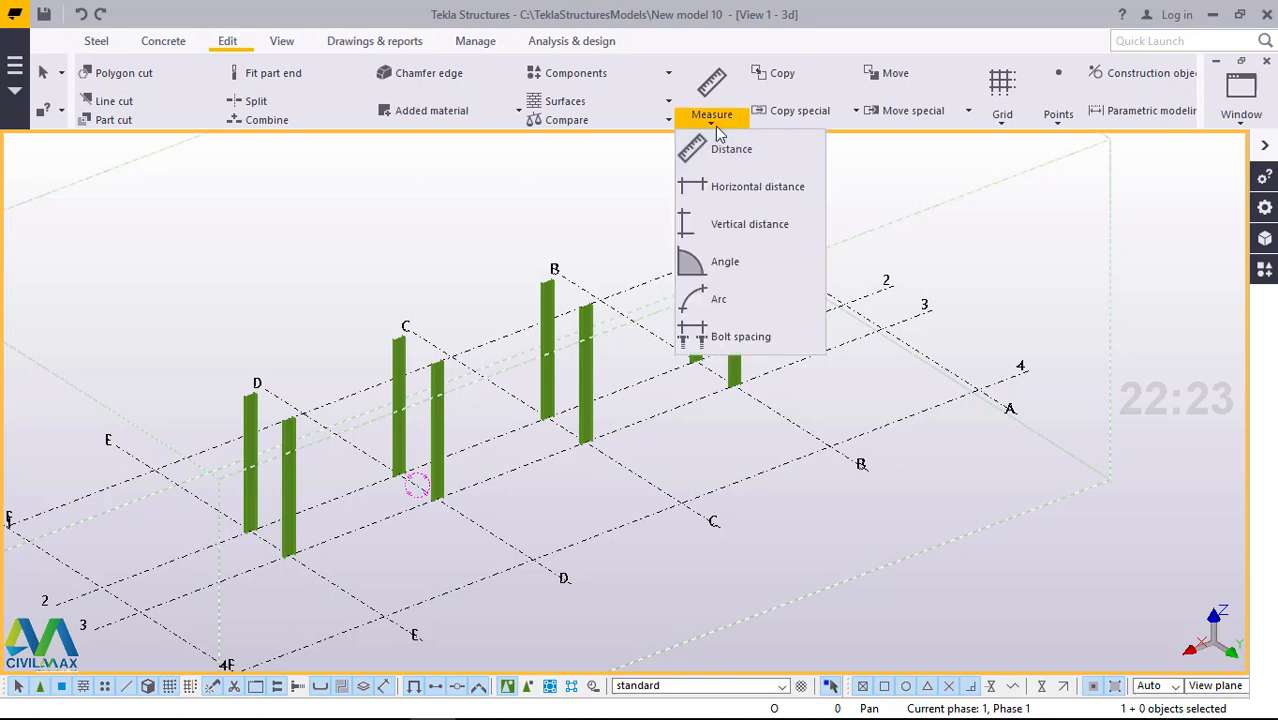
pyautogui.click(718, 153)
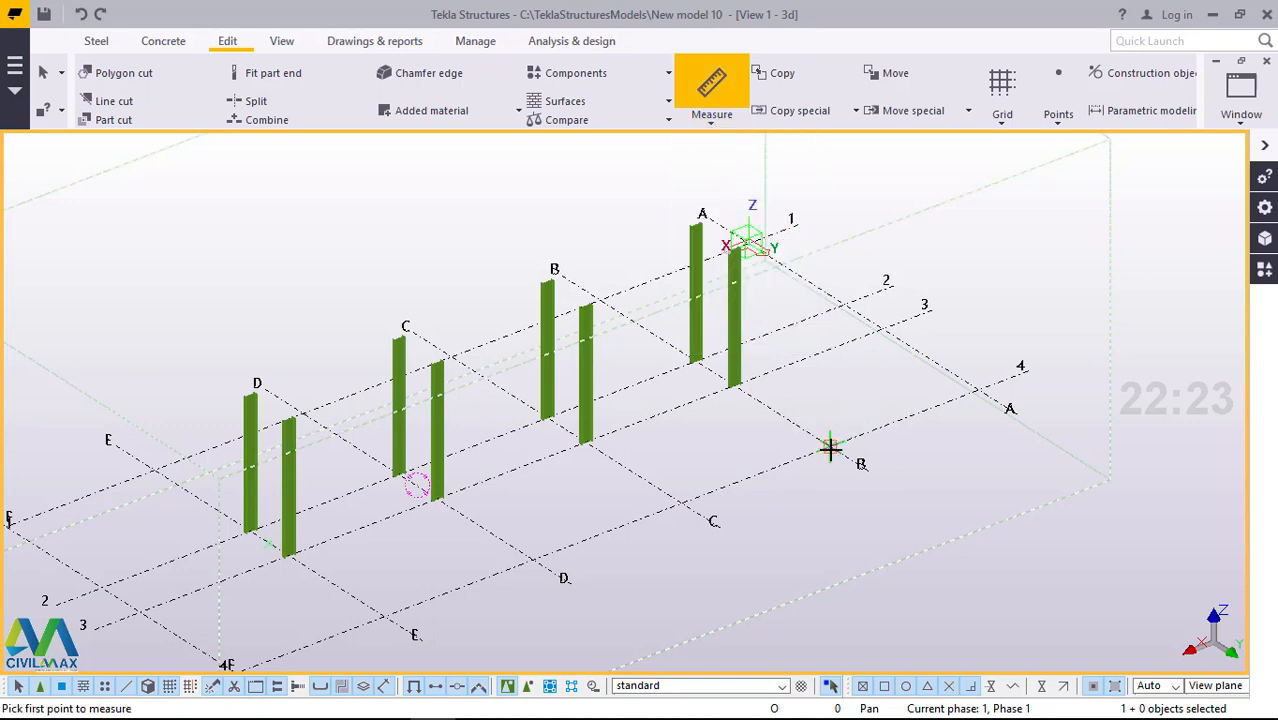
pyautogui.click(384, 615)
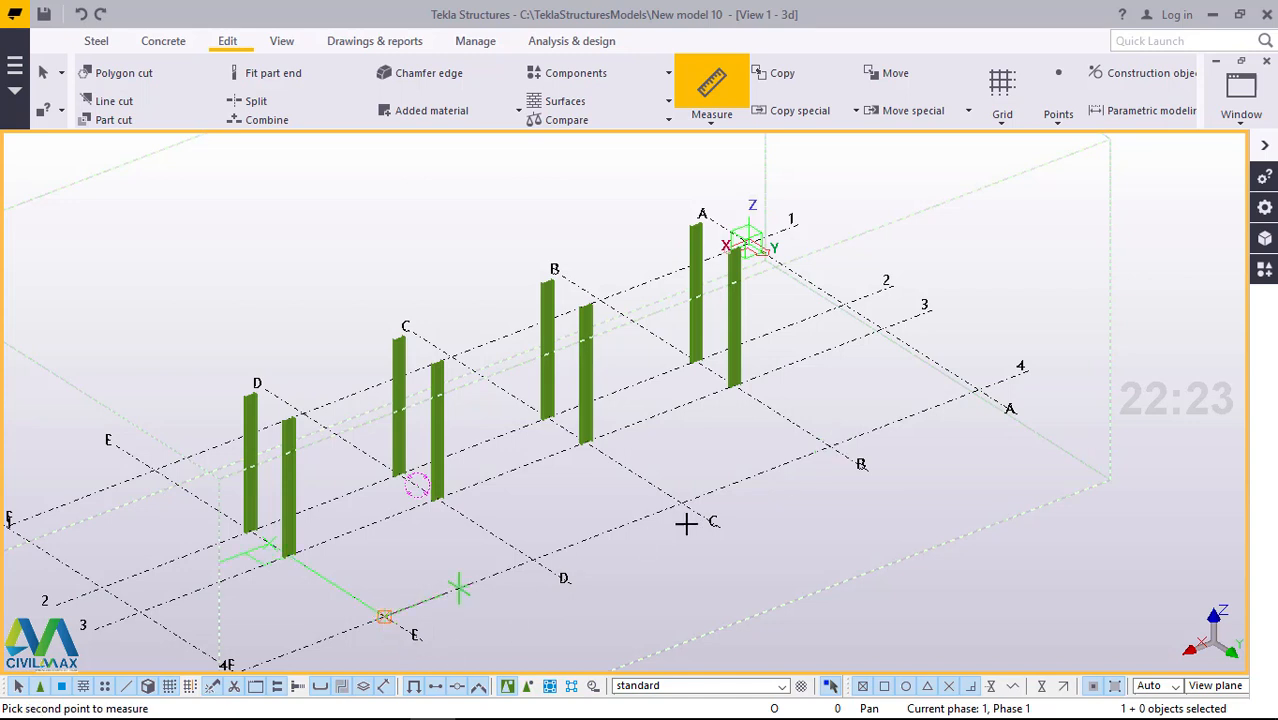
pyautogui.click(829, 444)
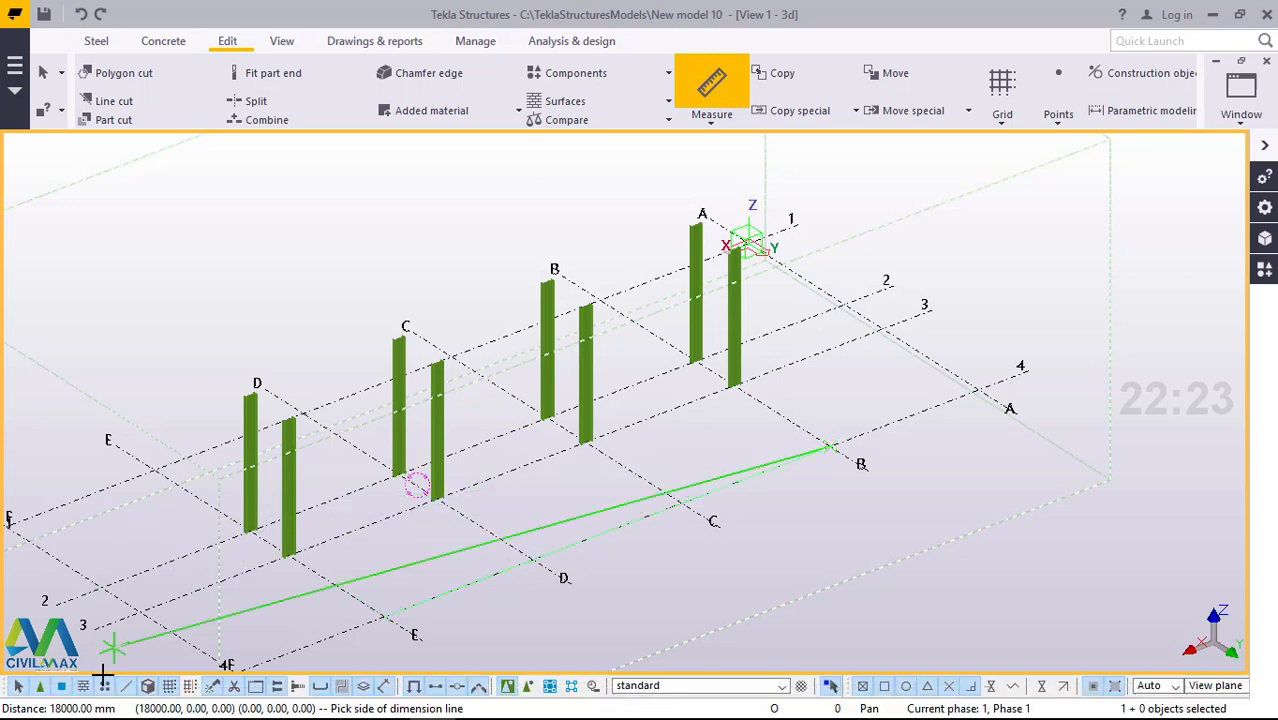
pyautogui.rightClick(391, 251)
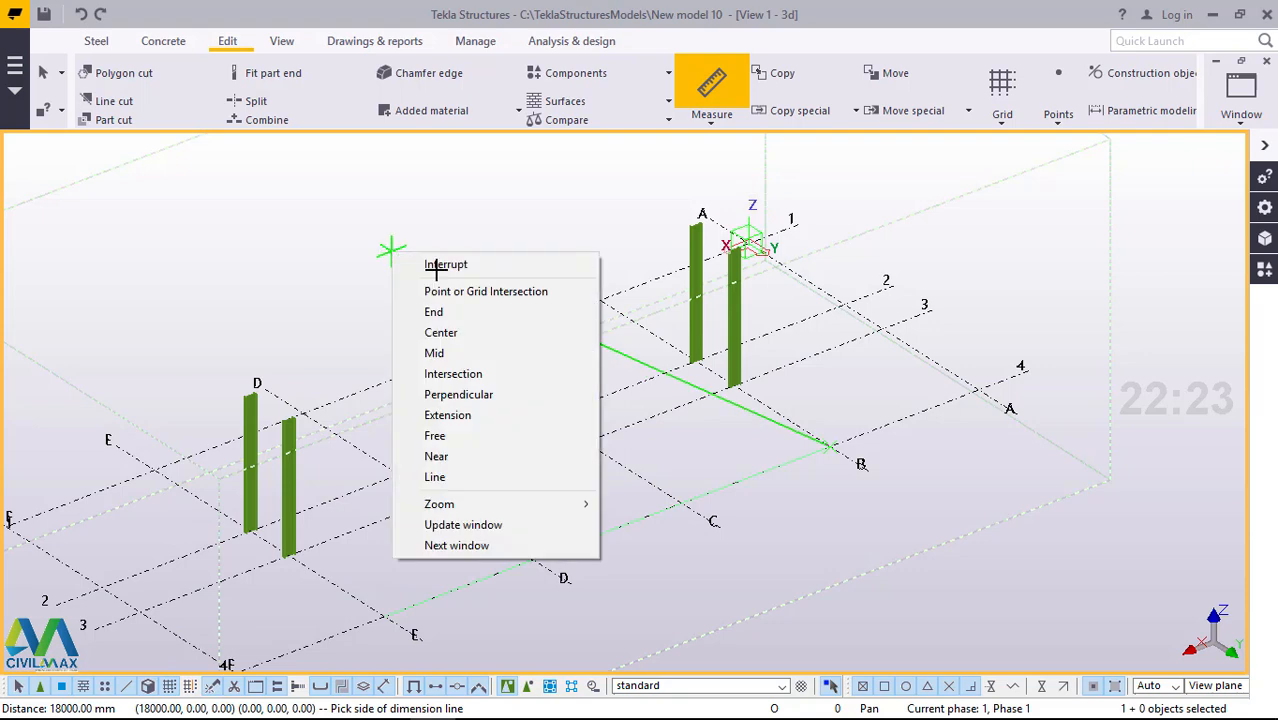
pyautogui.click(435, 263)
pyautogui.scroll(-2, 447, 273)
pyautogui.scroll(1, 475, 426)
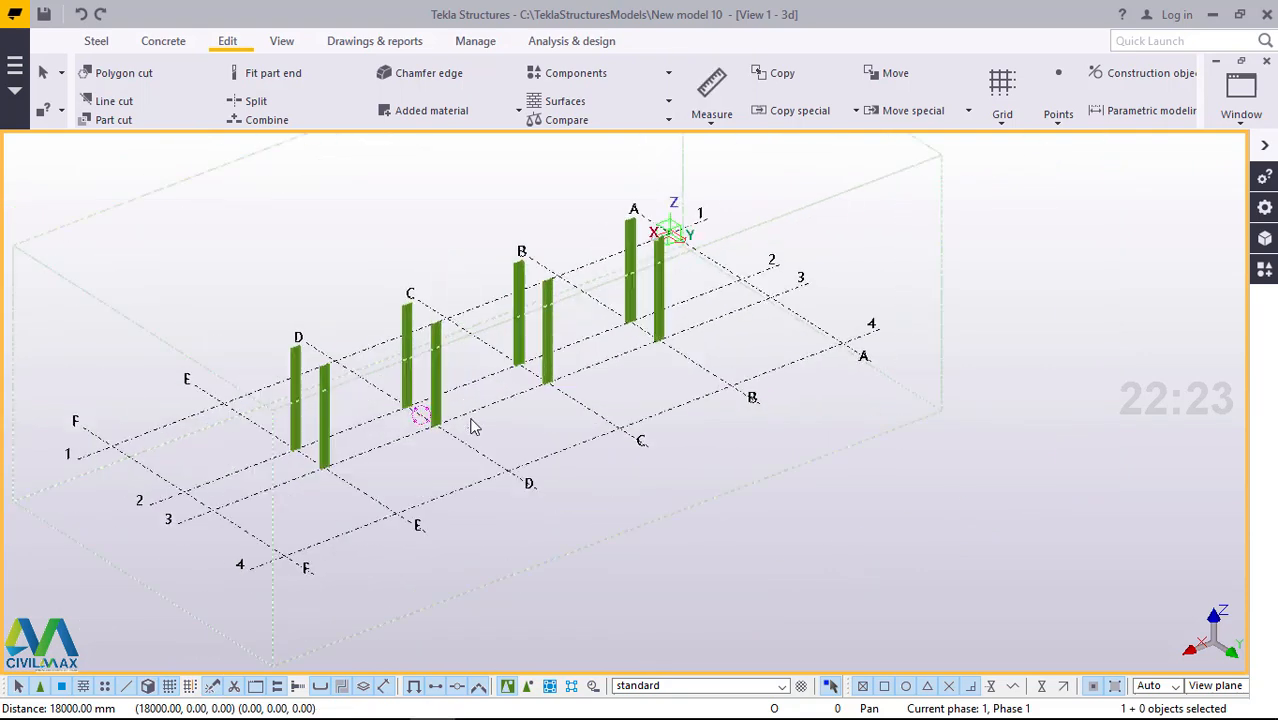
# - Measure the full grid length along line 4, from intersection F-4 to A-4, and end measuring
pyautogui.click(711, 123)
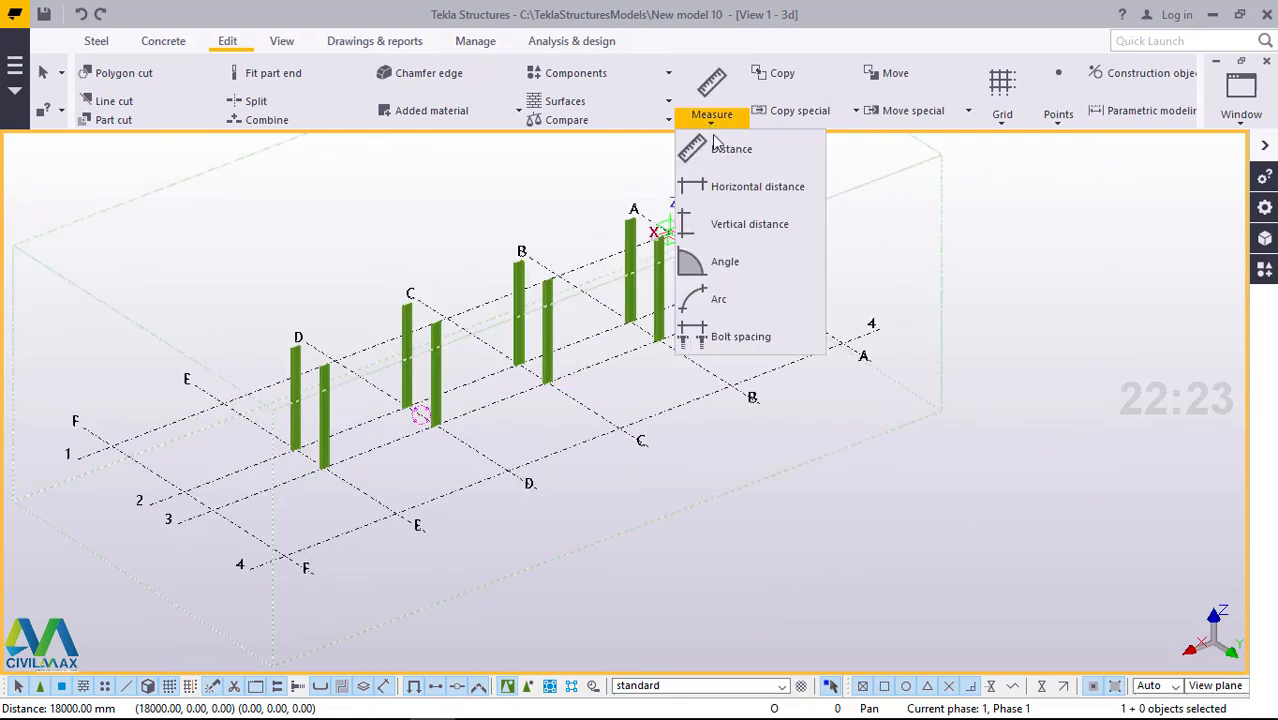
pyautogui.click(712, 145)
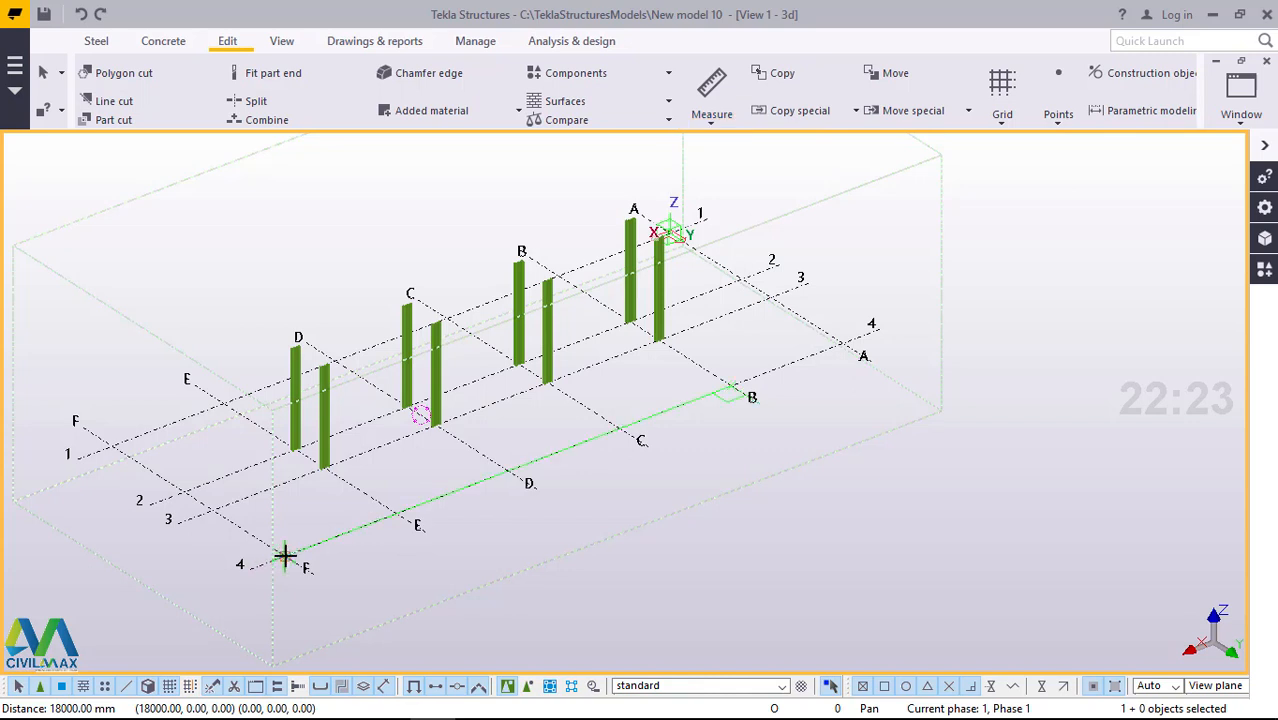
pyautogui.click(284, 556)
pyautogui.click(846, 343)
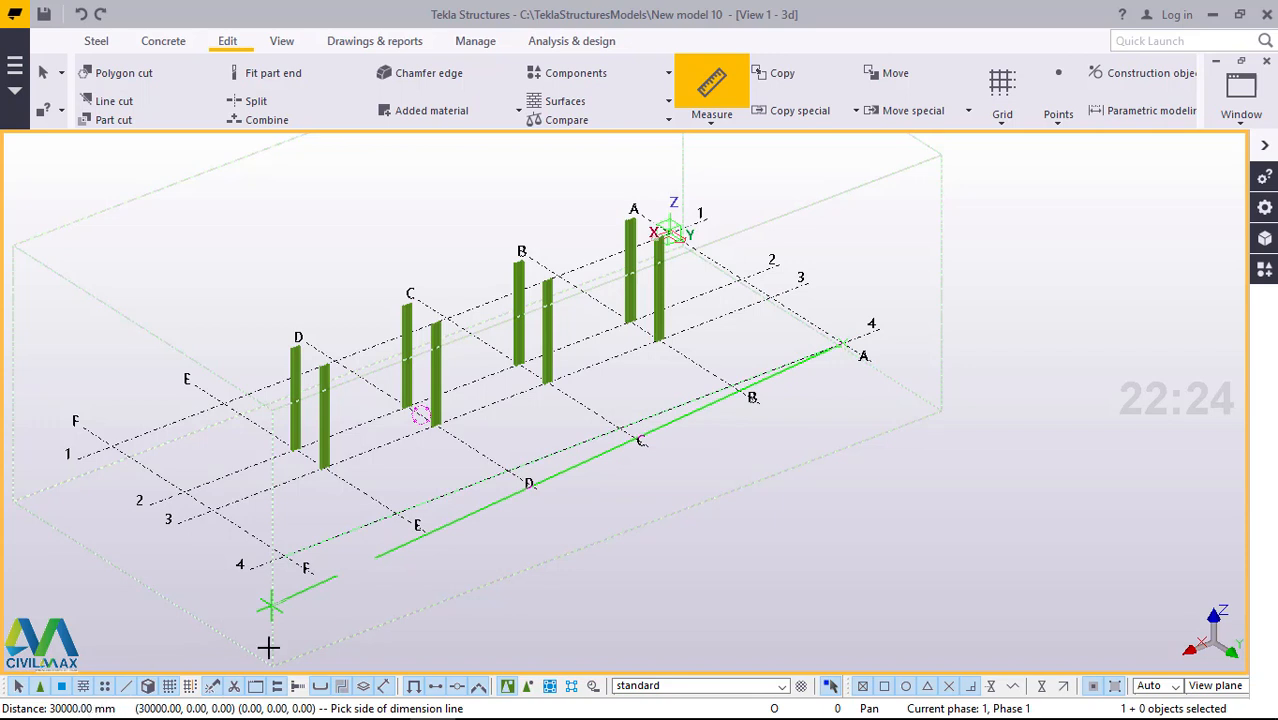
pyautogui.rightClick(862, 230)
pyautogui.click(935, 238)
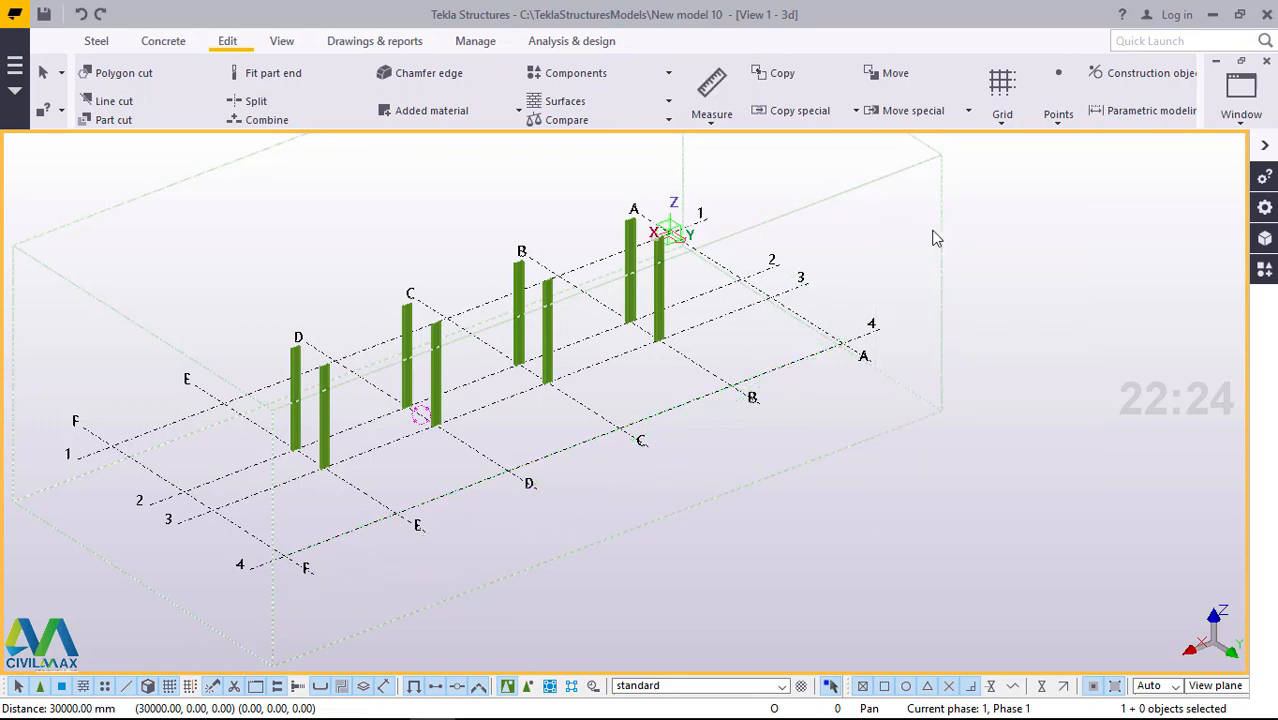
# - Measure the grid width along line F, from intersection F-4 to F-1, and end measuring
pyautogui.click(715, 122)
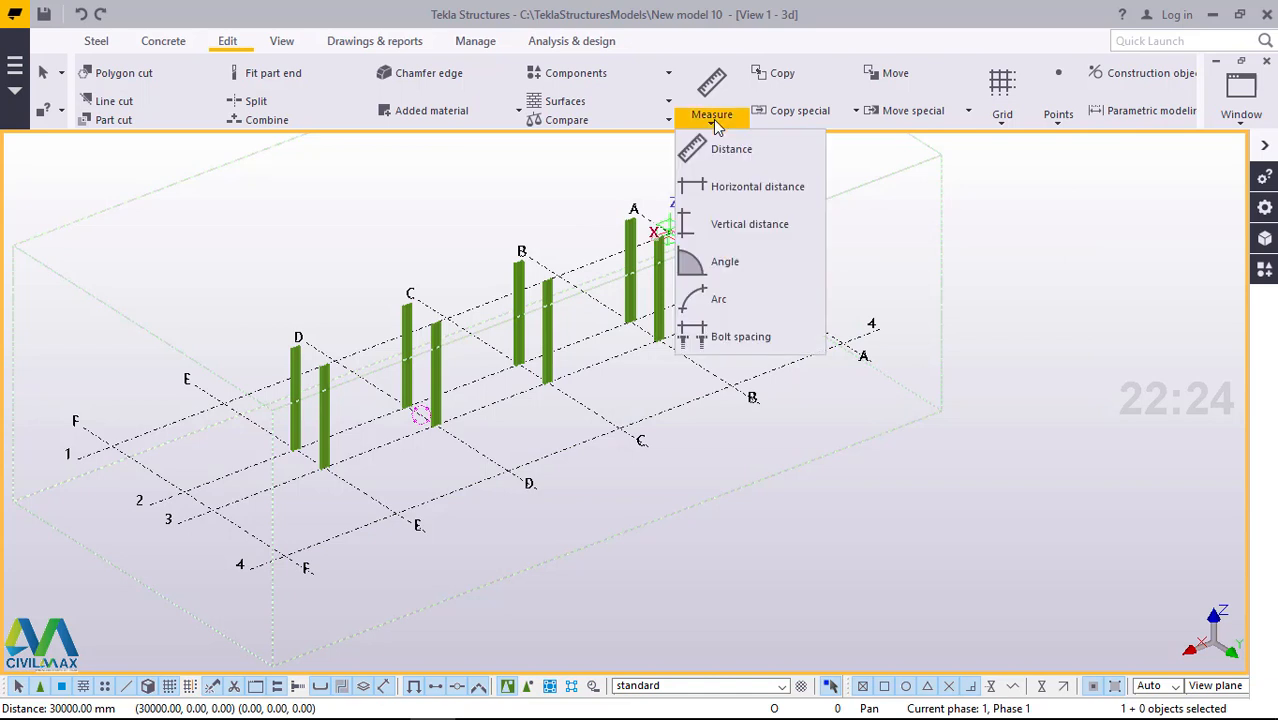
pyautogui.click(706, 108)
pyautogui.click(284, 555)
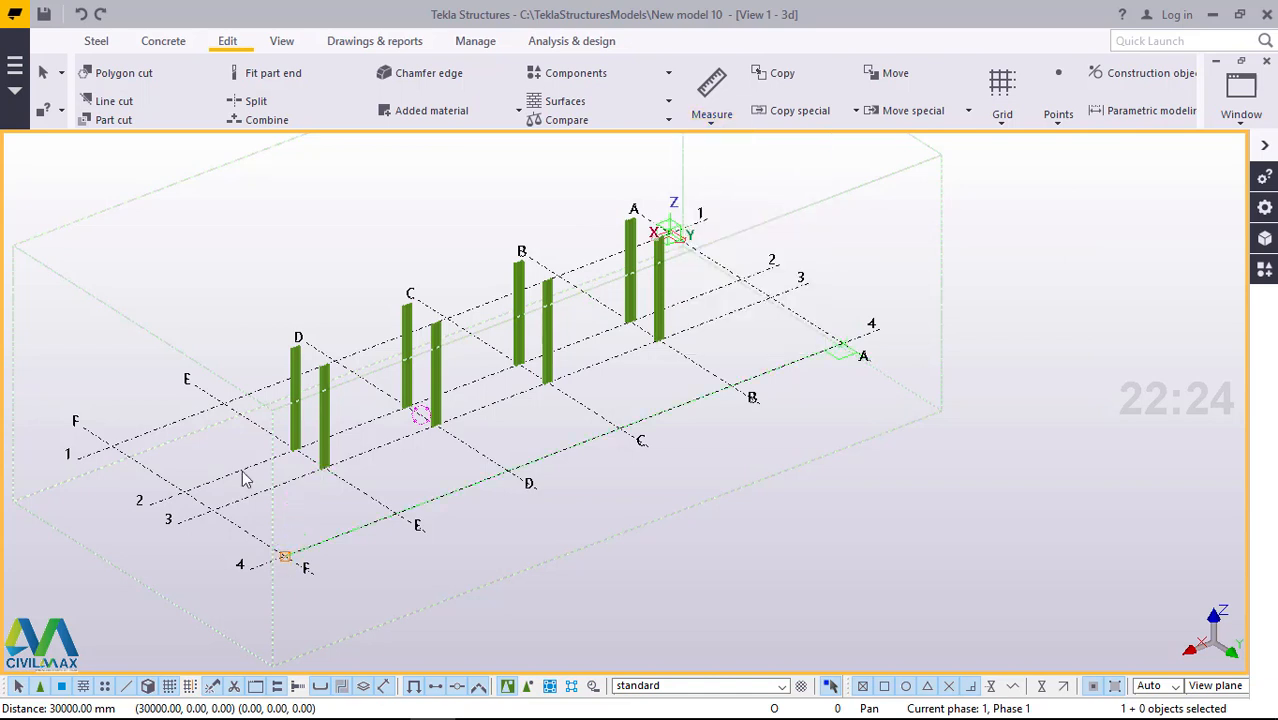
pyautogui.click(110, 445)
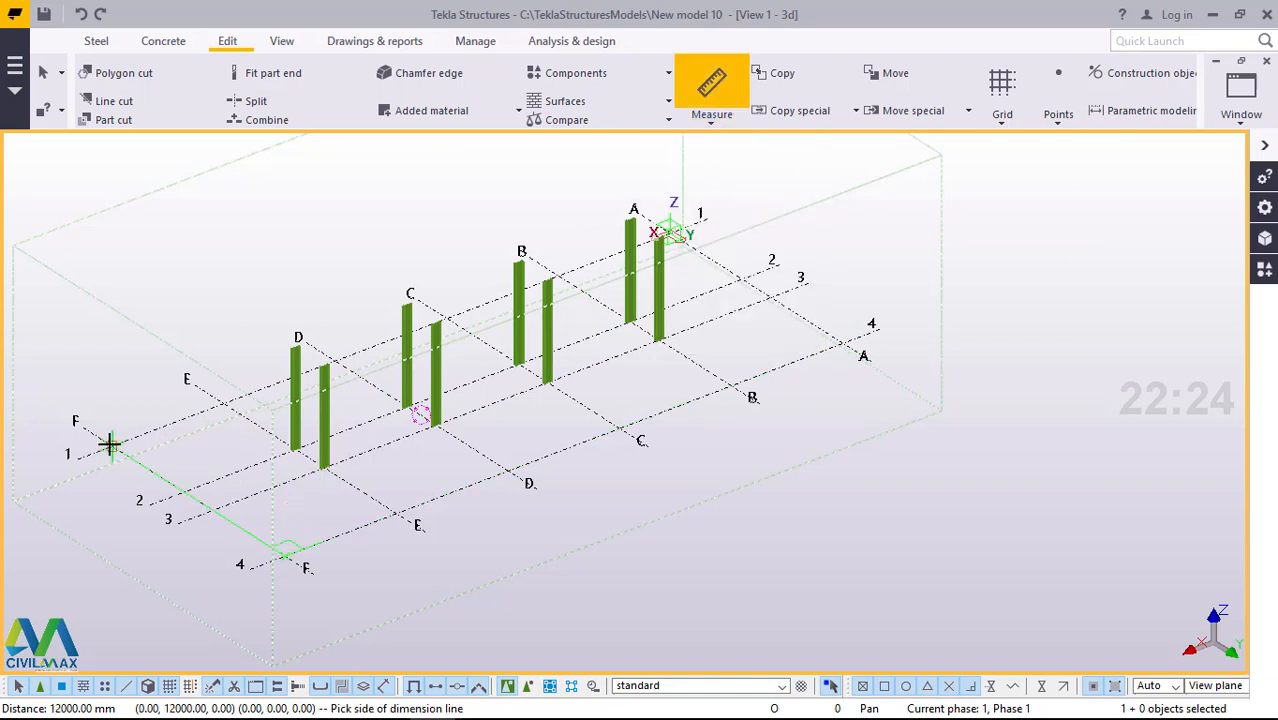
pyautogui.rightClick(304, 209)
pyautogui.click(368, 224)
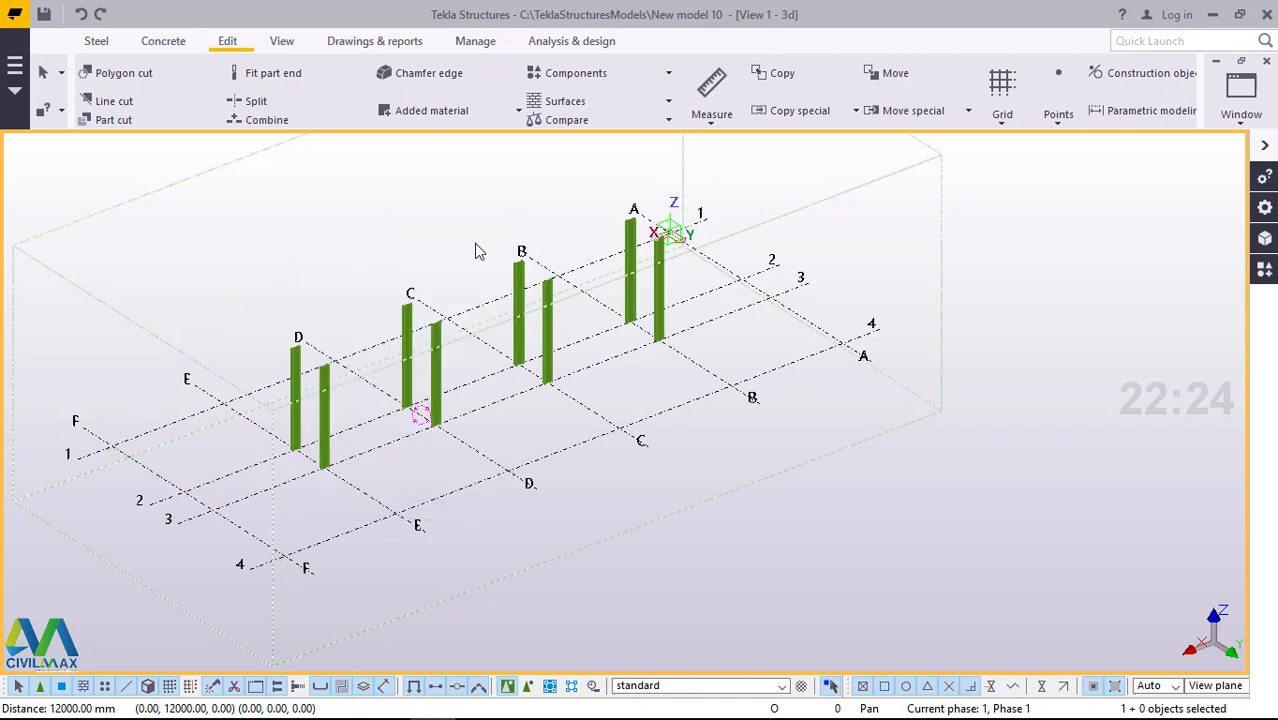
# - Switch to the Plan +5000.00 view and inspect the column section at grid intersection E-3
pyautogui.scroll(3, 620, 235)
pyautogui.scroll(2, 615, 232)
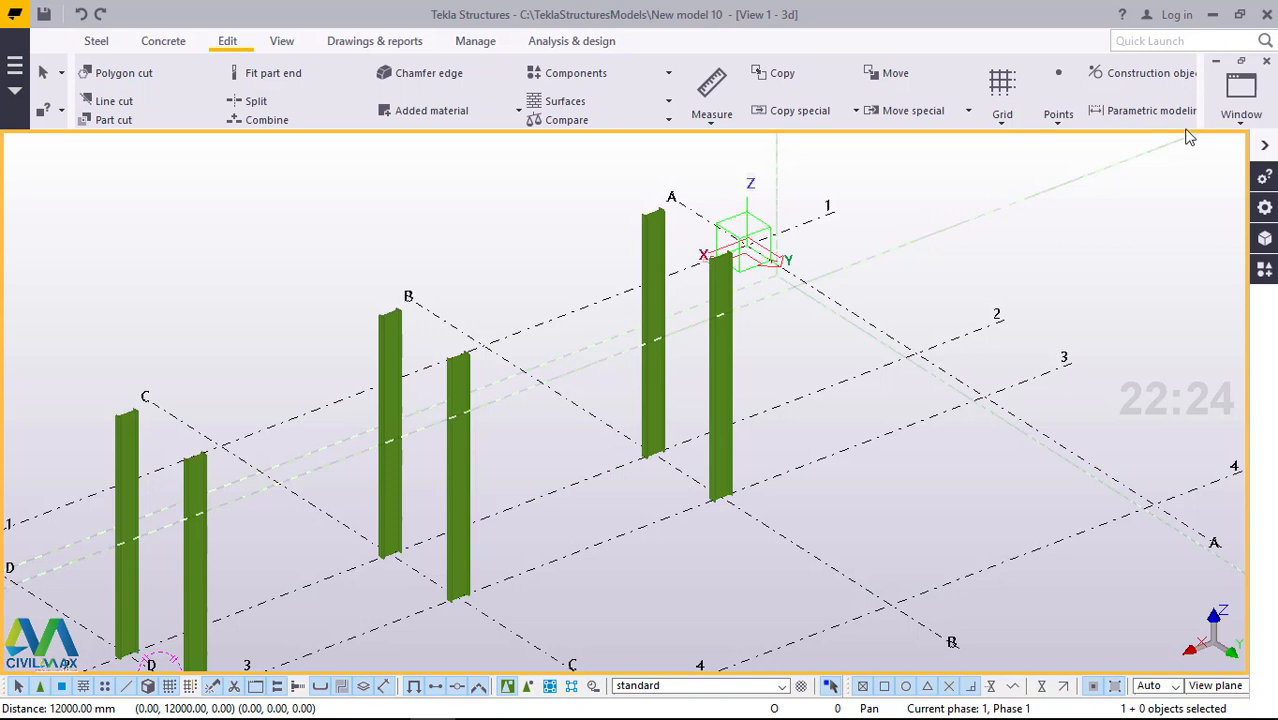
pyautogui.click(1240, 118)
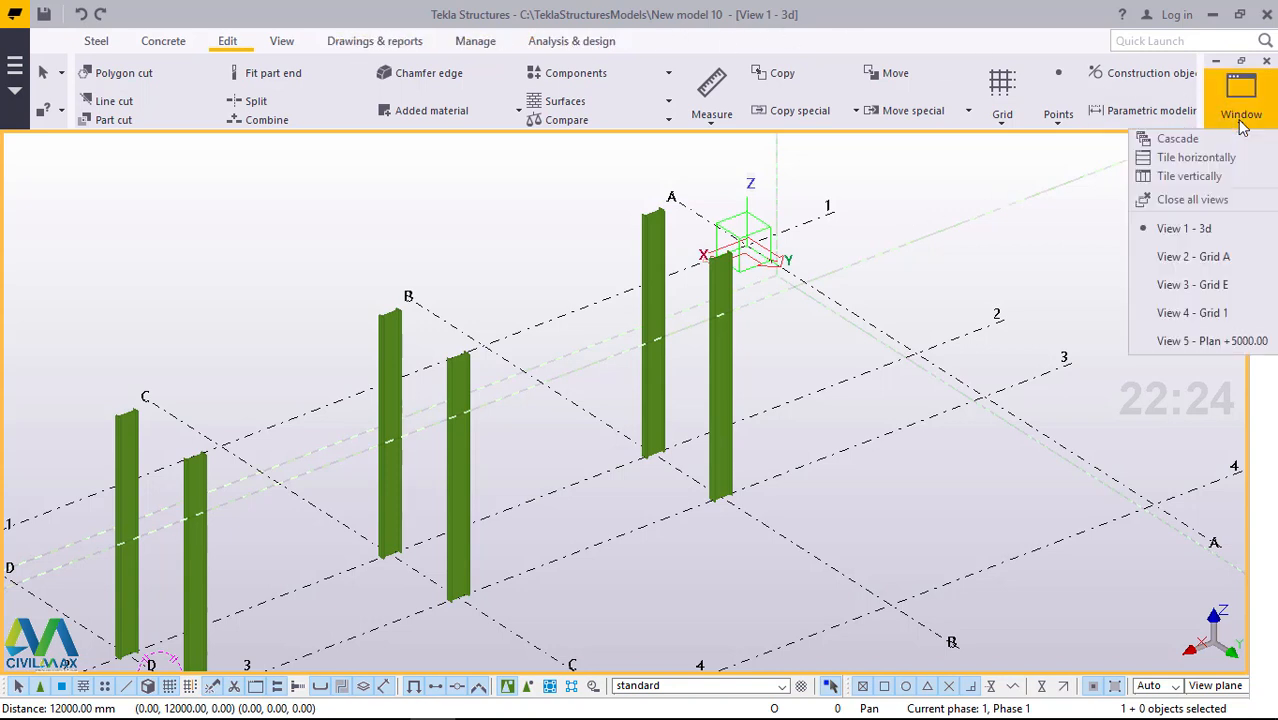
pyautogui.click(1212, 342)
pyautogui.scroll(-3, 416, 507)
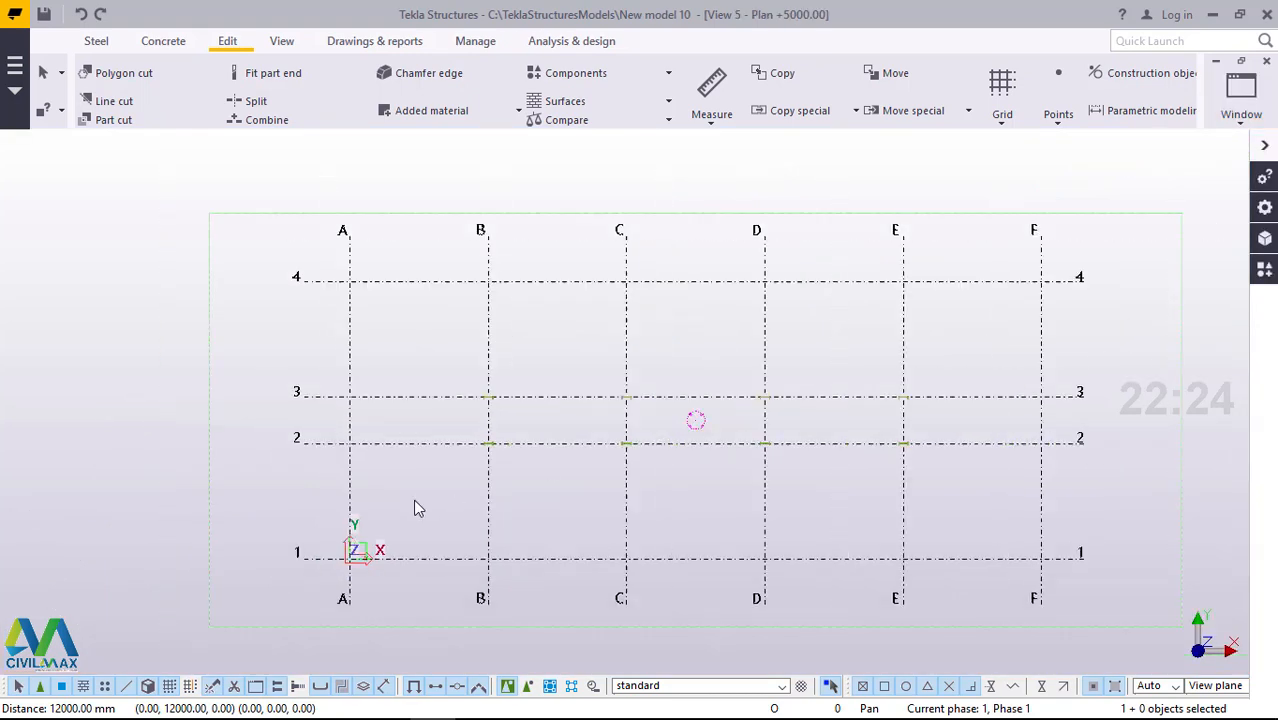
pyautogui.scroll(2, 645, 458)
pyautogui.scroll(8, 960, 365)
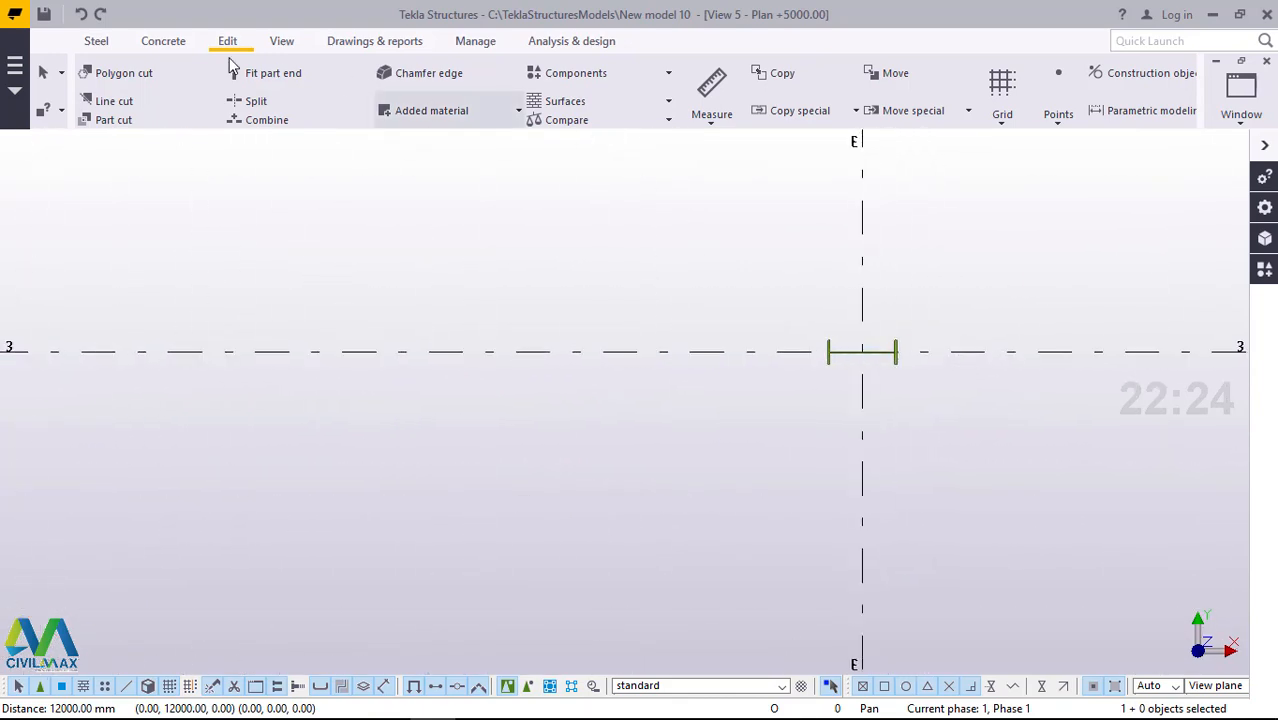
pyautogui.click(97, 43)
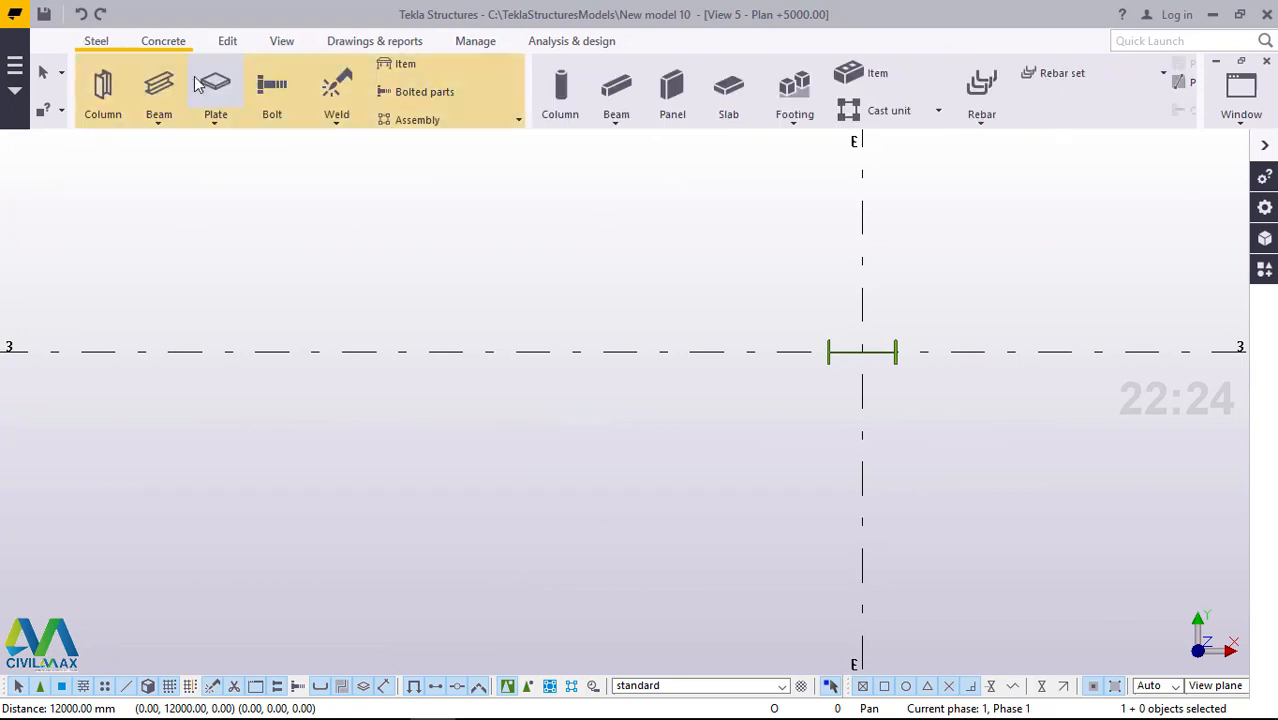
pyautogui.click(158, 124)
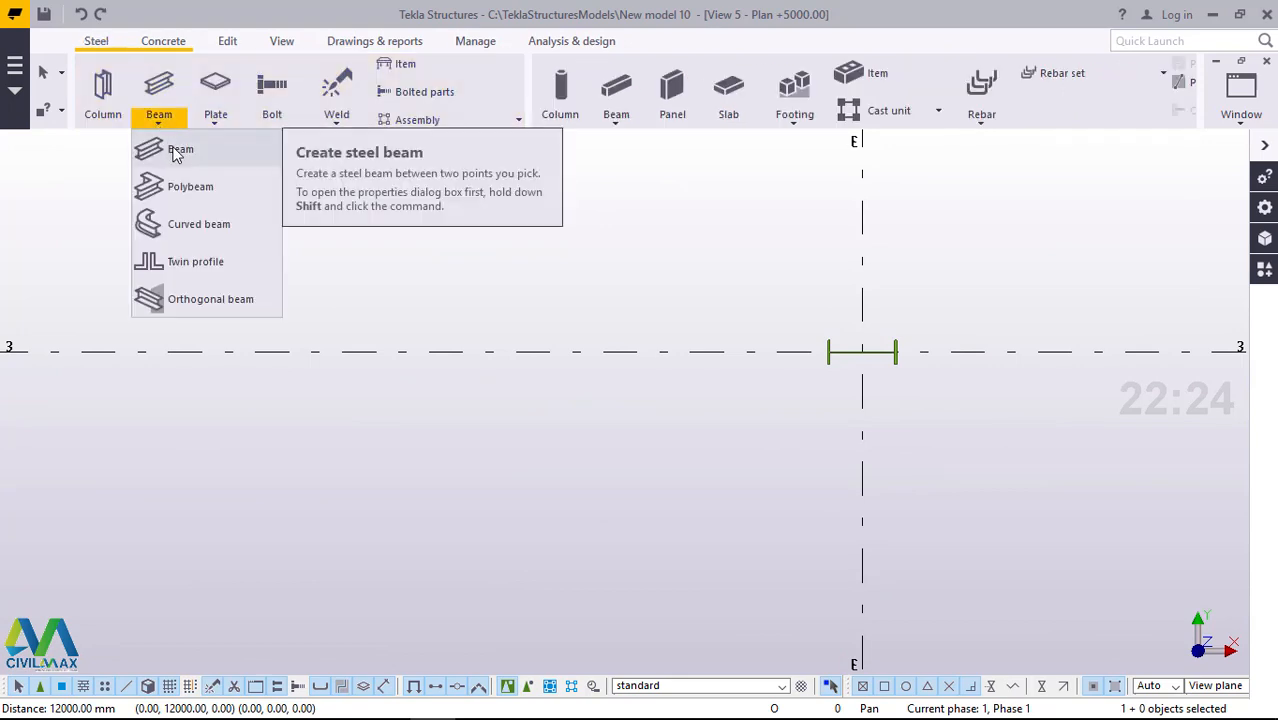
pyautogui.click(718, 206)
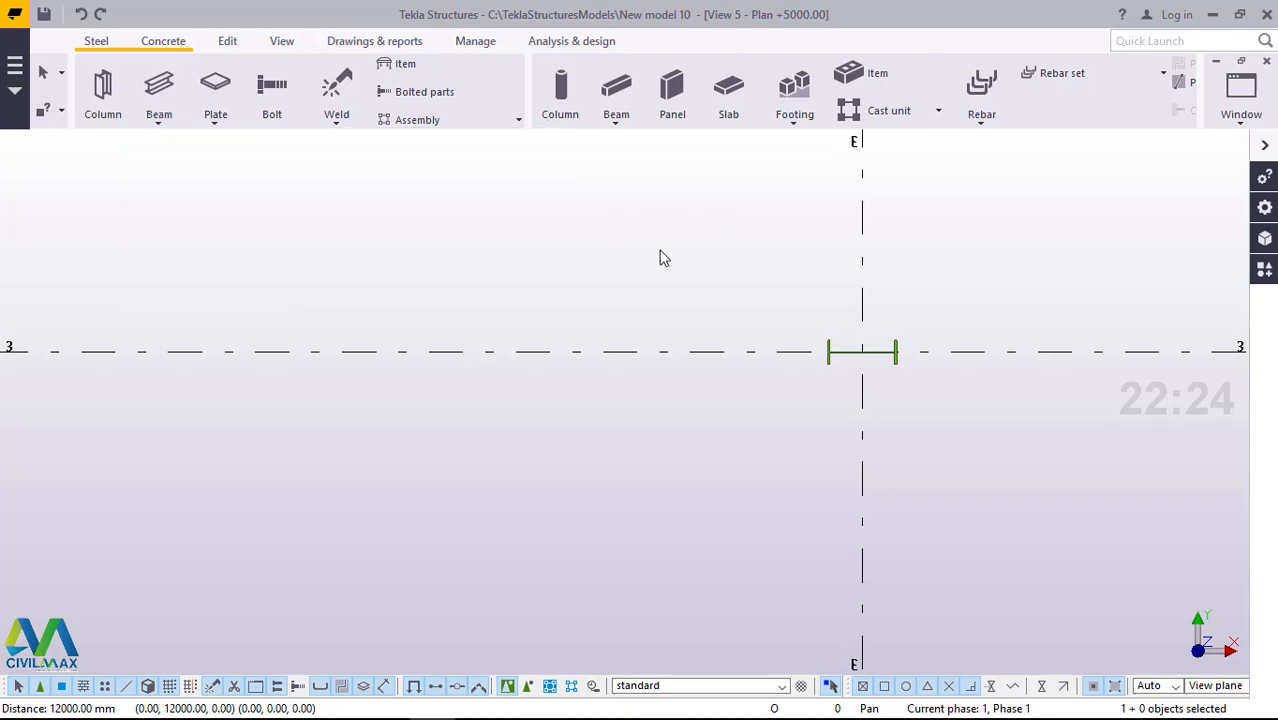
pyautogui.scroll(-5, 760, 270)
pyautogui.scroll(-3, 880, 290)
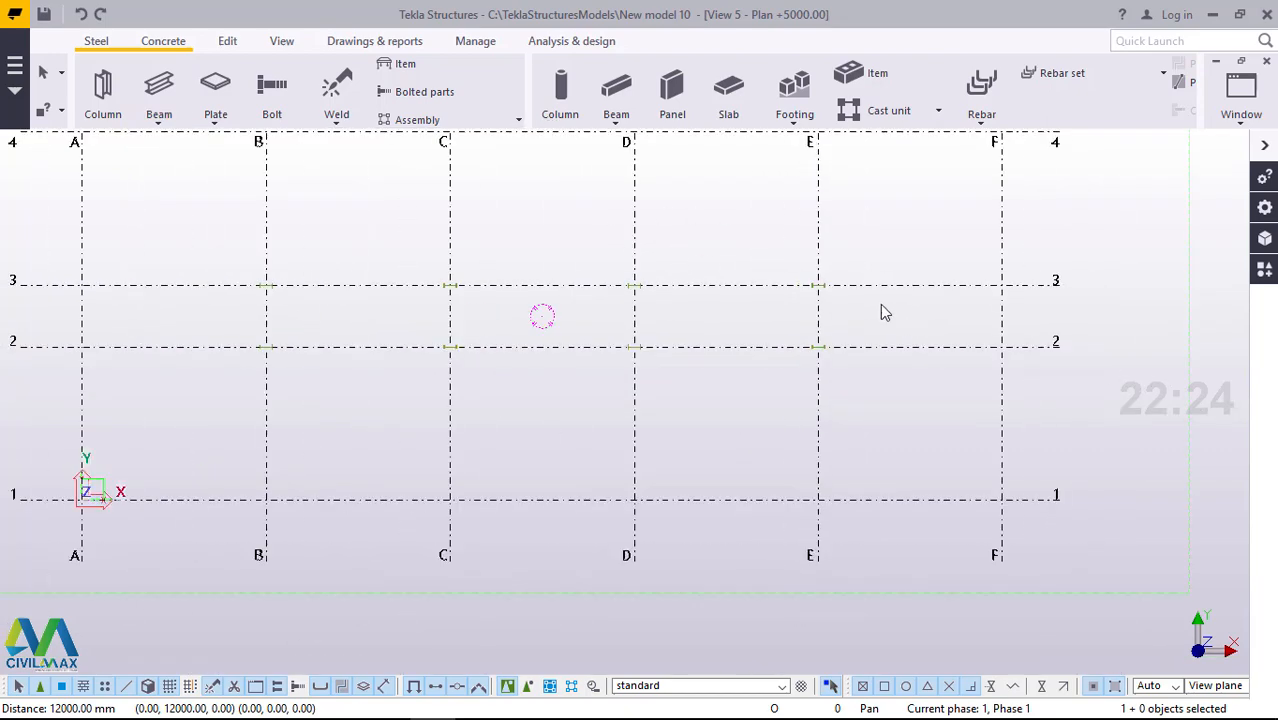
# - Inspect the column sections at grid intersections E-2, B-3 and B-2 in the plan view
pyautogui.scroll(3, 611, 221)
pyautogui.scroll(3, 850, 350)
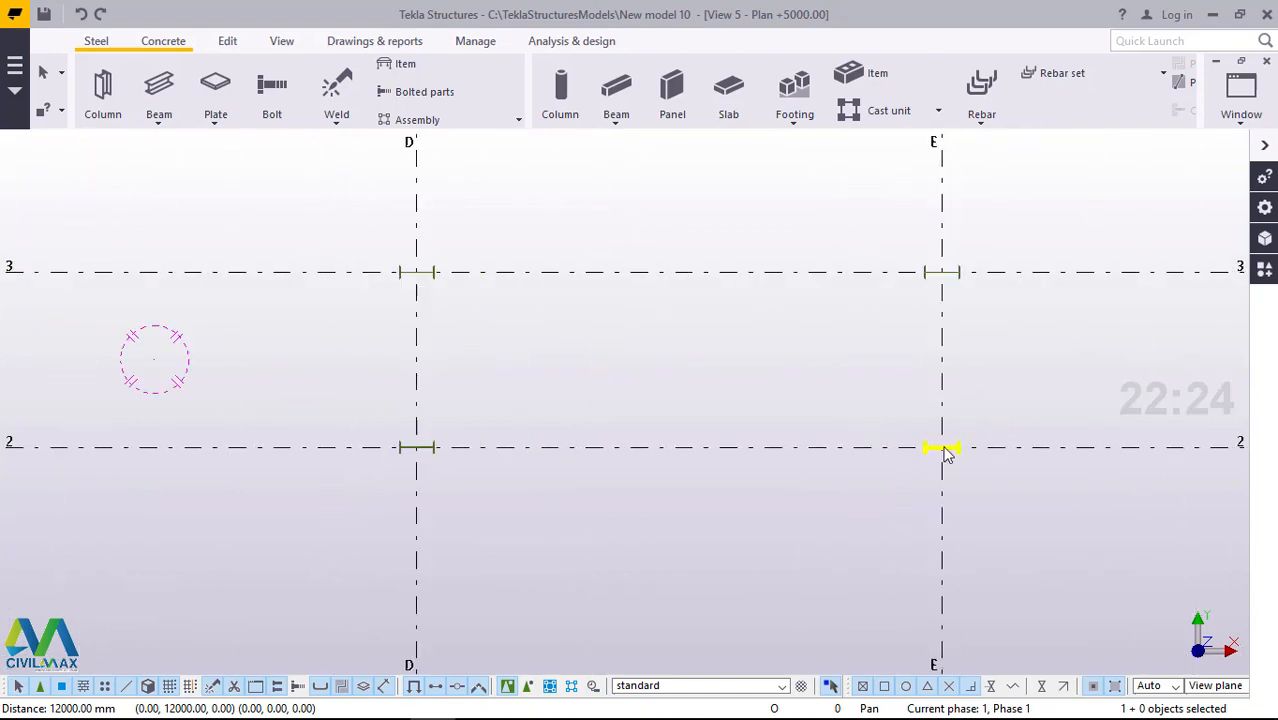
pyautogui.scroll(-1, 947, 452)
pyautogui.scroll(-4, 947, 453)
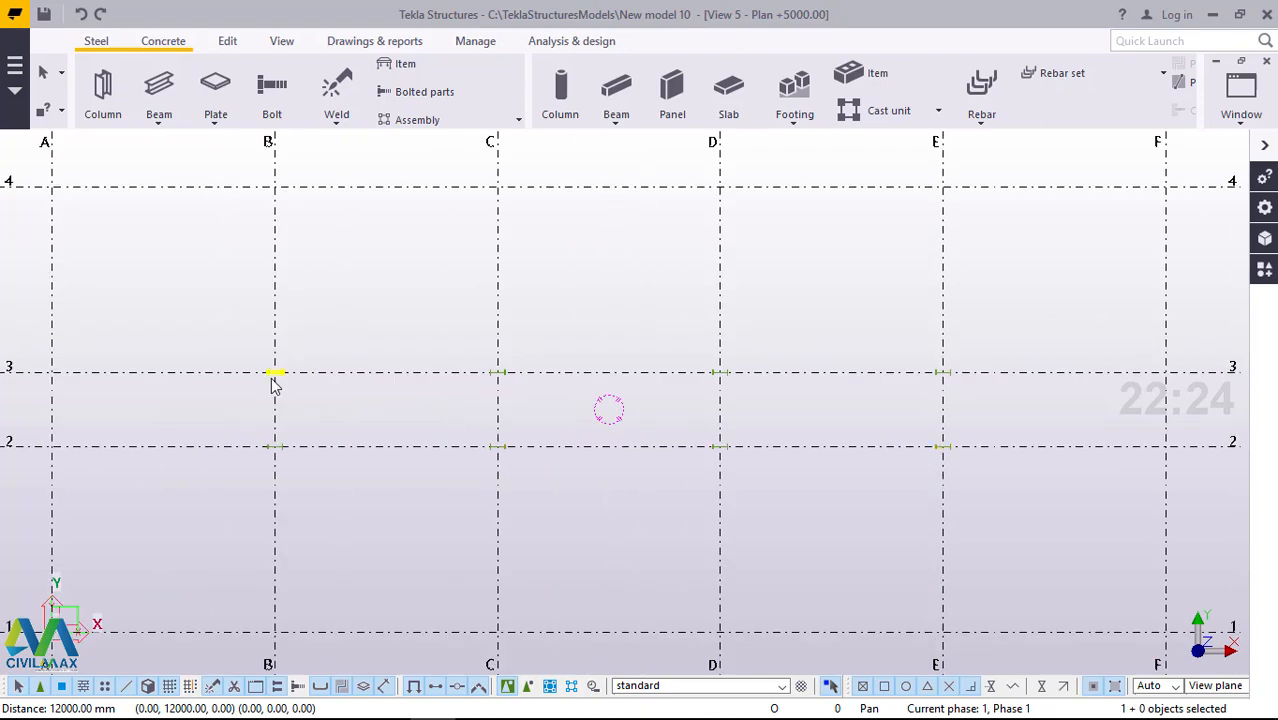
pyautogui.scroll(4, 274, 380)
pyautogui.scroll(3, 279, 503)
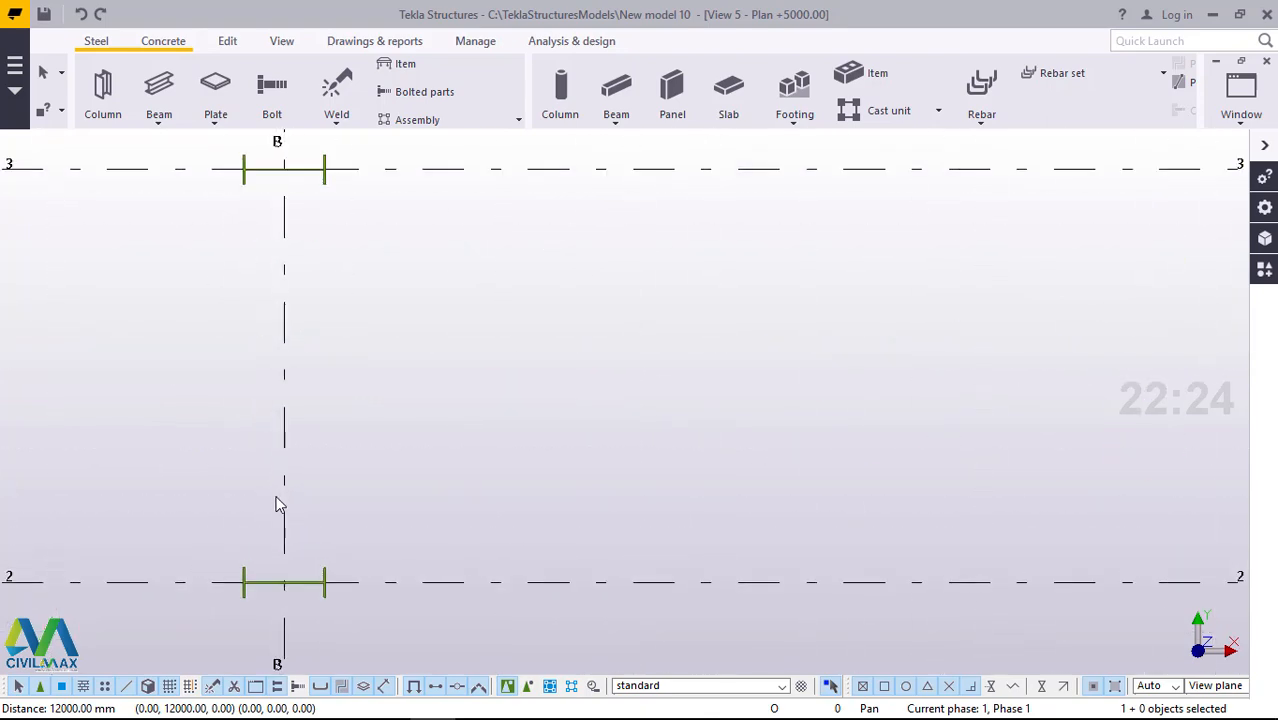
pyautogui.scroll(-3, 266, 495)
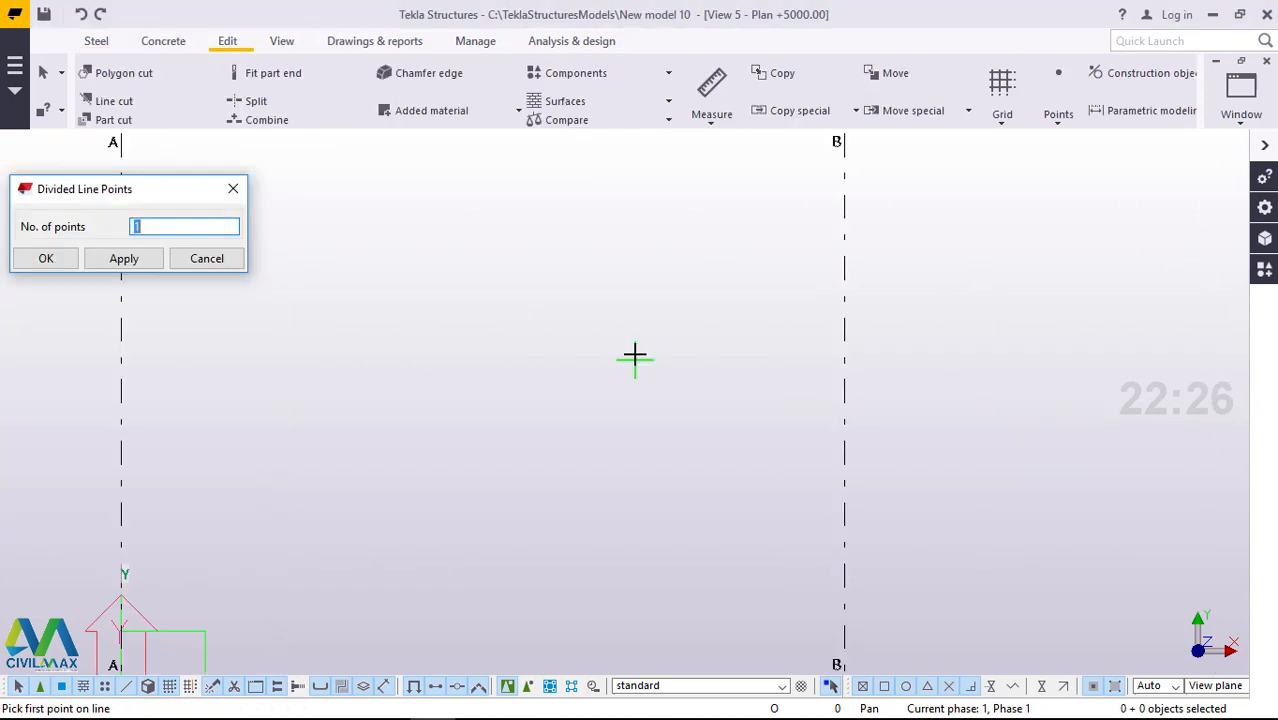
# - Start a divided line with one point, picking grid intersection B-2 at the column centre as the first point
pyautogui.scroll(-5, 634, 357)
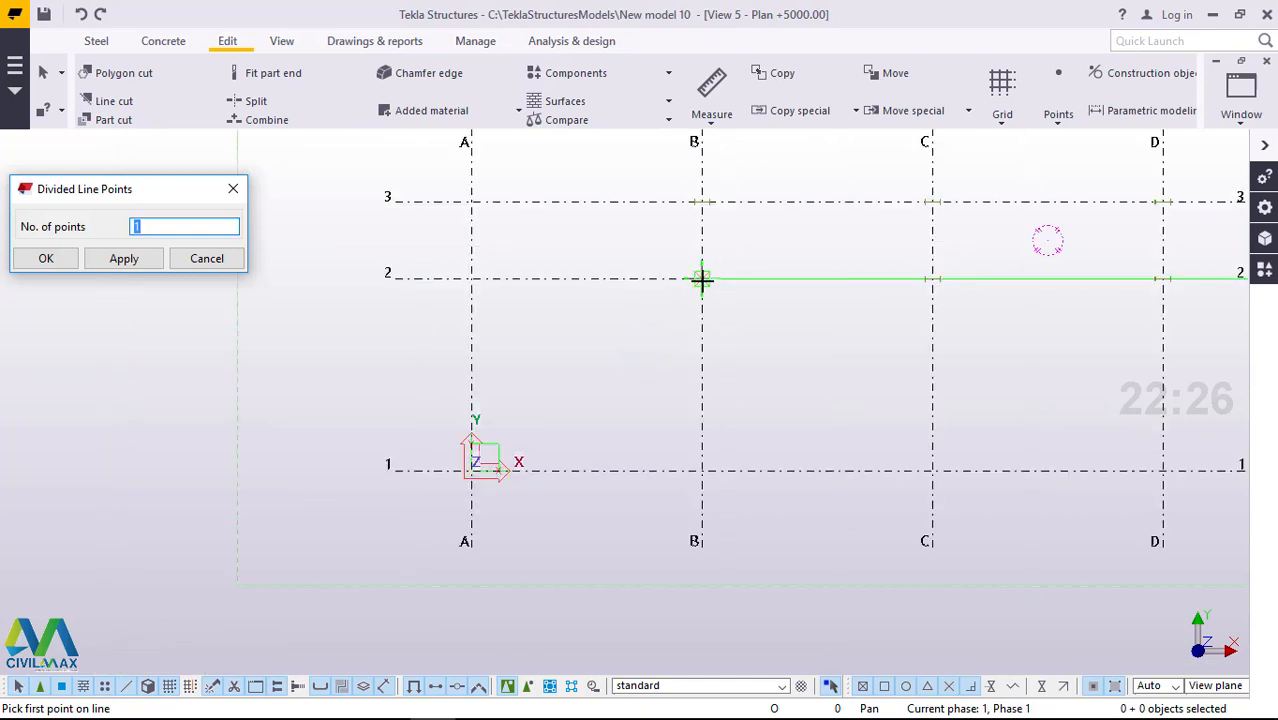
pyautogui.scroll(5, 702, 279)
pyautogui.scroll(3, 696, 268)
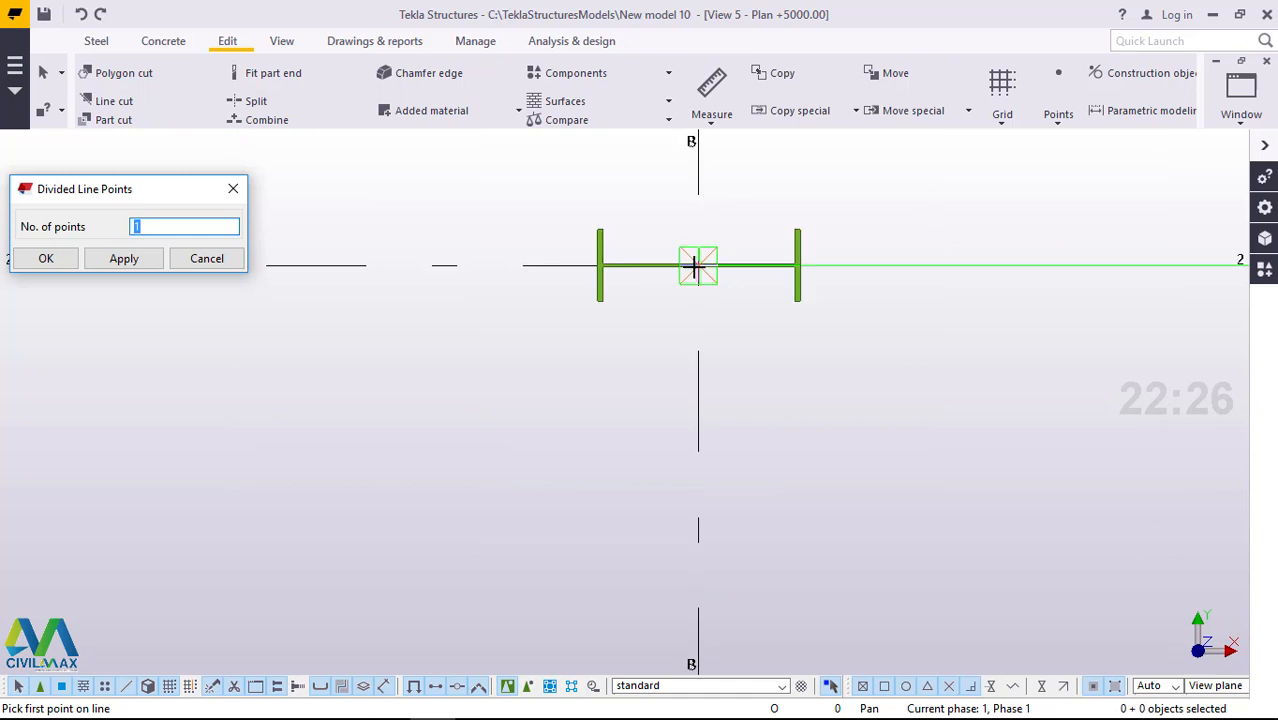
pyautogui.scroll(2, 701, 259)
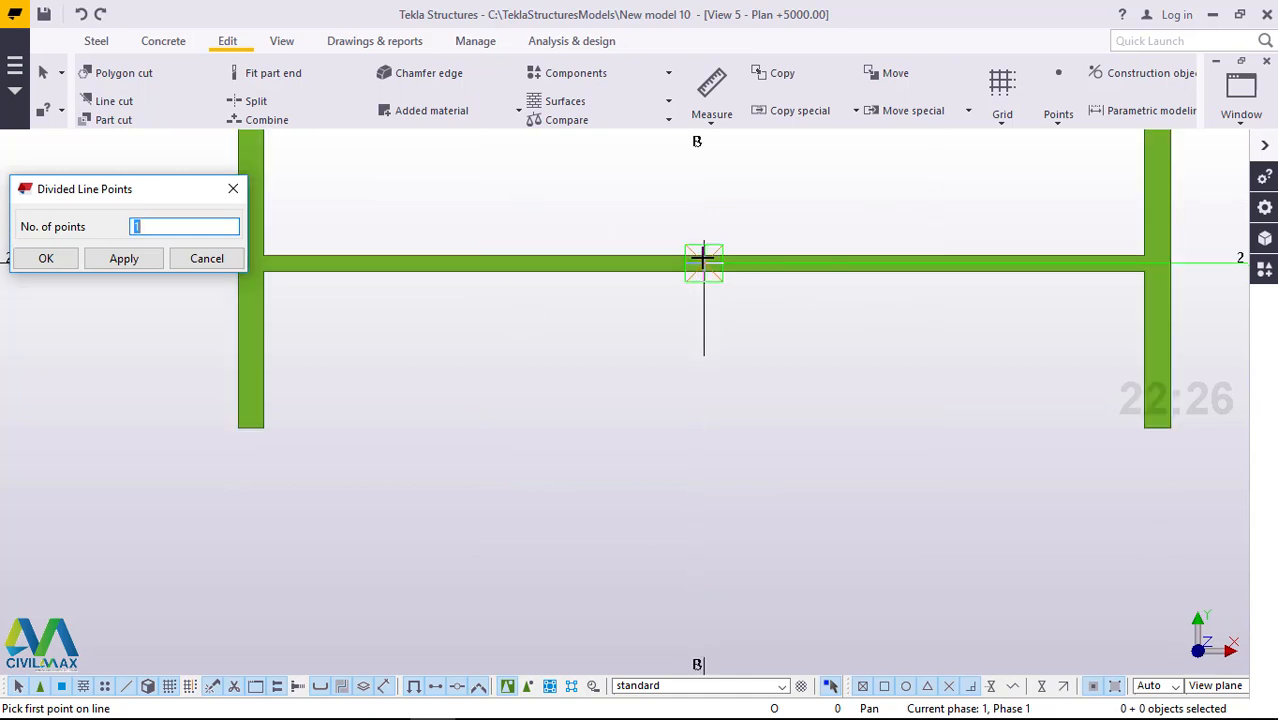
pyautogui.click(703, 262)
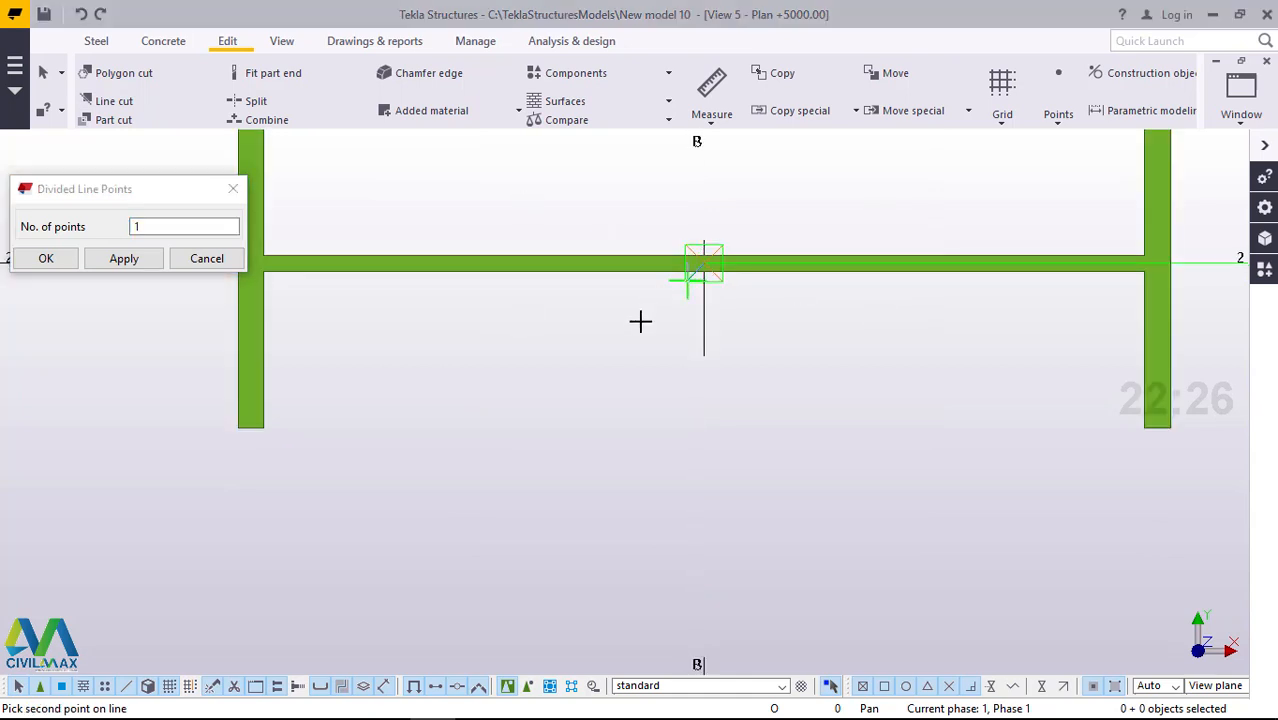
# - Pick grid intersection E-2 as the second point to place the dividing point on line 2, then end the command and close its settings
pyautogui.scroll(-2, 360, 515)
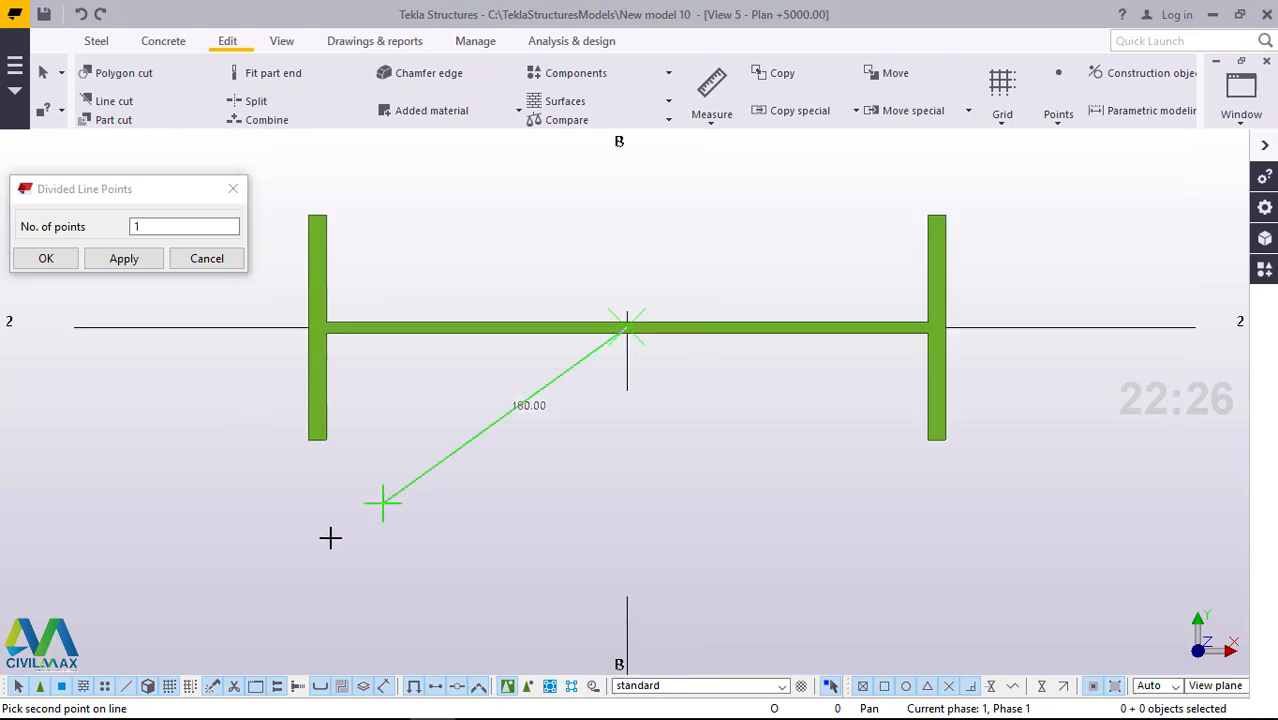
pyautogui.scroll(-5, 330, 535)
pyautogui.scroll(-4, 325, 537)
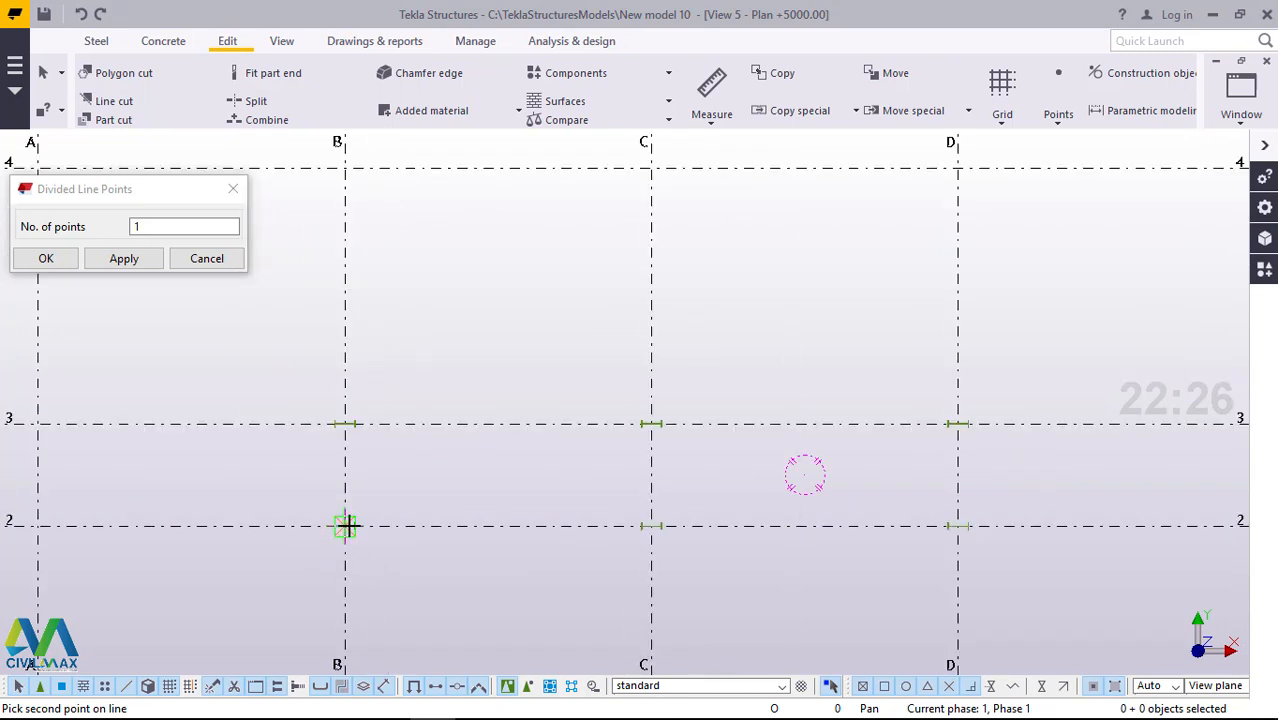
pyautogui.scroll(-2, 352, 526)
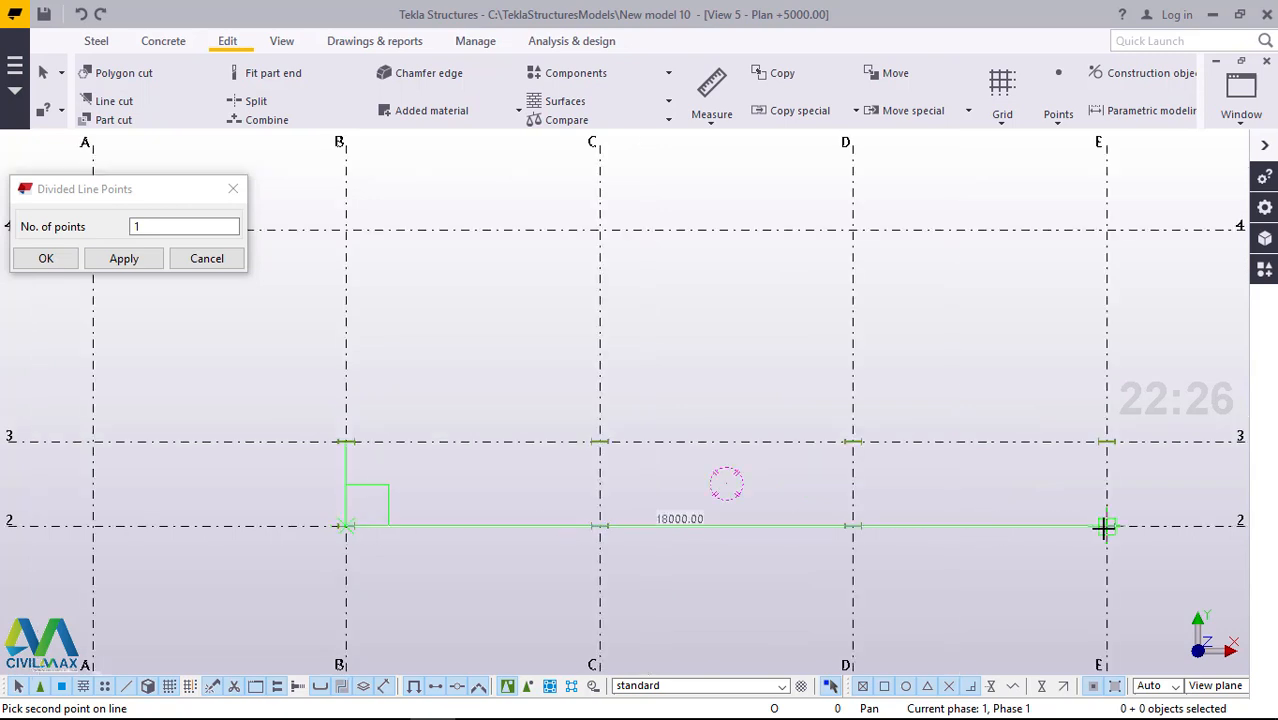
pyautogui.scroll(3, 1105, 527)
pyautogui.scroll(4, 1107, 525)
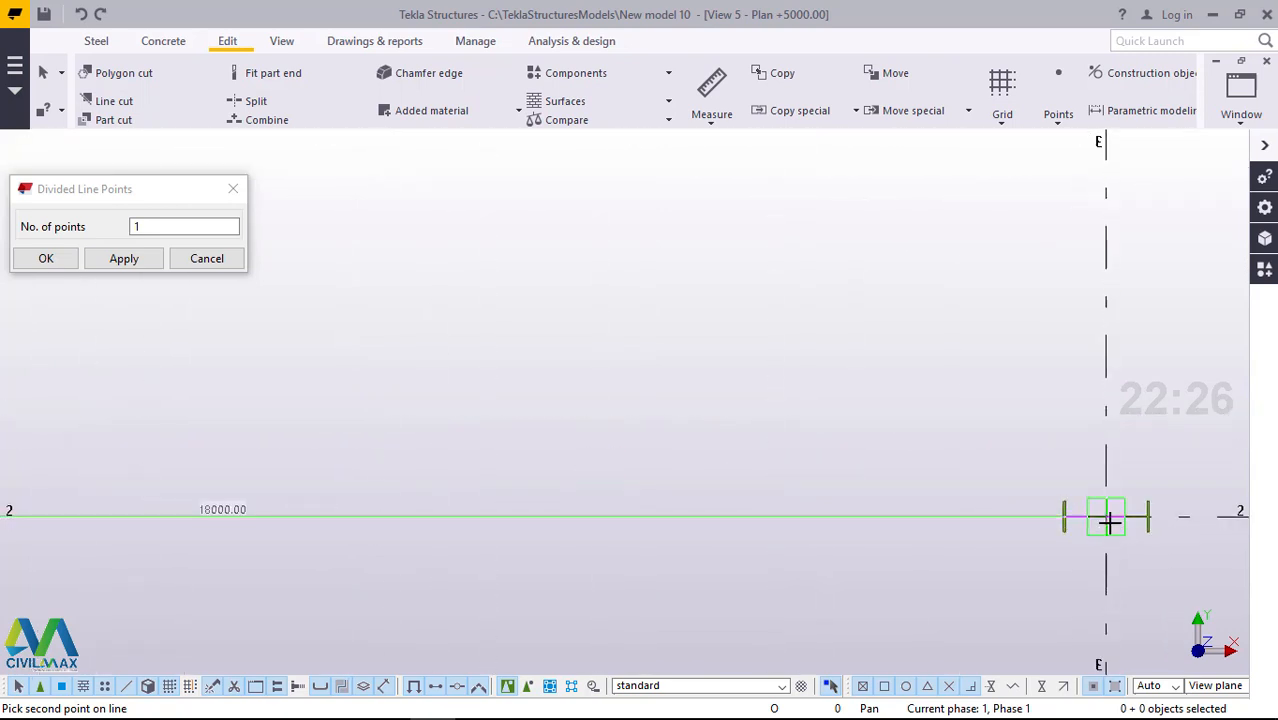
pyautogui.scroll(-3, 1105, 515)
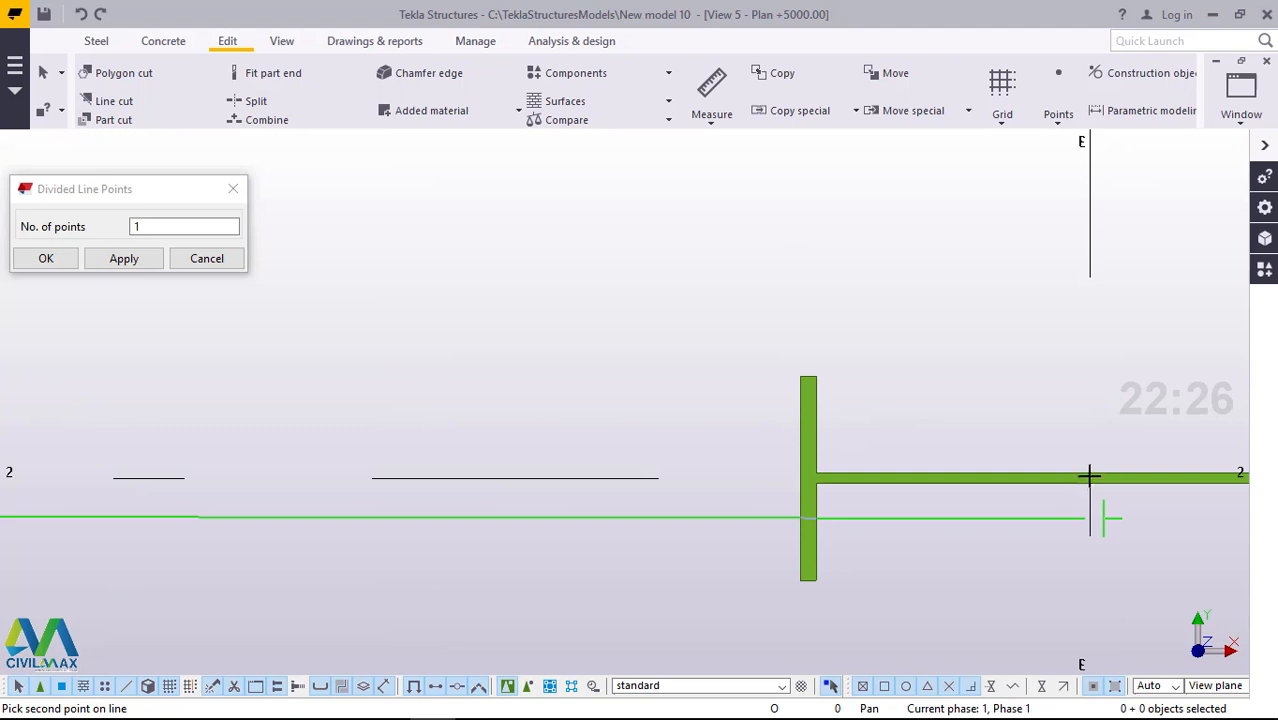
pyautogui.scroll(4, 1098, 465)
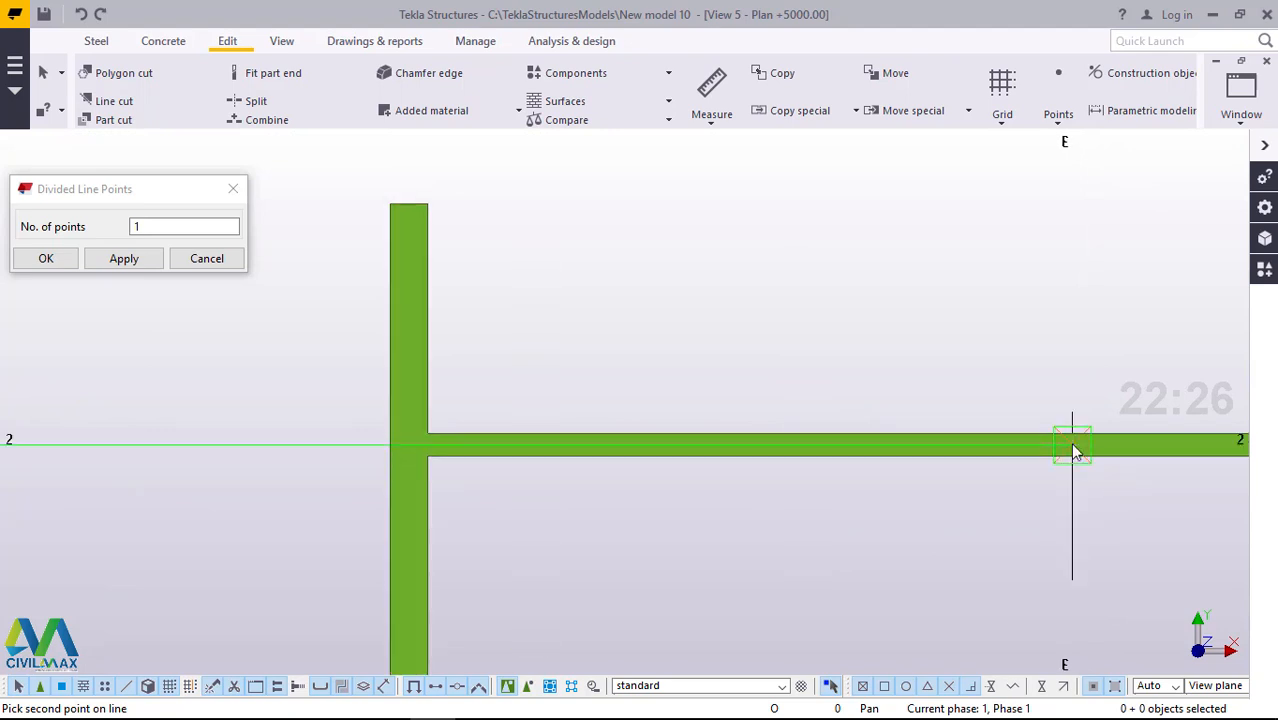
pyautogui.click(1073, 445)
pyautogui.rightClick(884, 291)
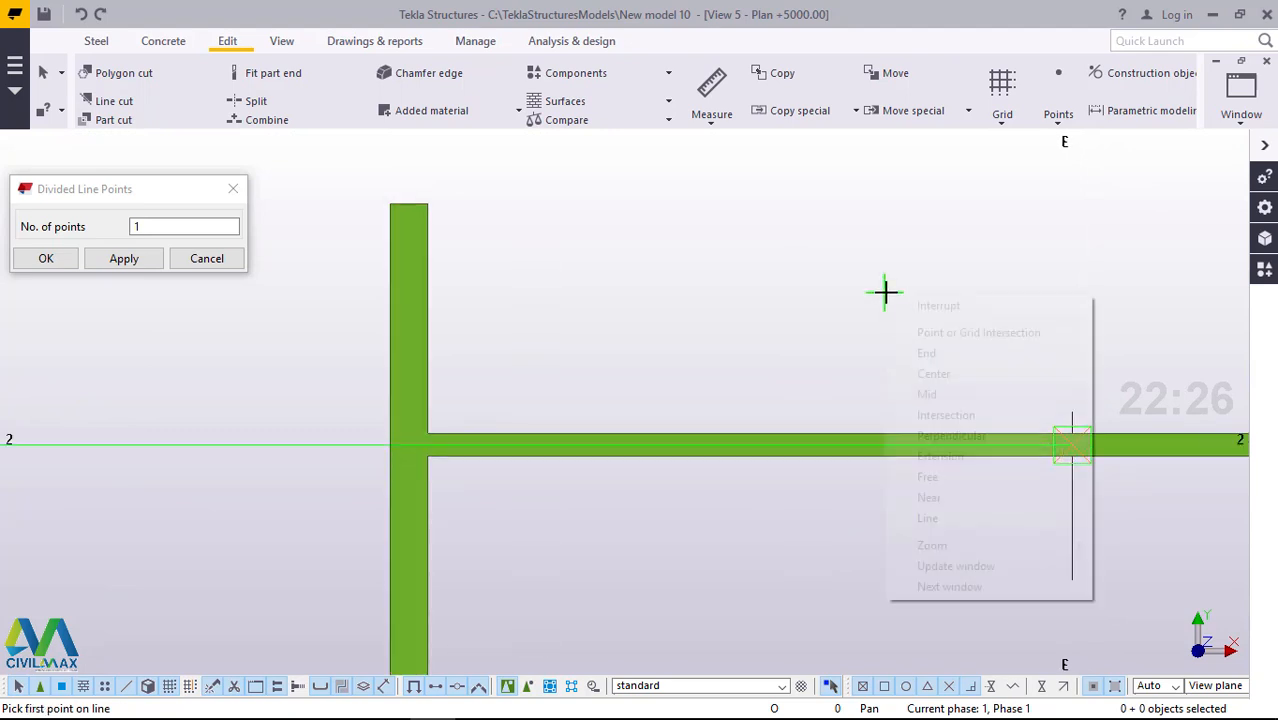
pyautogui.click(925, 303)
pyautogui.scroll(-6, 930, 460)
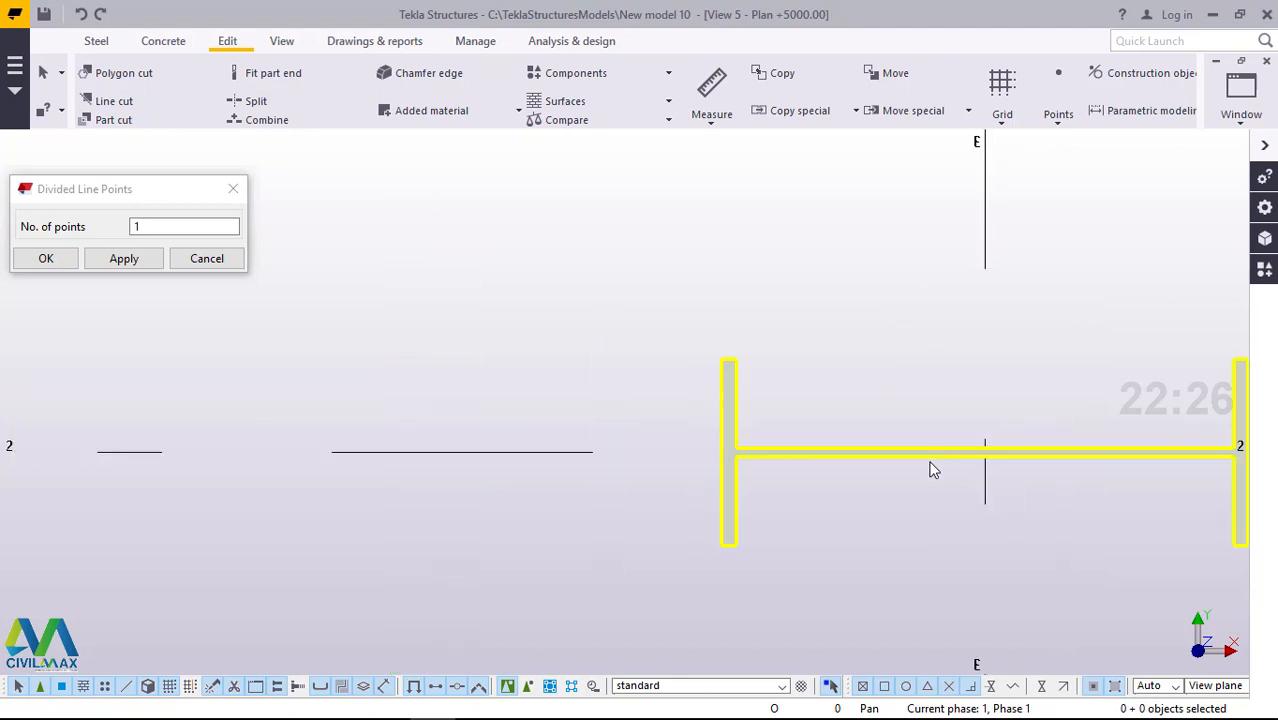
pyautogui.scroll(-5, 979, 492)
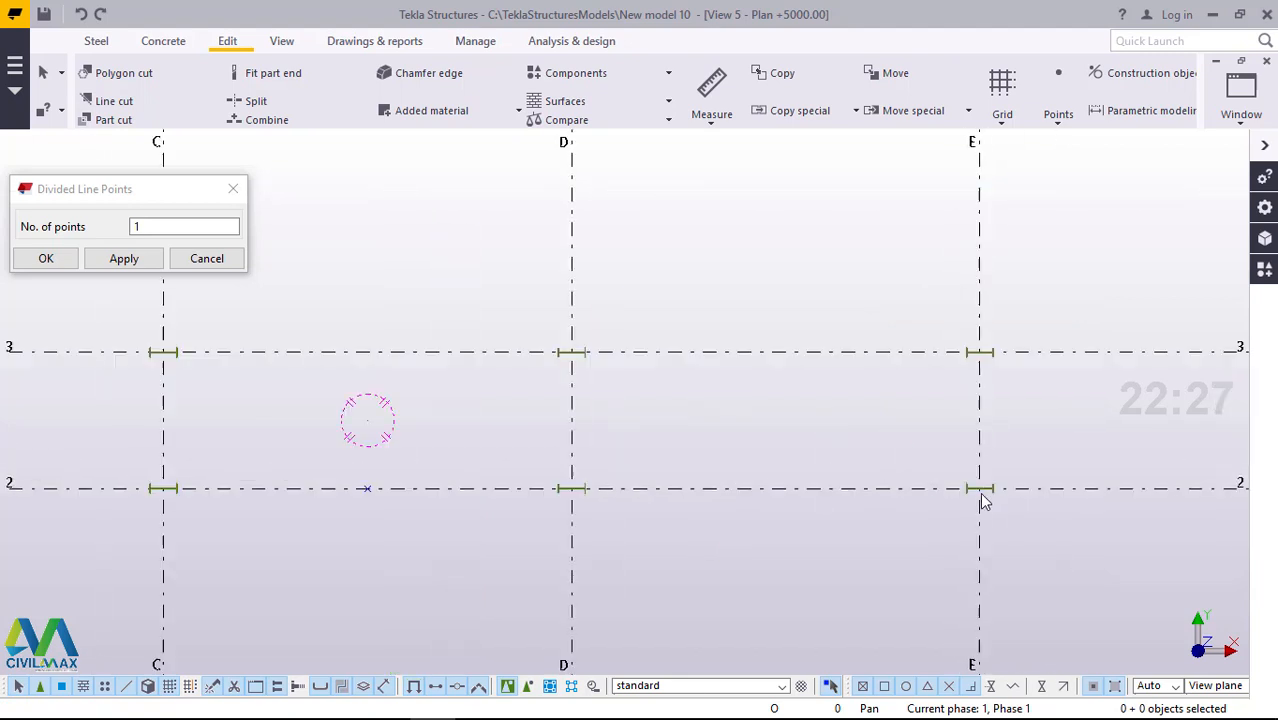
pyautogui.click(47, 258)
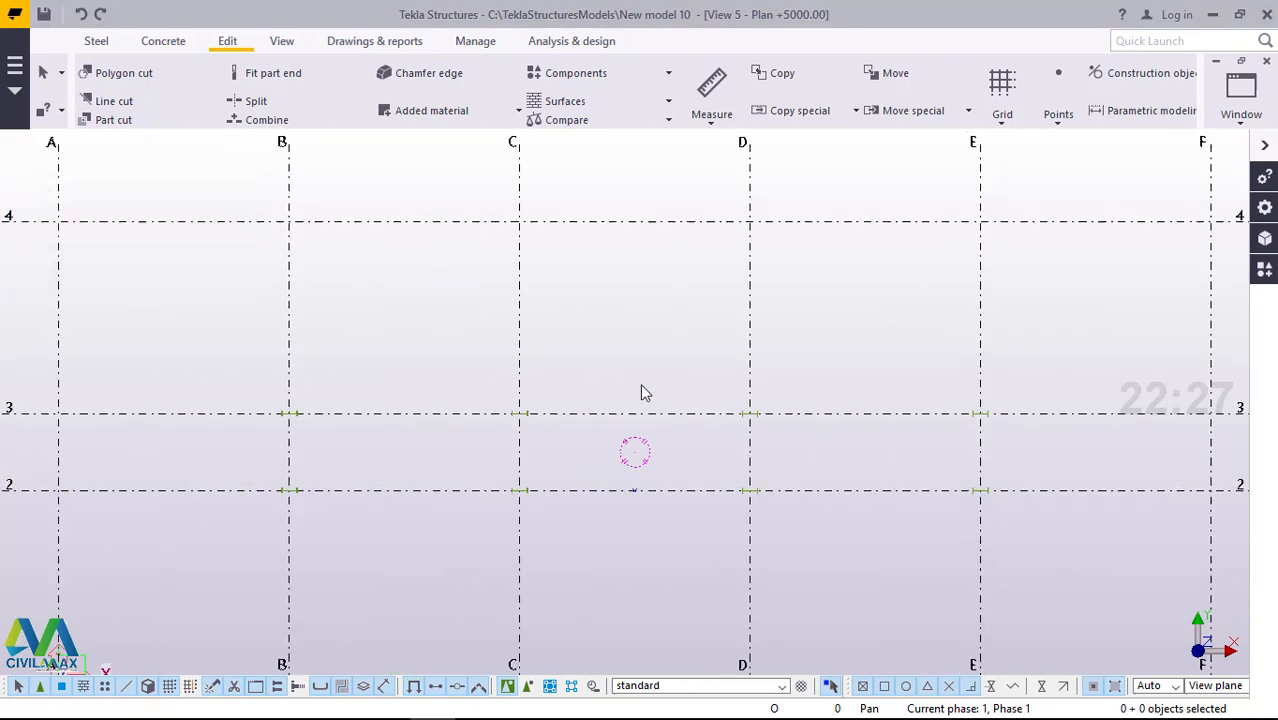
# - Start a steel beam at the dividing point on grid line 2, midway between lines C and D
pyautogui.scroll(5, 668, 511)
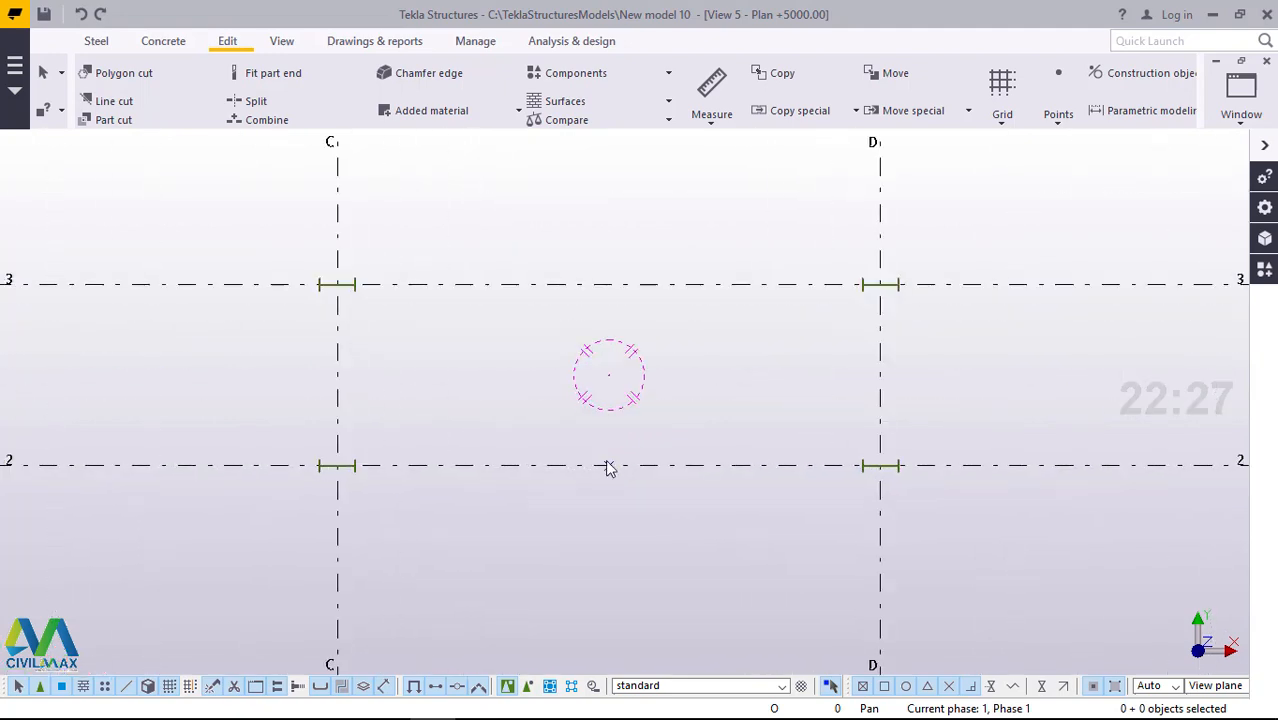
pyautogui.scroll(-5, 614, 470)
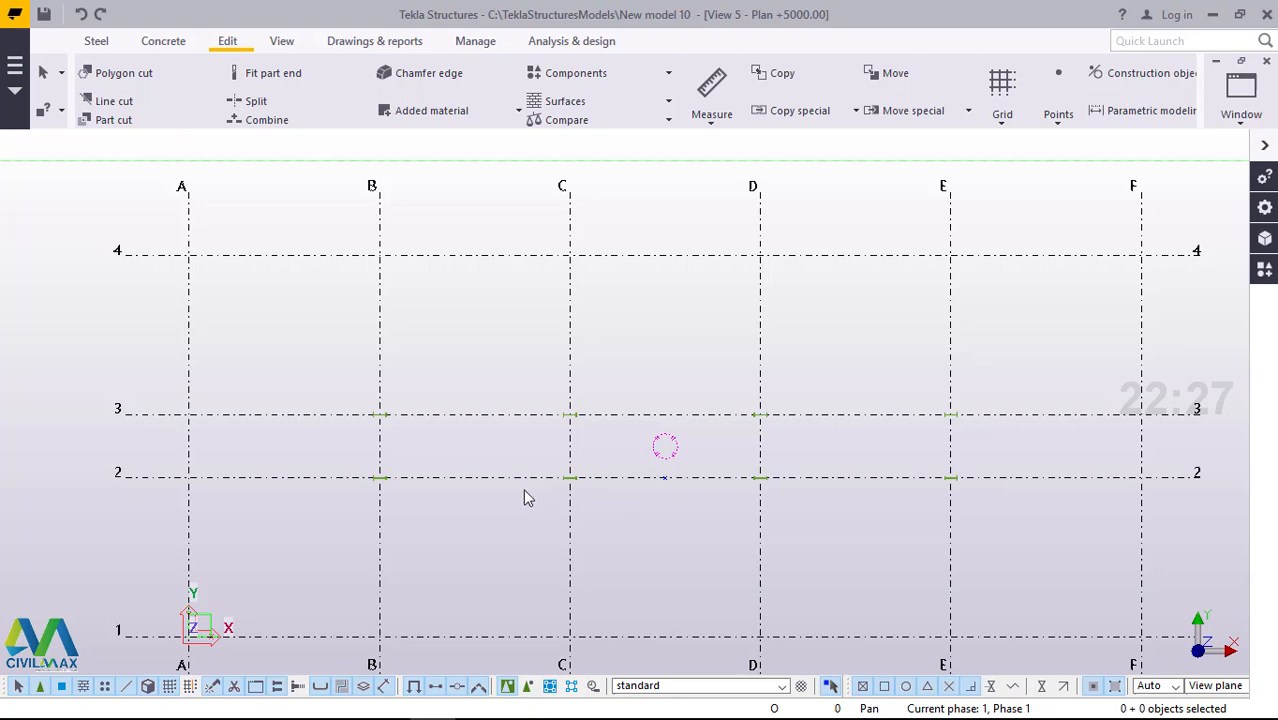
pyautogui.scroll(2, 337, 499)
pyautogui.scroll(3, 830, 488)
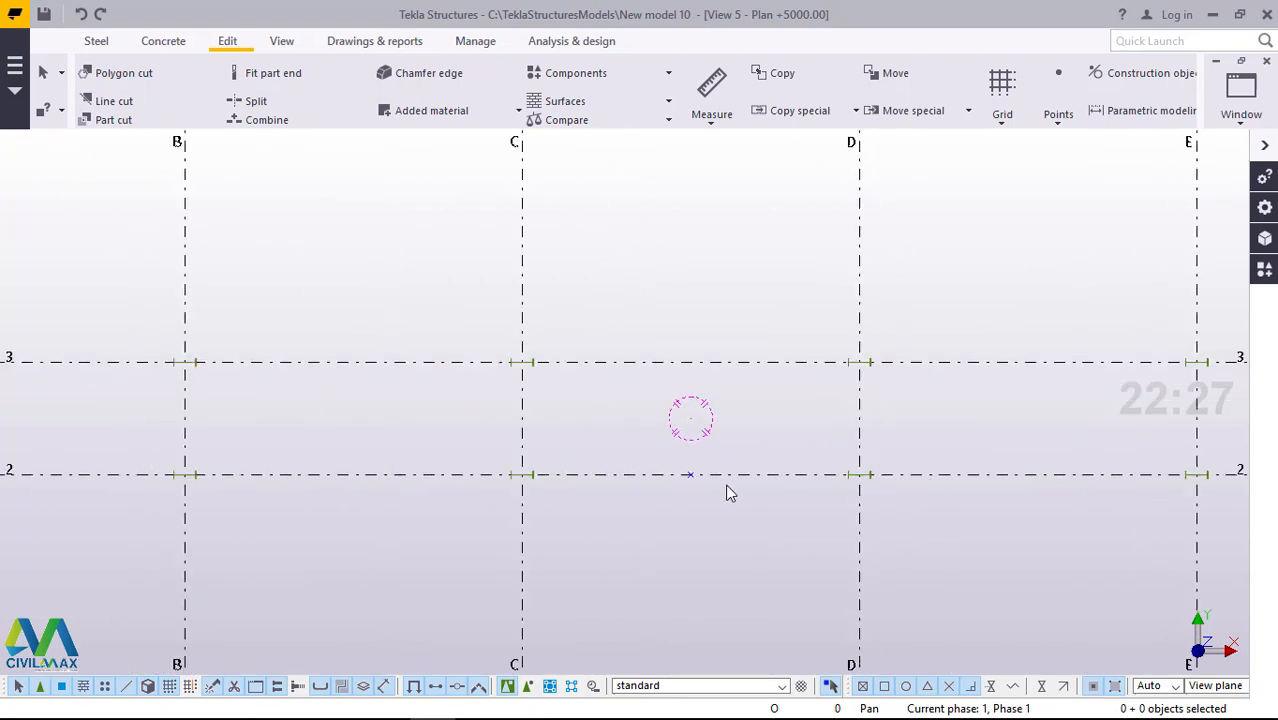
pyautogui.scroll(3, 700, 490)
pyautogui.click(95, 43)
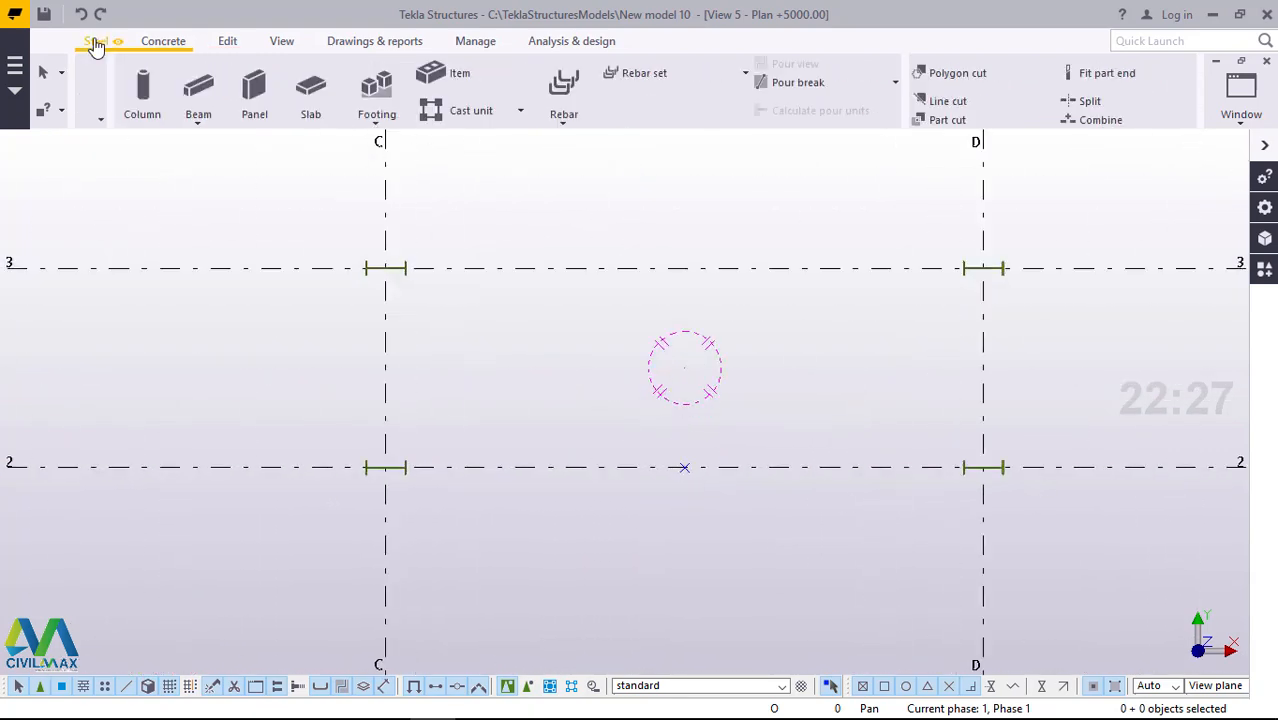
pyautogui.click(157, 124)
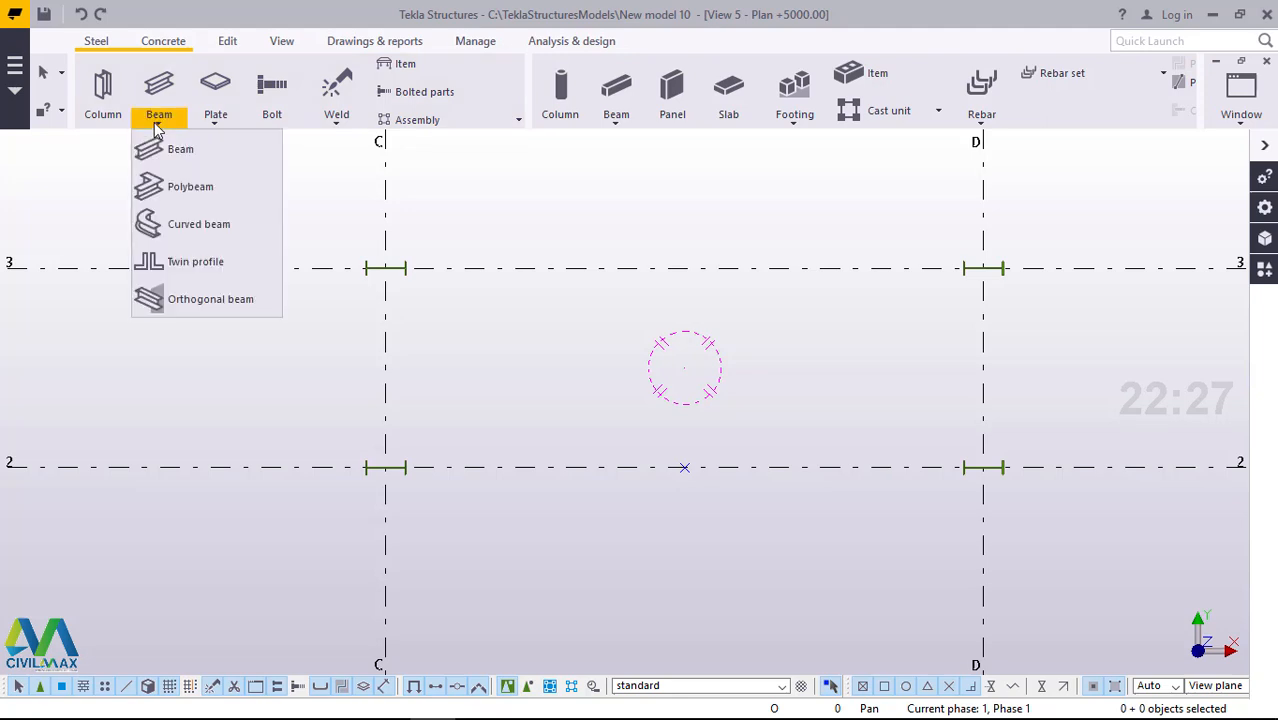
pyautogui.click(165, 149)
pyautogui.press('b')
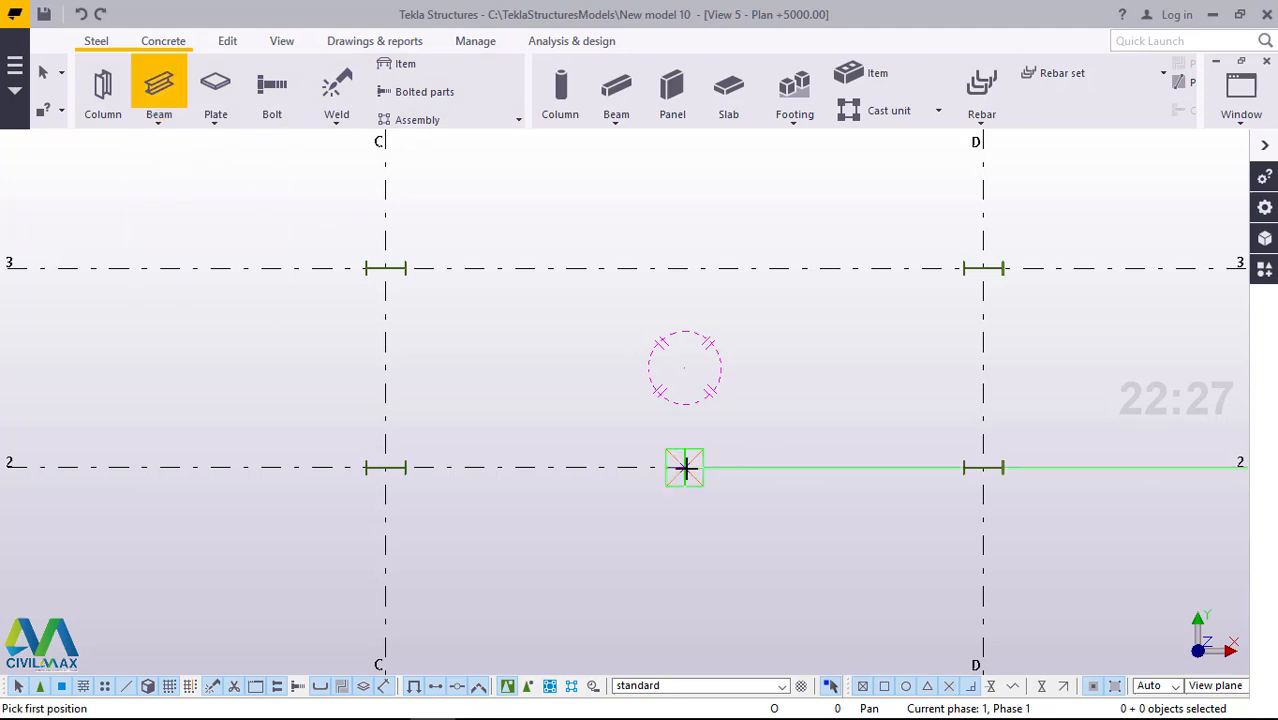
pyautogui.click(685, 467)
# - Finish the beam along grid line 2 towards F-2 with a length of 12000 mm, and end the beam command
pyautogui.scroll(-3, 575, 485)
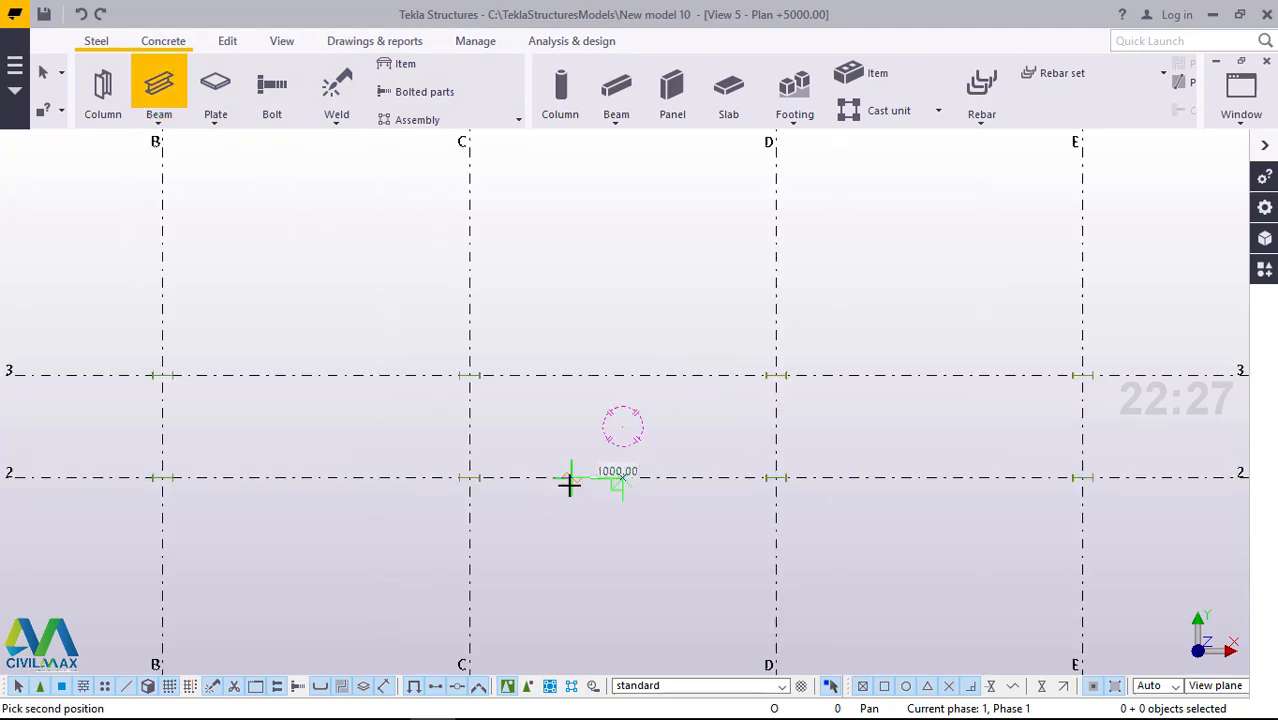
pyautogui.scroll(-2, 578, 485)
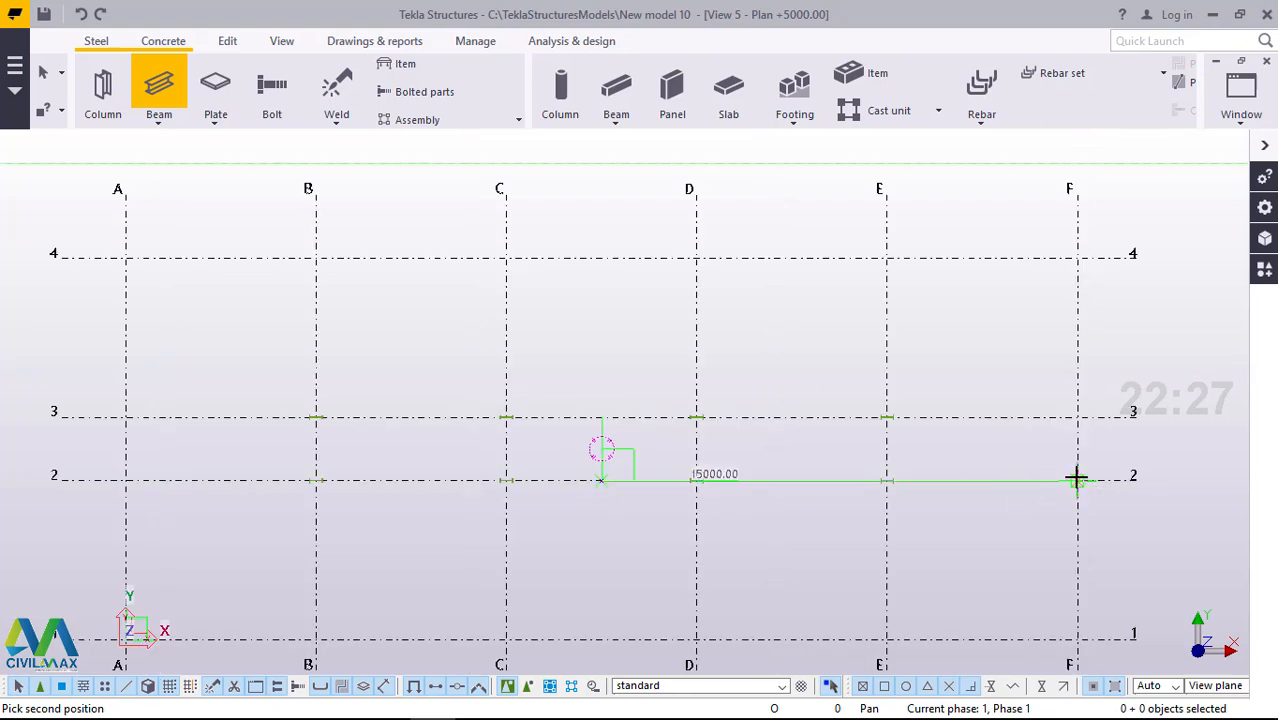
pyautogui.write('21')
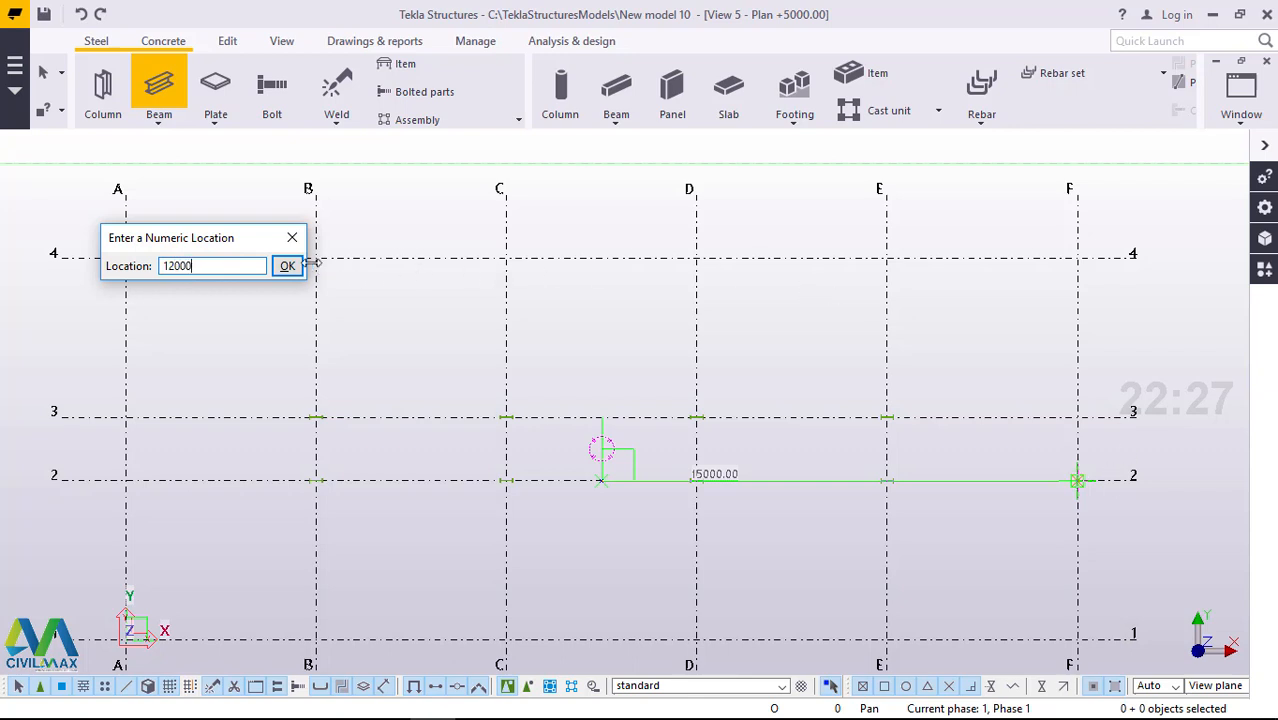
pyautogui.click(284, 266)
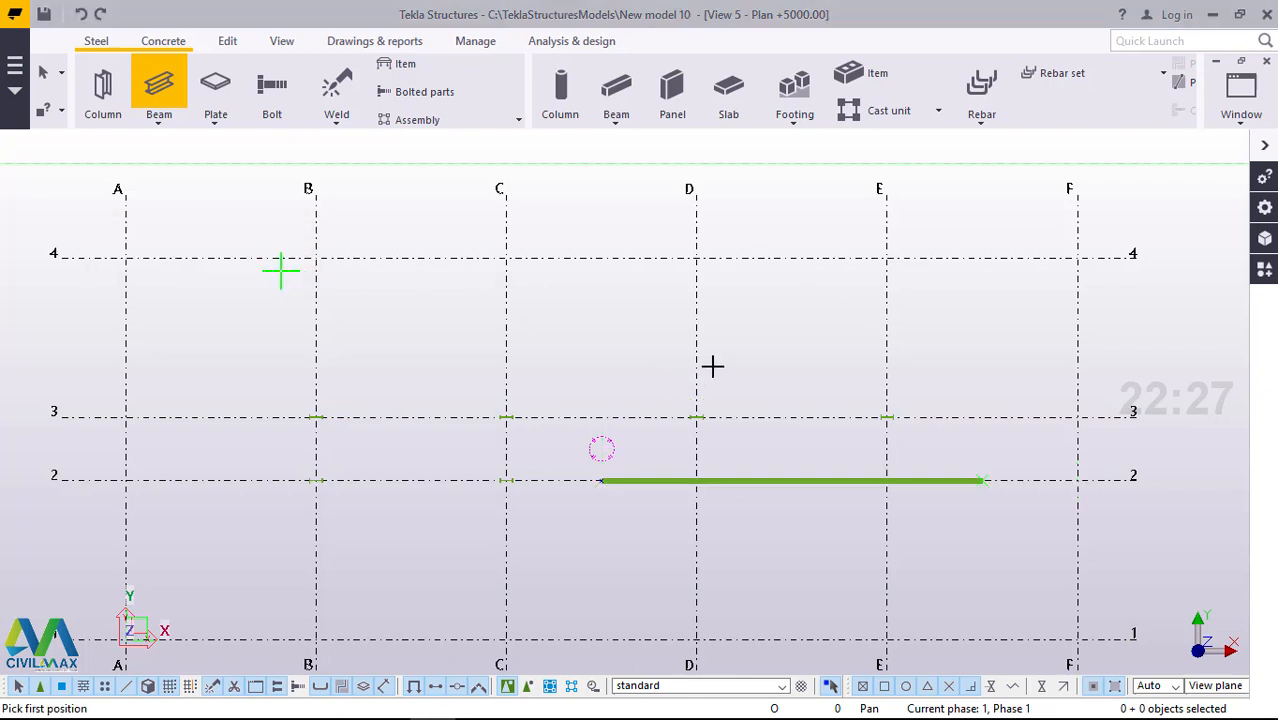
pyautogui.rightClick(770, 347)
pyautogui.click(822, 357)
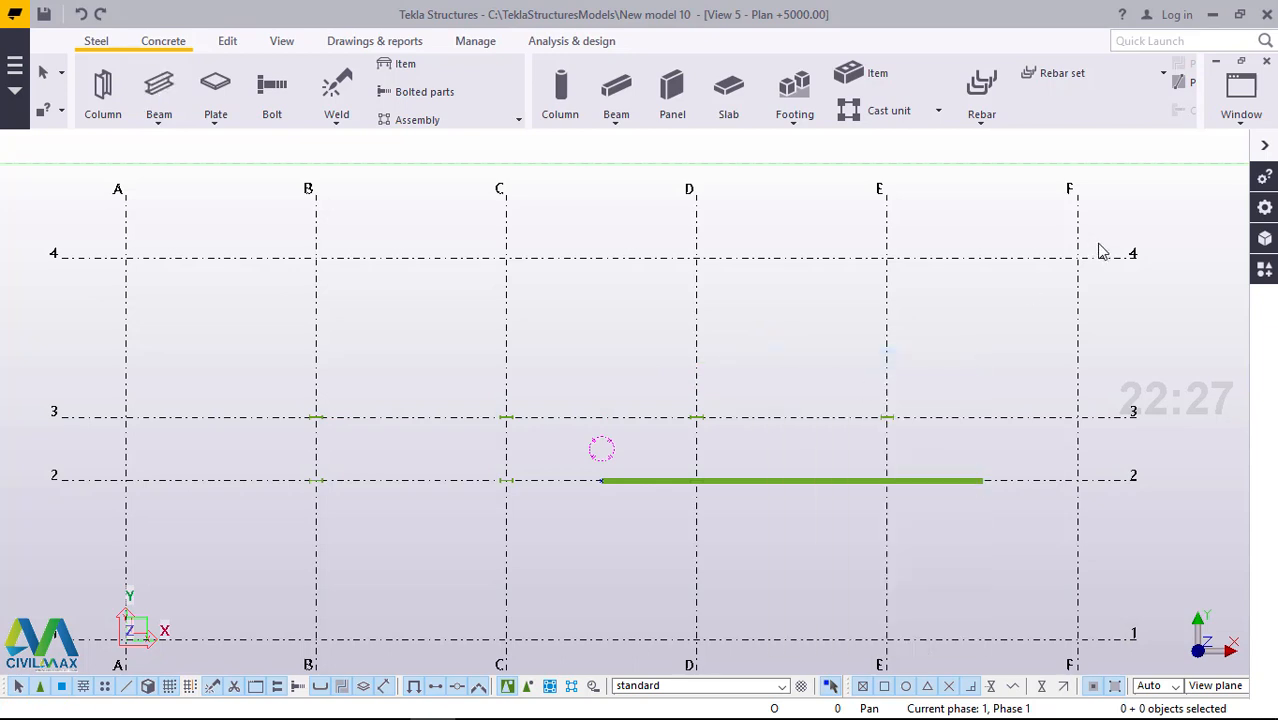
# - Switch to the 3d view and inspect how the new beam meets the column tops along grid line 2
pyautogui.click(1241, 115)
pyautogui.click(1185, 229)
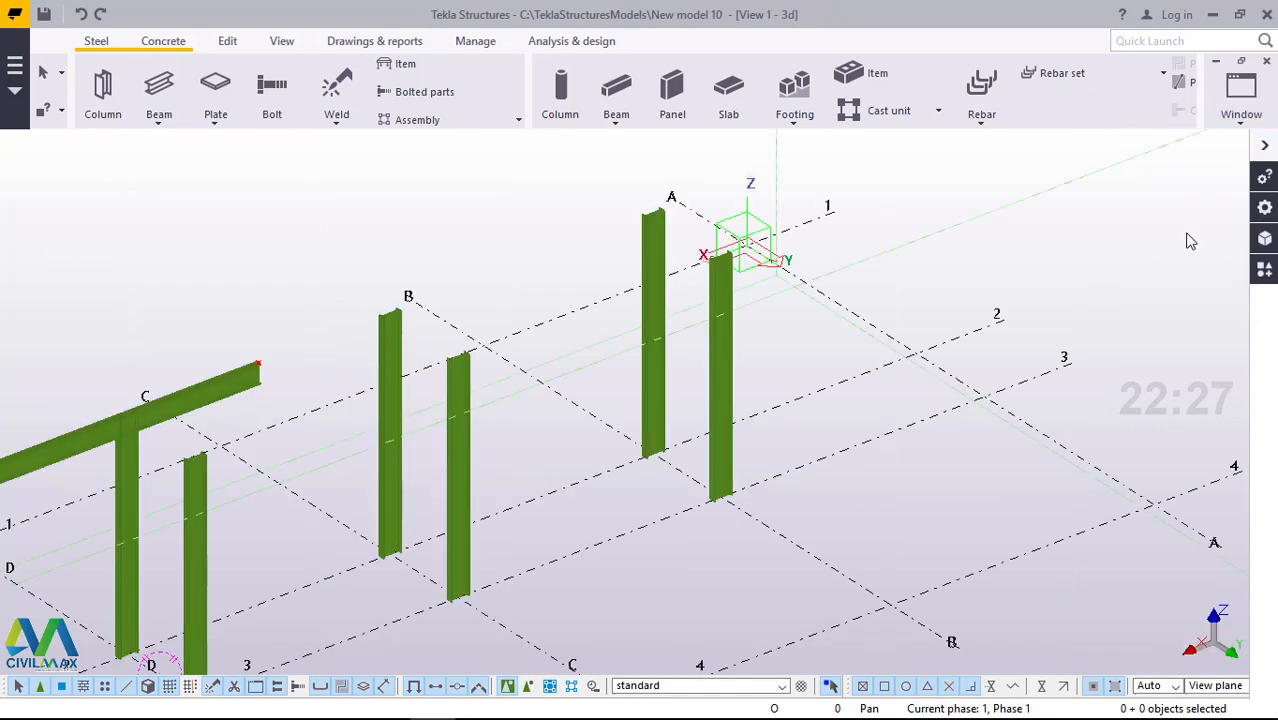
pyautogui.scroll(-3, 881, 412)
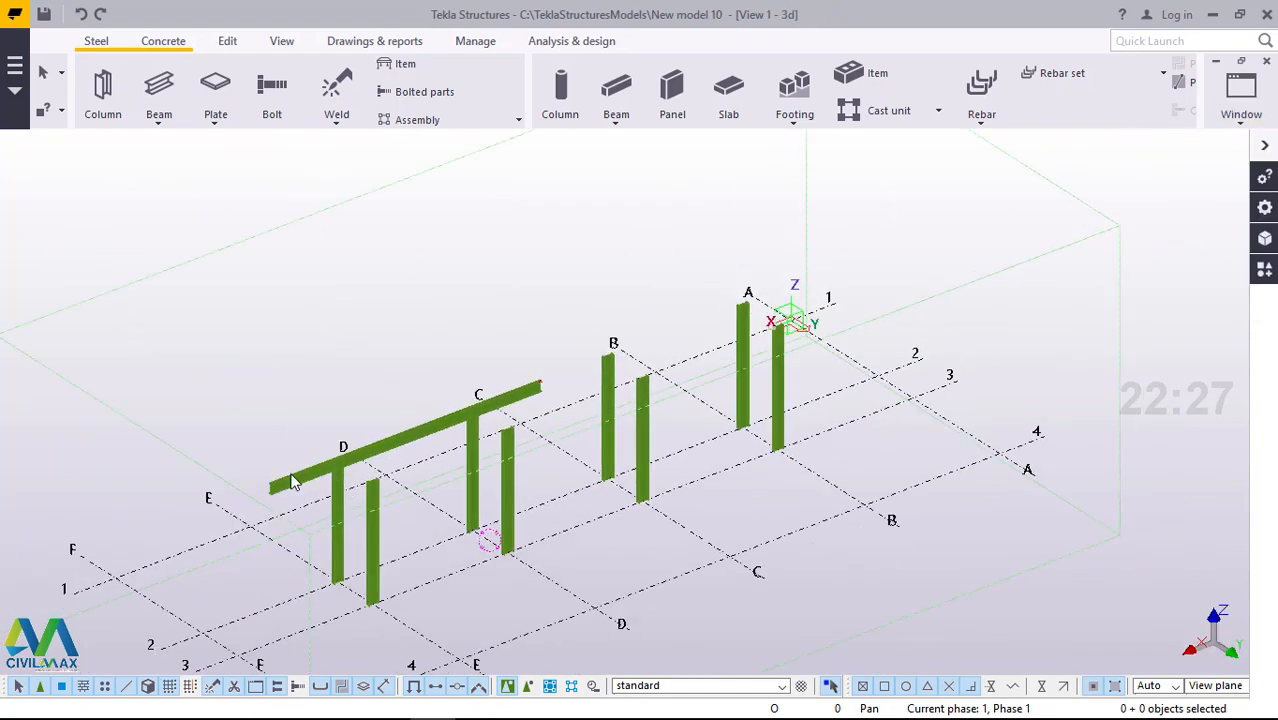
pyautogui.scroll(5, 350, 470)
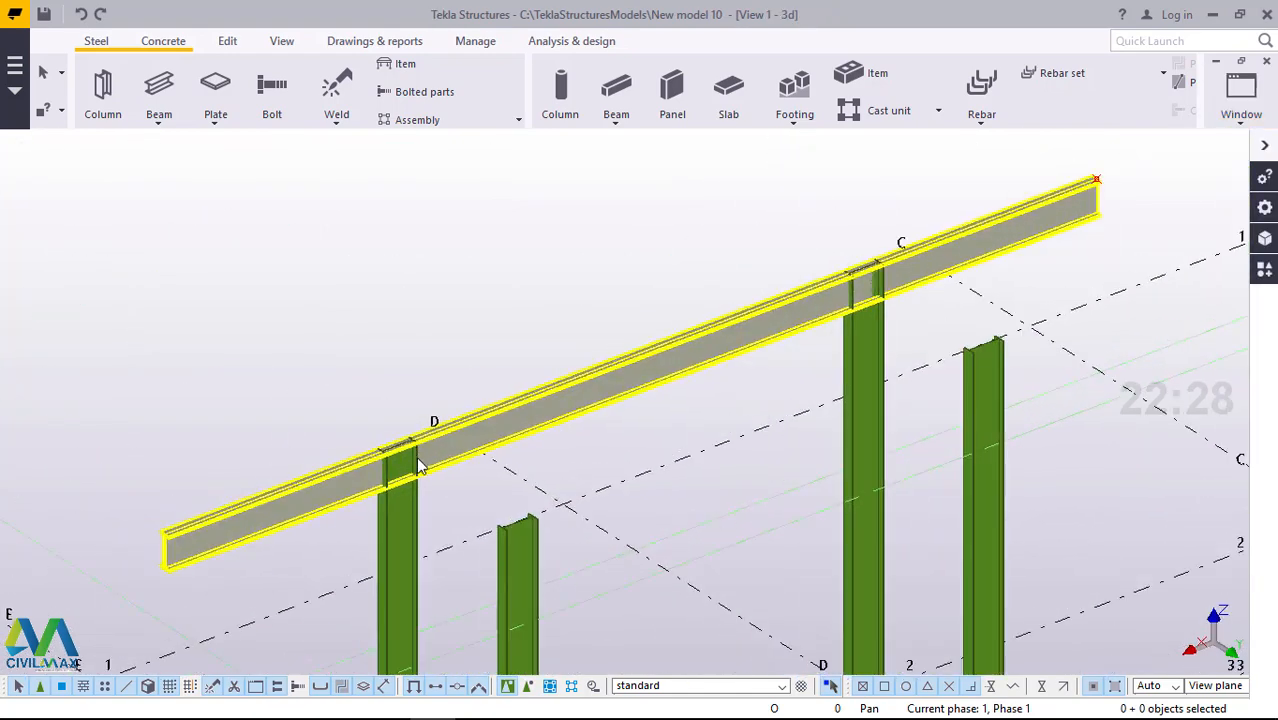
pyautogui.scroll(5, 415, 455)
pyautogui.scroll(-1, 470, 385)
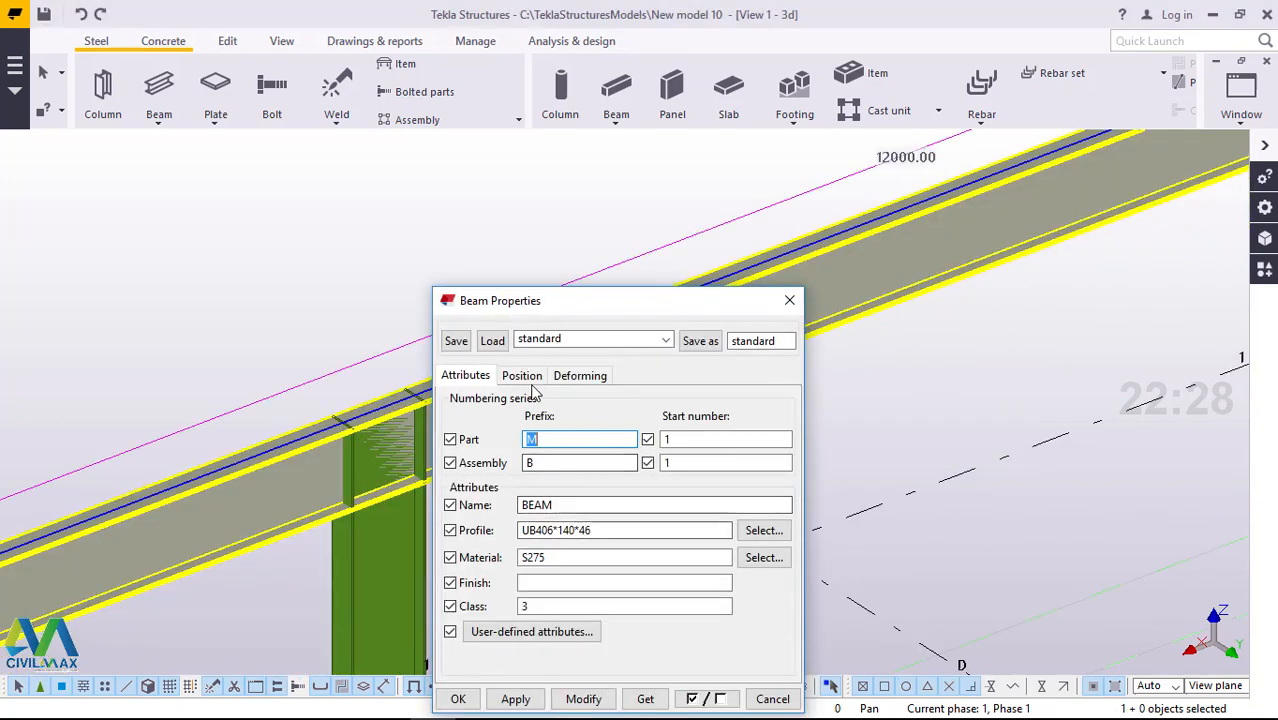
# - Set the beam's at-depth position to Front and modify the selected beam with it
pyautogui.click(527, 377)
pyautogui.click(574, 478)
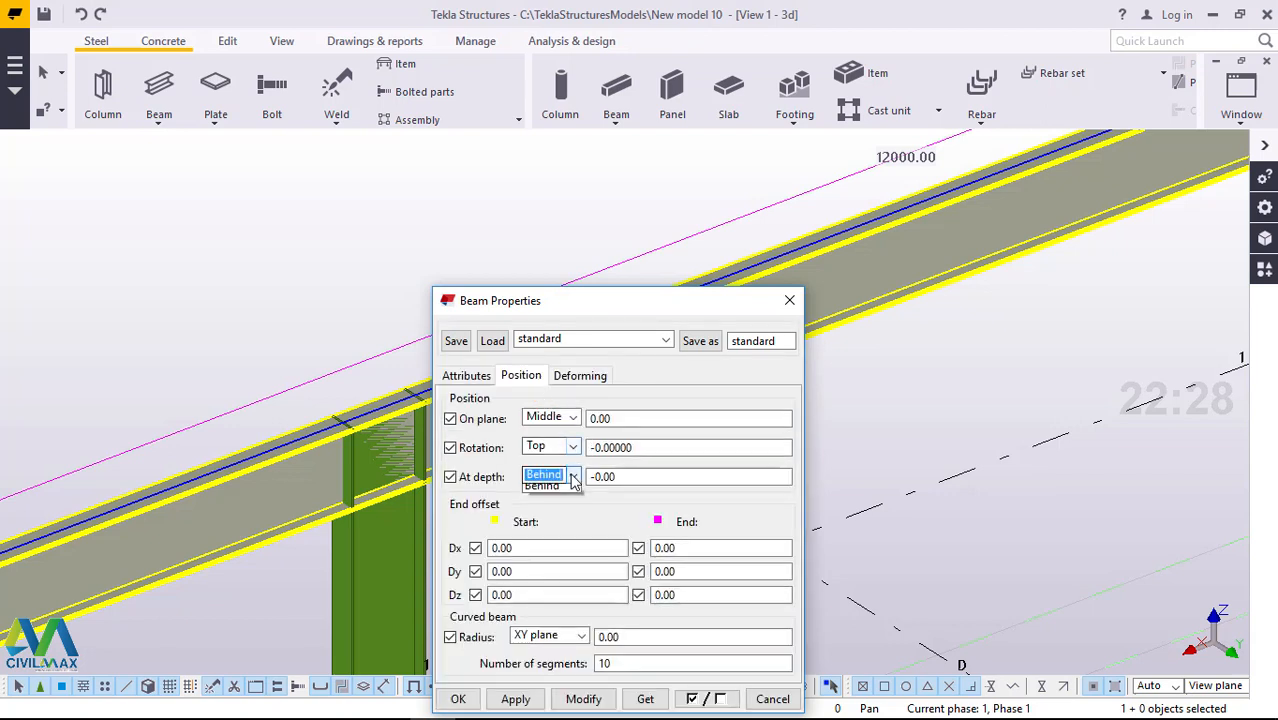
pyautogui.click(550, 507)
pyautogui.click(586, 700)
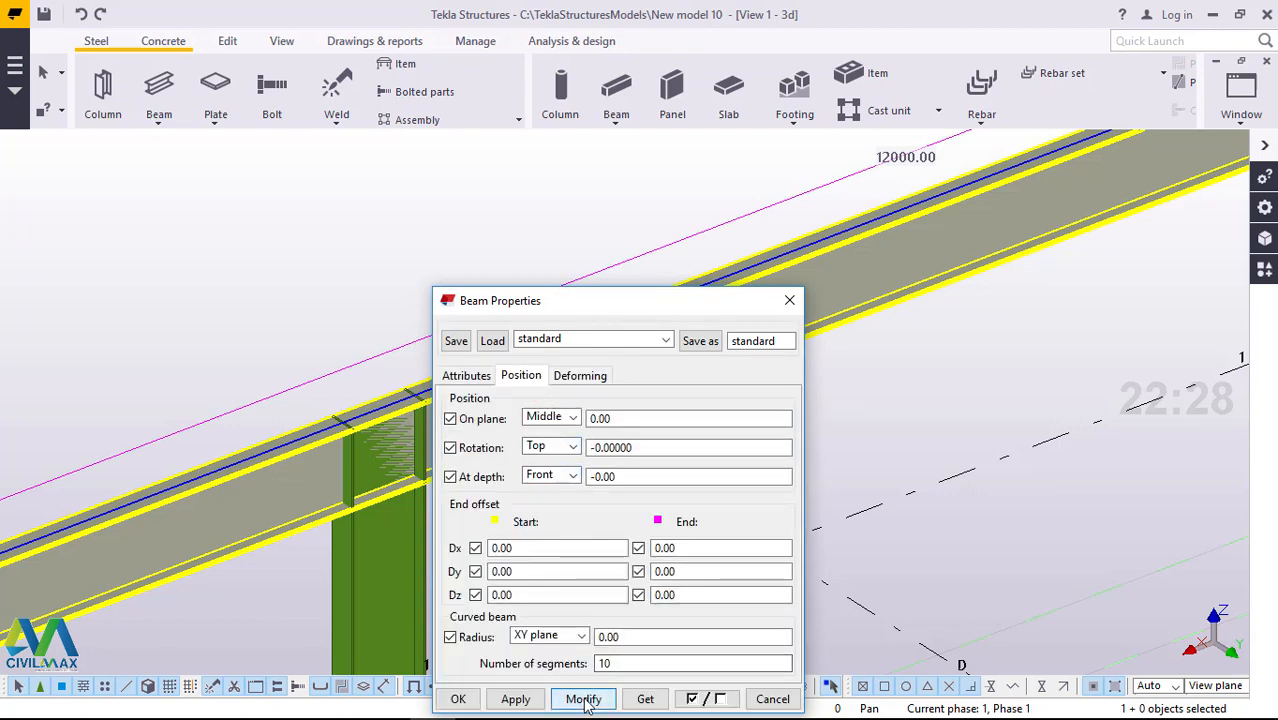
# - Confirm the beam properties, then reopen them for the beam along grid line 2 and review its position settings
pyautogui.click(462, 700)
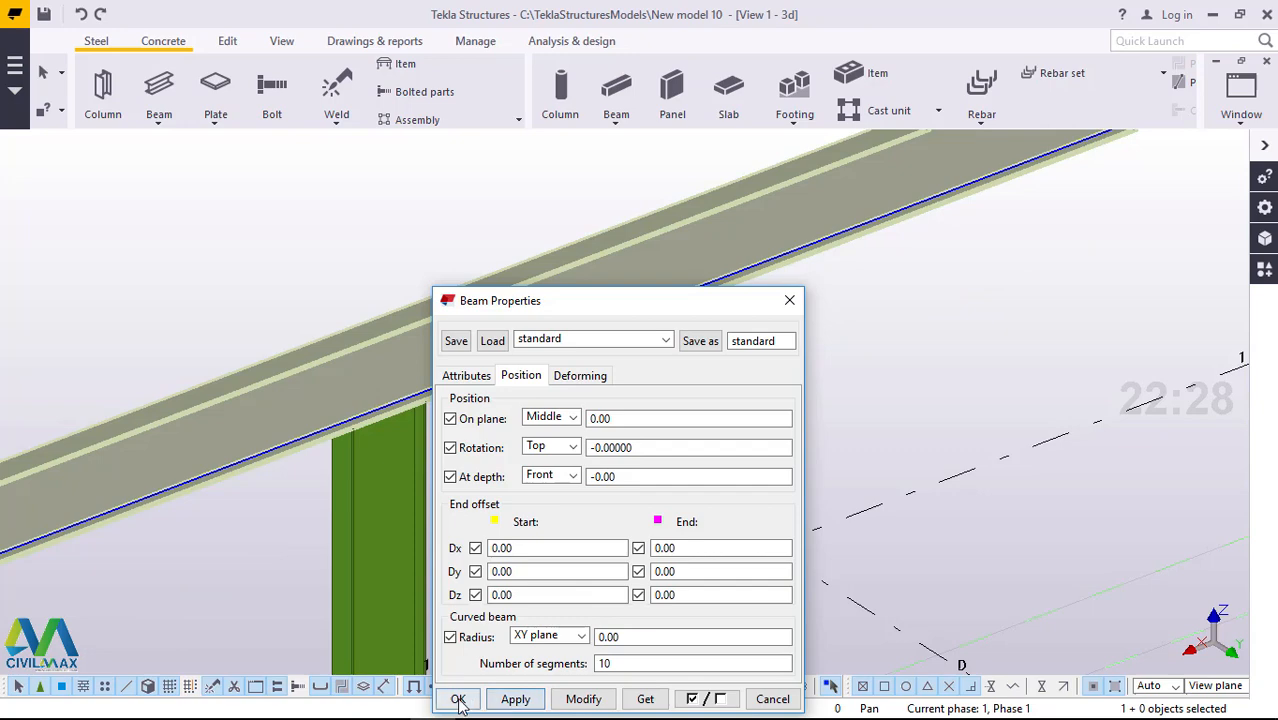
pyautogui.click(757, 215)
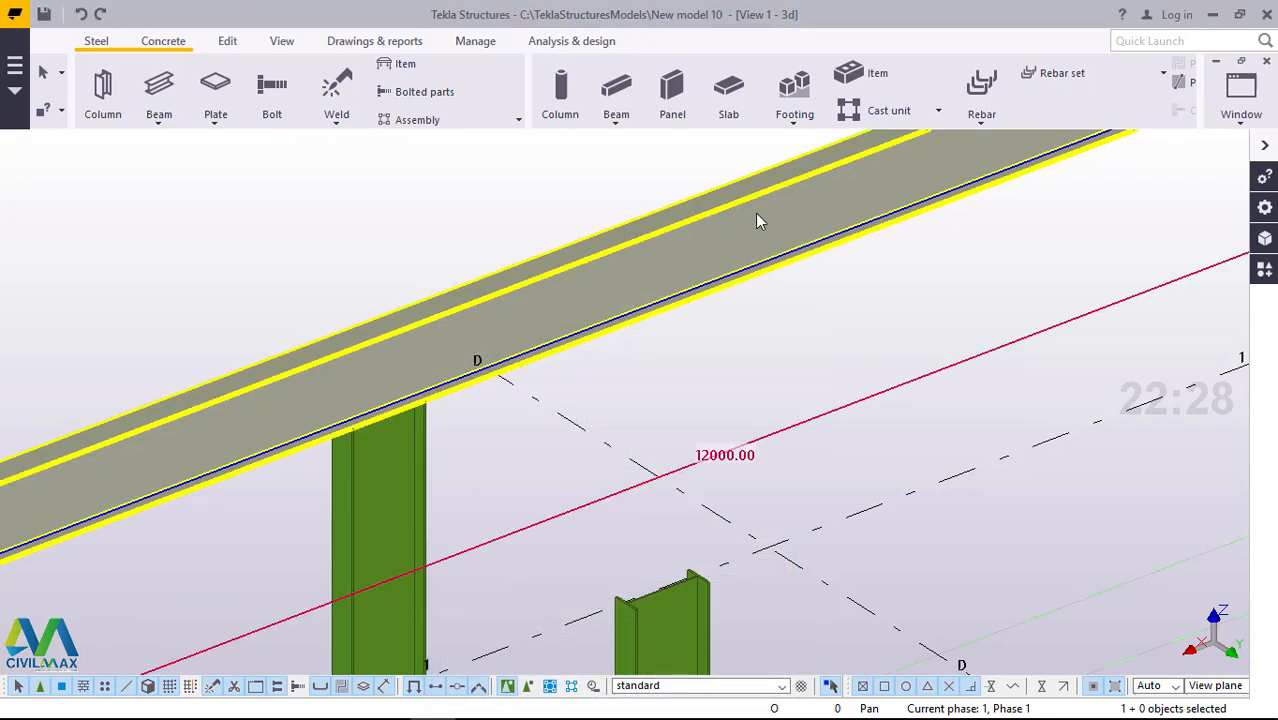
pyautogui.doubleClick(756, 217)
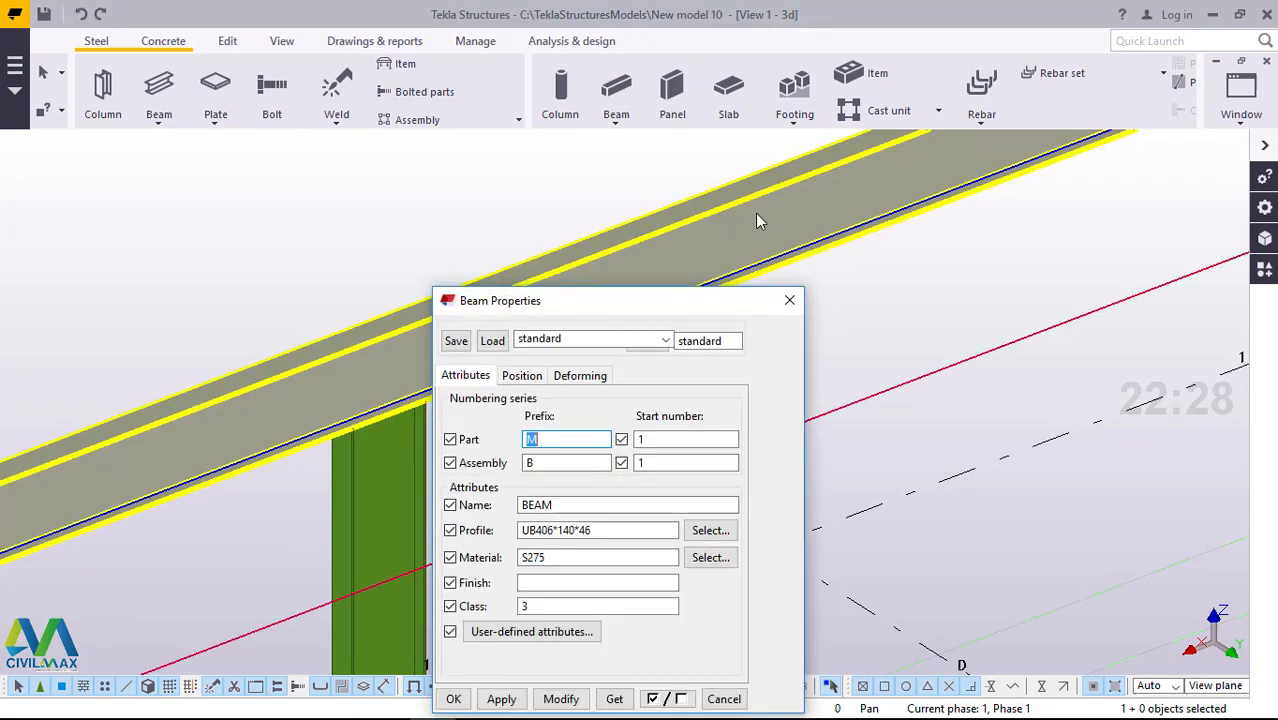
pyautogui.click(522, 377)
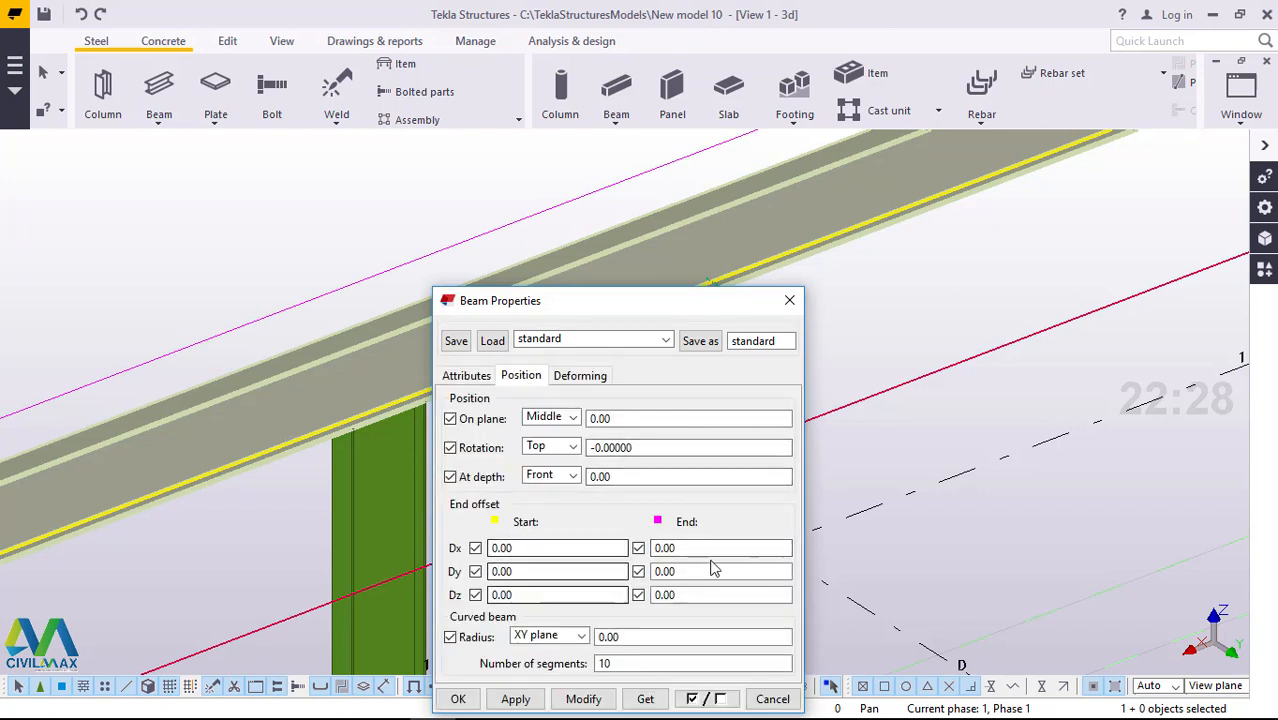
pyautogui.click(794, 302)
# - Copy the 12000 mm beam linearly once with a dX of -12000 and end the copy command
pyautogui.scroll(-2, 540, 480)
pyautogui.scroll(-5, 485, 490)
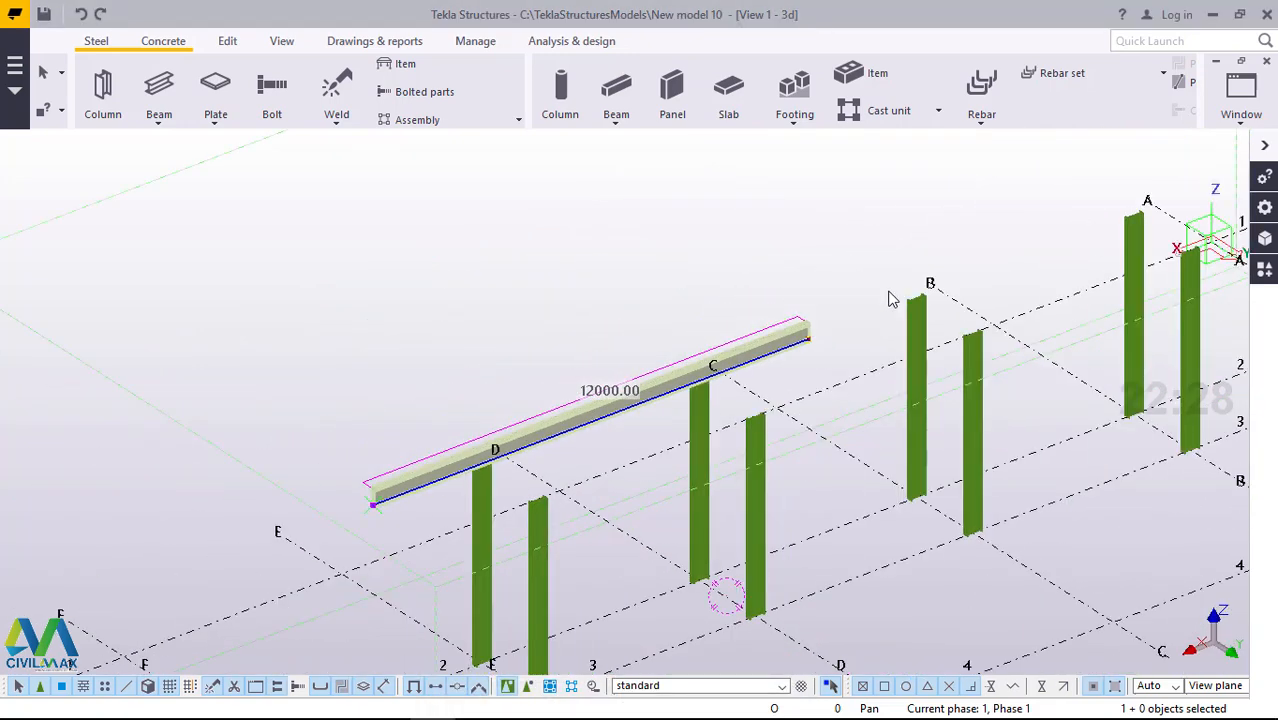
pyautogui.scroll(4, 813, 342)
pyautogui.rightClick(433, 235)
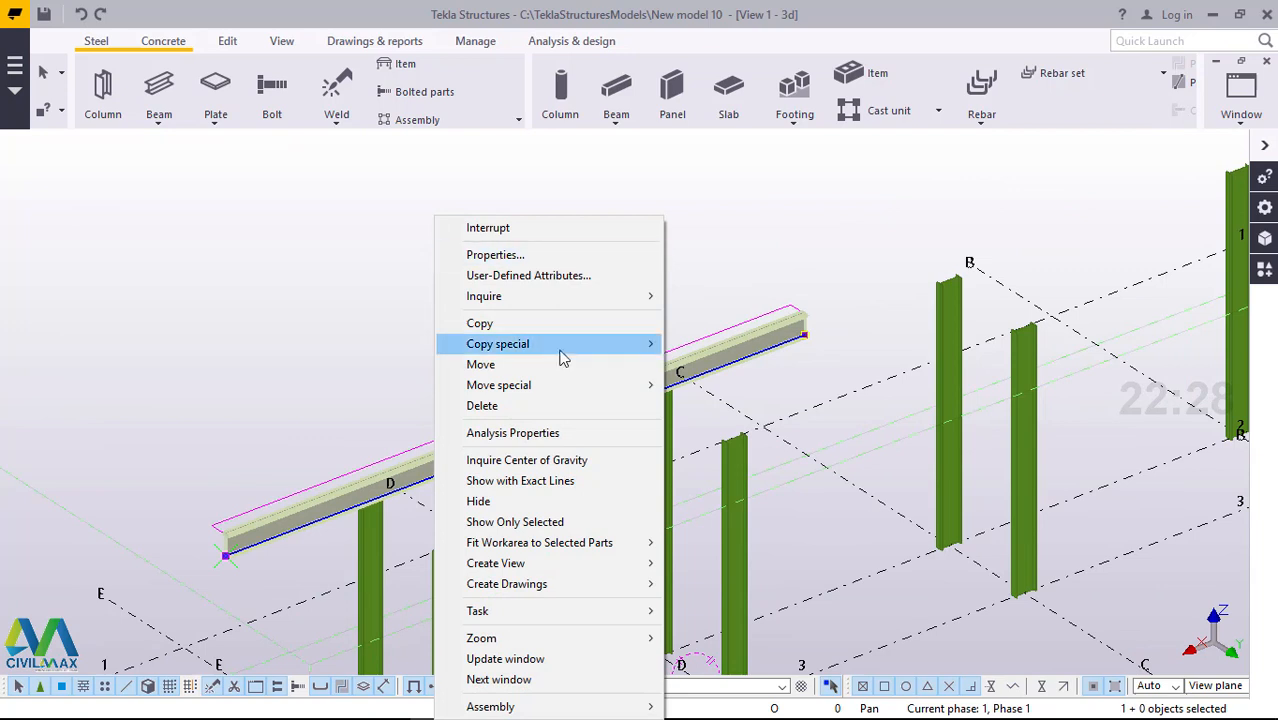
pyautogui.moveTo(536, 343)
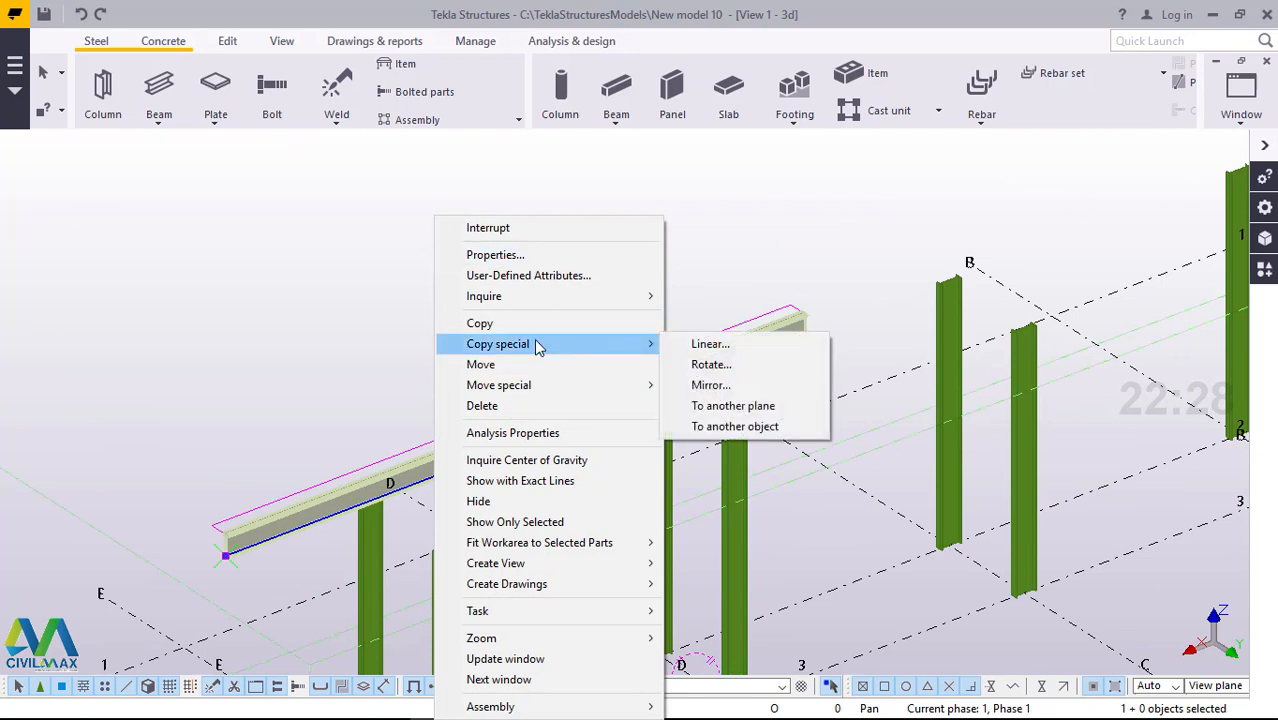
pyautogui.click(712, 345)
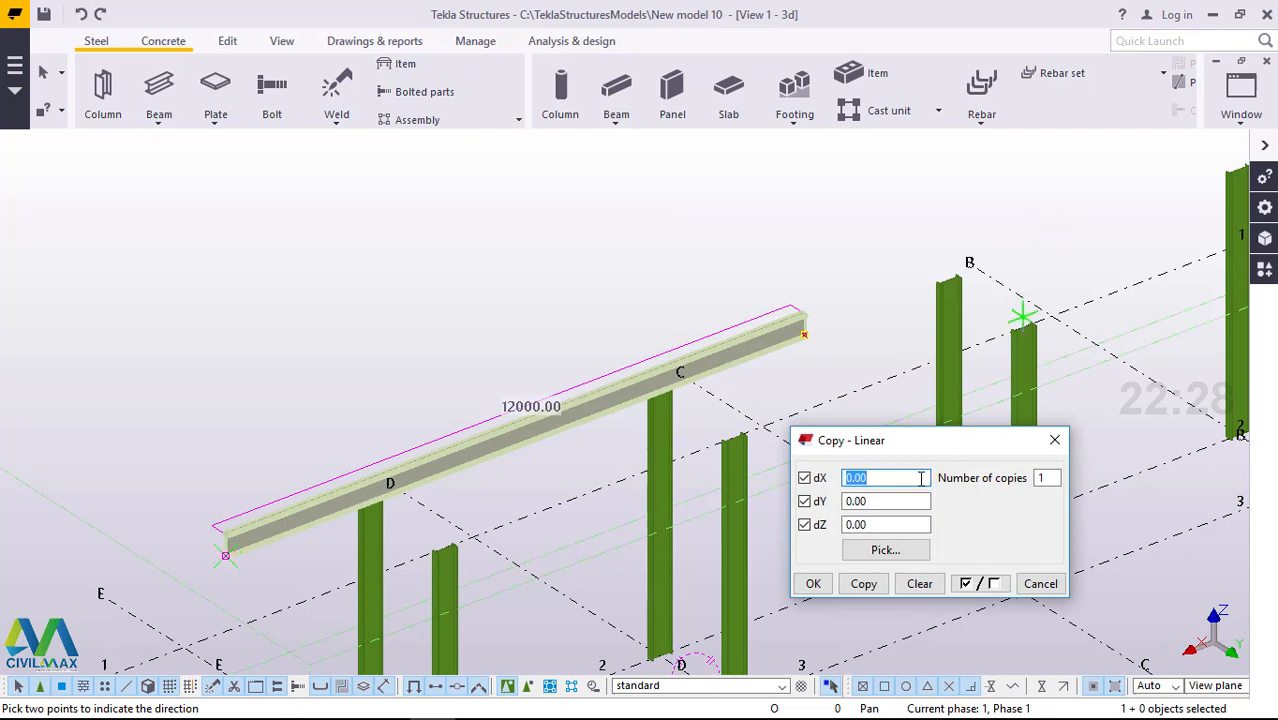
pyautogui.write('12000')
pyautogui.press('Home')
pyautogui.write('-')
pyautogui.click(867, 586)
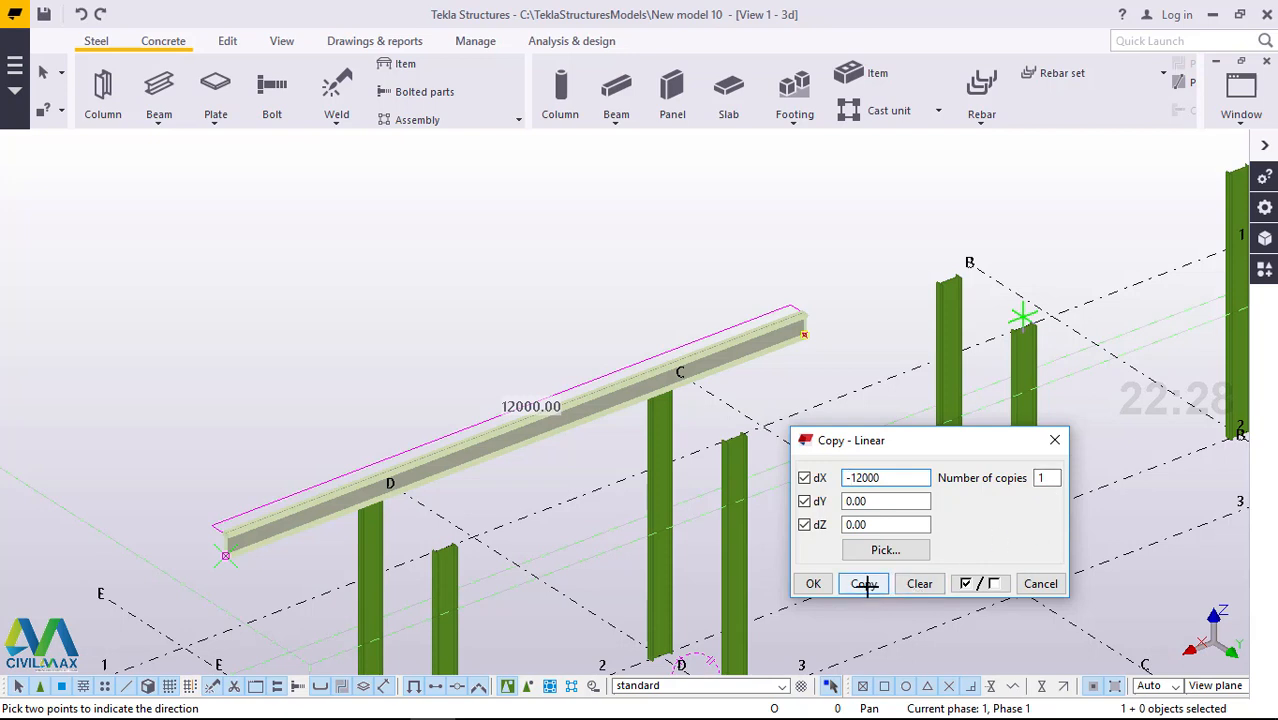
pyautogui.click(810, 584)
pyautogui.rightClick(612, 255)
pyautogui.click(613, 254)
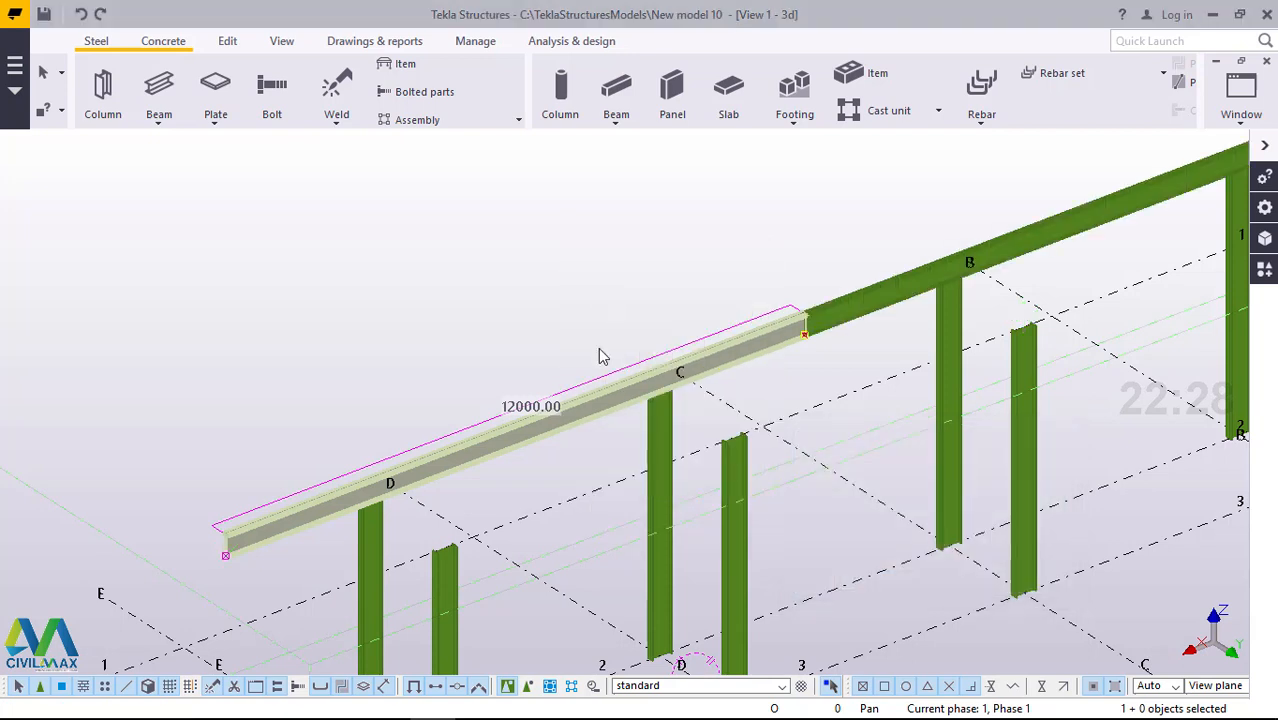
# - Examine the two beams along the column tops and the joint where their ends meet between lines B and C
pyautogui.scroll(-1, 600, 356)
pyautogui.click(673, 237)
pyautogui.scroll(-3, 640, 390)
pyautogui.scroll(1, 645, 390)
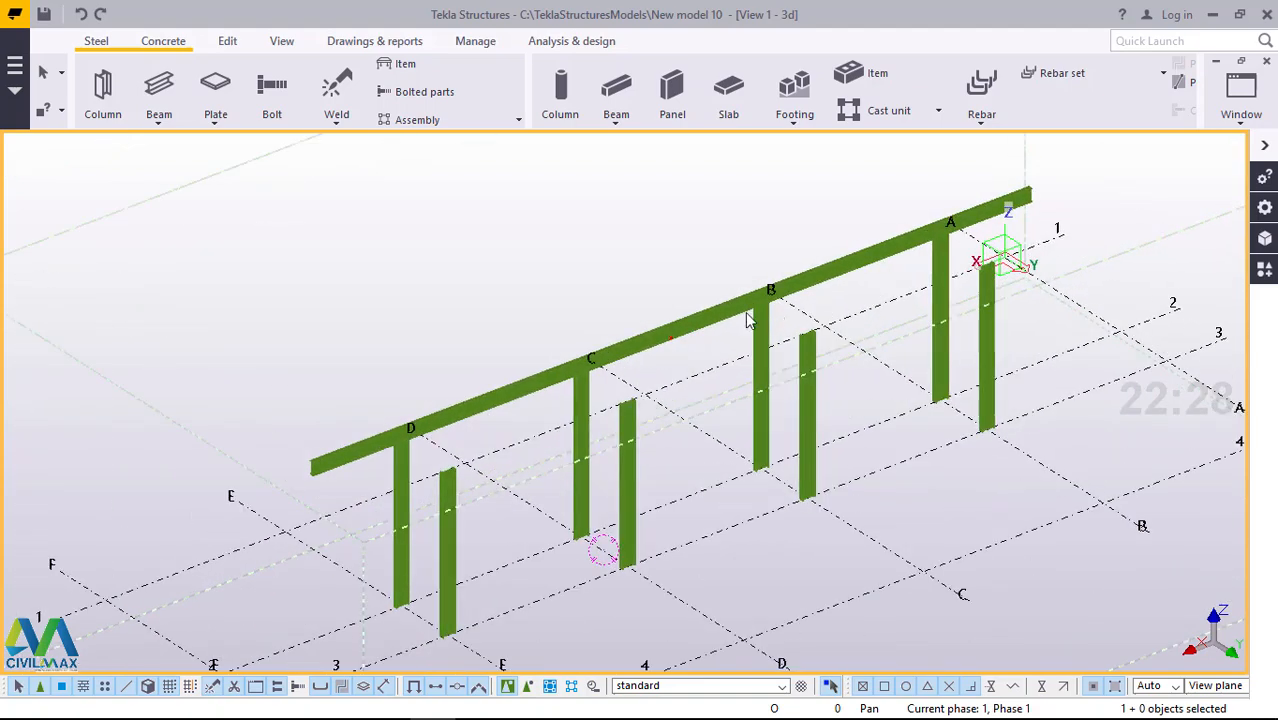
pyautogui.click(683, 335)
pyautogui.scroll(4, 680, 339)
pyautogui.scroll(5, 677, 342)
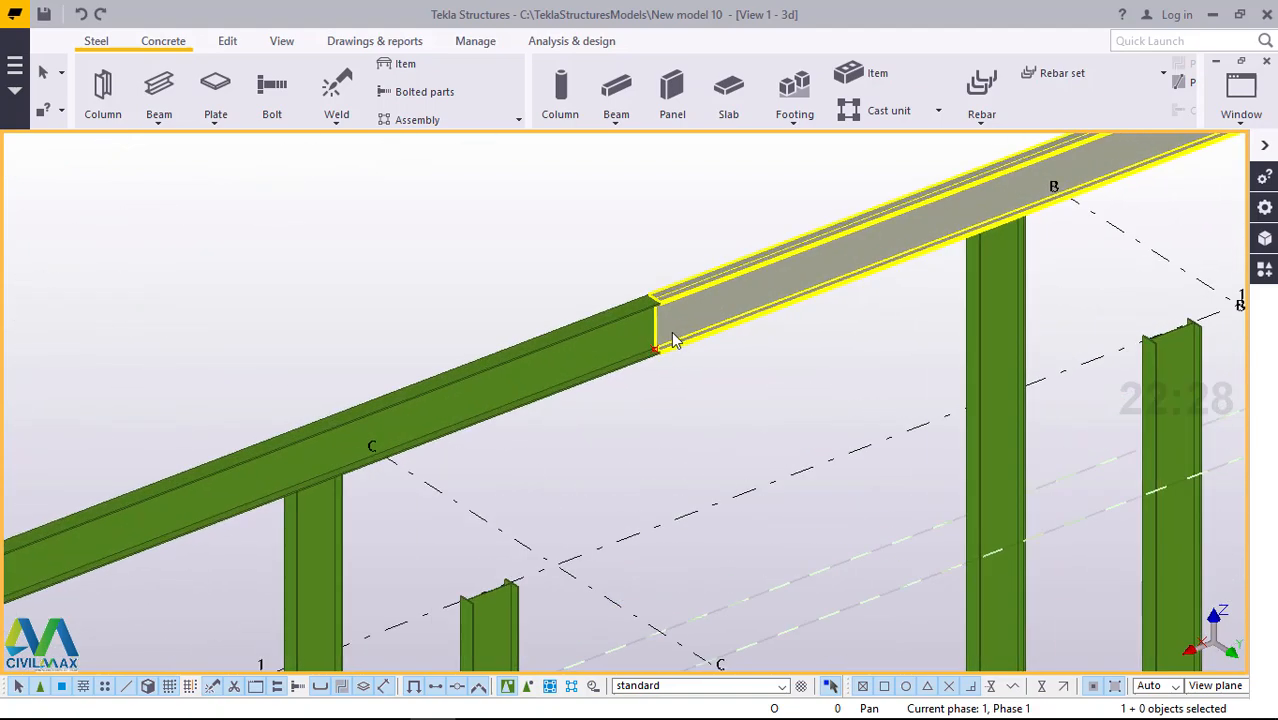
pyautogui.scroll(-6, 640, 342)
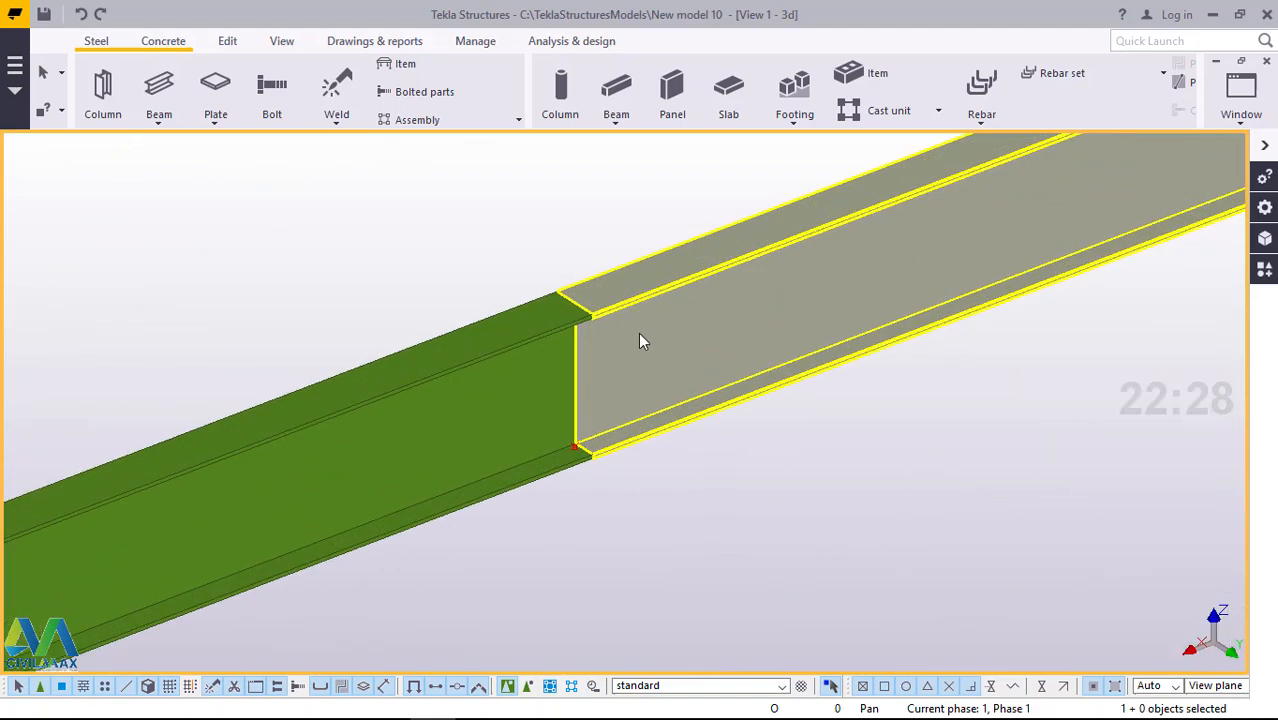
# - Search the component catalog for "join" and apply Joining plates (14) where the two beams meet between lines B and C
pyautogui.click(1265, 272)
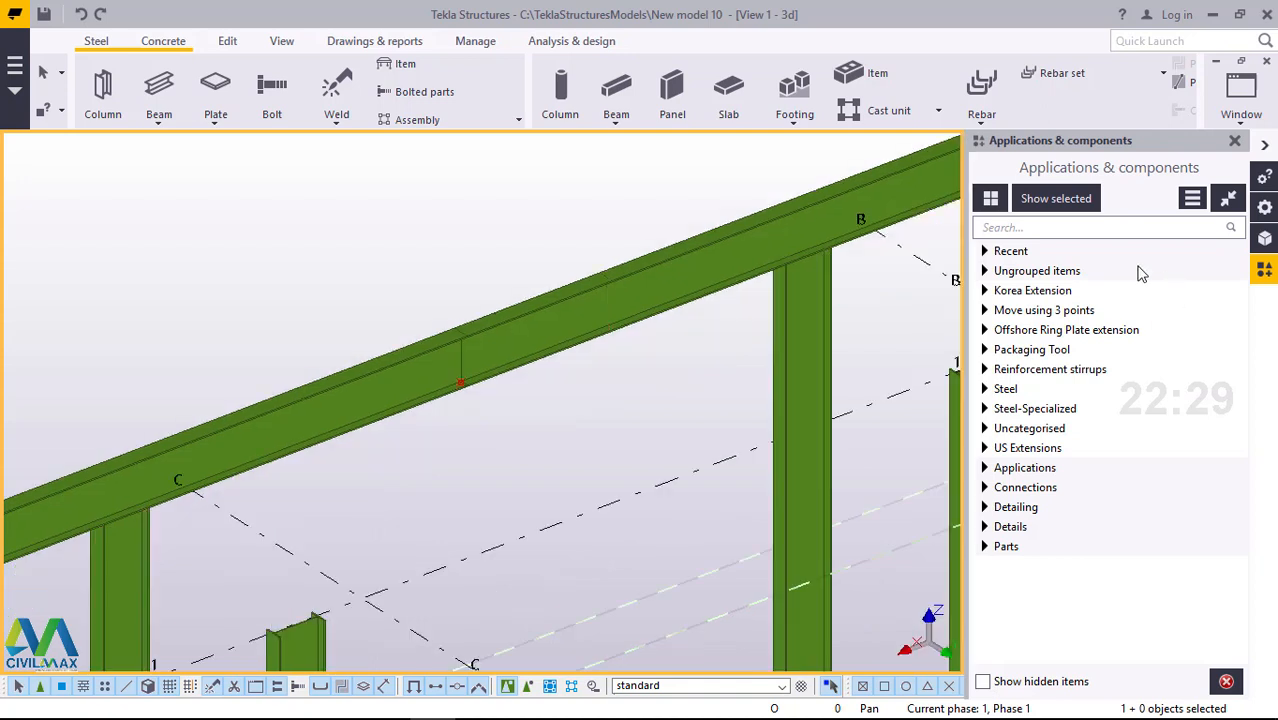
pyautogui.click(1040, 238)
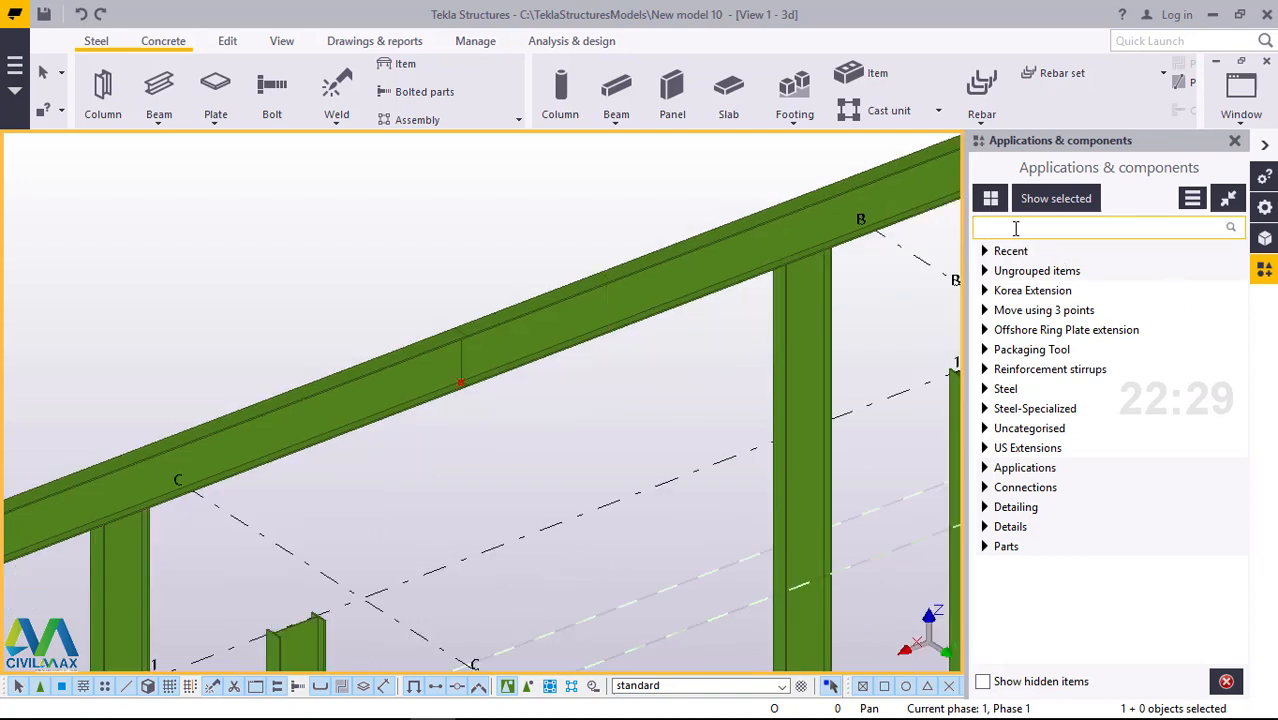
pyautogui.write('join')
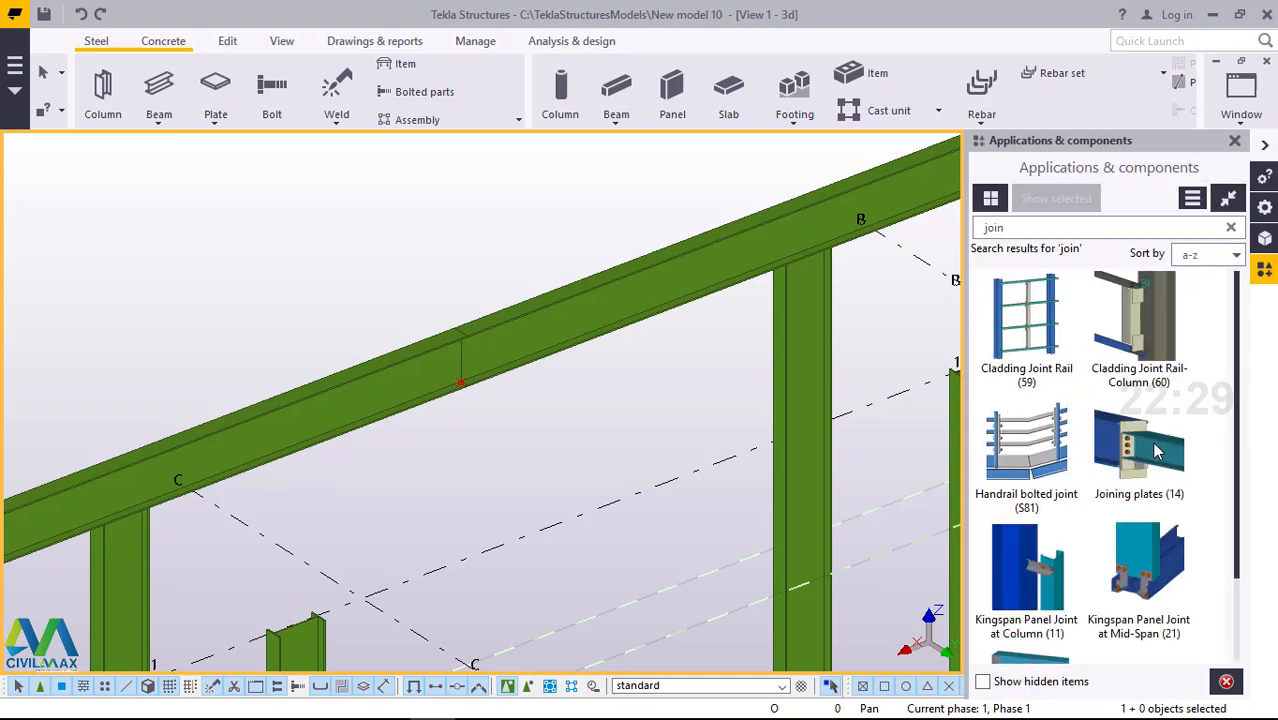
pyautogui.click(1155, 452)
pyautogui.scroll(5, 442, 350)
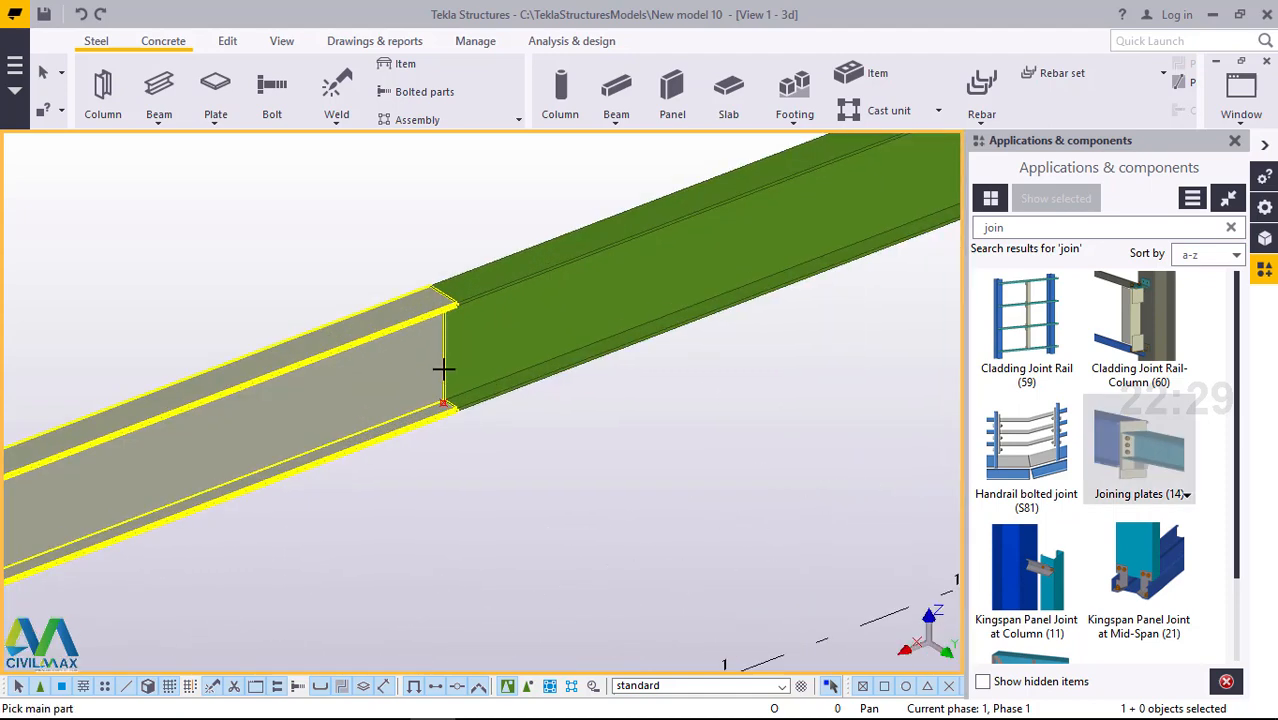
pyautogui.click(430, 364)
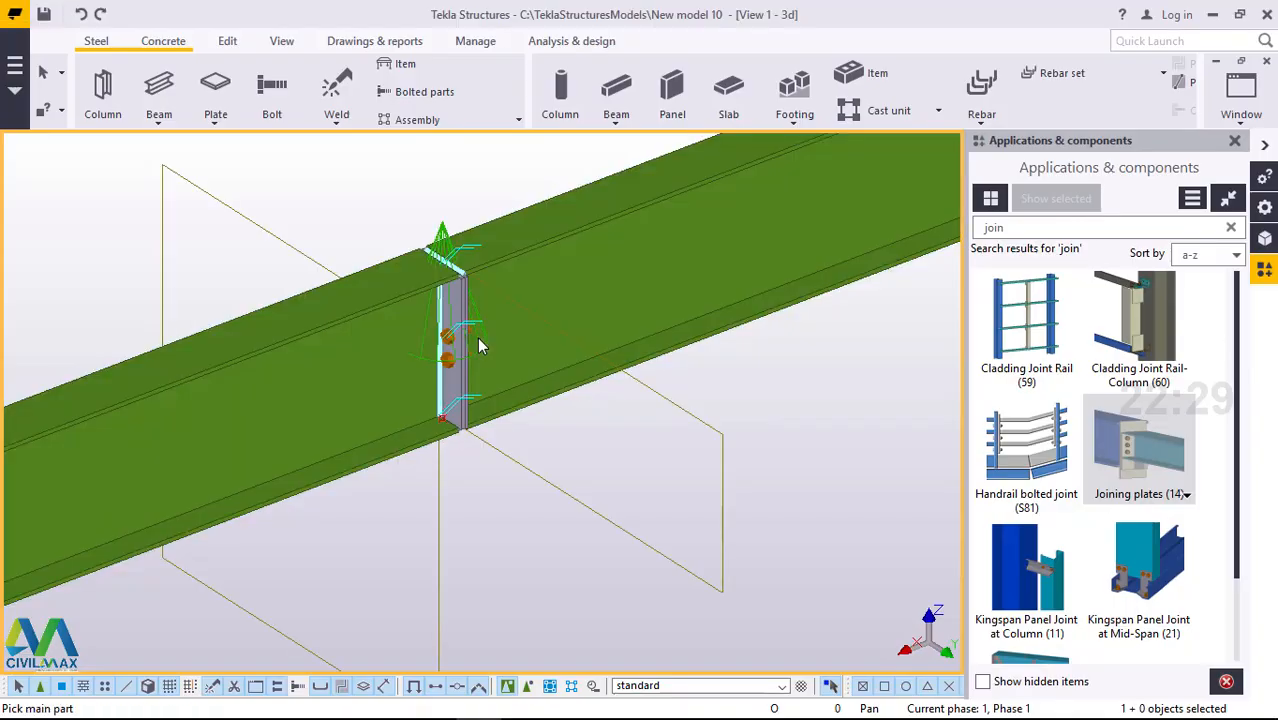
pyautogui.scroll(4, 465, 240)
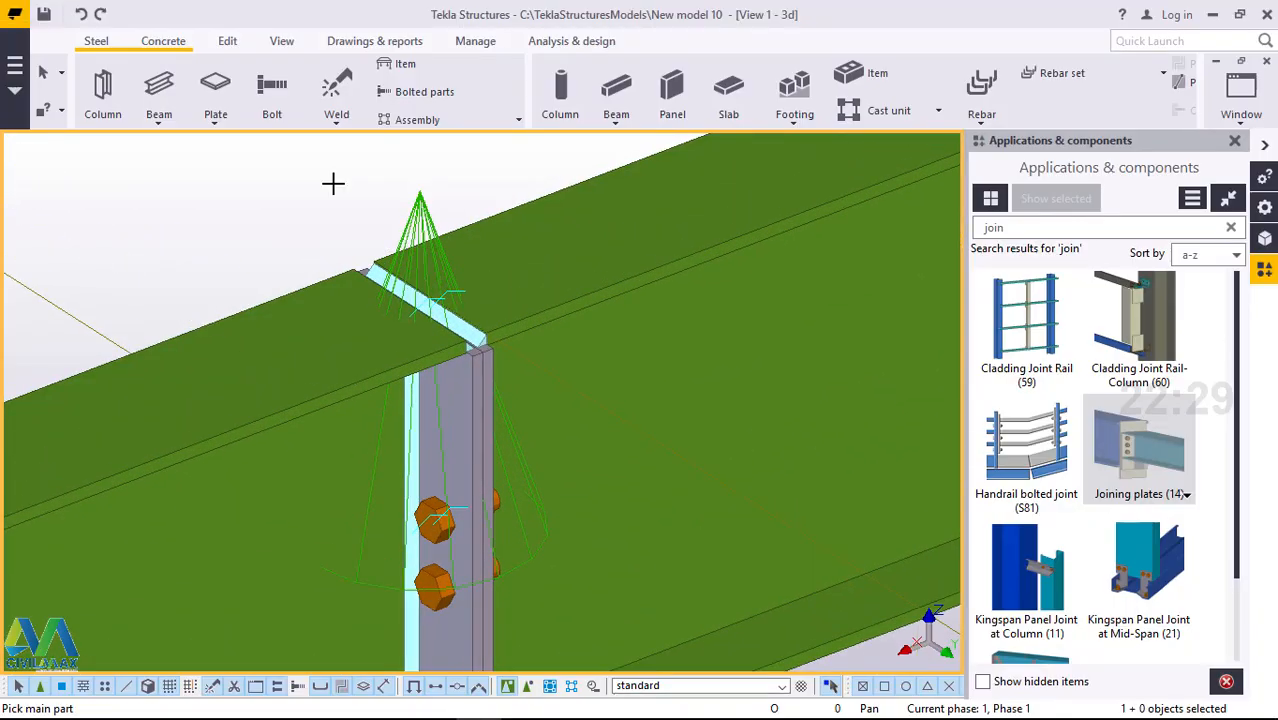
pyautogui.rightClick(388, 202)
pyautogui.click(388, 200)
pyautogui.scroll(-3, 465, 258)
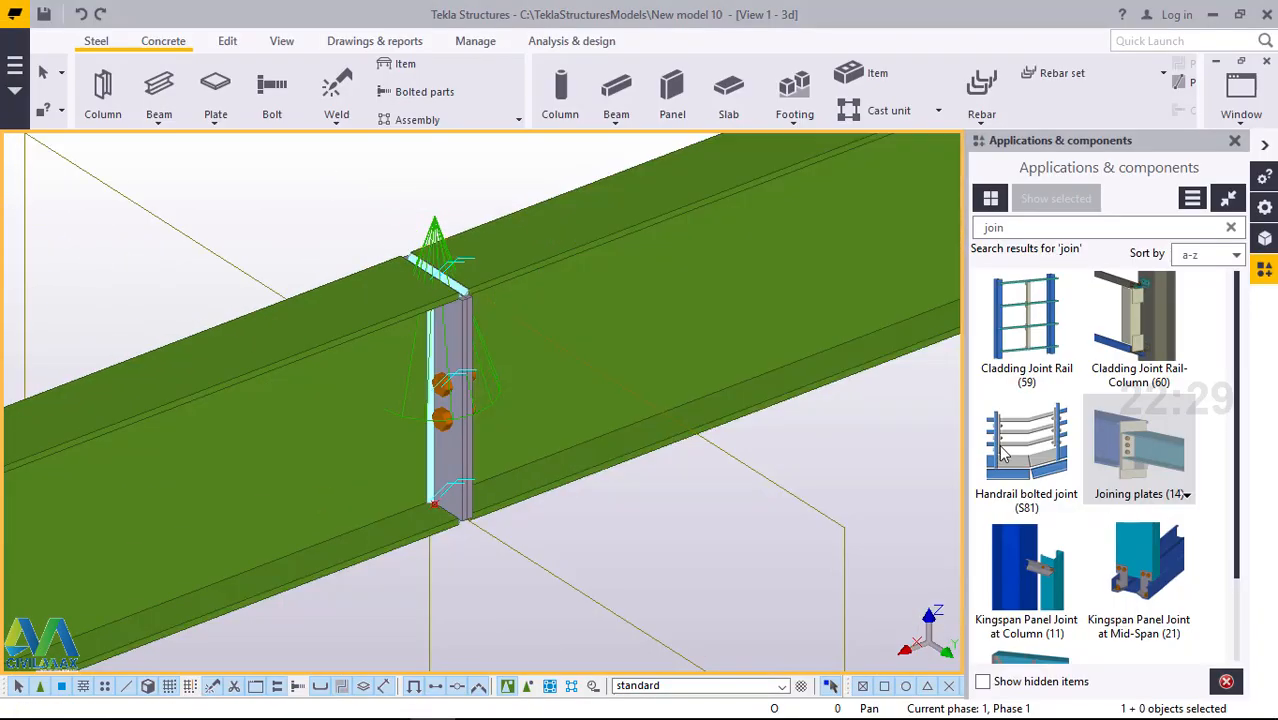
# - Open the properties of the Joining plates (14) connection between the beams and close the component catalog
pyautogui.scroll(4, 453, 423)
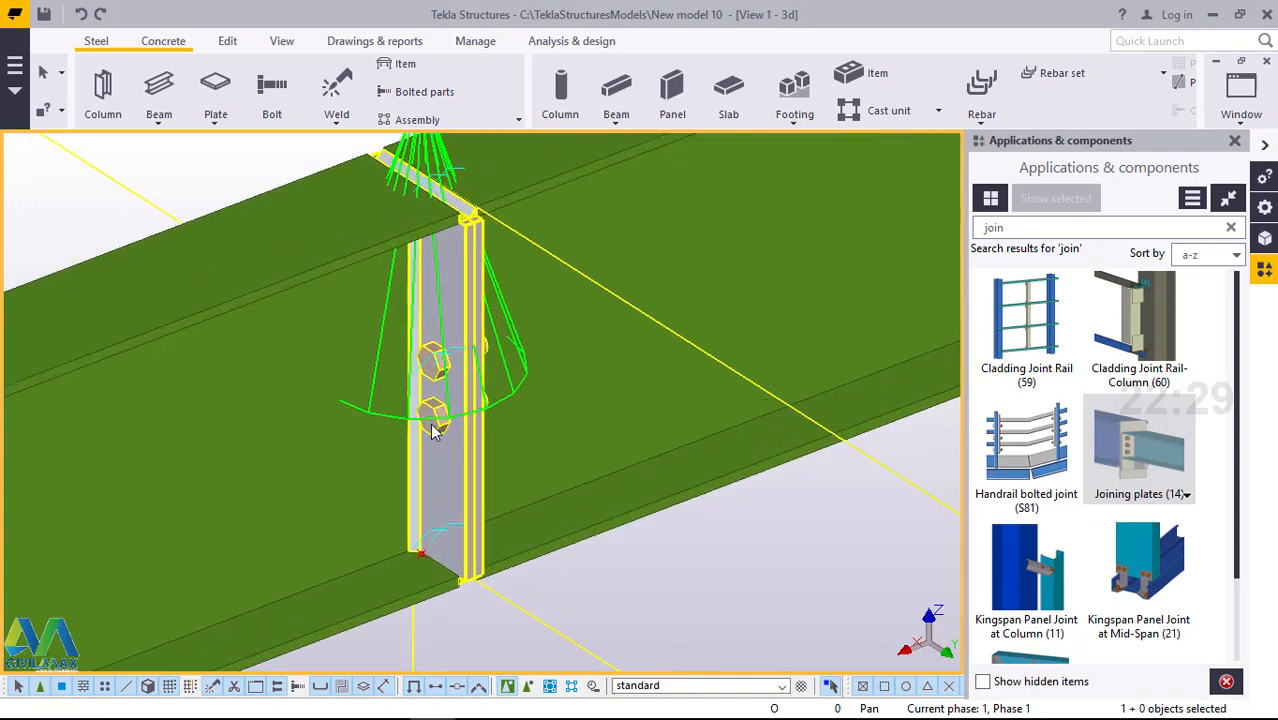
pyautogui.scroll(2, 449, 428)
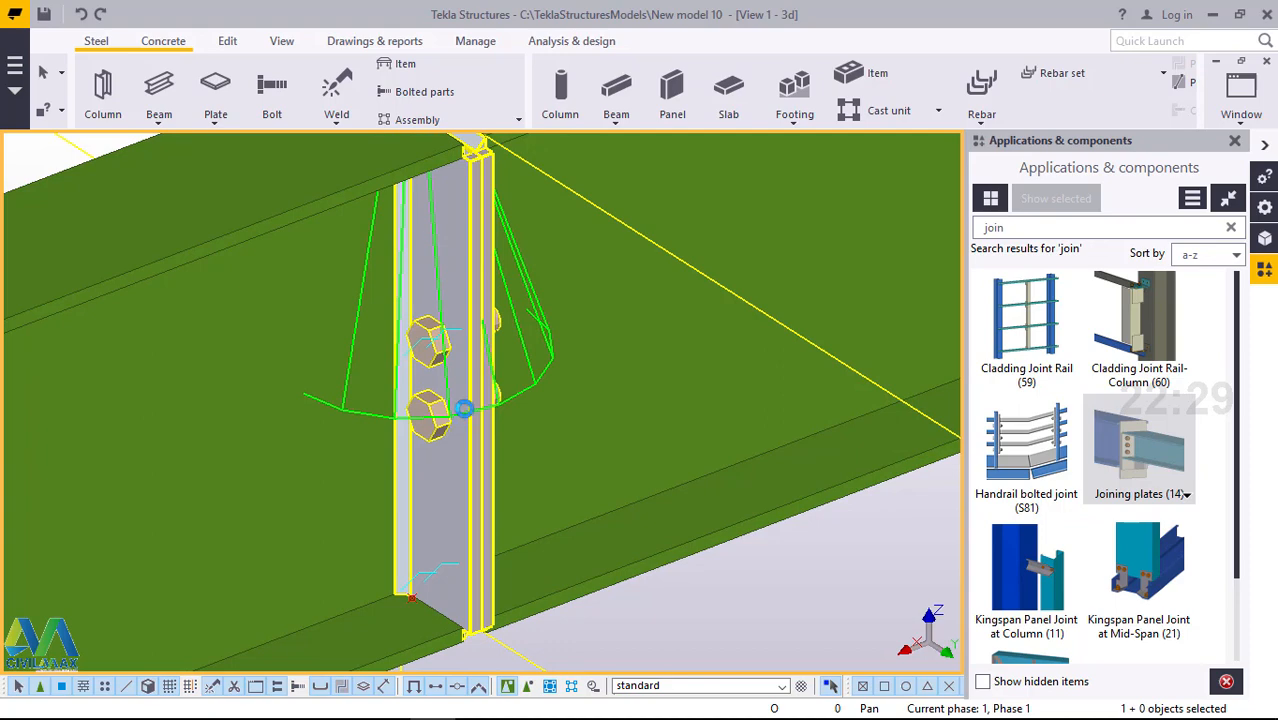
pyautogui.doubleClick(464, 408)
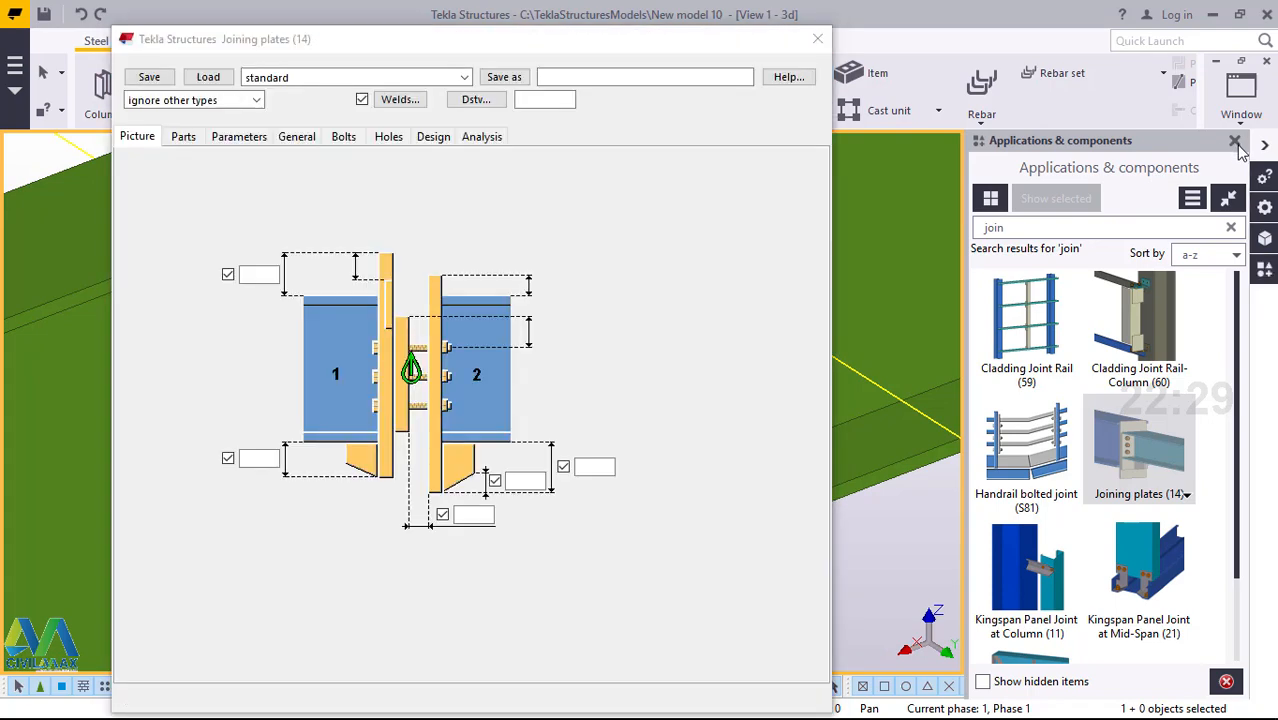
pyautogui.click(1237, 147)
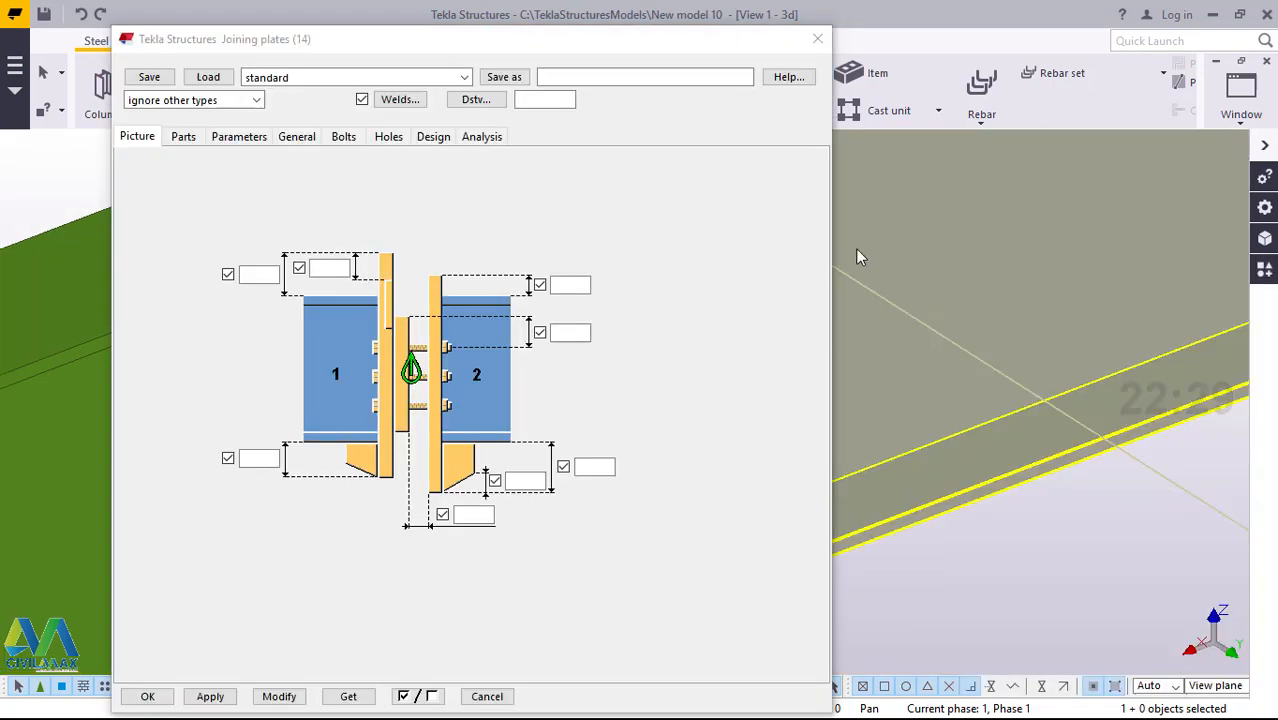
pyautogui.scroll(-5, 1066, 494)
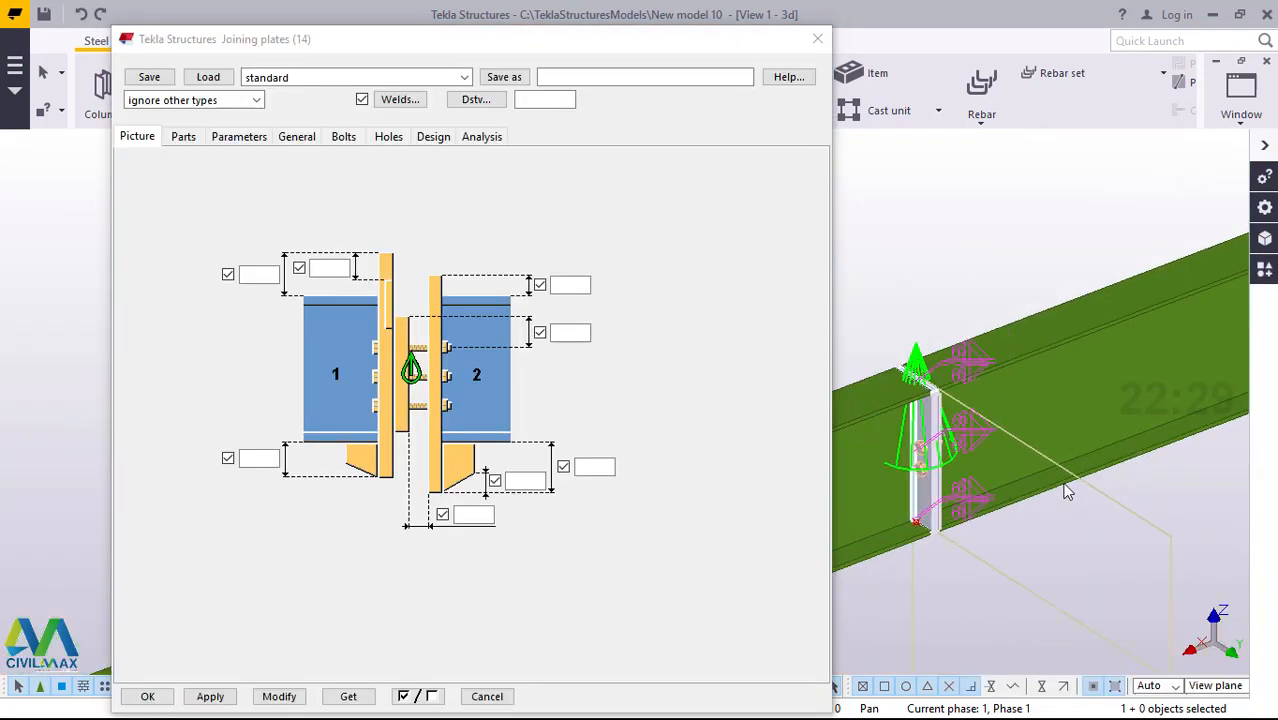
pyautogui.scroll(8, 1066, 494)
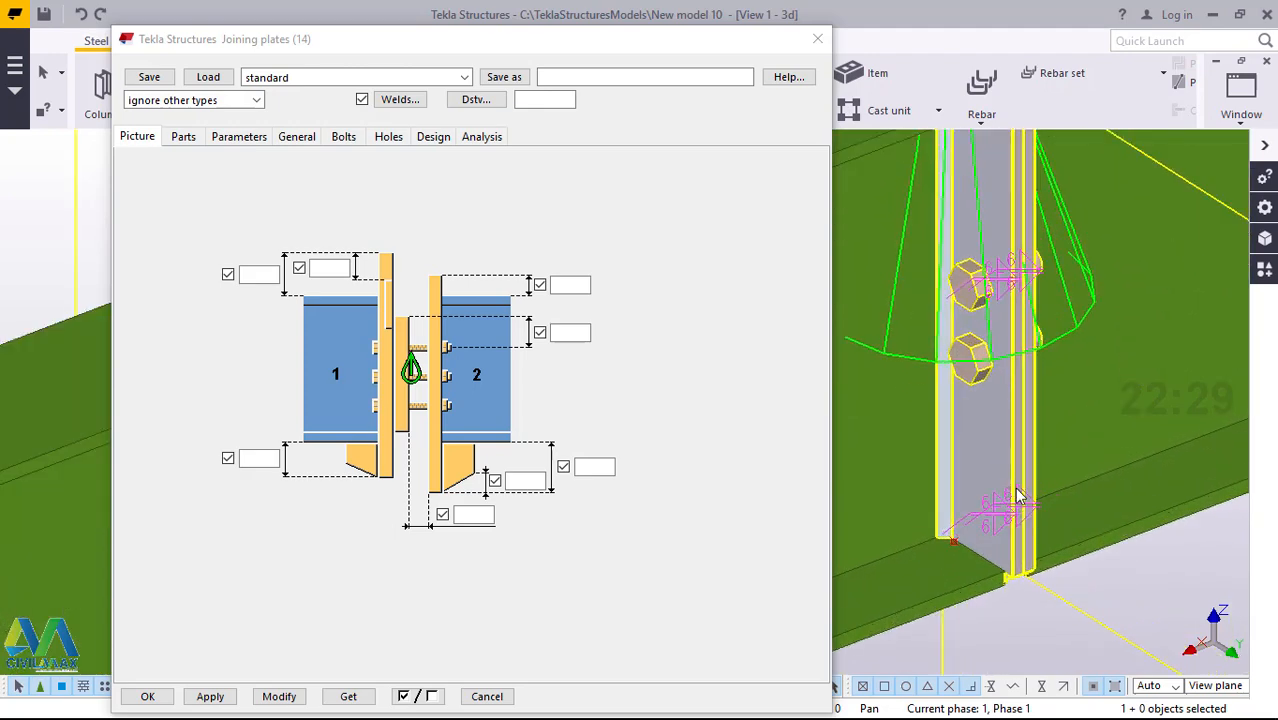
pyautogui.scroll(-2, 1018, 495)
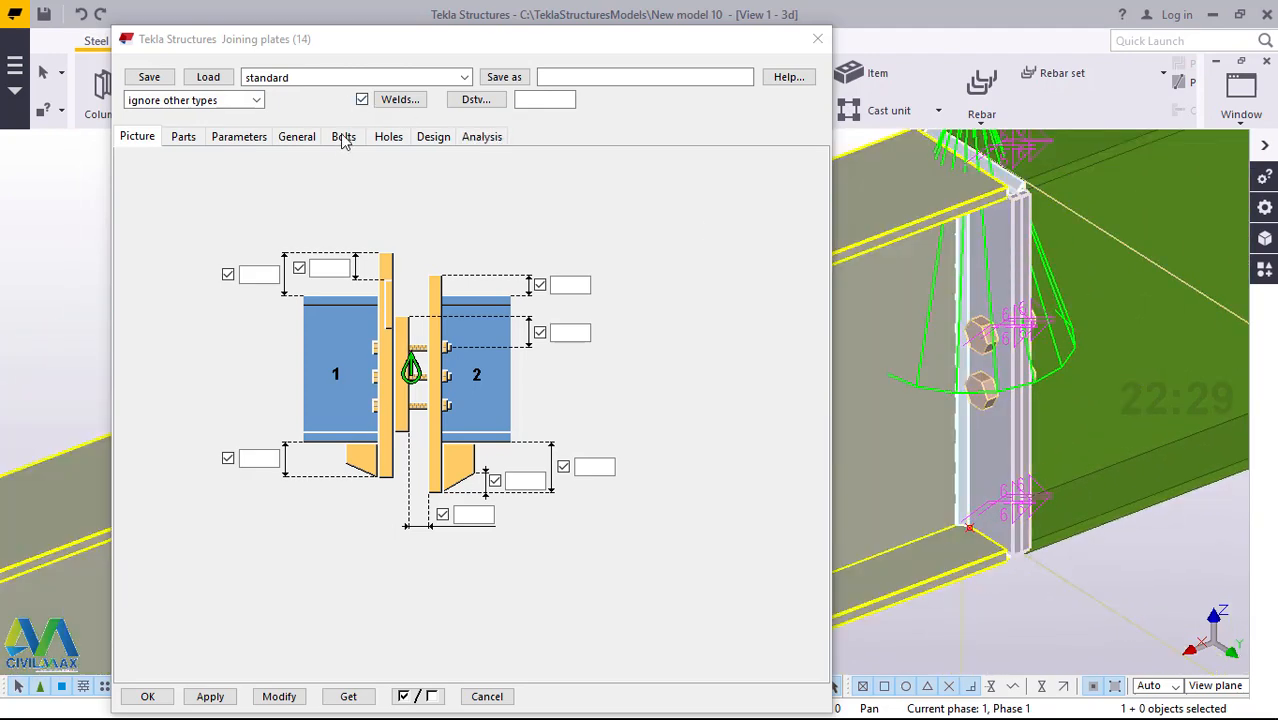
# - Set the connection's bolts to standard 8.8XOX and size 16, and include the first unticked part of the bolt assembly
pyautogui.click(343, 137)
pyautogui.click(330, 188)
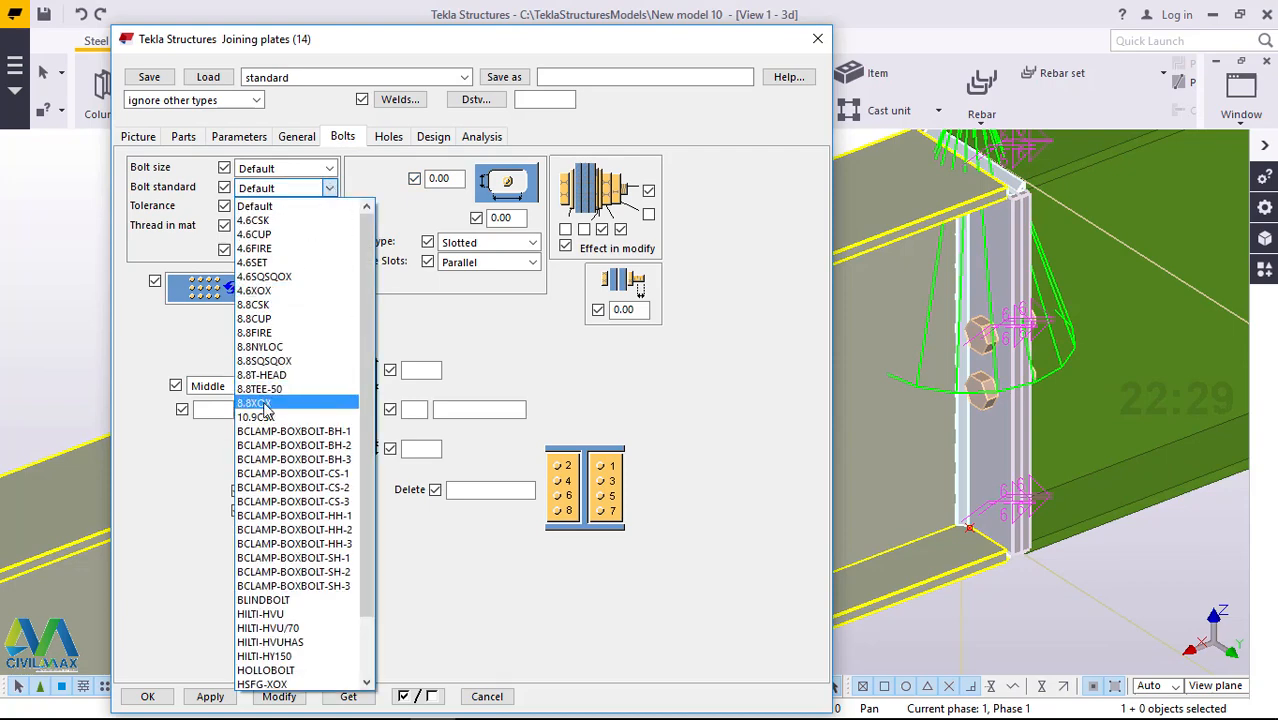
pyautogui.click(263, 403)
pyautogui.click(329, 169)
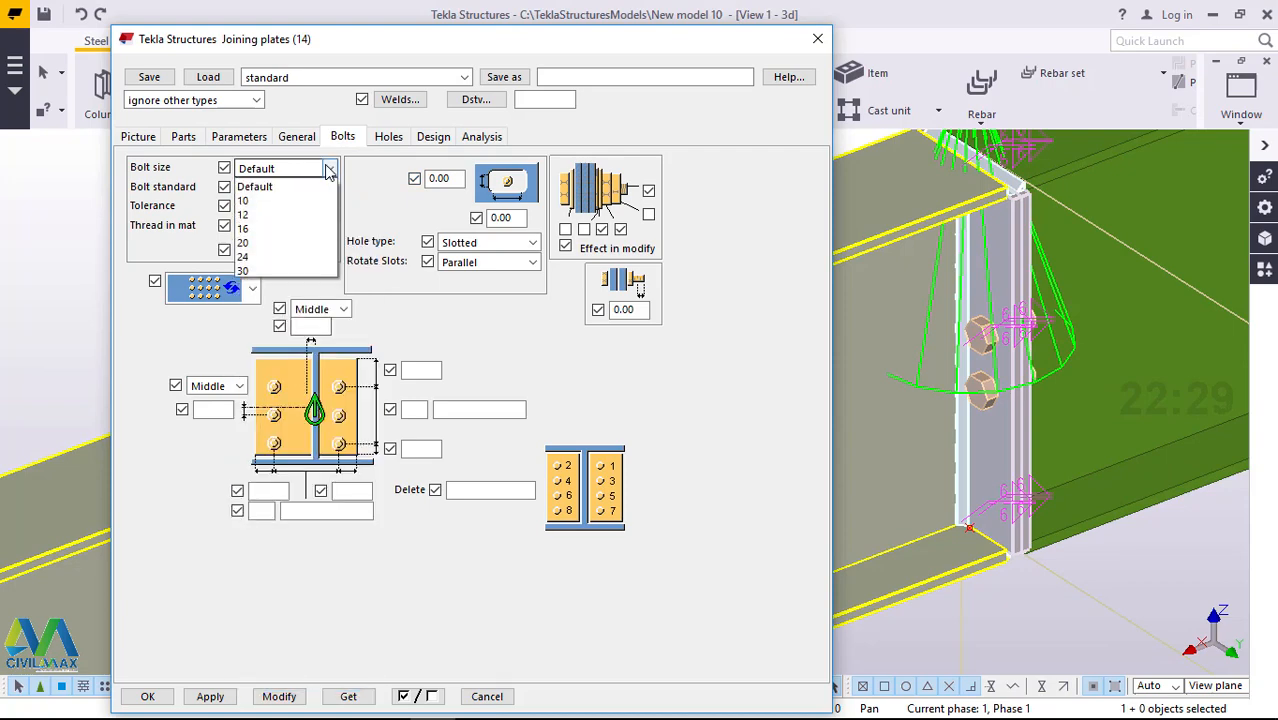
pyautogui.click(262, 229)
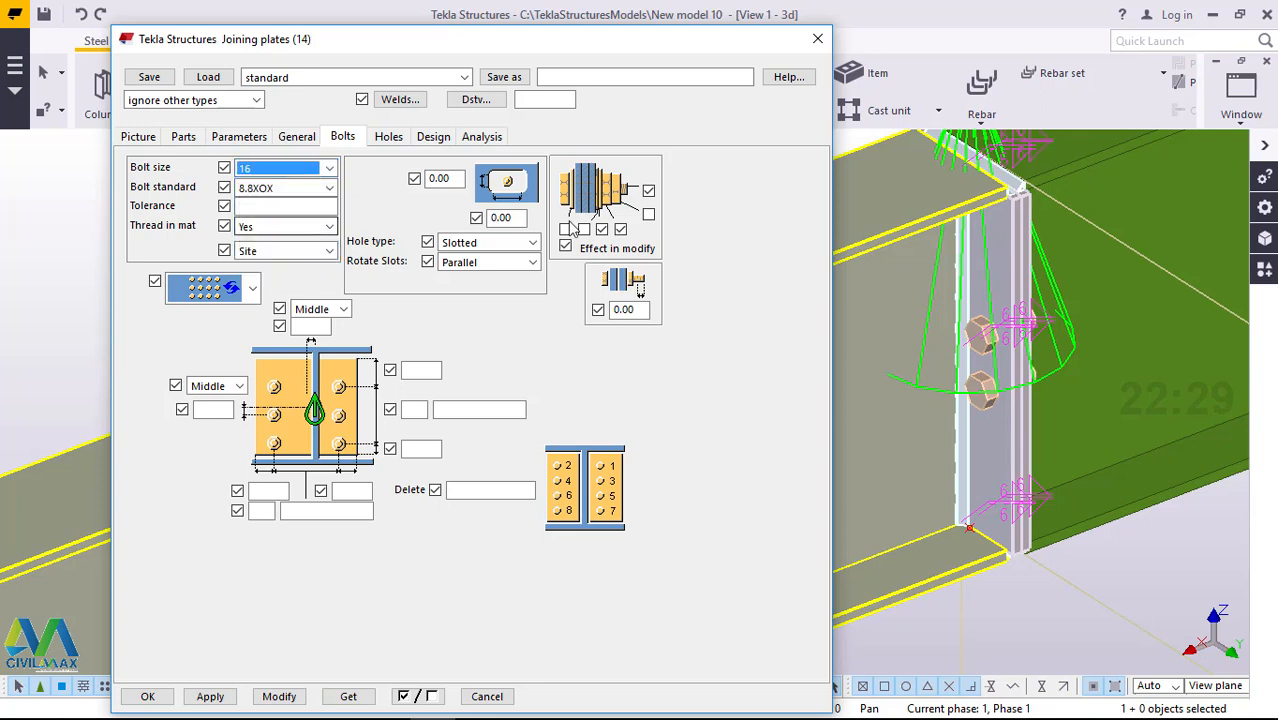
pyautogui.click(566, 230)
# - Set 3 bolt rows at 120 mm spacing with 100 mm upper and lower edge distances, and modify the connection with these values
pyautogui.click(415, 409)
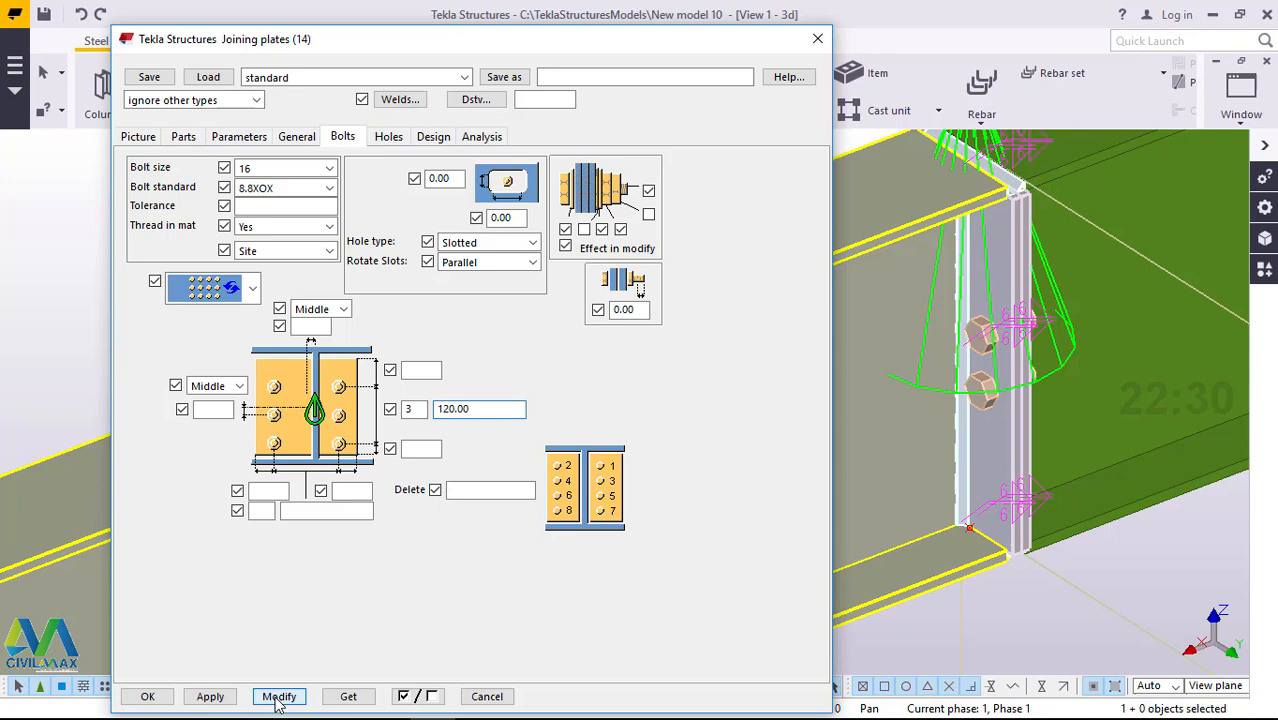
pyautogui.click(278, 697)
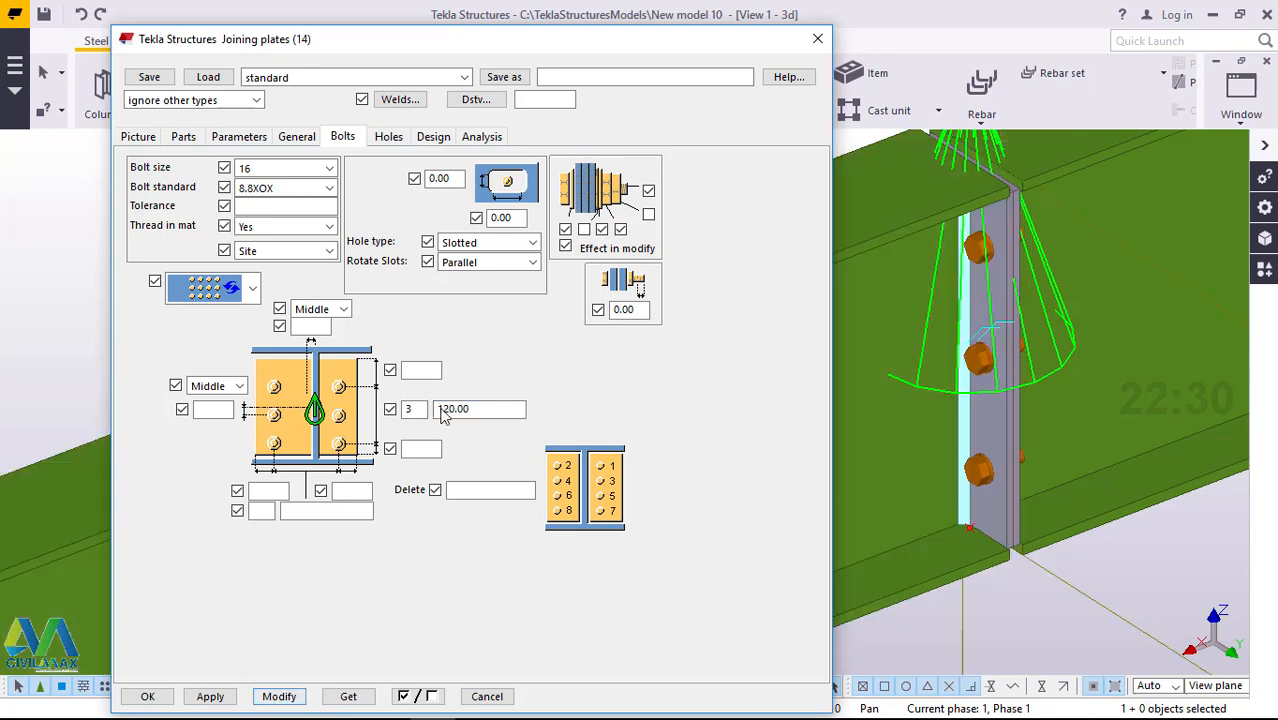
pyautogui.click(408, 371)
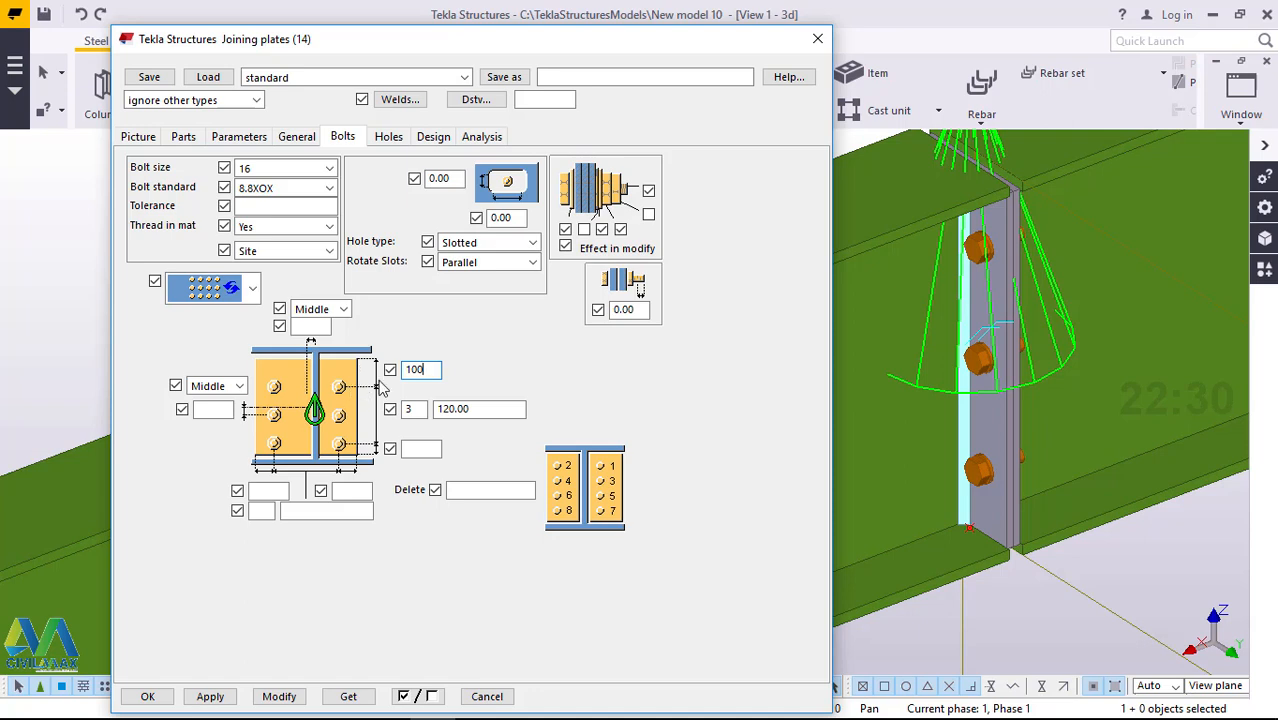
pyautogui.click(424, 449)
pyautogui.write('100')
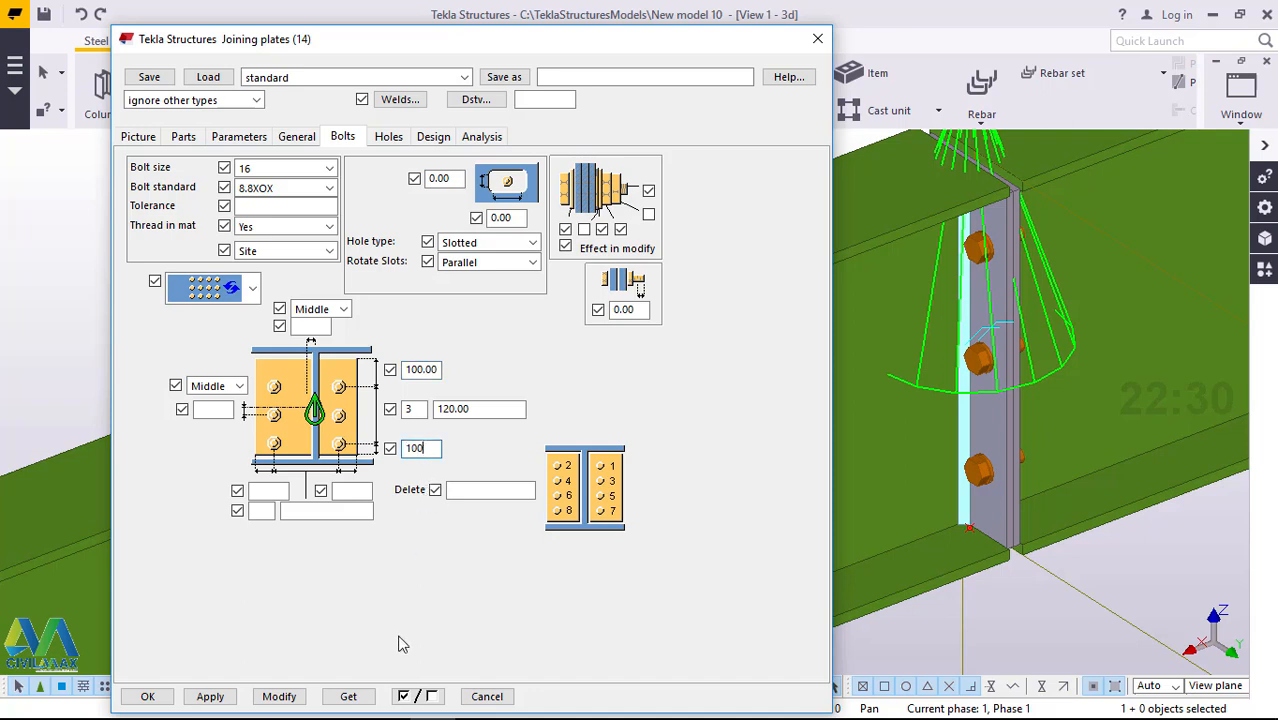
pyautogui.click(278, 700)
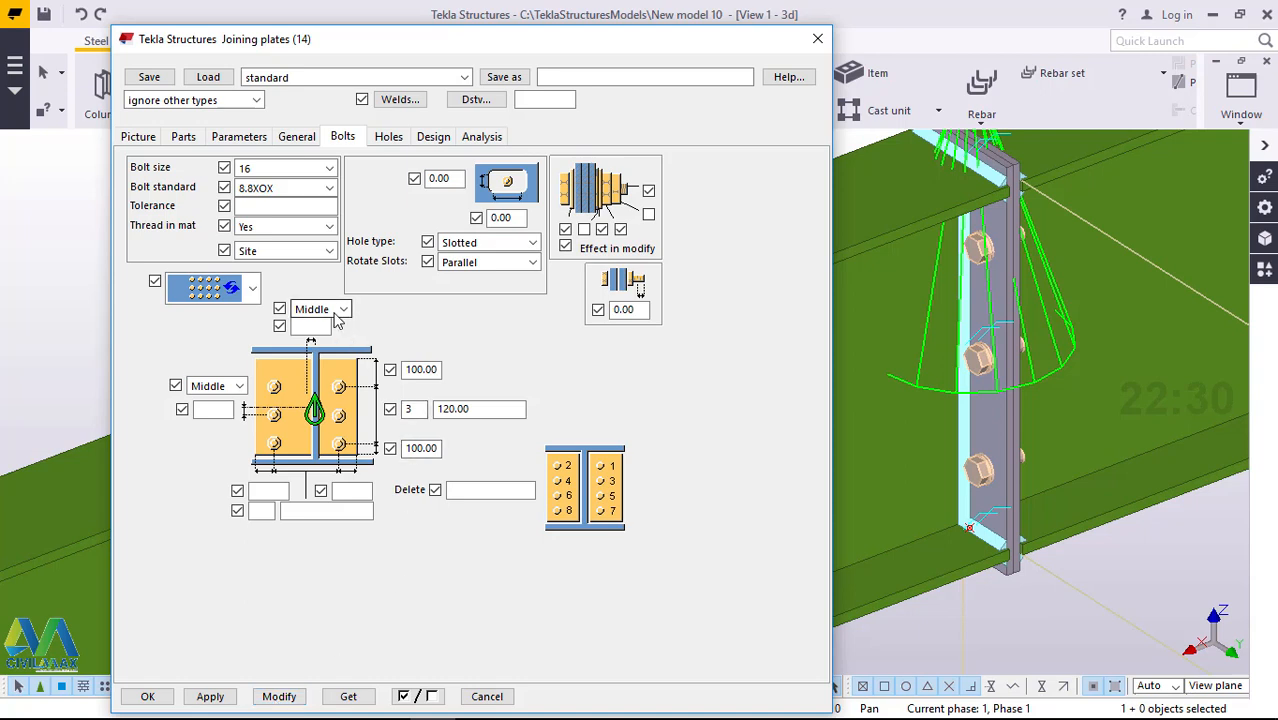
# - Set the secondary end plate's thickness to 16 mm, modify the joining-plates connection with it, and accept the connection properties
pyautogui.click(183, 140)
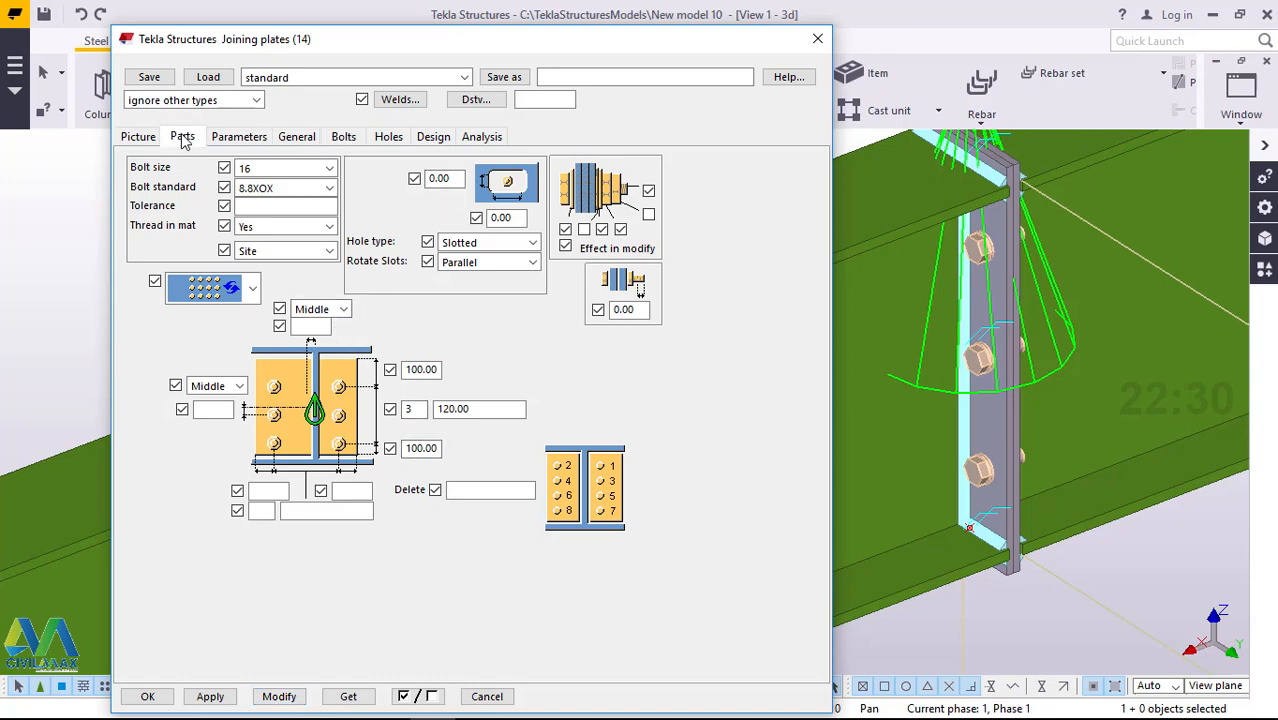
pyautogui.click(252, 181)
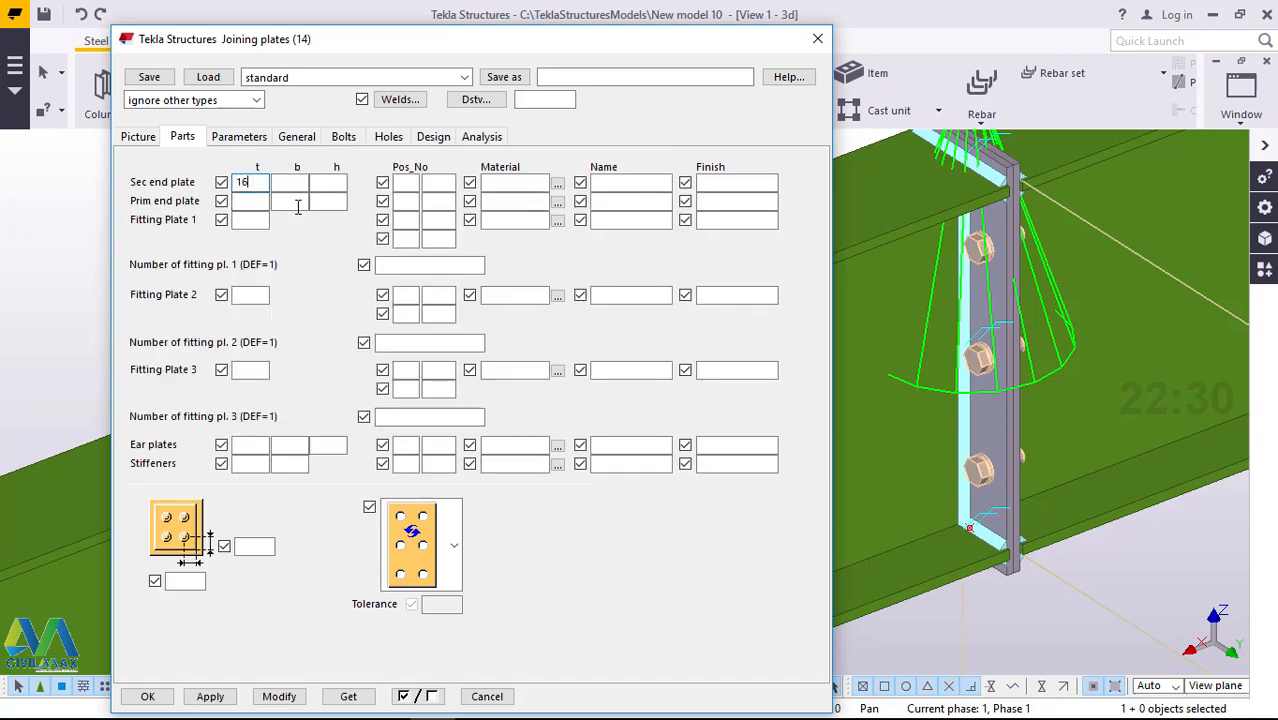
pyautogui.write('16')
pyautogui.click(280, 700)
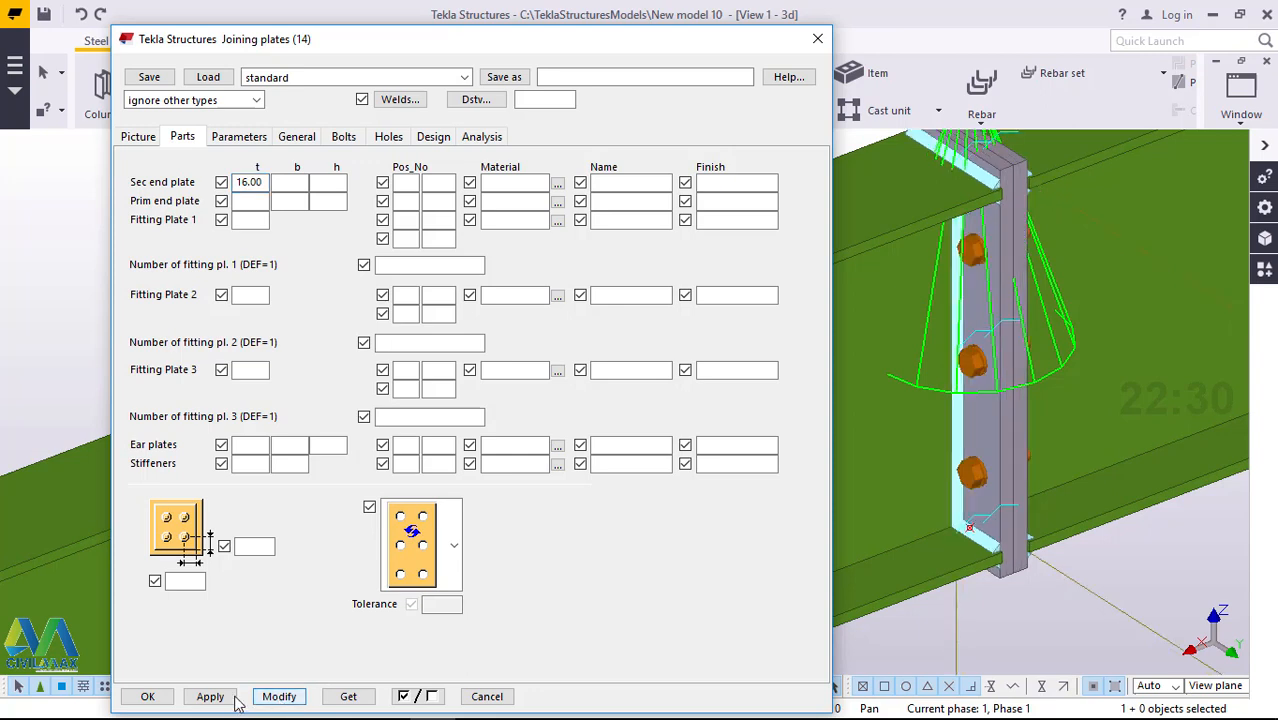
pyautogui.click(202, 699)
pyautogui.click(160, 697)
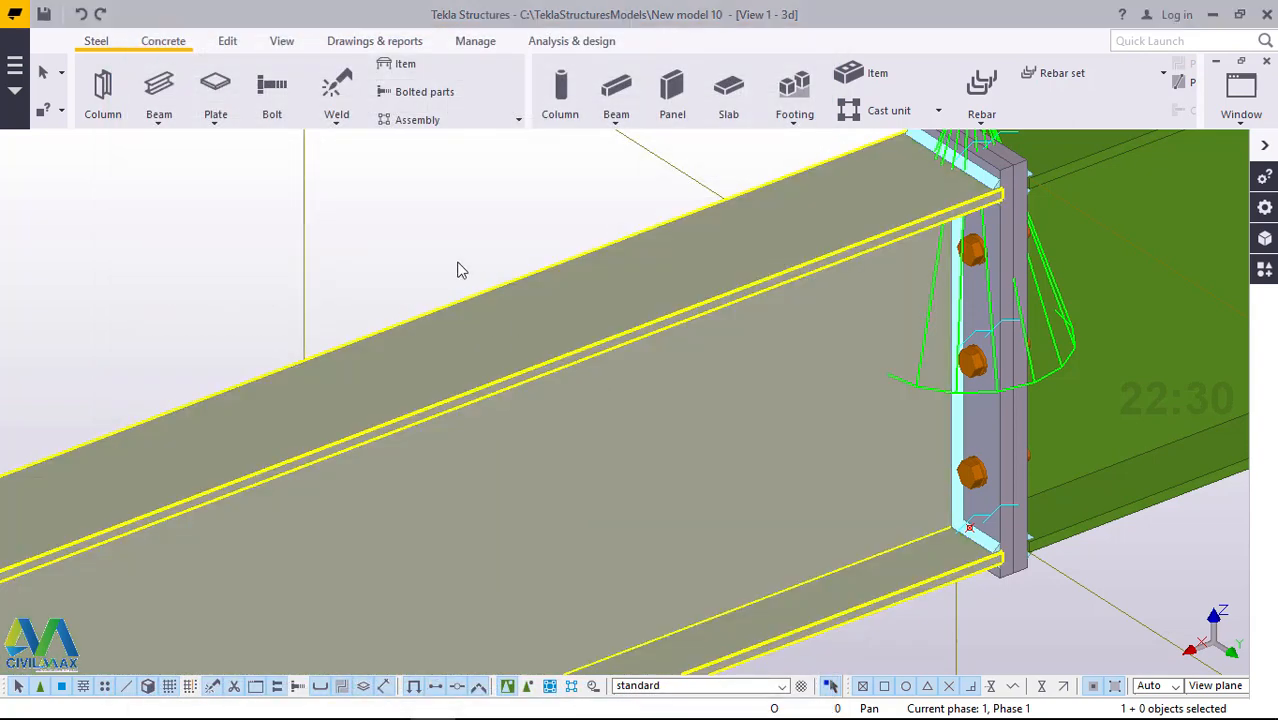
# - Redraw the view and examine the joining-plates connection between lines B and C, up close and within the whole beam line
pyautogui.scroll(-8, 434, 361)
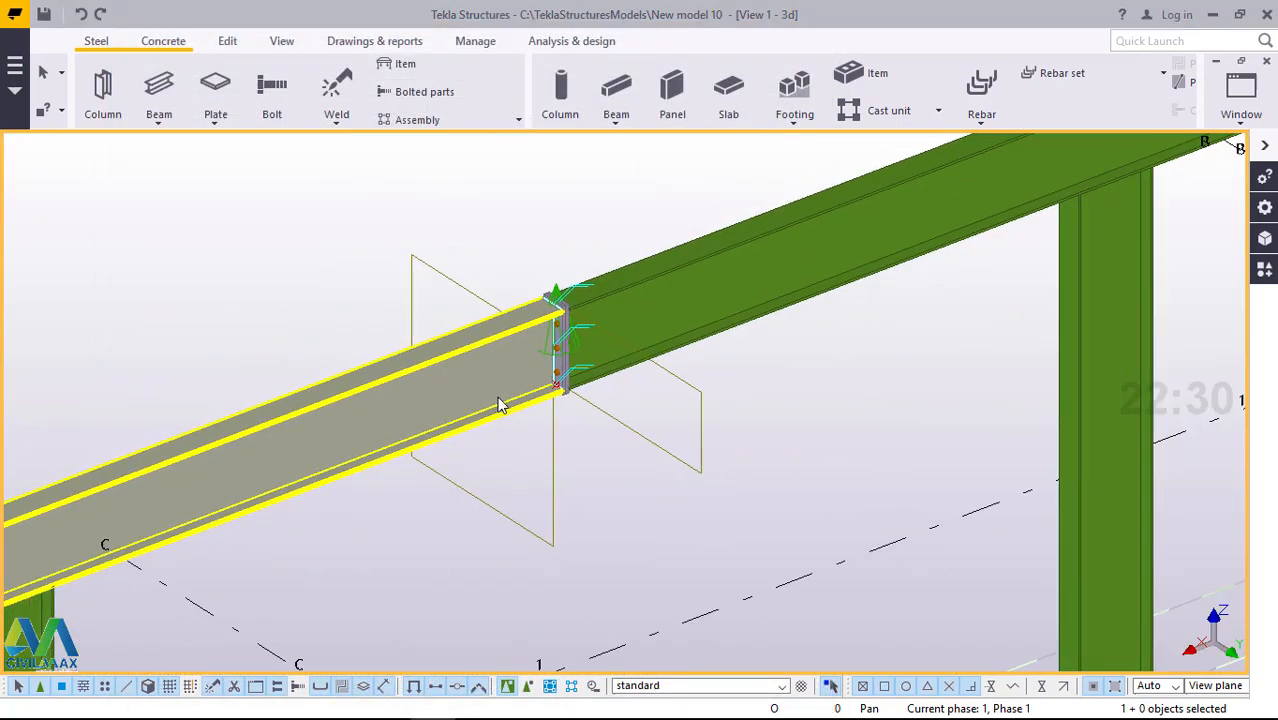
pyautogui.scroll(3, 527, 380)
pyautogui.rightClick(479, 181)
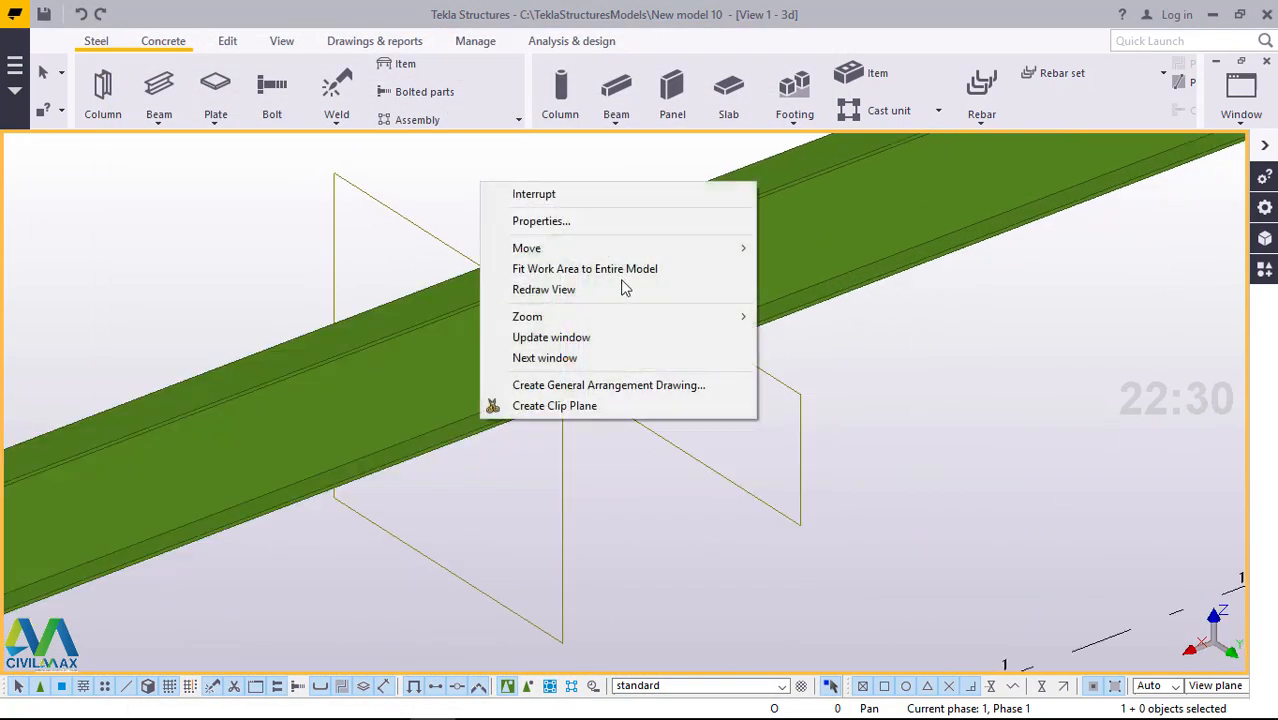
pyautogui.click(574, 292)
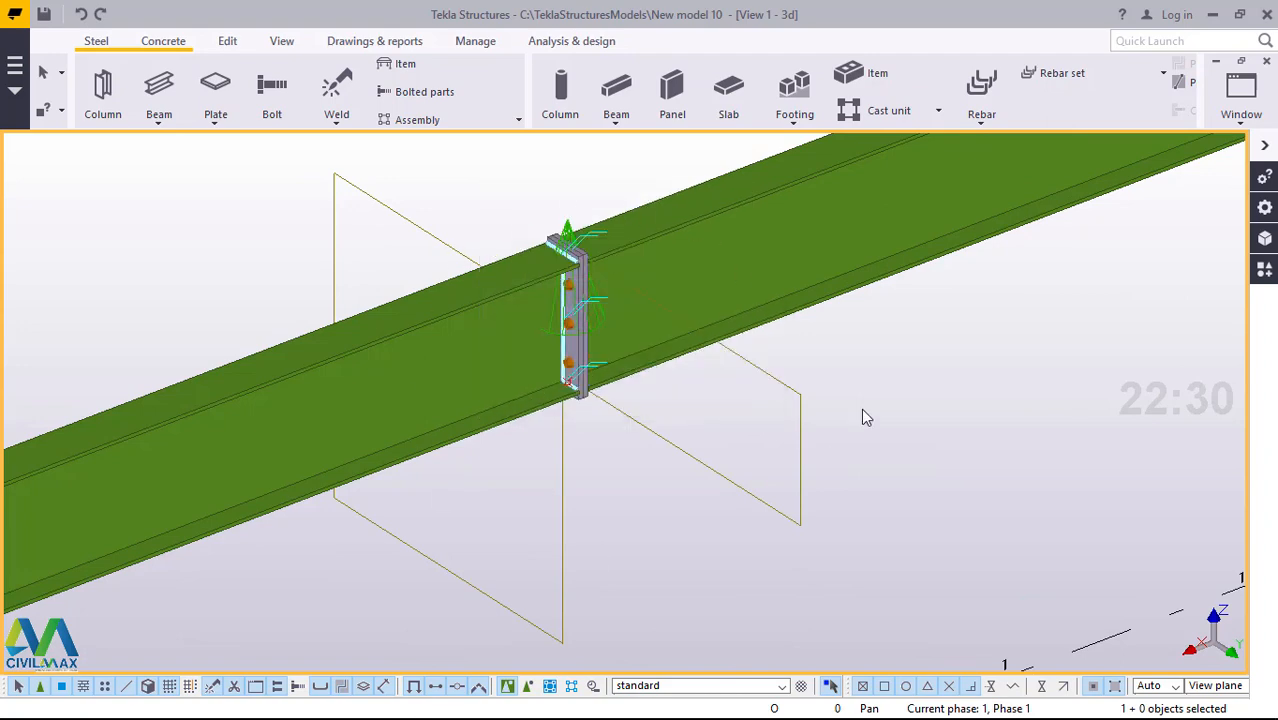
pyautogui.scroll(1, 631, 240)
pyautogui.keyDown('ctrl'); pyautogui.moveTo(556, 281); pyautogui.dragTo(568, 371, button='middle'); pyautogui.keyUp('ctrl')
pyautogui.scroll(4, 553, 367)
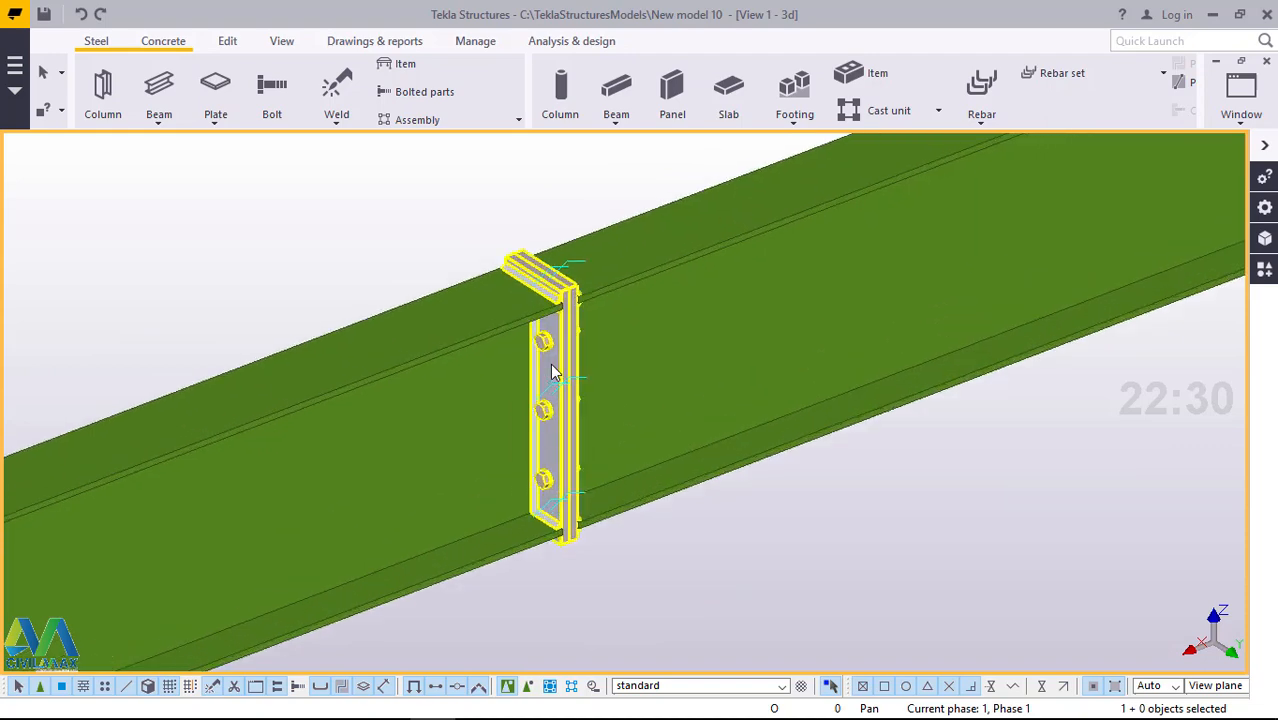
pyautogui.scroll(-6, 570, 370)
pyautogui.scroll(-8, 630, 393)
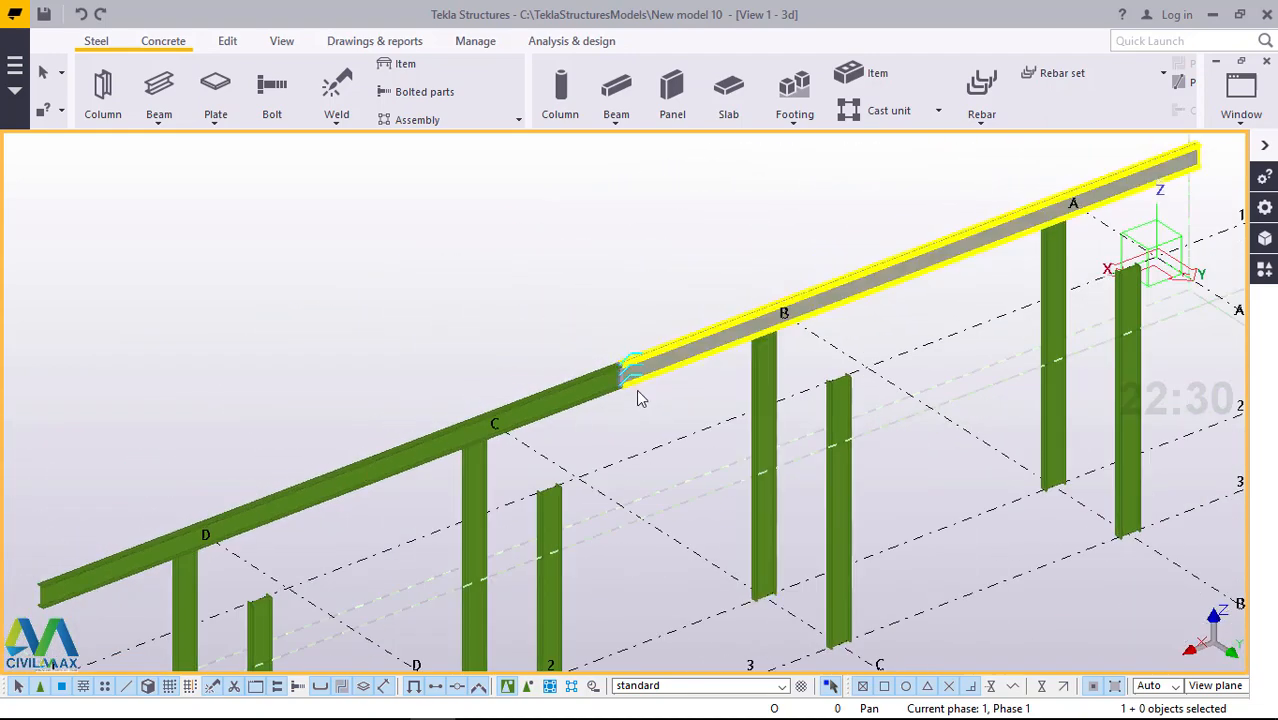
pyautogui.scroll(-3, 693, 348)
pyautogui.scroll(3, 683, 353)
pyautogui.scroll(4, 683, 353)
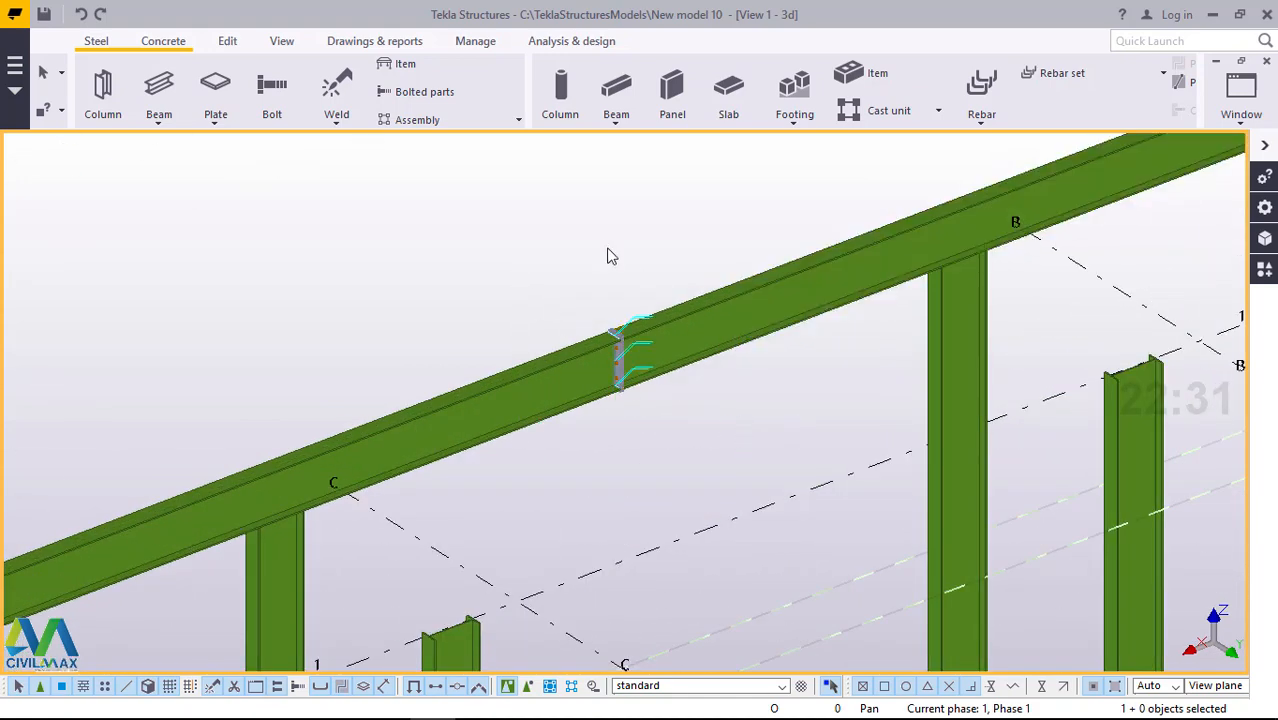
# - Copy the two beams with their joining-plates connection 2000 mm across, from grid line 2 to grid line 3
pyautogui.scroll(-3, 652, 300)
pyautogui.scroll(4, 655, 342)
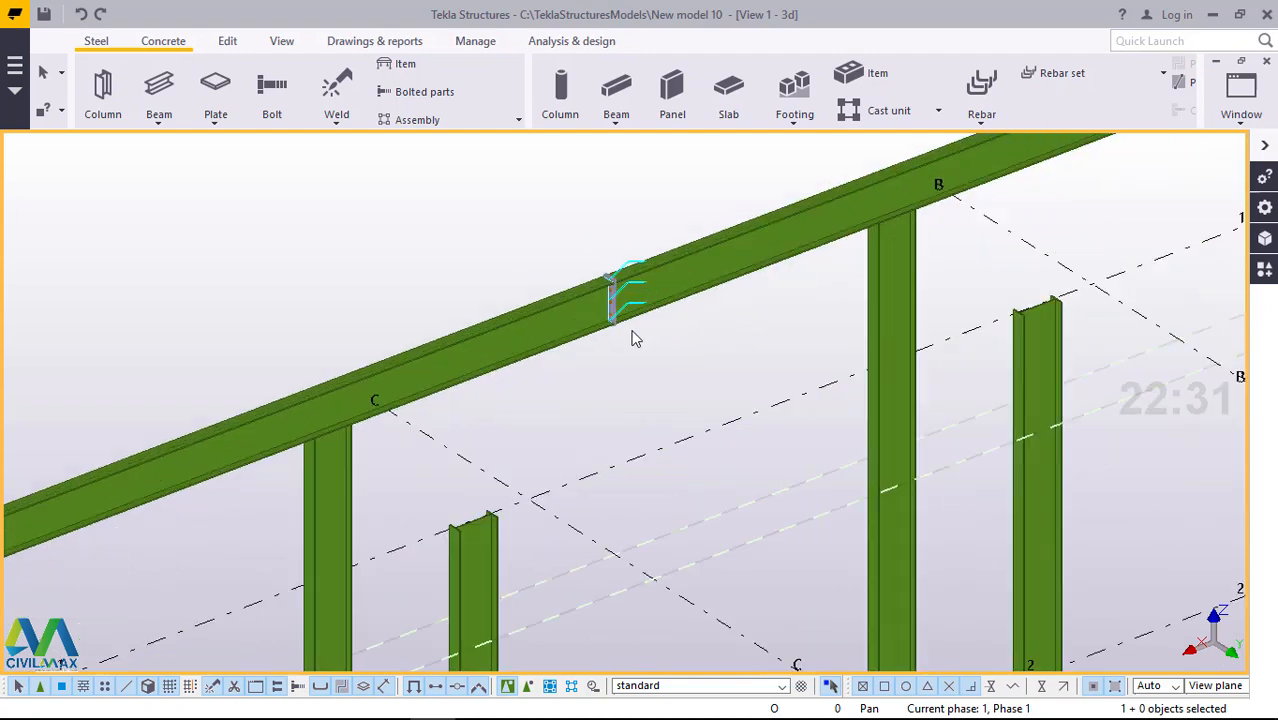
pyautogui.scroll(-2, 646, 378)
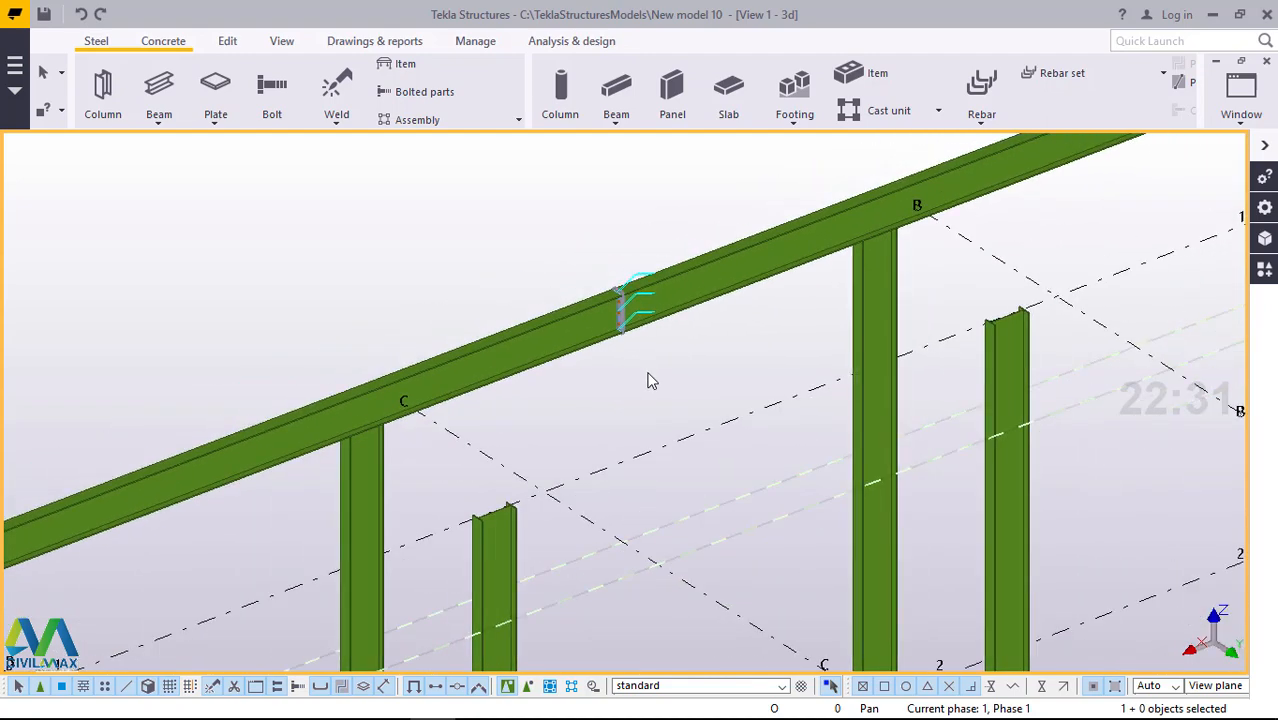
pyautogui.moveTo(702, 371); pyautogui.dragTo(580, 272)
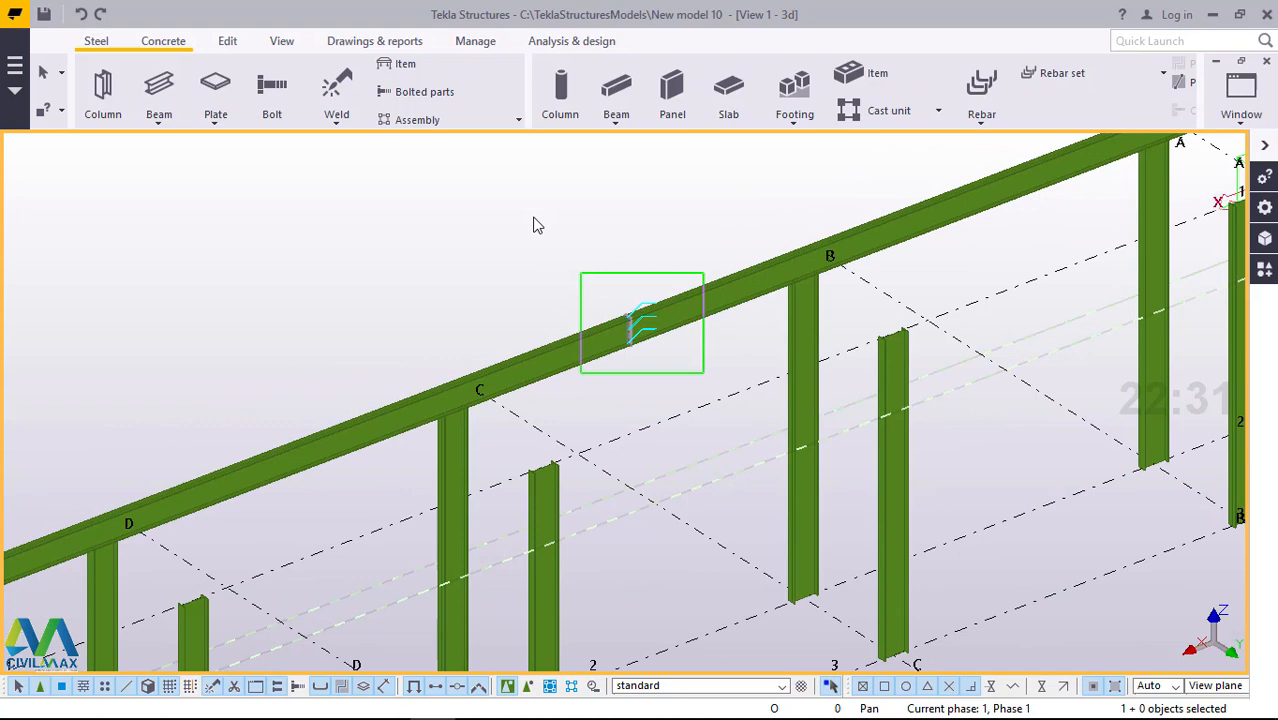
pyautogui.rightClick(436, 207)
pyautogui.click(488, 245)
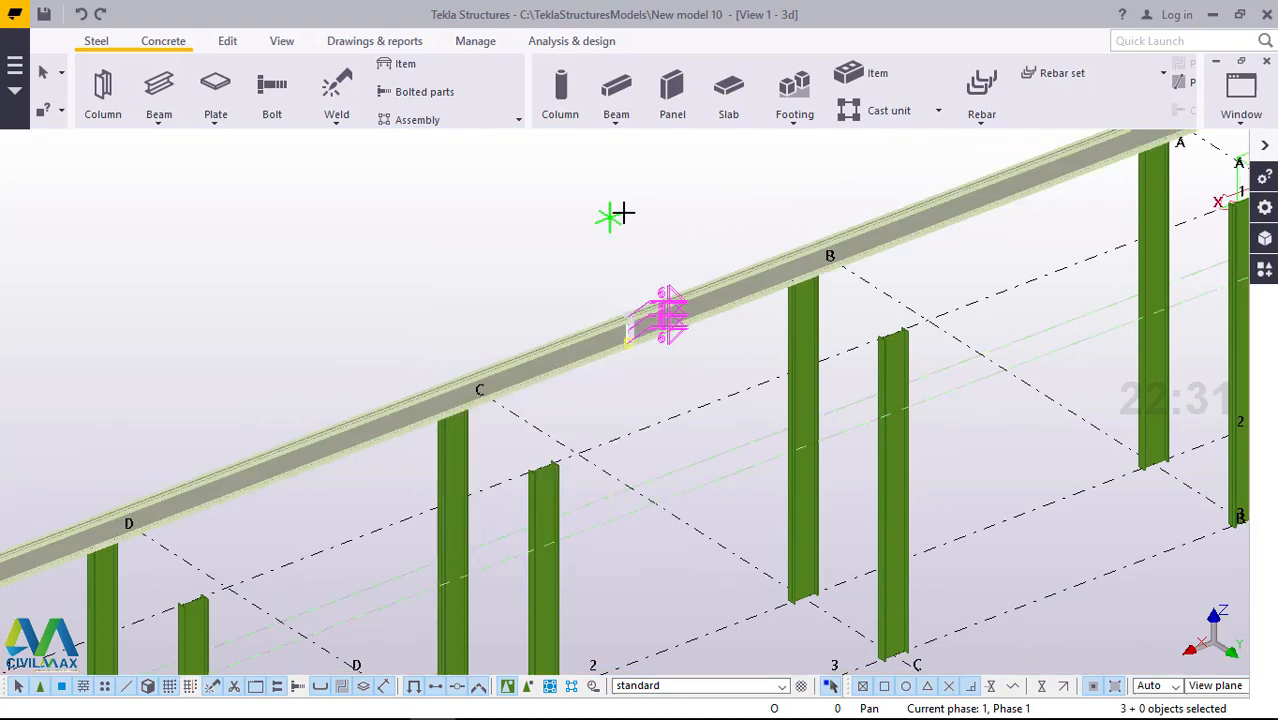
pyautogui.scroll(-2, 625, 212)
pyautogui.scroll(-1, 648, 508)
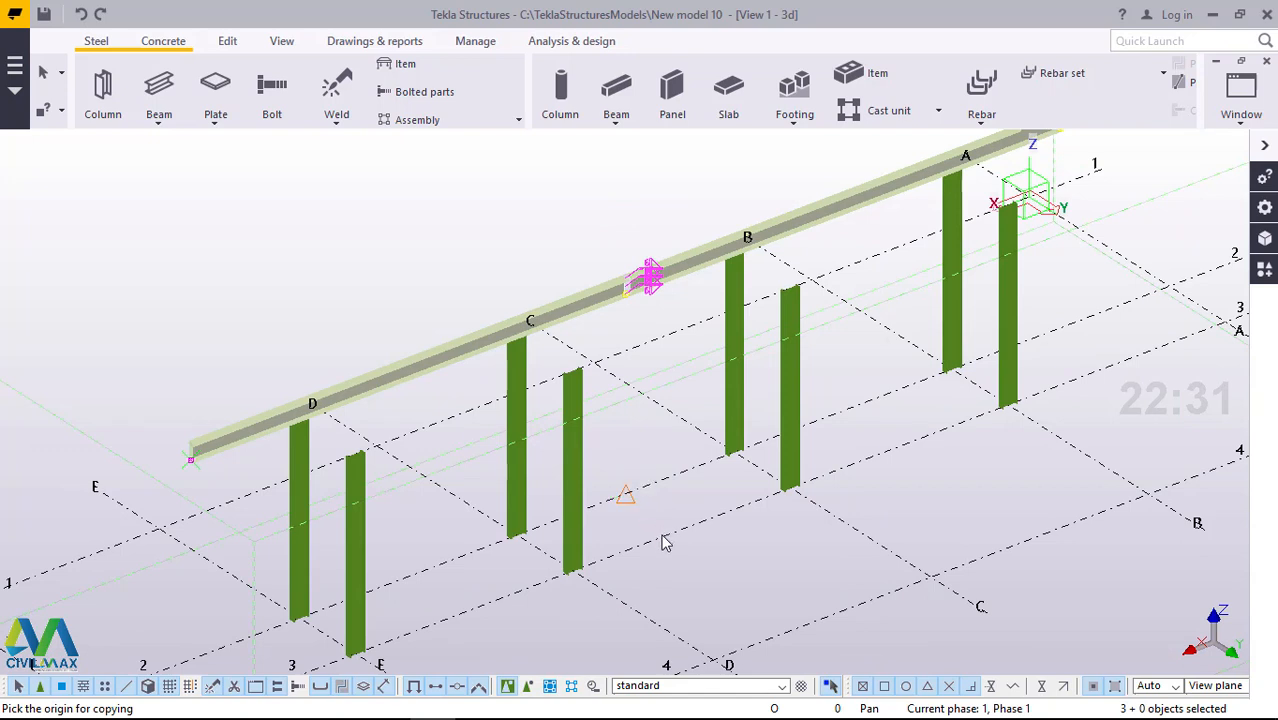
pyautogui.click(625, 496)
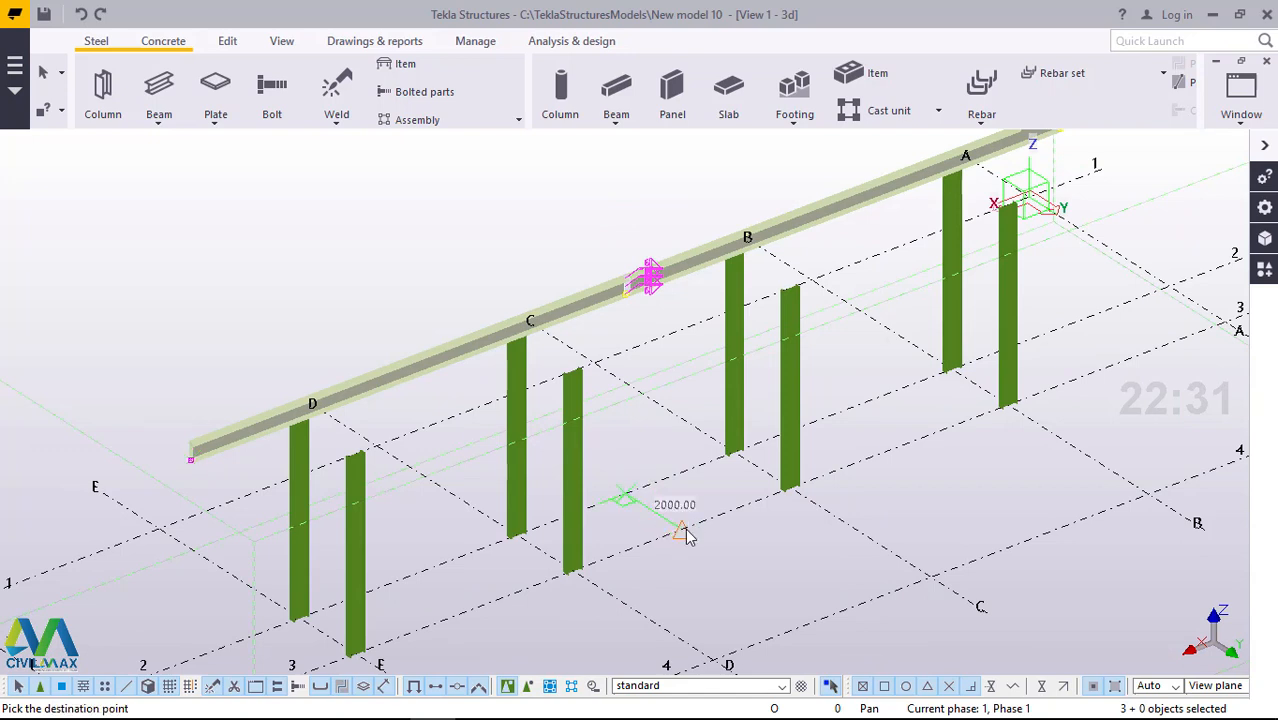
pyautogui.click(670, 416)
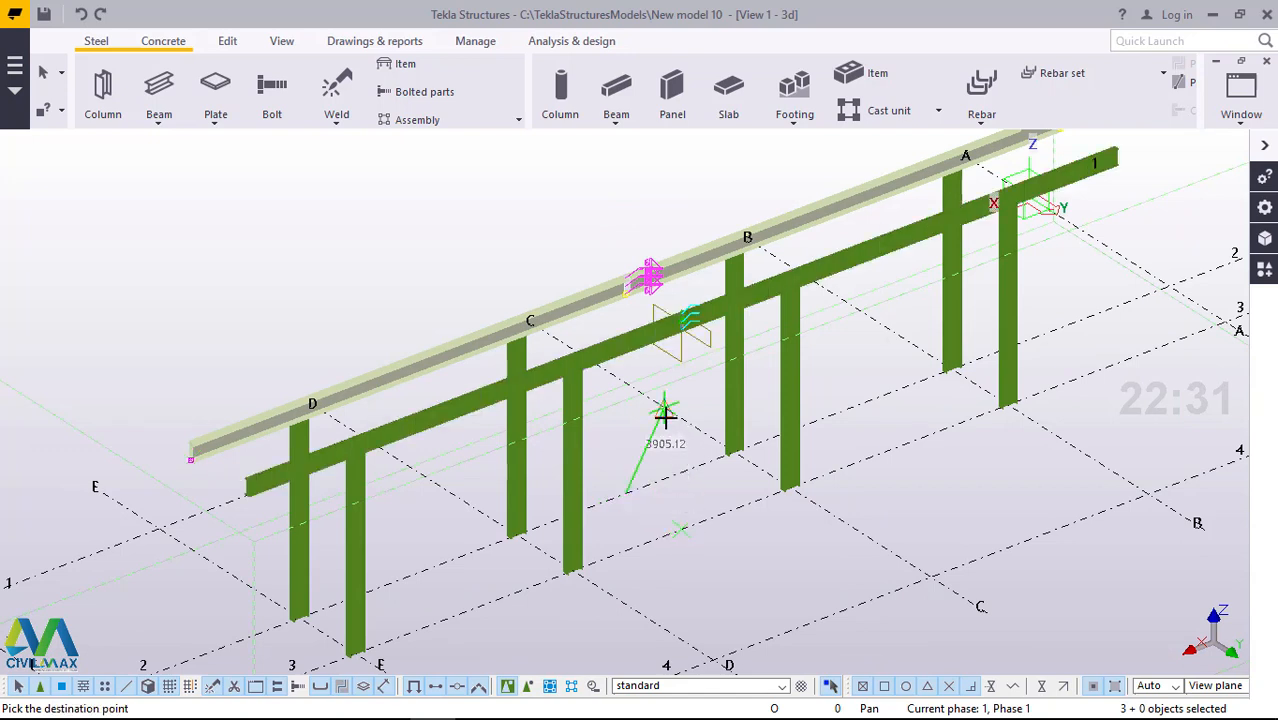
pyautogui.rightClick(640, 418)
pyautogui.click(673, 123)
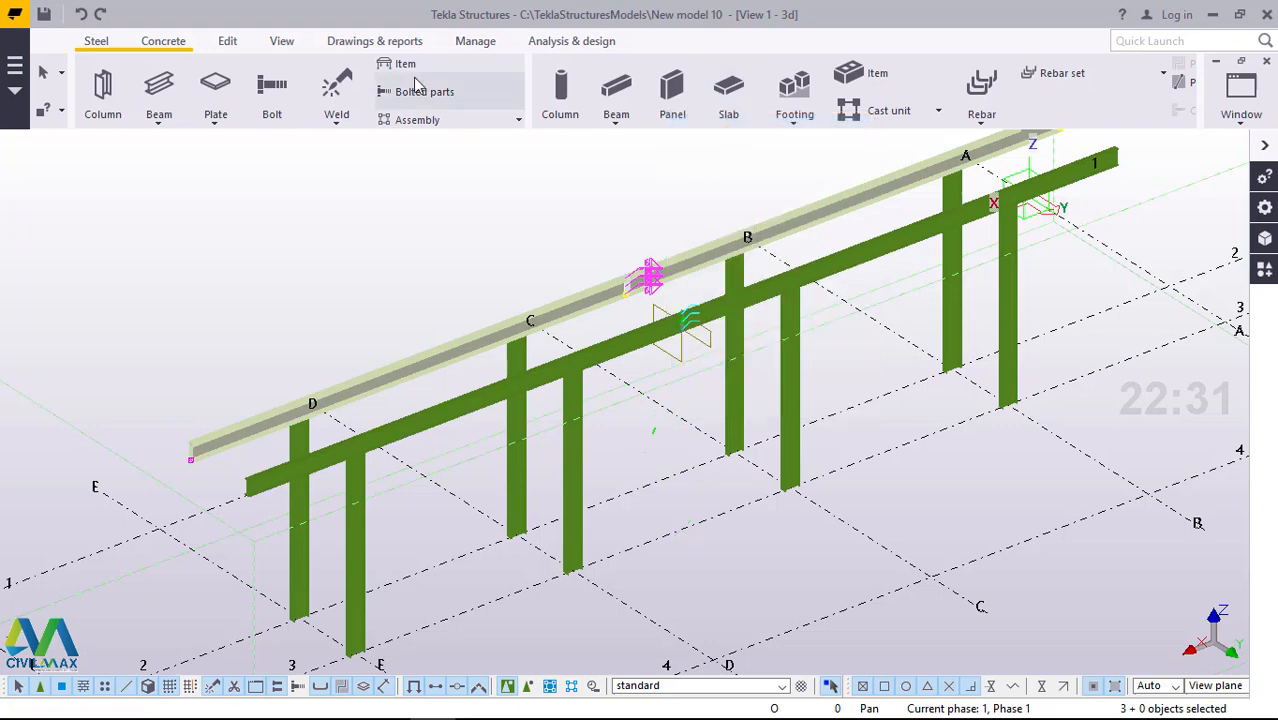
# - Rotate the 3D view to inspect both beam lines from the opposite end, clear the selection and redraw the view
pyautogui.click(281, 42)
pyautogui.click(694, 104)
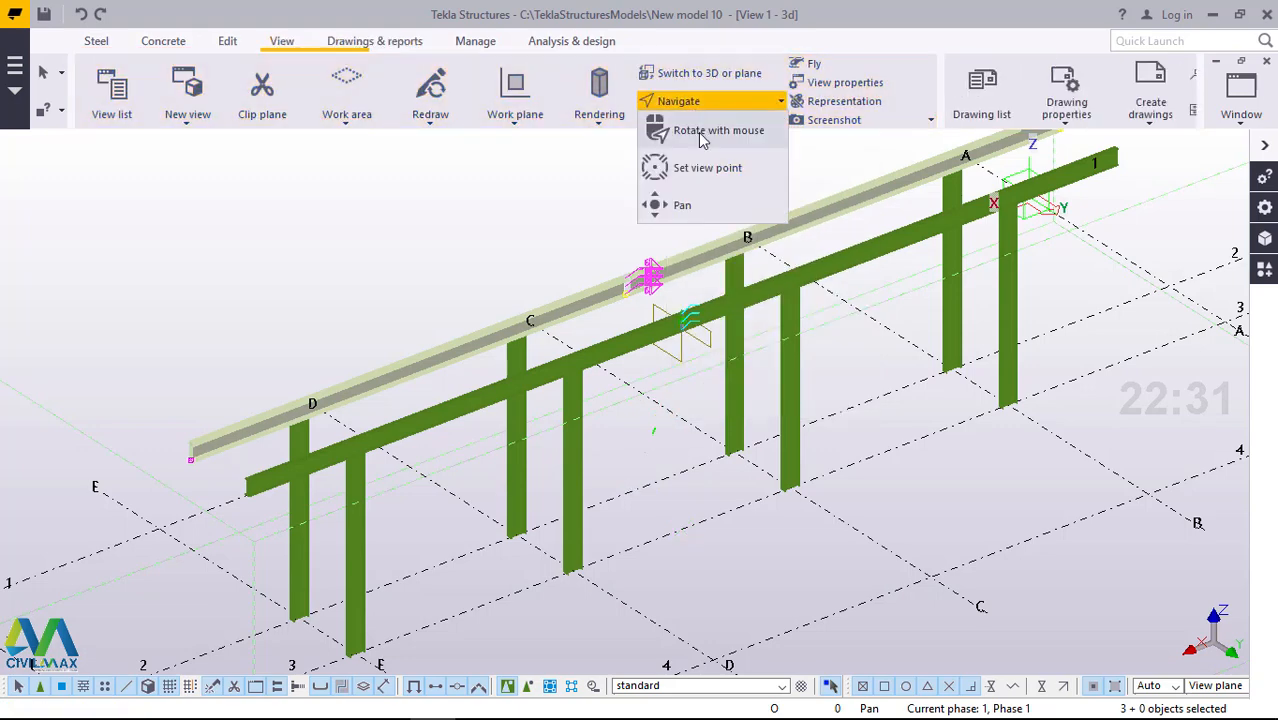
pyautogui.click(703, 134)
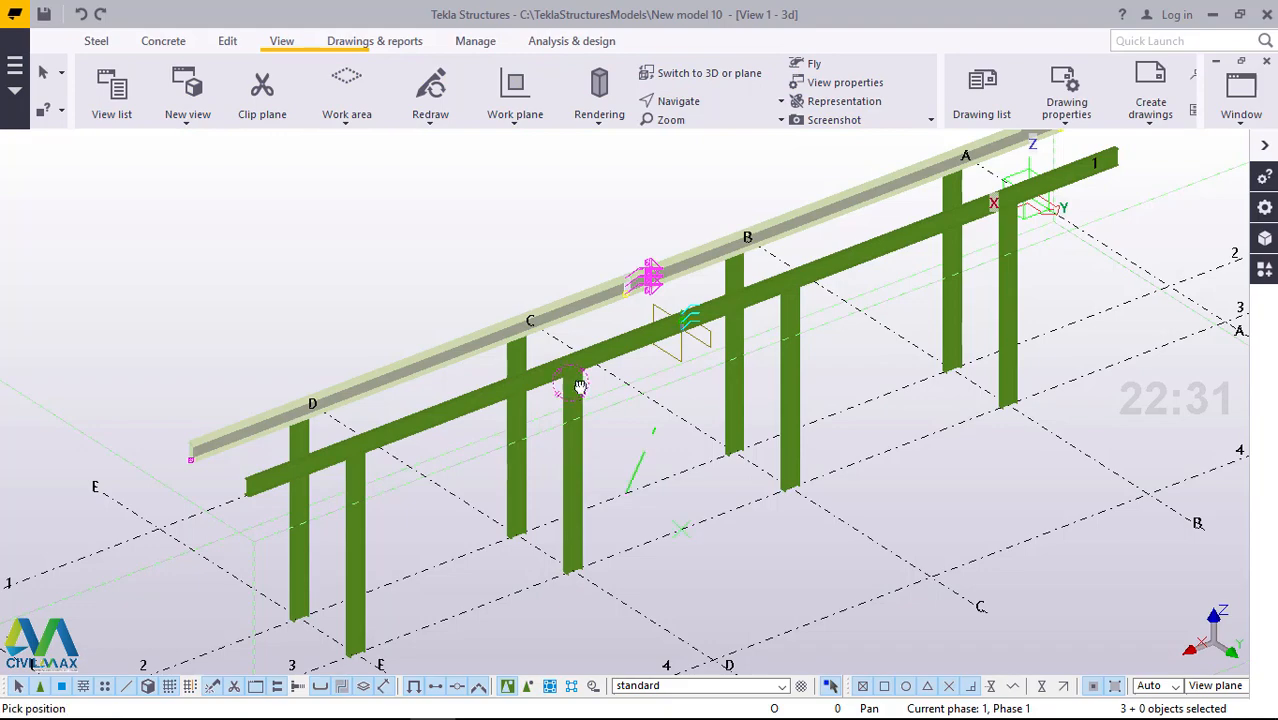
pyautogui.moveTo(580, 387); pyautogui.dragTo(689, 373)
pyautogui.moveTo(607, 380); pyautogui.dragTo(768, 282)
pyautogui.rightClick(755, 252)
pyautogui.click(792, 266)
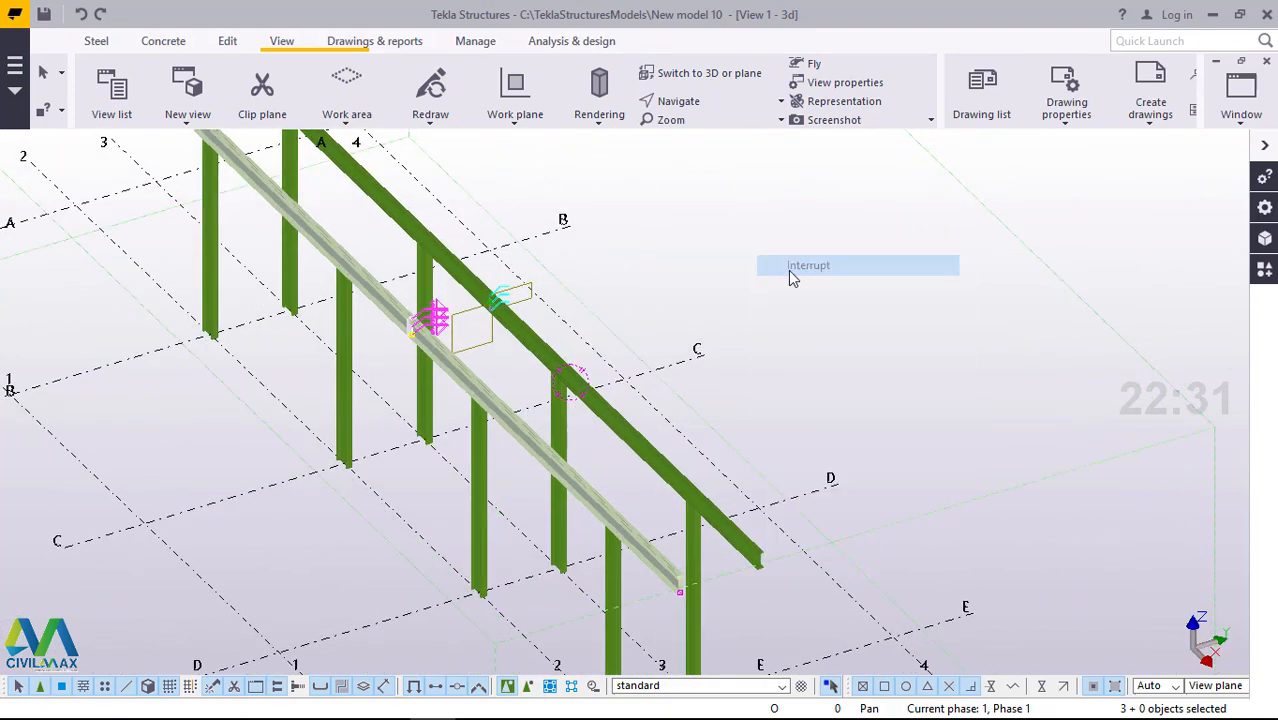
pyautogui.scroll(1, 454, 291)
pyautogui.click(740, 218)
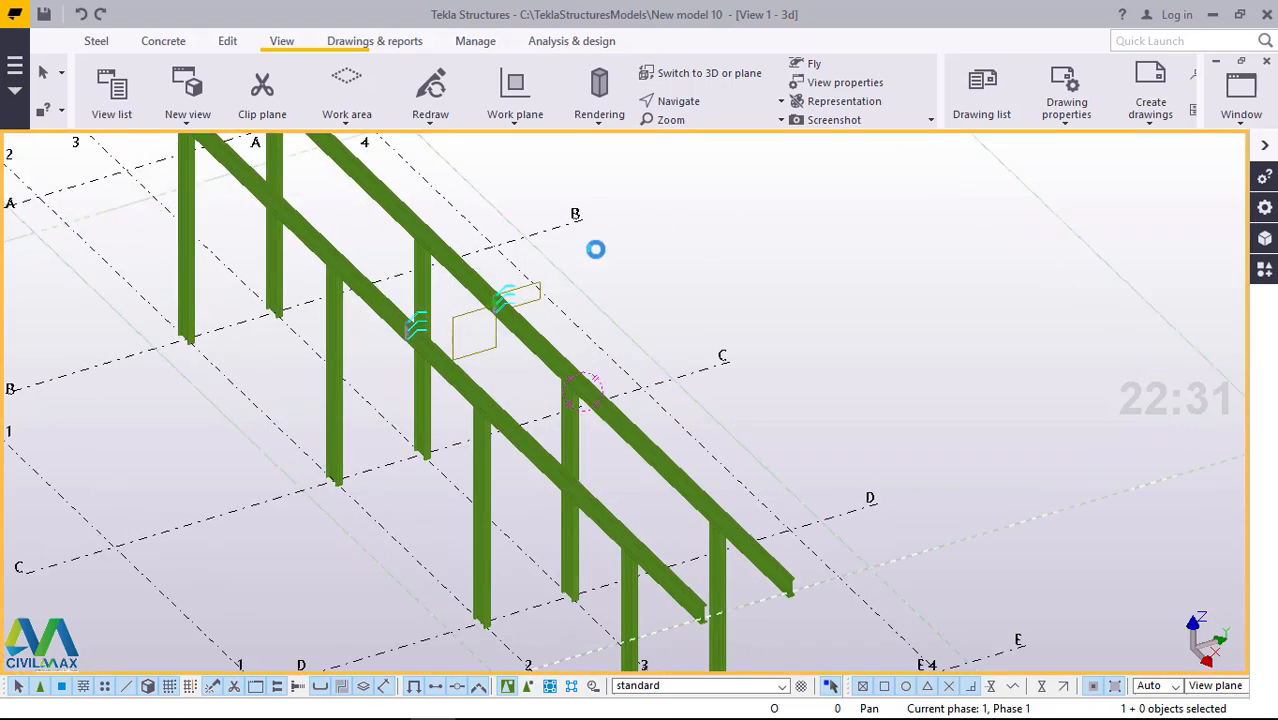
pyautogui.scroll(4, 456, 318)
pyautogui.scroll(3, 560, 280)
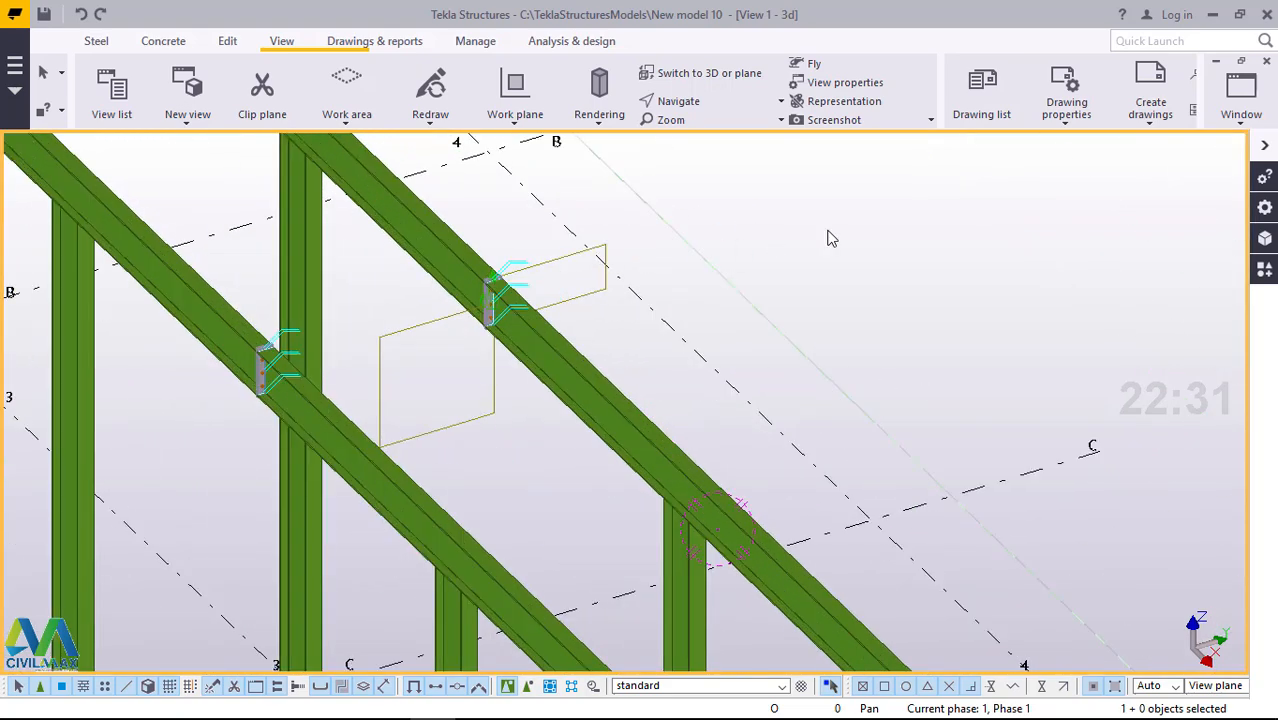
pyautogui.rightClick(815, 224)
pyautogui.click(870, 331)
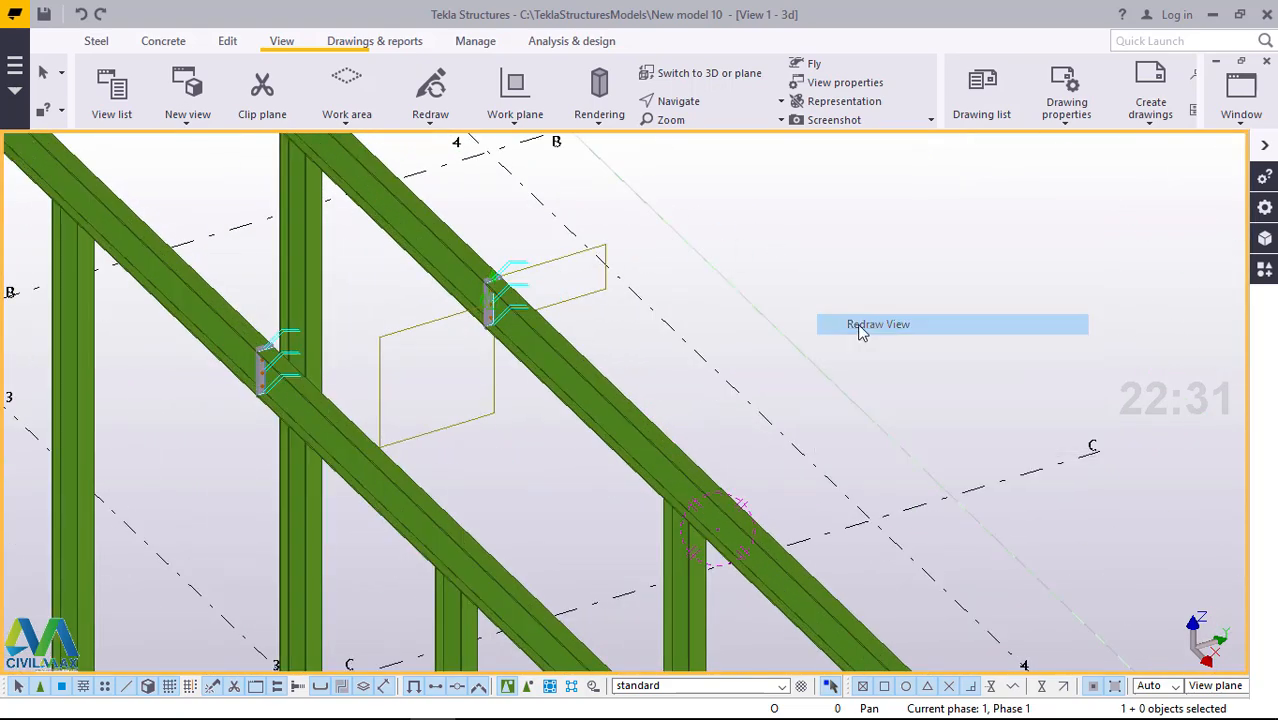
# - Examine where the beams rest on the columns along both beam lines, rotating the model to see them from the other side
pyautogui.scroll(-3, 590, 331)
pyautogui.scroll(4, 404, 370)
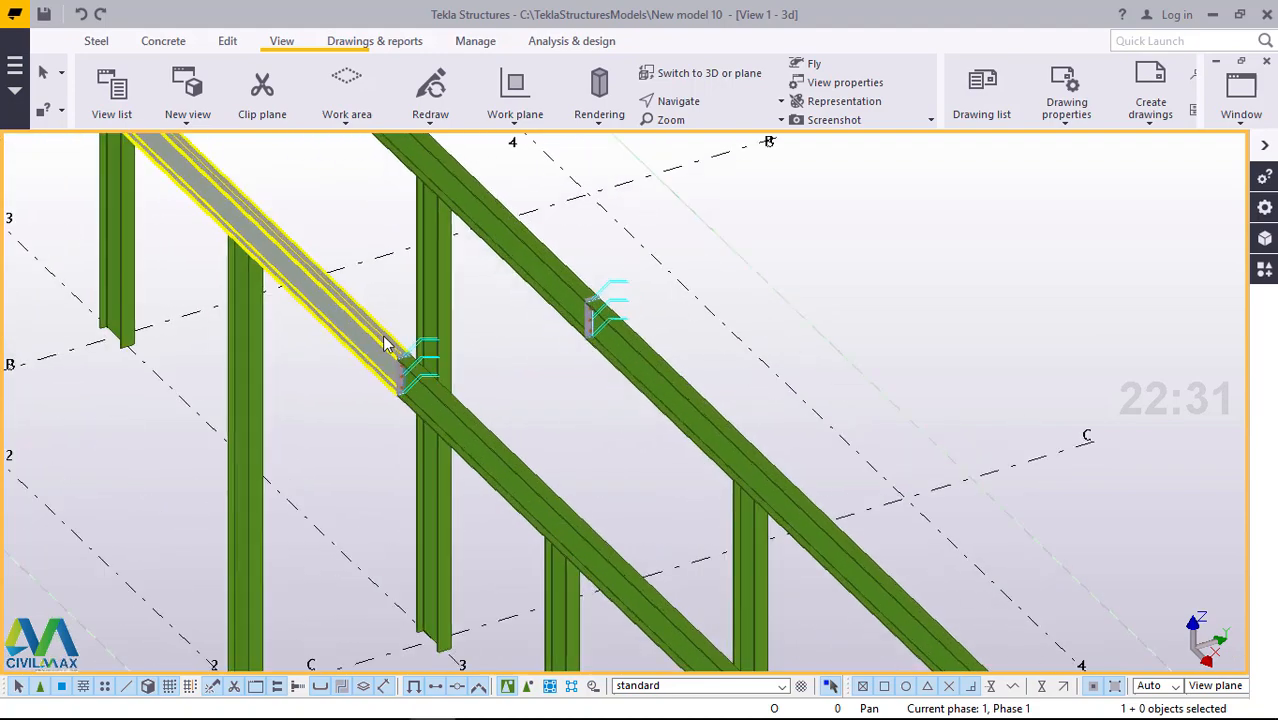
pyautogui.scroll(-4, 569, 470)
pyautogui.scroll(5, 422, 337)
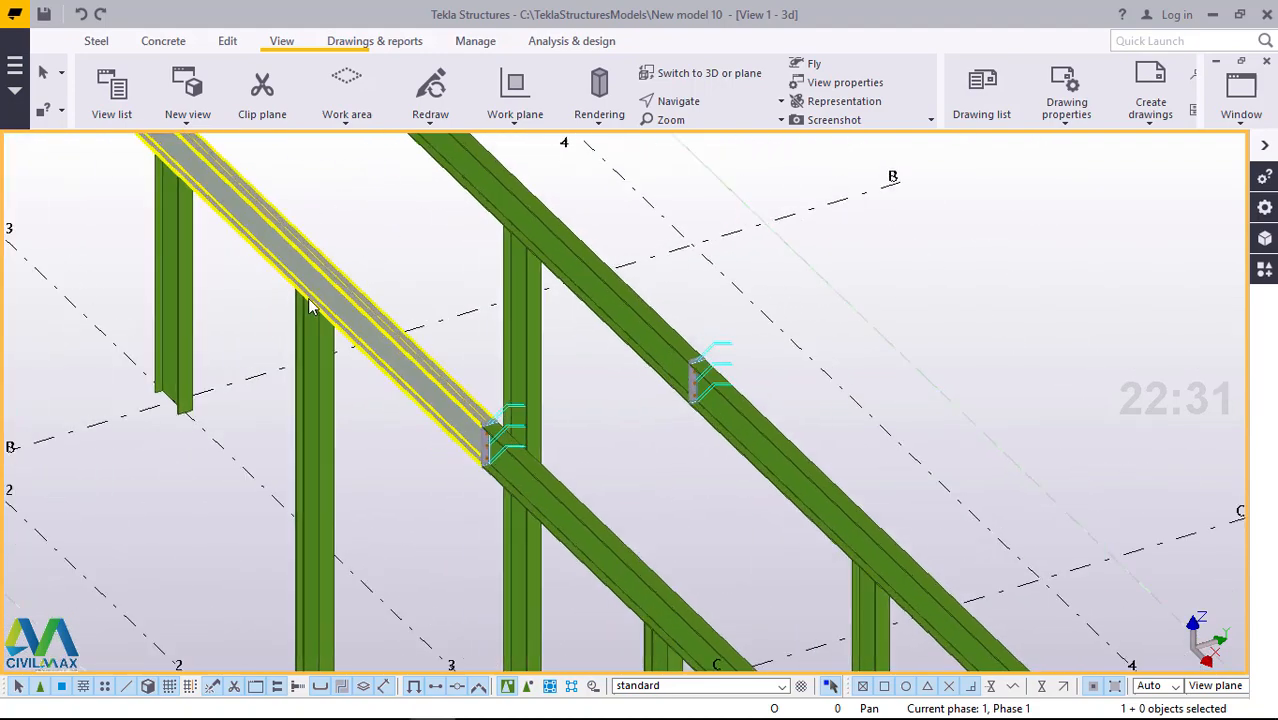
pyautogui.scroll(-3, 263, 186)
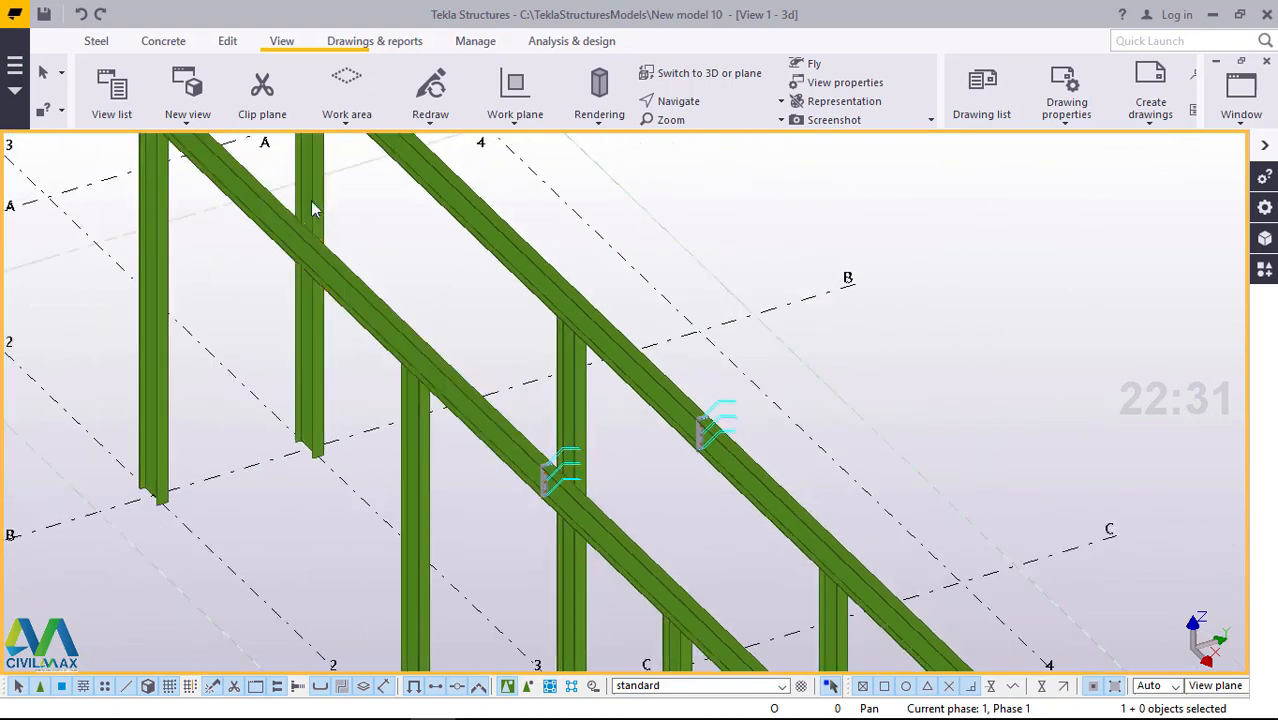
pyautogui.scroll(2, 263, 186)
pyautogui.scroll(-2, 520, 404)
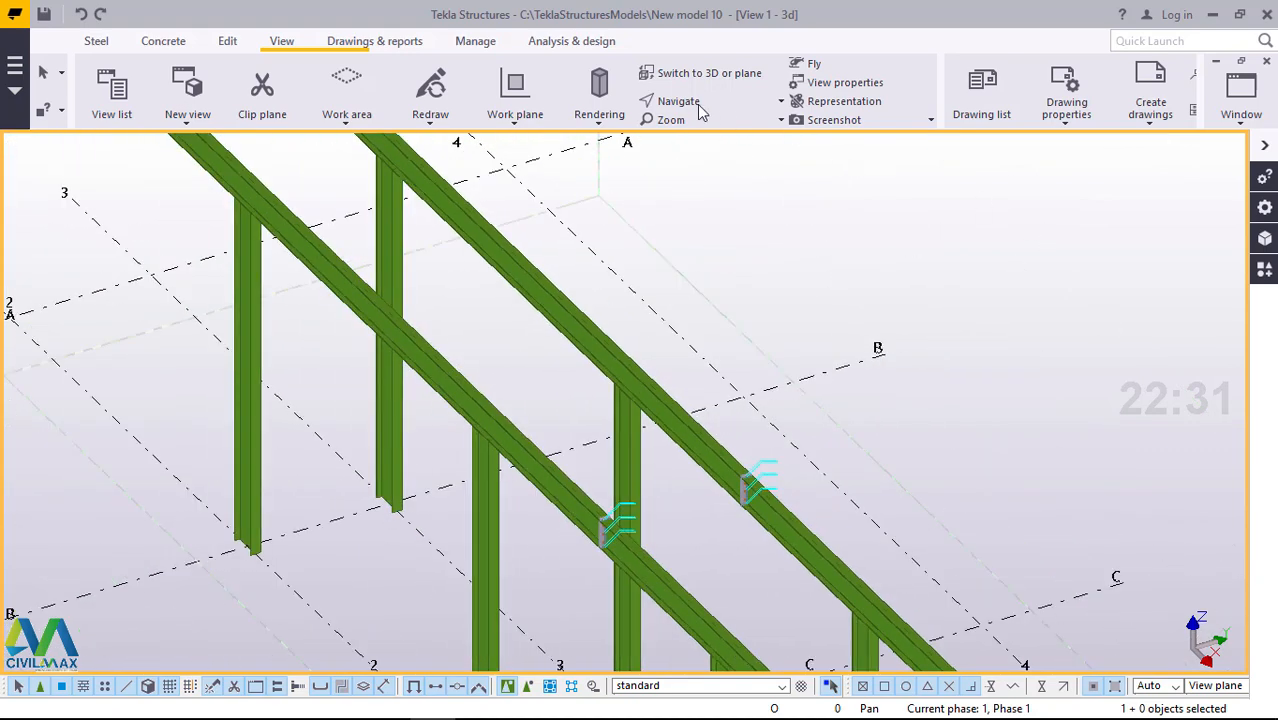
pyautogui.click(700, 107)
pyautogui.click(709, 133)
pyautogui.click(700, 104)
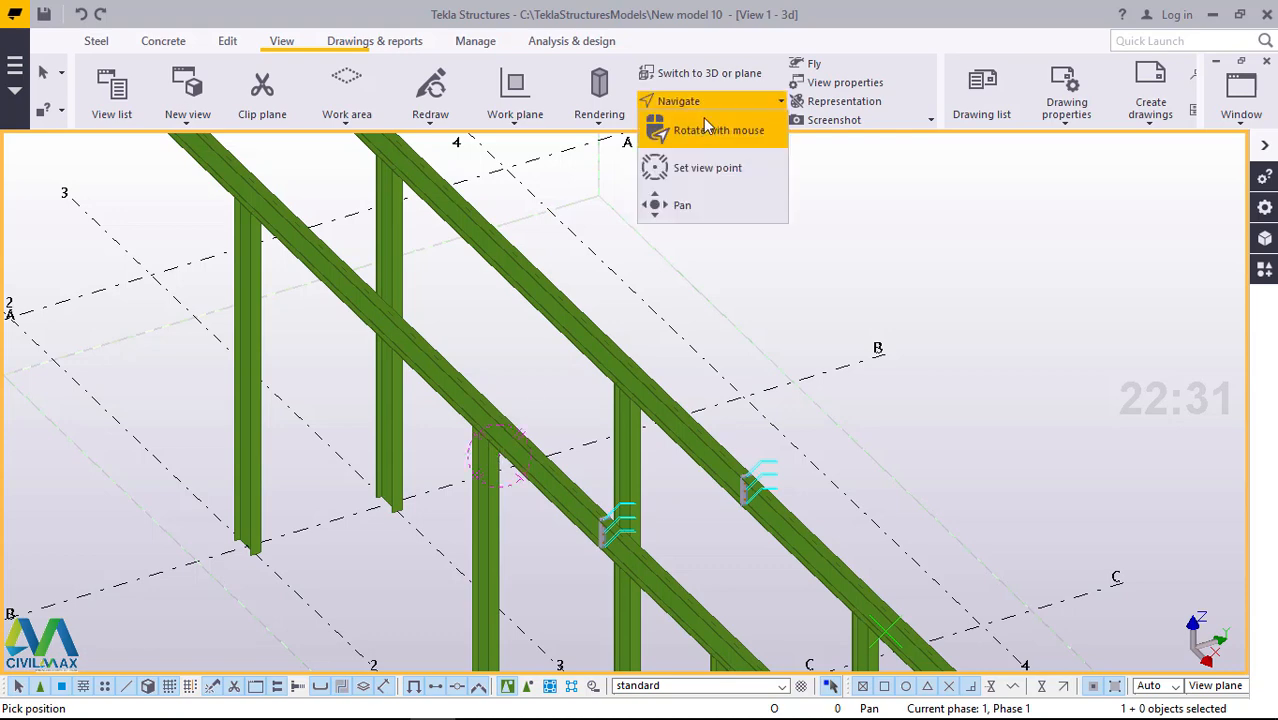
pyautogui.click(708, 130)
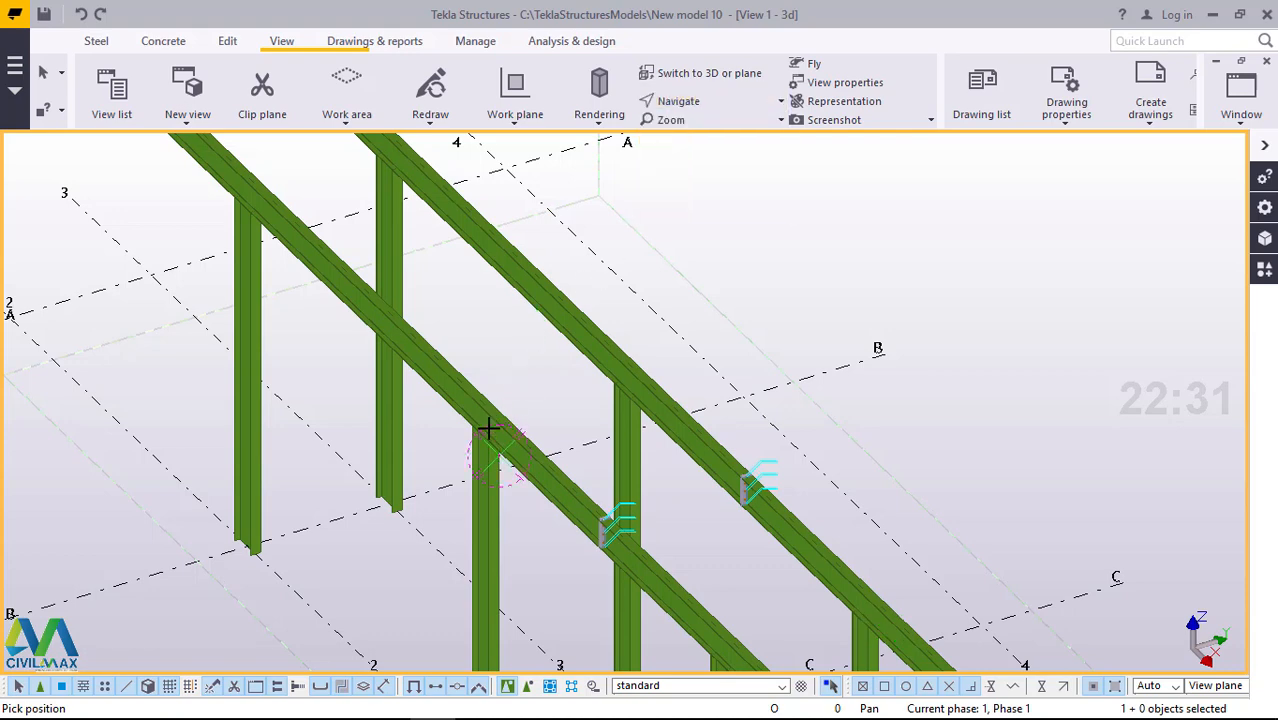
pyautogui.moveTo(522, 414); pyautogui.dragTo(536, 386)
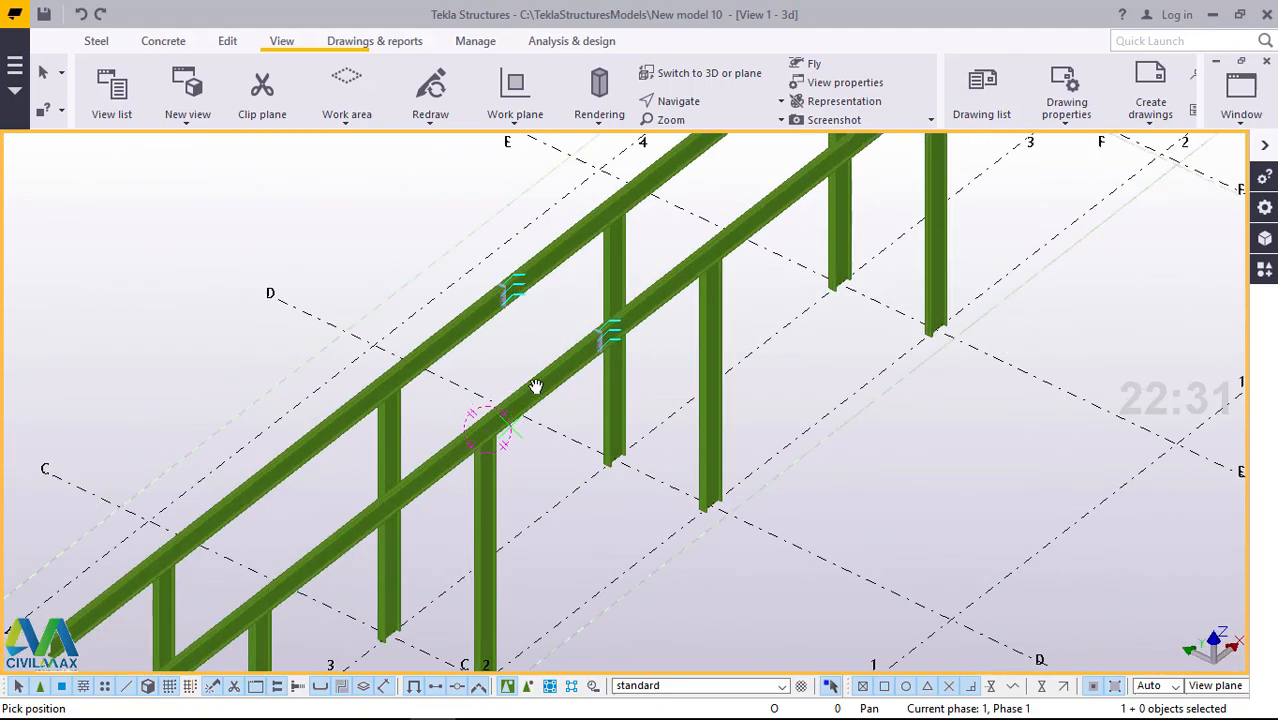
pyautogui.scroll(3, 482, 428)
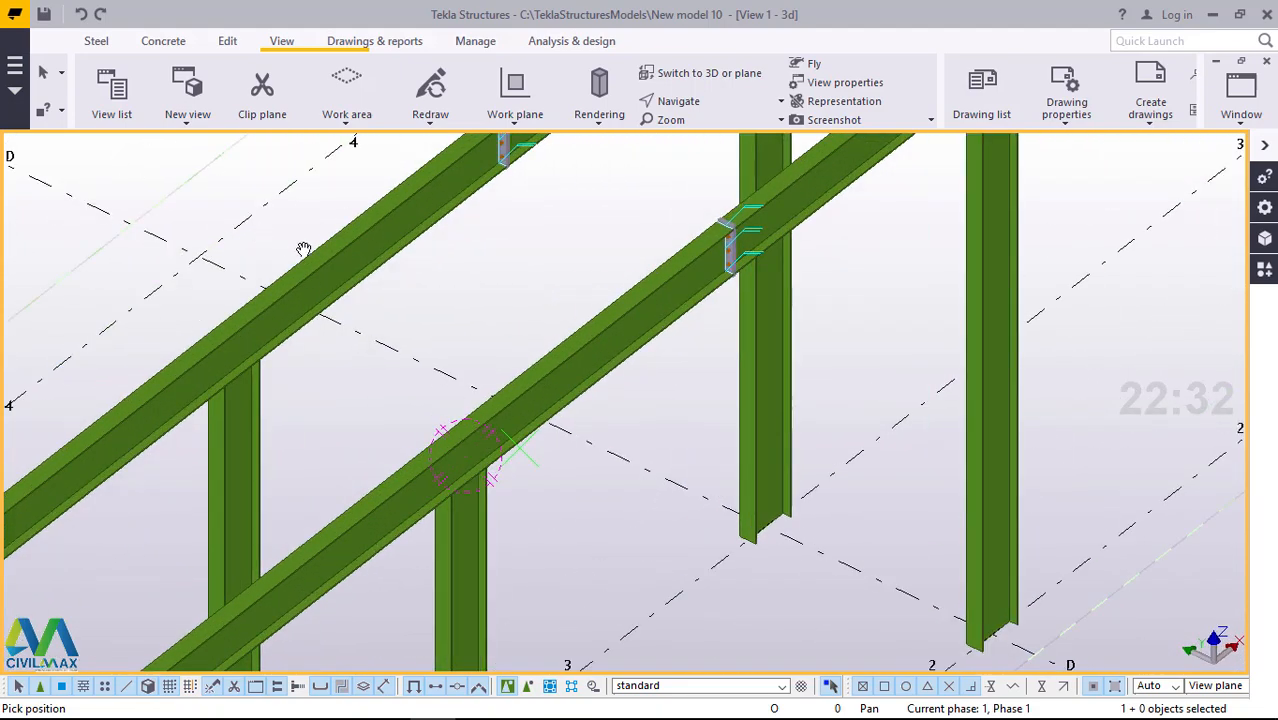
pyautogui.rightClick(250, 232)
pyautogui.click(300, 246)
pyautogui.click(492, 482)
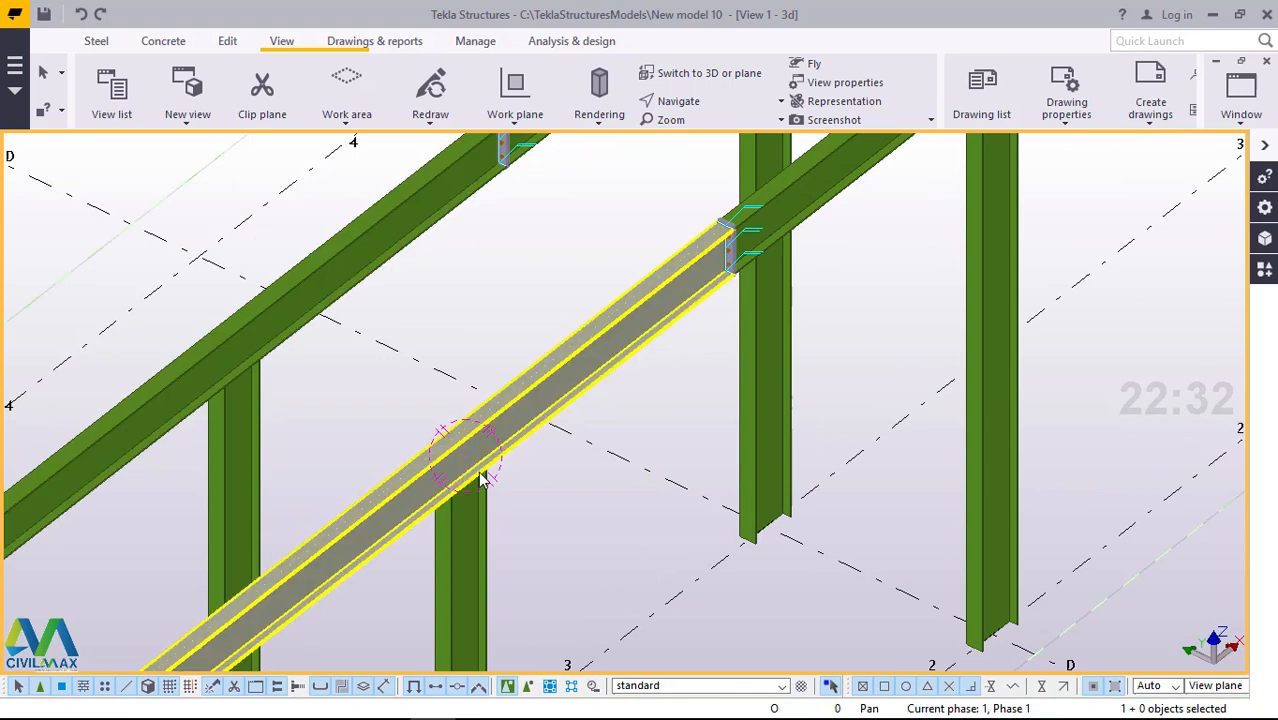
pyautogui.click(471, 559)
pyautogui.click(245, 350)
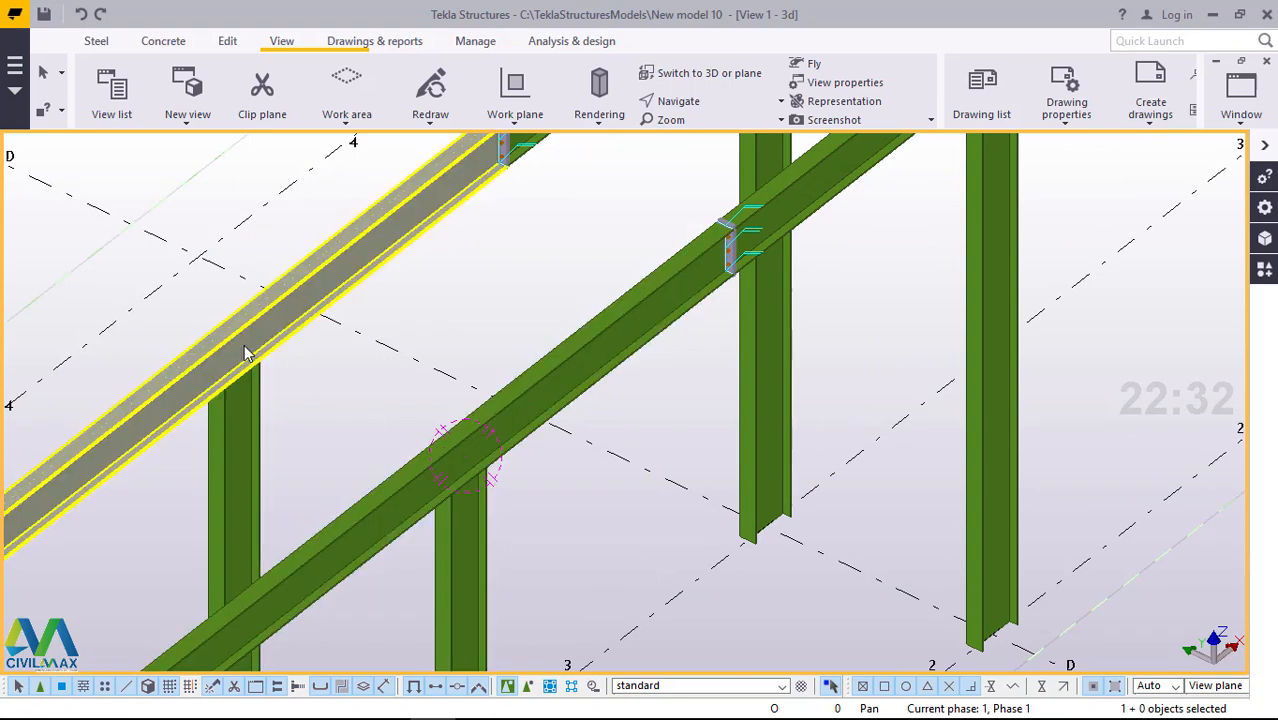
# - Search the applications and components catalog for "base plate" and look through the connections for one joining a column to a beam
pyautogui.click(1265, 271)
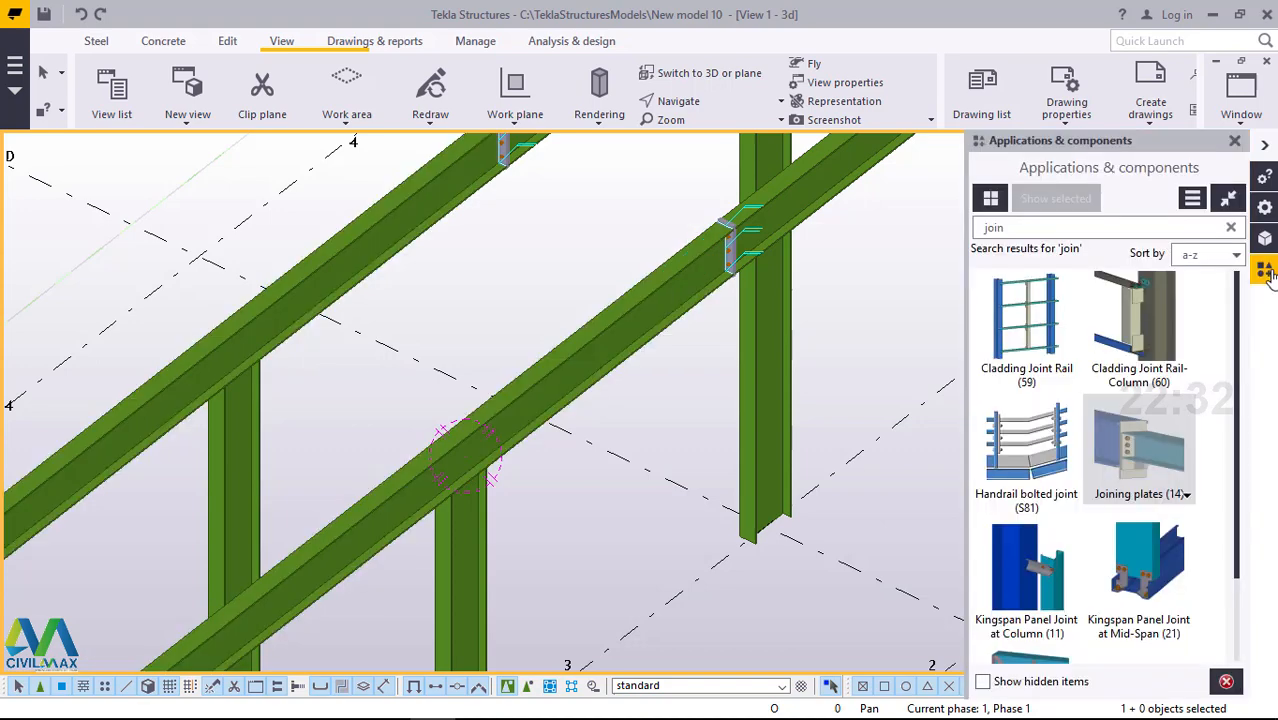
pyautogui.click(1029, 228)
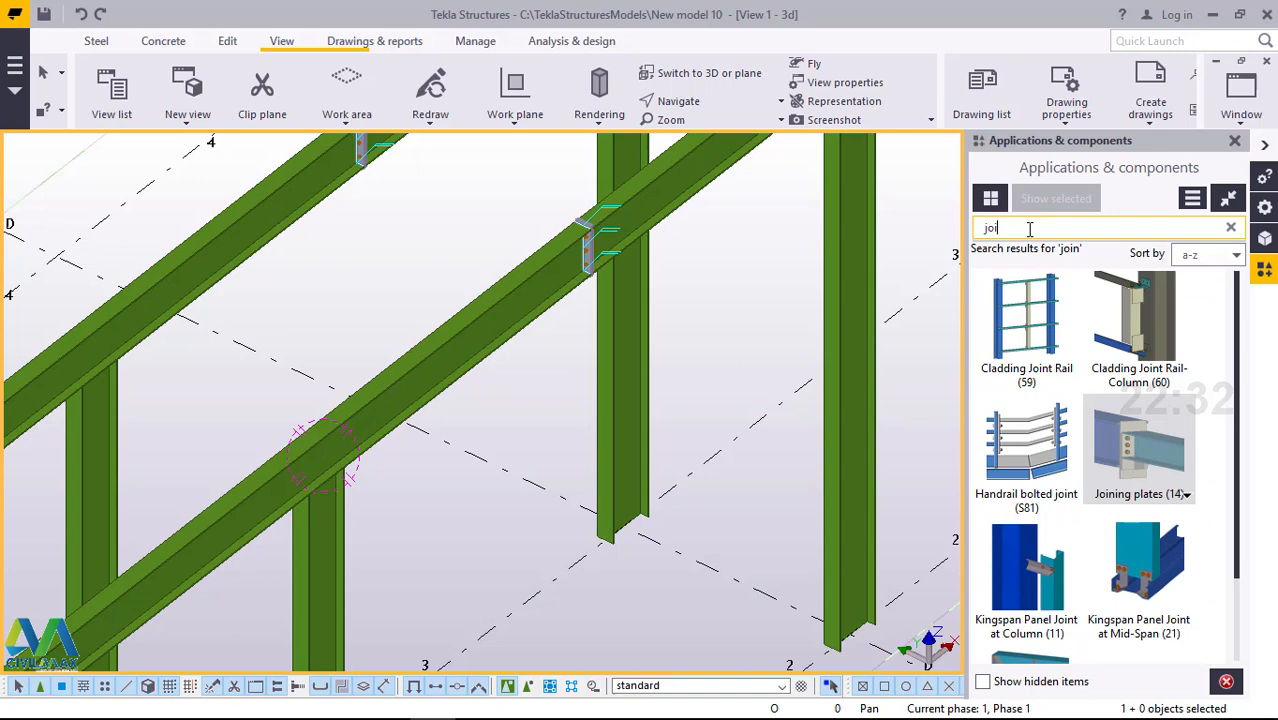
pyautogui.press('BackSpace')
pyautogui.press('BackSpace')
pyautogui.press('BackSpace')
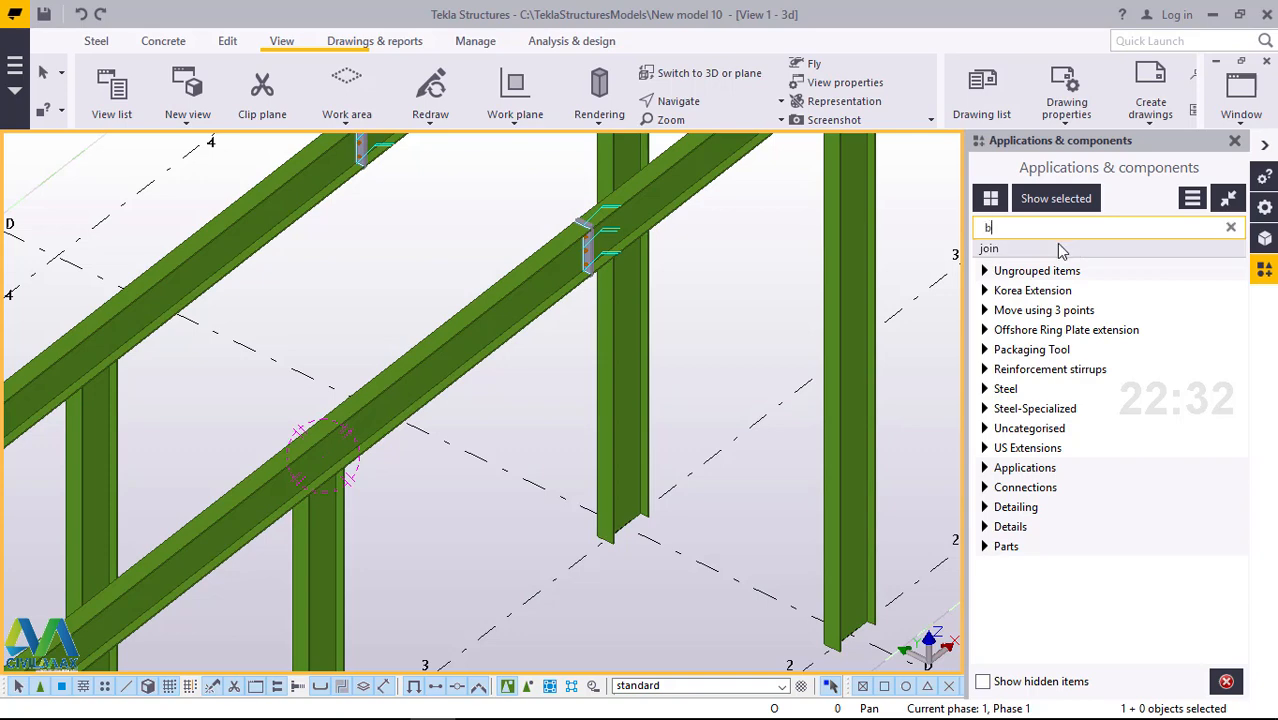
pyautogui.write('b')
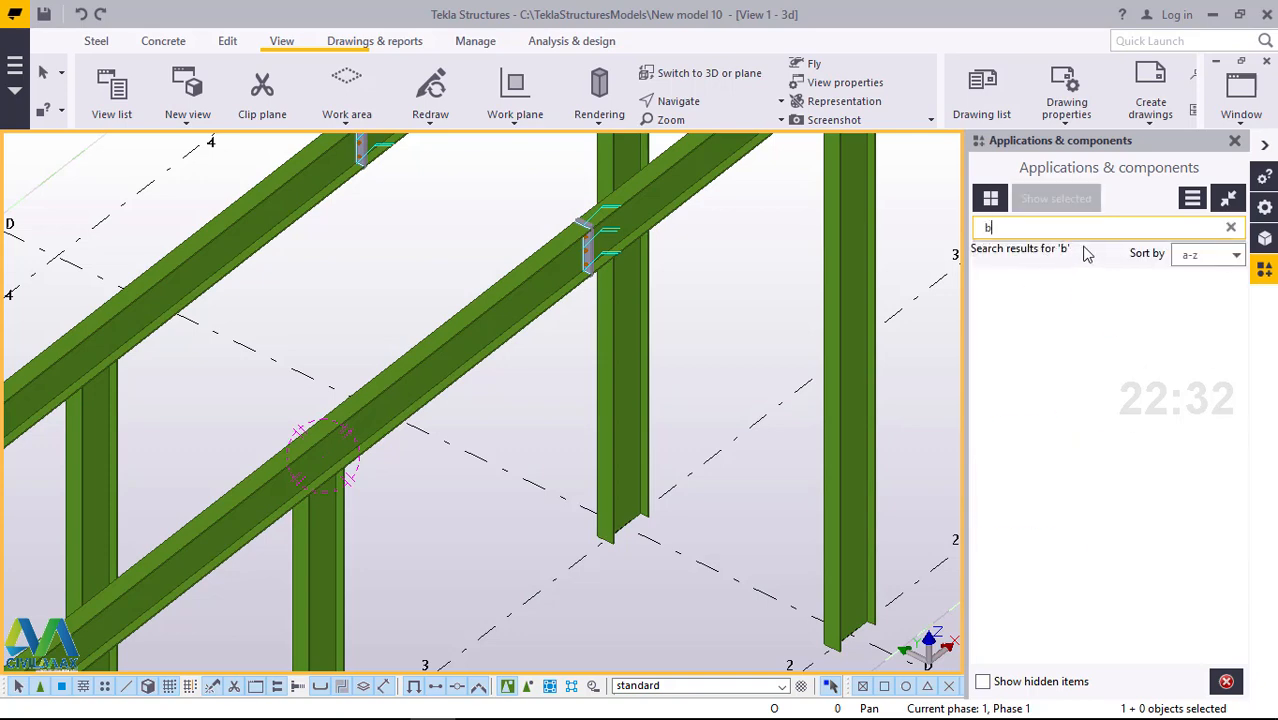
pyautogui.write('ase p')
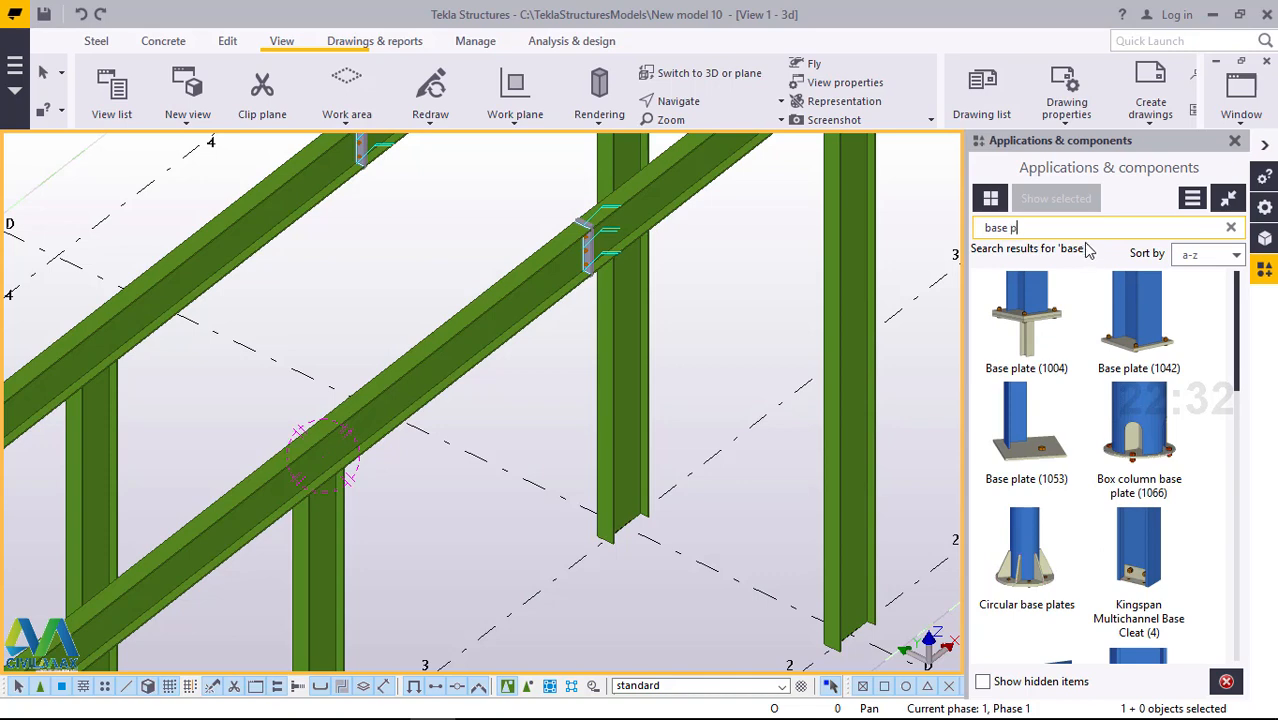
pyautogui.write('l')
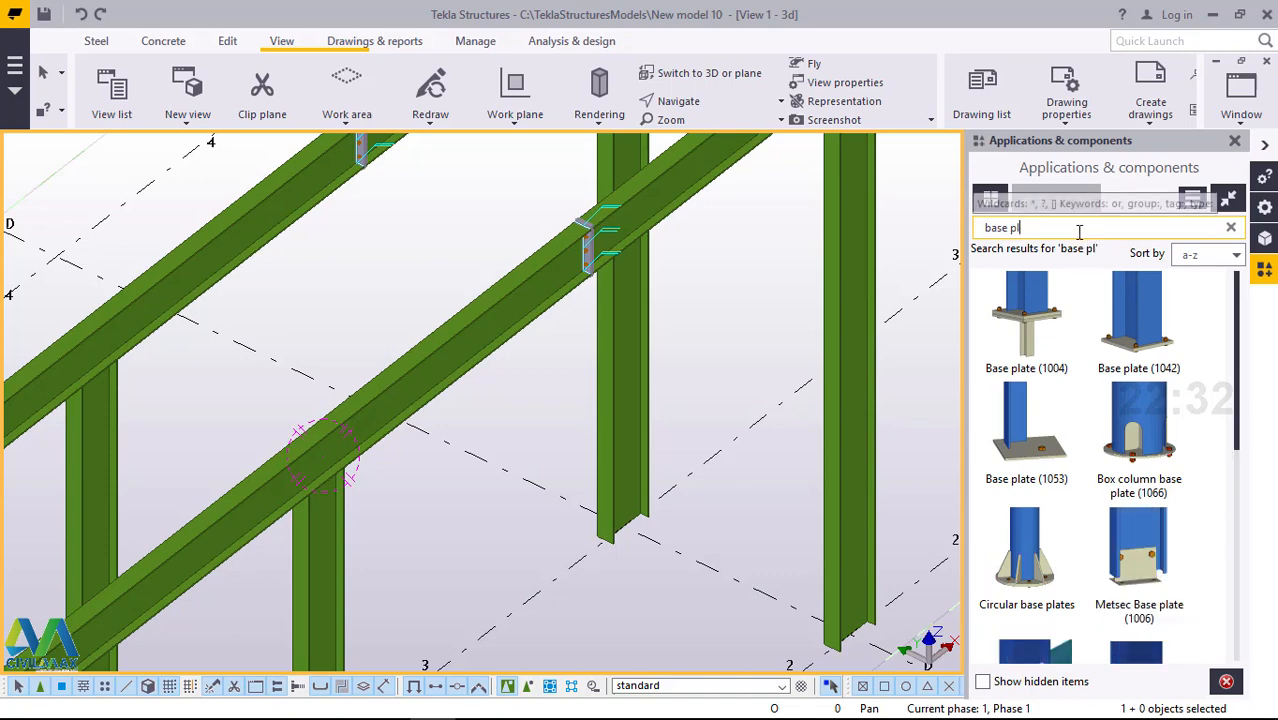
pyautogui.write('ate')
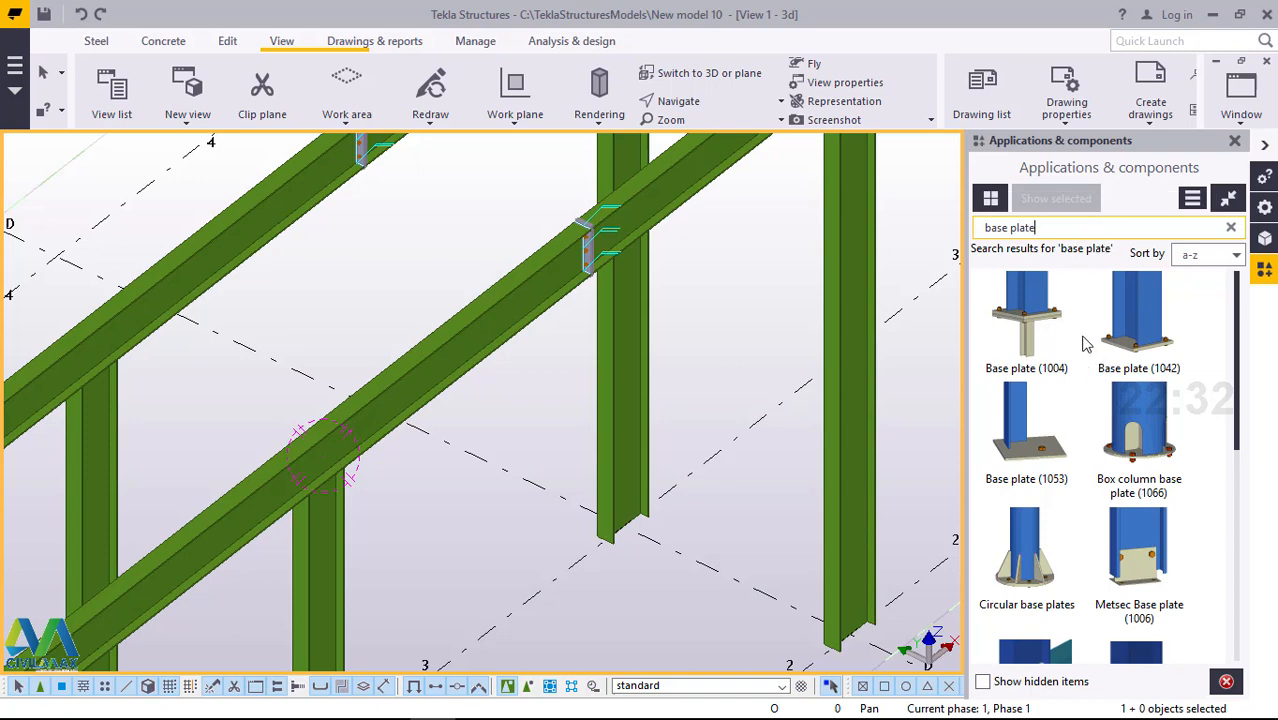
pyautogui.scroll(-3, 1087, 344)
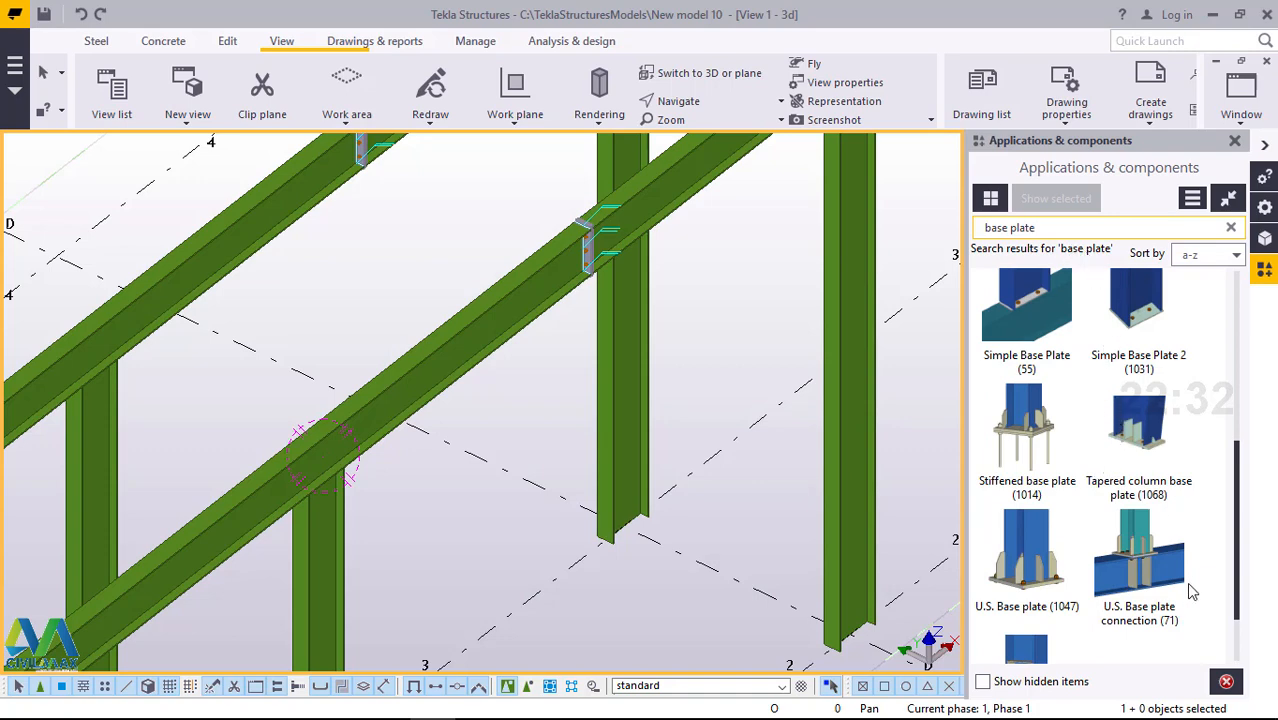
# - Try to apply U.S. Base plate connection (71) at B-2 with the column as main part and the beam as secondary part
pyautogui.click(1157, 580)
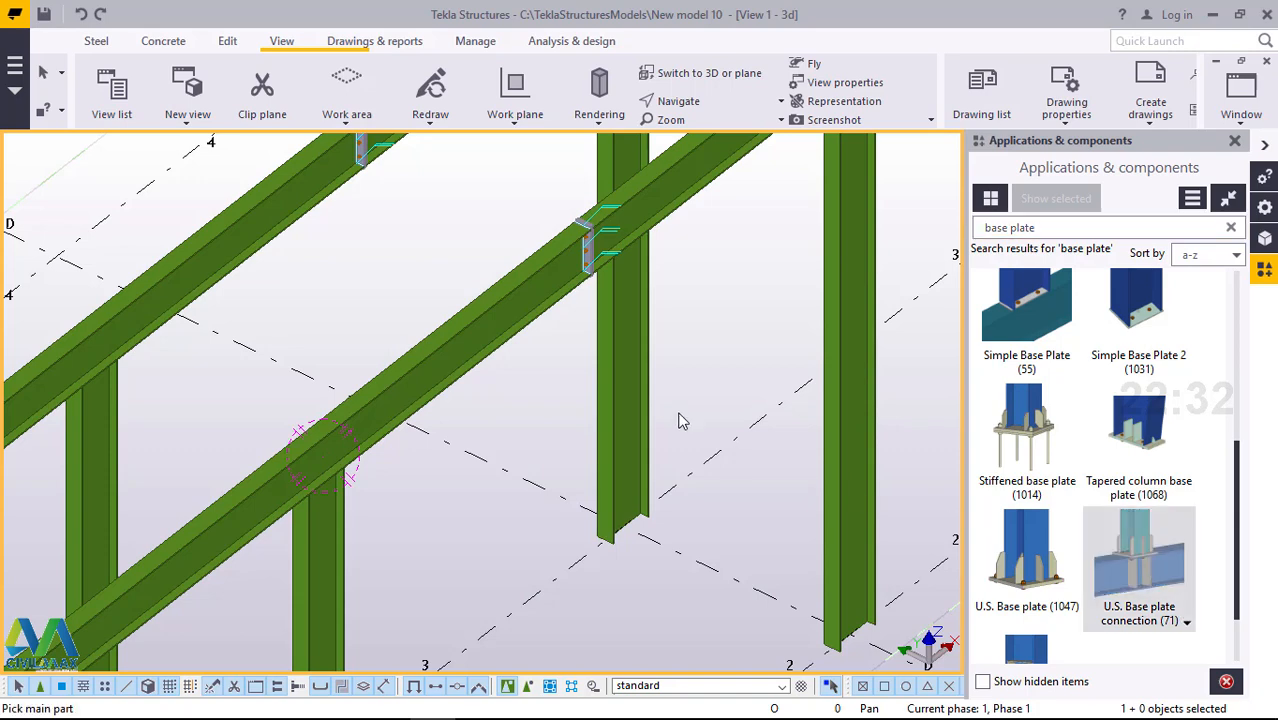
pyautogui.scroll(-4, 540, 415)
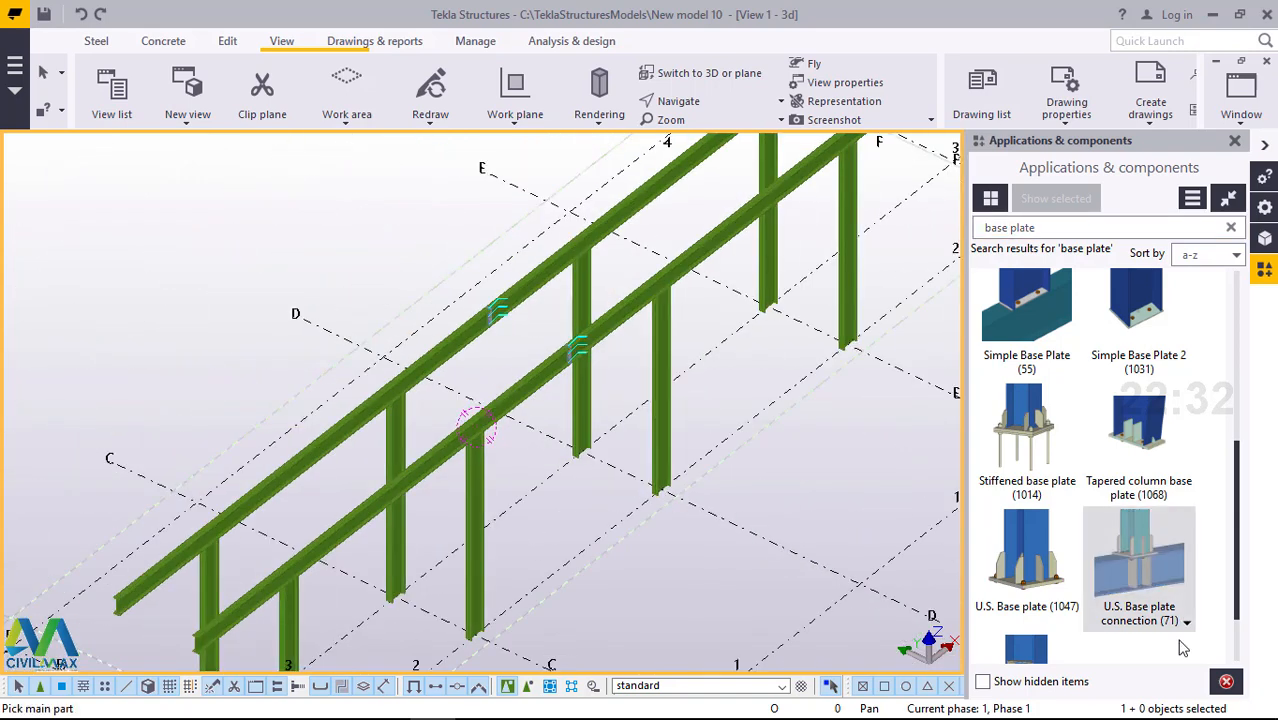
pyautogui.scroll(-2, 605, 419)
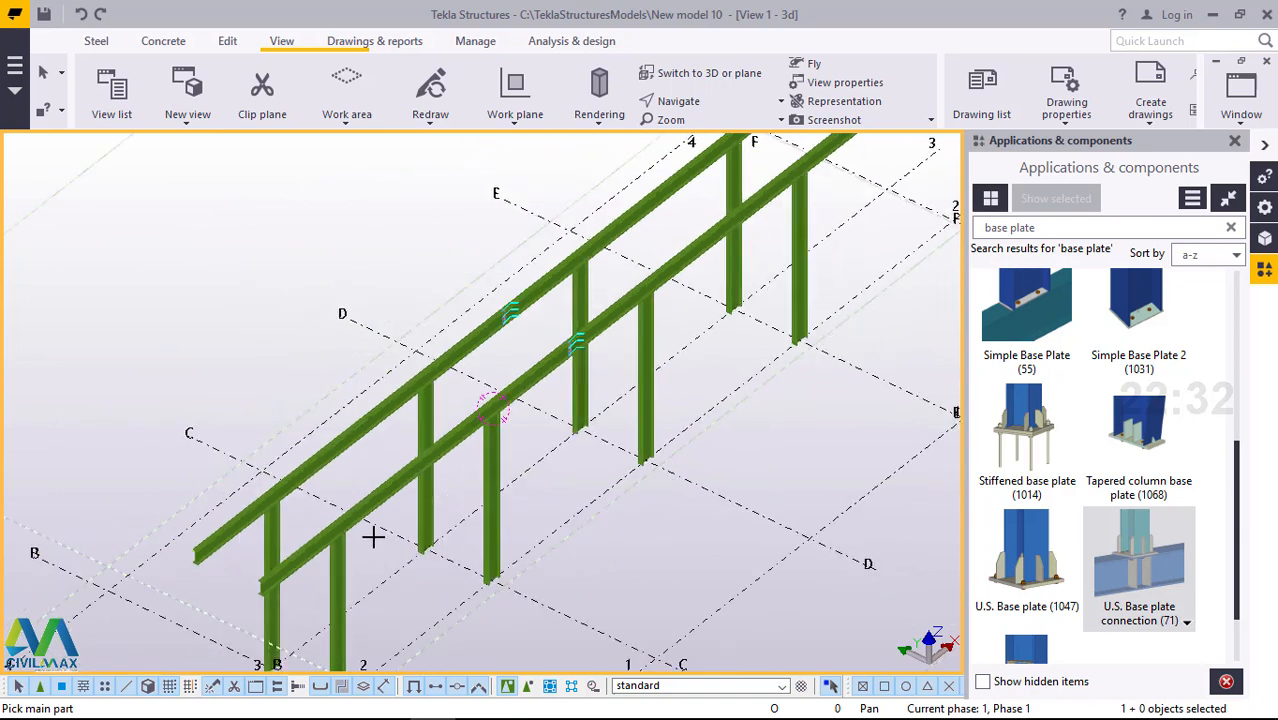
pyautogui.scroll(6, 313, 556)
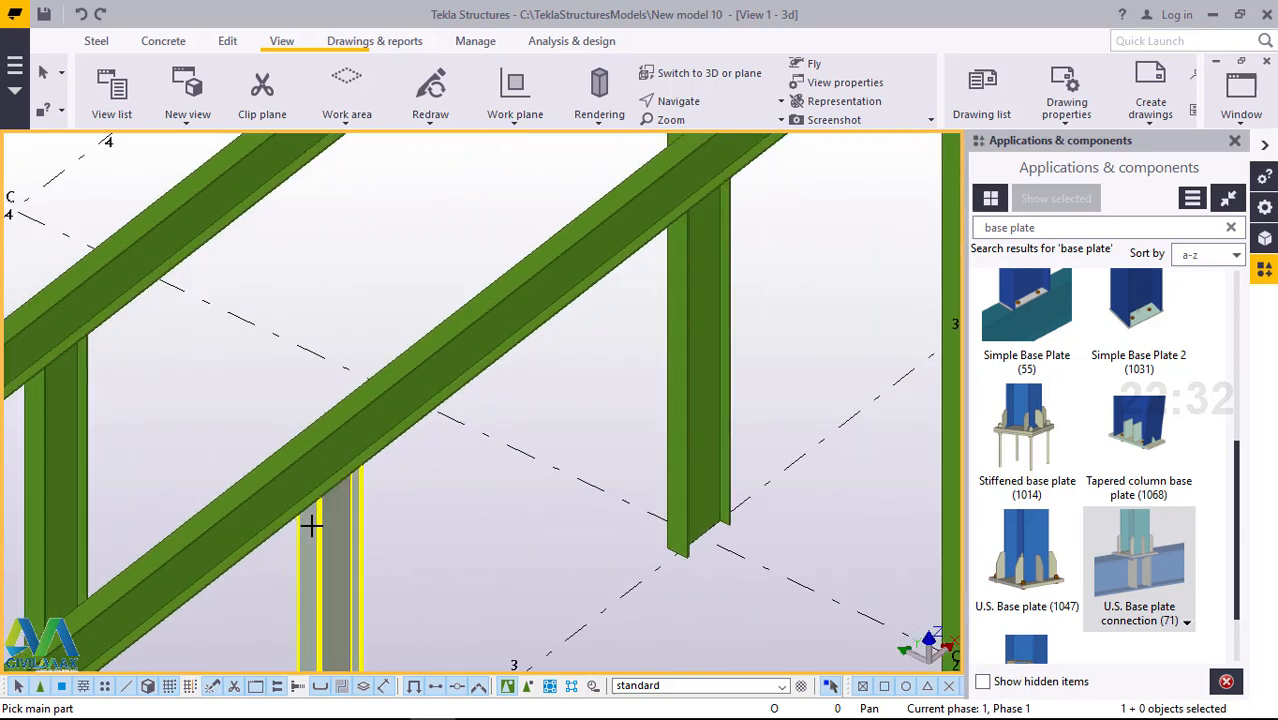
pyautogui.scroll(2, 351, 510)
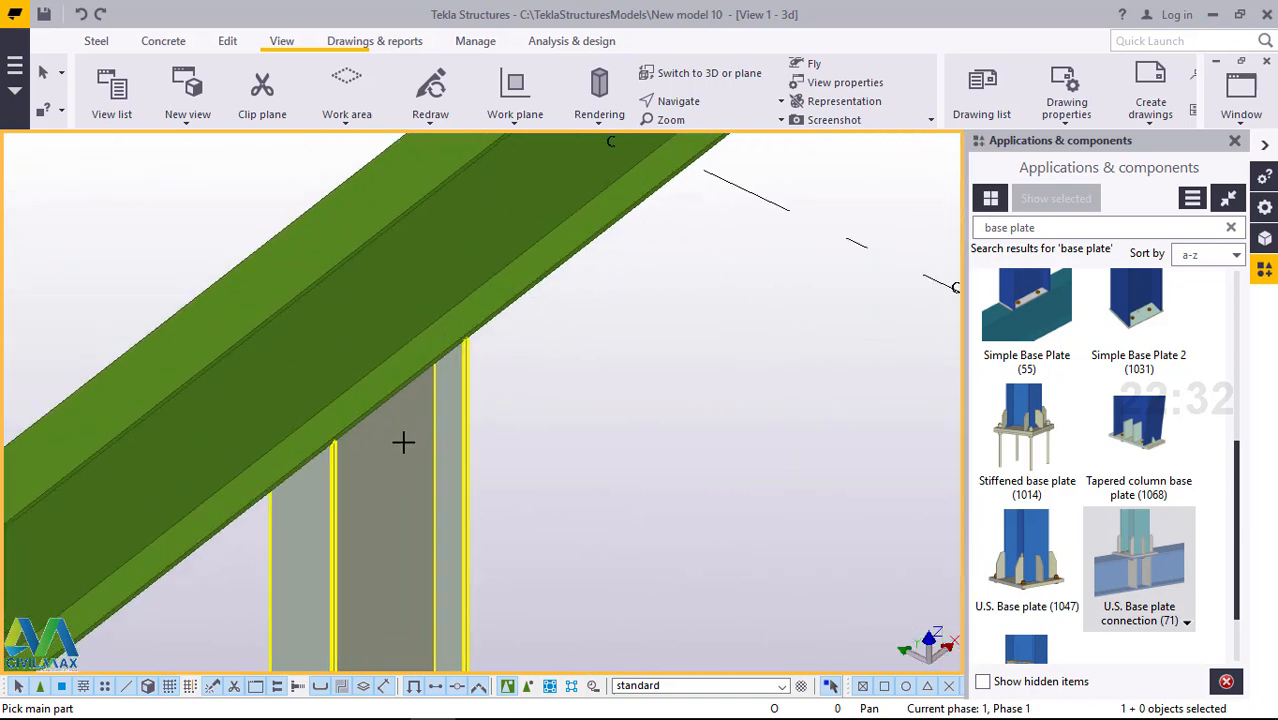
pyautogui.click(408, 345)
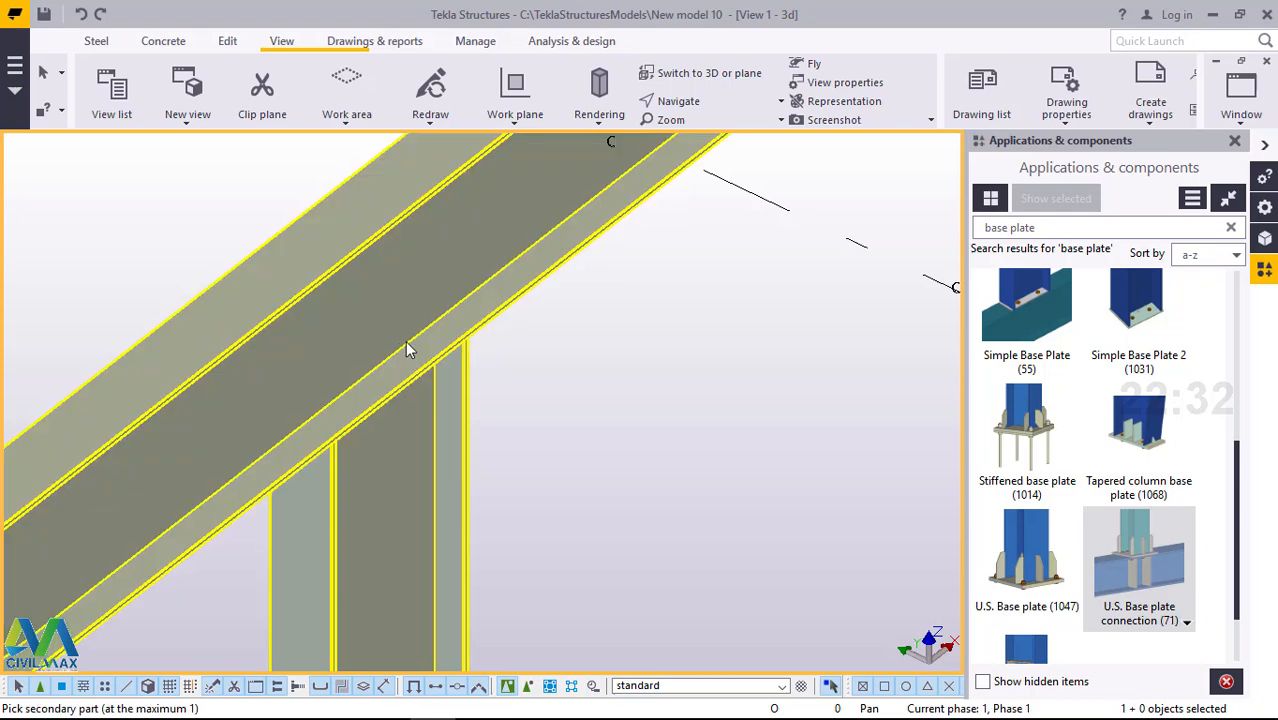
pyautogui.click(406, 345)
pyautogui.rightClick(692, 294)
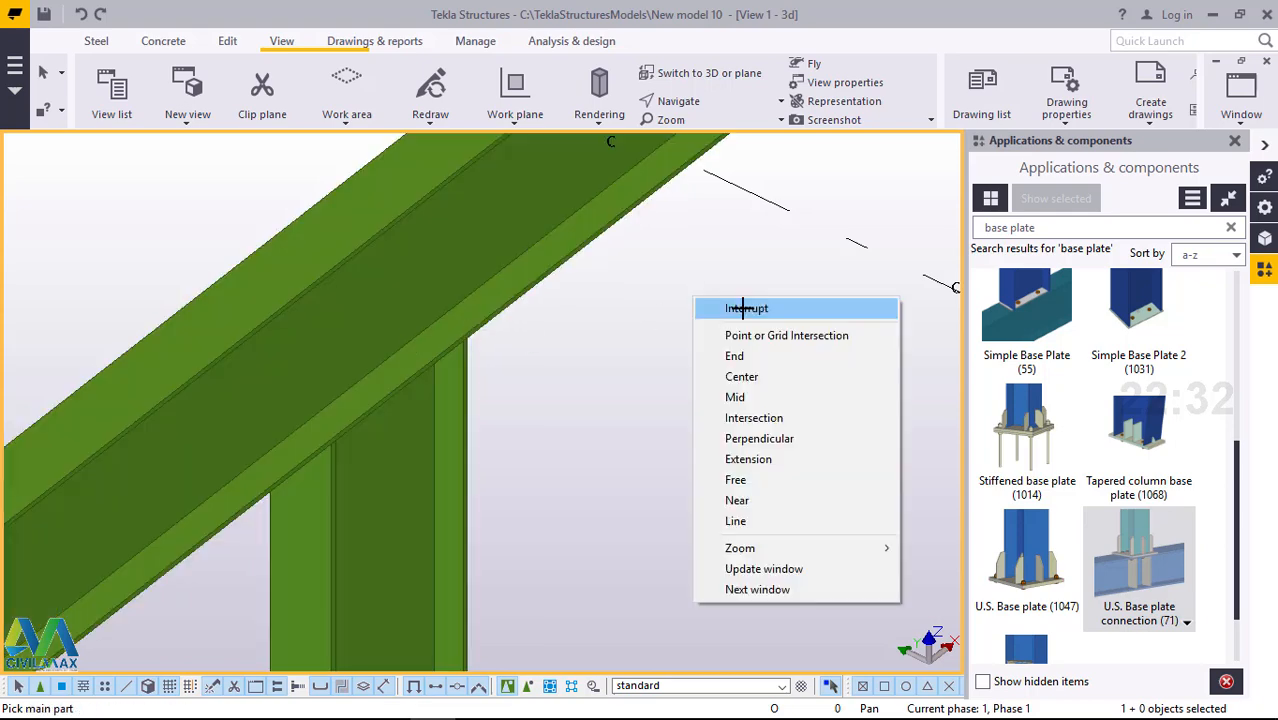
pyautogui.click(710, 305)
# - Apply U.S. Base plate connection (71) at B-2 with the beam as main part and the column as secondary part
pyautogui.click(400, 277)
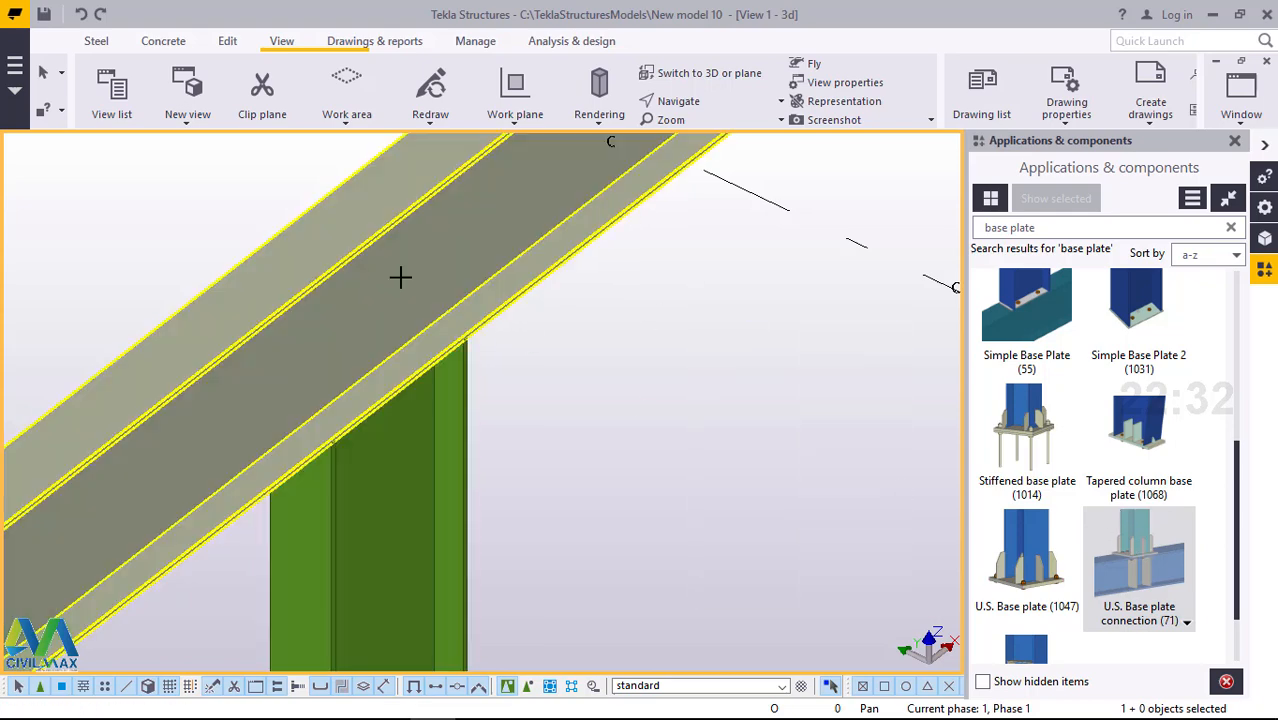
pyautogui.click(413, 411)
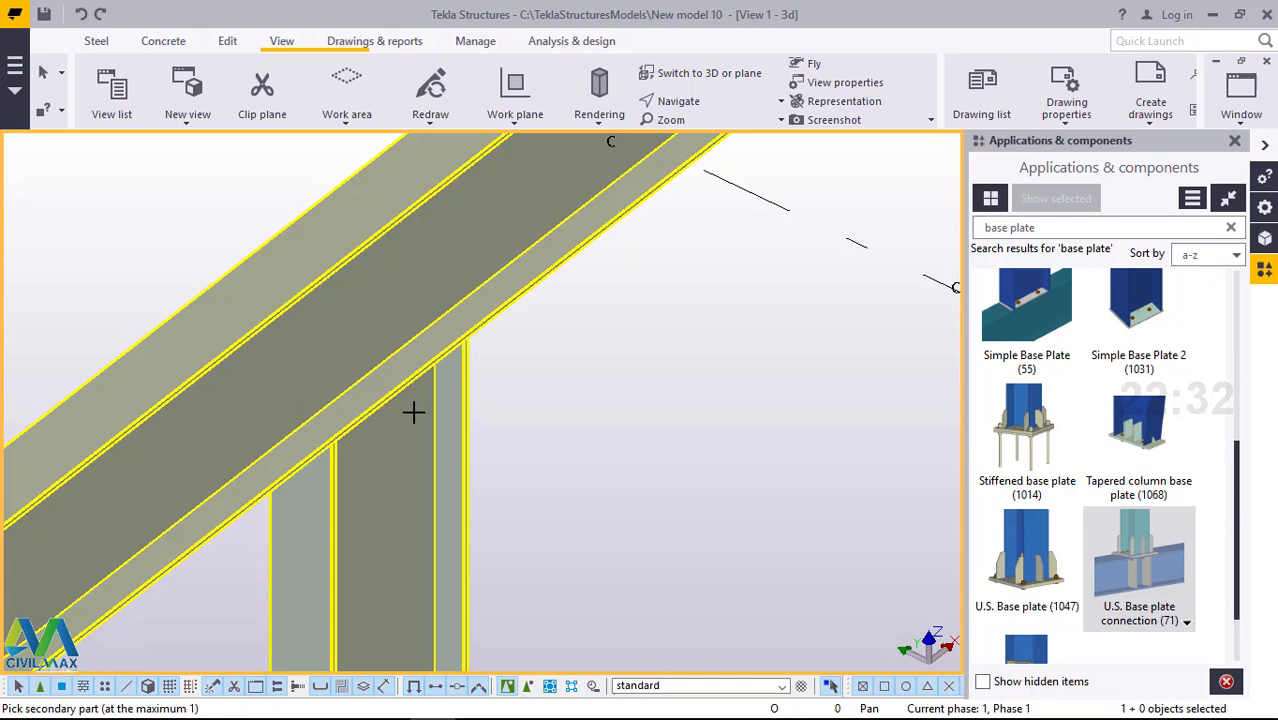
pyautogui.click(413, 411)
pyautogui.rightClick(584, 360)
pyautogui.click(634, 373)
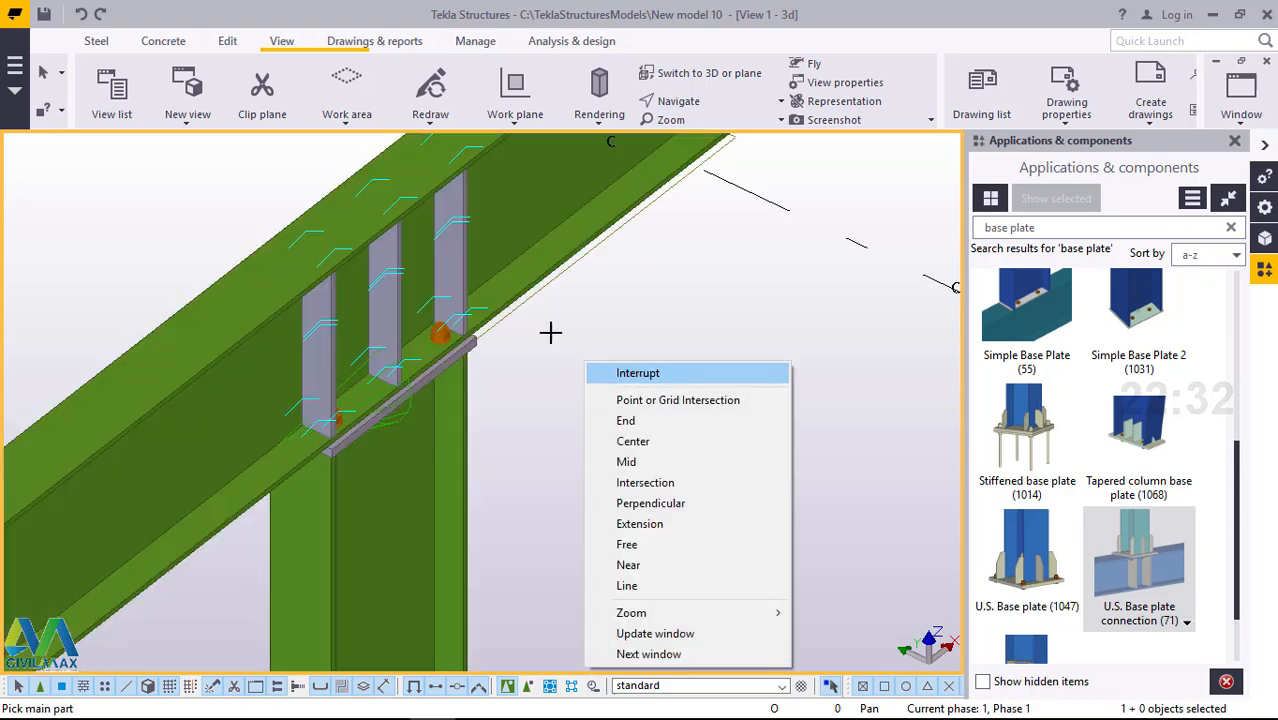
# - Load the SIMPLE ENDPLATE settings into the base plate connection at B-2 and apply them to it
pyautogui.doubleClick(462, 268)
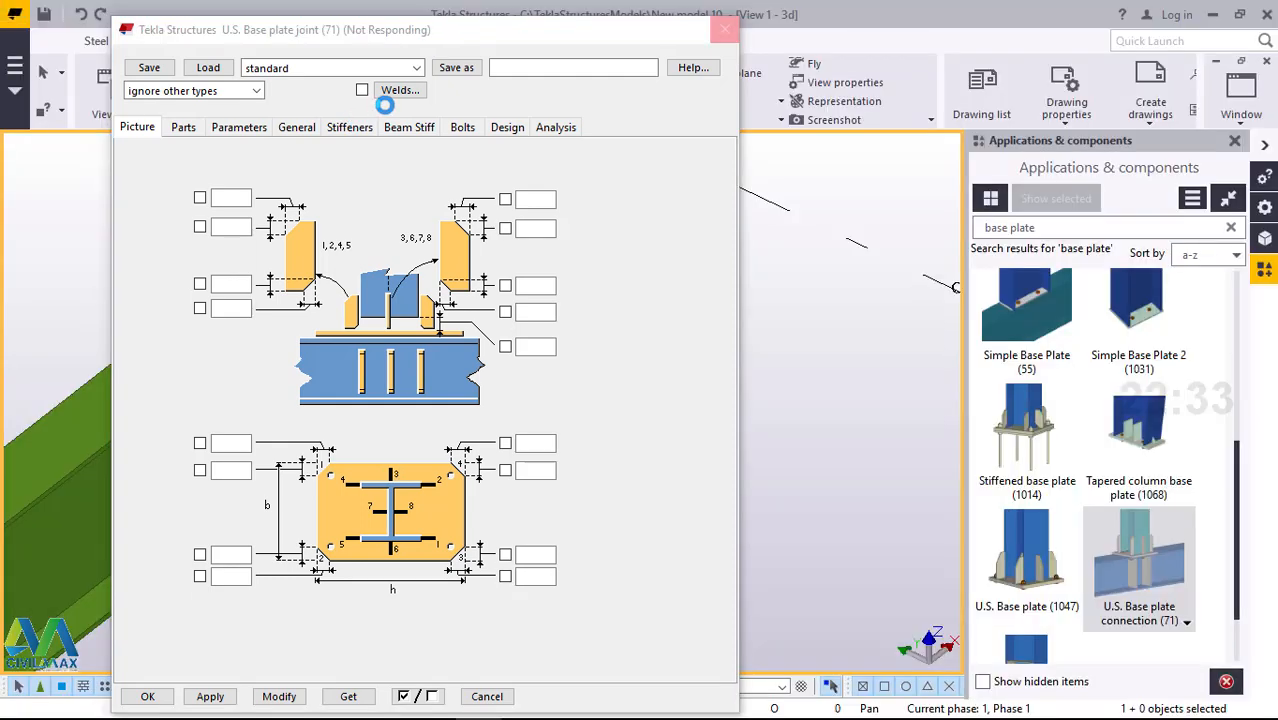
pyautogui.click(416, 70)
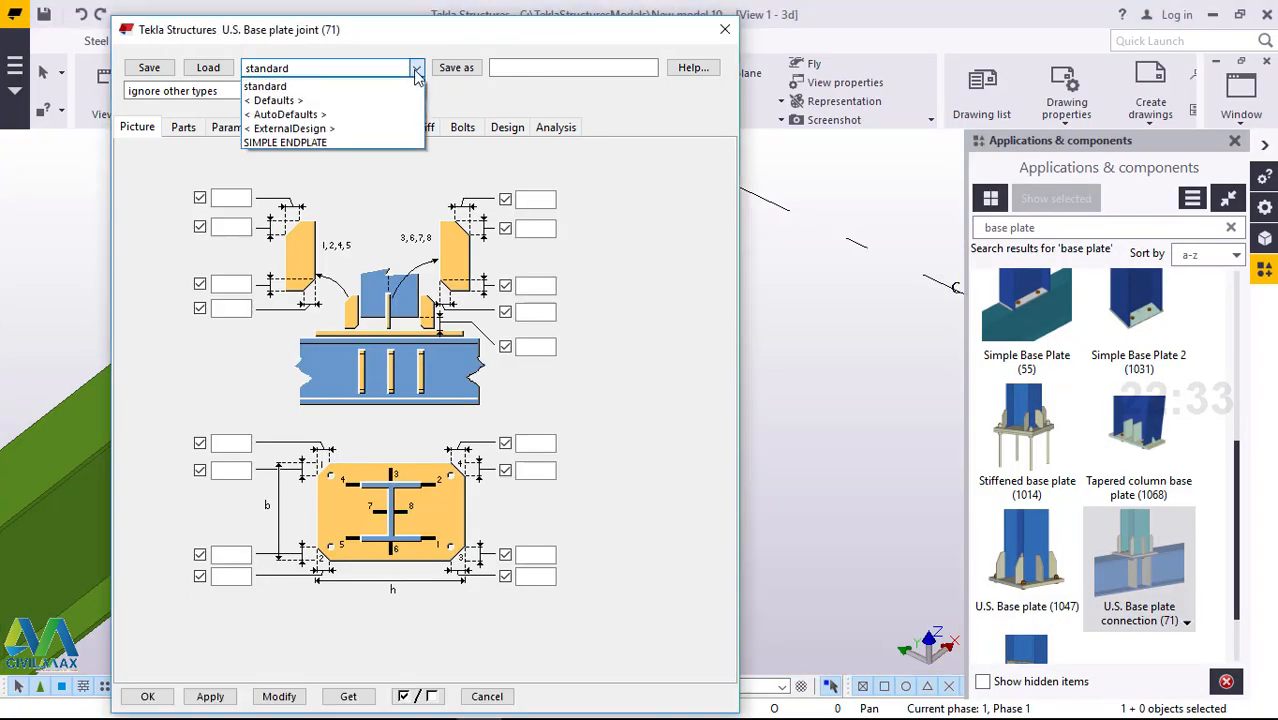
pyautogui.click(328, 143)
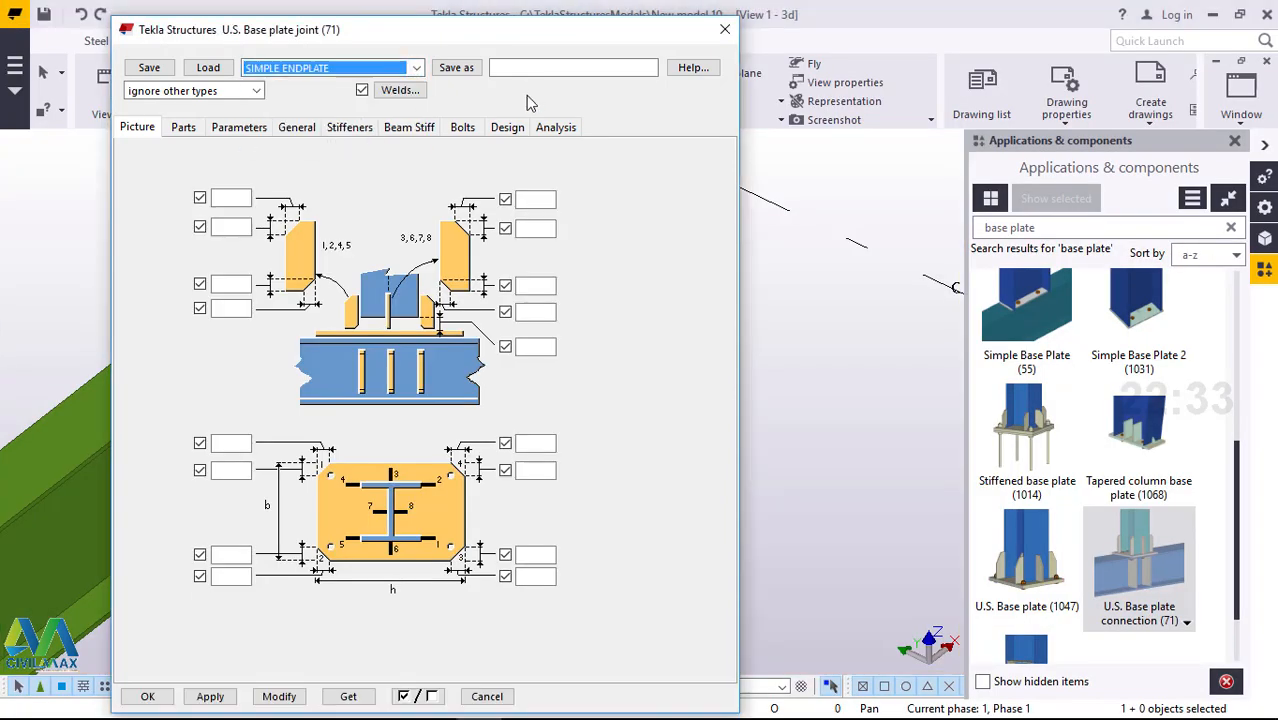
pyautogui.click(220, 71)
pyautogui.click(210, 68)
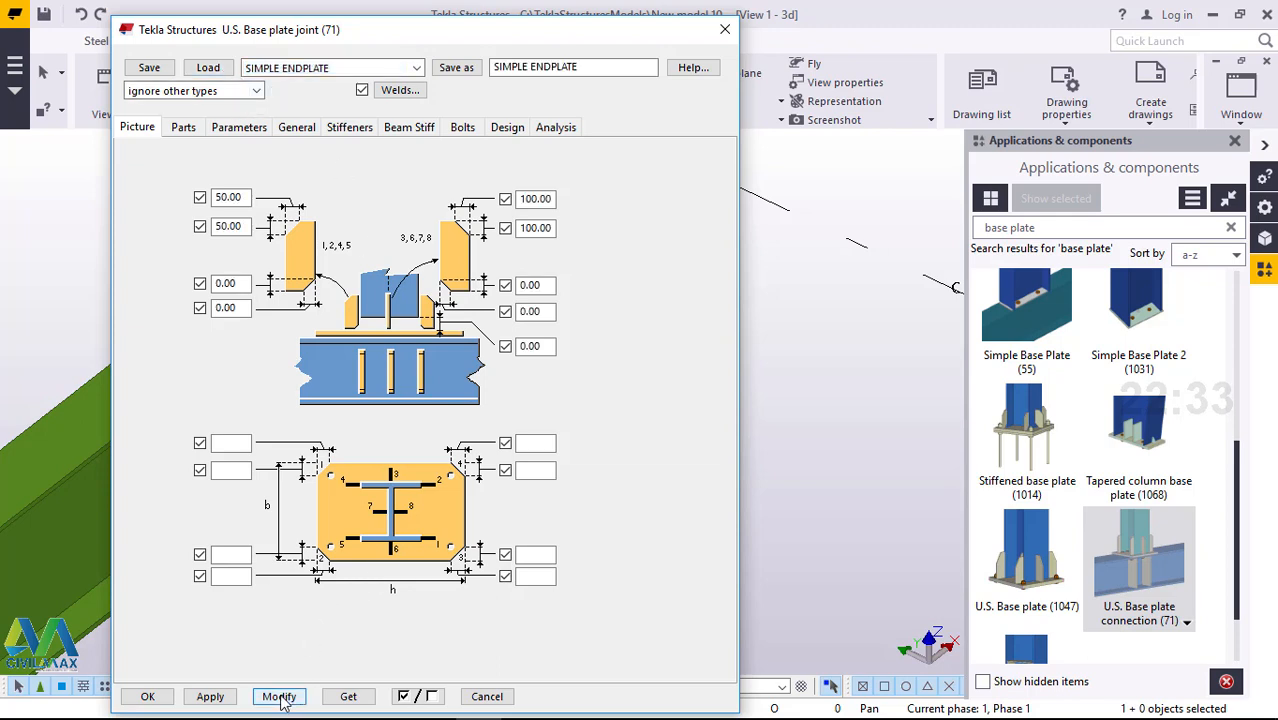
pyautogui.click(206, 697)
pyautogui.click(208, 696)
pyautogui.click(170, 698)
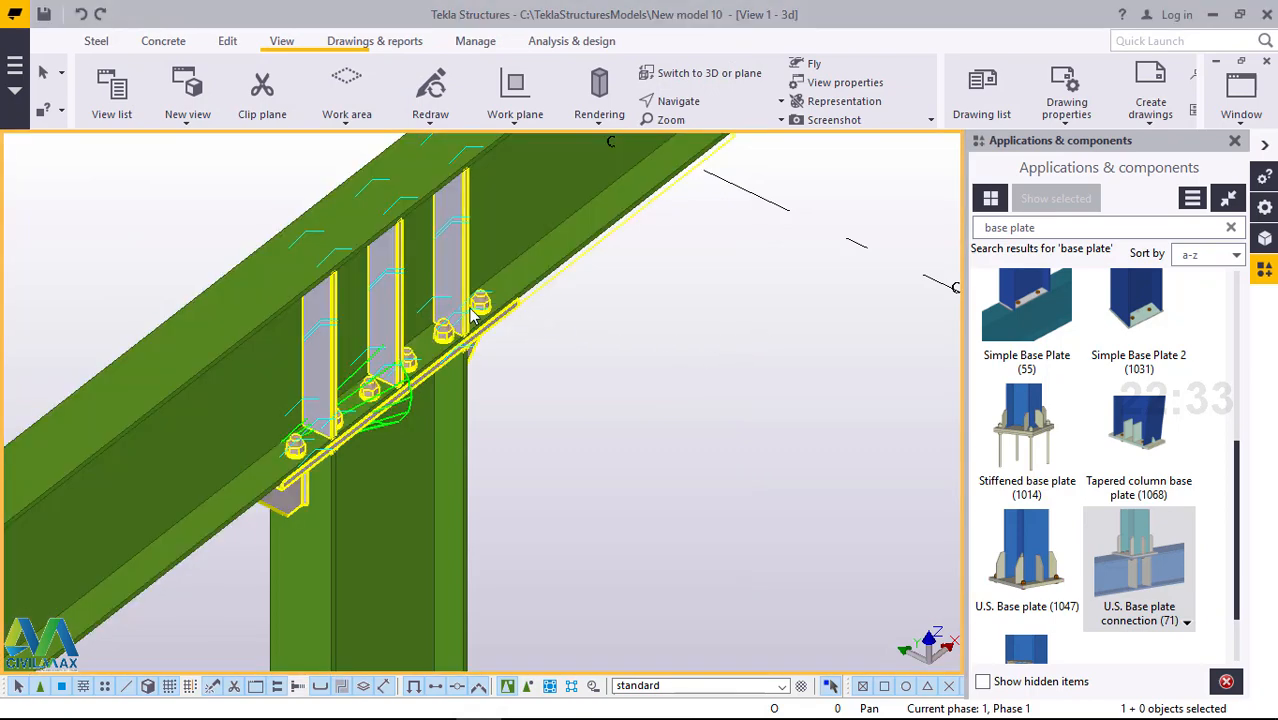
# - Examine the modified base plate connection at B-2 from below and from the side, and clear the selection
pyautogui.click(678, 101)
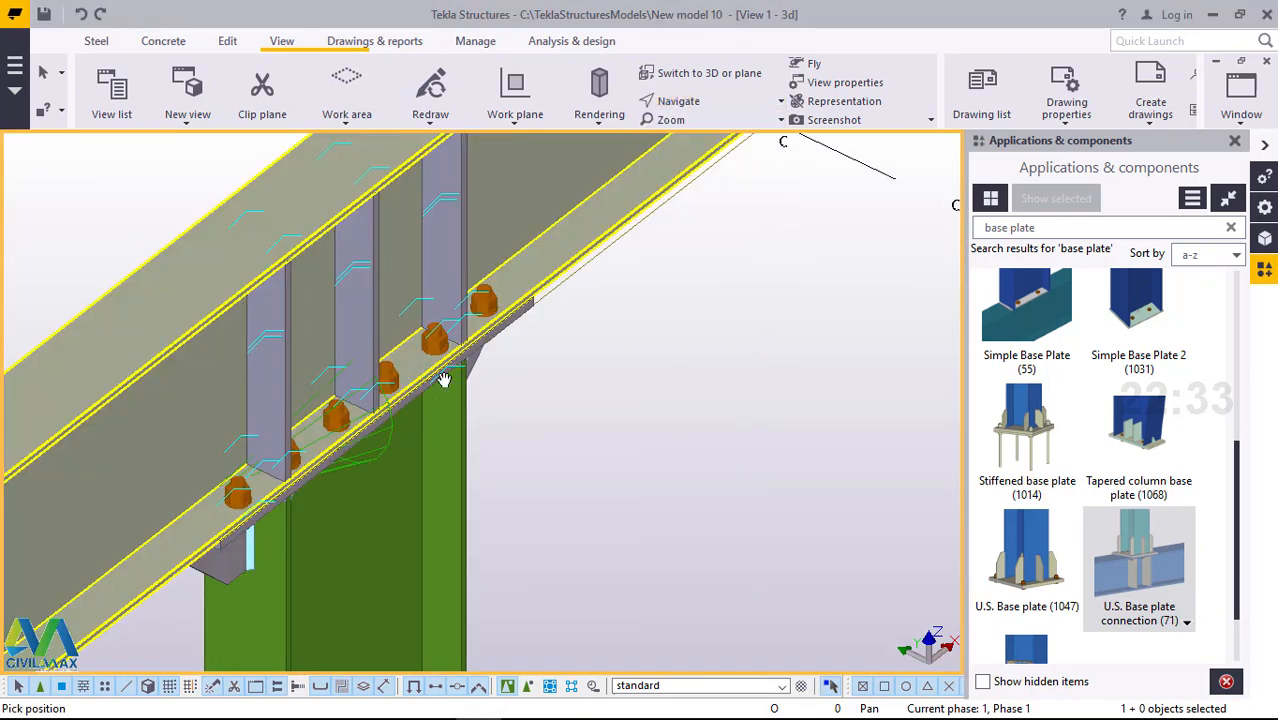
pyautogui.keyDown('ctrl'); pyautogui.moveTo(390, 264); pyautogui.dragTo(345, 204, button='middle'); pyautogui.keyUp('ctrl')
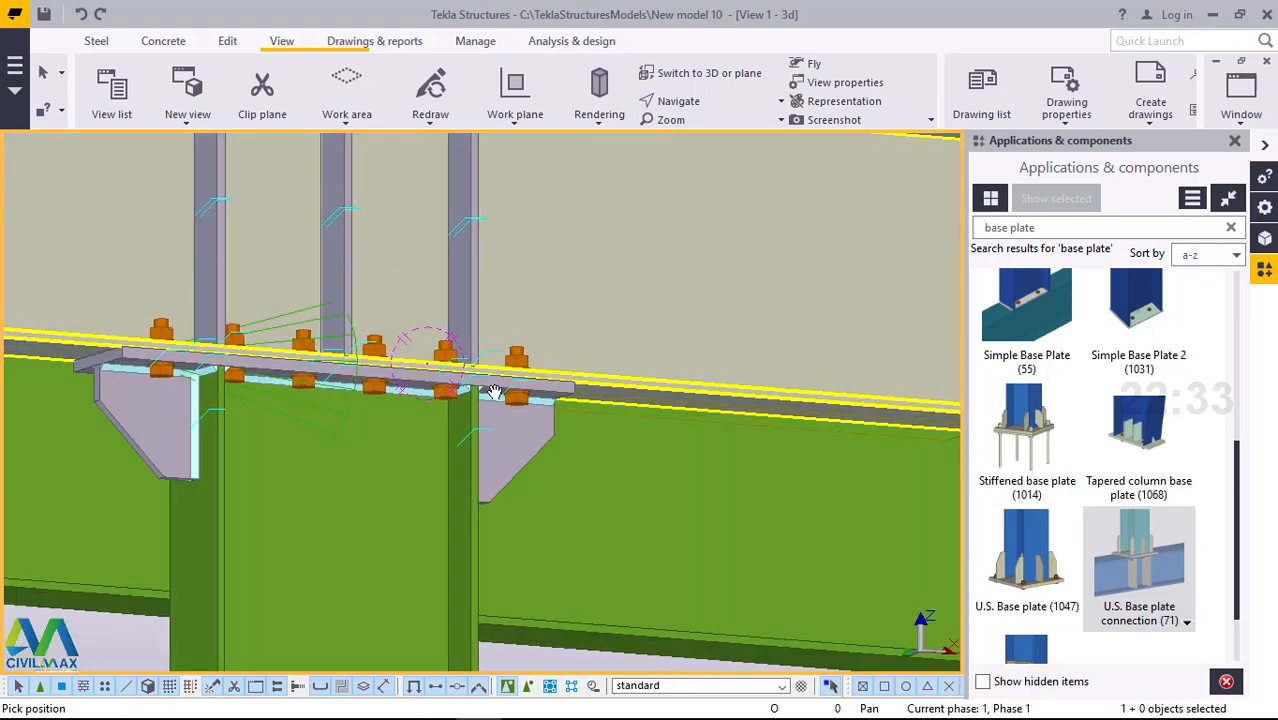
pyautogui.scroll(-2, 470, 370)
pyautogui.keyDown('ctrl'); pyautogui.moveTo(430, 291); pyautogui.dragTo(397, 258, button='middle'); pyautogui.keyUp('ctrl')
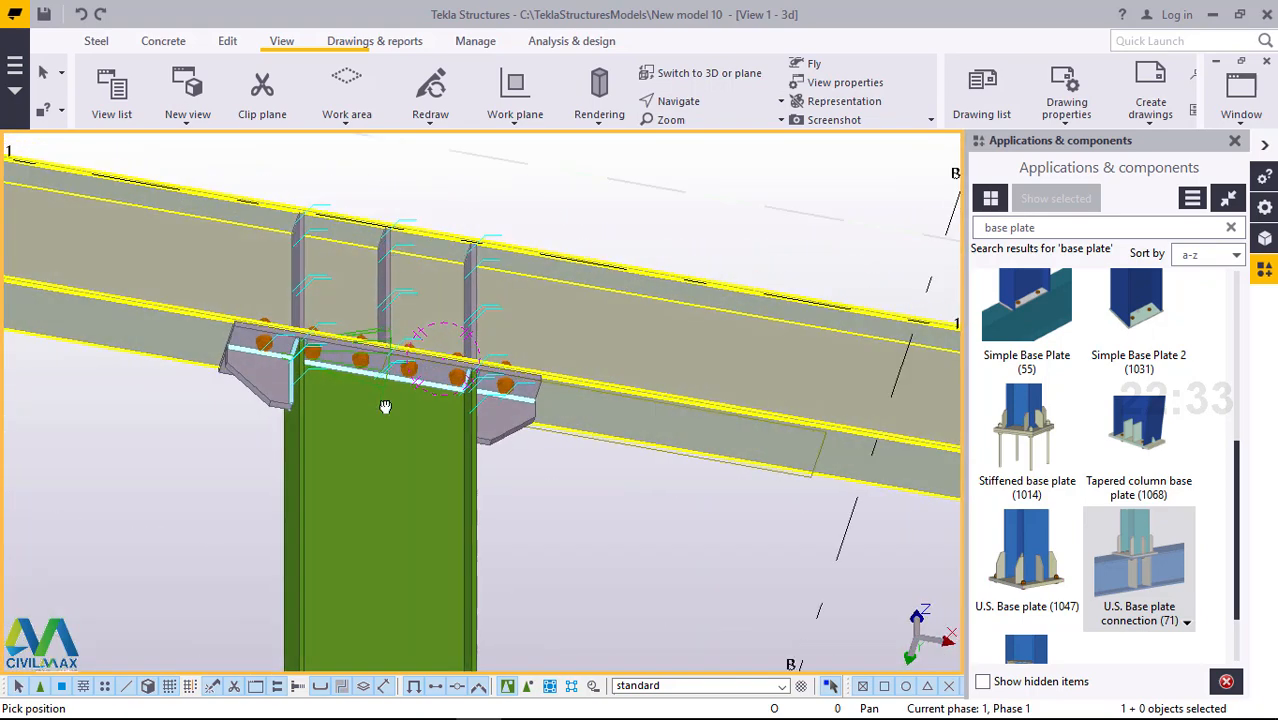
pyautogui.keyDown('ctrl'); pyautogui.moveTo(384, 406); pyautogui.dragTo(528, 542, button='middle'); pyautogui.keyUp('ctrl')
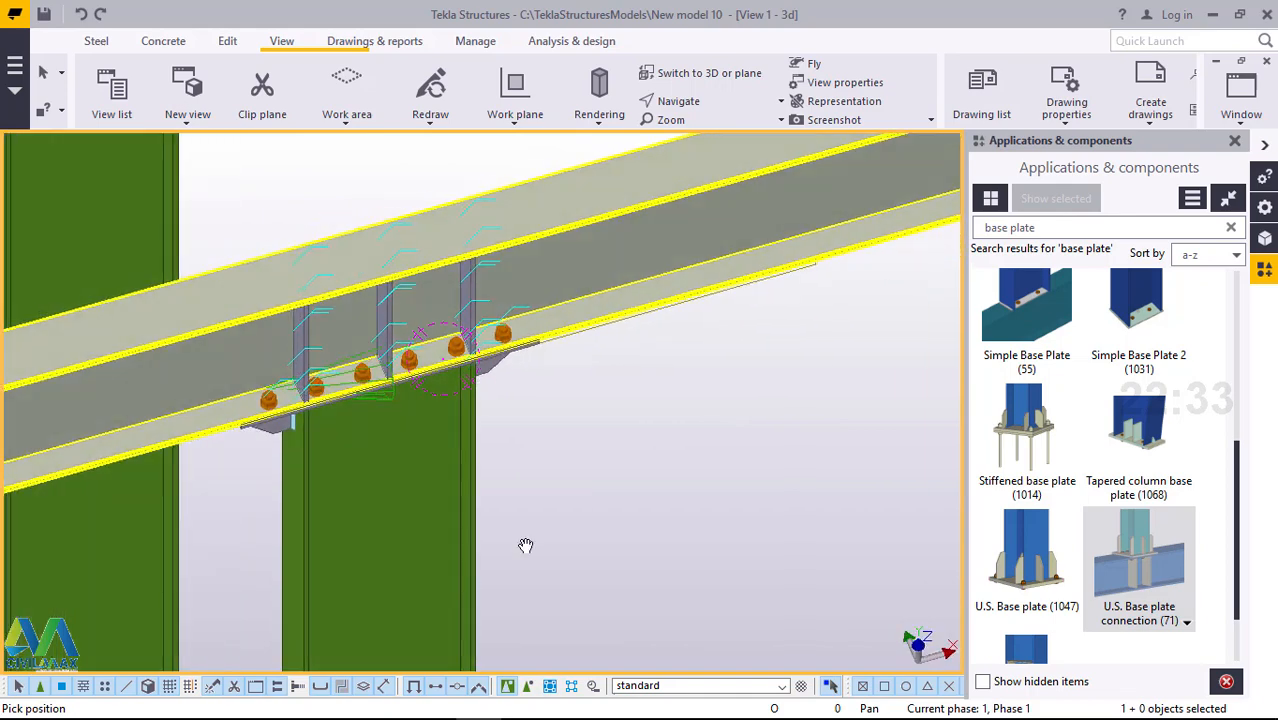
pyautogui.rightClick(606, 473)
pyautogui.click(660, 180)
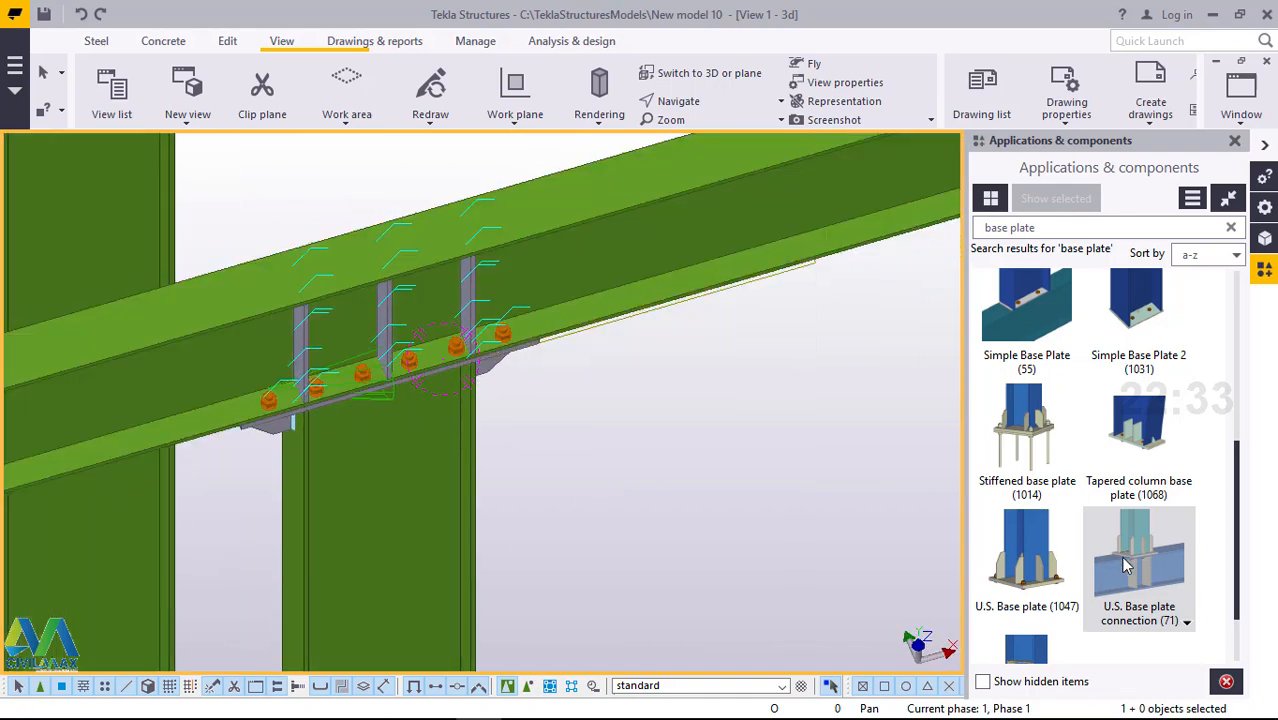
# - Apply U.S. Base plate connection (71) at B-3, with the beam as main part and the column beneath it as secondary part
pyautogui.scroll(-2, 556, 515)
pyautogui.scroll(-4, 558, 517)
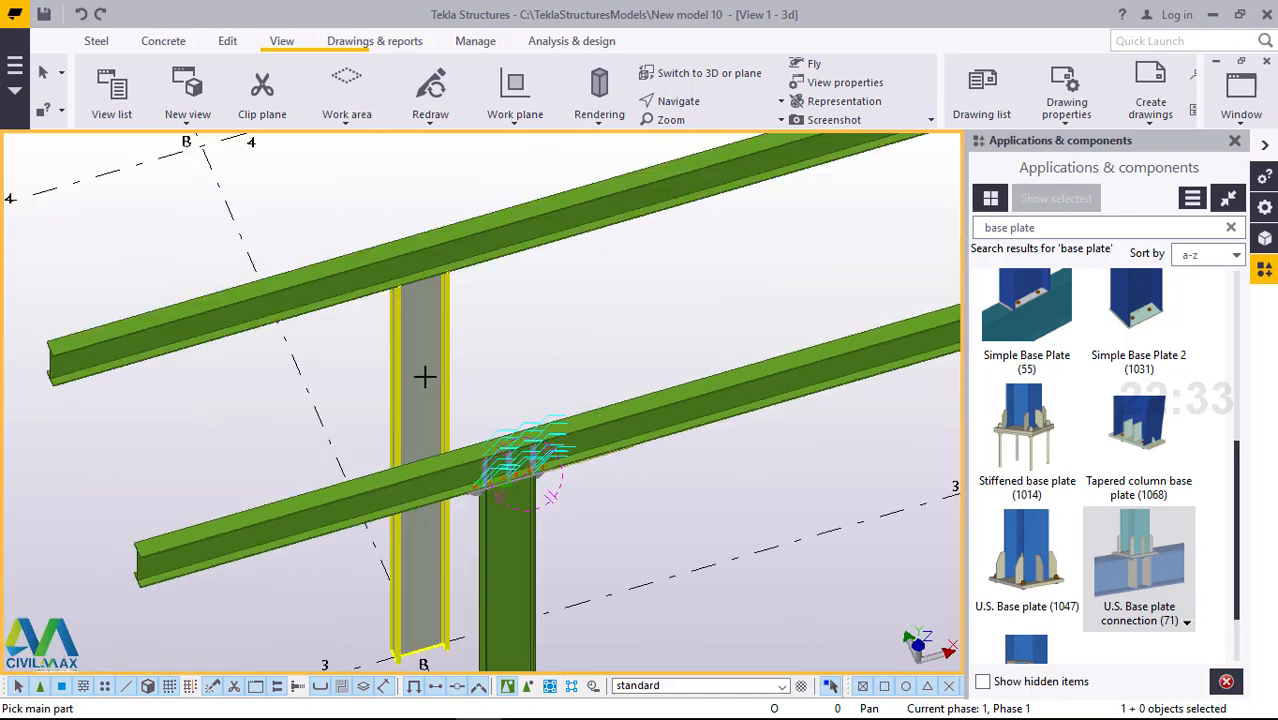
pyautogui.scroll(-2, 425, 374)
pyautogui.scroll(3, 440, 310)
pyautogui.scroll(2, 408, 266)
pyautogui.click(409, 263)
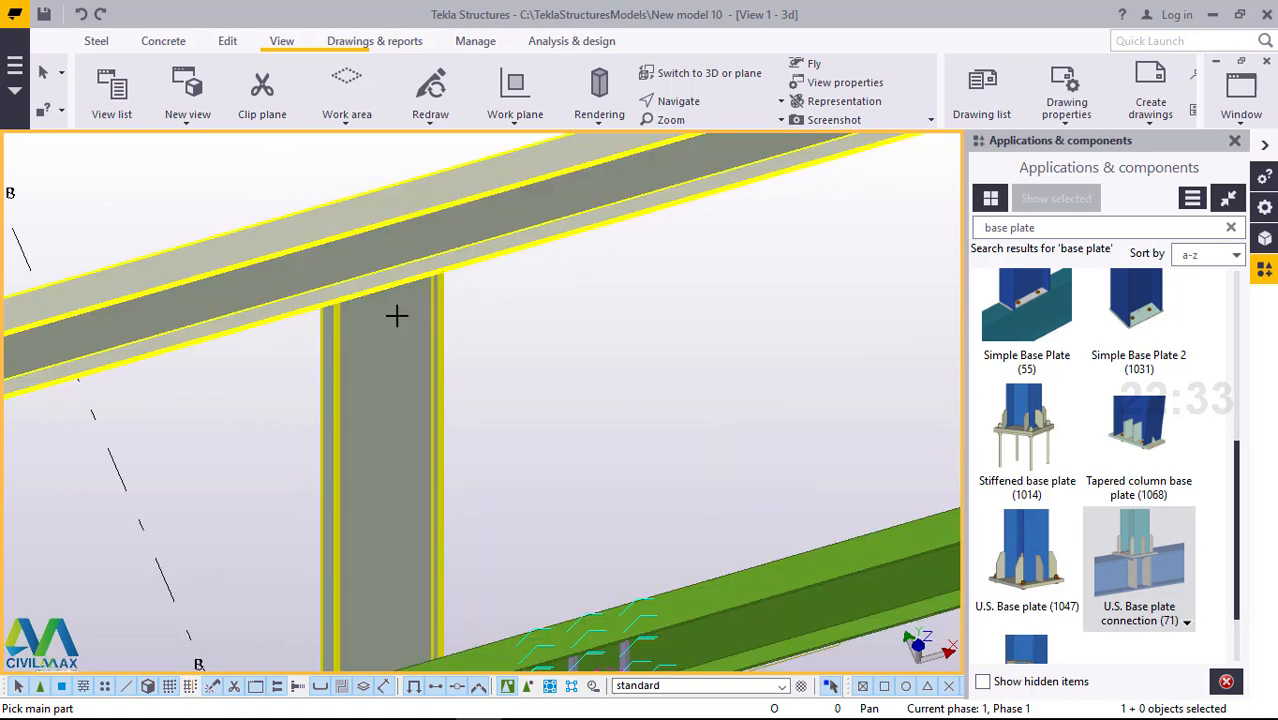
pyautogui.click(397, 316)
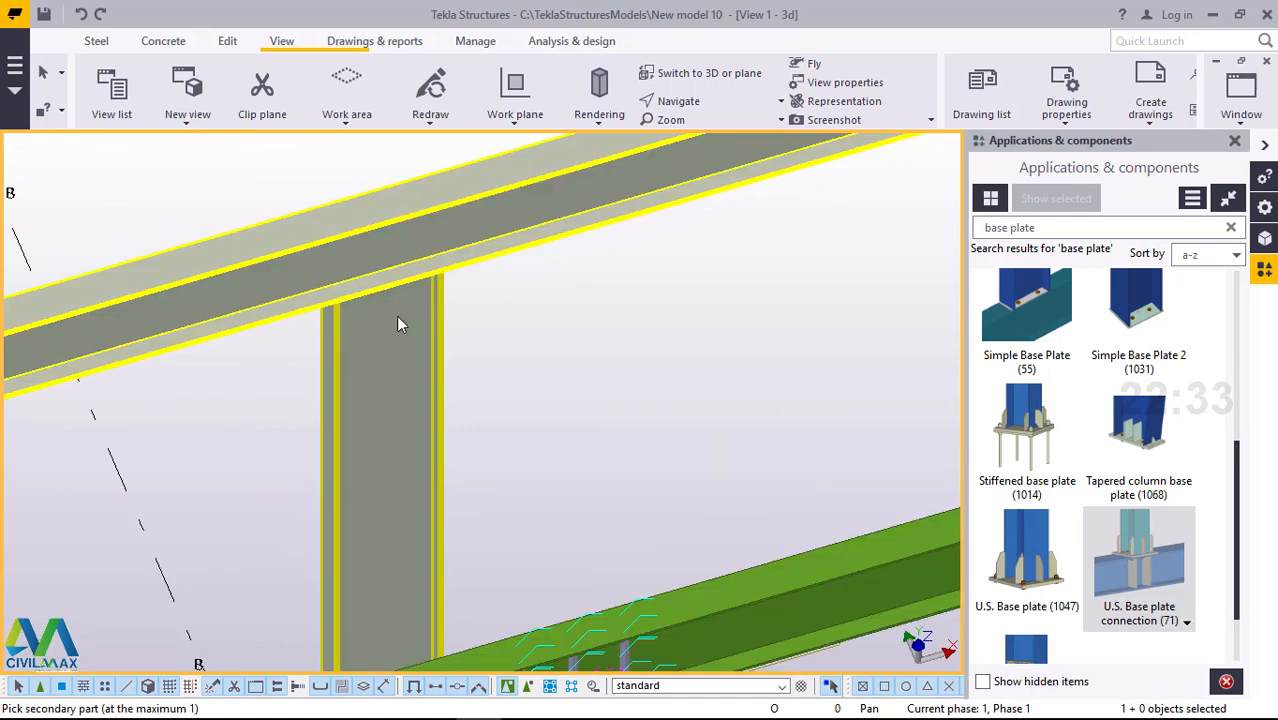
# - Apply U.S. Base plate connection (71) at C-2 and C-3, with each beam as main part and the column beneath as secondary part
pyautogui.scroll(-2, 305, 405)
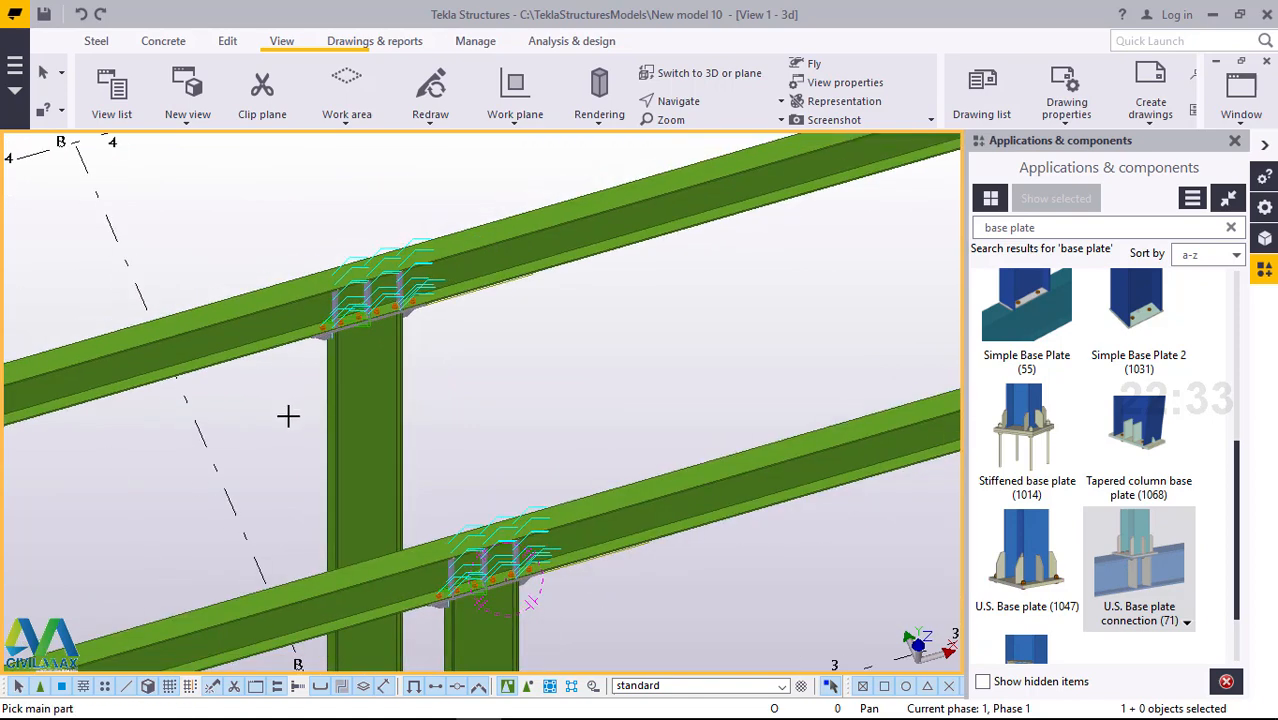
pyautogui.scroll(-4, 327, 393)
pyautogui.scroll(6, 554, 340)
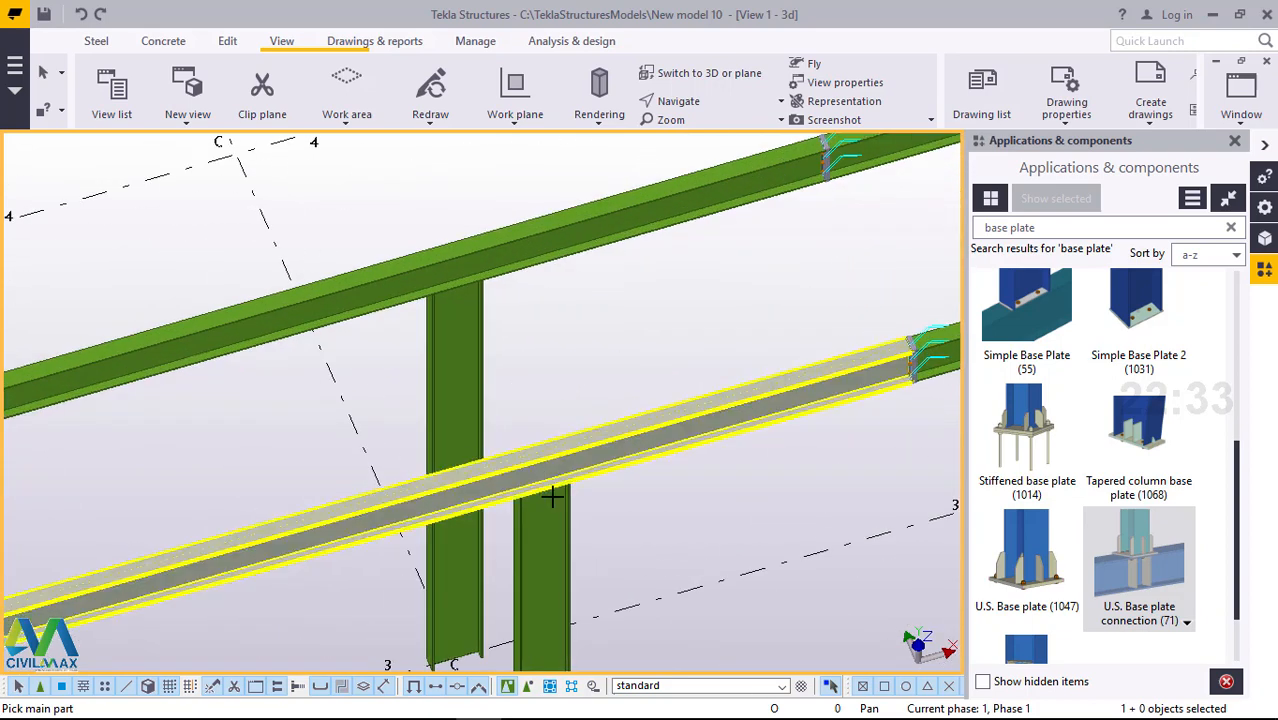
pyautogui.click(563, 481)
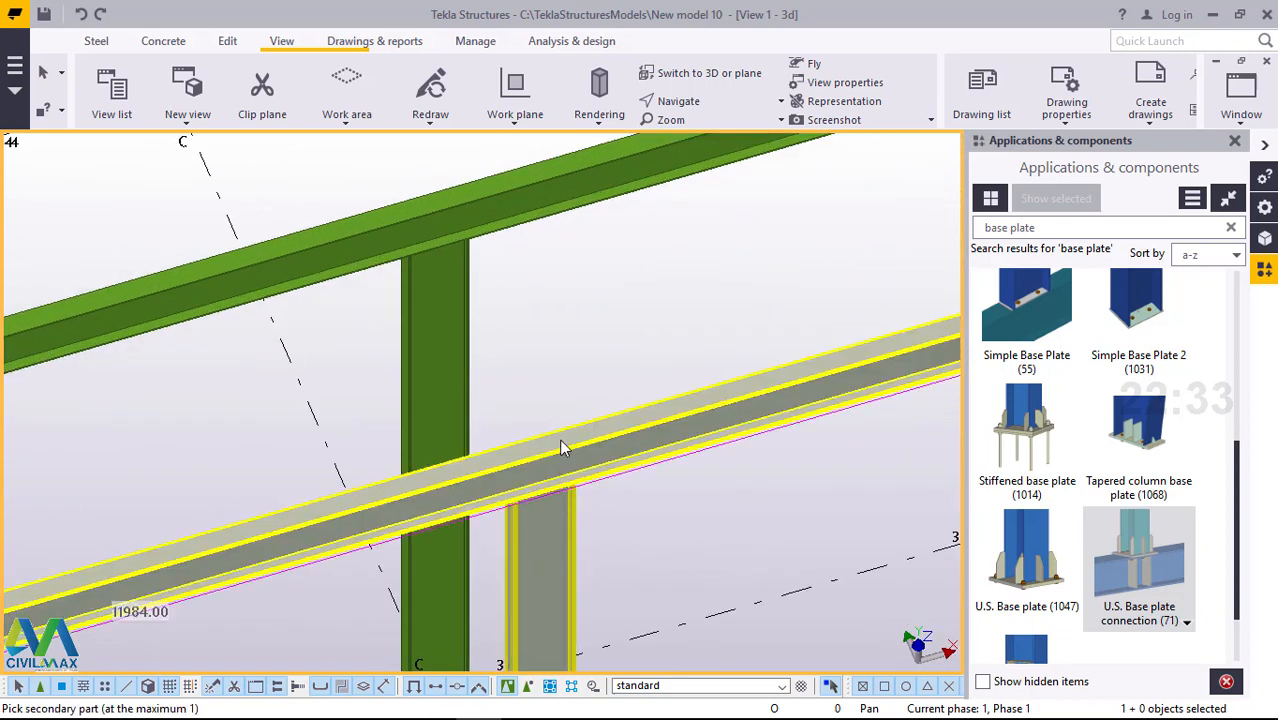
pyautogui.middleClick(466, 223)
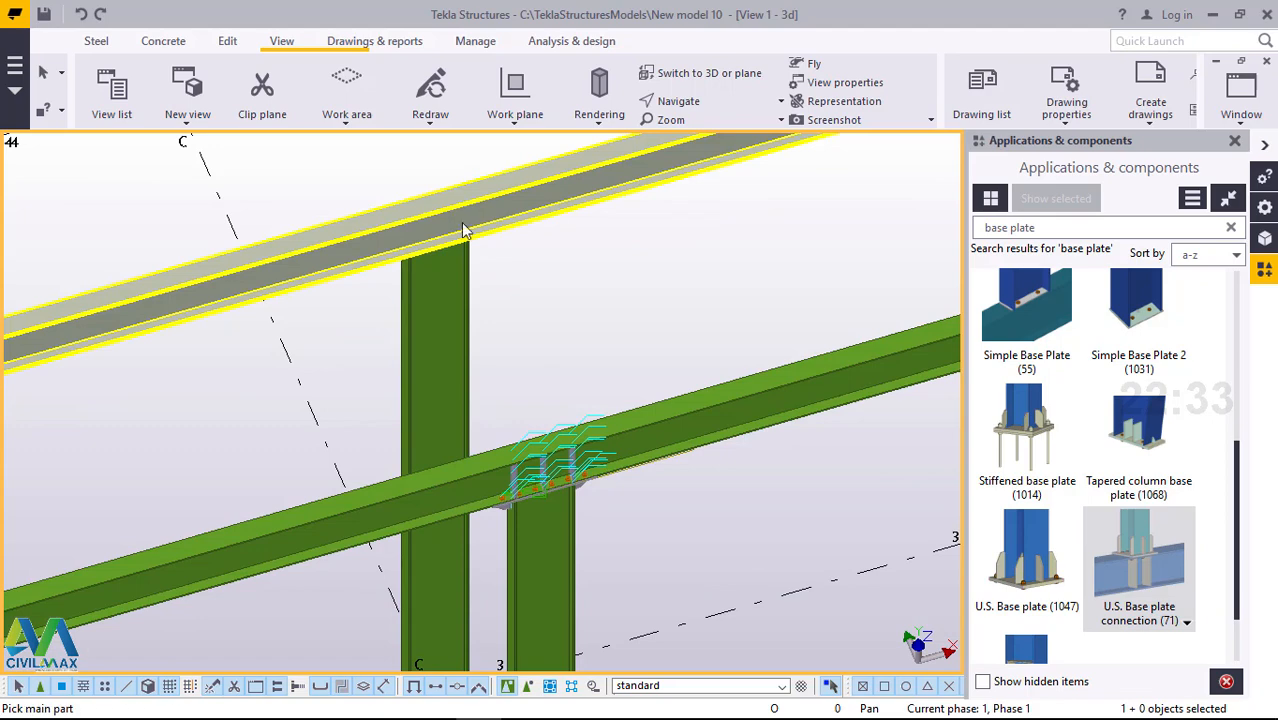
pyautogui.click(462, 218)
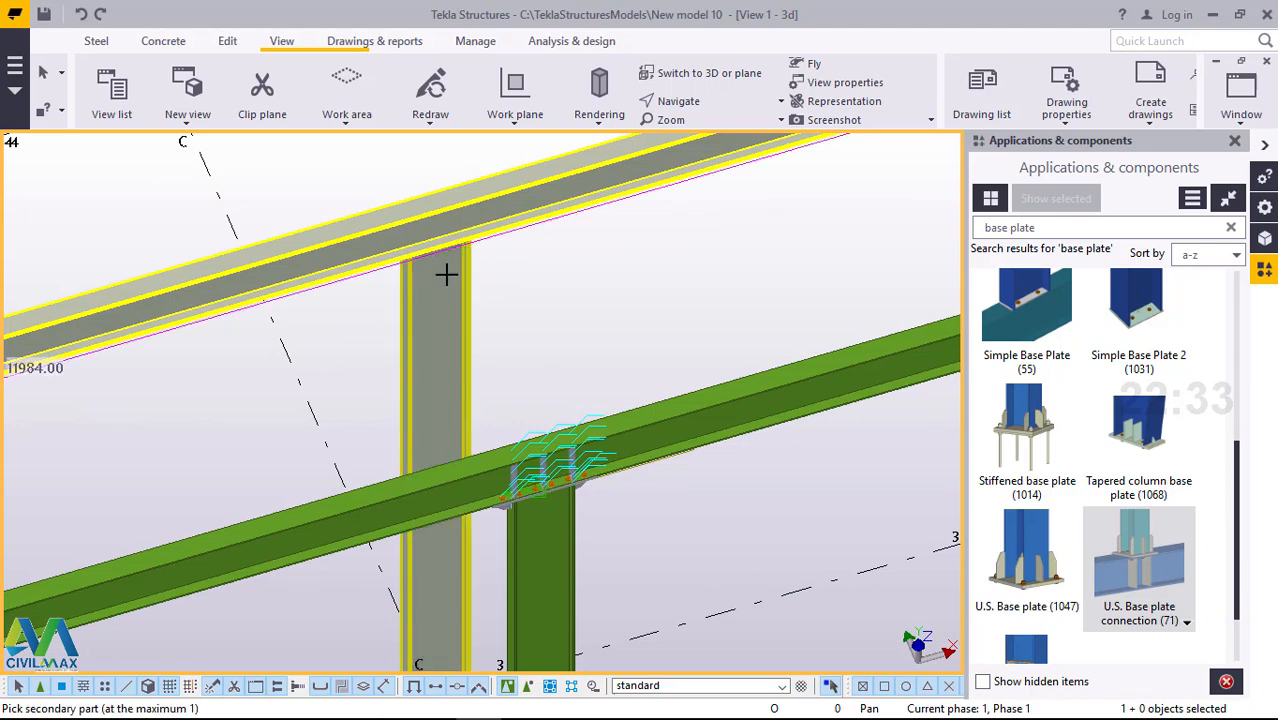
pyautogui.click(446, 273)
# - Apply U.S. Base plate connection (71) at D-3 and D-2, picking each beam as main part and its supporting column as secondary part
pyautogui.scroll(-2, 422, 286)
pyautogui.scroll(-3, 322, 386)
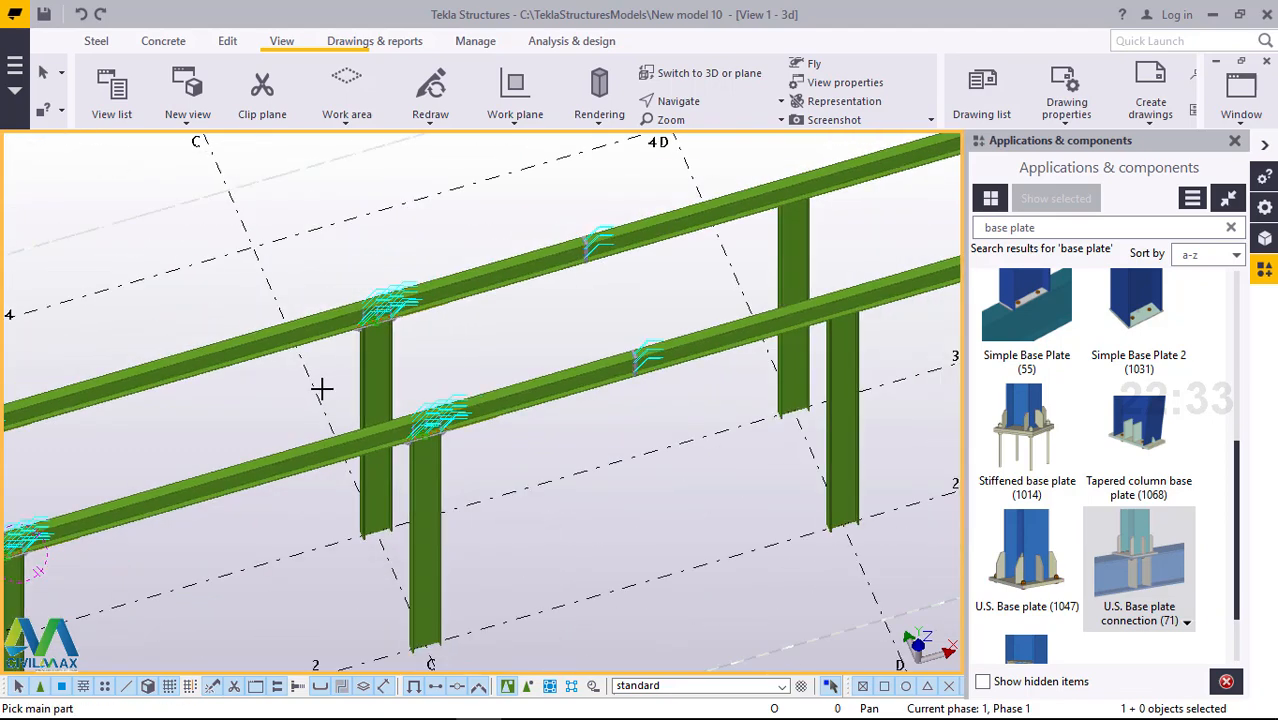
pyautogui.scroll(6, 680, 286)
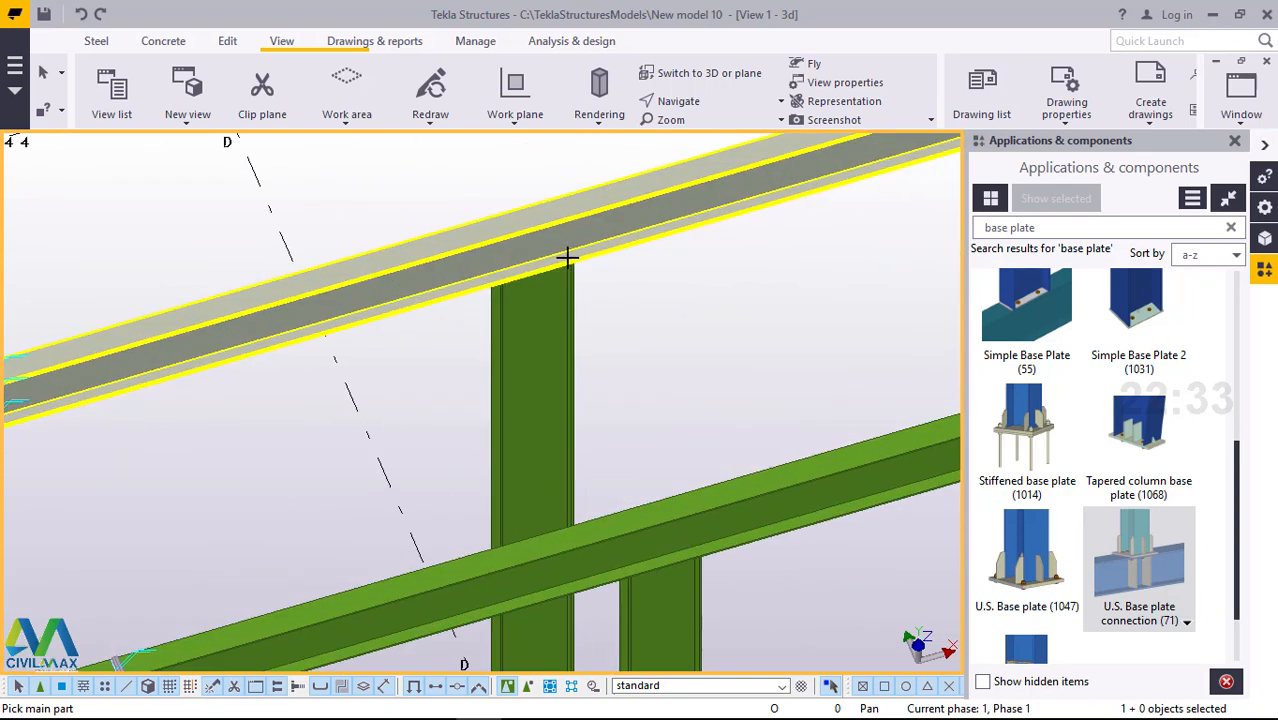
pyautogui.click(560, 258)
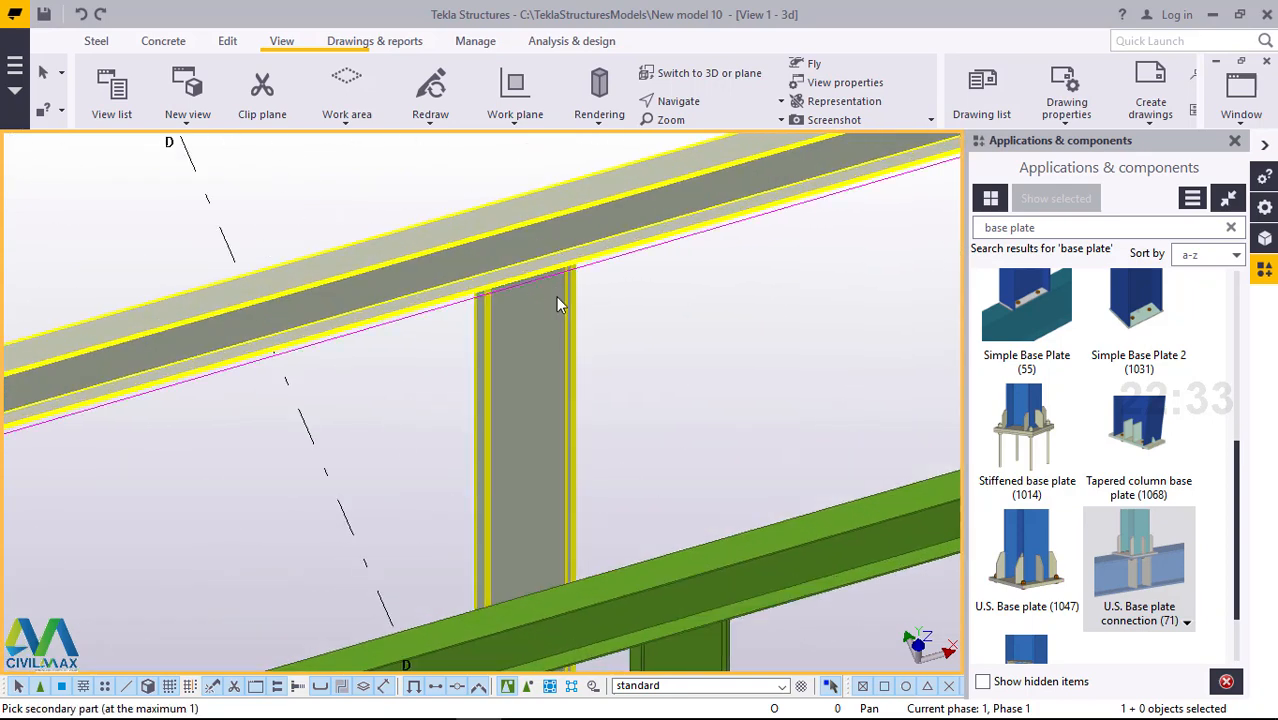
pyautogui.click(556, 297)
pyautogui.scroll(-3, 556, 283)
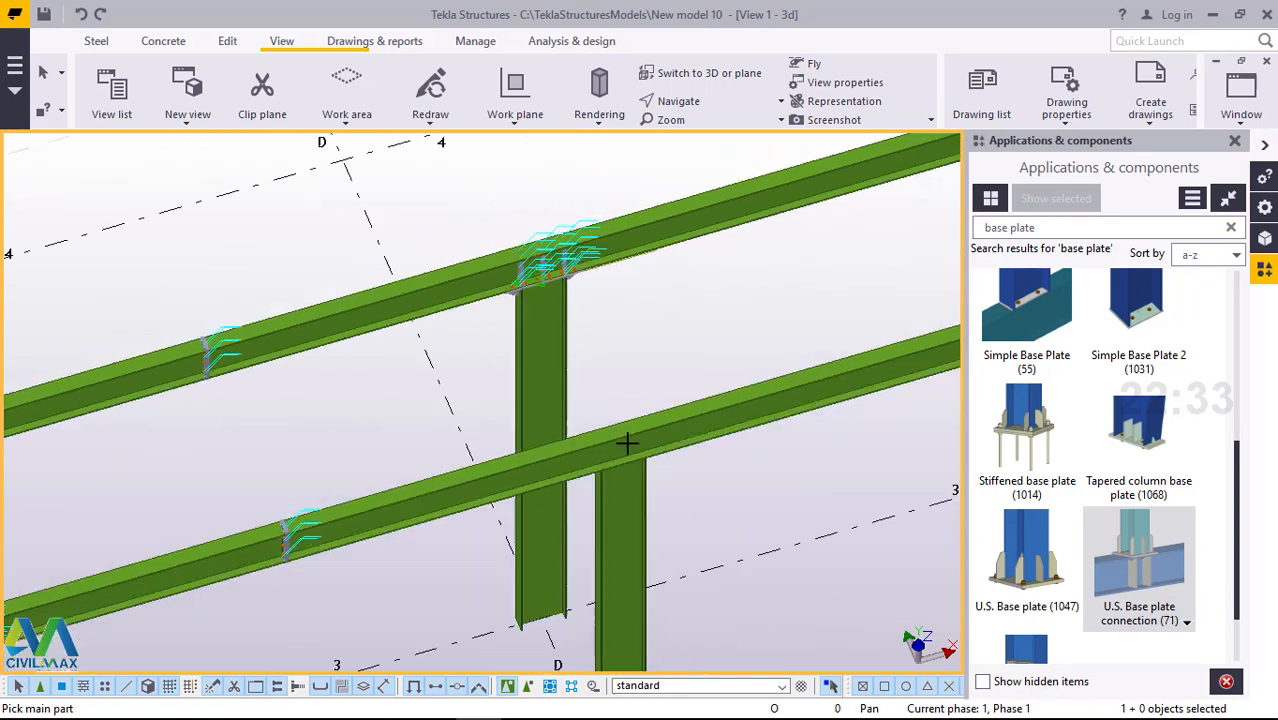
pyautogui.scroll(5, 634, 478)
pyautogui.click(645, 537)
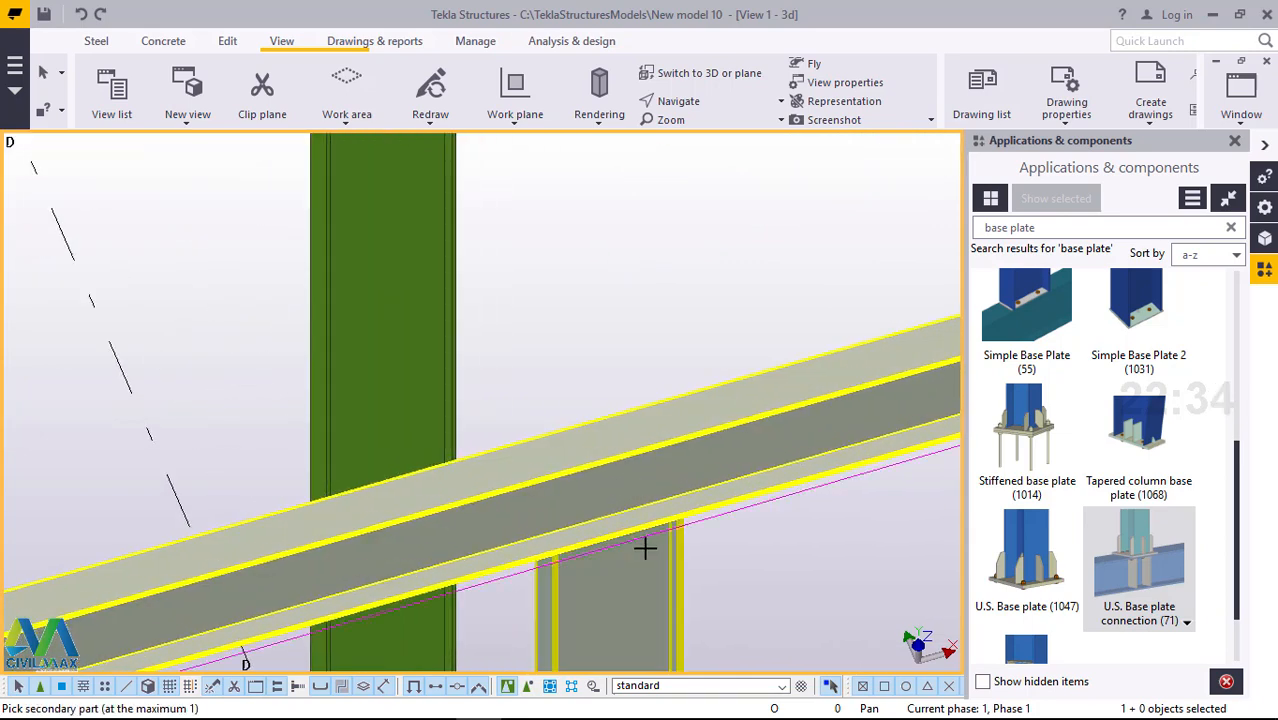
pyautogui.click(645, 548)
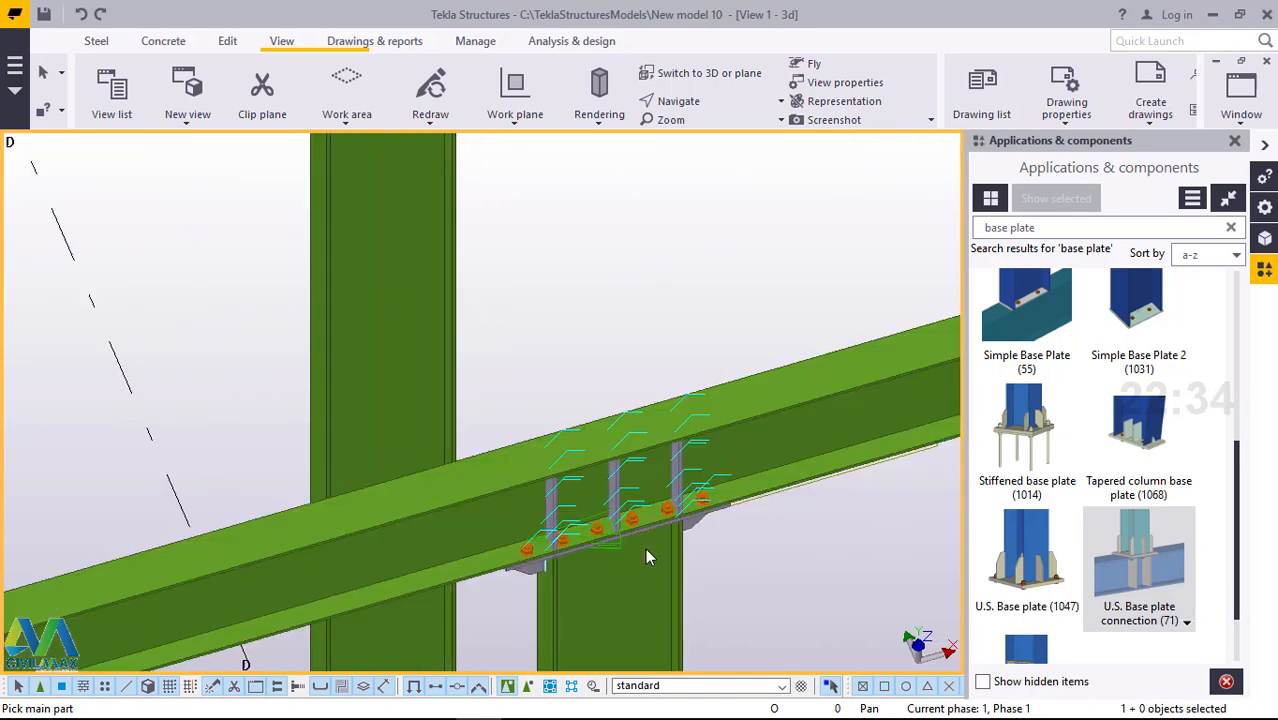
# - Apply U.S. Base plate connection (71) between beam and column at E-2 and E-3, and end the connection command
pyautogui.scroll(-4, 456, 523)
pyautogui.scroll(-6, 451, 520)
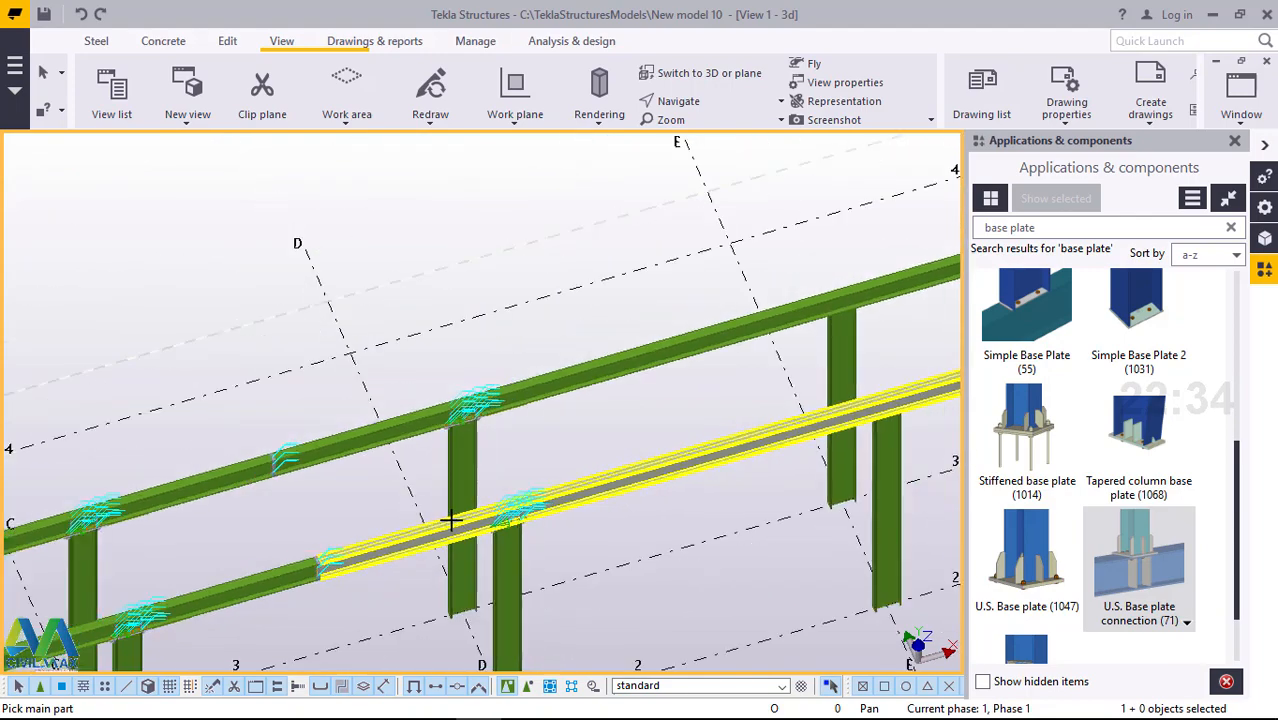
pyautogui.scroll(2, 720, 458)
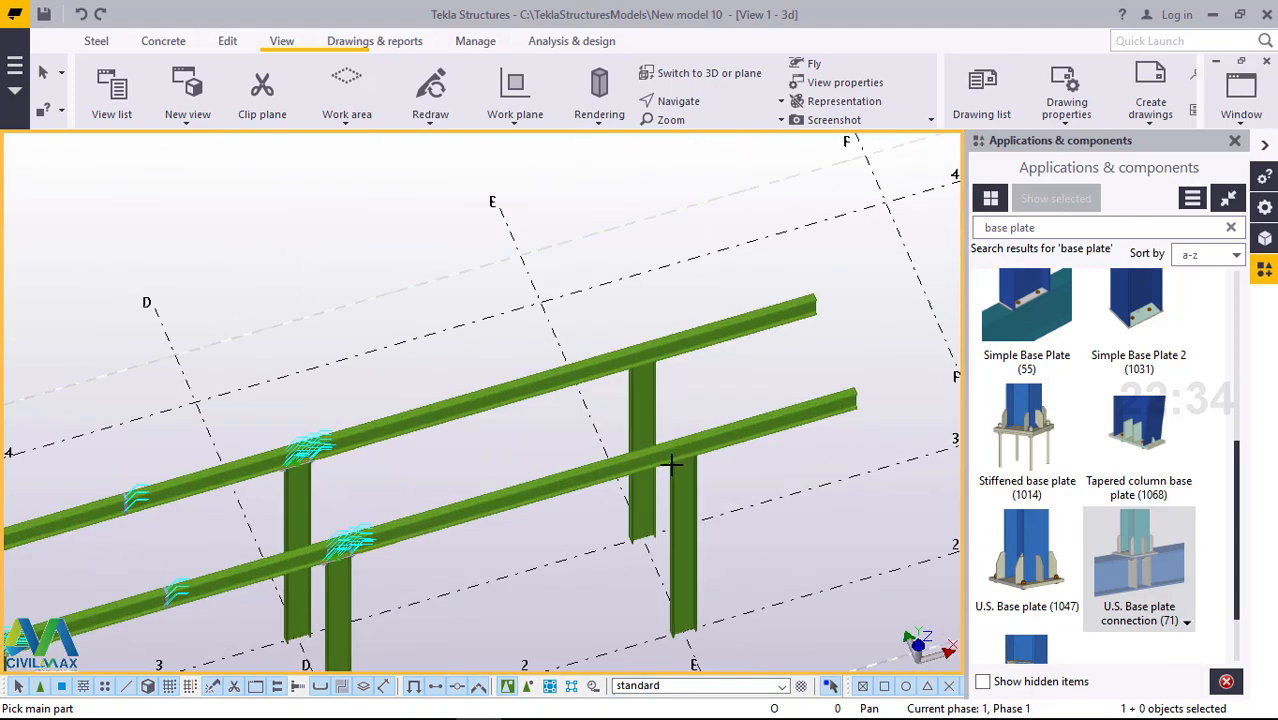
pyautogui.scroll(5, 685, 463)
pyautogui.click(704, 472)
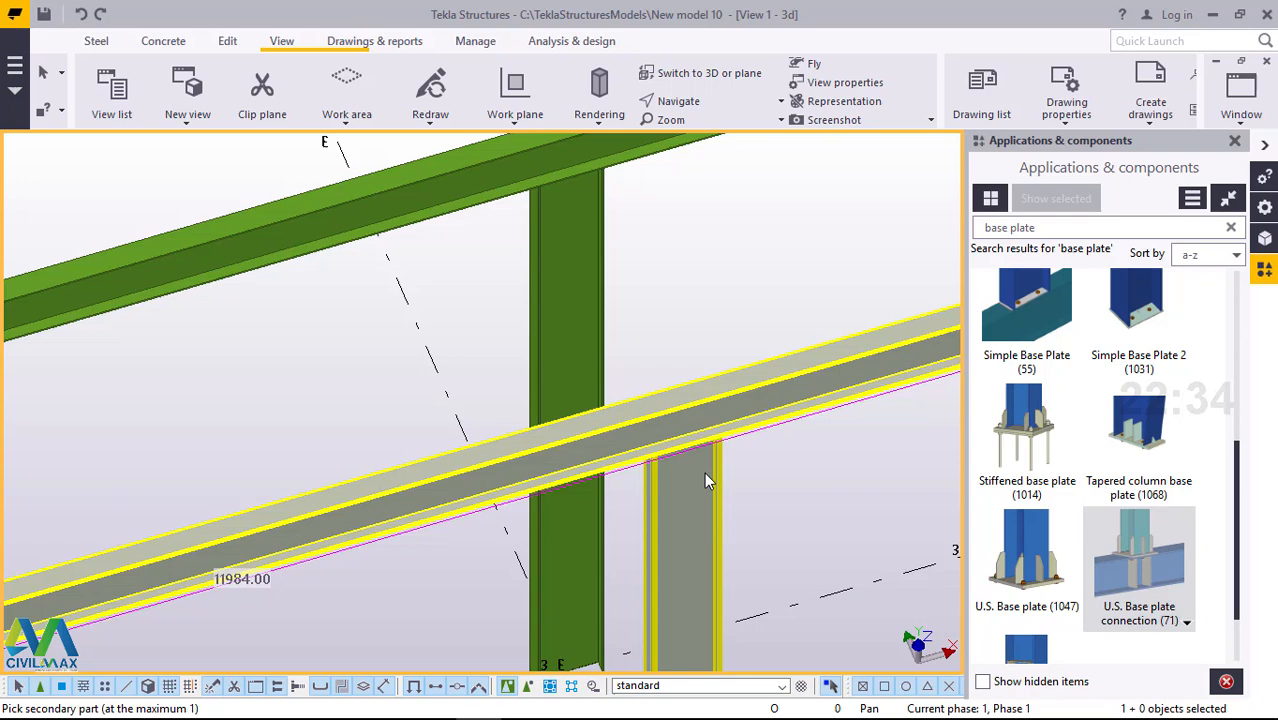
pyautogui.click(704, 478)
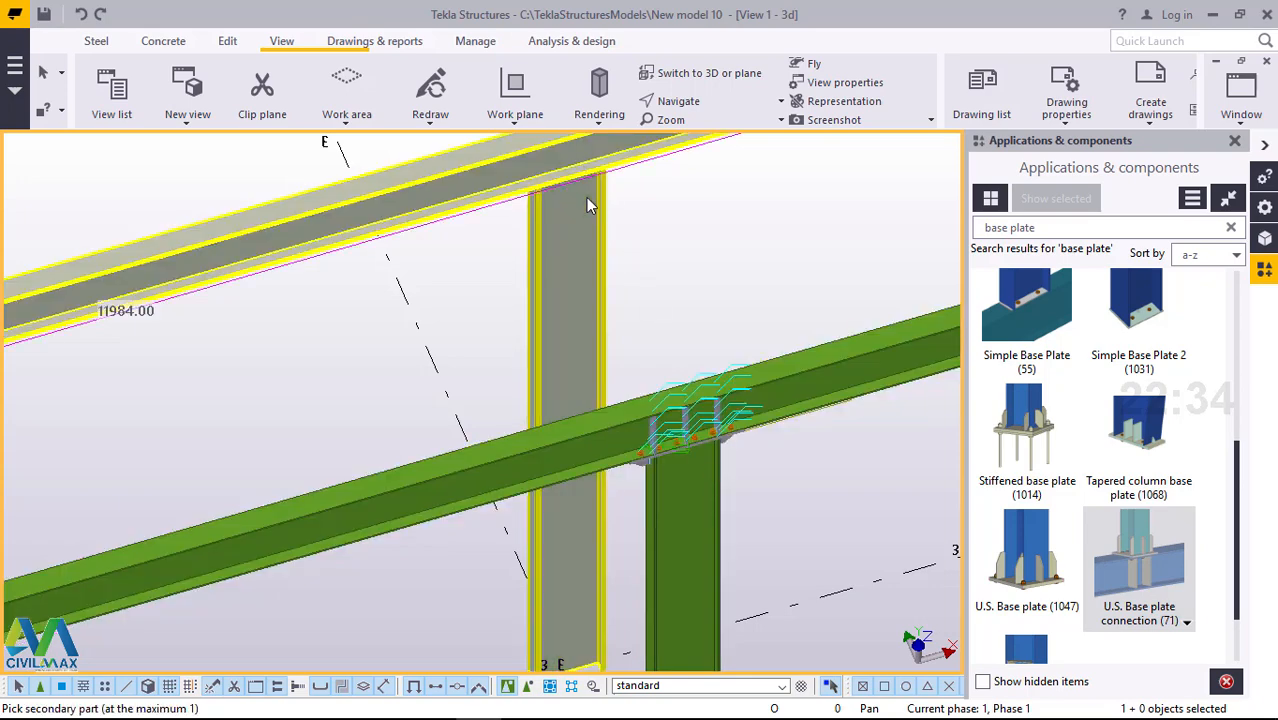
pyautogui.click(586, 197)
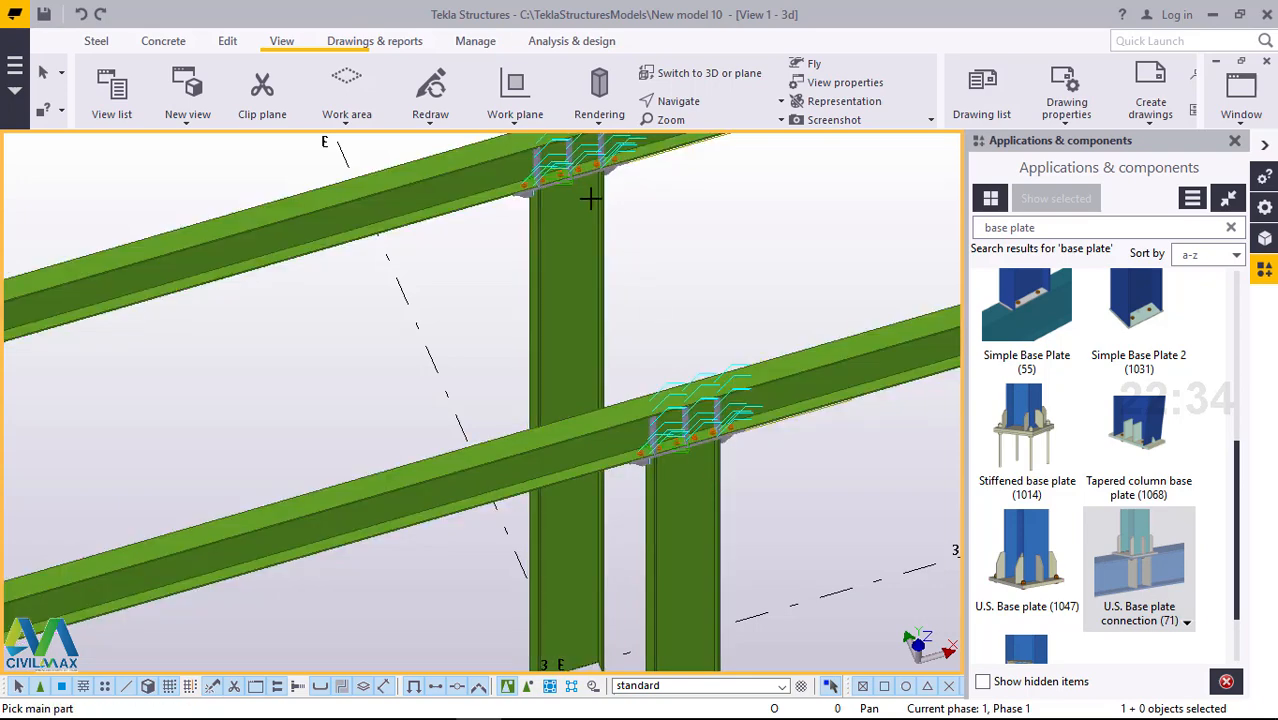
pyautogui.scroll(2, 662, 203)
pyautogui.rightClick(693, 216)
pyautogui.click(693, 216)
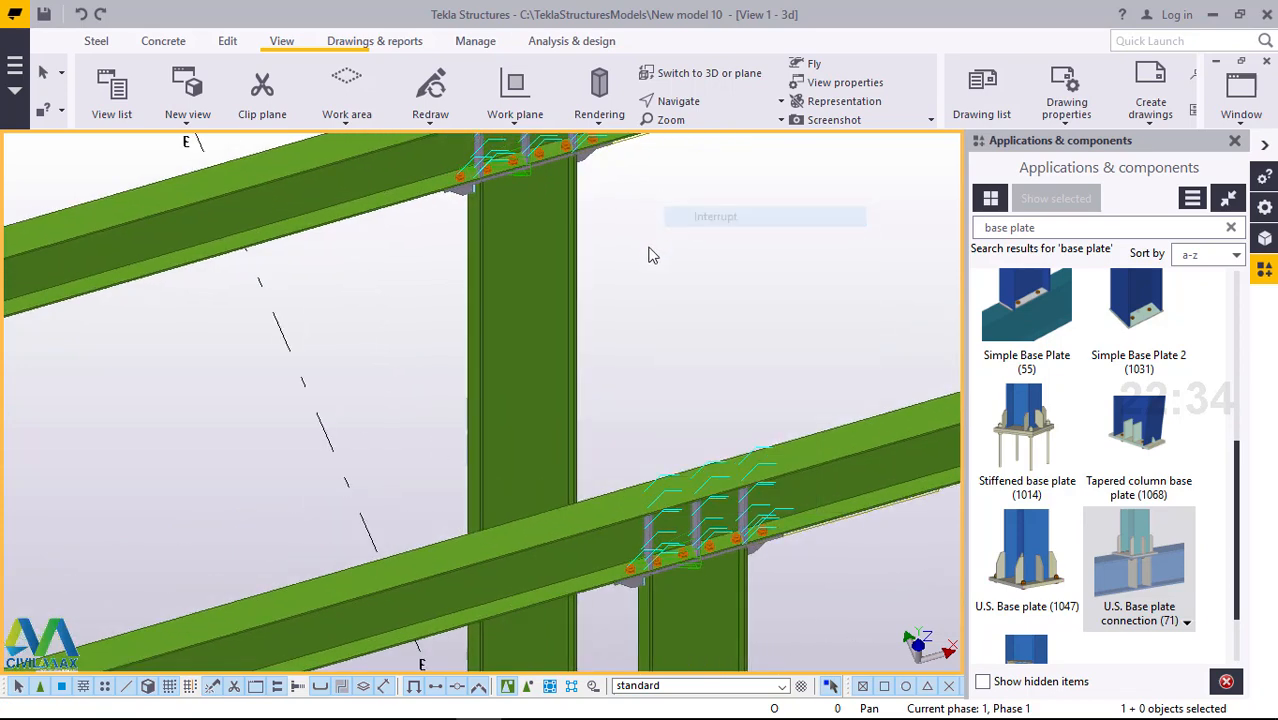
# - Examine the base plate connections along grid line E from the side, checking their plates, bolts and stiffeners
pyautogui.scroll(-2, 651, 250)
pyautogui.scroll(3, 692, 428)
pyautogui.scroll(2, 688, 441)
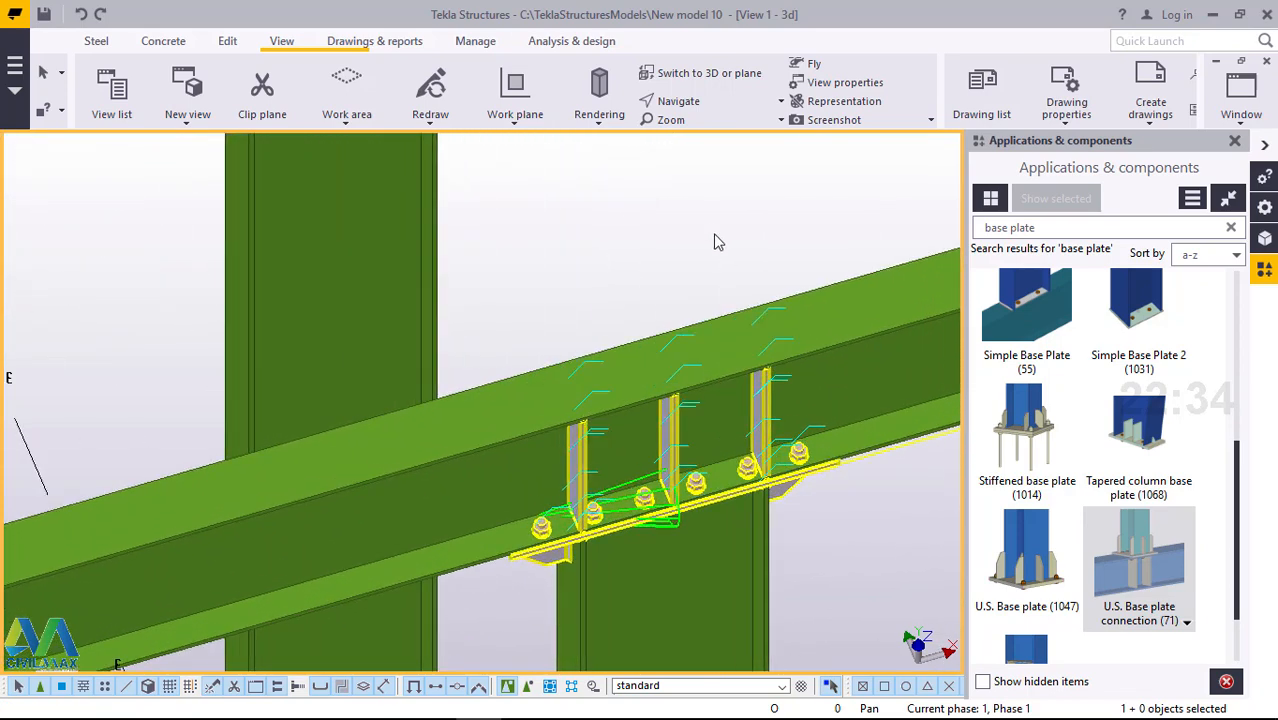
pyautogui.click(700, 106)
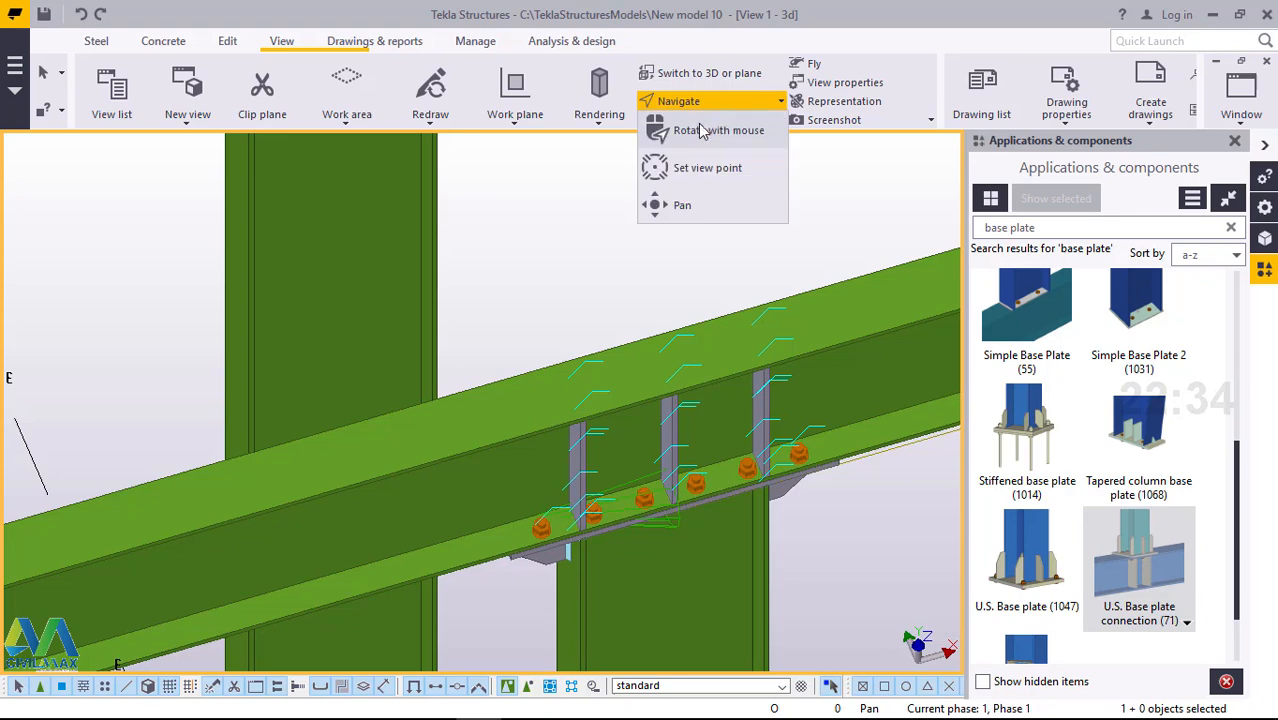
pyautogui.click(701, 127)
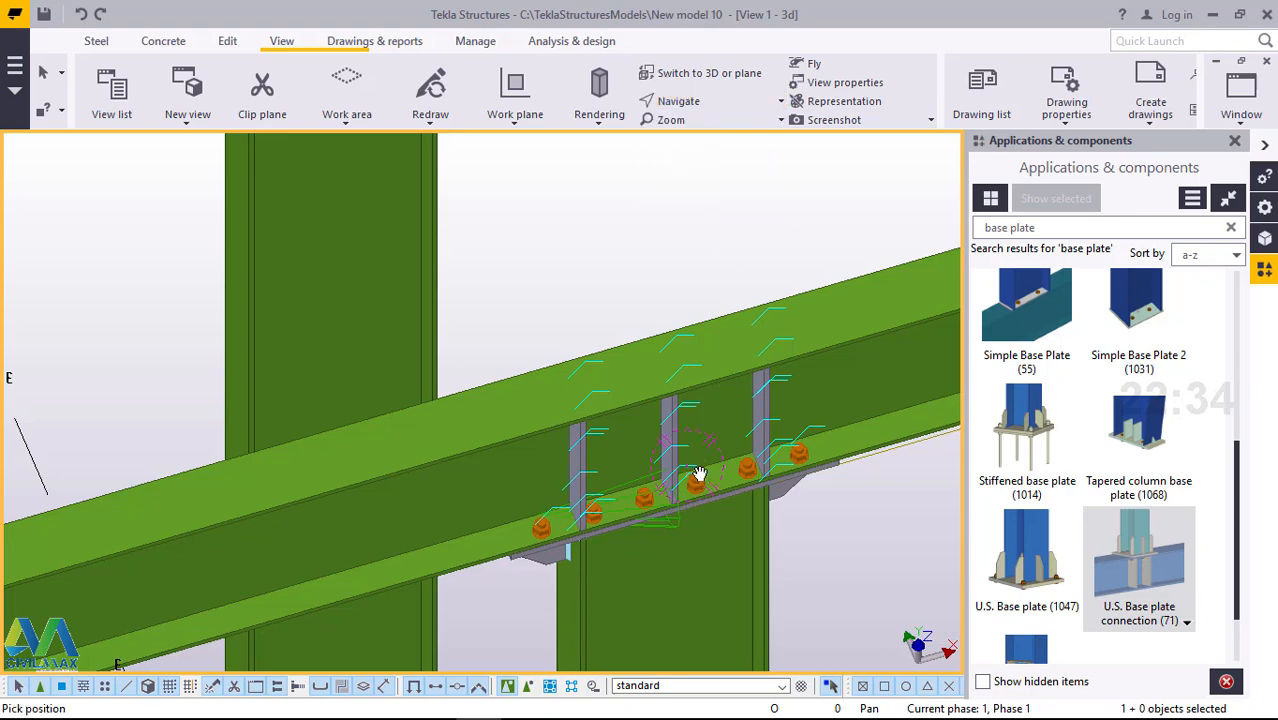
pyautogui.moveTo(701, 461); pyautogui.dragTo(709, 262)
pyautogui.rightClick(753, 258)
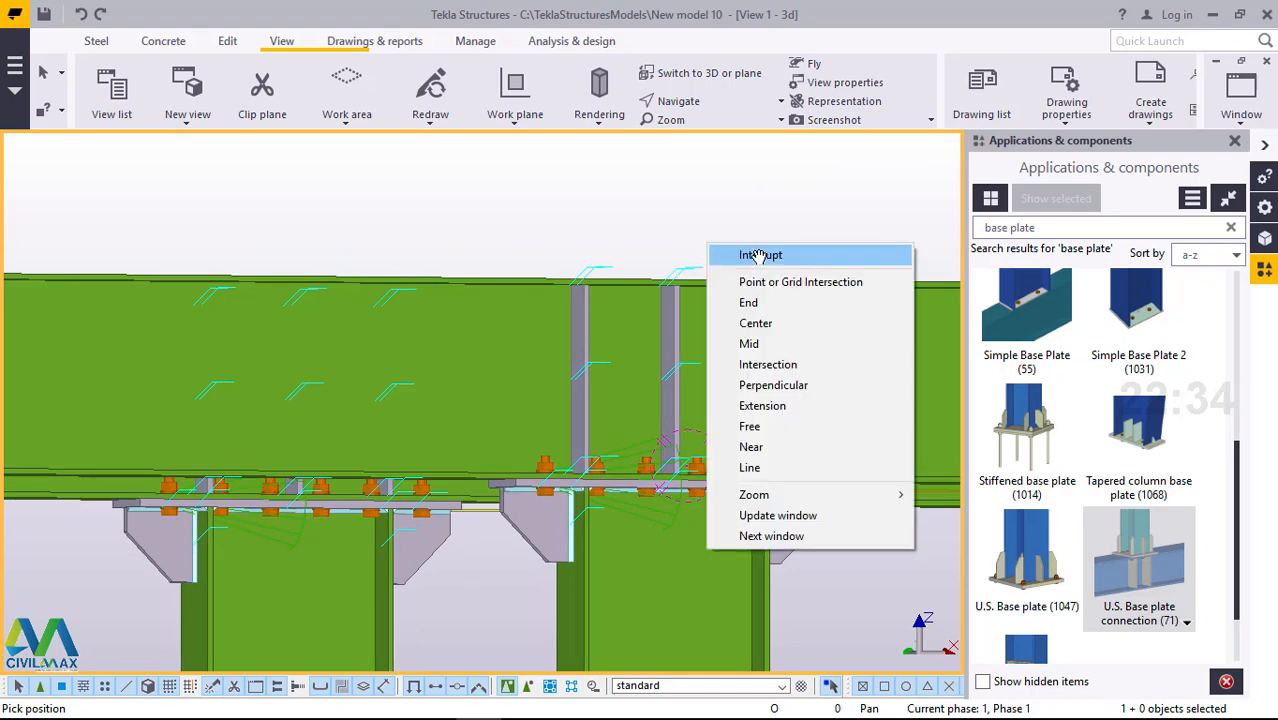
pyautogui.click(757, 254)
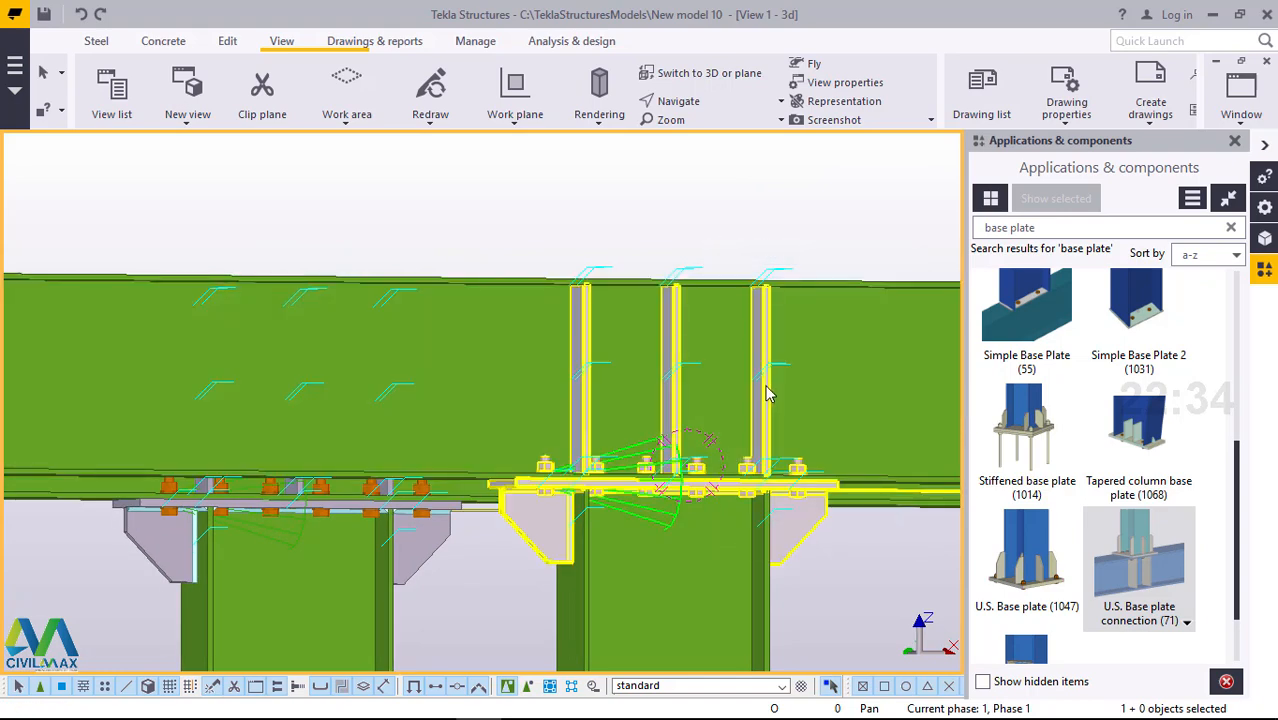
# - Open the properties of the base plate connection at E-2 and close the component catalog
pyautogui.doubleClick(766, 389)
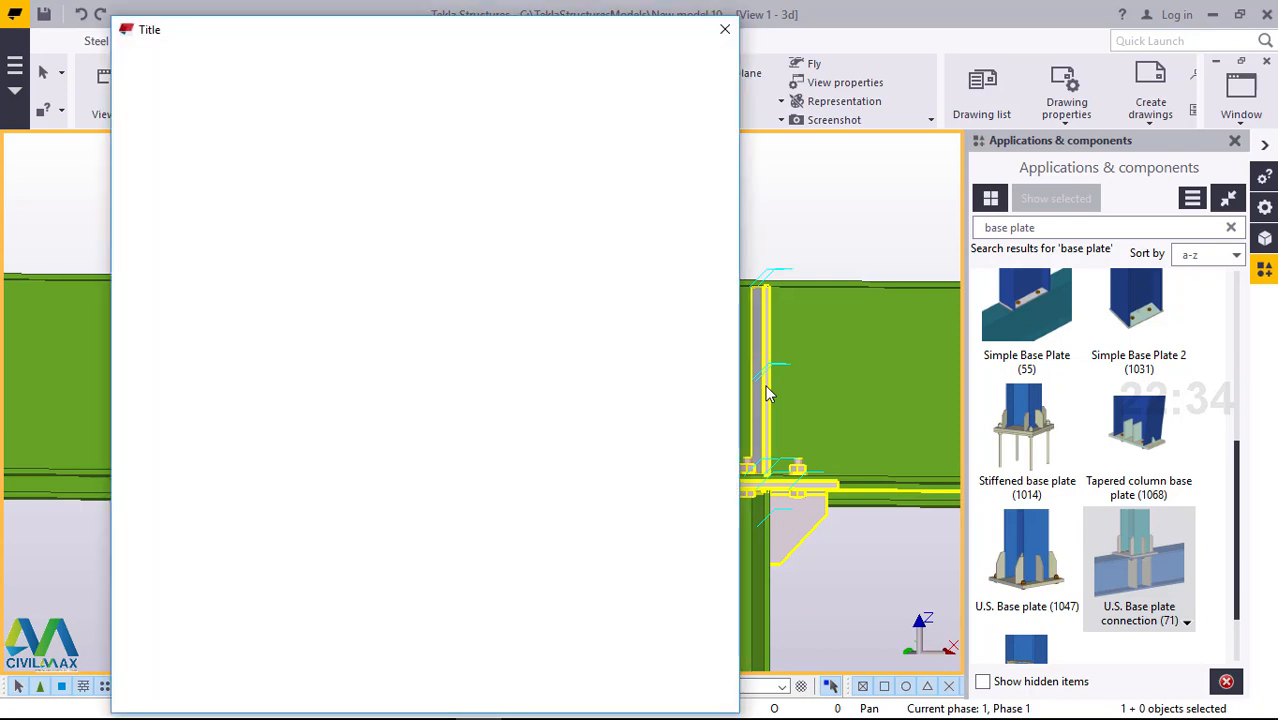
pyautogui.click(1235, 141)
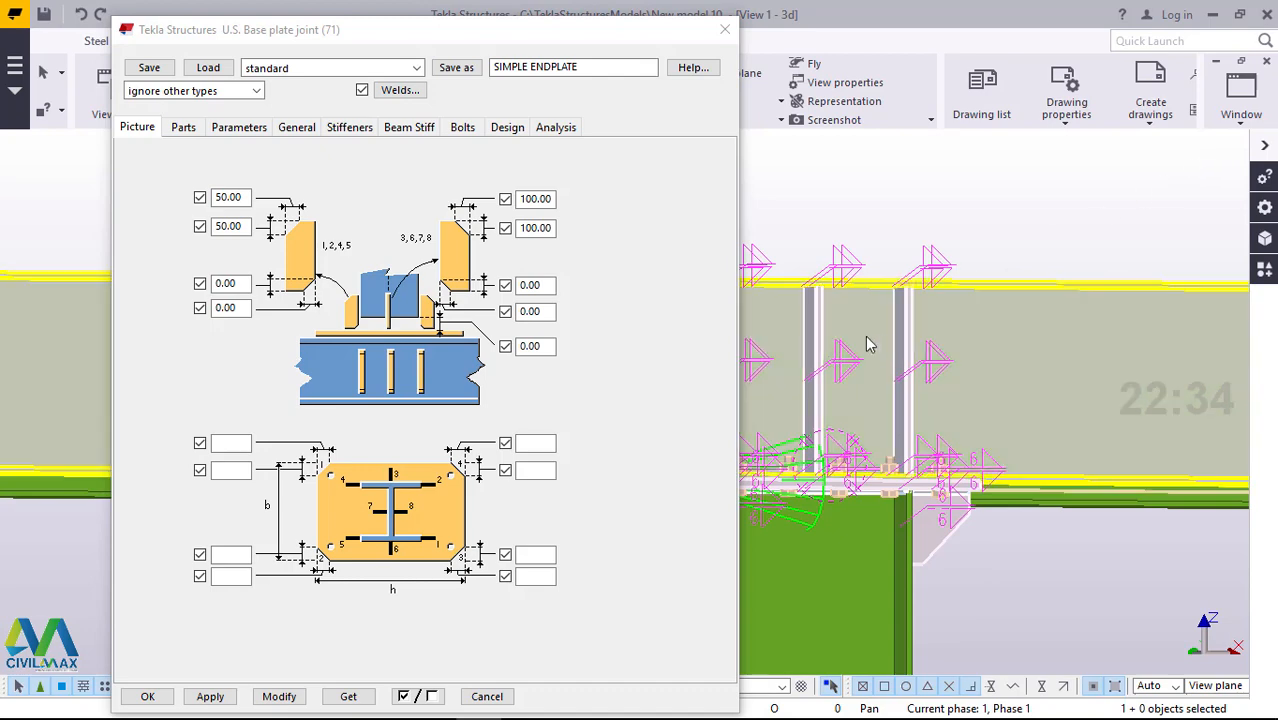
pyautogui.scroll(-5, 868, 344)
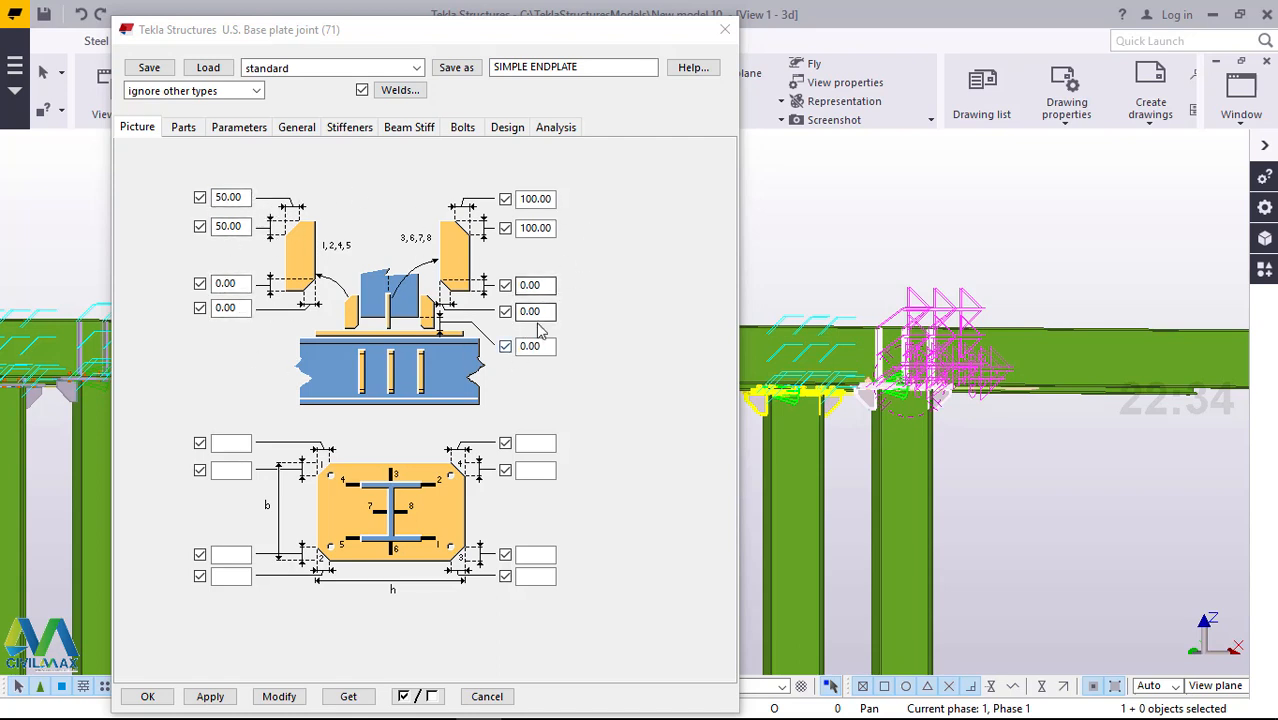
# - Review the E-2 connection's parts, parameters, general, stiffener, beam stiffener and bolt settings, and the name field for saving them
pyautogui.click(183, 128)
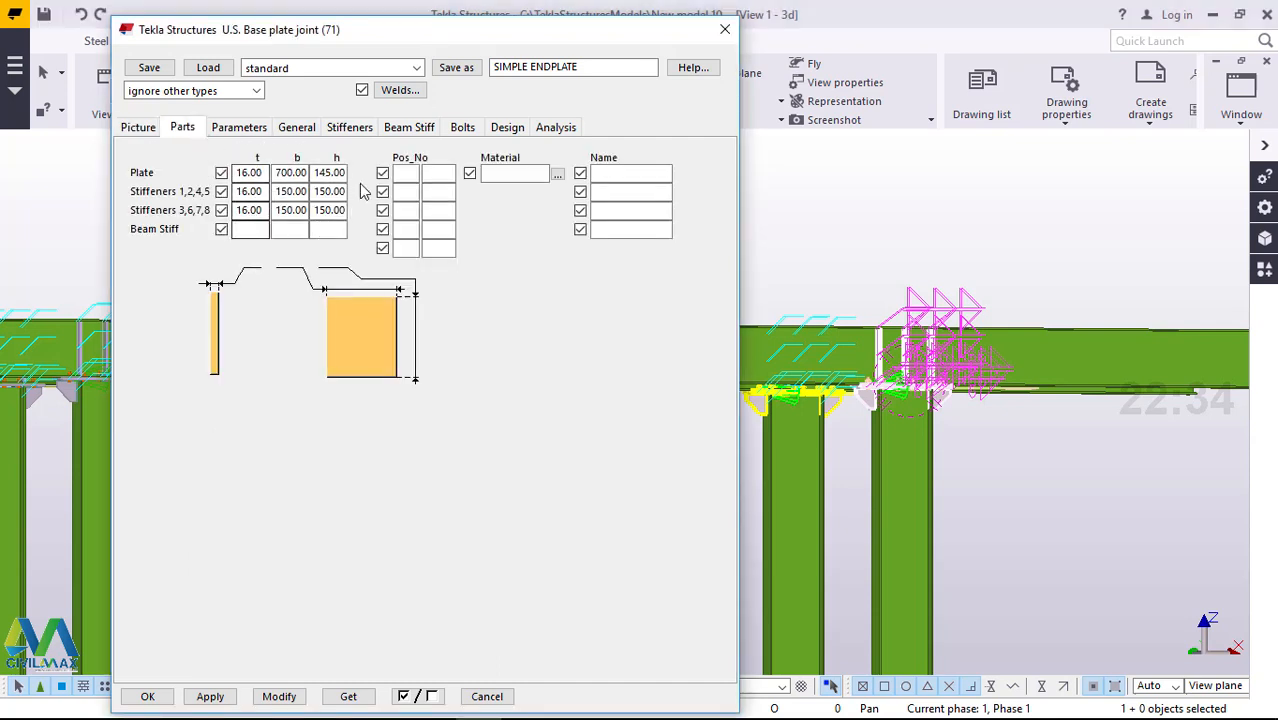
pyautogui.click(950, 375)
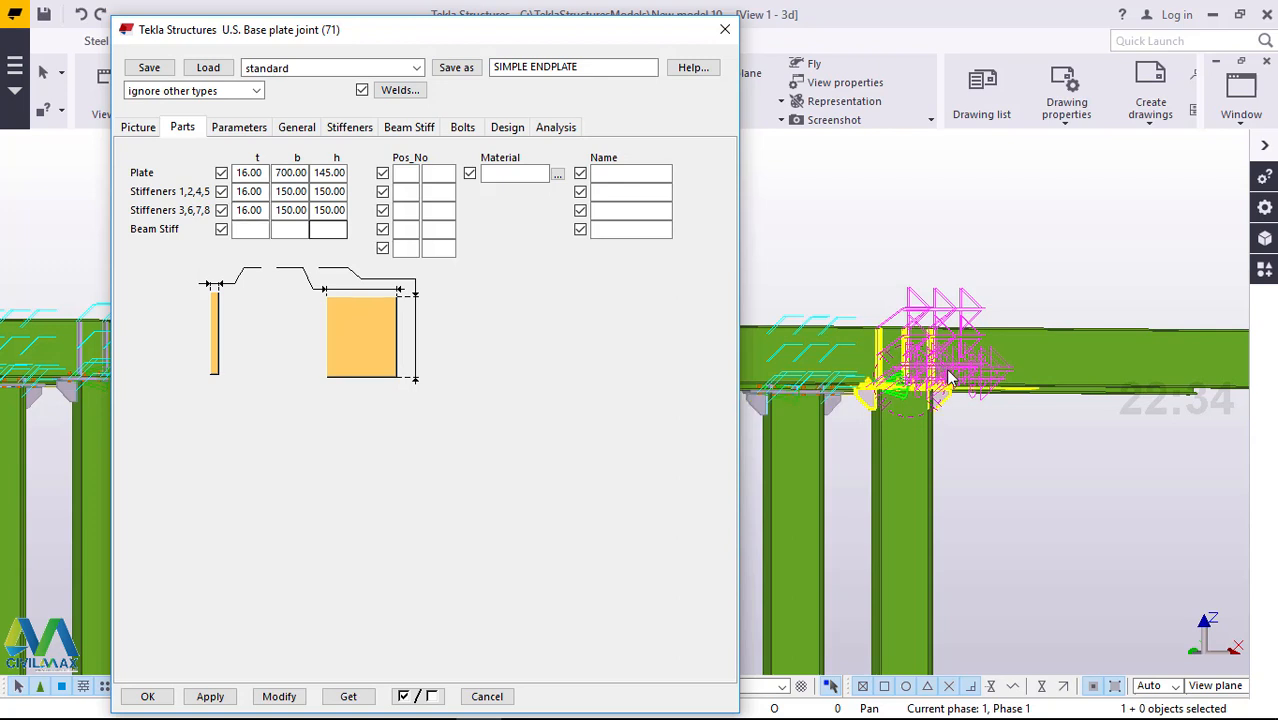
pyautogui.click(239, 129)
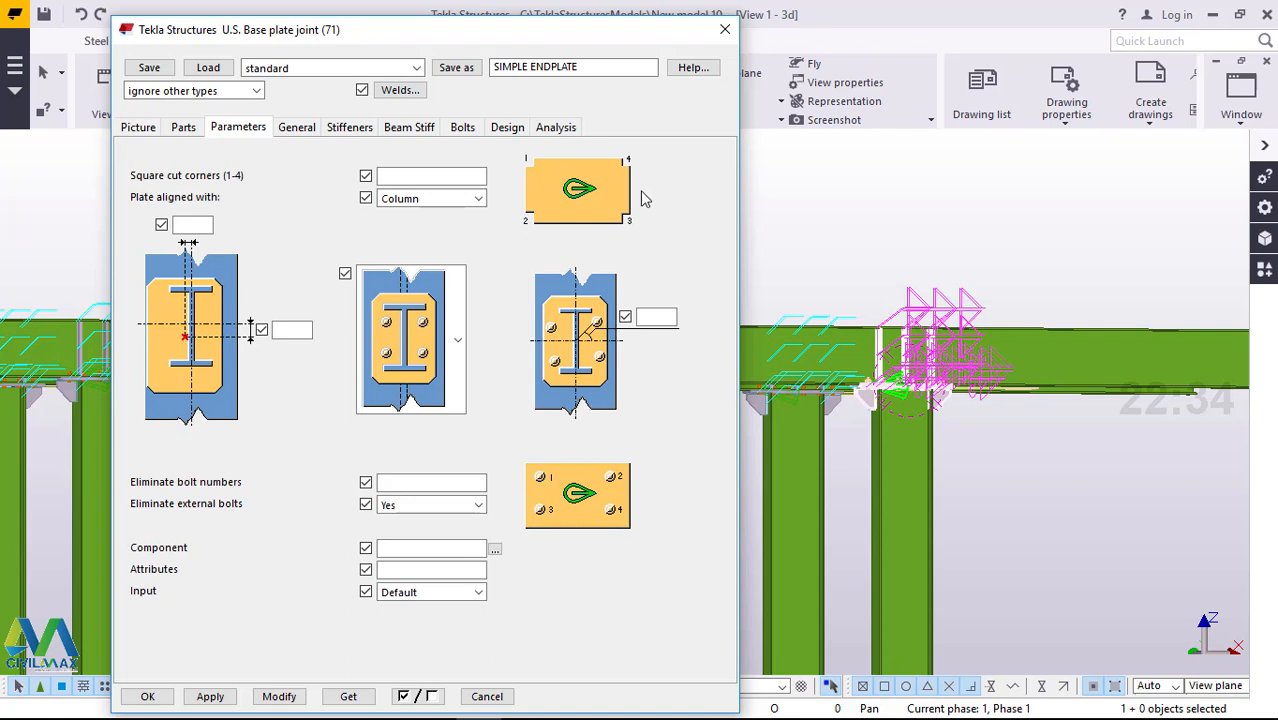
pyautogui.click(296, 128)
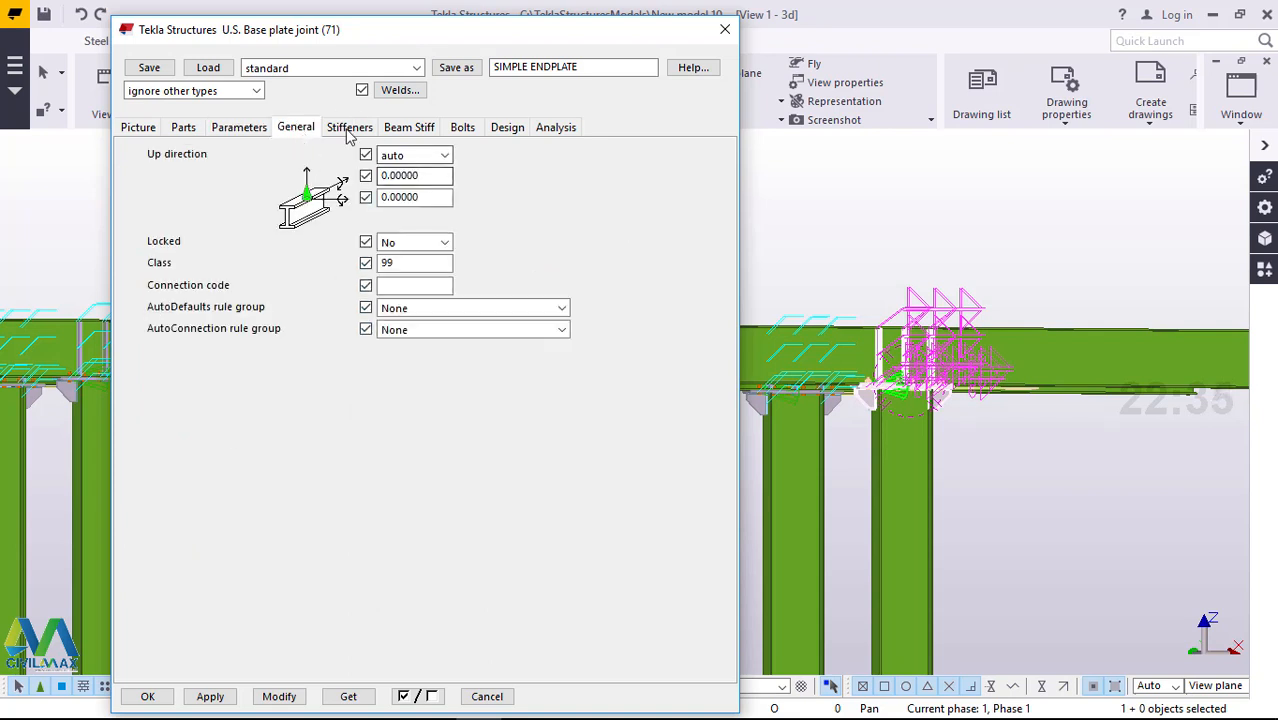
pyautogui.click(345, 130)
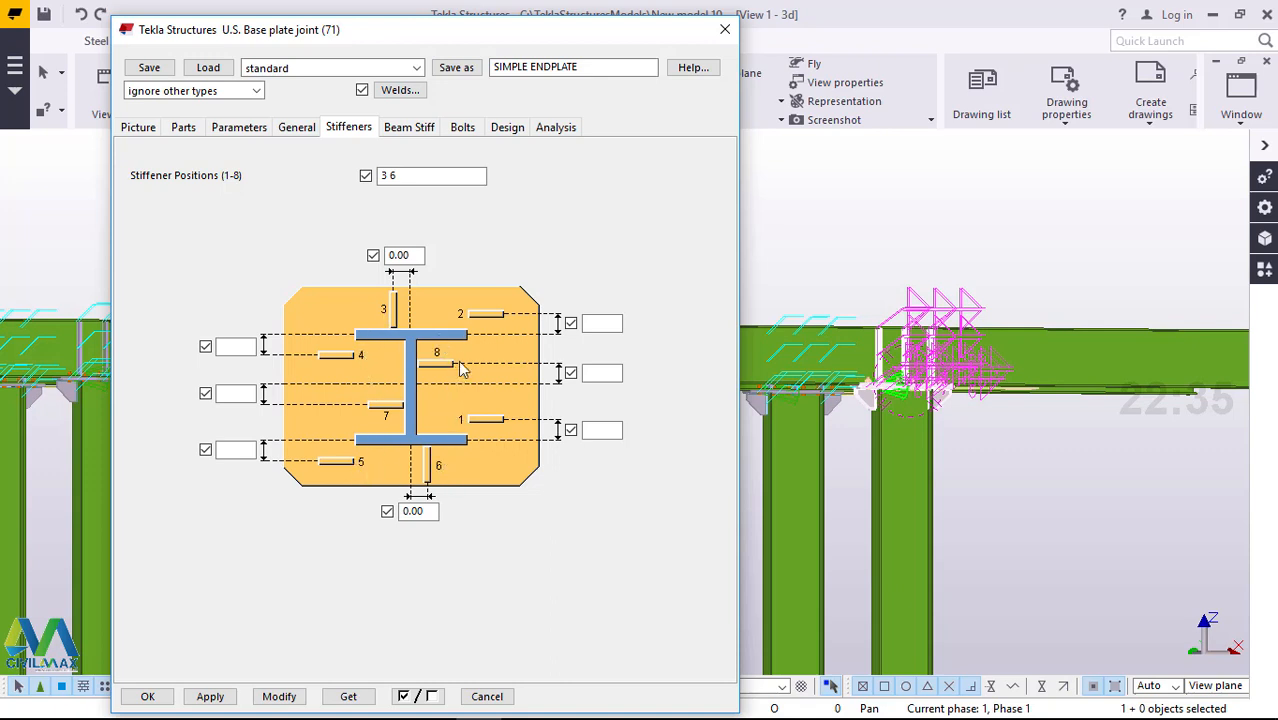
pyautogui.click(410, 127)
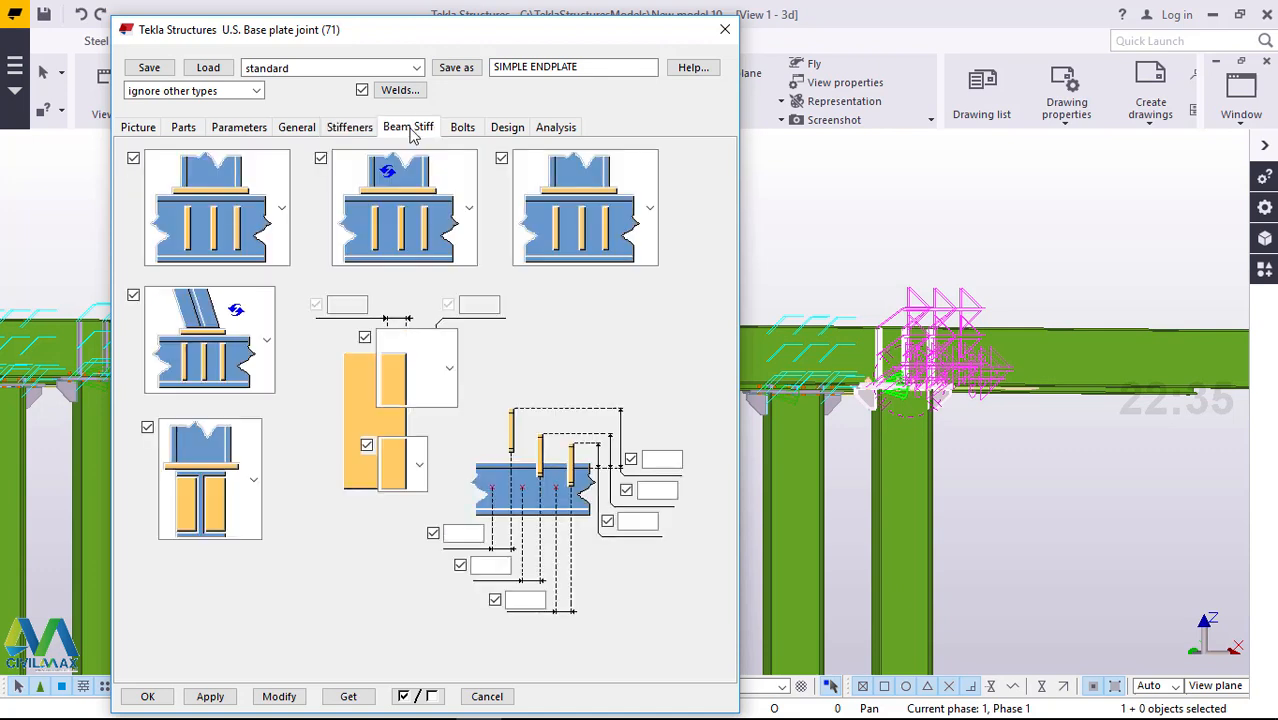
pyautogui.click(470, 228)
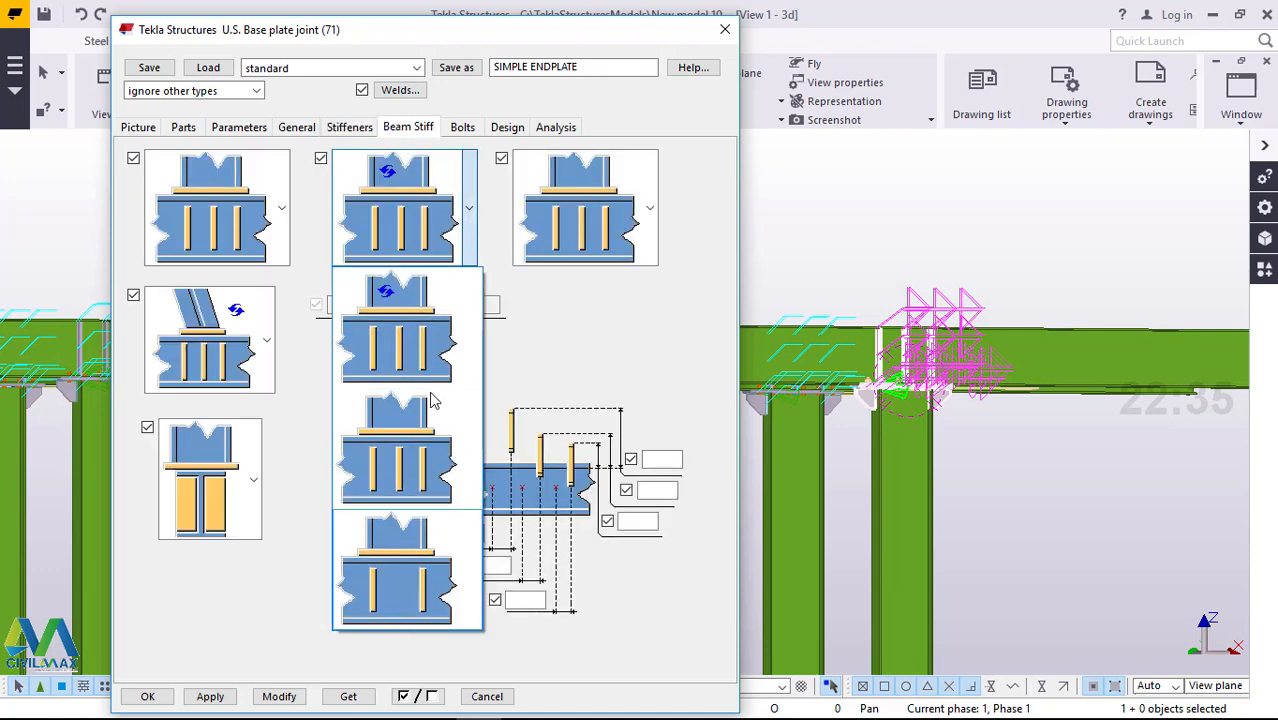
pyautogui.click(462, 131)
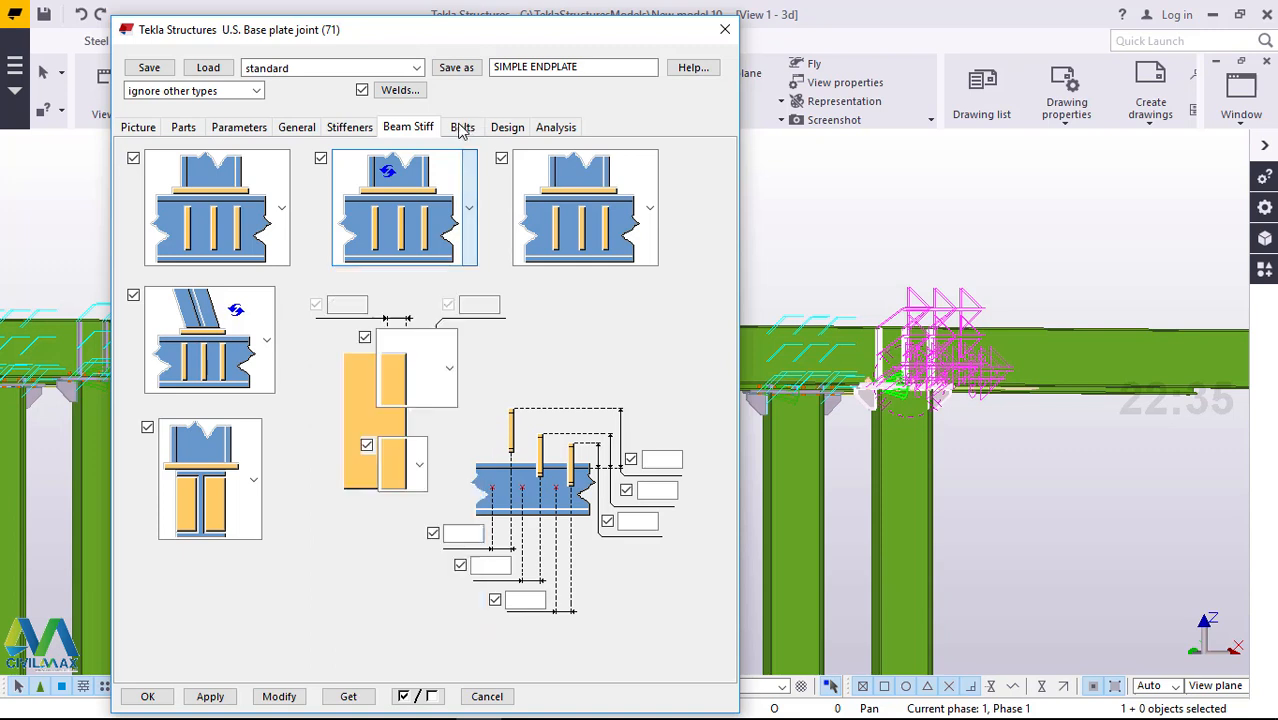
pyautogui.click(463, 132)
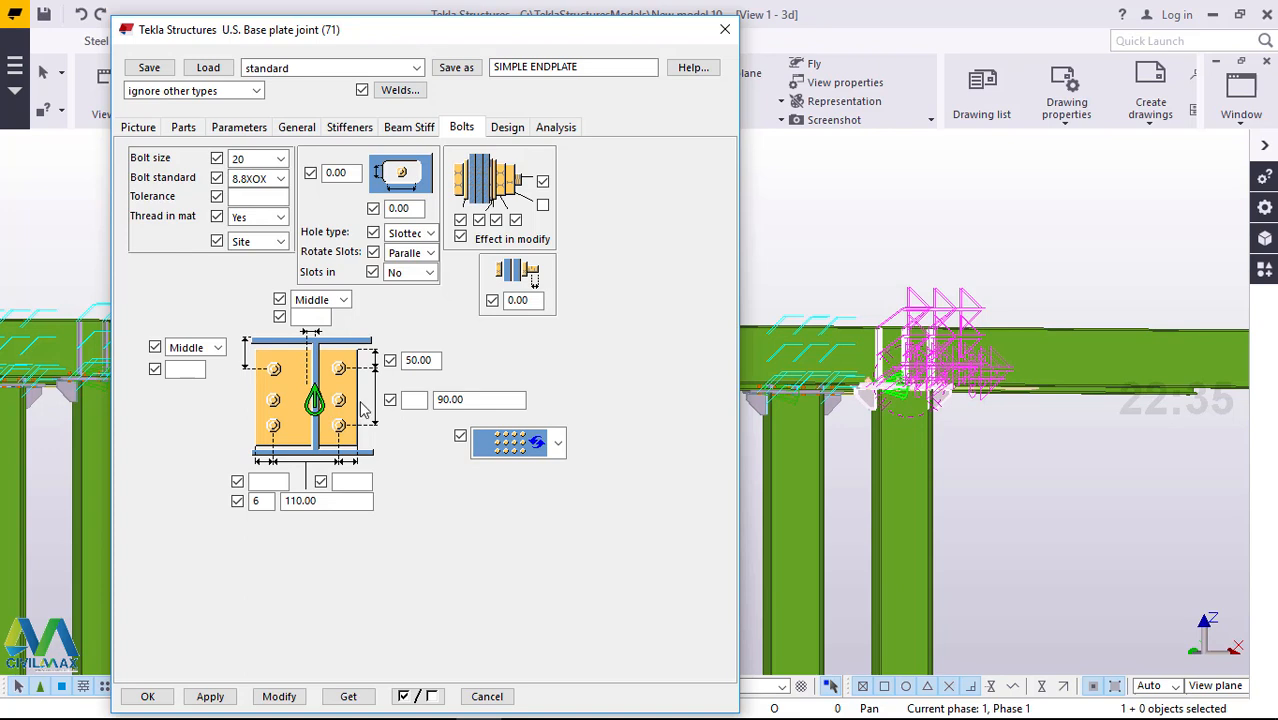
pyautogui.click(603, 67)
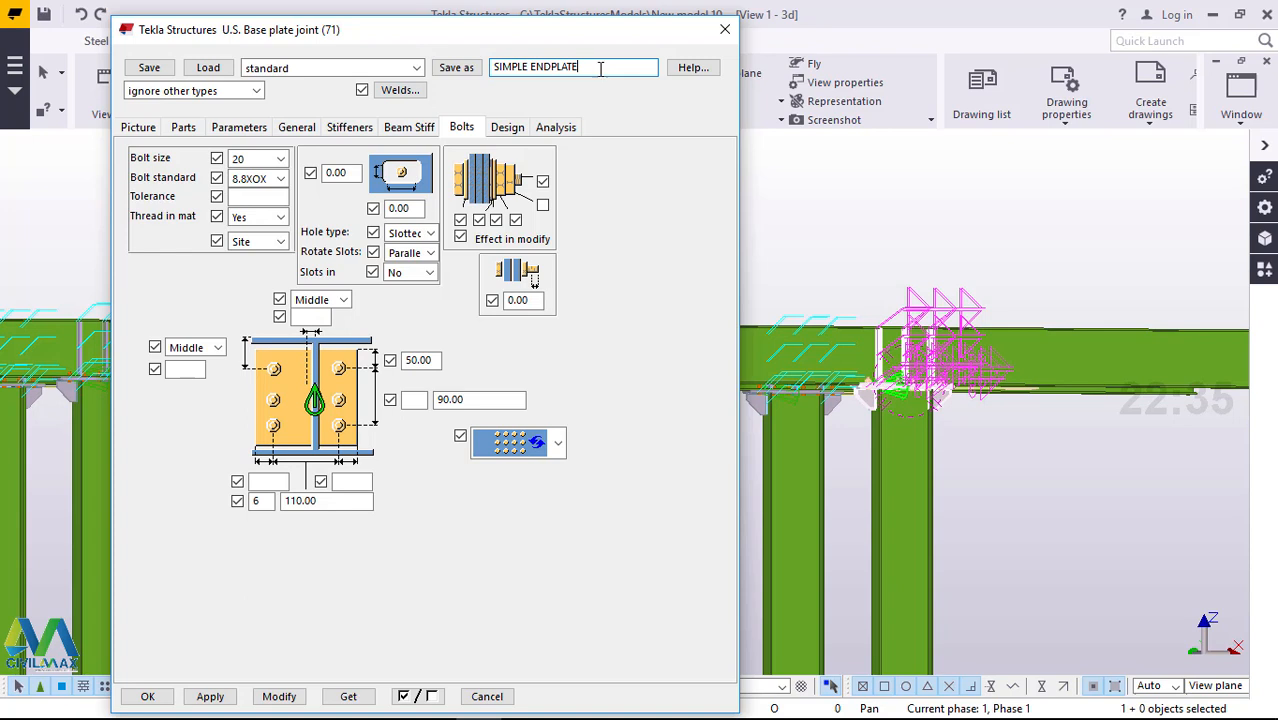
# - Save the base plate connection settings under the name SIMPLE ENDPLATE and close the connection properties
pyautogui.click(467, 72)
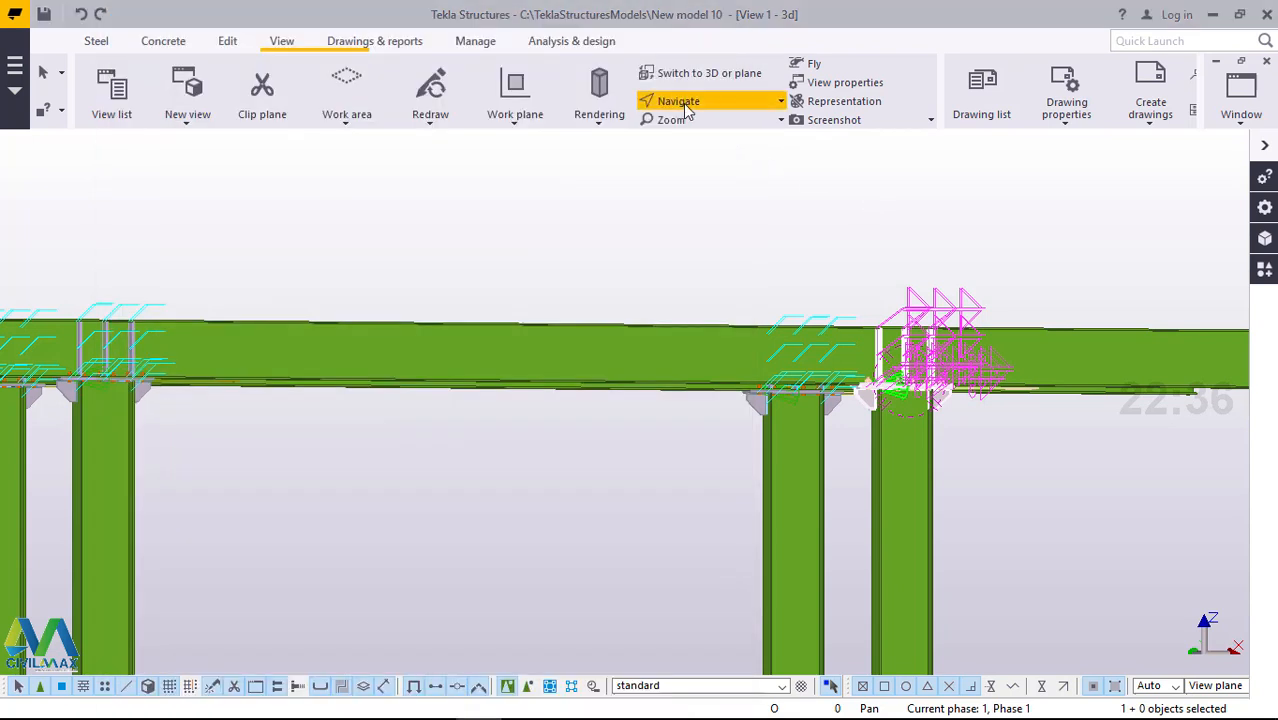
# - Switch from the 3D view to the Plan +5000.00 view
pyautogui.click(714, 129)
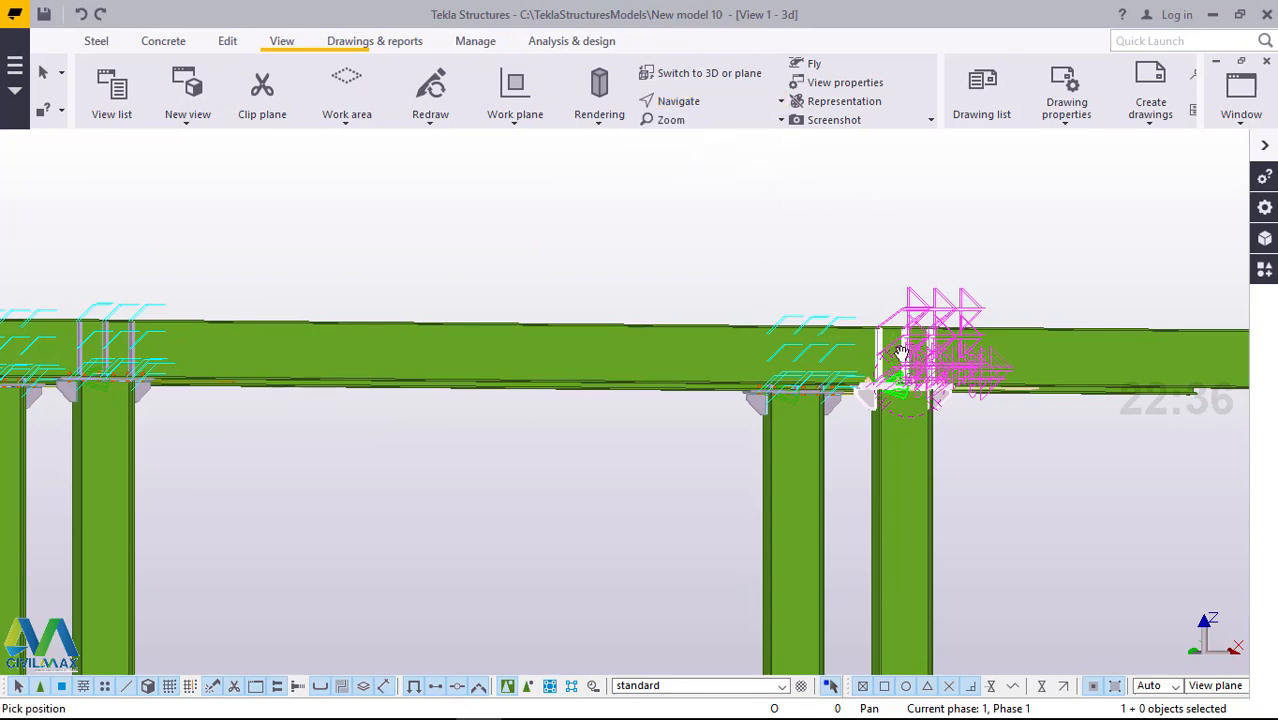
pyautogui.moveTo(901, 353); pyautogui.dragTo(617, 371)
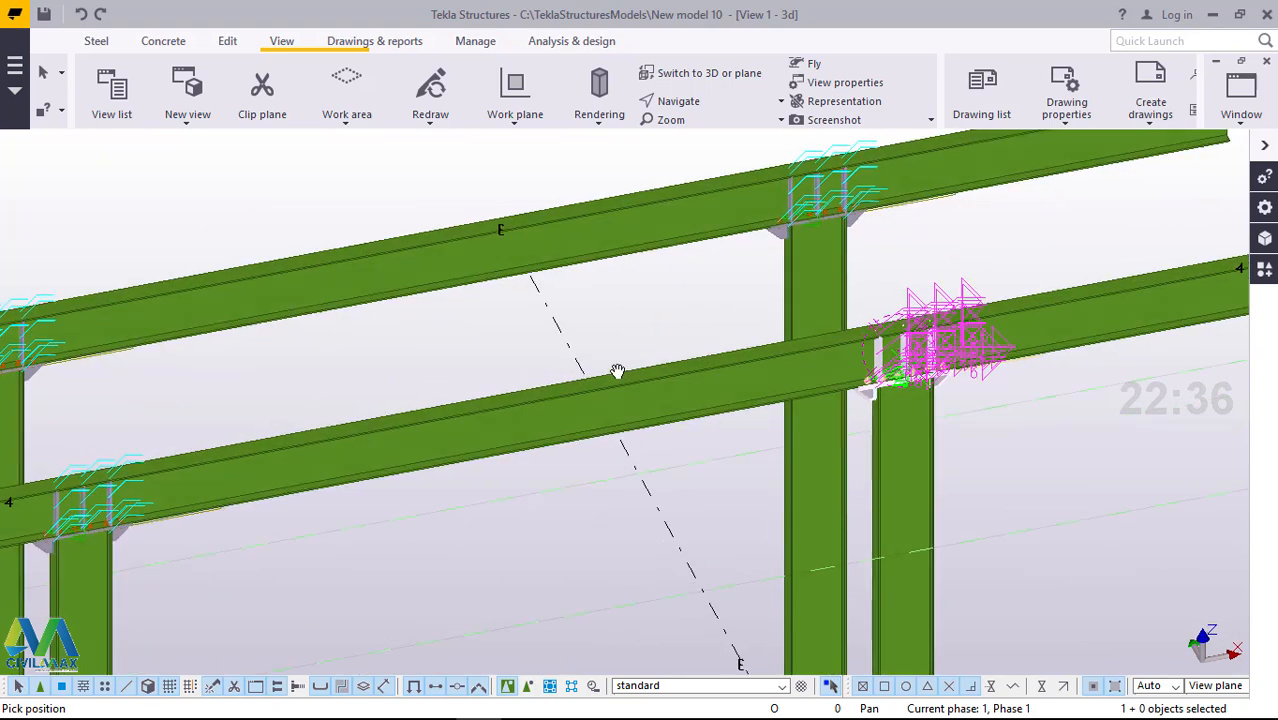
pyautogui.rightClick(607, 321)
pyautogui.click(630, 331)
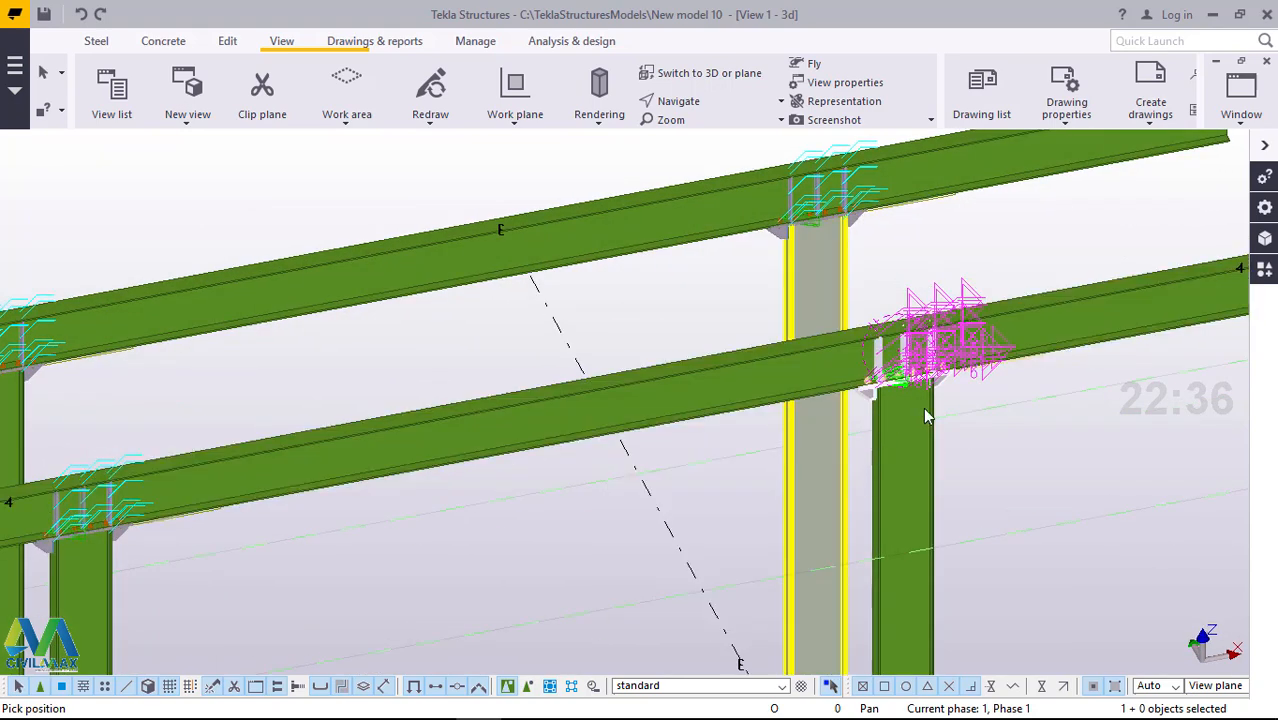
pyautogui.scroll(-6, 928, 416)
pyautogui.scroll(2, 918, 412)
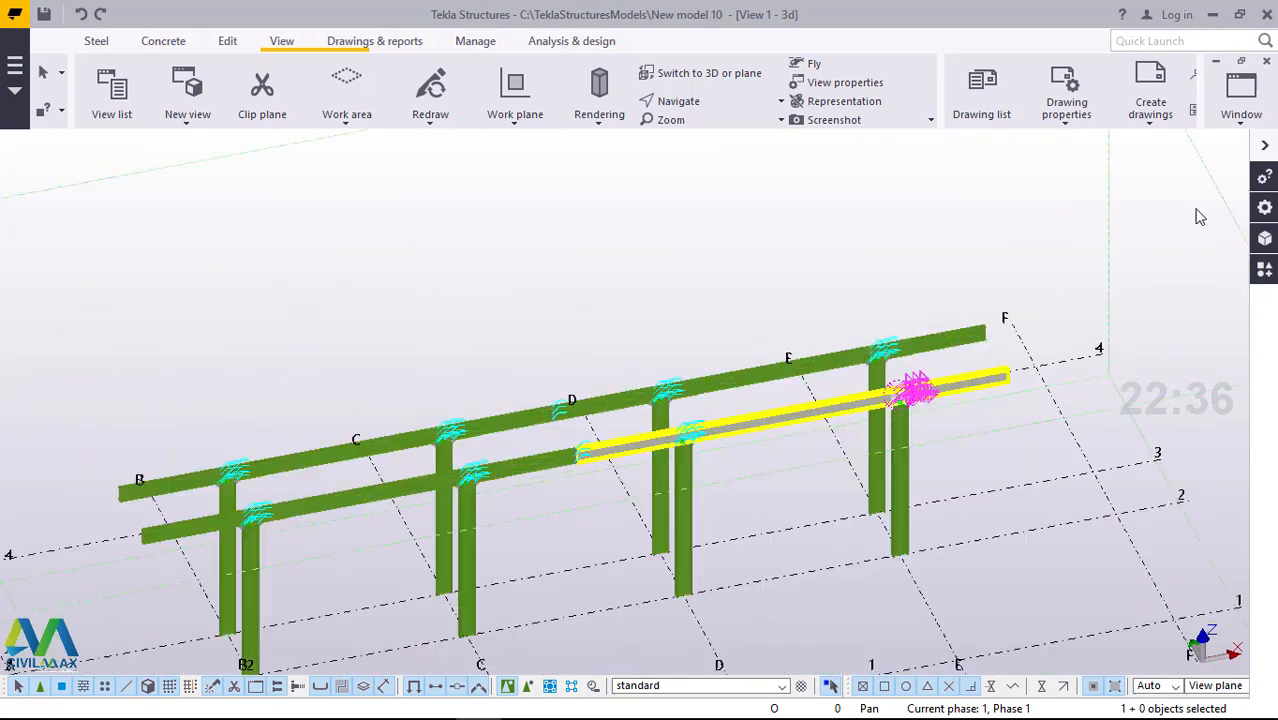
pyautogui.click(1241, 110)
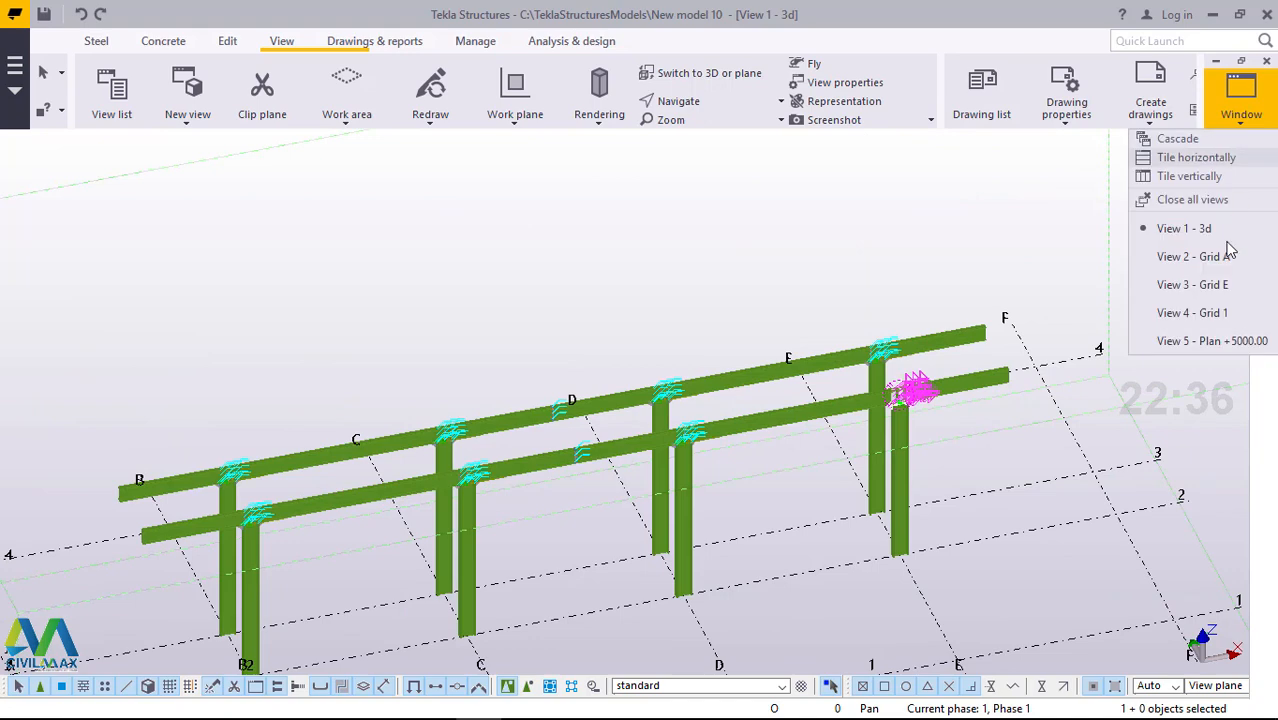
pyautogui.click(1215, 341)
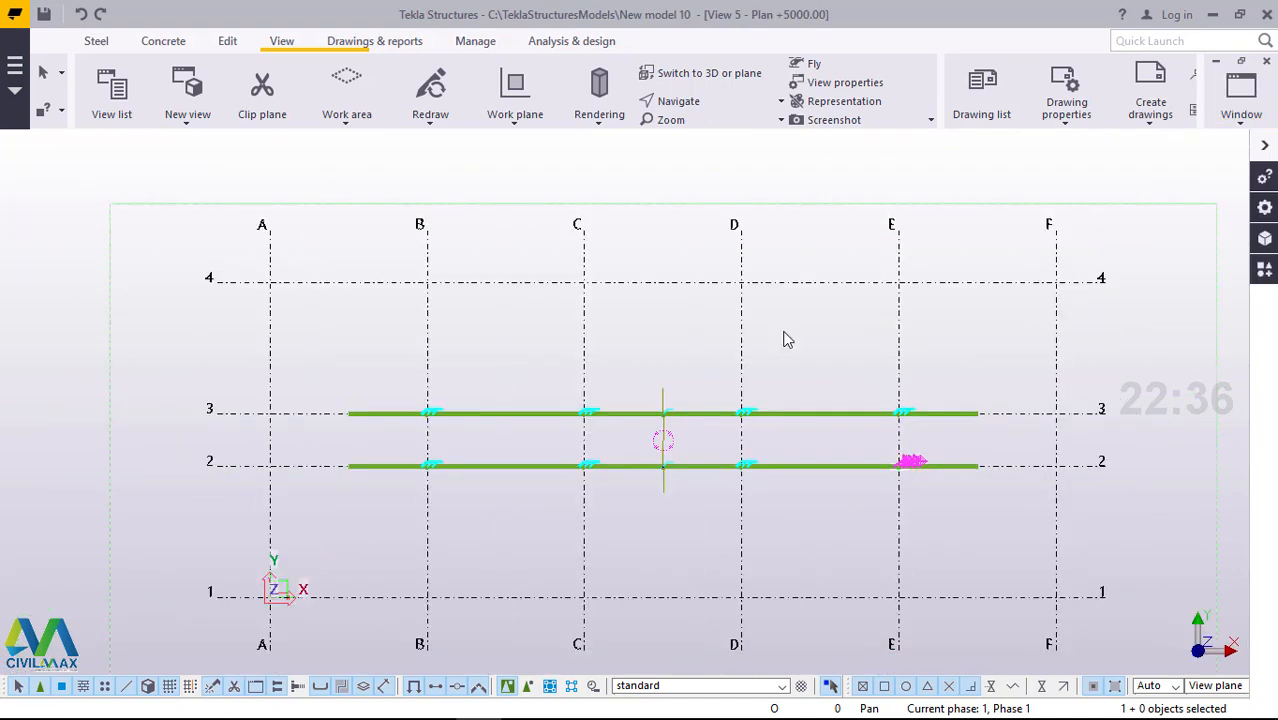
# - Clear the current selection and redraw the Plan +5000.00 view
pyautogui.rightClick(784, 338)
pyautogui.click(819, 244)
pyautogui.rightClick(806, 230)
pyautogui.click(792, 245)
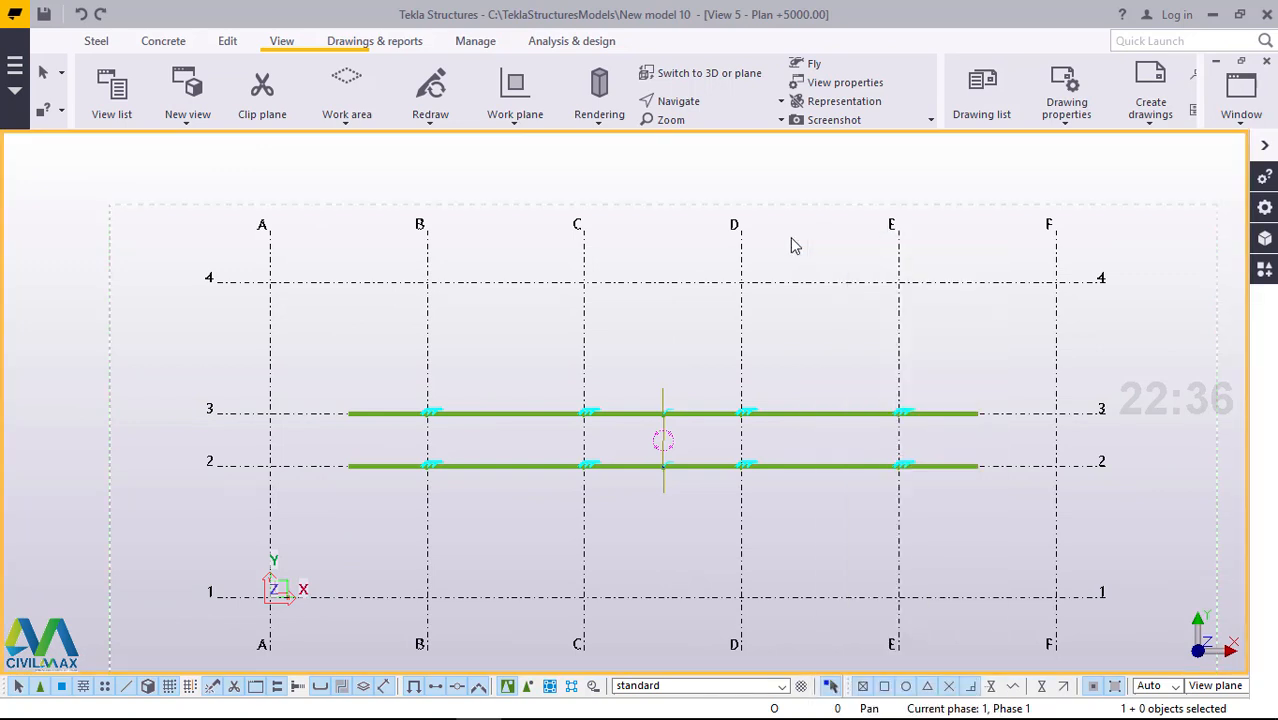
pyautogui.rightClick(792, 240)
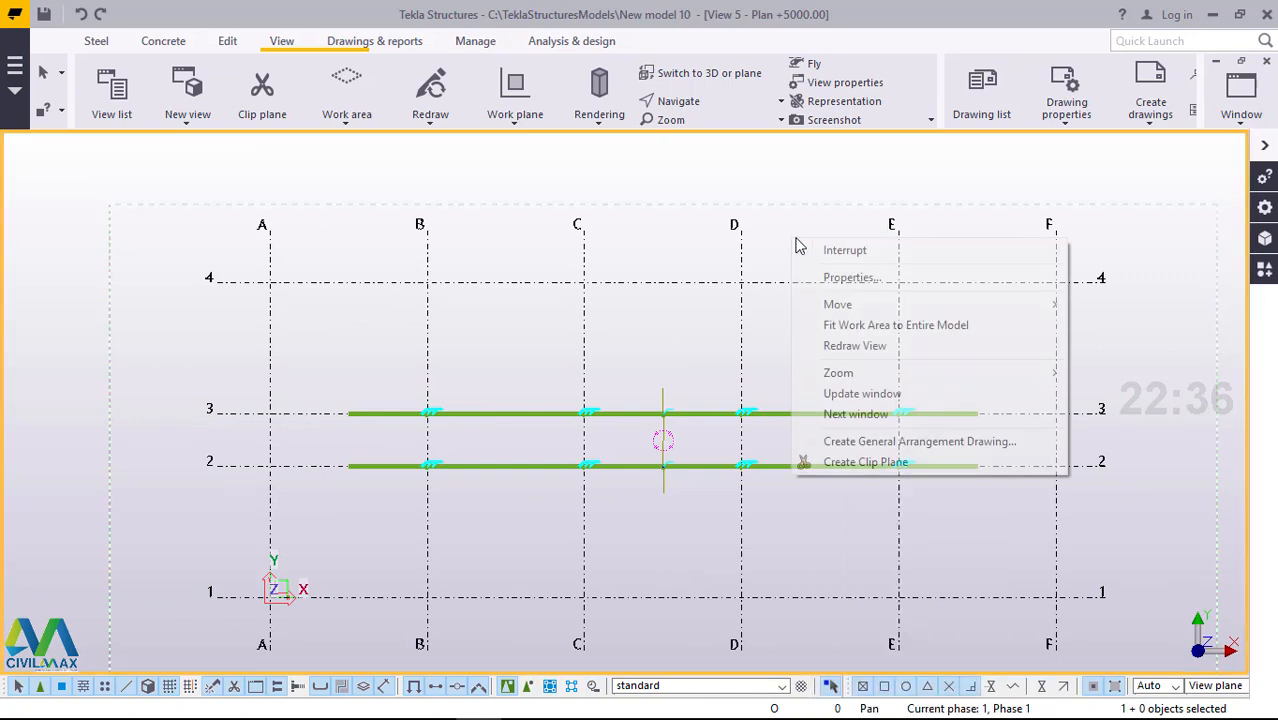
pyautogui.click(860, 347)
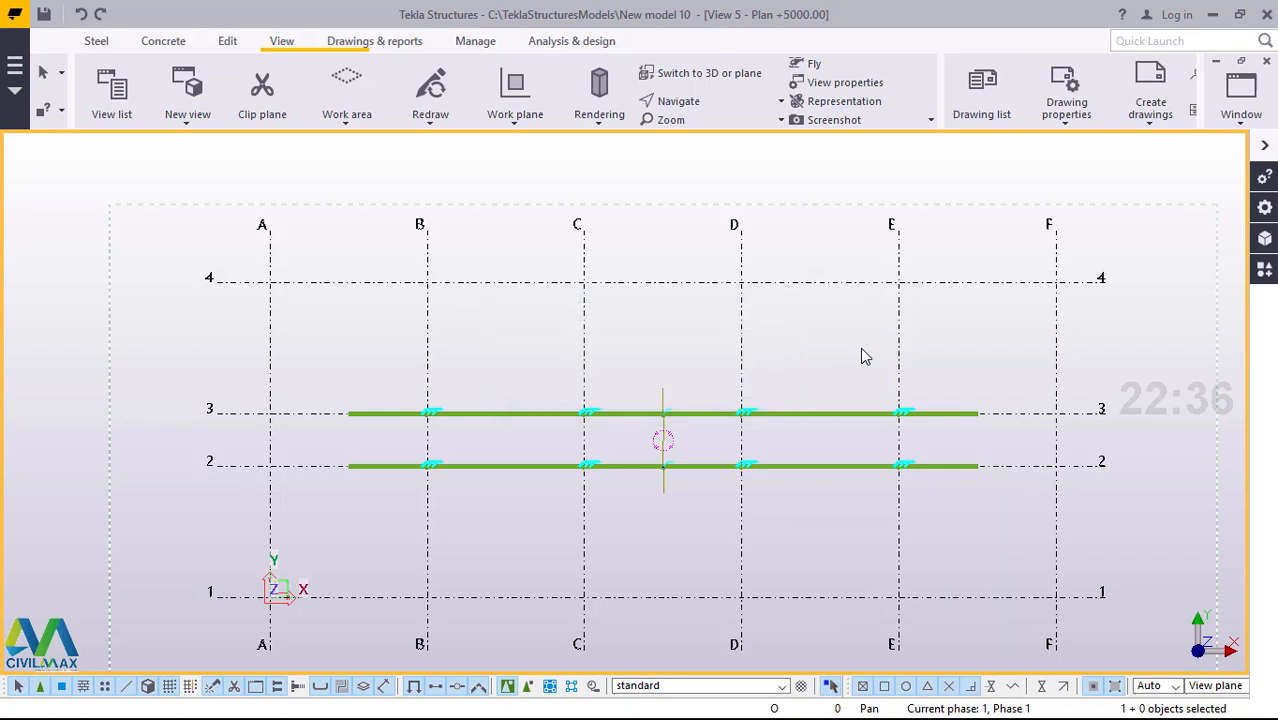
# - Model a 3000 mm steel beam along grid line 2 from the existing beam's end to grid A, and end the command
pyautogui.scroll(5, 235, 463)
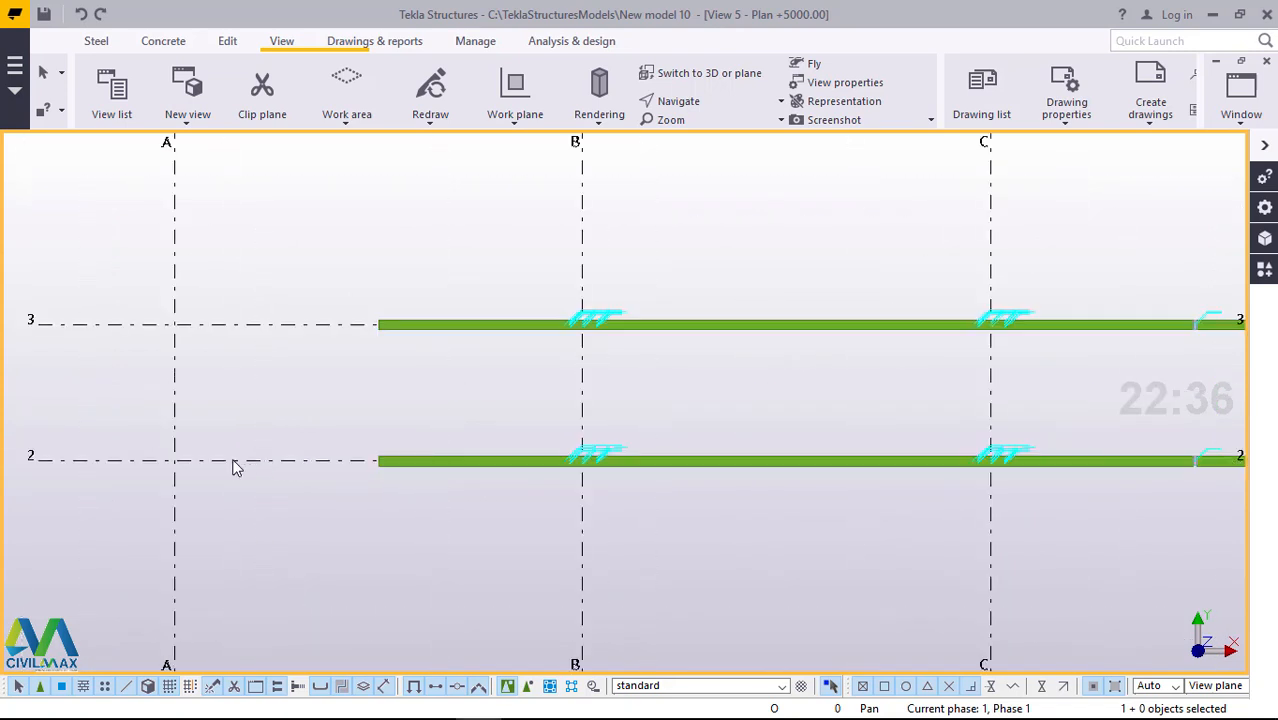
pyautogui.scroll(-3, 300, 471)
pyautogui.scroll(4, 290, 472)
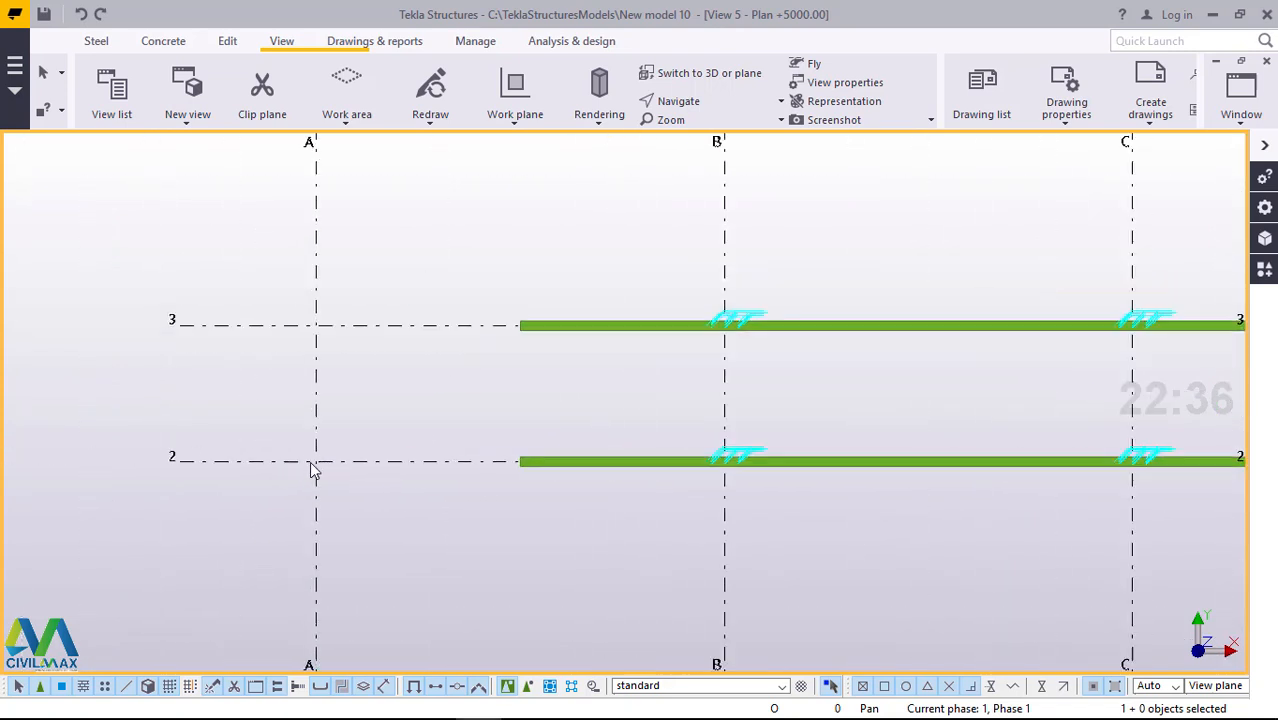
pyautogui.click(97, 41)
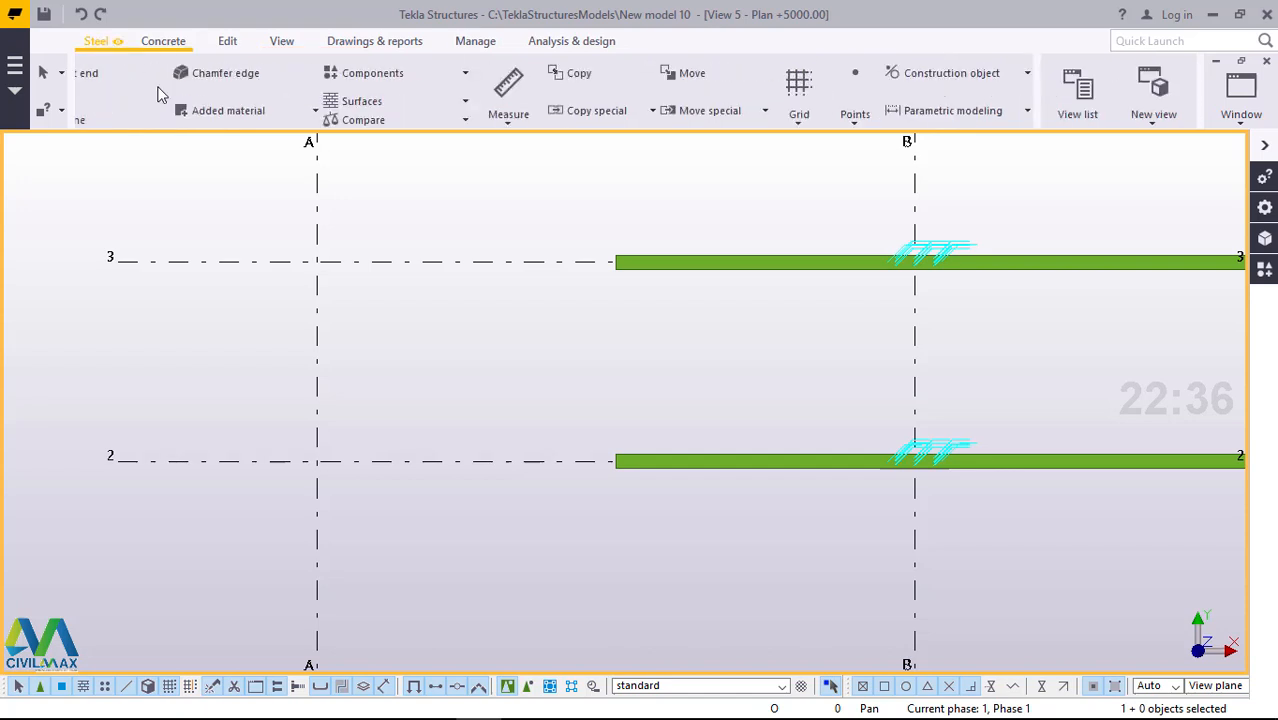
pyautogui.click(157, 124)
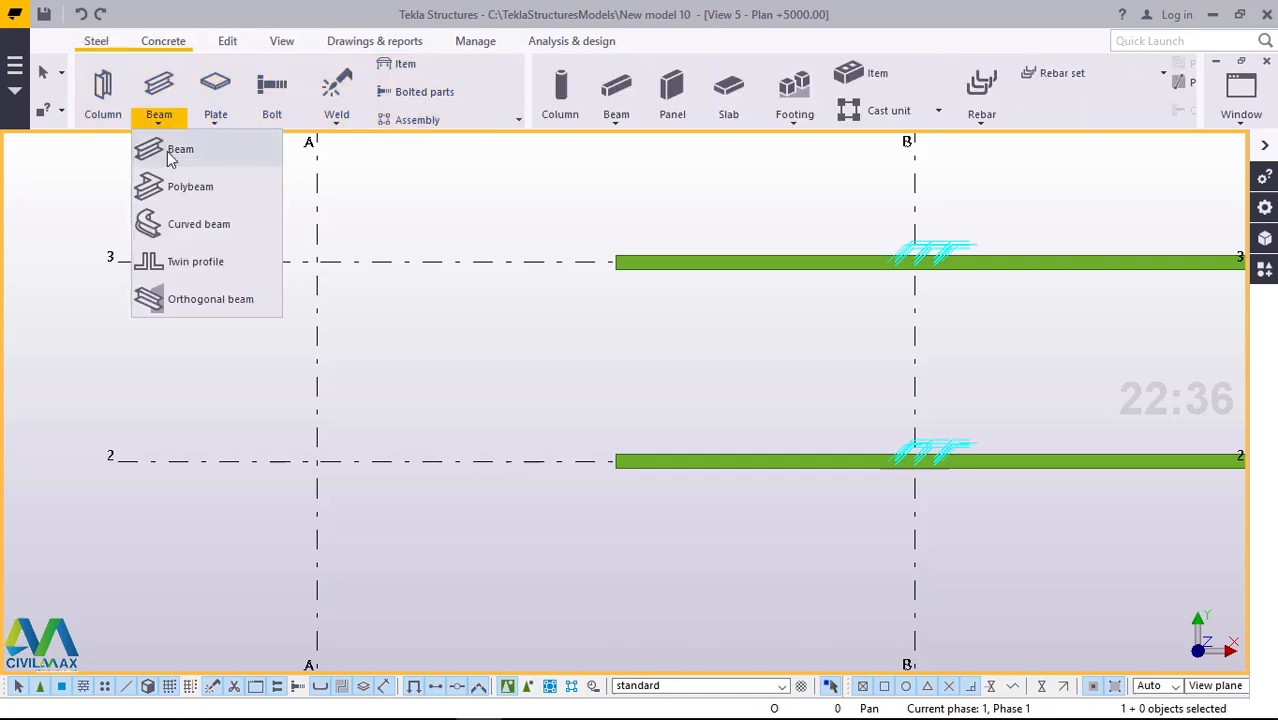
pyautogui.click(162, 149)
pyautogui.scroll(3, 612, 476)
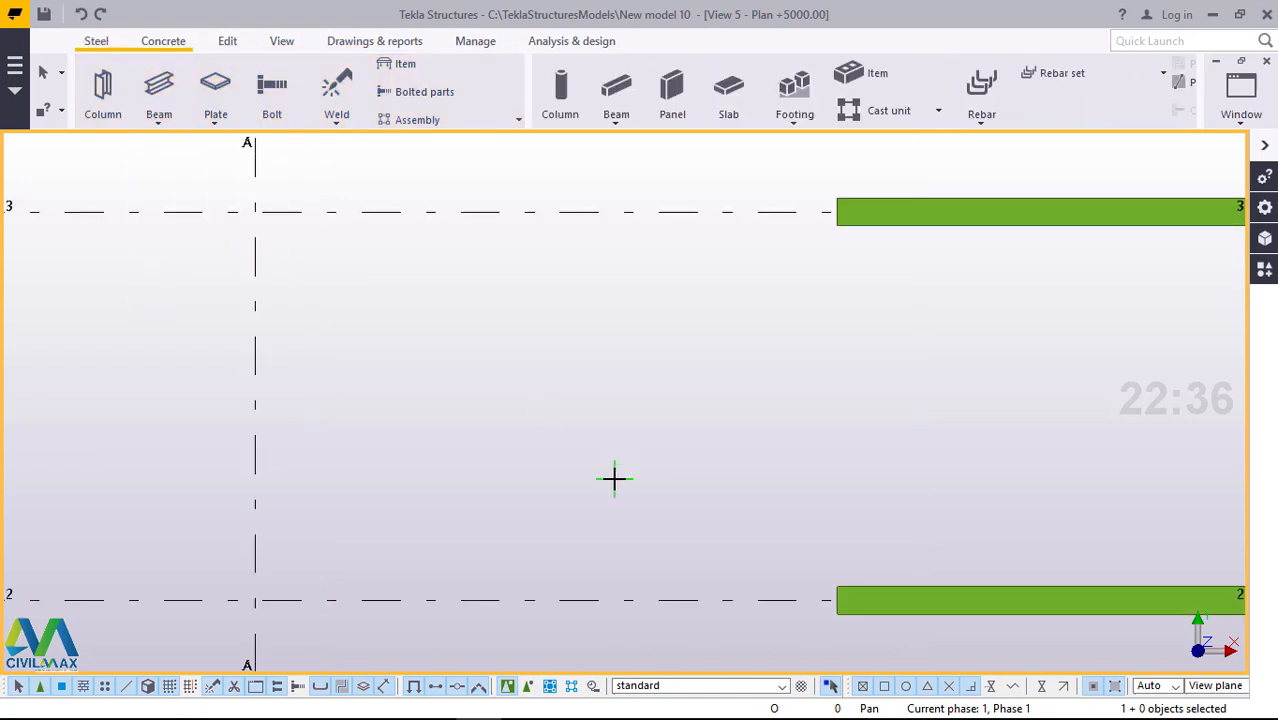
pyautogui.scroll(2, 840, 600)
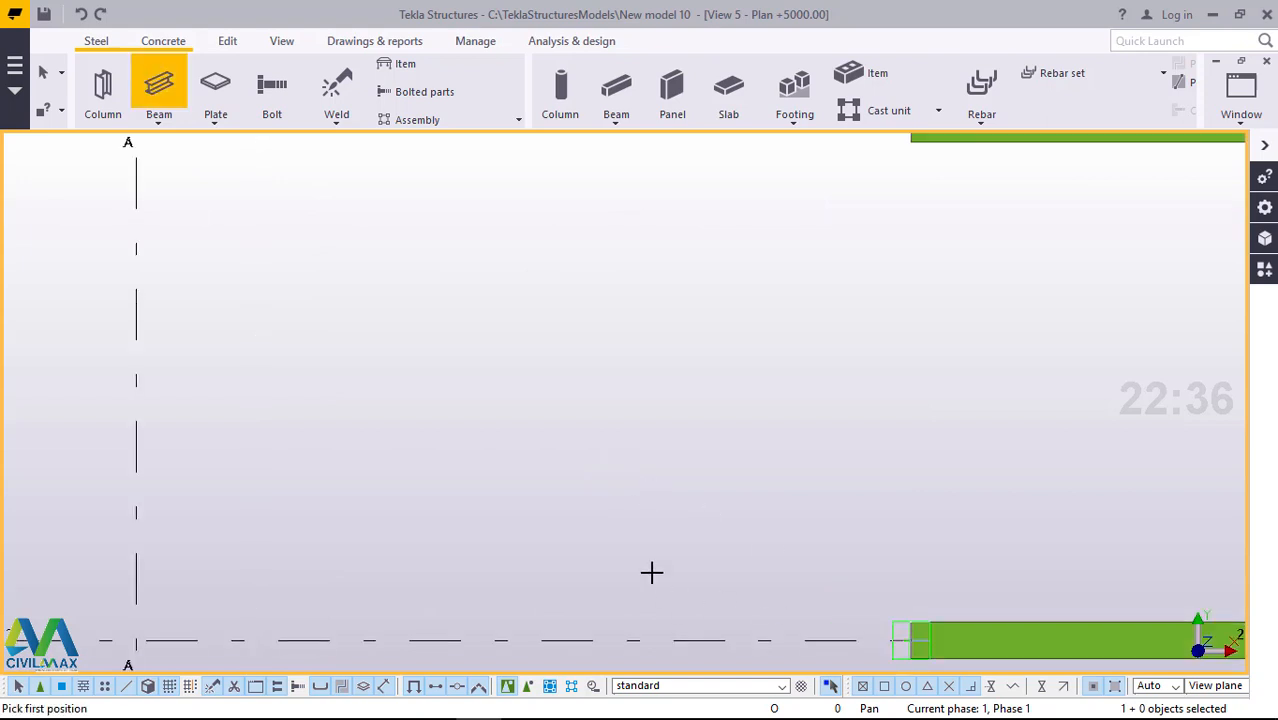
pyautogui.scroll(-1, 651, 571)
pyautogui.click(265, 623)
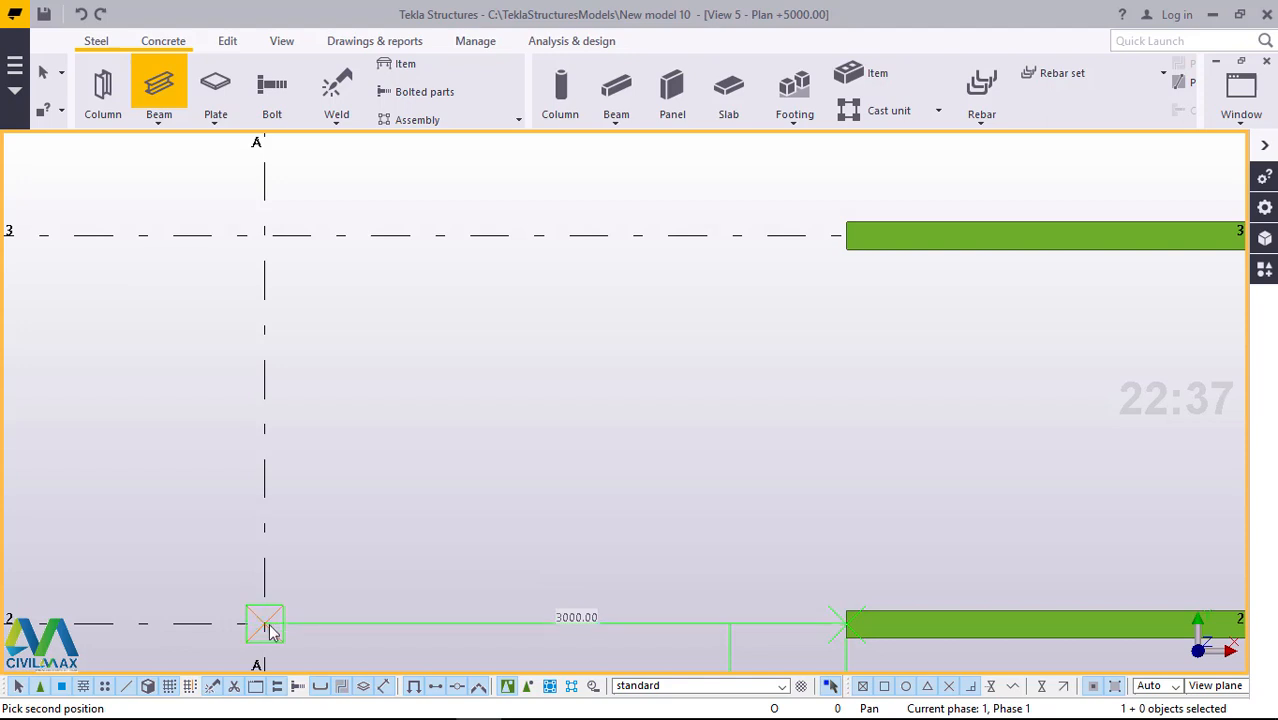
pyautogui.click(453, 441)
pyautogui.rightClick(460, 375)
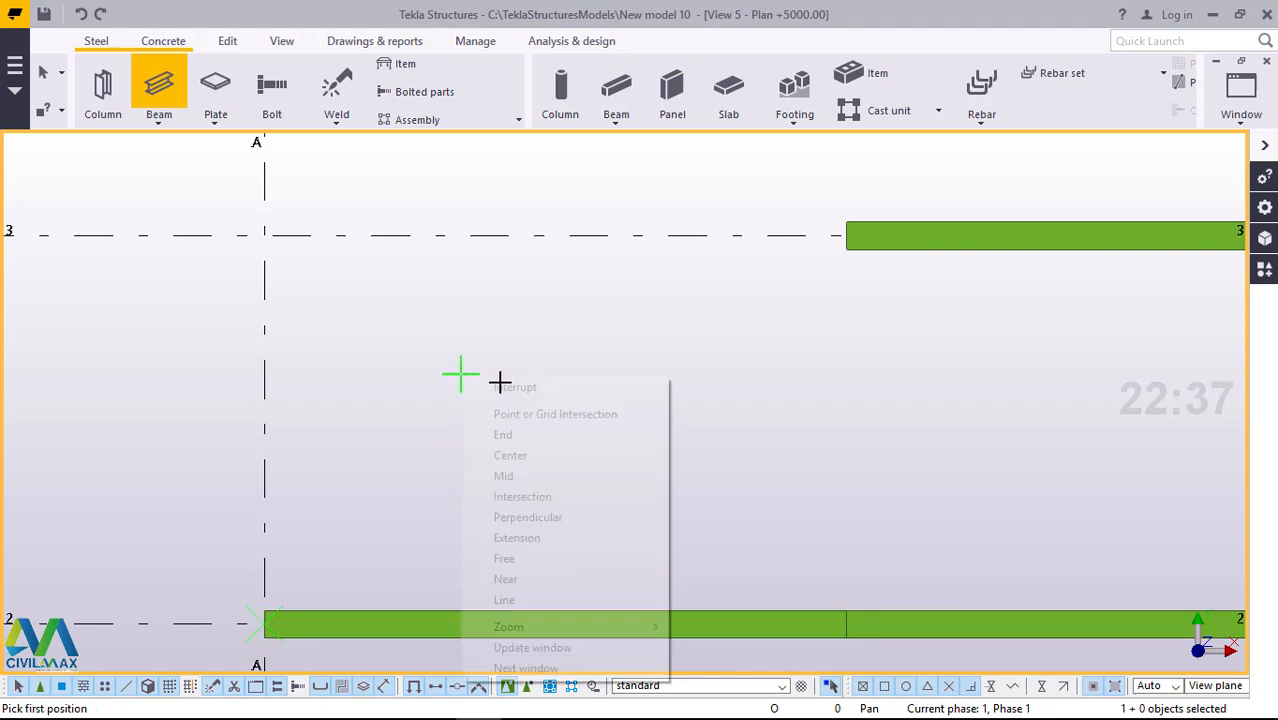
pyautogui.click(499, 381)
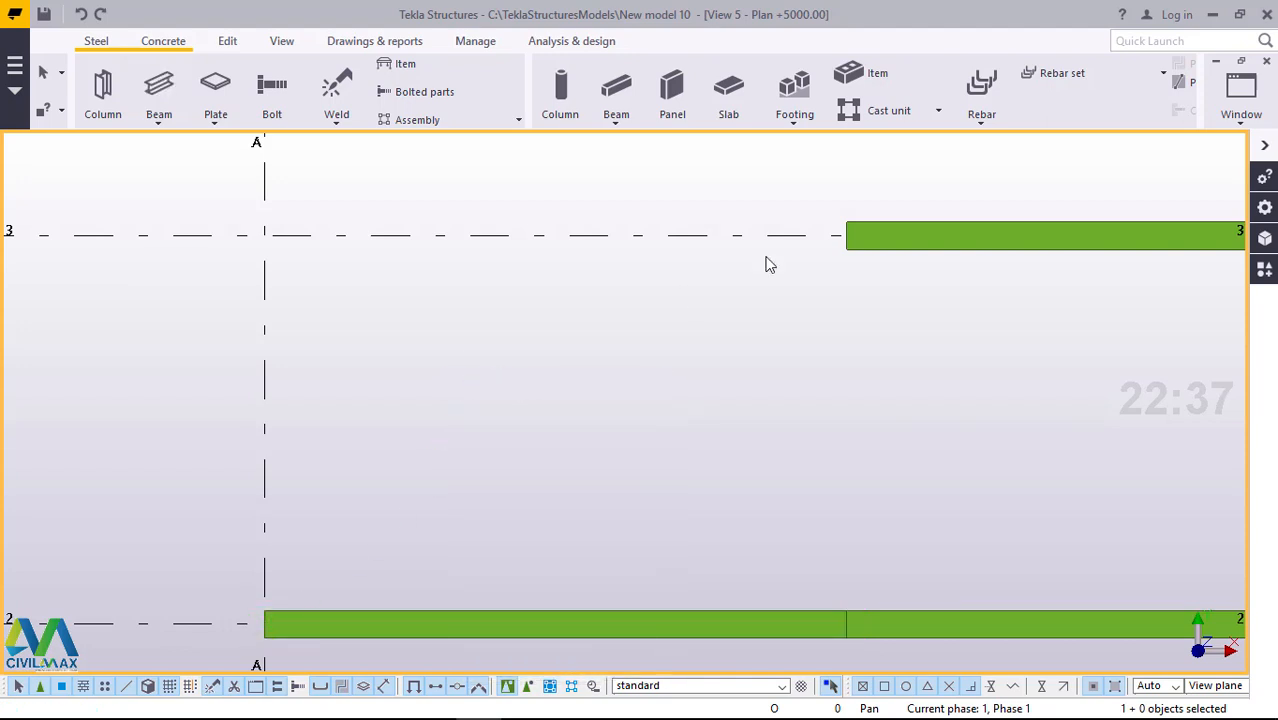
# - In the 3D view, copy the new 3000 mm beam 2000 mm from grid line 2 to grid line 3, and end the copying
pyautogui.click(1240, 100)
pyautogui.click(1185, 229)
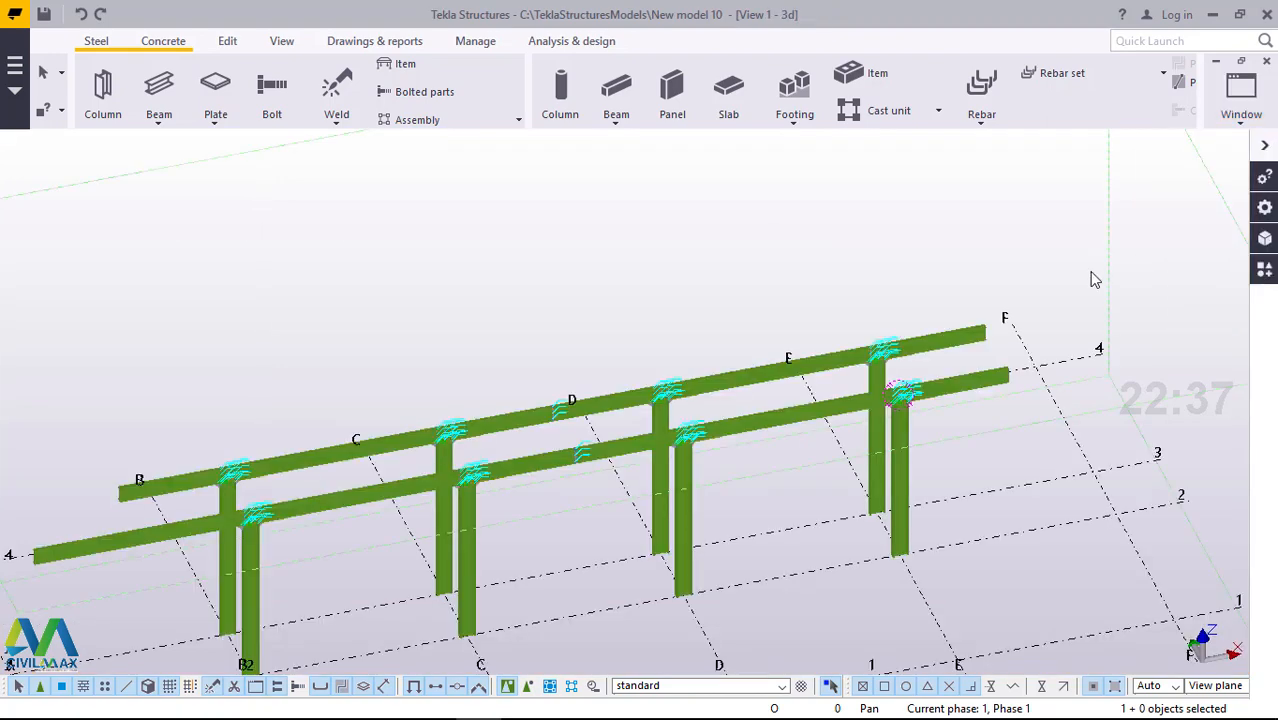
pyautogui.scroll(3, 45, 557)
pyautogui.scroll(2, 46, 555)
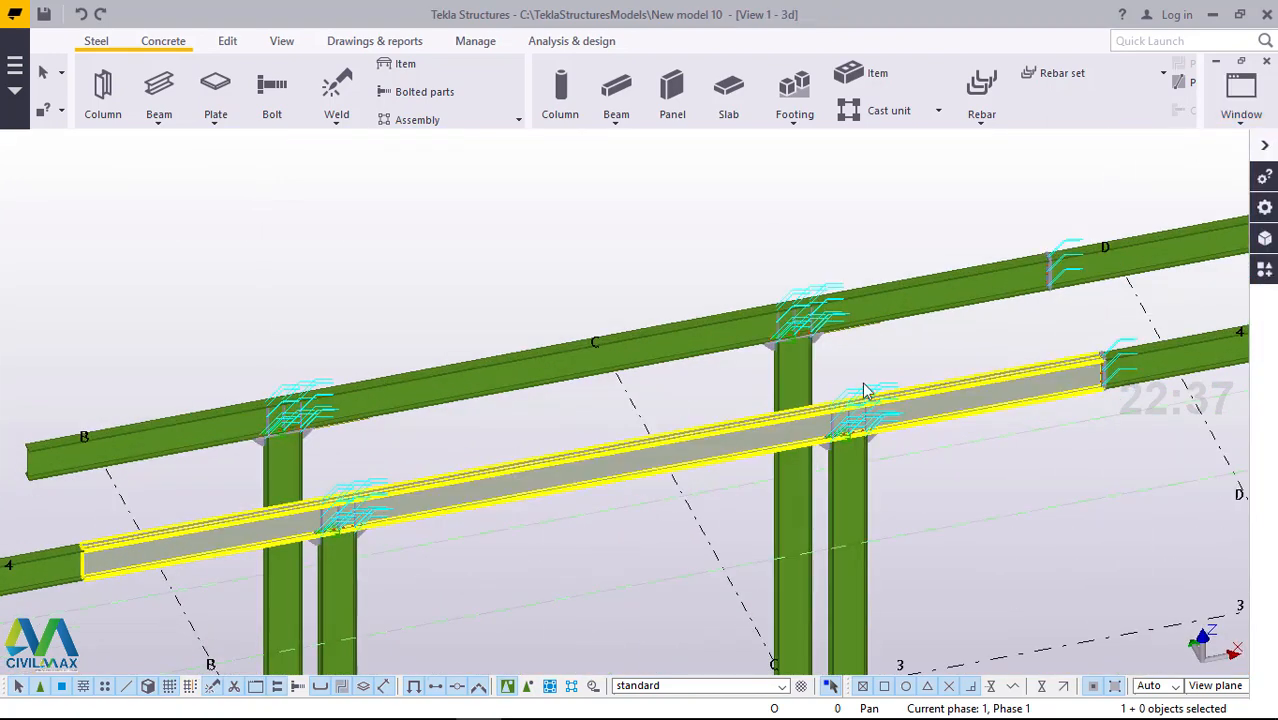
pyautogui.scroll(-4, 780, 390)
pyautogui.scroll(4, 286, 521)
pyautogui.scroll(5, 479, 456)
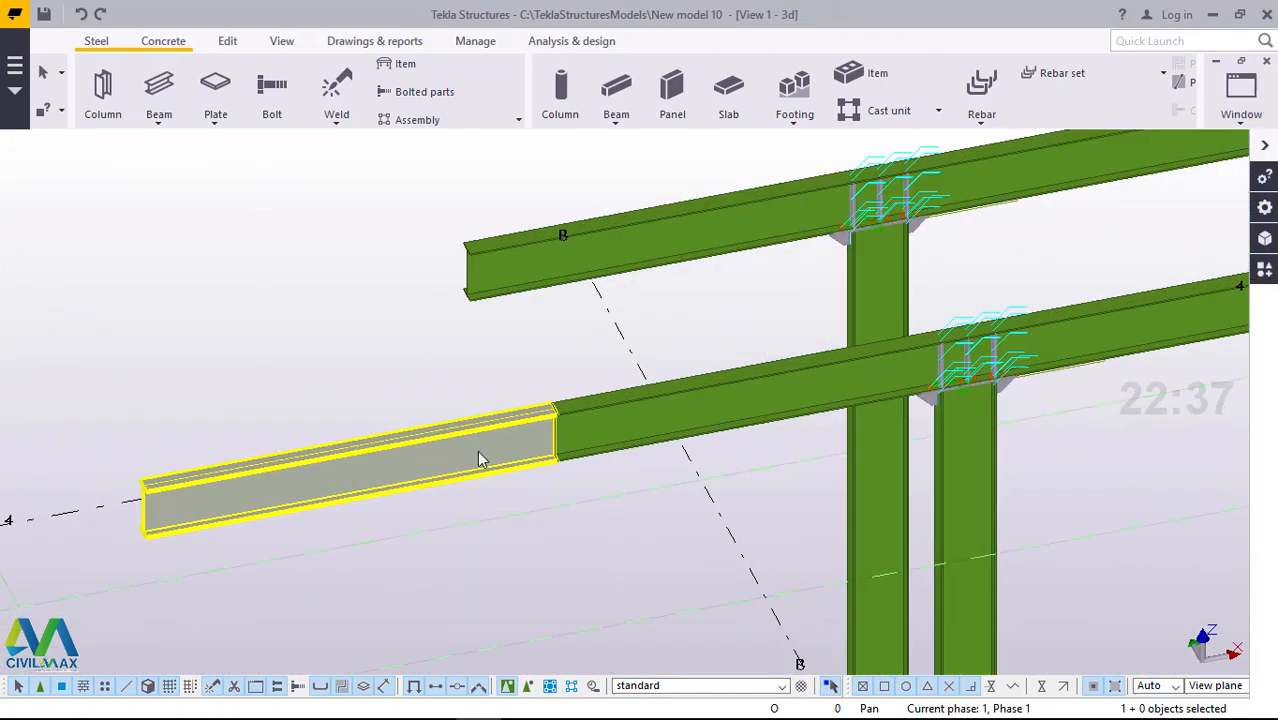
pyautogui.rightClick(306, 245)
pyautogui.click(360, 325)
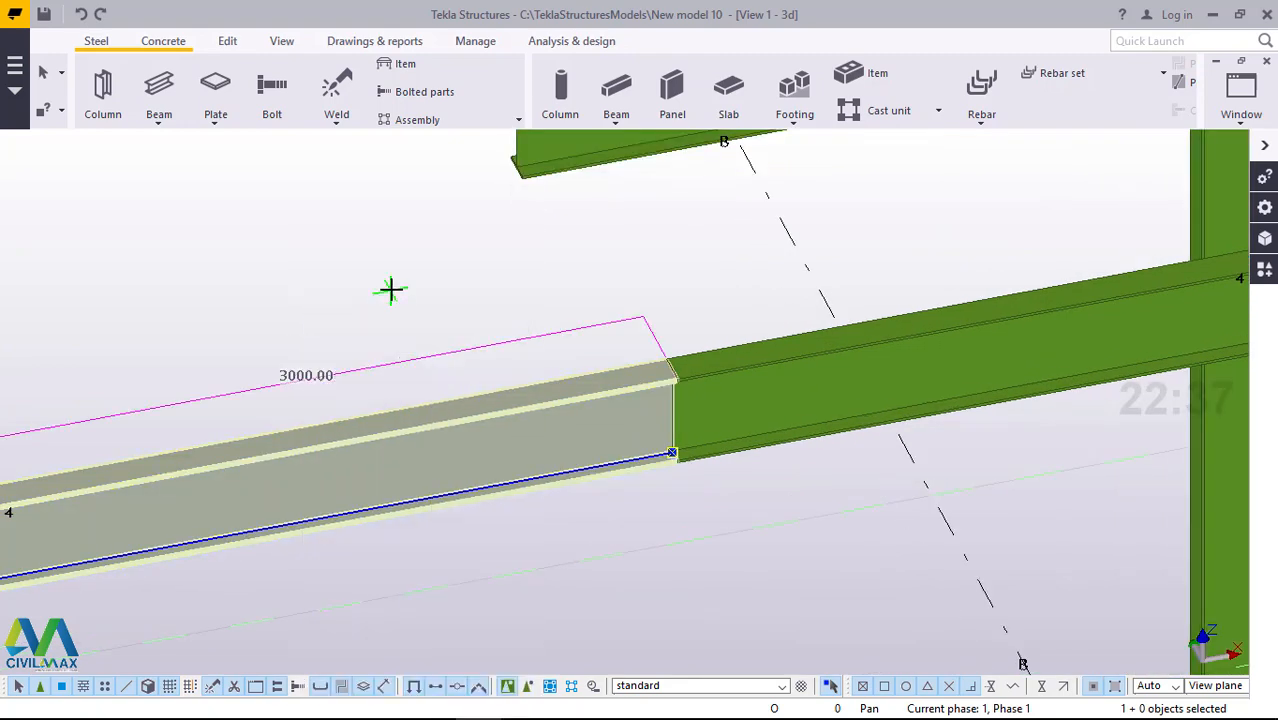
pyautogui.scroll(-3, 462, 280)
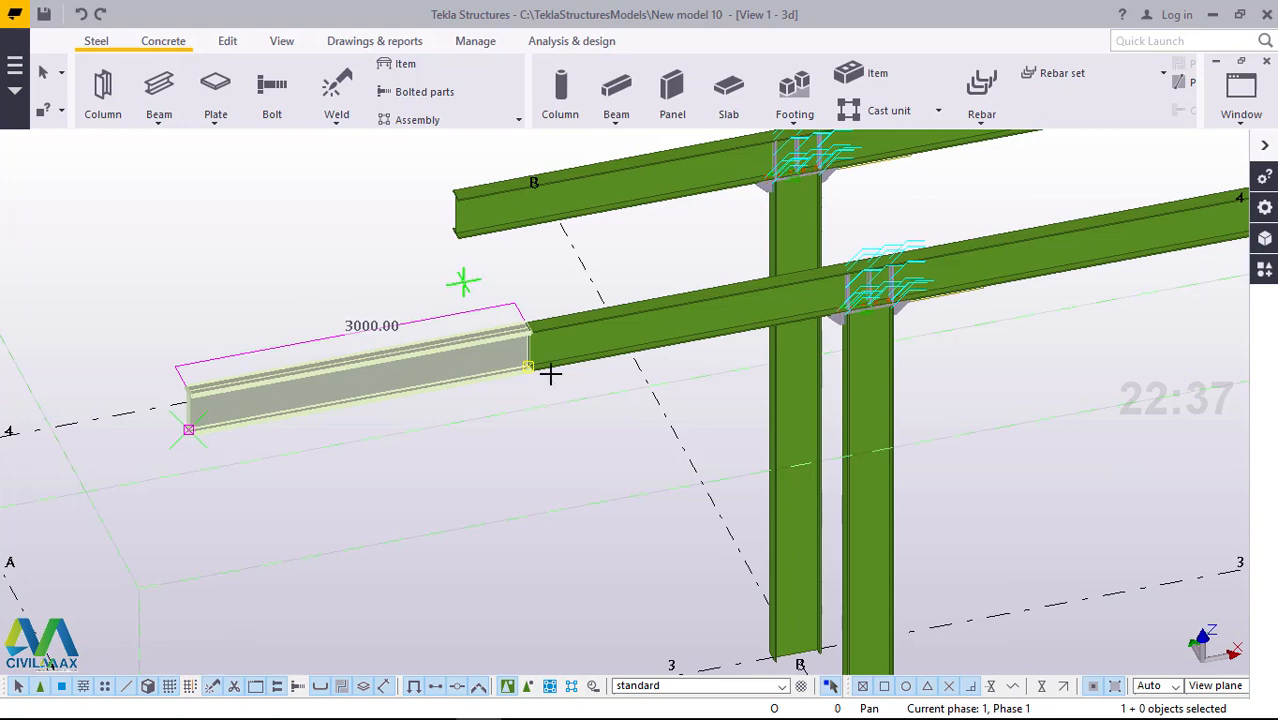
pyautogui.scroll(-3, 622, 533)
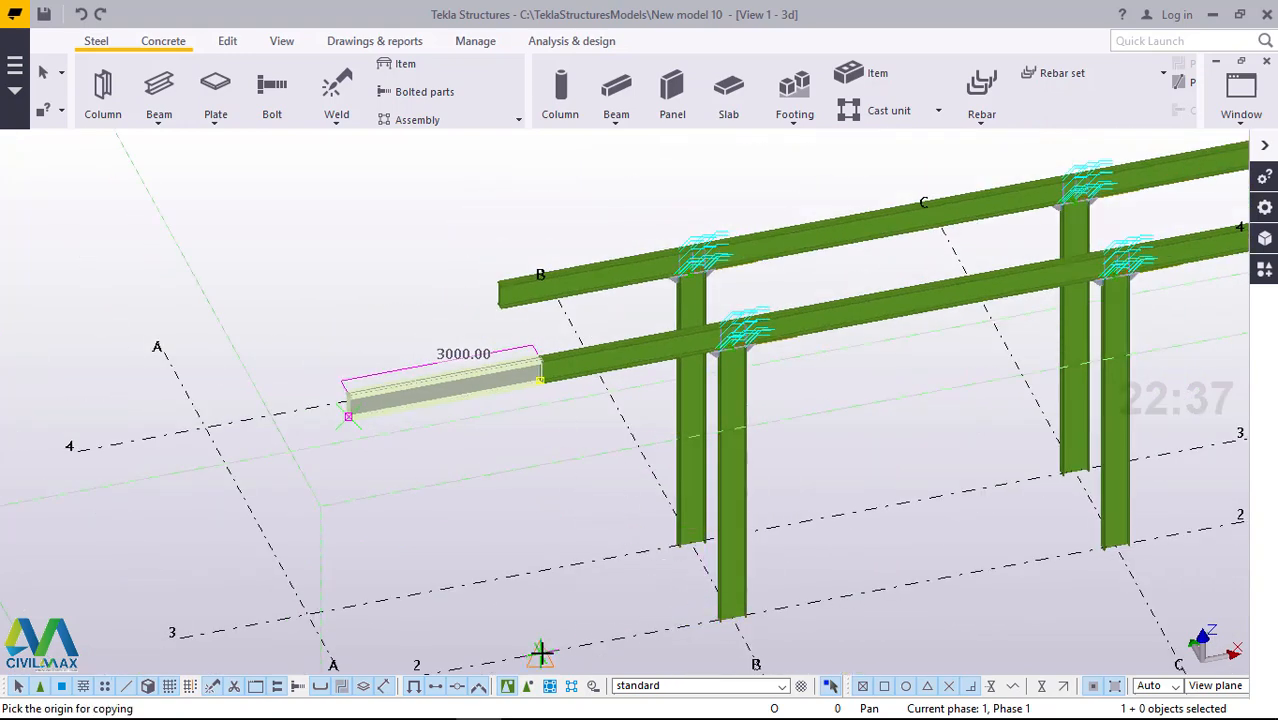
pyautogui.click(500, 578)
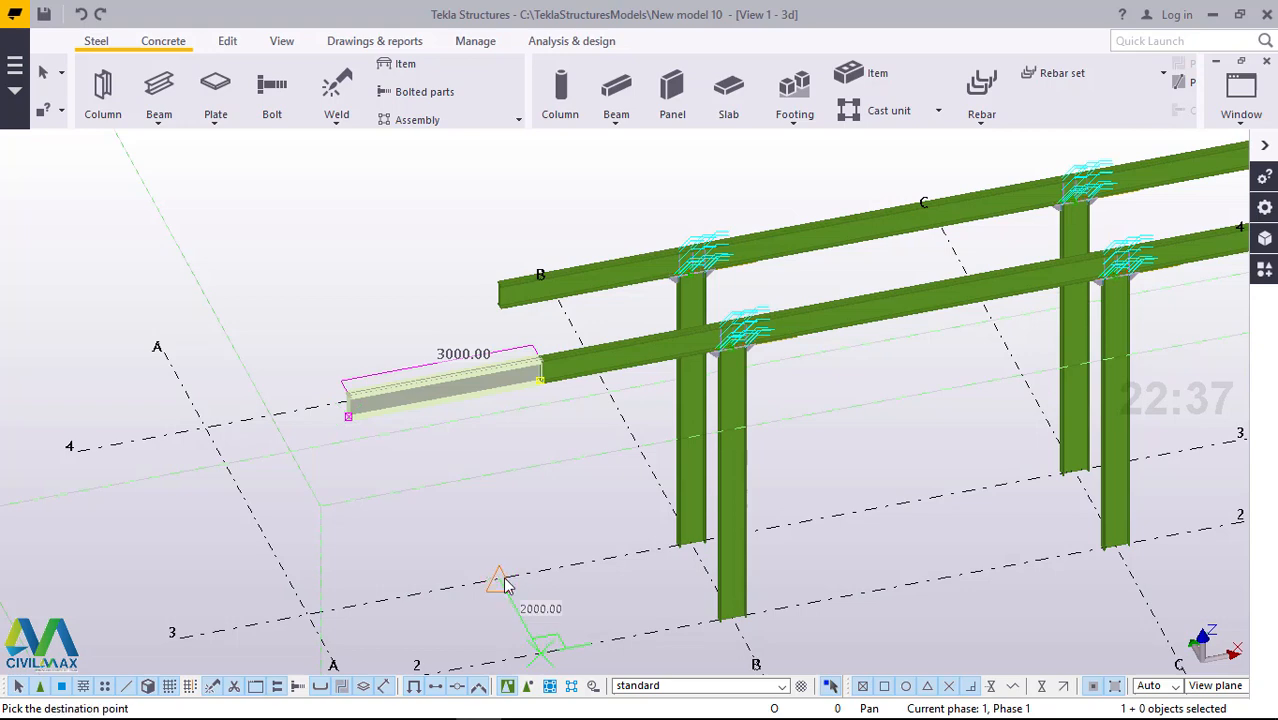
pyautogui.rightClick(488, 500)
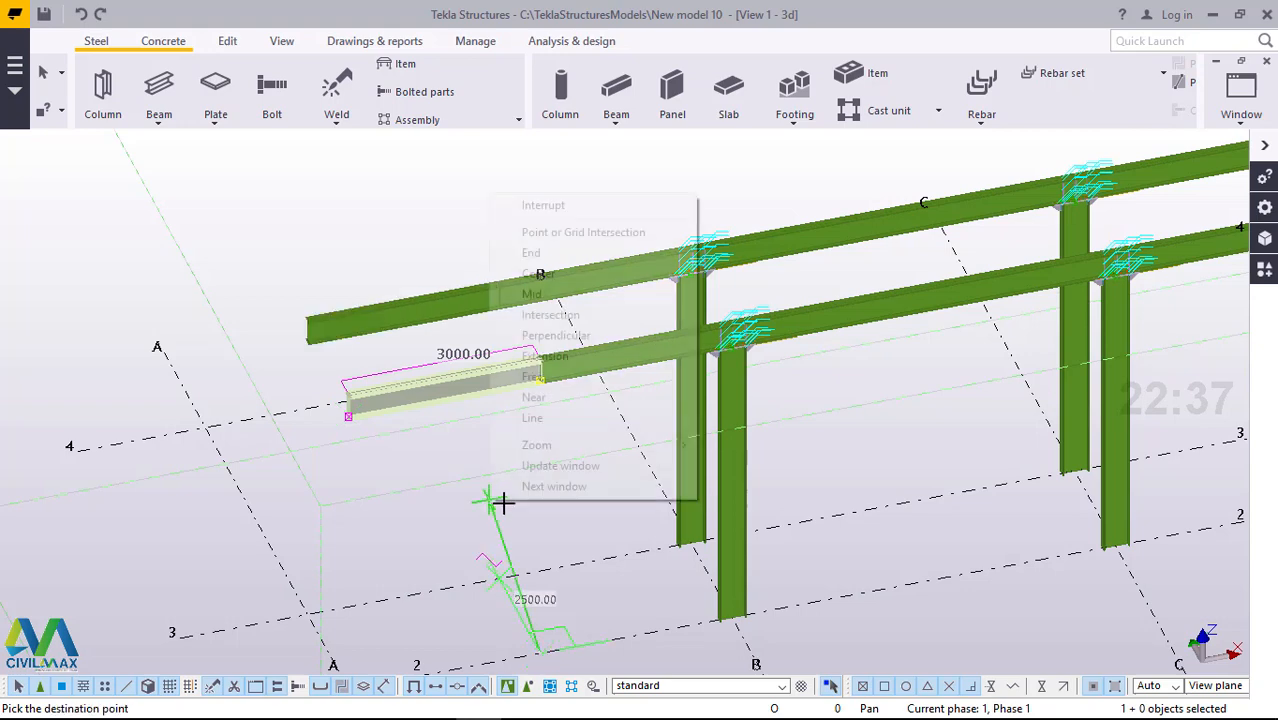
pyautogui.click(541, 206)
# - Clear the beam selection and return to the Plan +5000.00 view
pyautogui.scroll(-5, 478, 378)
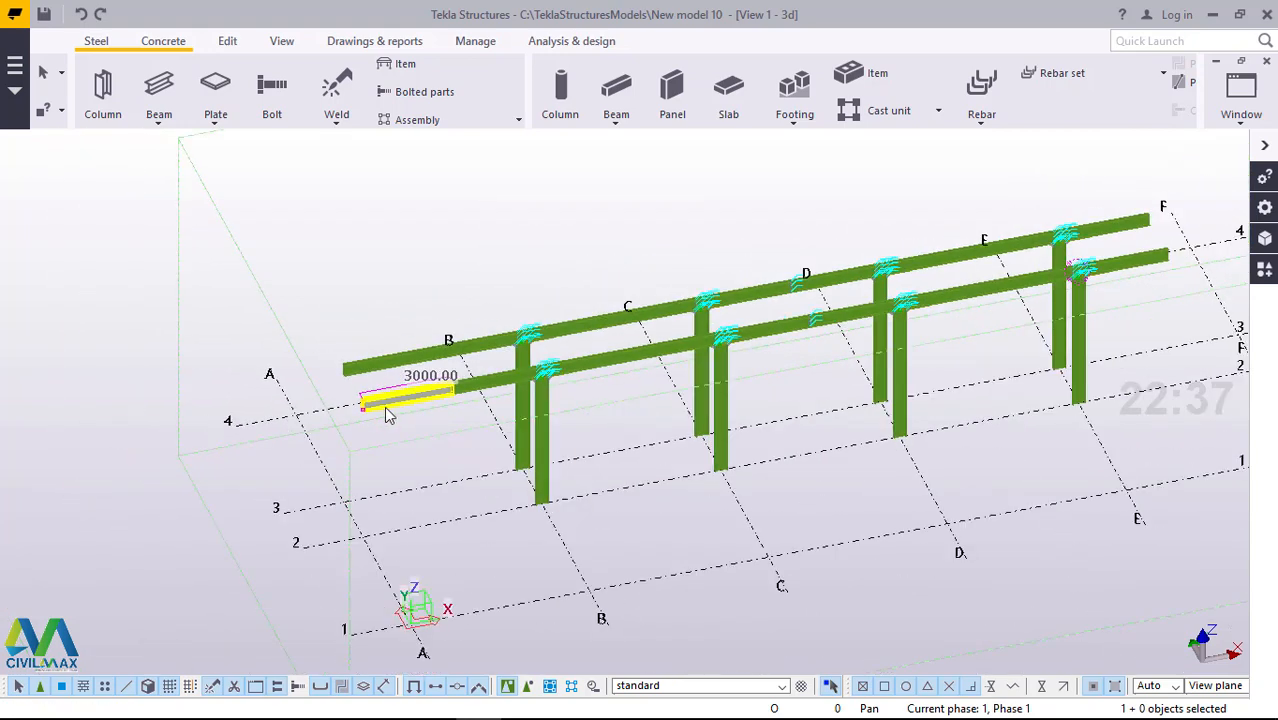
pyautogui.scroll(4, 1110, 262)
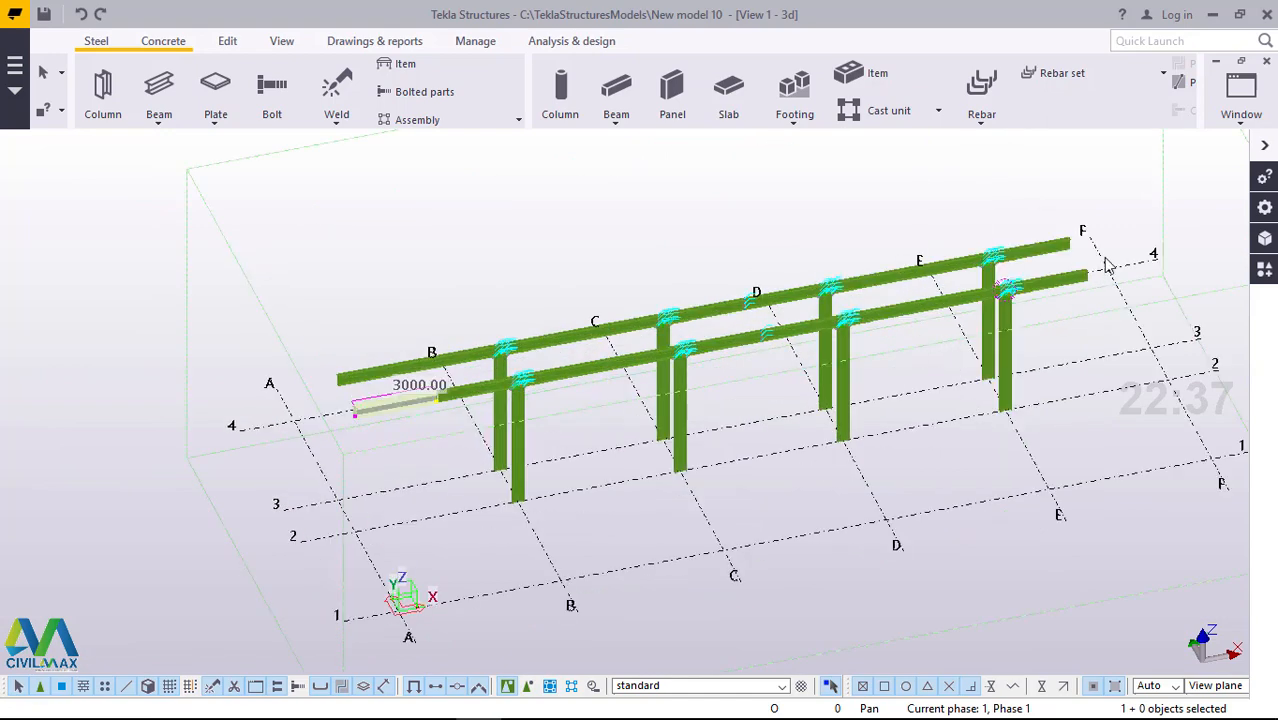
pyautogui.scroll(-2, 1115, 258)
pyautogui.scroll(2, 1127, 250)
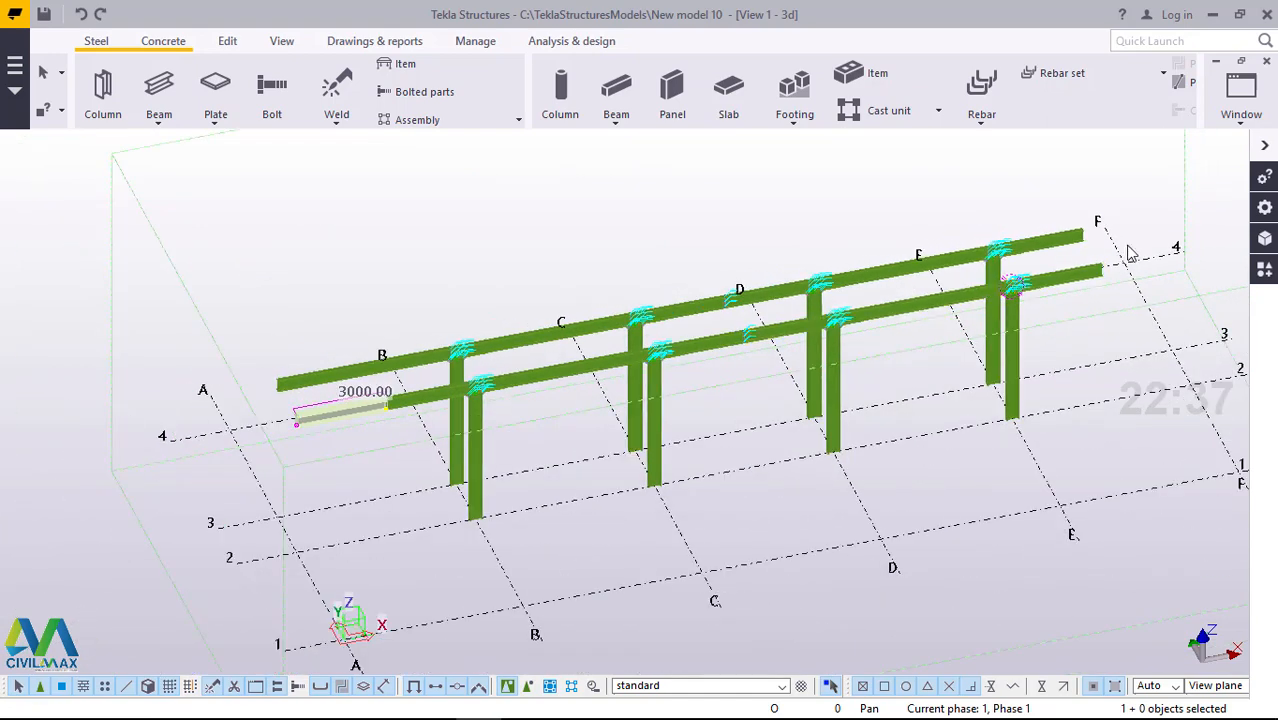
pyautogui.click(1144, 181)
pyautogui.click(1236, 124)
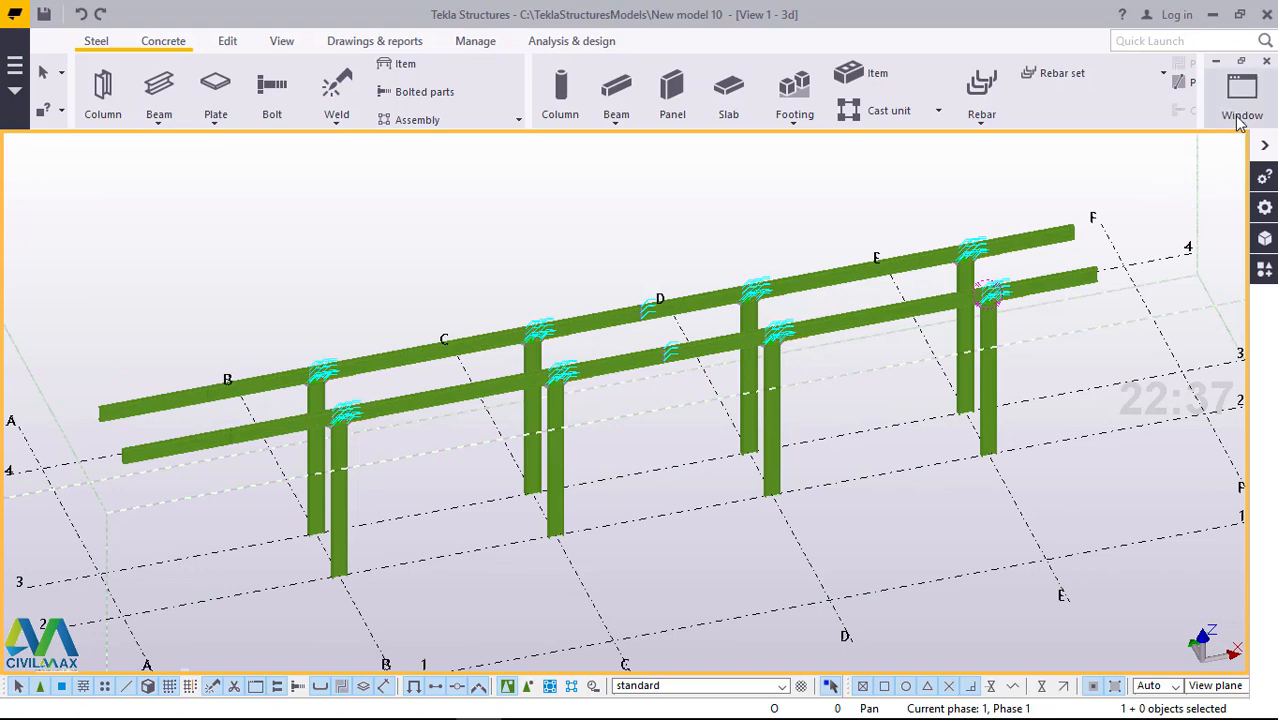
pyautogui.click(1228, 345)
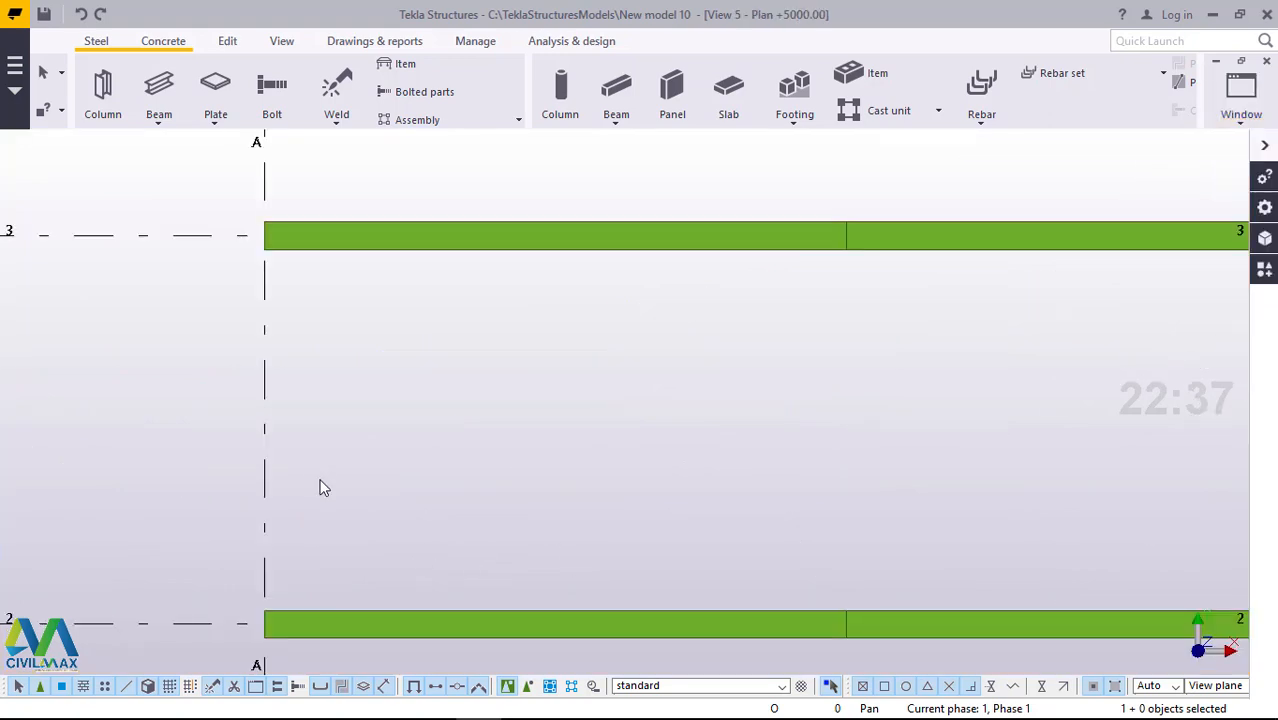
pyautogui.scroll(-5, 314, 452)
pyautogui.scroll(-3, 316, 458)
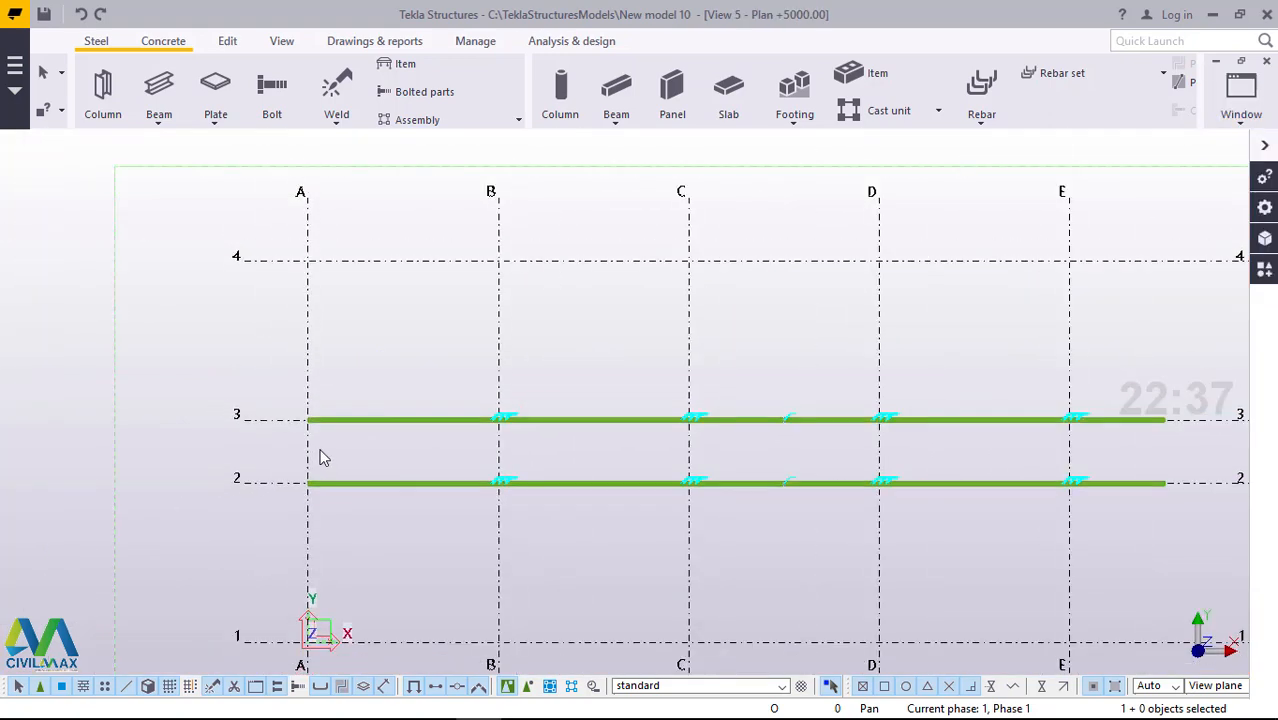
pyautogui.scroll(4, 1108, 478)
pyautogui.scroll(5, 1108, 478)
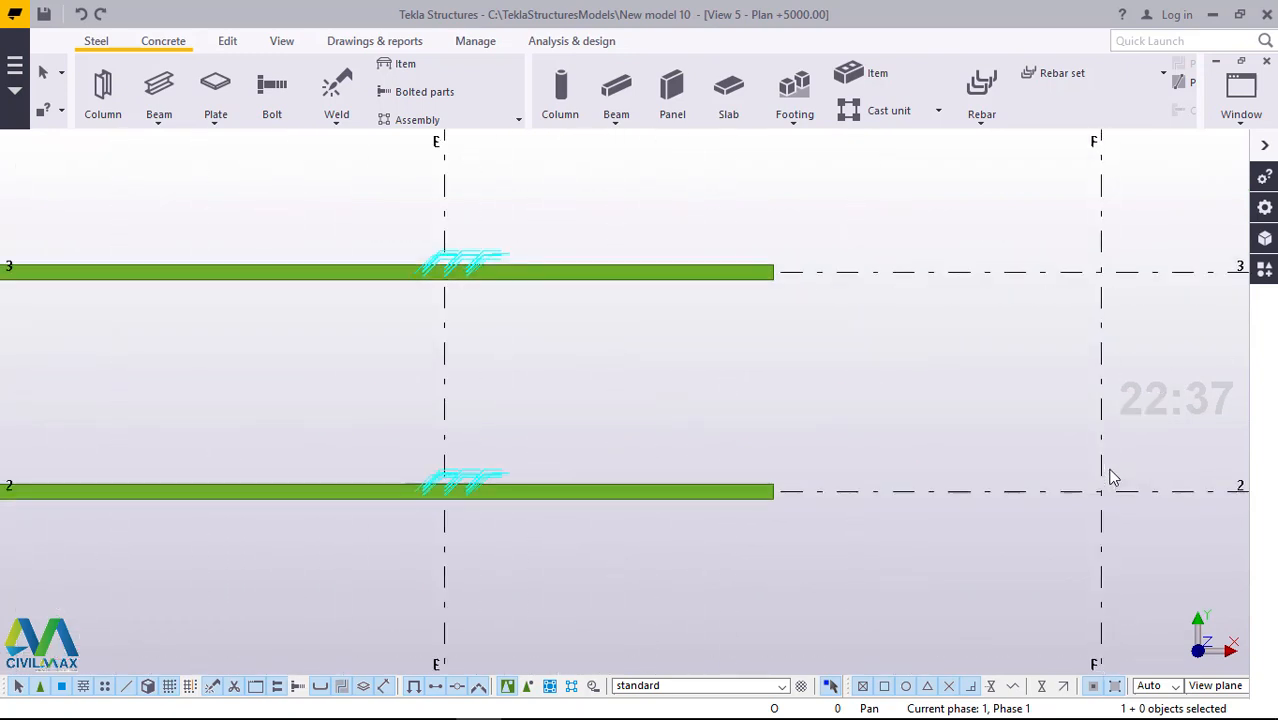
pyautogui.click(156, 124)
pyautogui.click(165, 148)
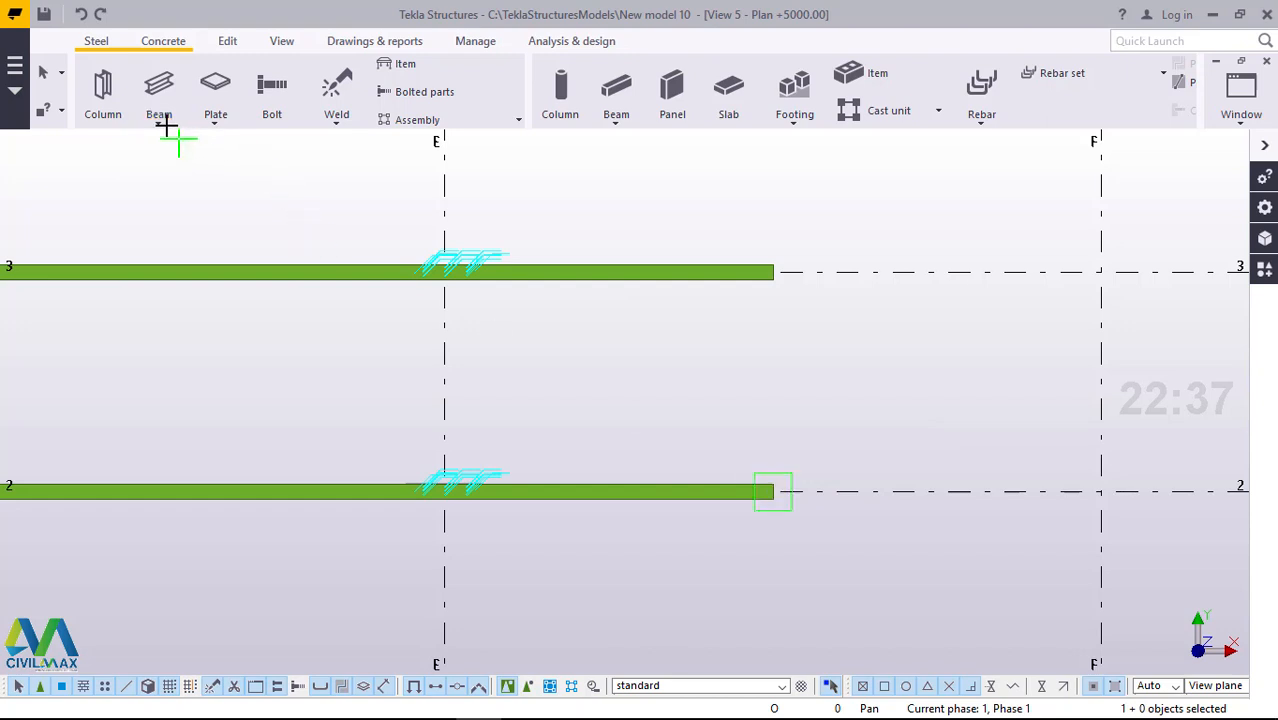
pyautogui.rightClick(246, 175)
pyautogui.click(262, 183)
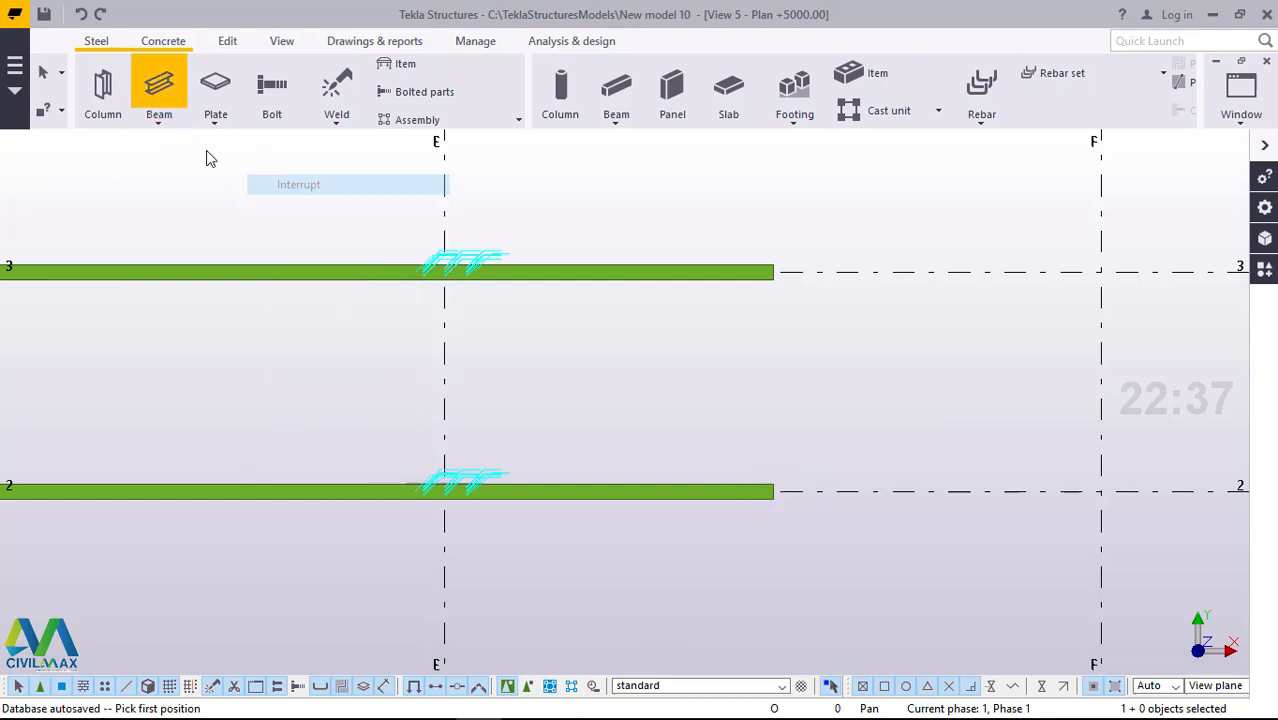
# - Model a 3000 mm steel beam along grid line 2 from the existing beam's end to grid F, and end the command
pyautogui.click(160, 125)
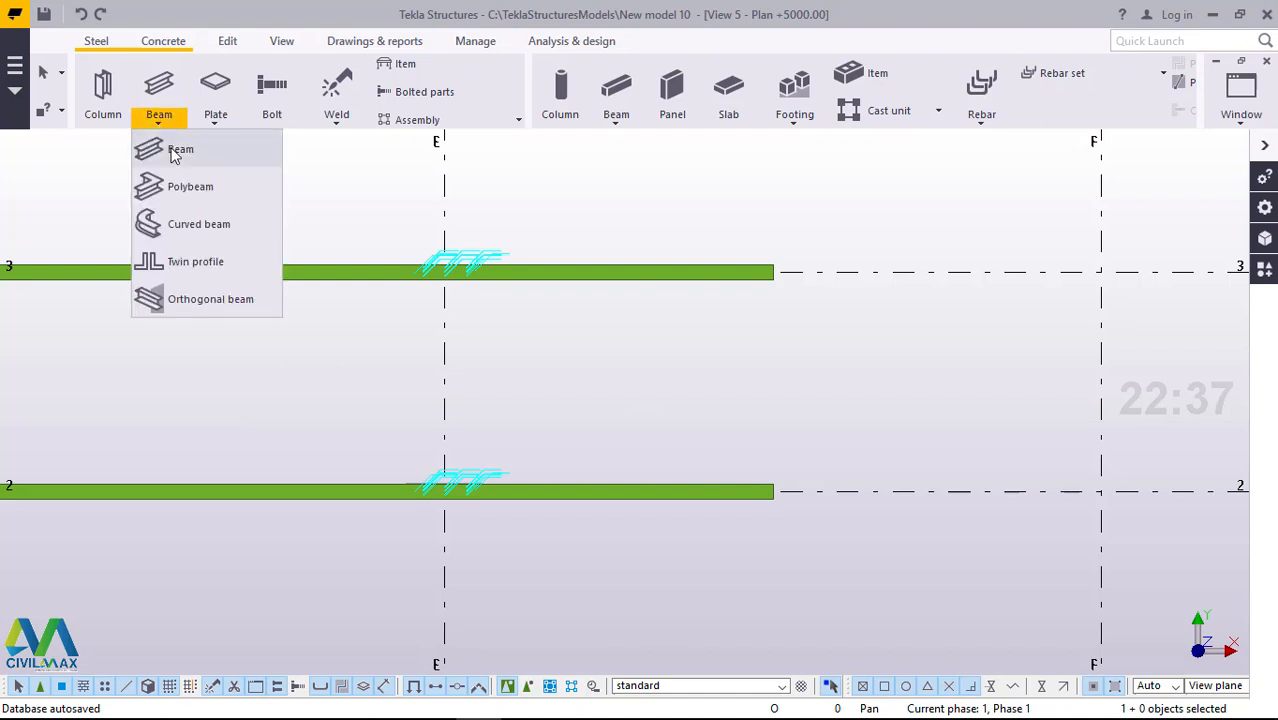
pyautogui.click(178, 150)
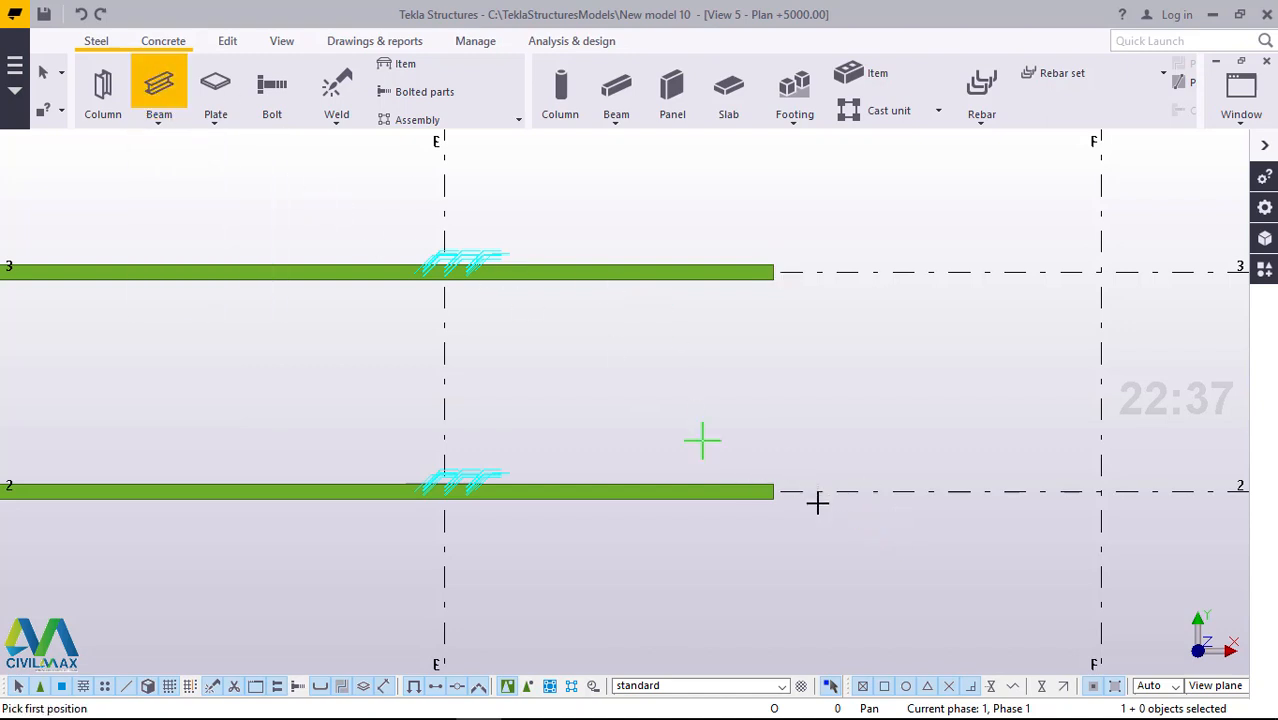
pyautogui.scroll(2, 818, 500)
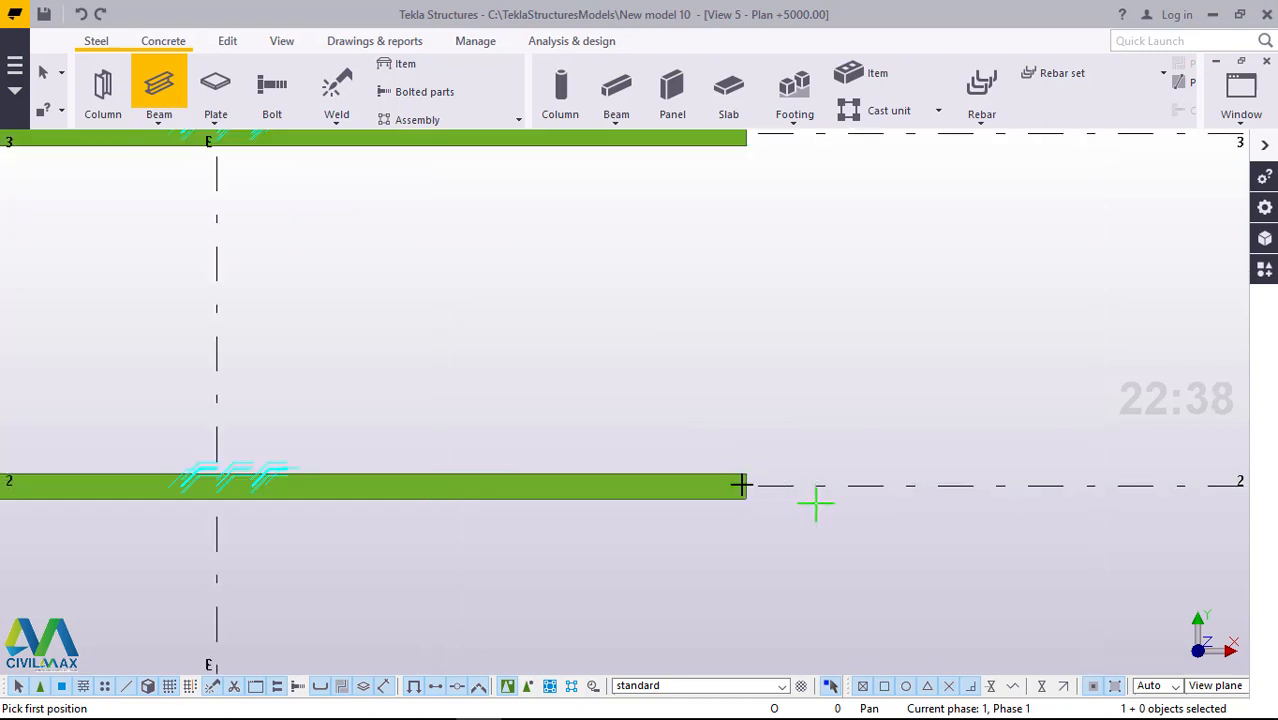
pyautogui.scroll(3, 816, 505)
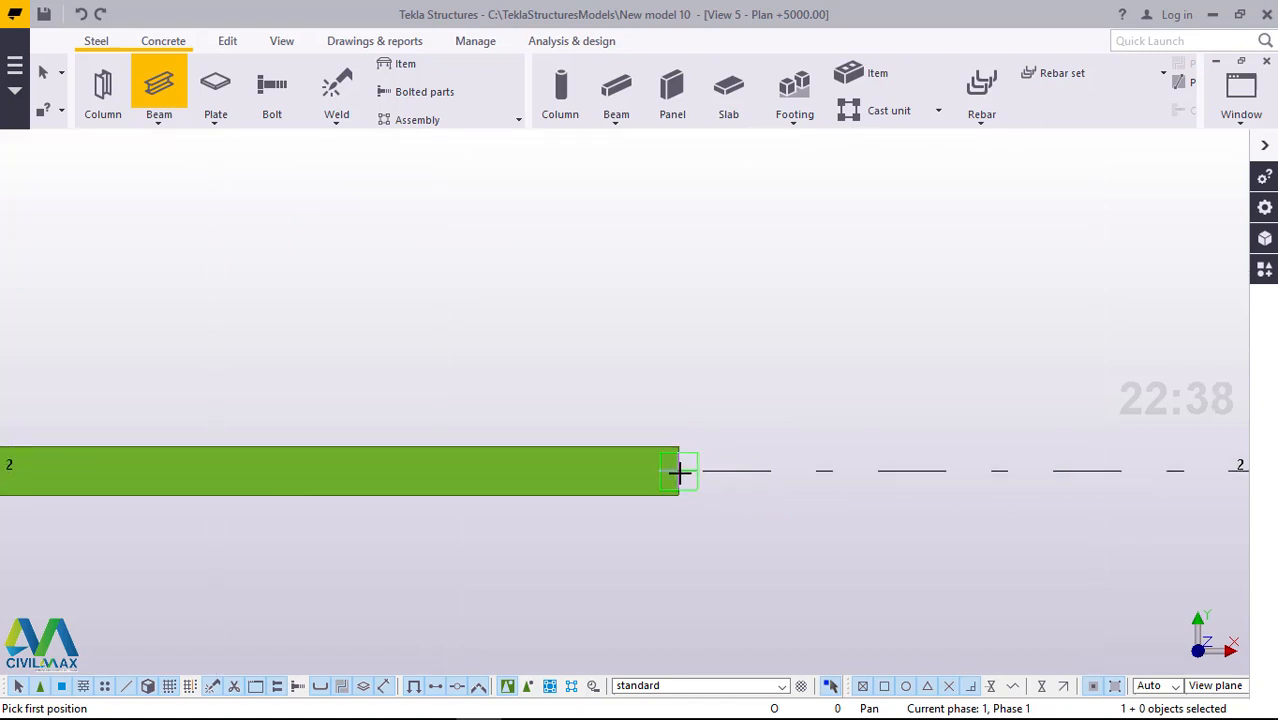
pyautogui.click(588, 451)
pyautogui.scroll(-1, 588, 451)
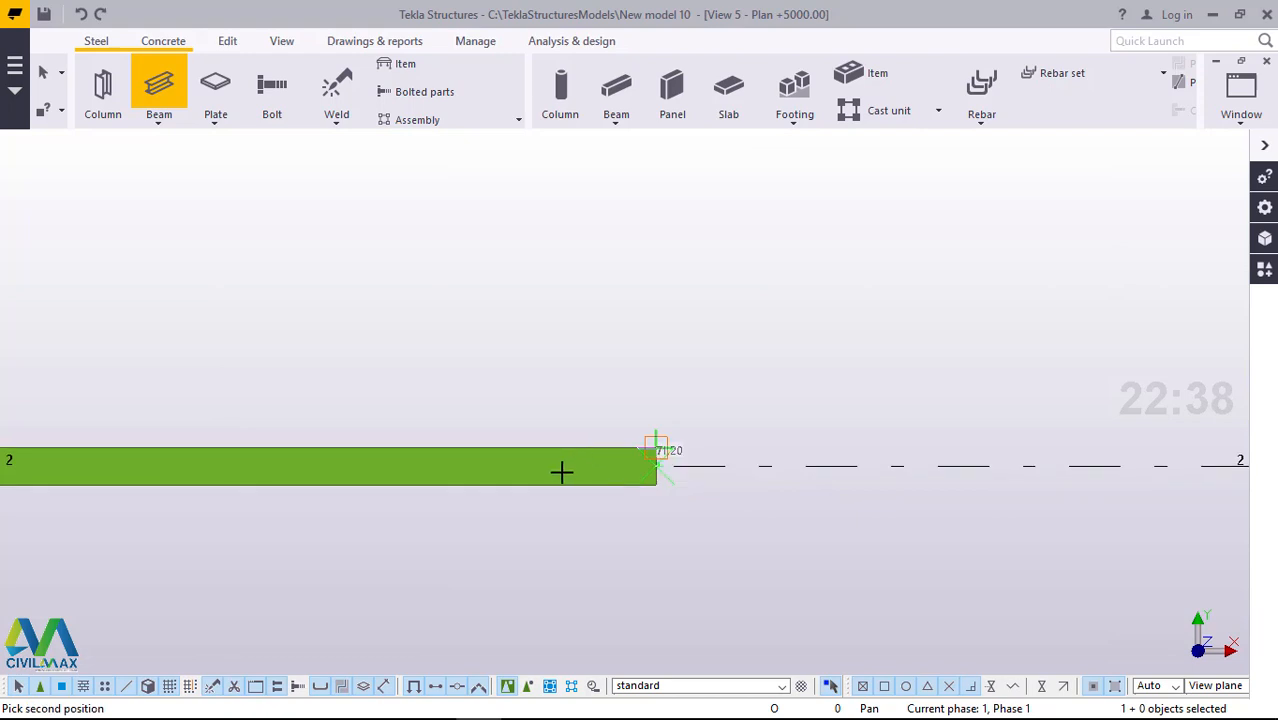
pyautogui.scroll(-3, 567, 470)
pyautogui.scroll(-2, 752, 493)
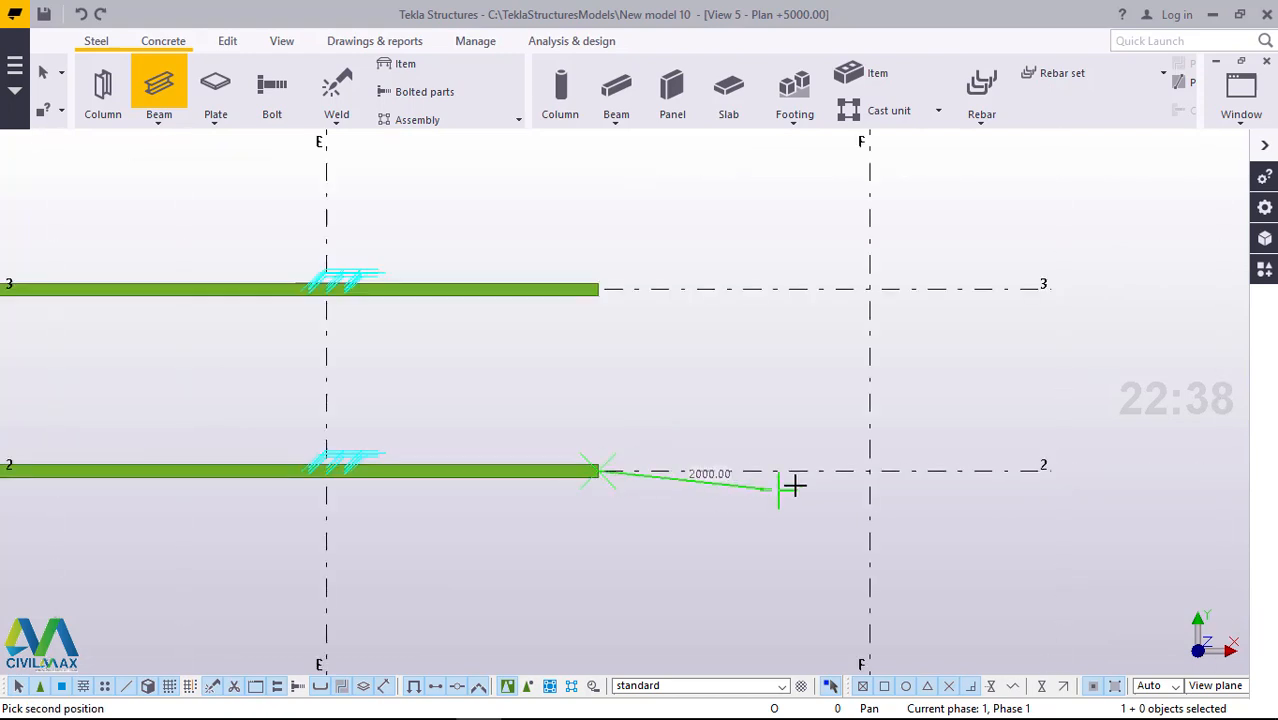
pyautogui.click(870, 468)
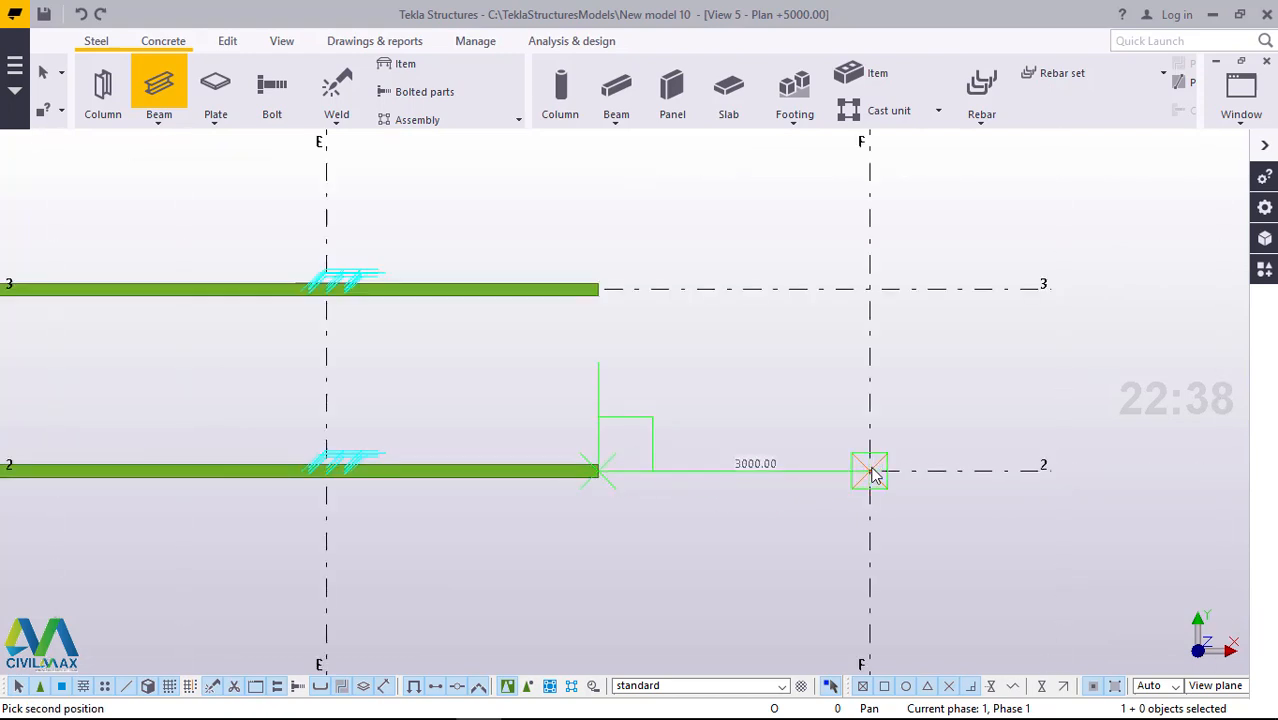
pyautogui.click(870, 468)
pyautogui.rightClick(941, 343)
pyautogui.click(998, 354)
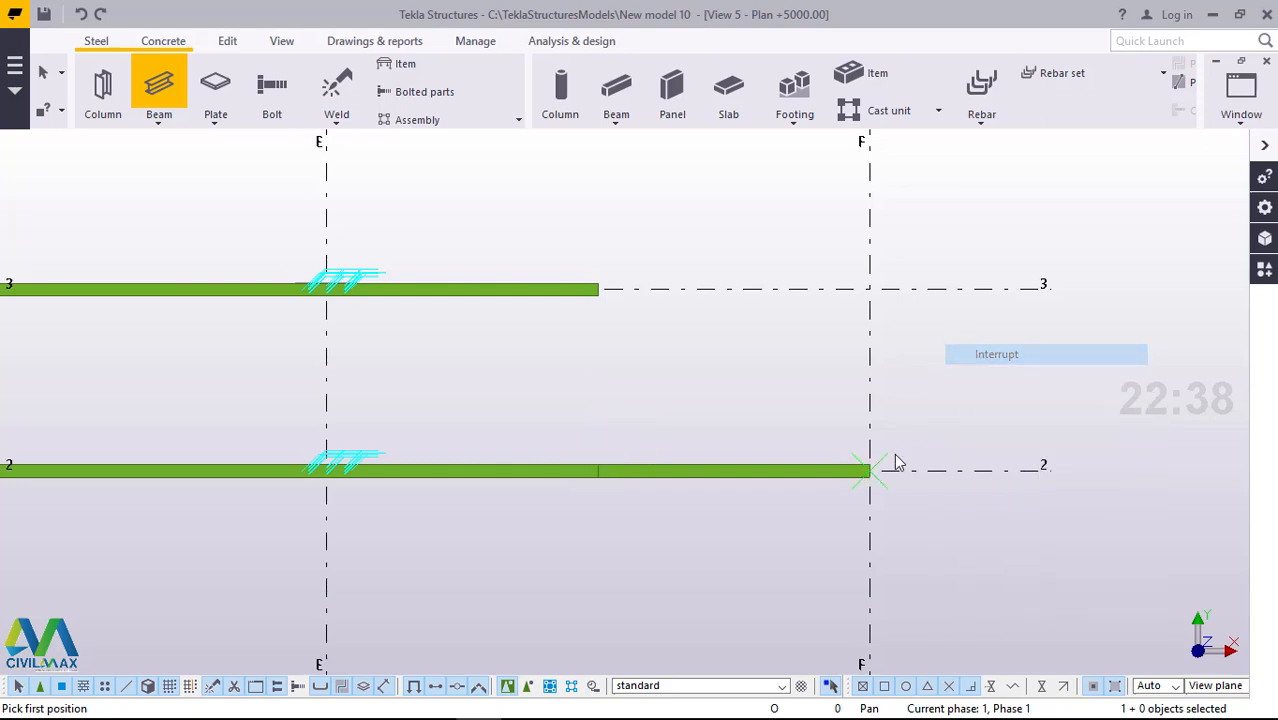
# - Copy the new 3000 mm beam 2000 mm from grid line 2 to grid line 3, and end the copying
pyautogui.click(828, 474)
pyautogui.rightClick(955, 365)
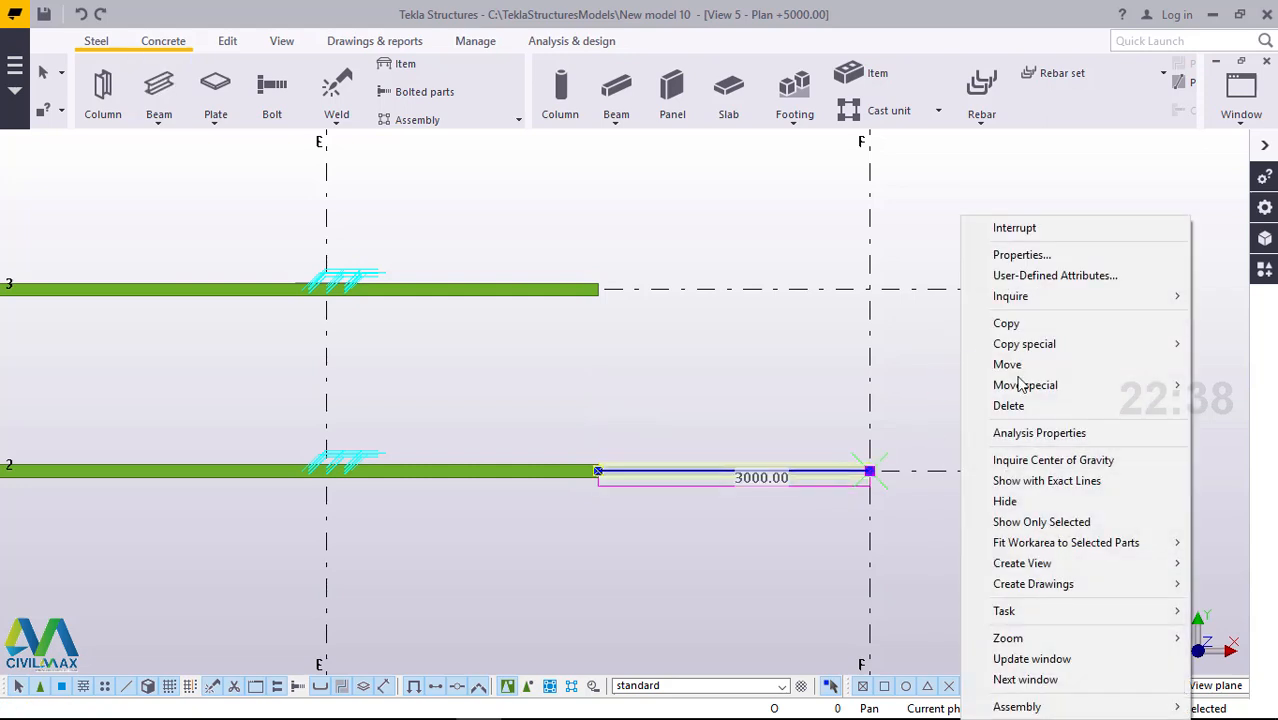
pyautogui.click(1012, 323)
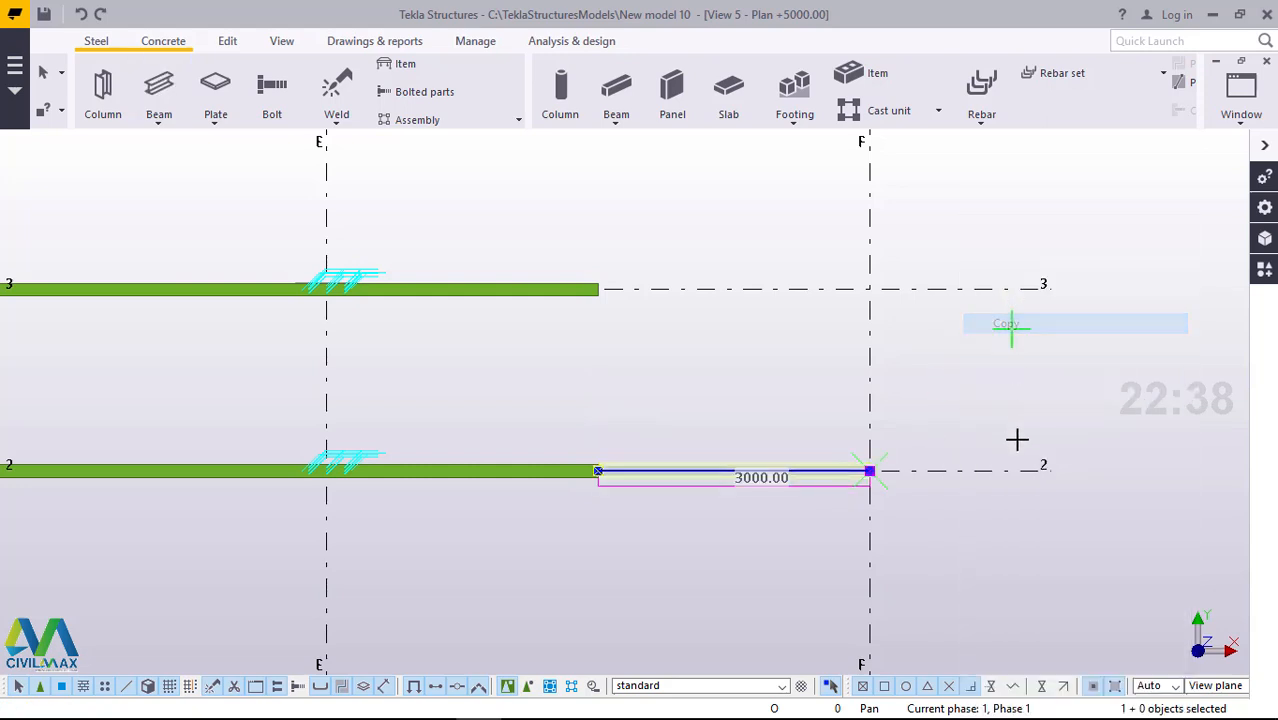
pyautogui.click(961, 470)
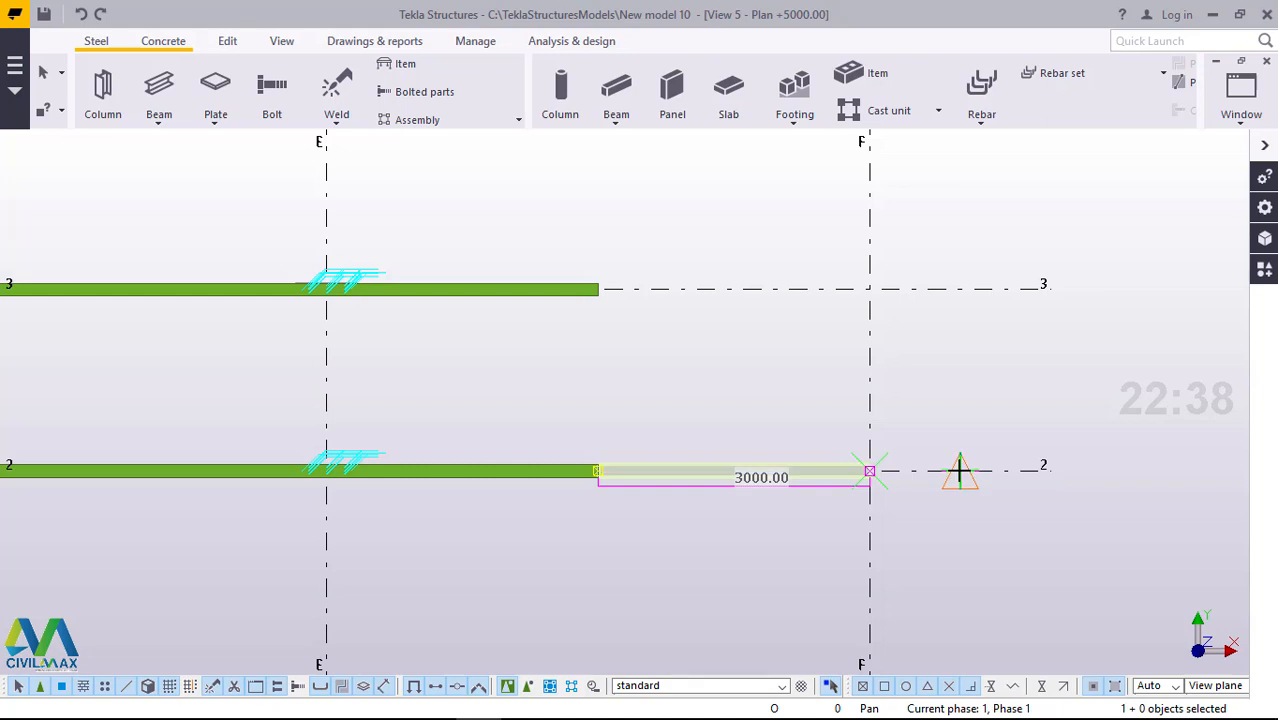
pyautogui.click(960, 290)
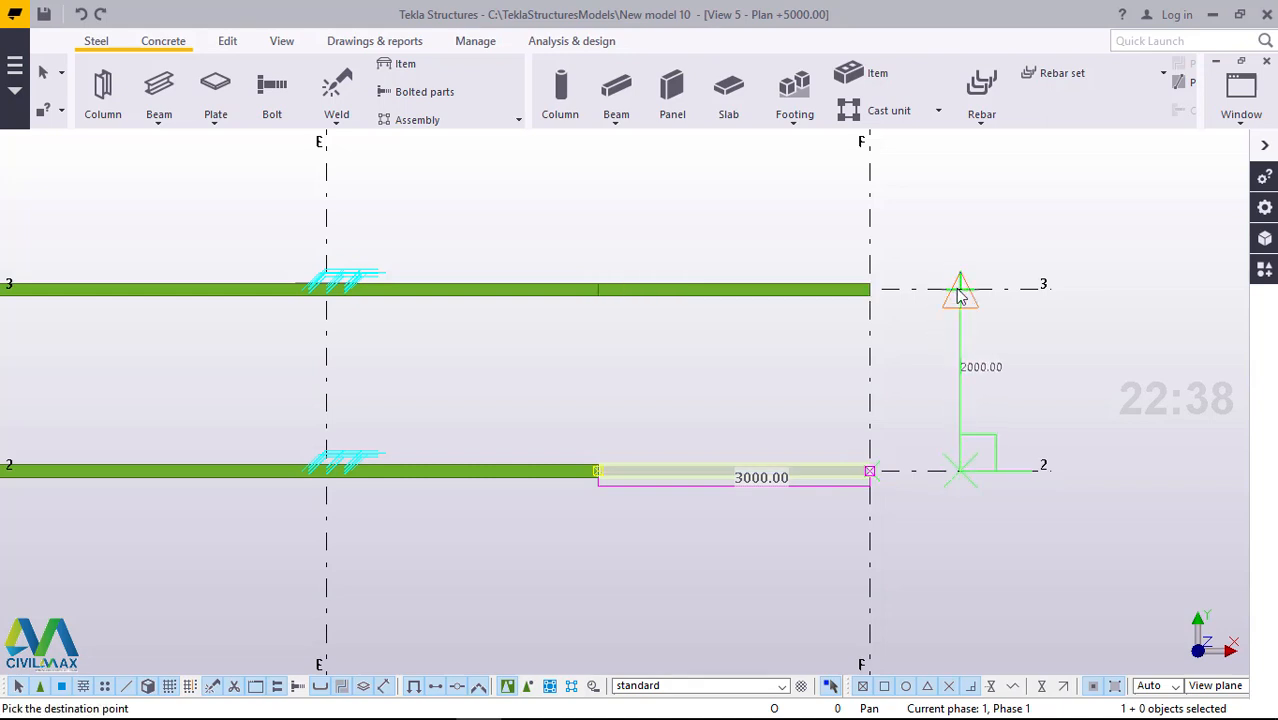
pyautogui.rightClick(1000, 222)
pyautogui.click(1000, 222)
# - Open the 3D view and examine where the new end beams meet the existing beams near grid F, with the selection cleared
pyautogui.click(1243, 126)
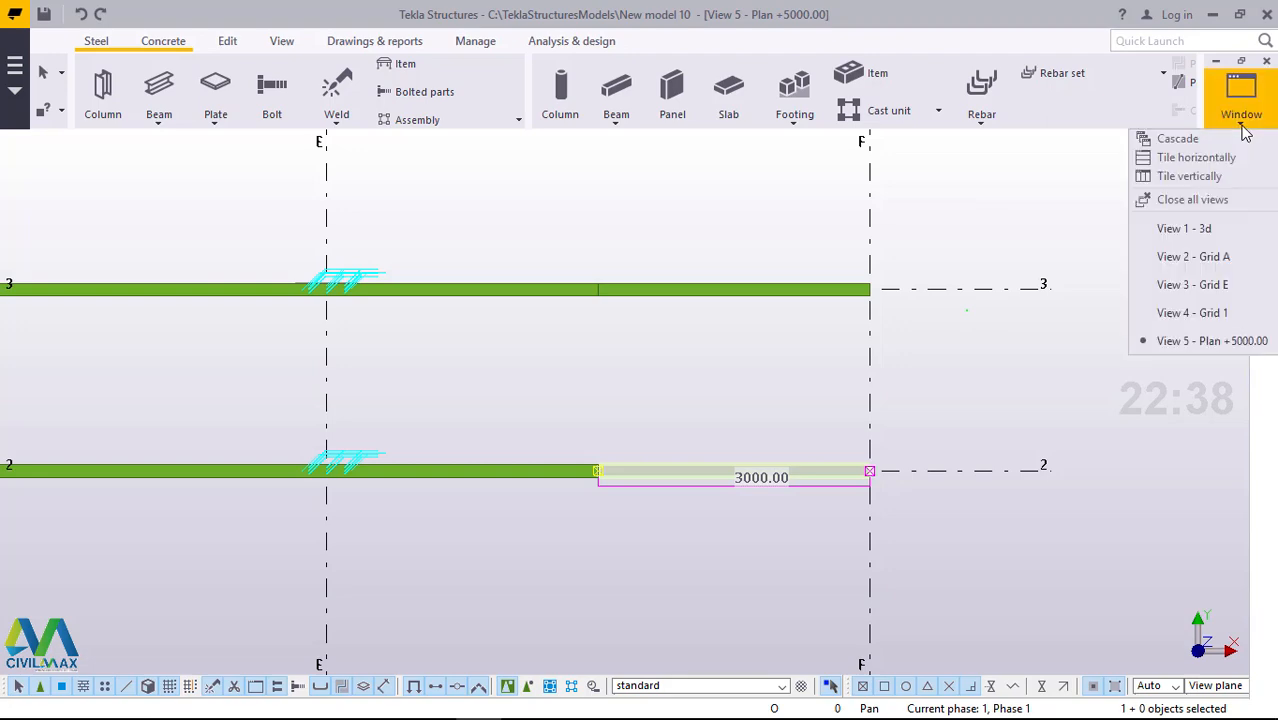
pyautogui.click(1207, 229)
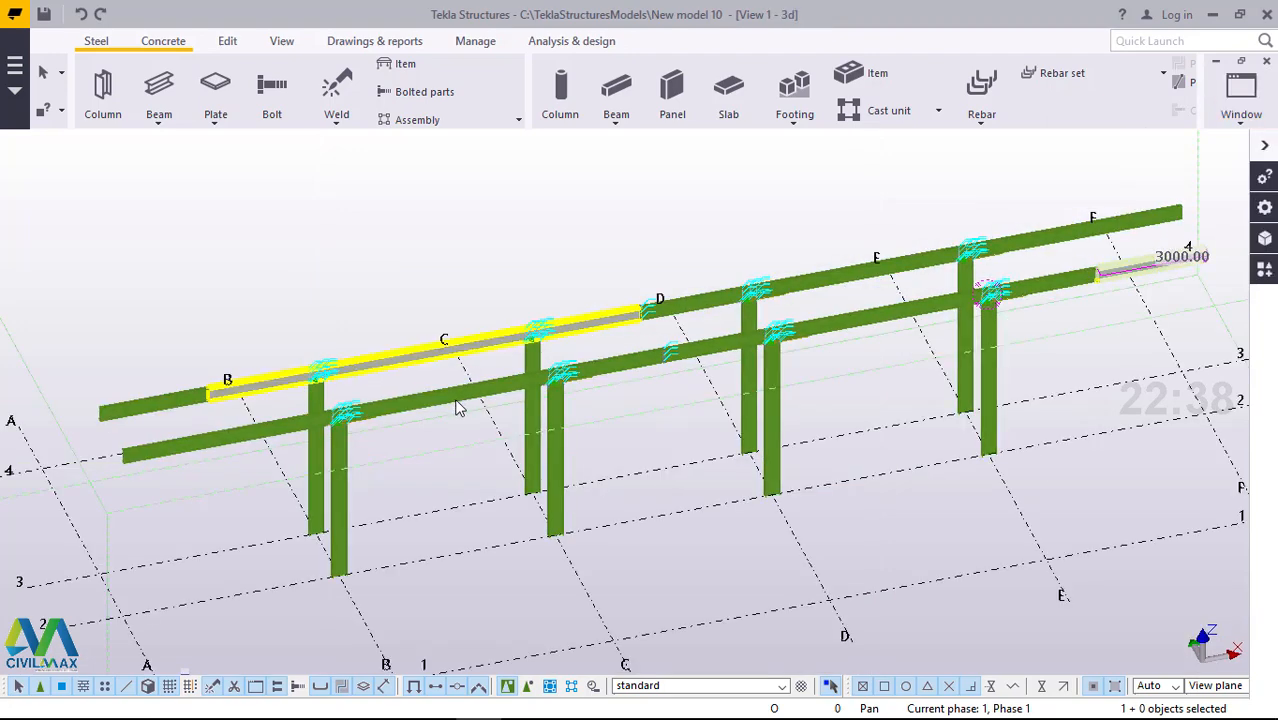
pyautogui.scroll(-3, 456, 407)
pyautogui.scroll(4, 946, 340)
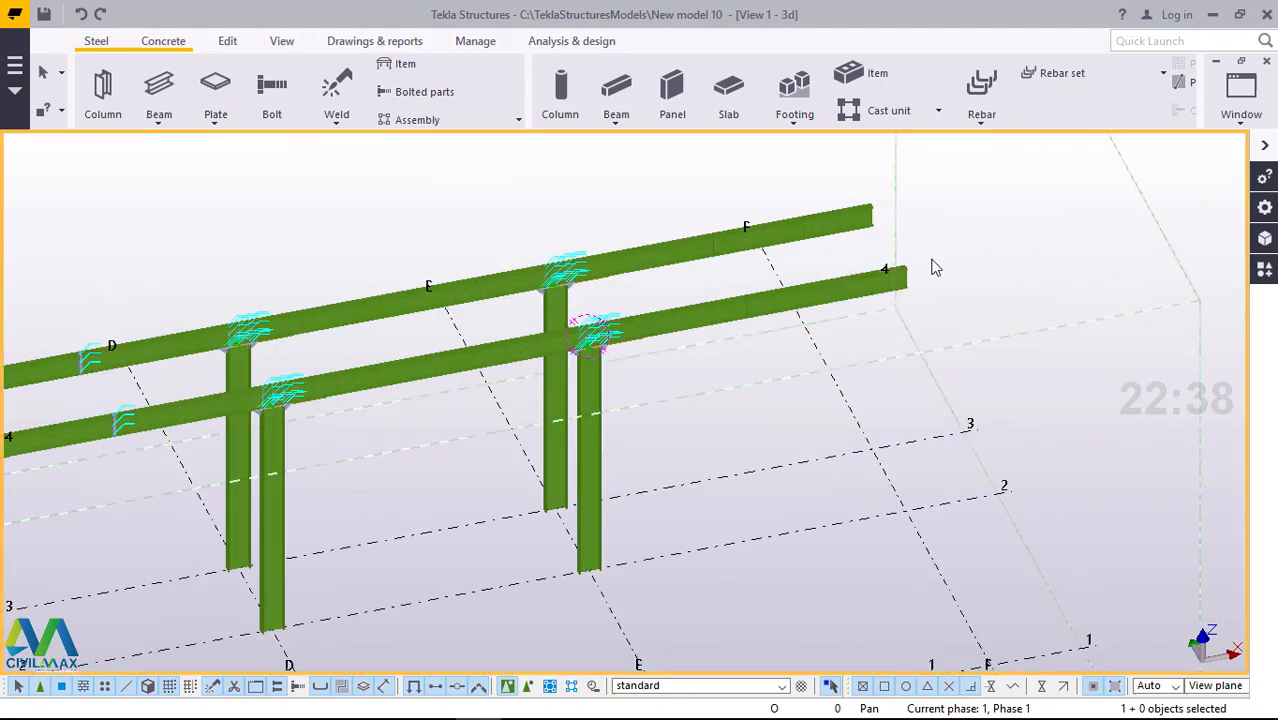
pyautogui.scroll(4, 850, 285)
pyautogui.scroll(2, 775, 300)
pyautogui.scroll(-6, 765, 296)
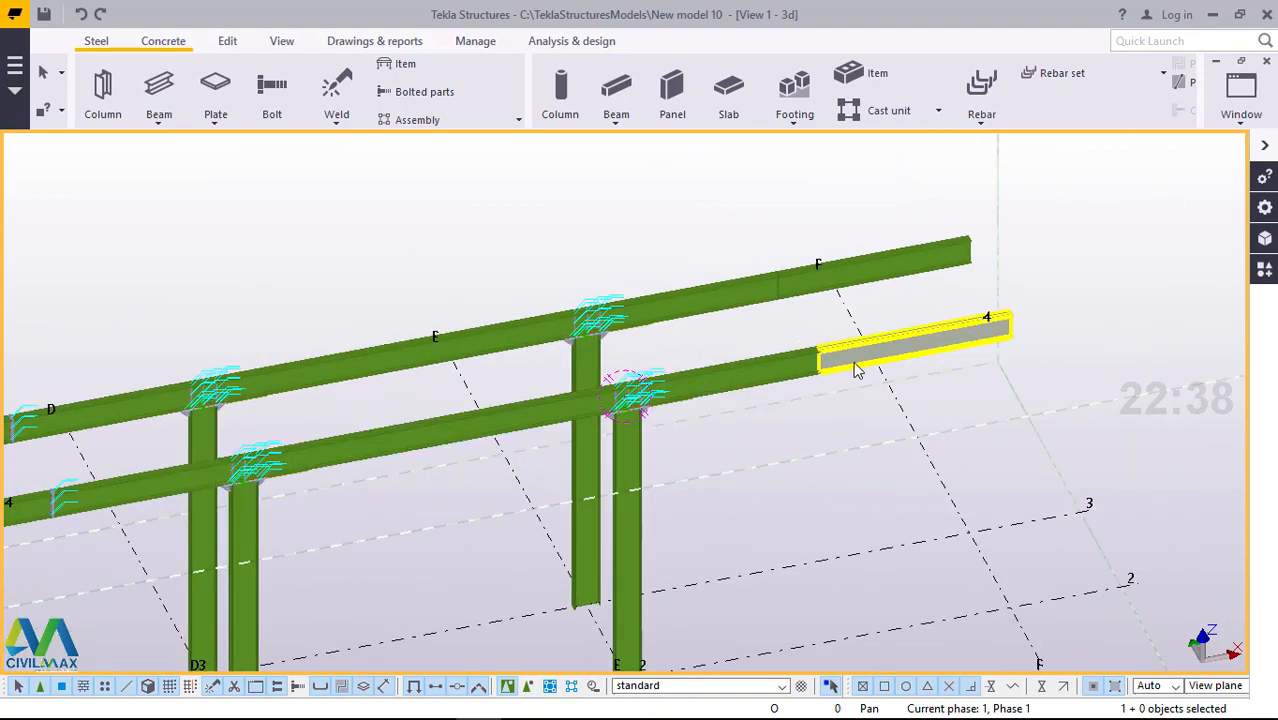
pyautogui.scroll(5, 730, 376)
pyautogui.scroll(-5, 736, 368)
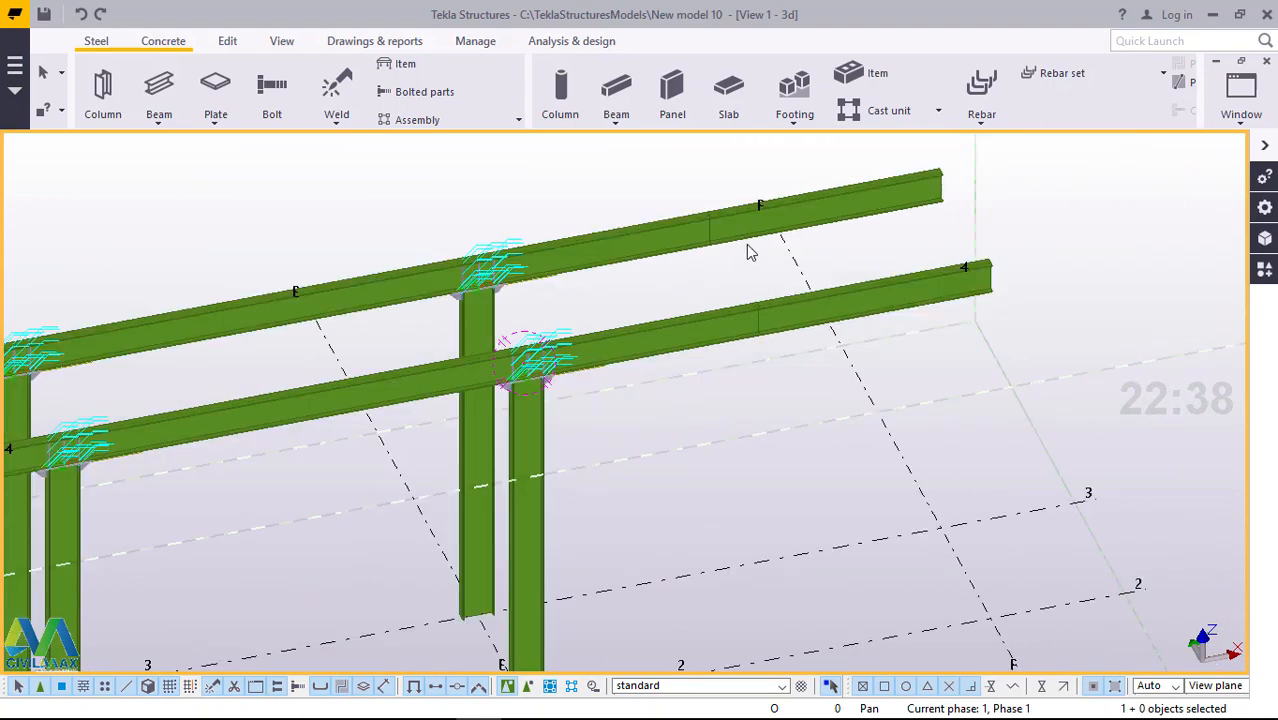
pyautogui.scroll(6, 706, 214)
pyautogui.scroll(2, 708, 219)
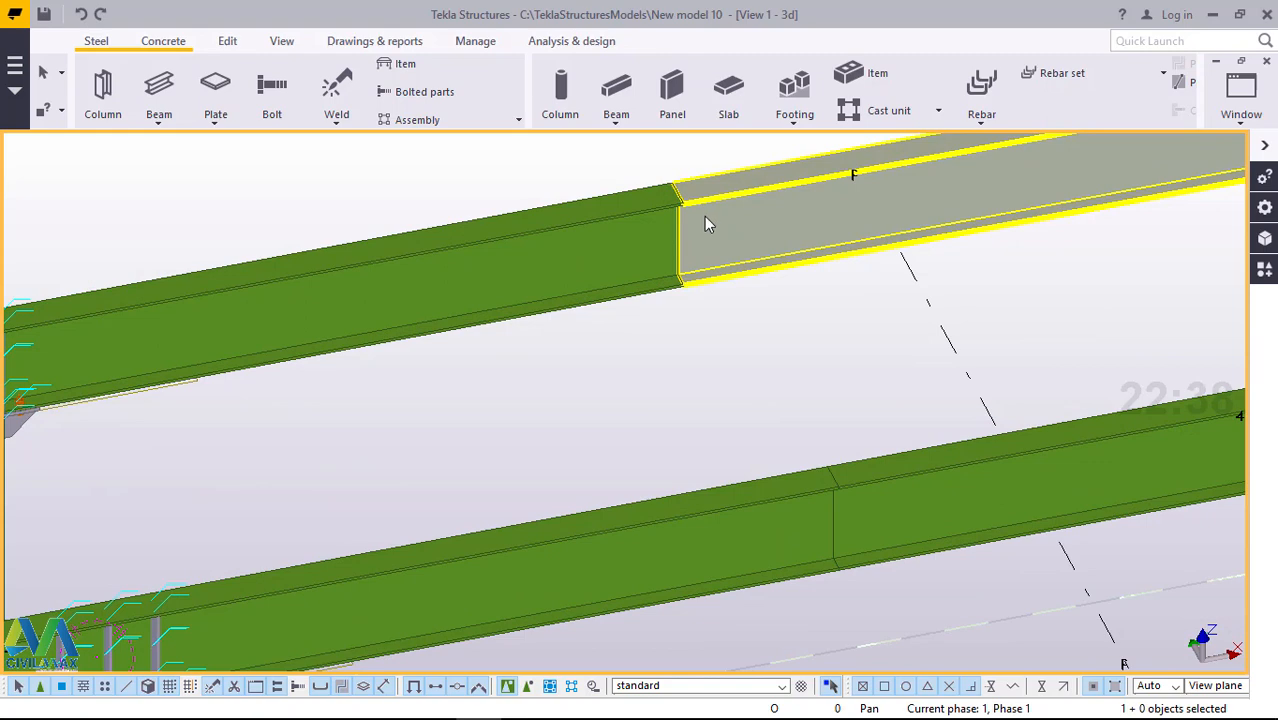
pyautogui.click(1192, 291)
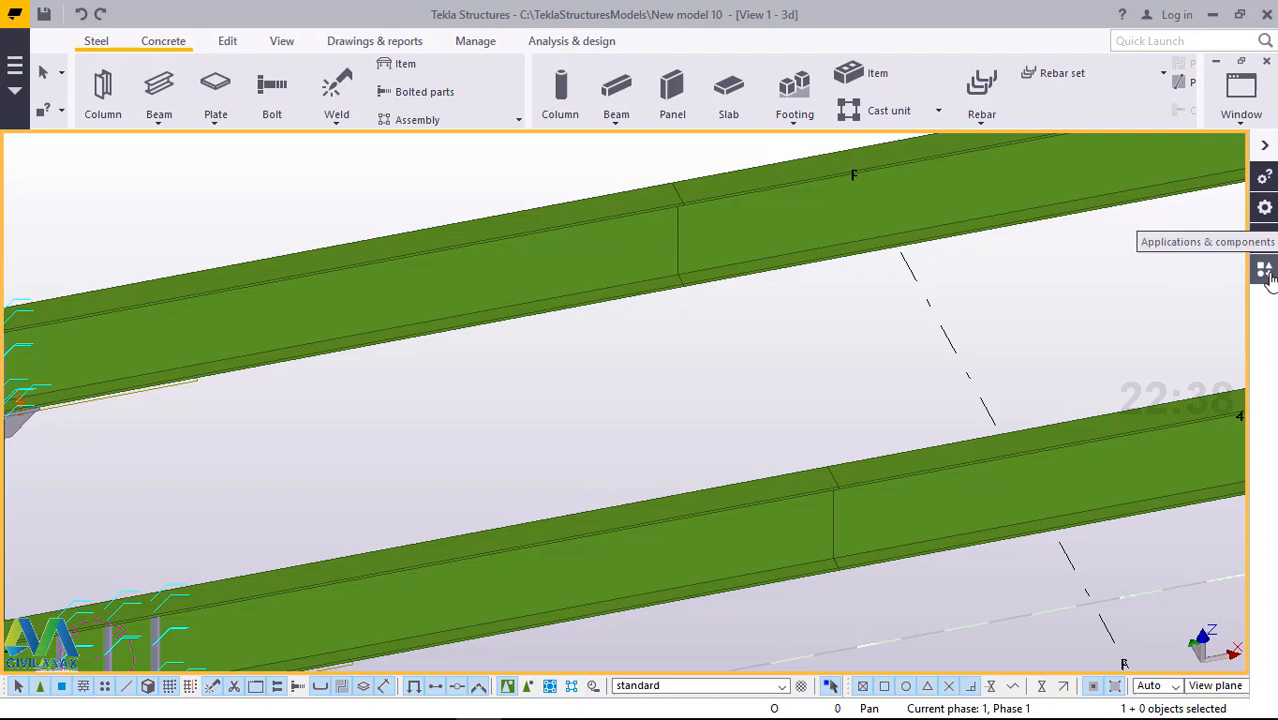
# - Search the applications and components catalog for "join" in place of the previous search term
pyautogui.click(1264, 272)
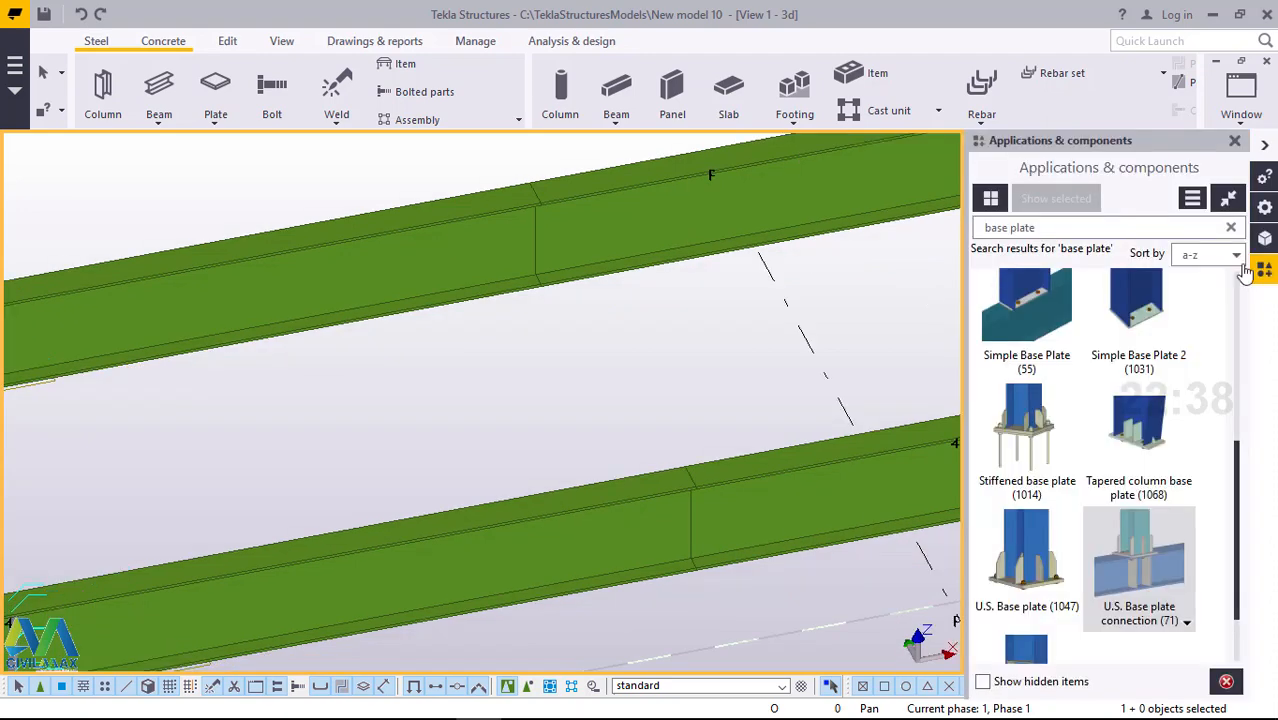
pyautogui.click(1058, 226)
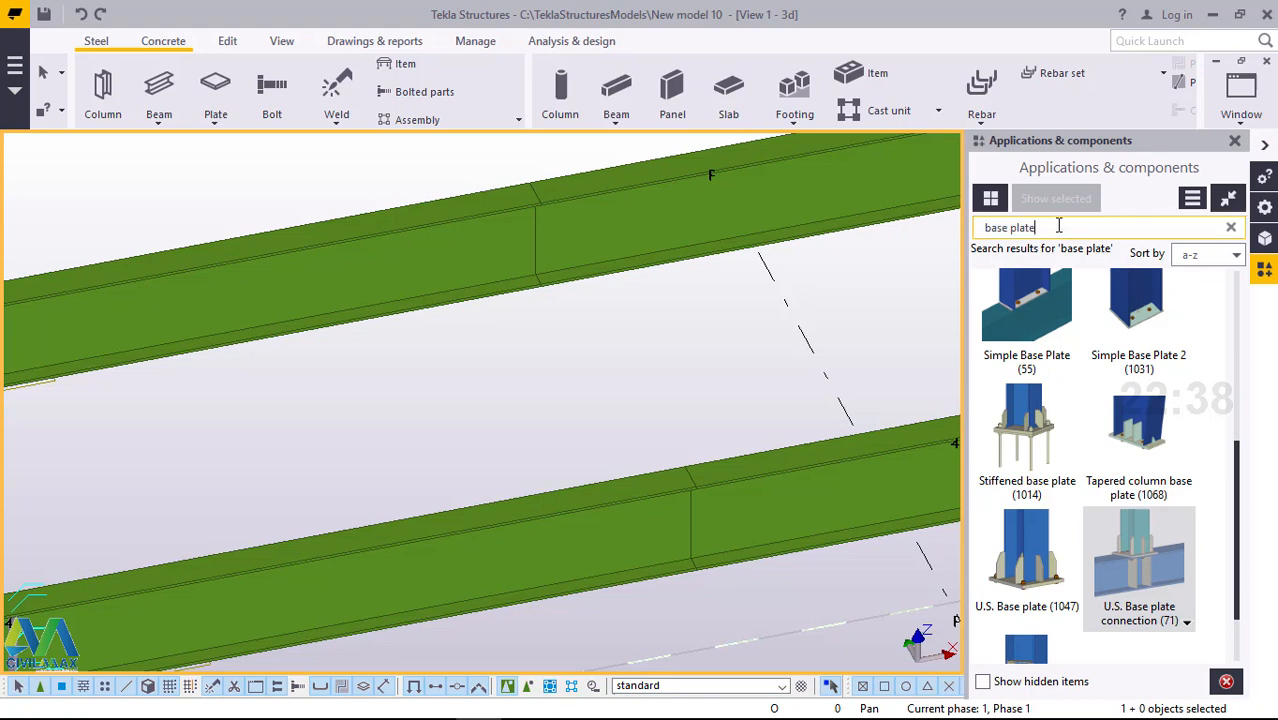
pyautogui.press('BackSpace')
pyautogui.press('BackSpace')
pyautogui.press('BackSpace')
pyautogui.press('BackSpace')
pyautogui.press('BackSpace')
pyautogui.press('BackSpace')
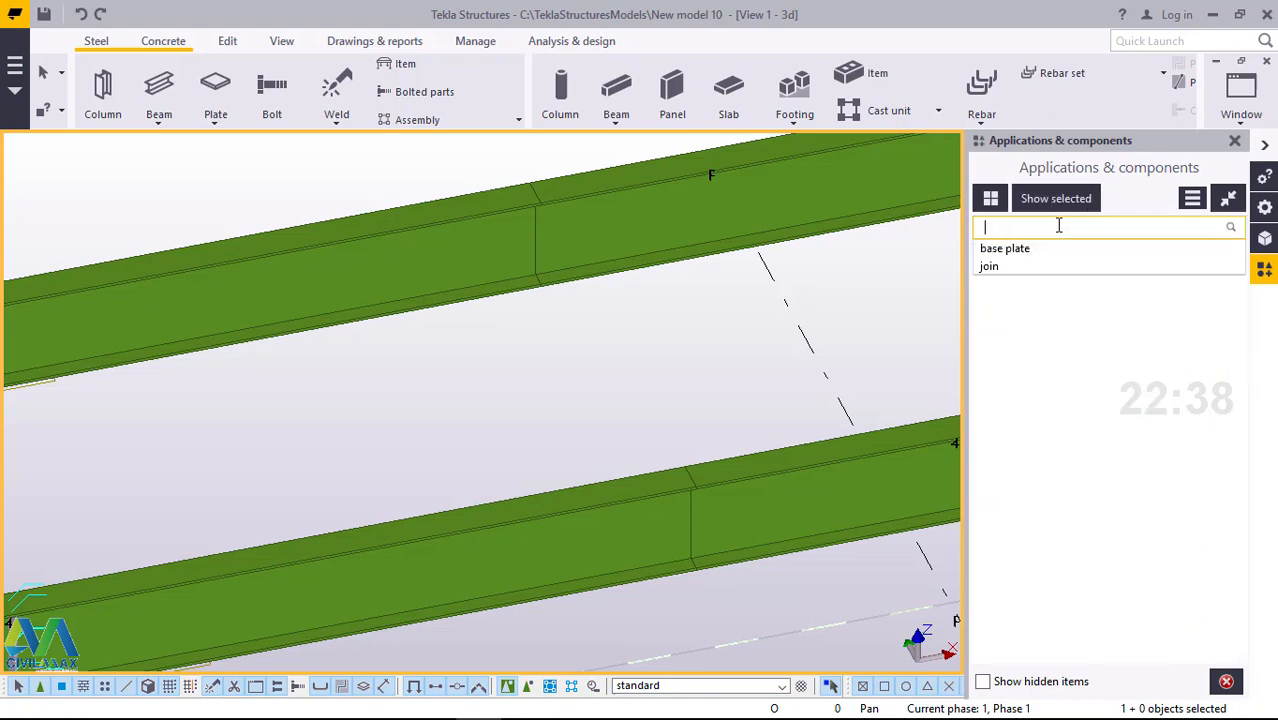
pyautogui.write('join')
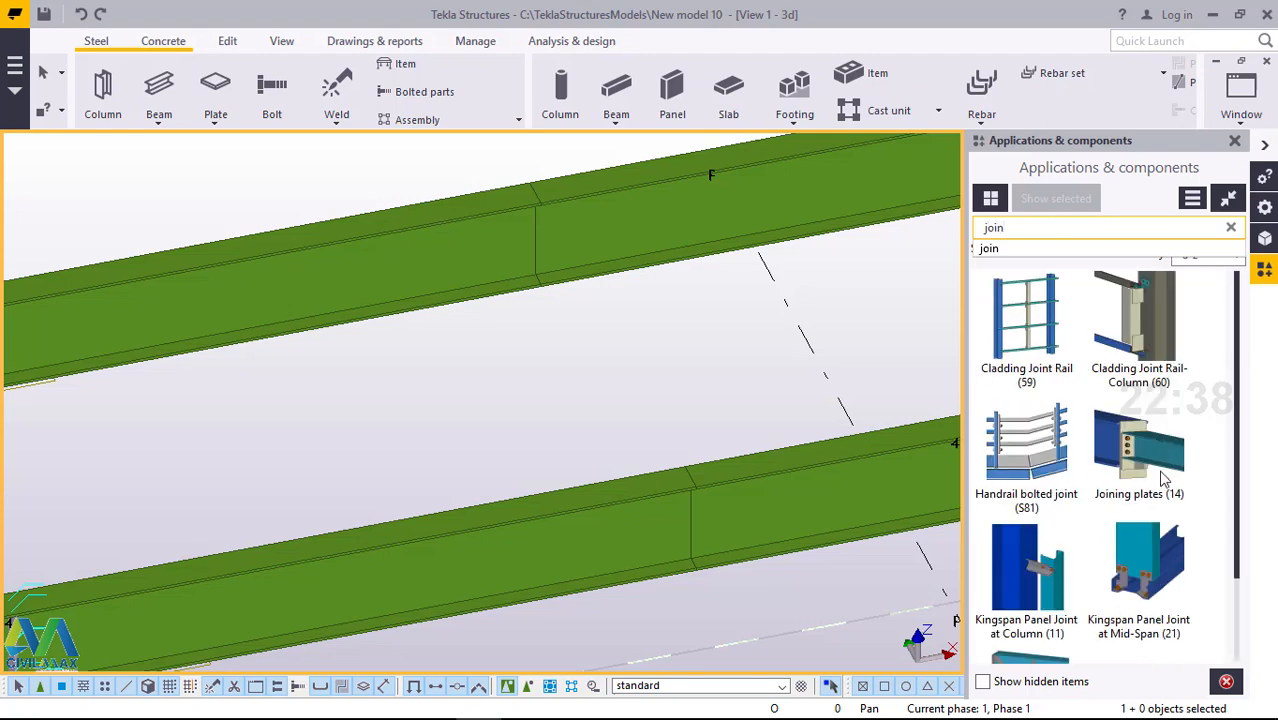
# - Apply the Joining plates (14) connection between the existing beam and the new end beam on grid line 3 near grid F
pyautogui.click(1153, 462)
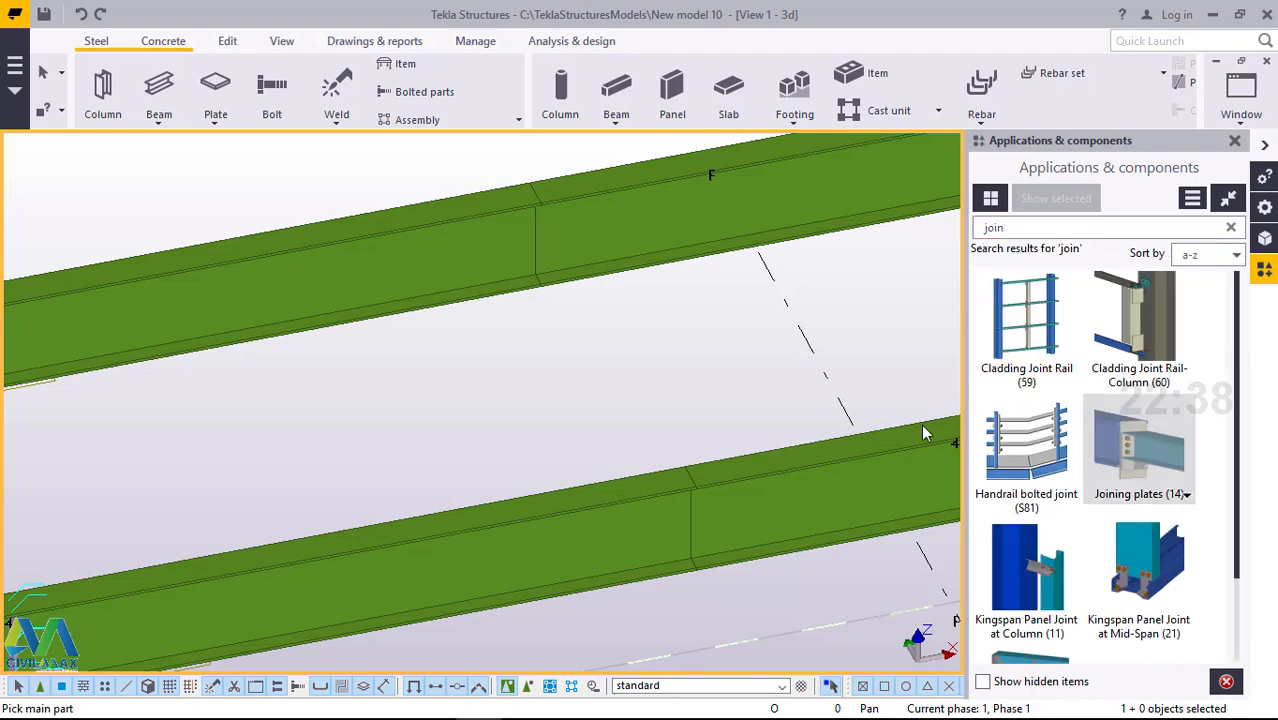
pyautogui.scroll(-4, 614, 440)
pyautogui.scroll(2, 620, 295)
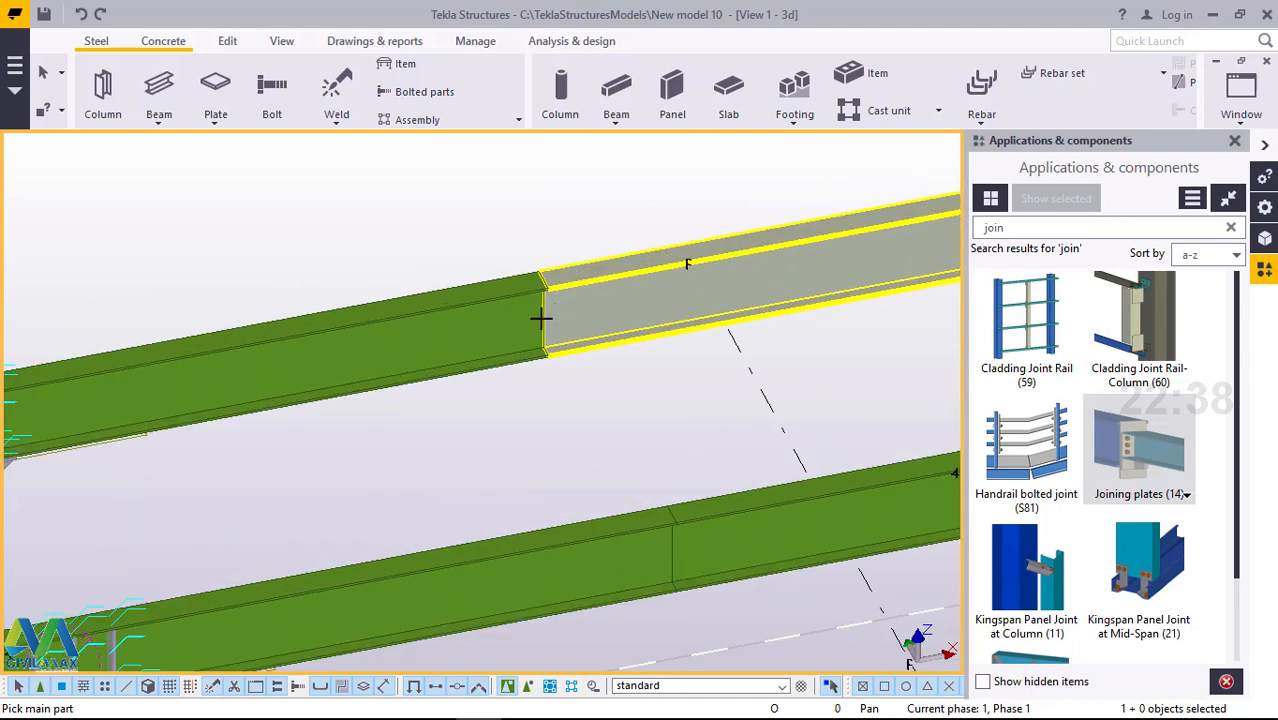
pyautogui.scroll(2, 540, 318)
pyautogui.click(540, 290)
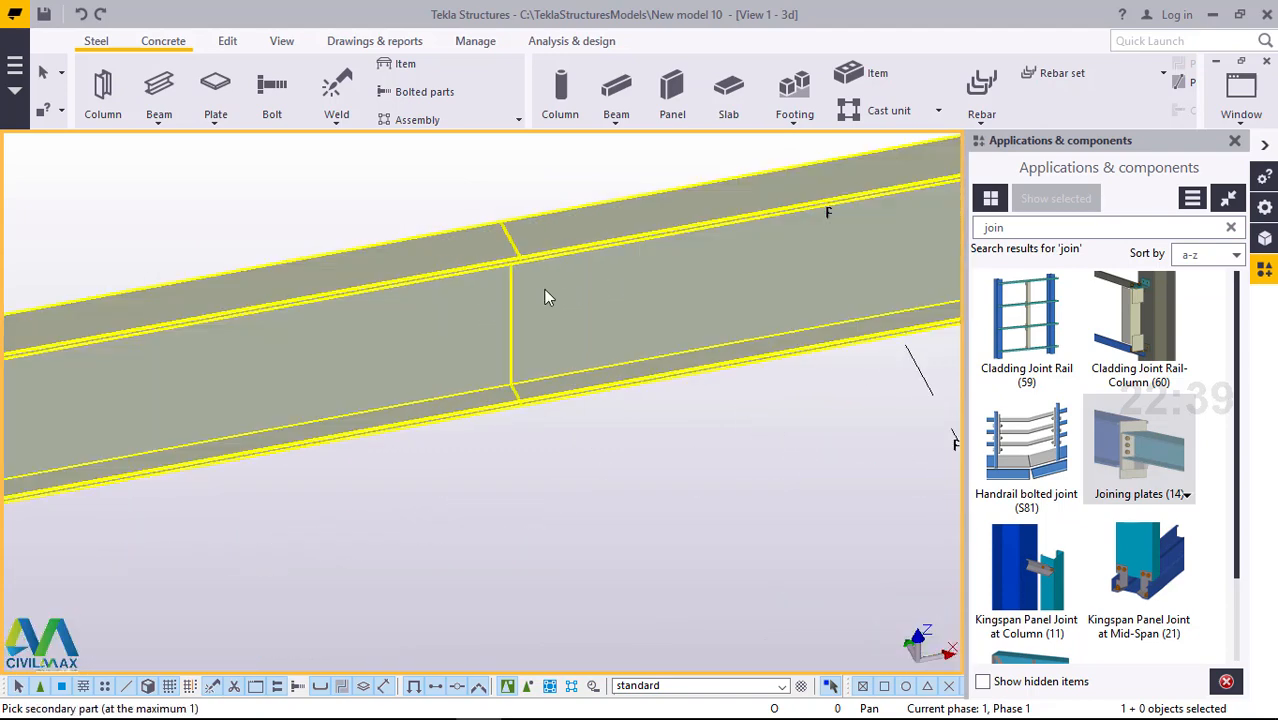
pyautogui.click(544, 288)
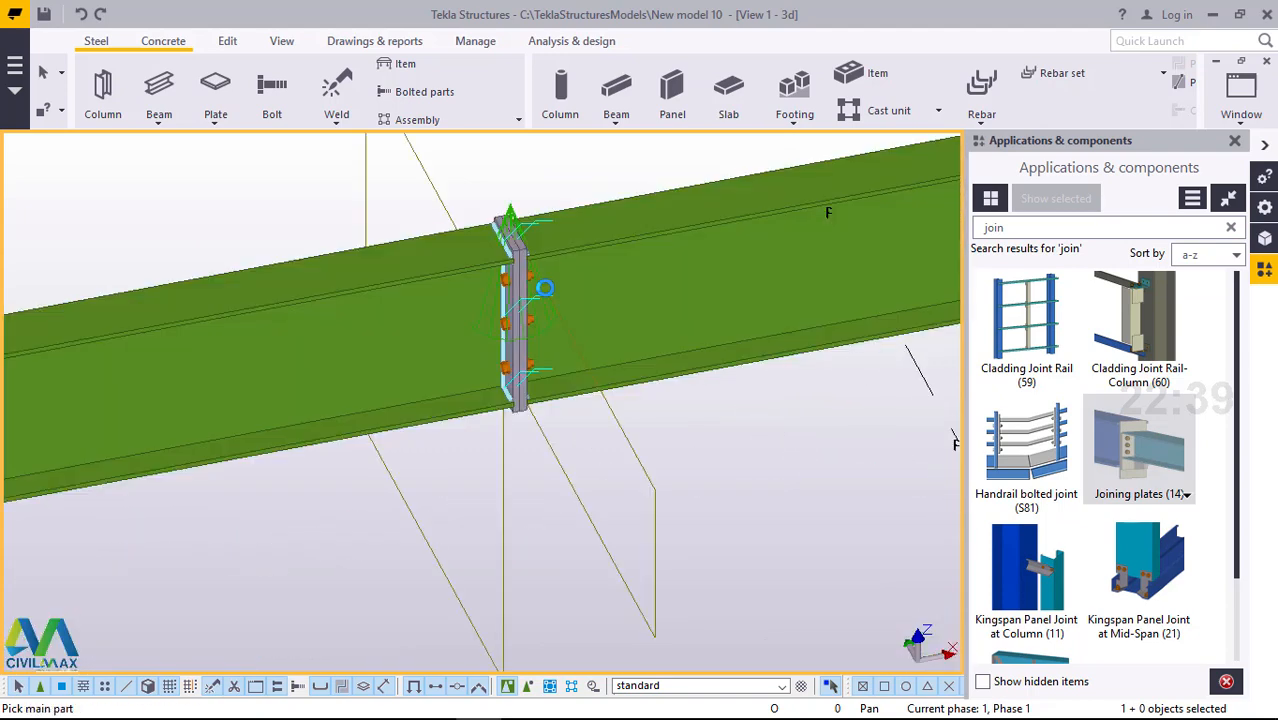
# - Apply the Joining plates (14) connection between the existing beam and the end beam on grid line 2 near grid F
pyautogui.scroll(-5, 505, 288)
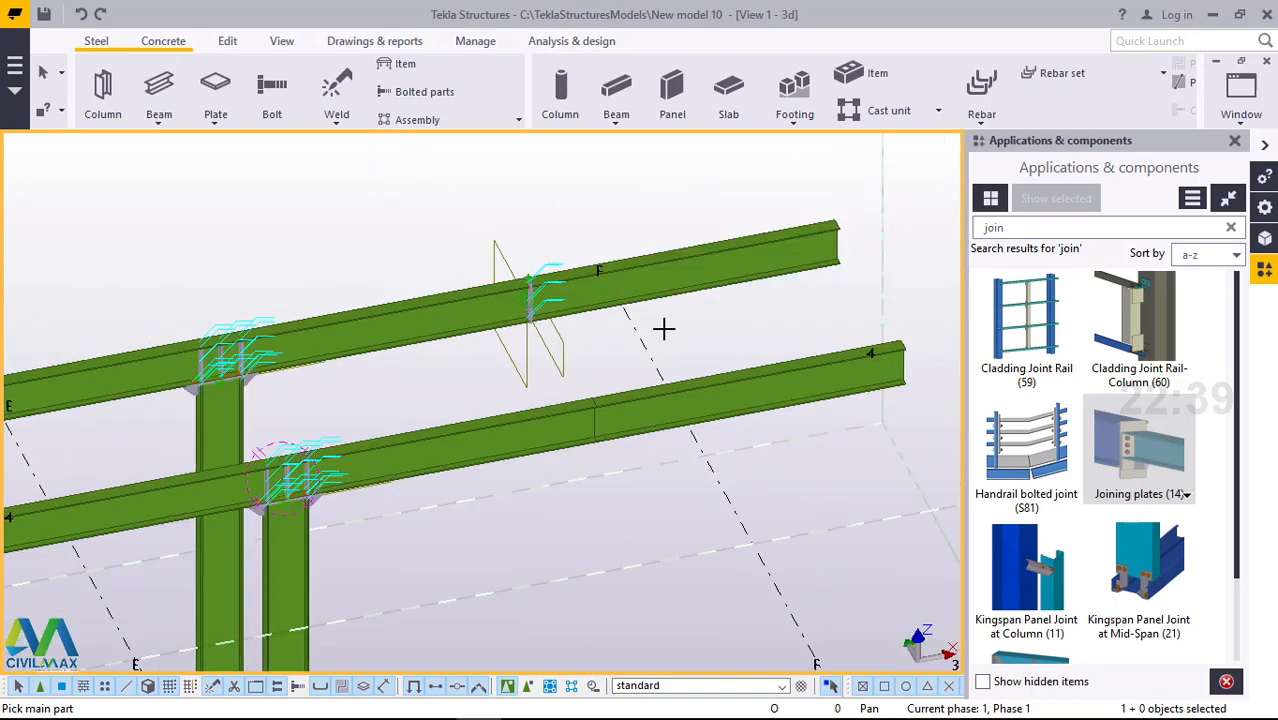
pyautogui.scroll(-3, 675, 330)
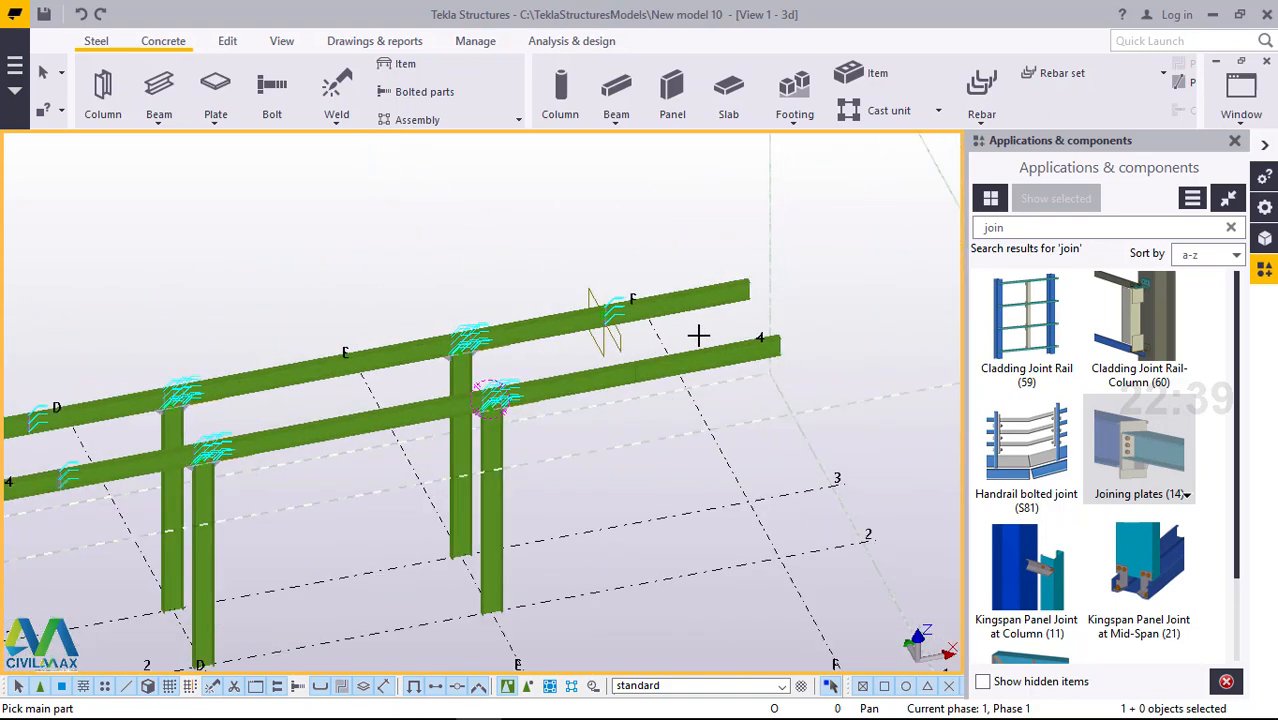
pyautogui.scroll(7, 624, 373)
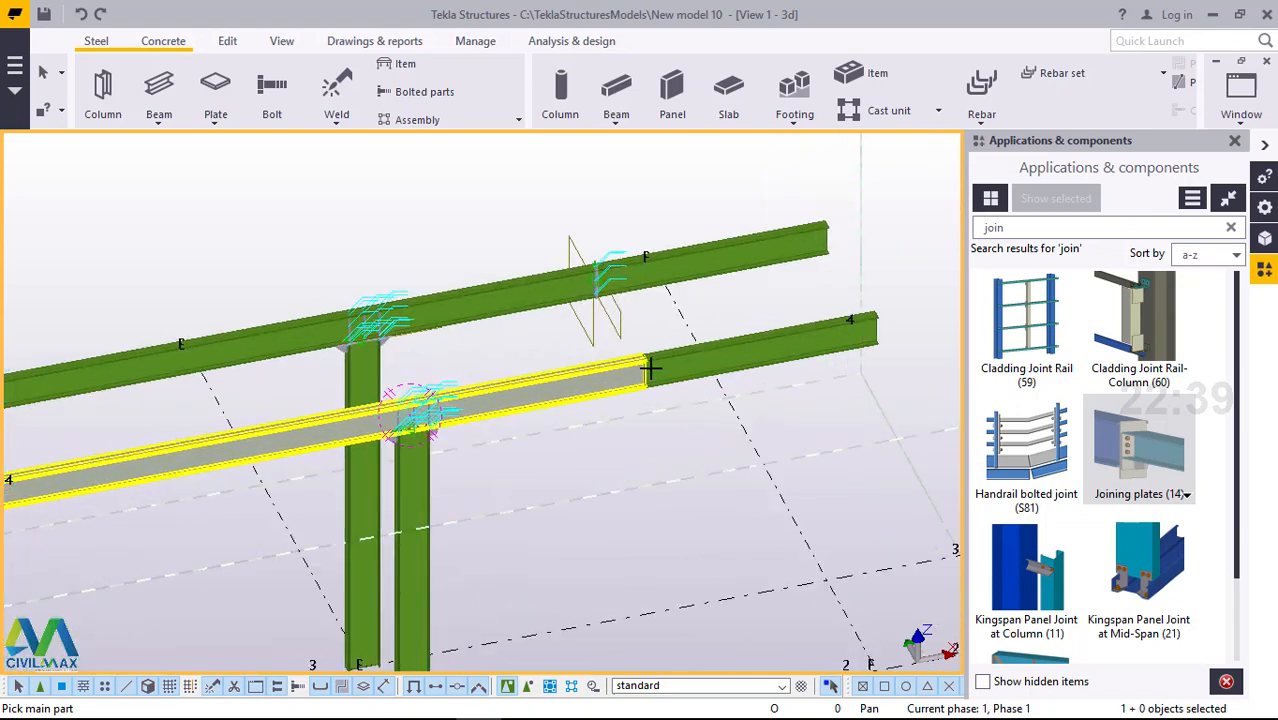
pyautogui.scroll(-6, 670, 364)
pyautogui.scroll(5, 679, 368)
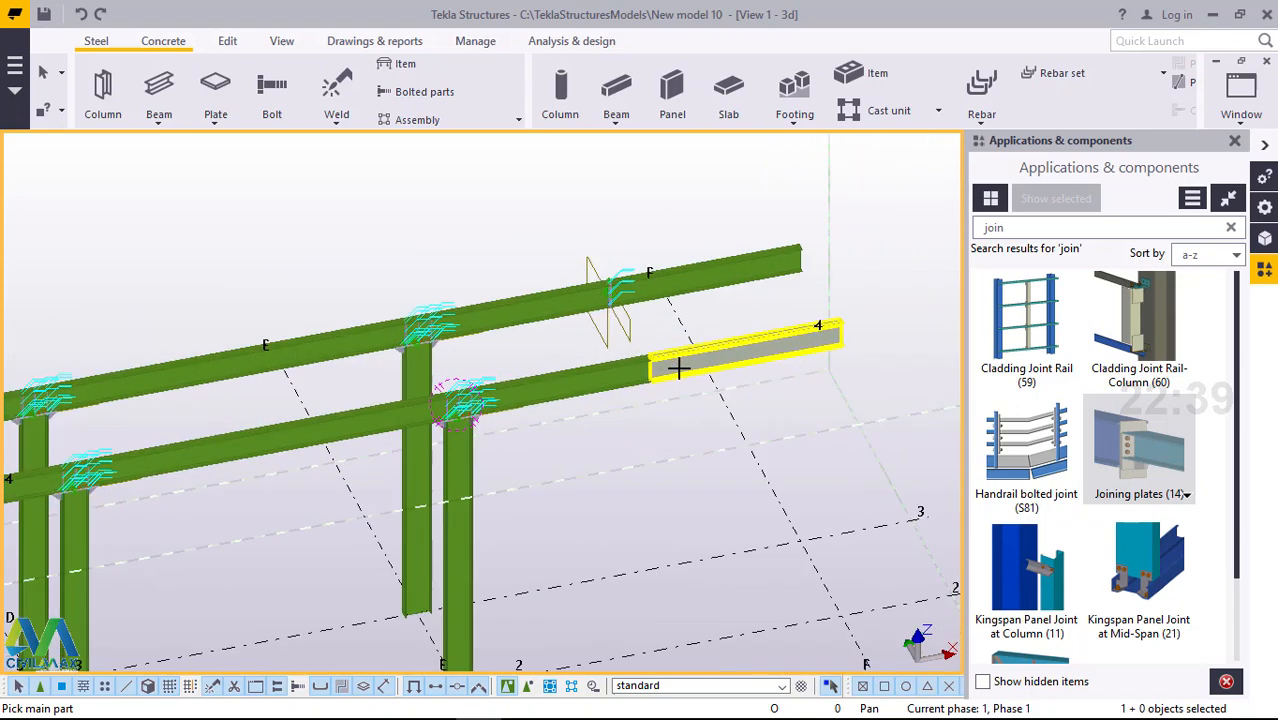
pyautogui.scroll(3, 612, 378)
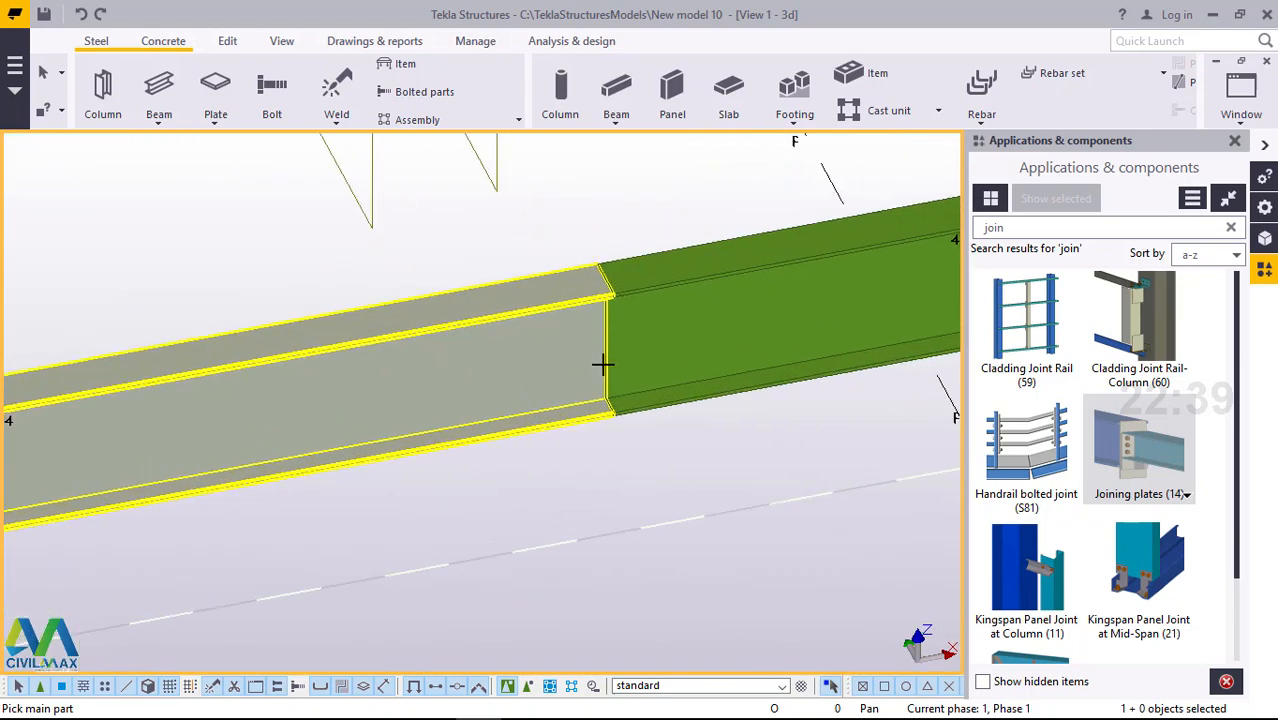
pyautogui.click(633, 330)
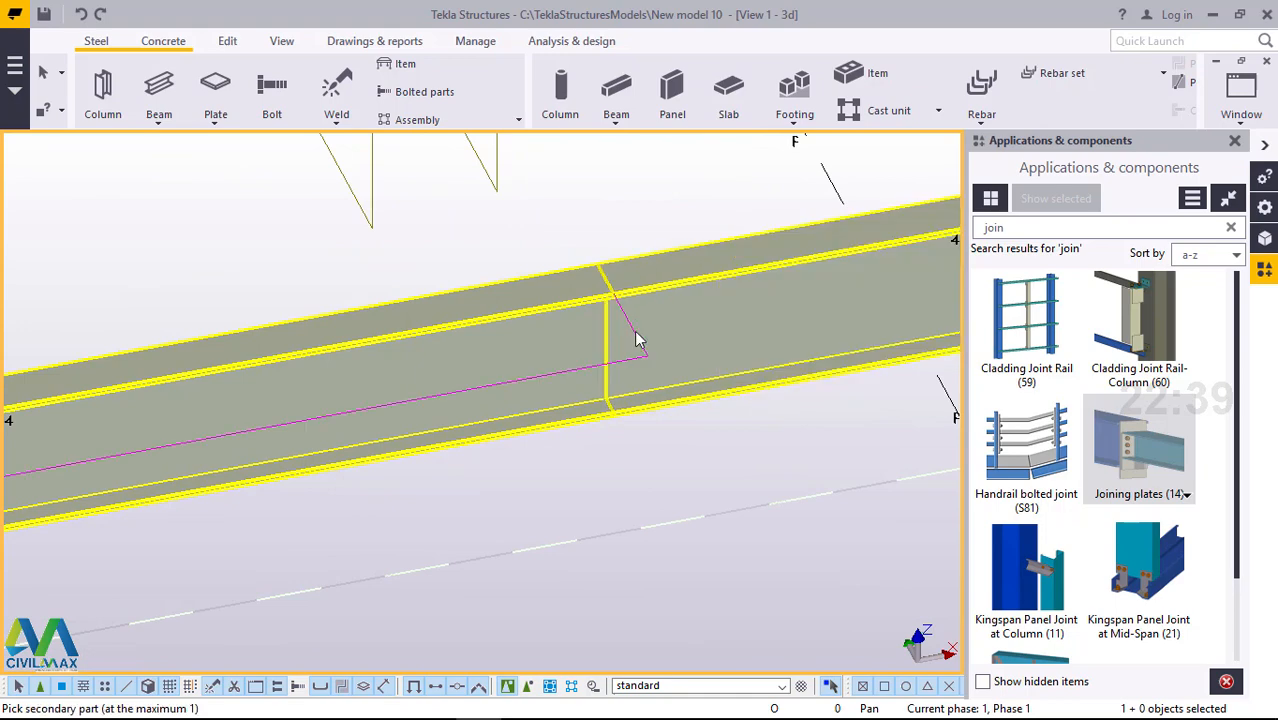
pyautogui.click(634, 330)
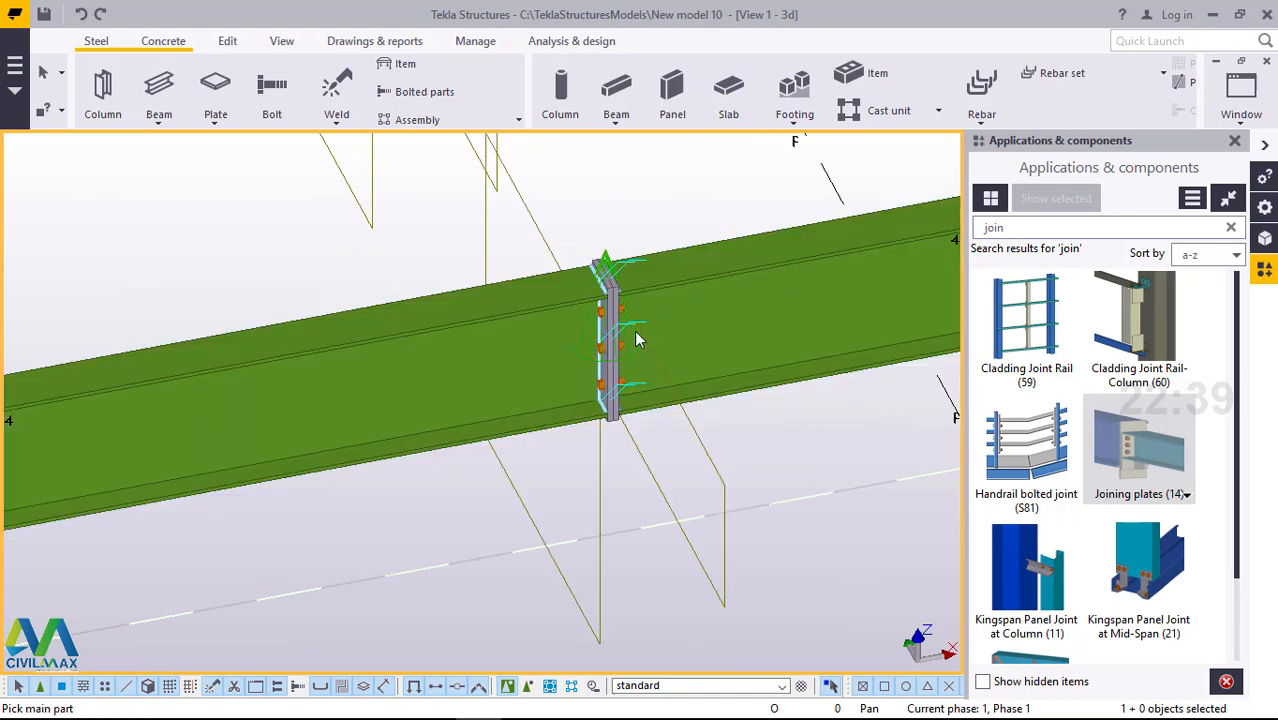
# - Apply the Joining plates (14) connection between the existing beam and the end beam on grid line 2 between grids A and B
pyautogui.scroll(-5, 680, 360)
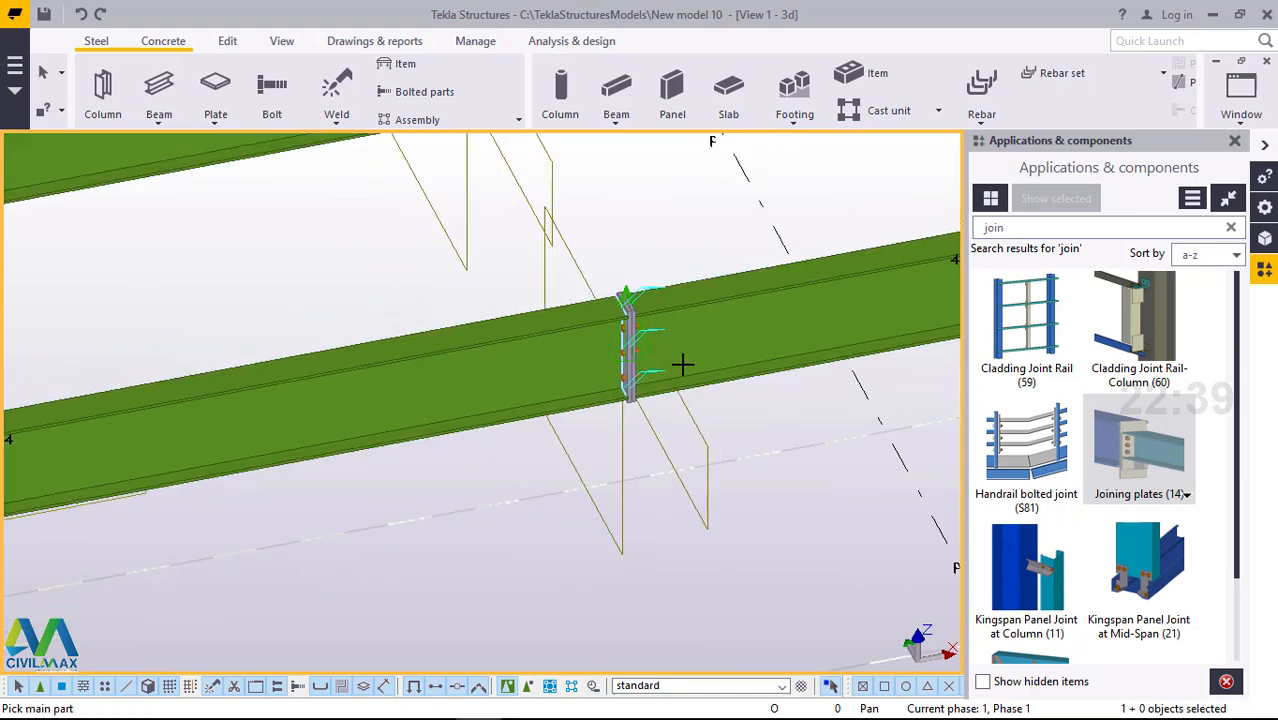
pyautogui.scroll(-5, 686, 365)
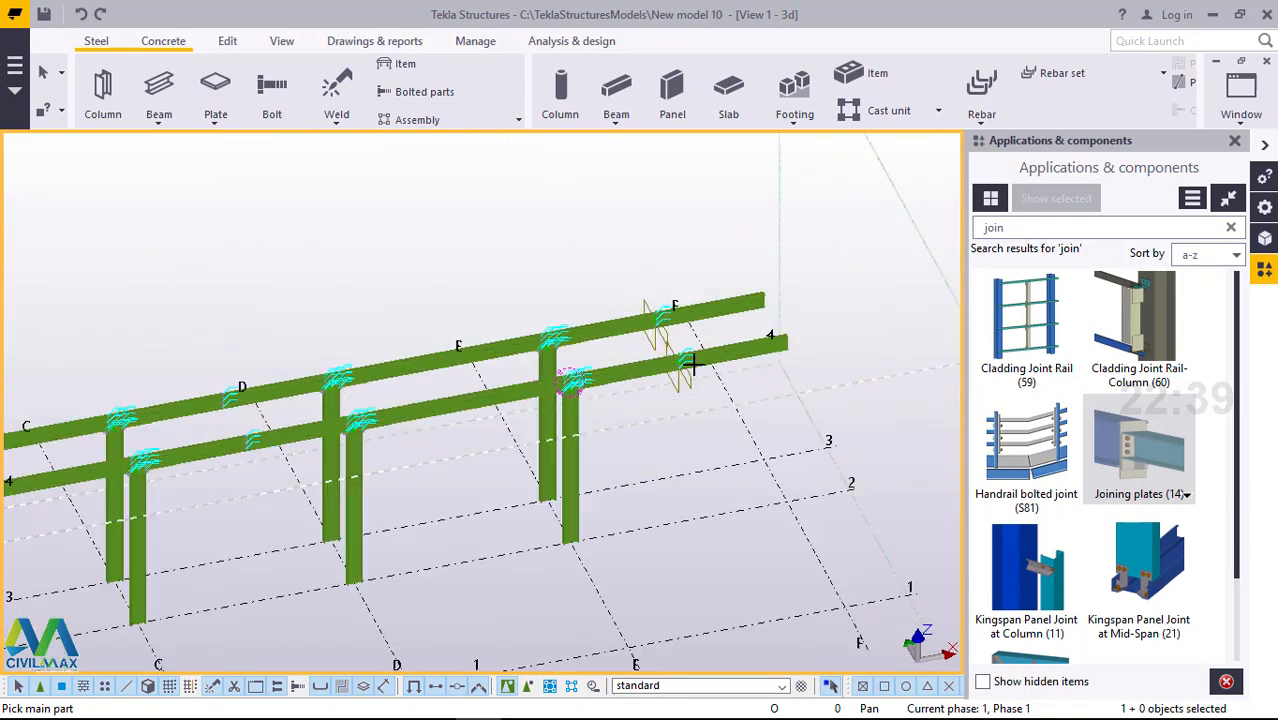
pyautogui.scroll(6, 150, 460)
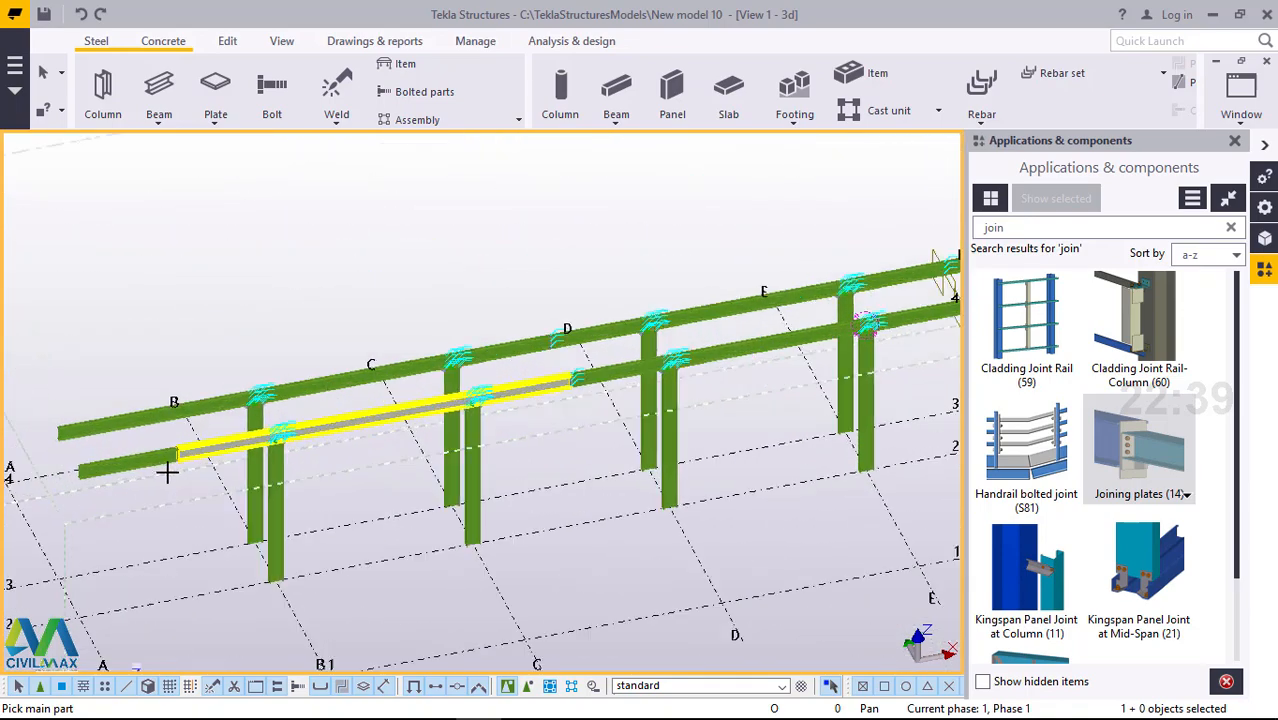
pyautogui.scroll(2, 145, 455)
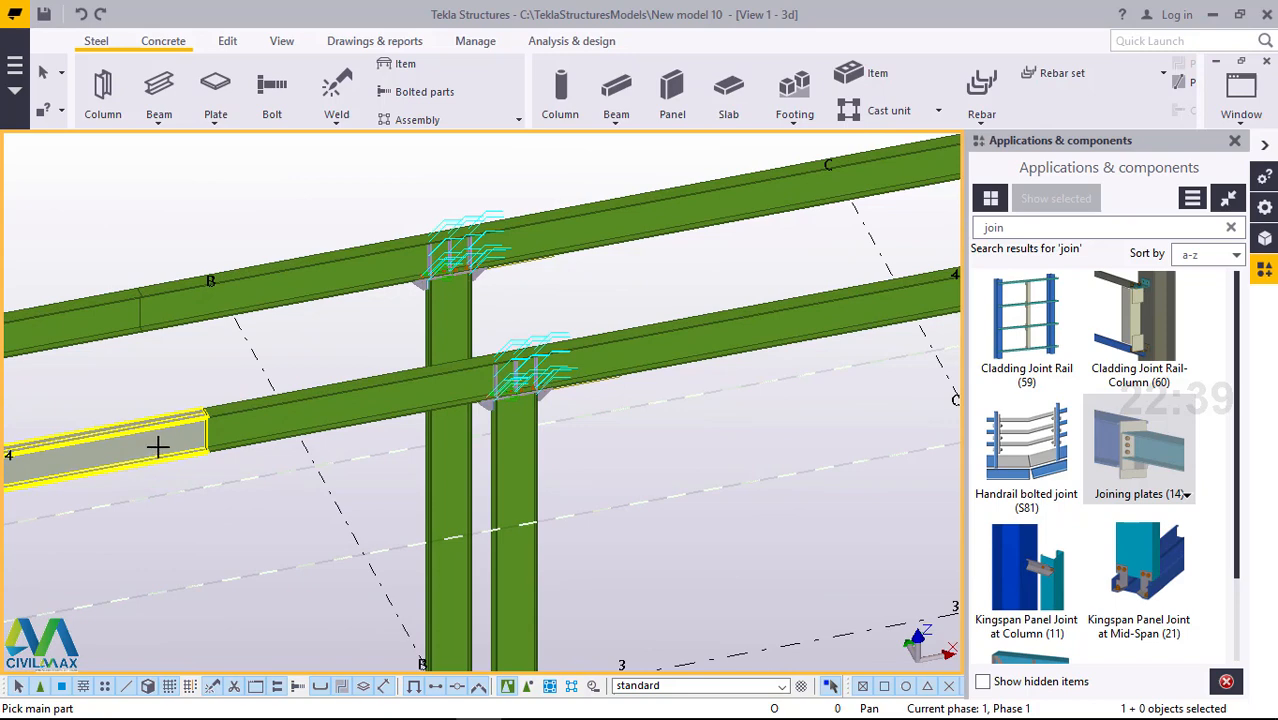
pyautogui.scroll(5, 158, 447)
pyautogui.click(391, 371)
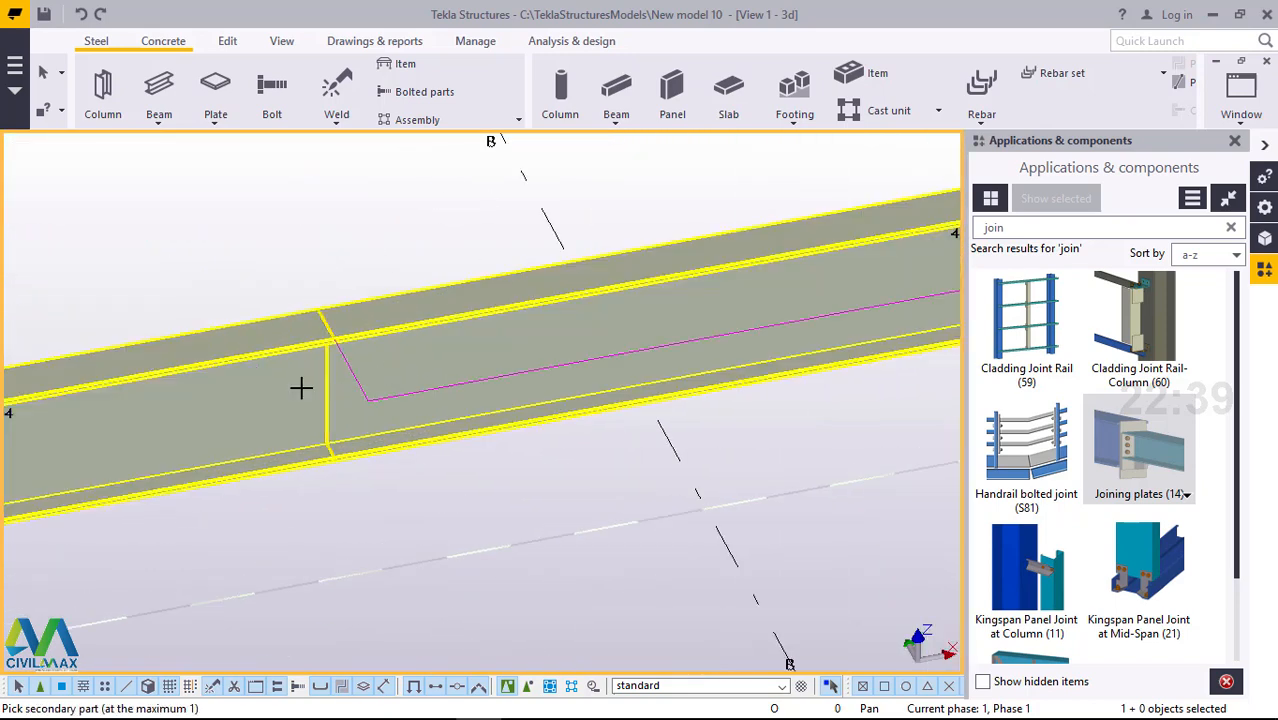
pyautogui.click(303, 392)
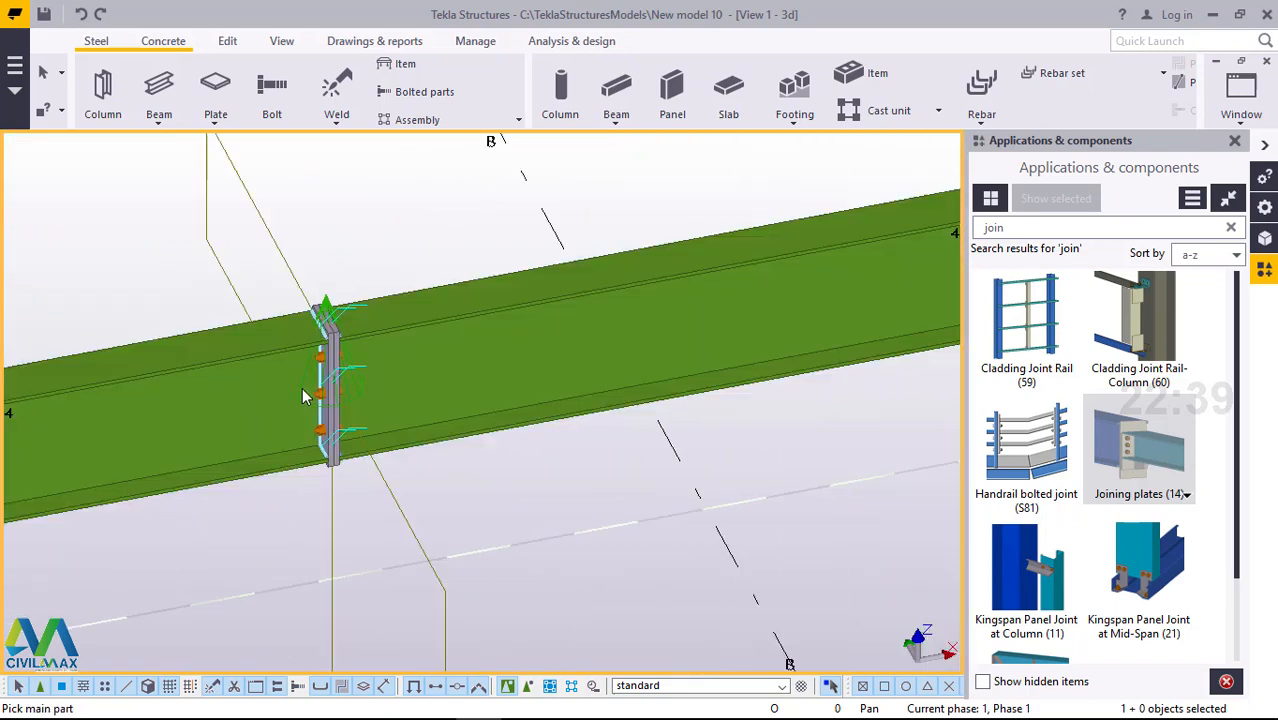
# - Apply the Joining plates (14) connection between the beams on grid line 3 between grids A and B, and end the command
pyautogui.scroll(-5, 495, 480)
pyautogui.scroll(5, 320, 252)
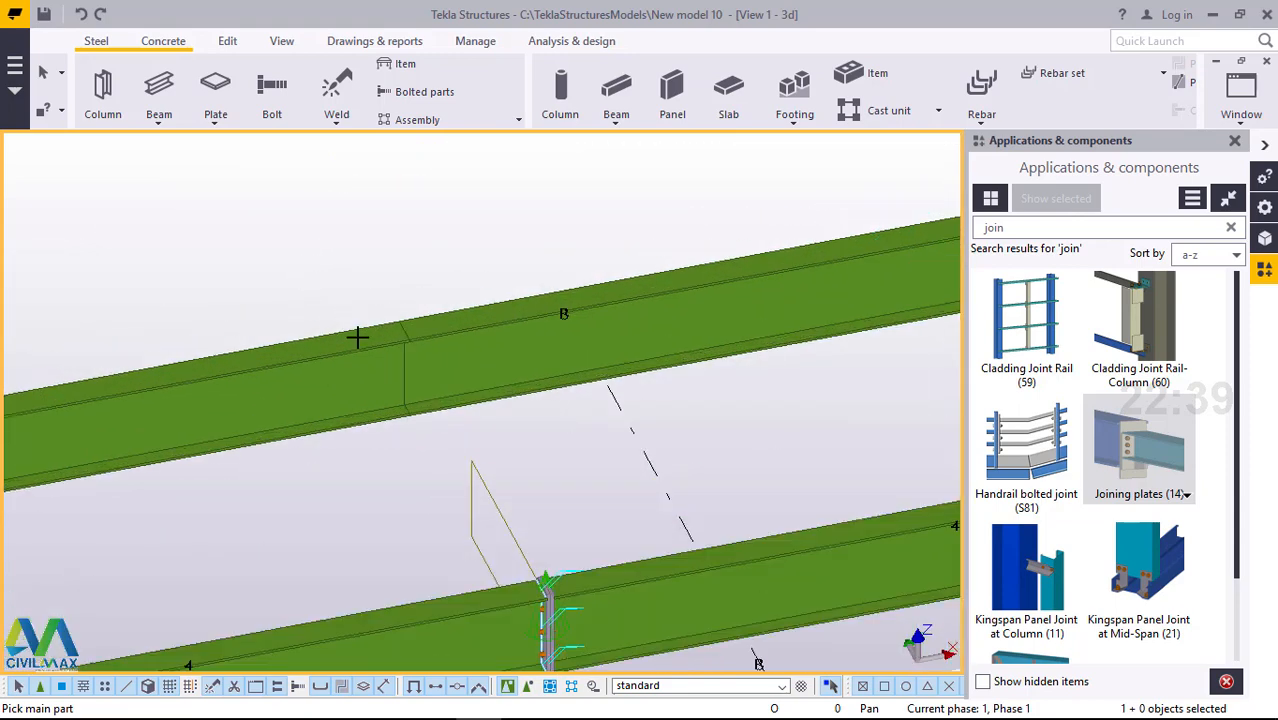
pyautogui.click(396, 381)
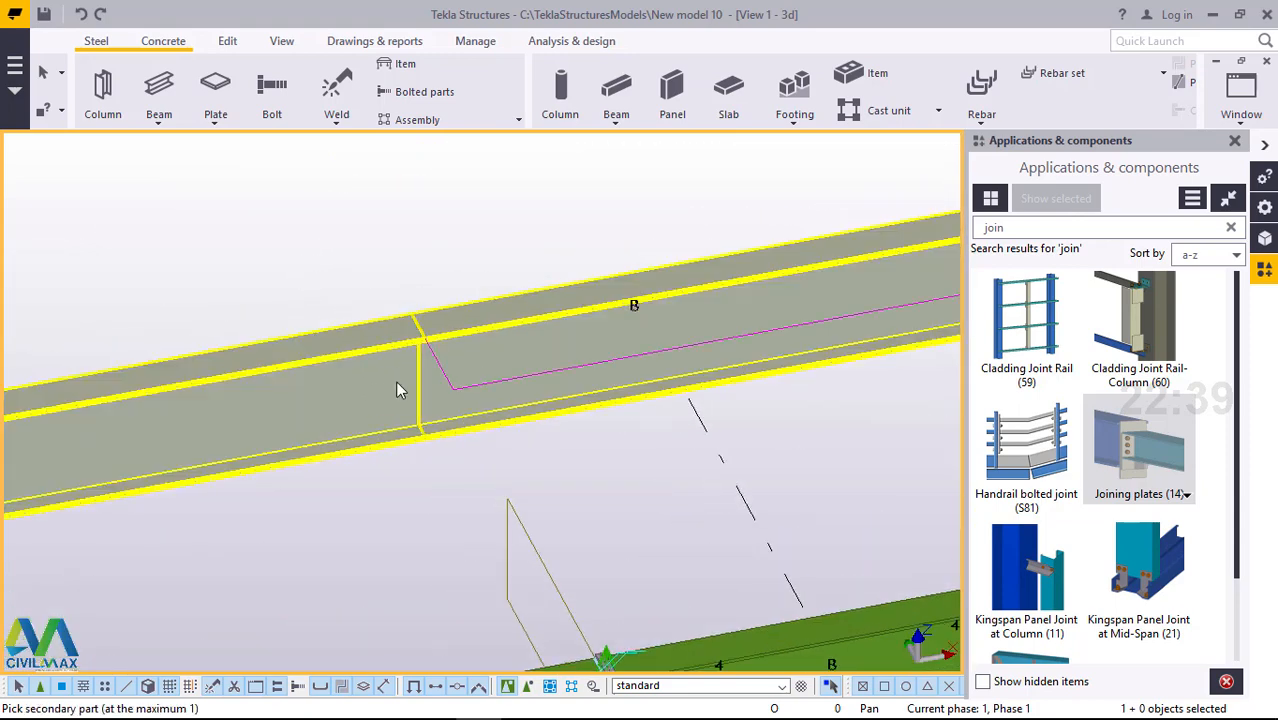
pyautogui.click(398, 380)
pyautogui.rightClick(434, 207)
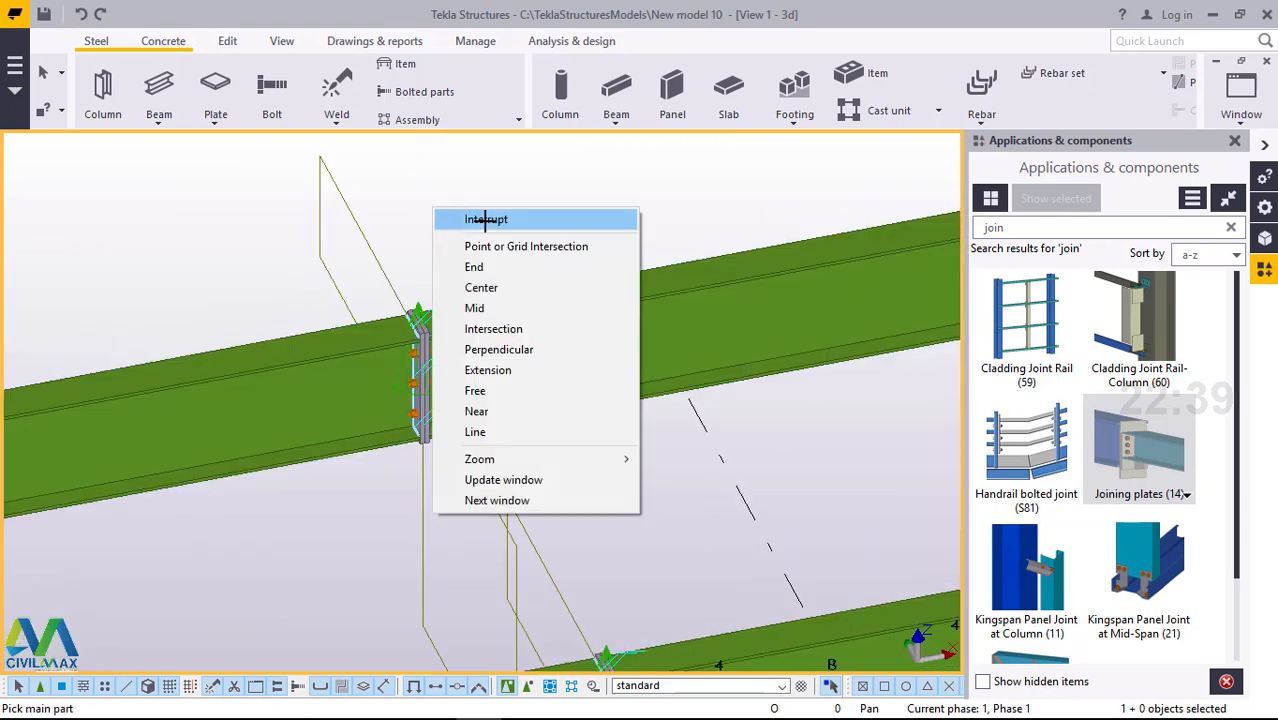
pyautogui.click(464, 220)
# - Redraw the 3D view and close the applications and components catalog
pyautogui.rightClick(487, 193)
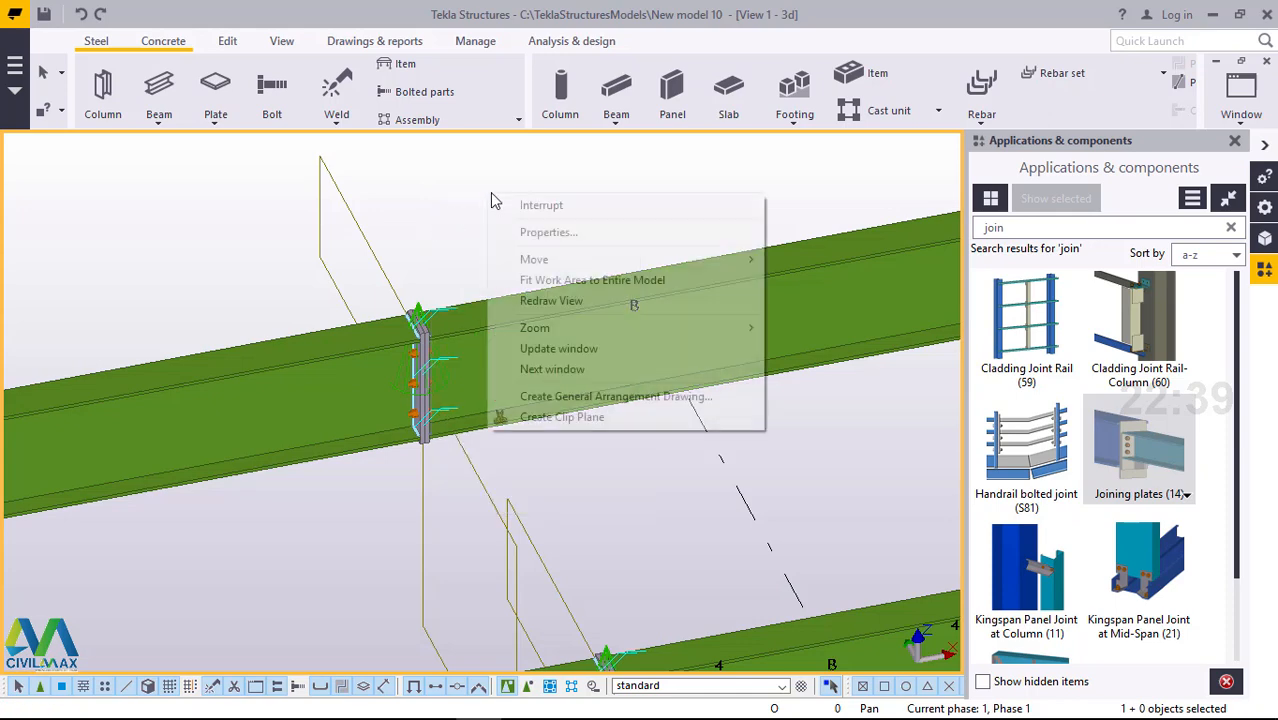
pyautogui.click(556, 304)
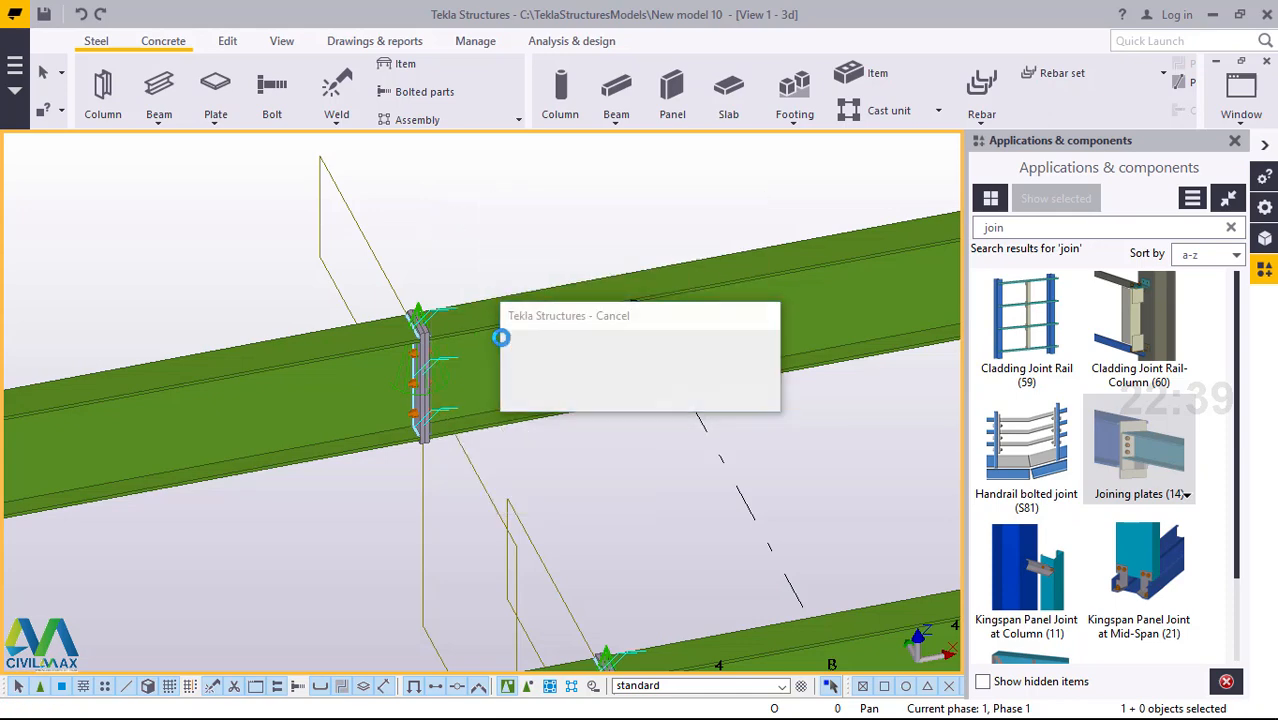
pyautogui.scroll(-8, 288, 442)
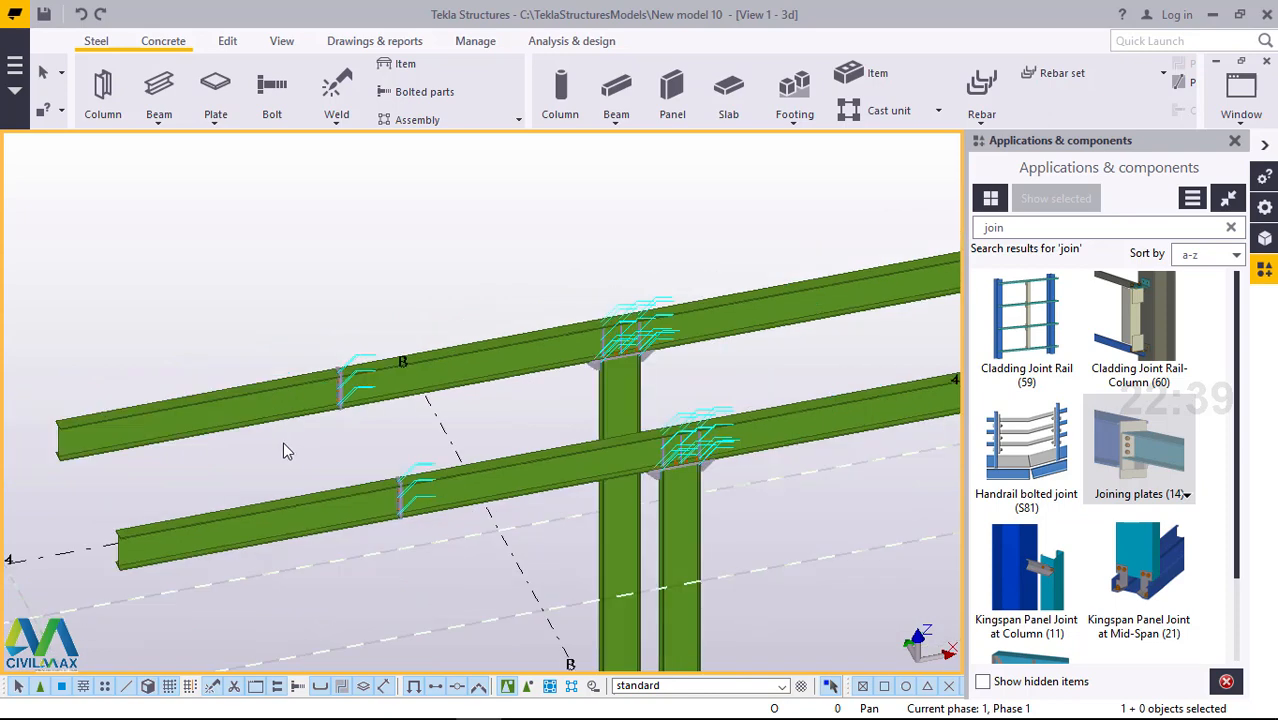
pyautogui.click(1234, 140)
# - Examine the end beams and their joining plate connections in the 3D view from several directions, and end the view navigation
pyautogui.click(281, 41)
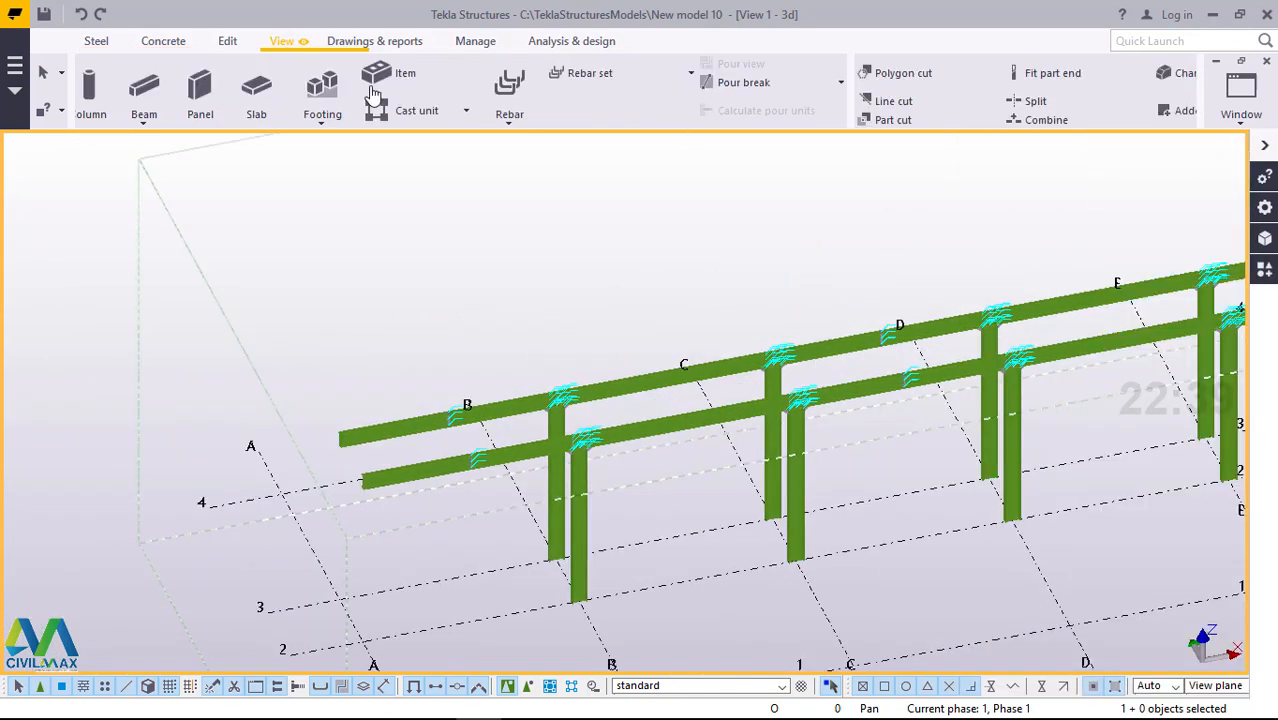
pyautogui.click(693, 104)
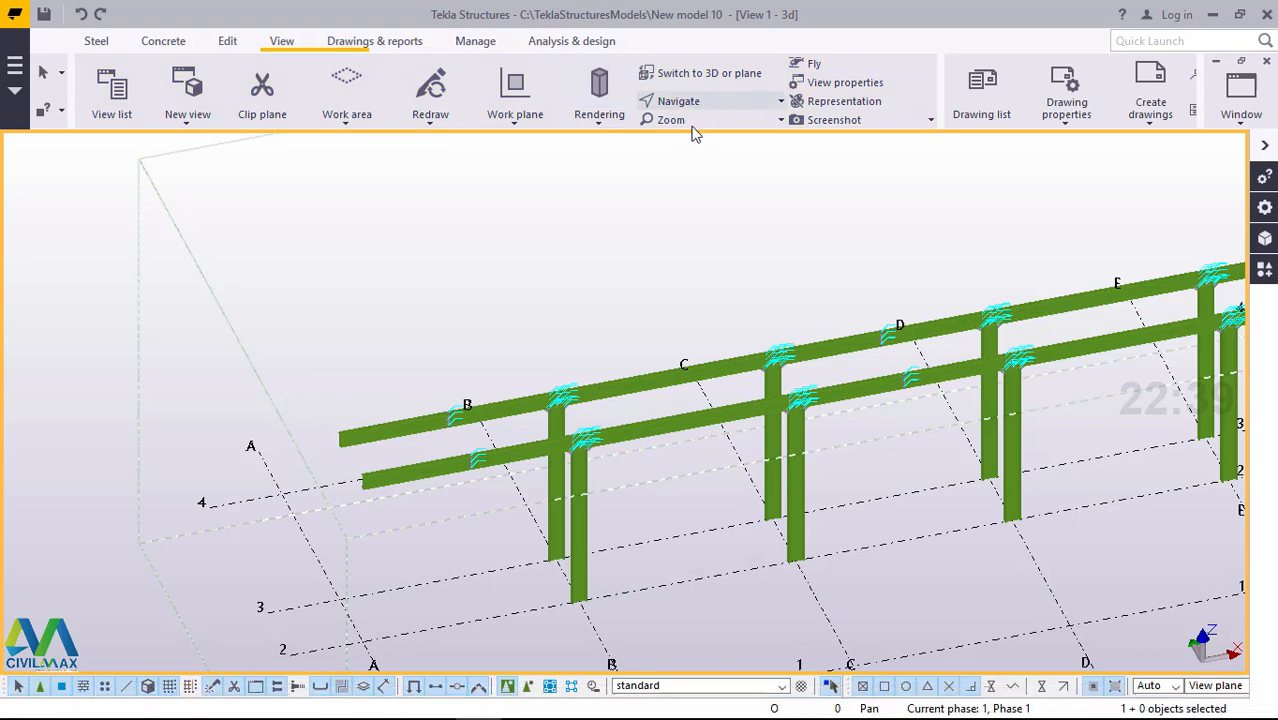
pyautogui.click(701, 132)
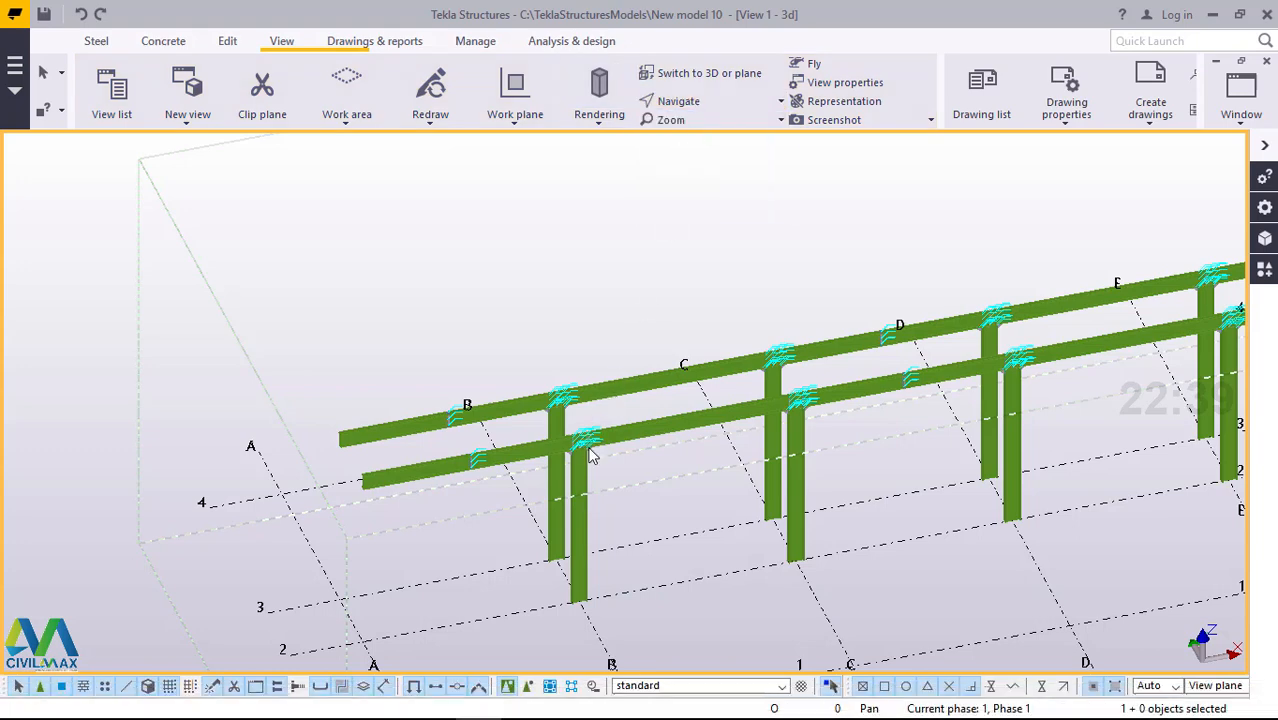
pyautogui.moveTo(591, 452); pyautogui.dragTo(602, 556)
pyautogui.scroll(2, 573, 456)
pyautogui.scroll(3, 583, 417)
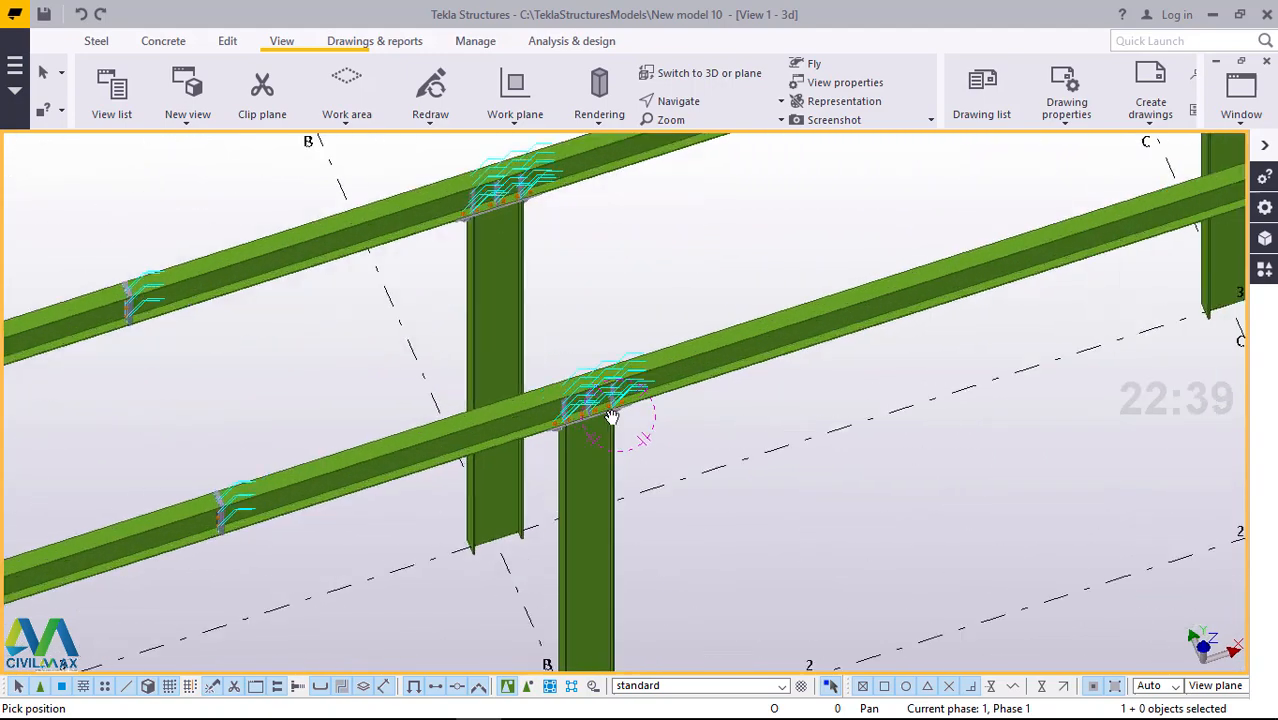
pyautogui.moveTo(610, 420); pyautogui.dragTo(403, 389)
pyautogui.scroll(-3, 379, 319)
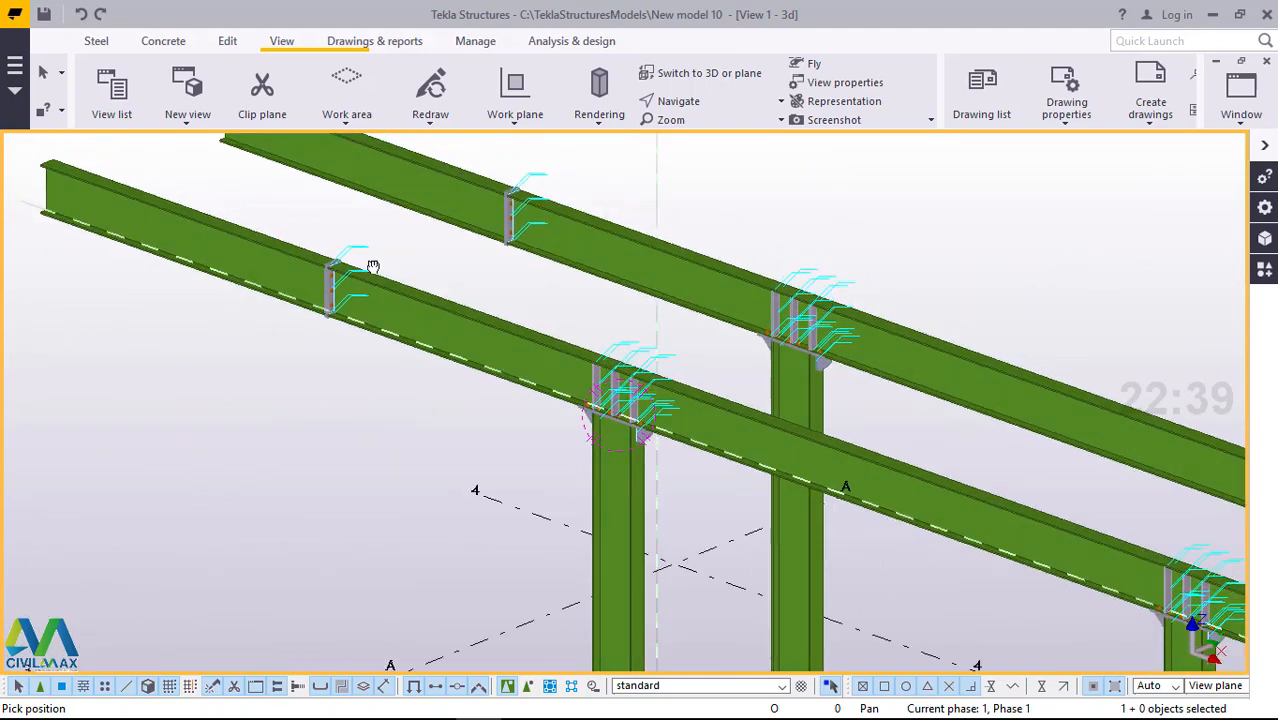
pyautogui.scroll(2, 687, 521)
pyautogui.scroll(-3, 687, 521)
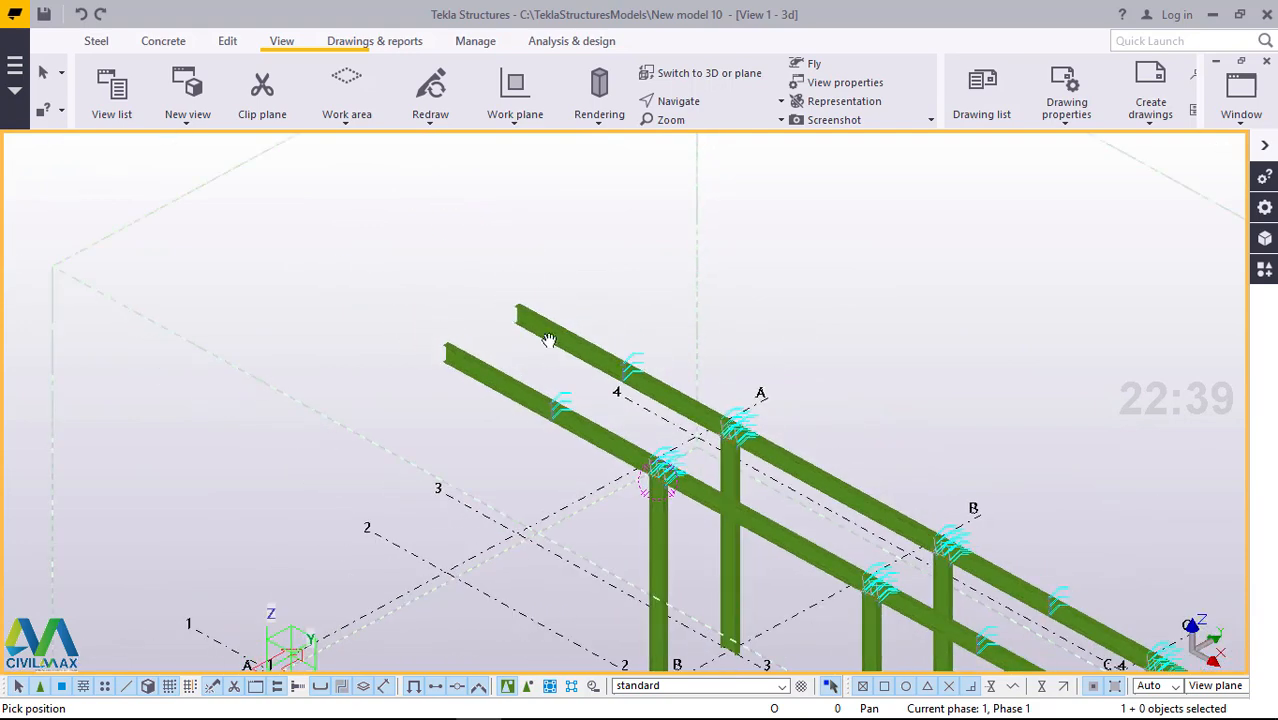
pyautogui.scroll(4, 533, 339)
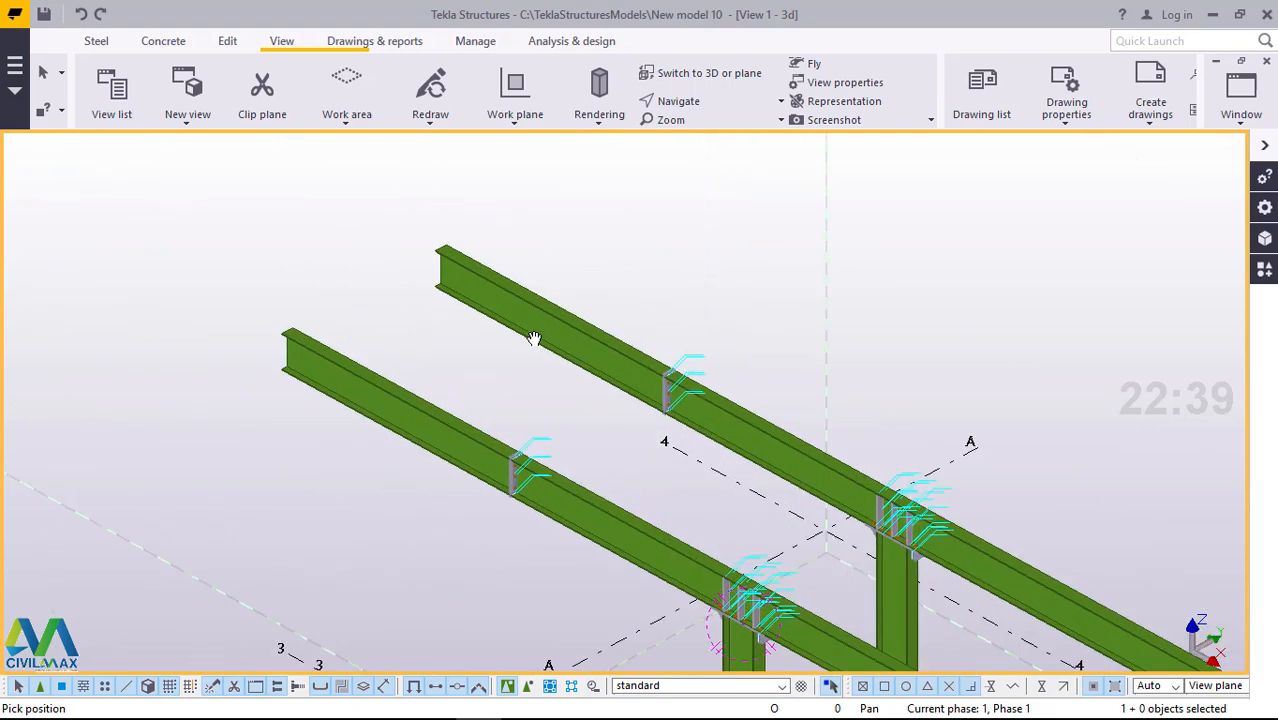
pyautogui.rightClick(682, 219)
pyautogui.click(679, 216)
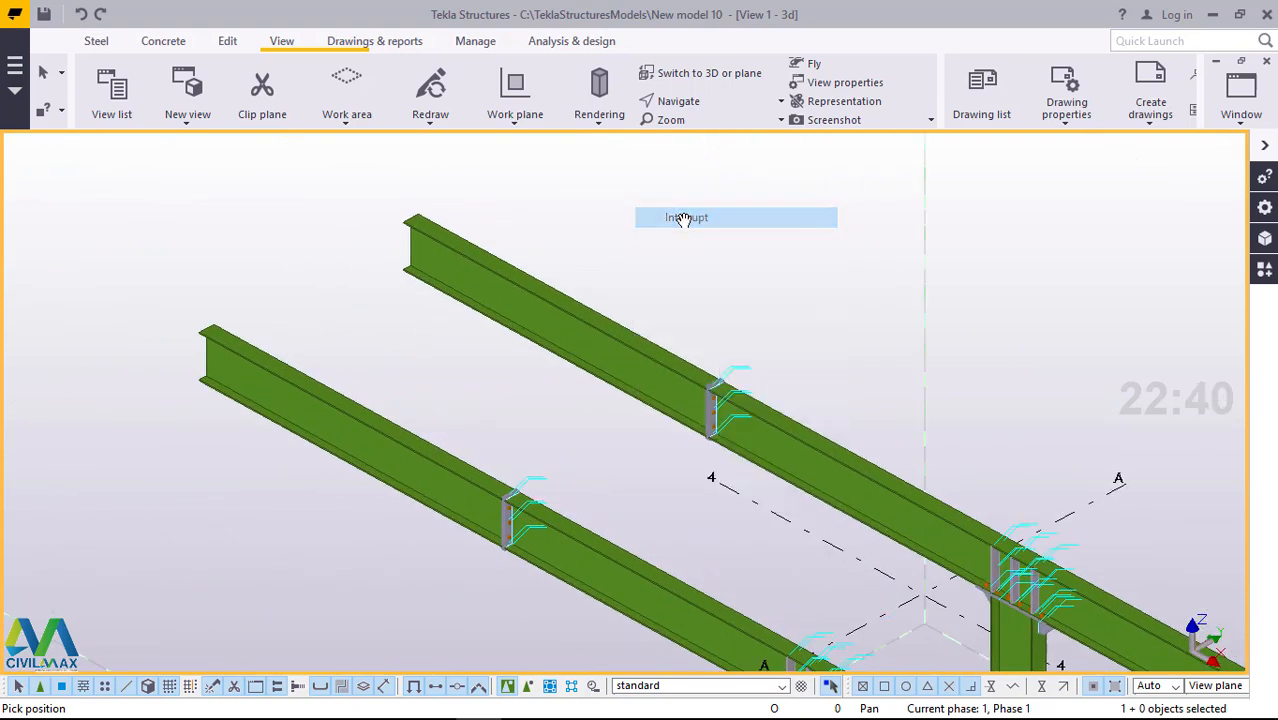
# - Switch to the Plan +5000.00 view with the beams on grid lines 2 and 3 in sight
pyautogui.click(1240, 100)
pyautogui.click(1228, 342)
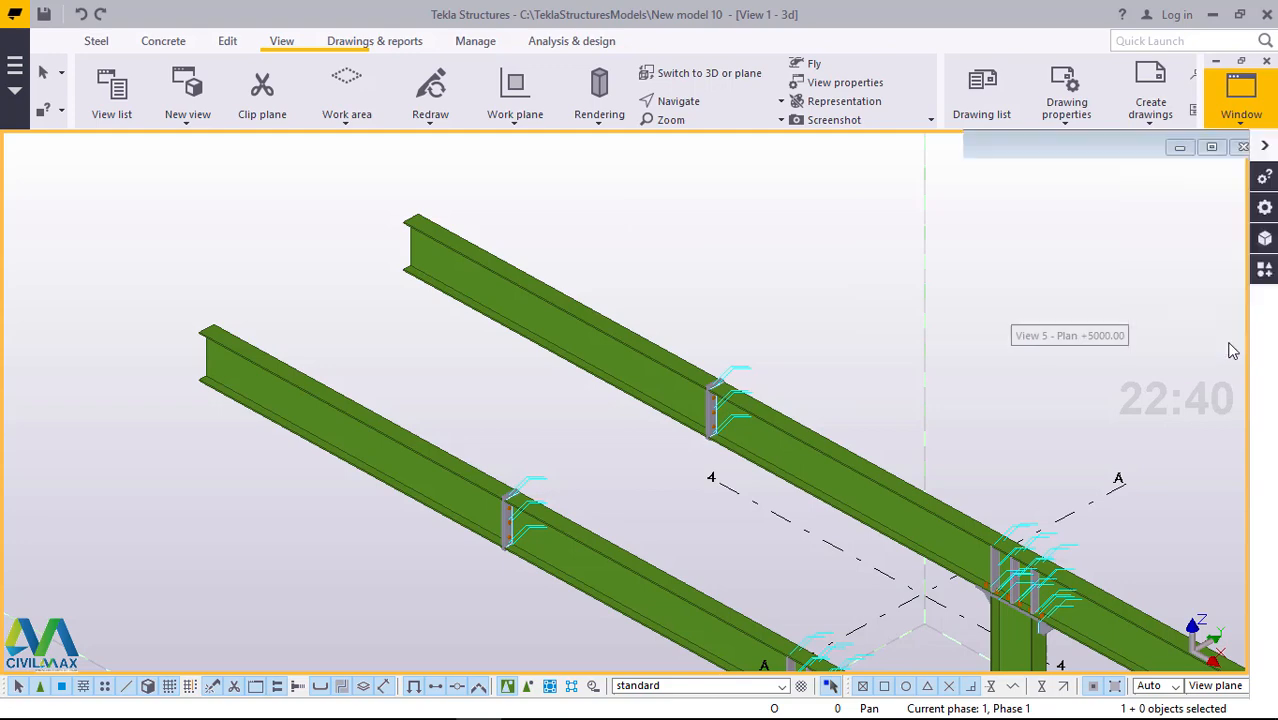
pyautogui.scroll(-1, 979, 466)
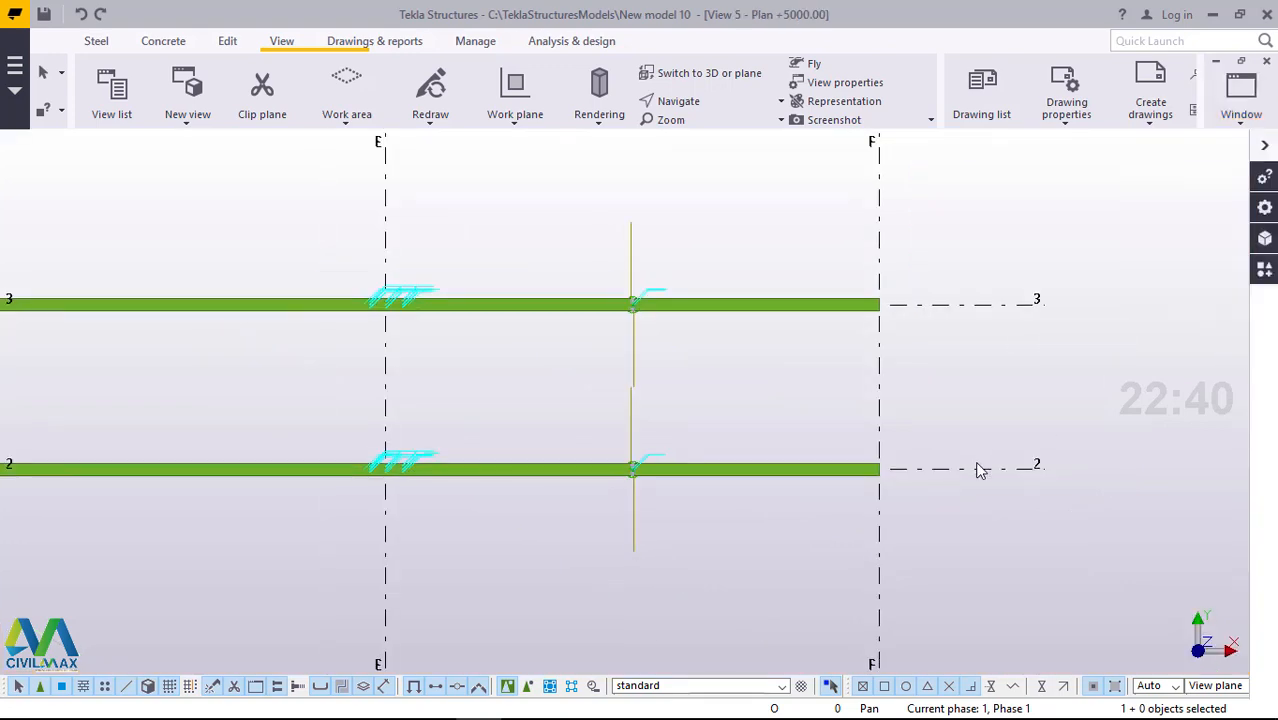
pyautogui.scroll(-6, 979, 466)
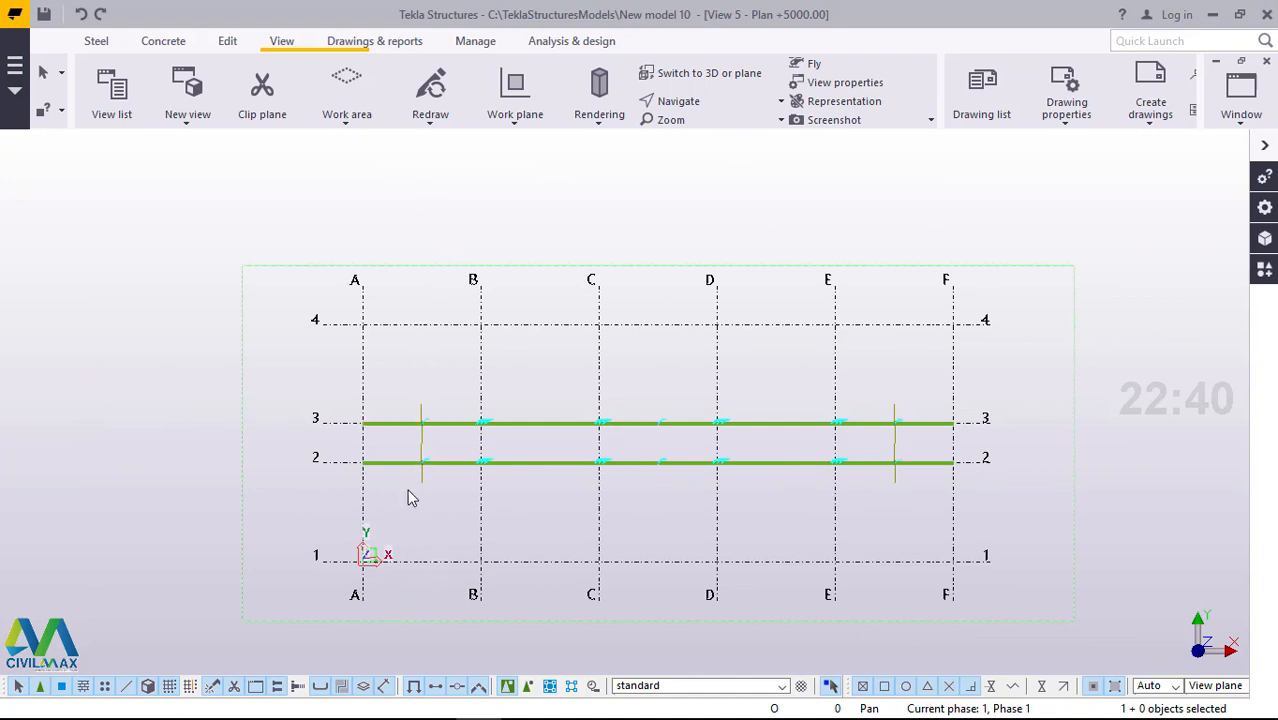
pyautogui.scroll(3, 390, 466)
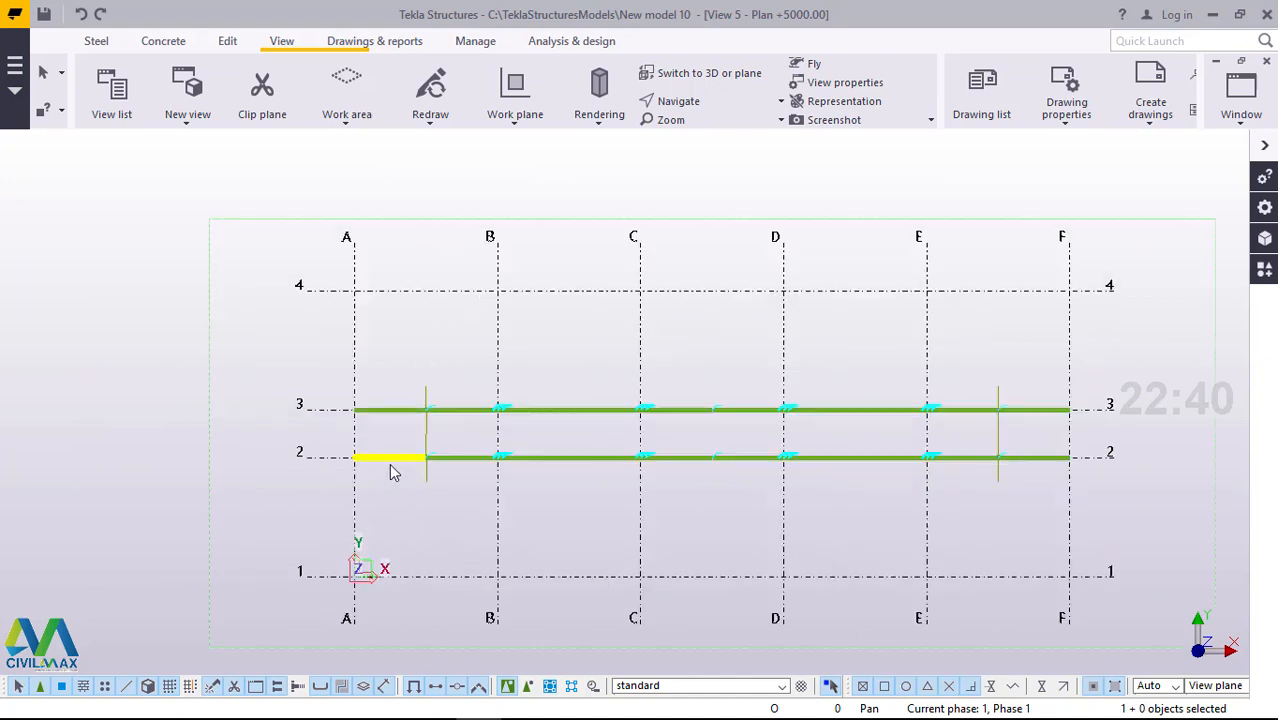
# - Model a steel beam along grid line A from grid line 1 to grid line 4 in the +5000.00 plan
pyautogui.click(95, 44)
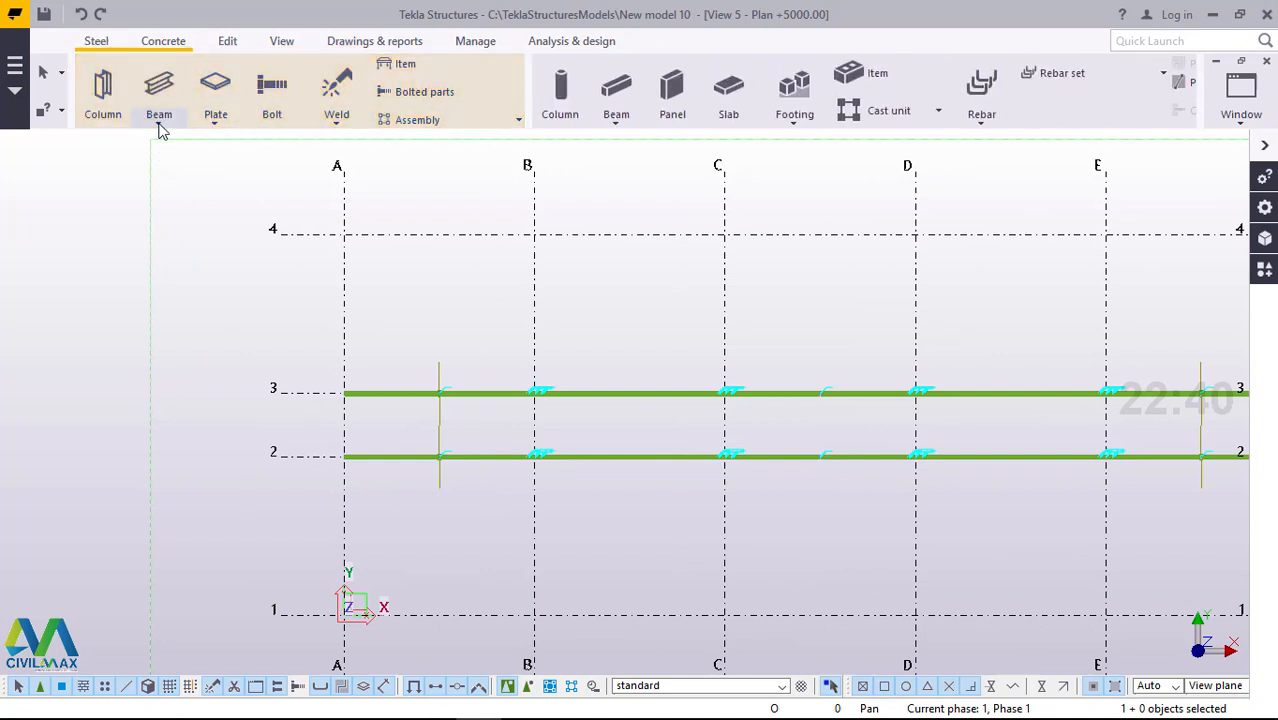
pyautogui.click(160, 127)
pyautogui.click(180, 157)
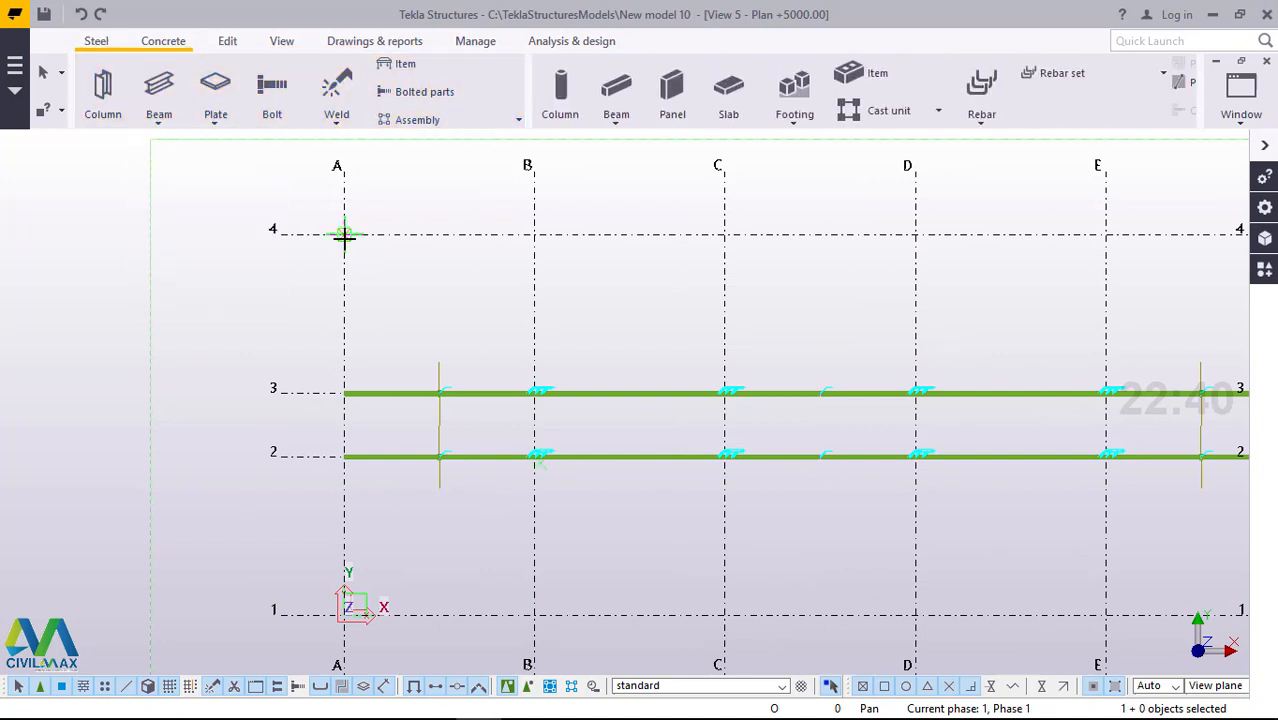
pyautogui.click(344, 617)
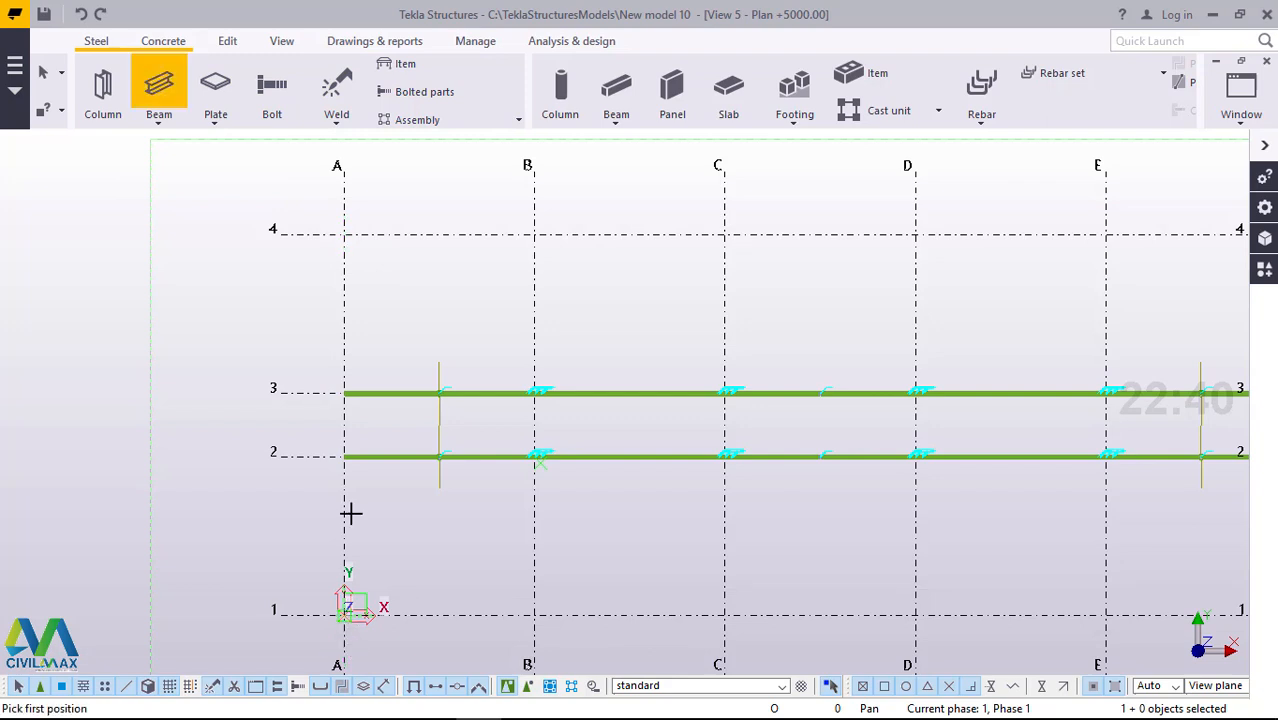
pyautogui.click(343, 232)
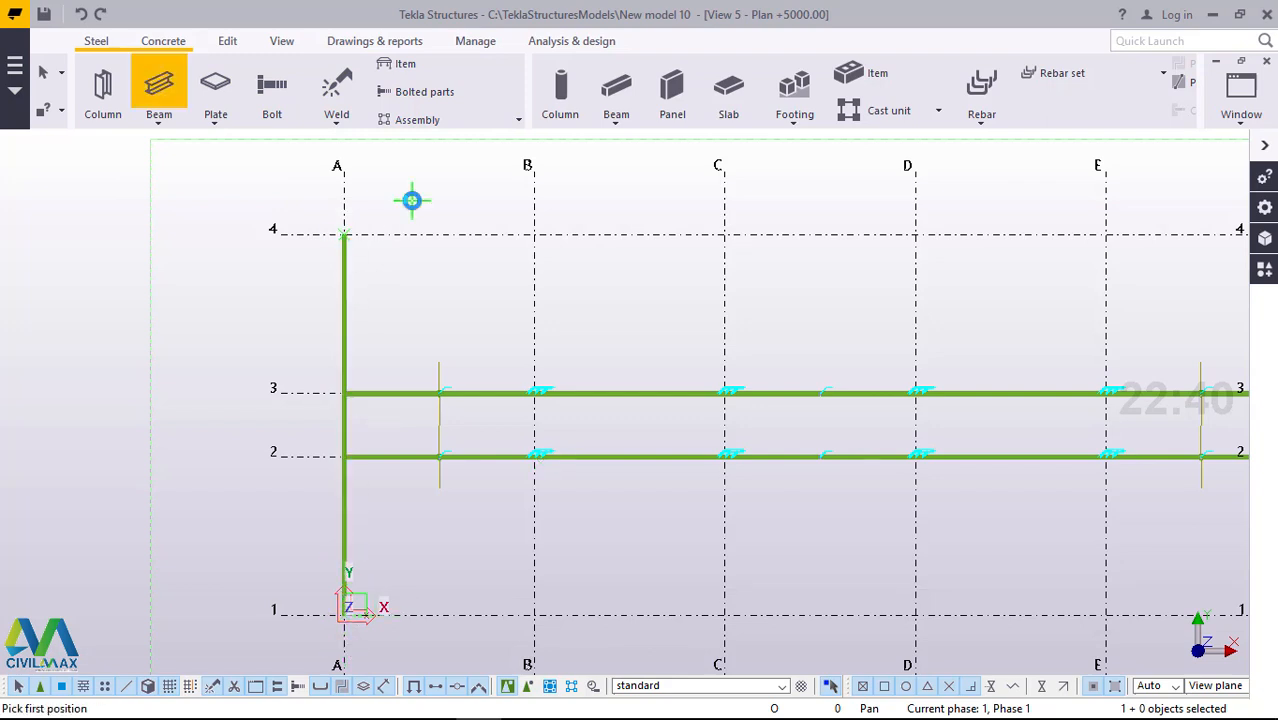
# - End the beam command and switch to the 3D view of the model
pyautogui.rightClick(414, 200)
pyautogui.click(458, 209)
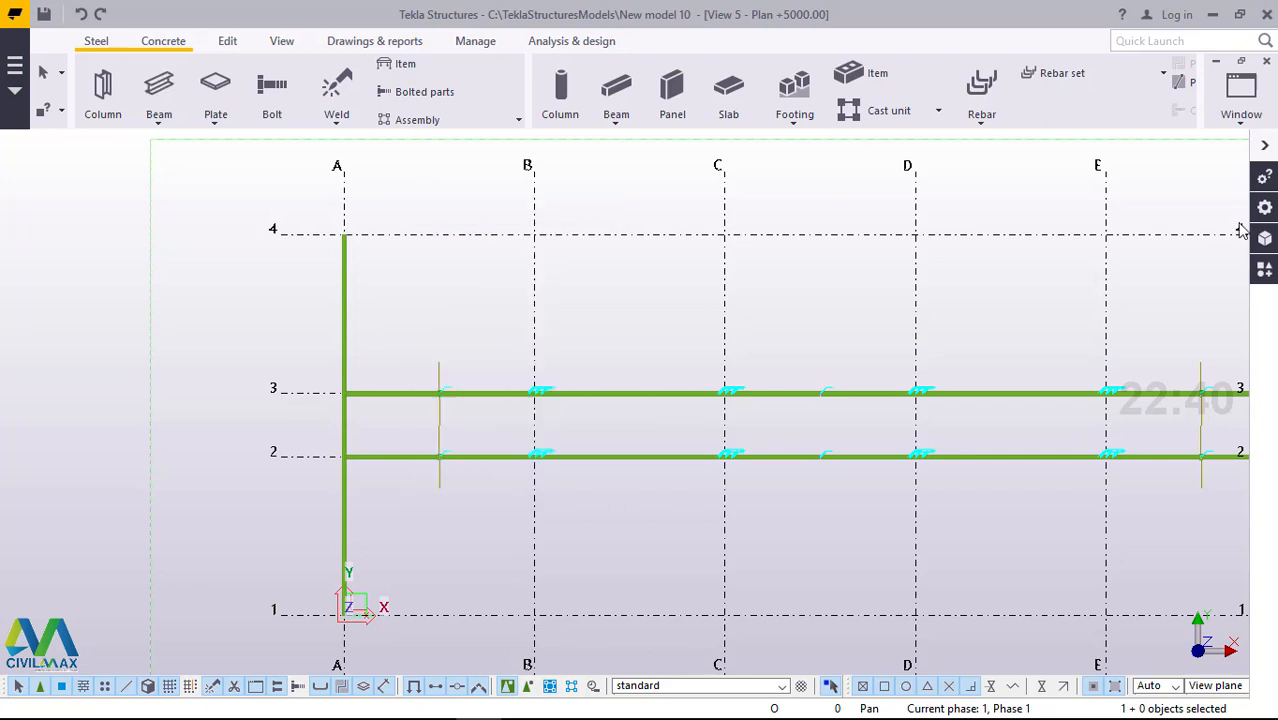
pyautogui.click(1241, 98)
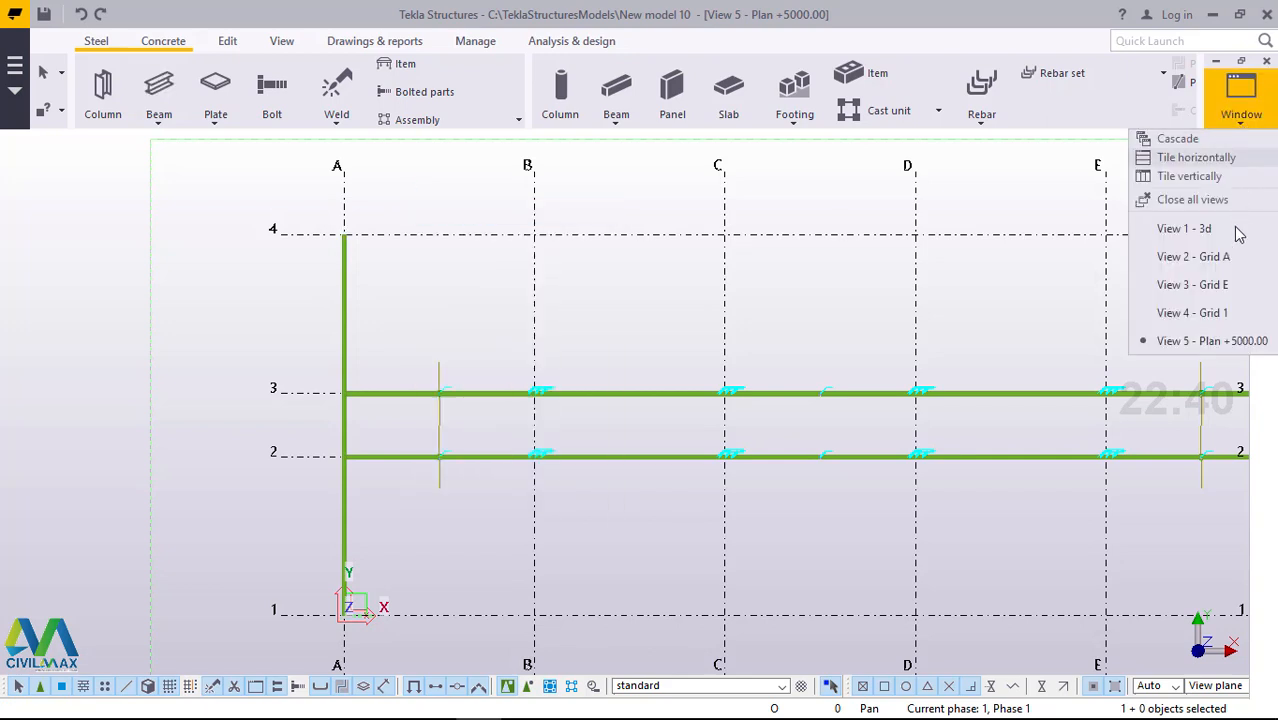
pyautogui.click(1185, 229)
# - Examine the cross beam on grid line A where it meets the two longitudinal end beams in the 3D view
pyautogui.scroll(-5, 604, 400)
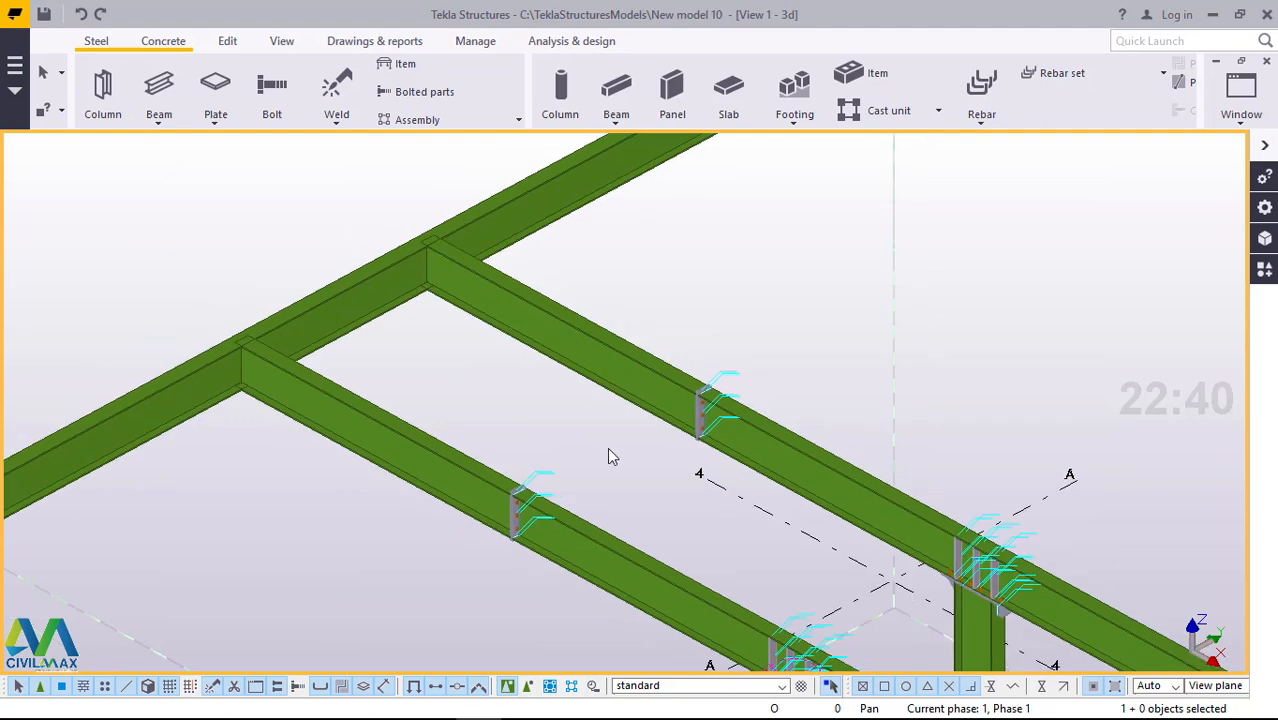
pyautogui.click(100, 555)
pyautogui.scroll(5, 100, 555)
pyautogui.scroll(4, 375, 368)
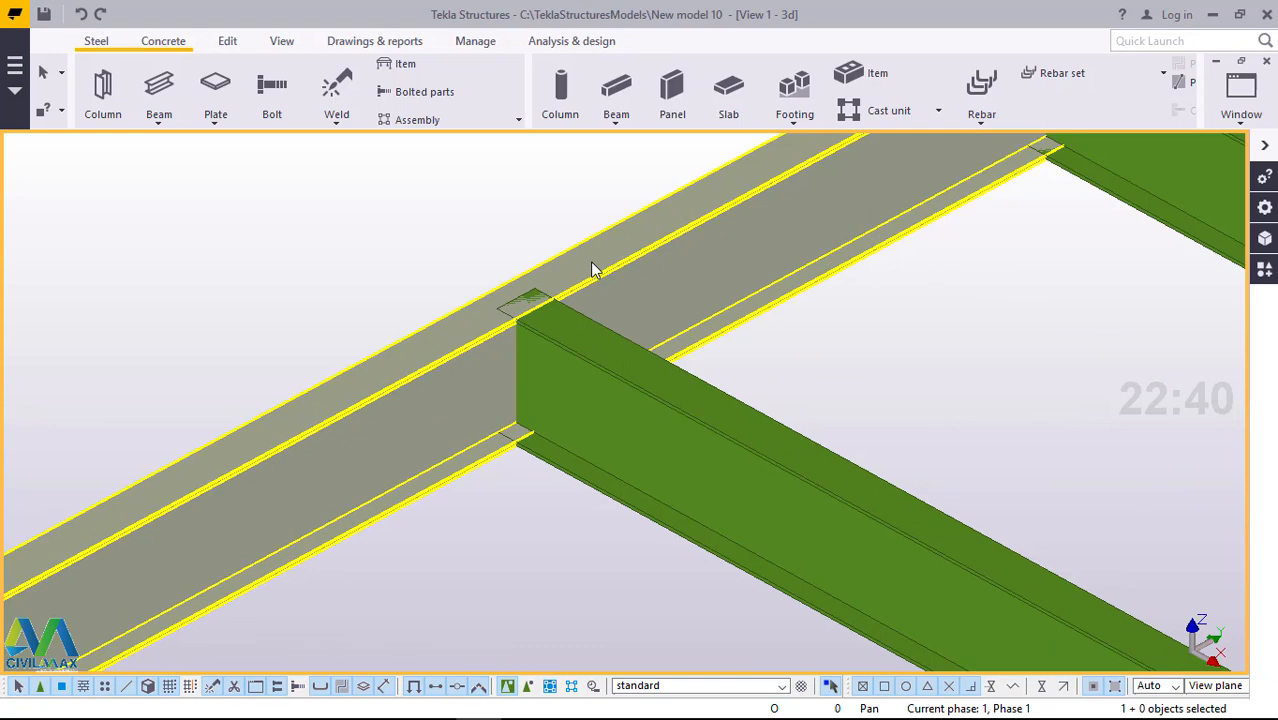
pyautogui.scroll(-5, 587, 321)
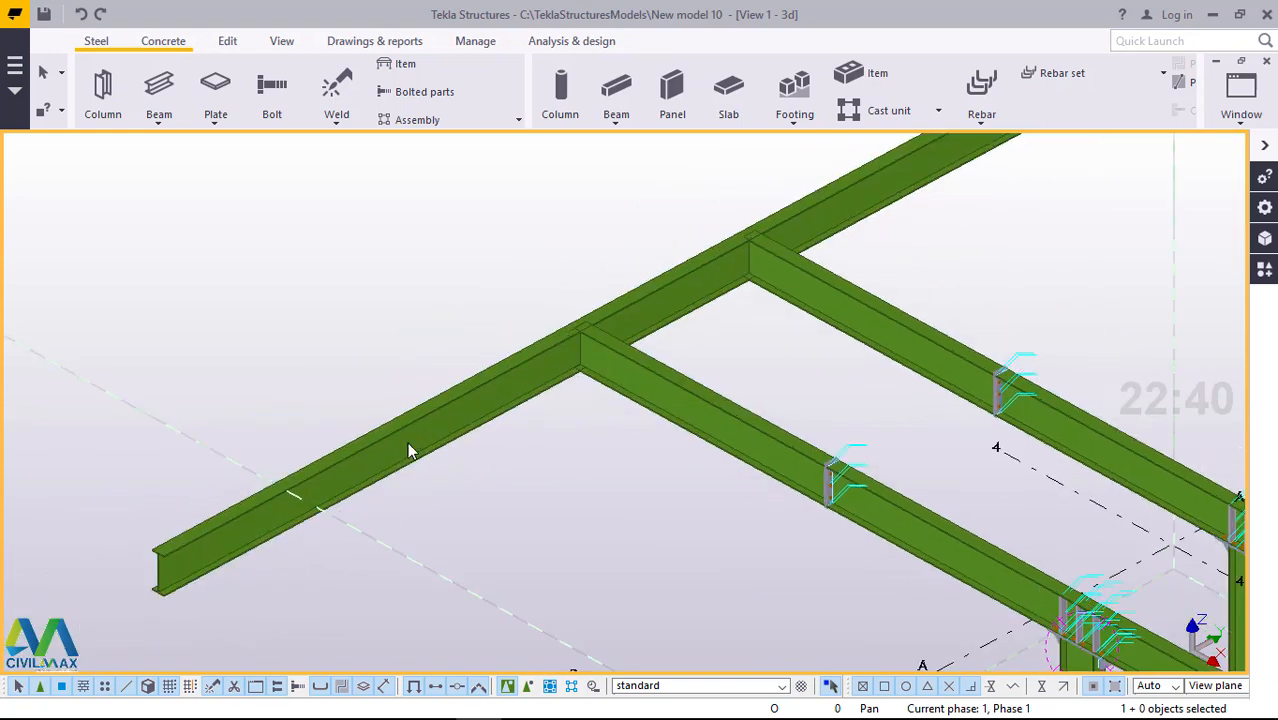
pyautogui.scroll(4, 482, 384)
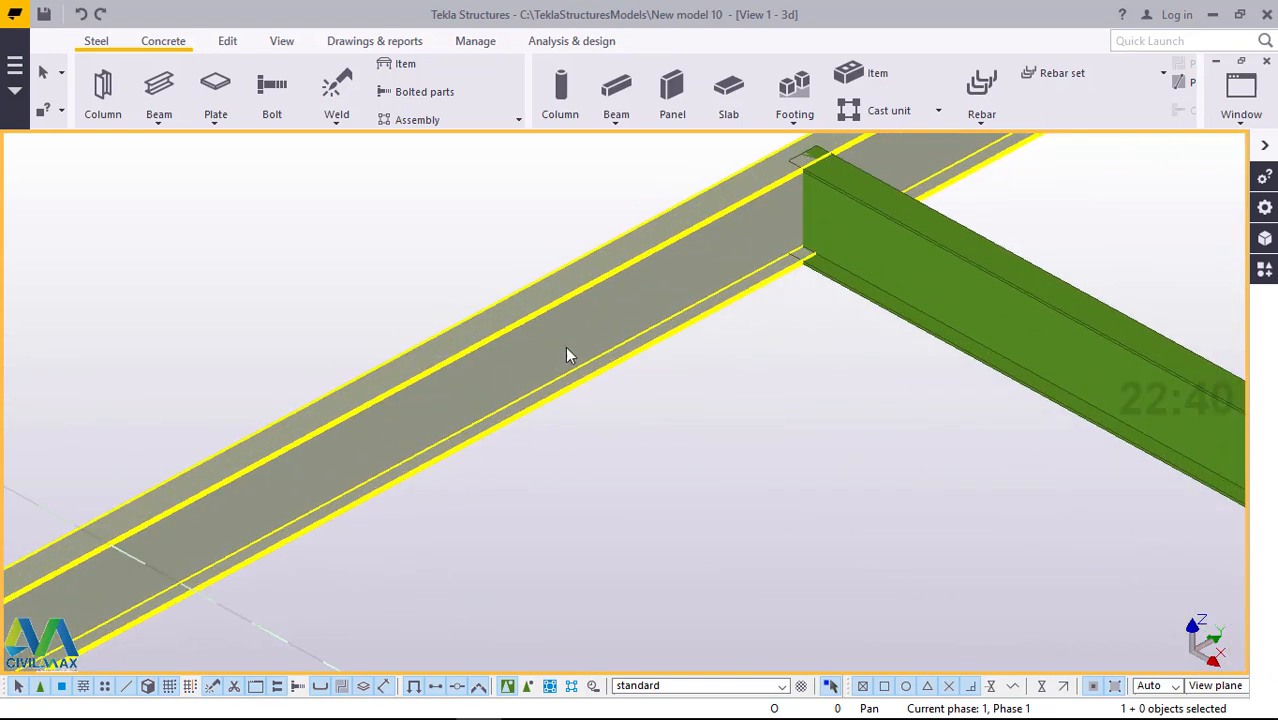
pyautogui.scroll(-4, 586, 335)
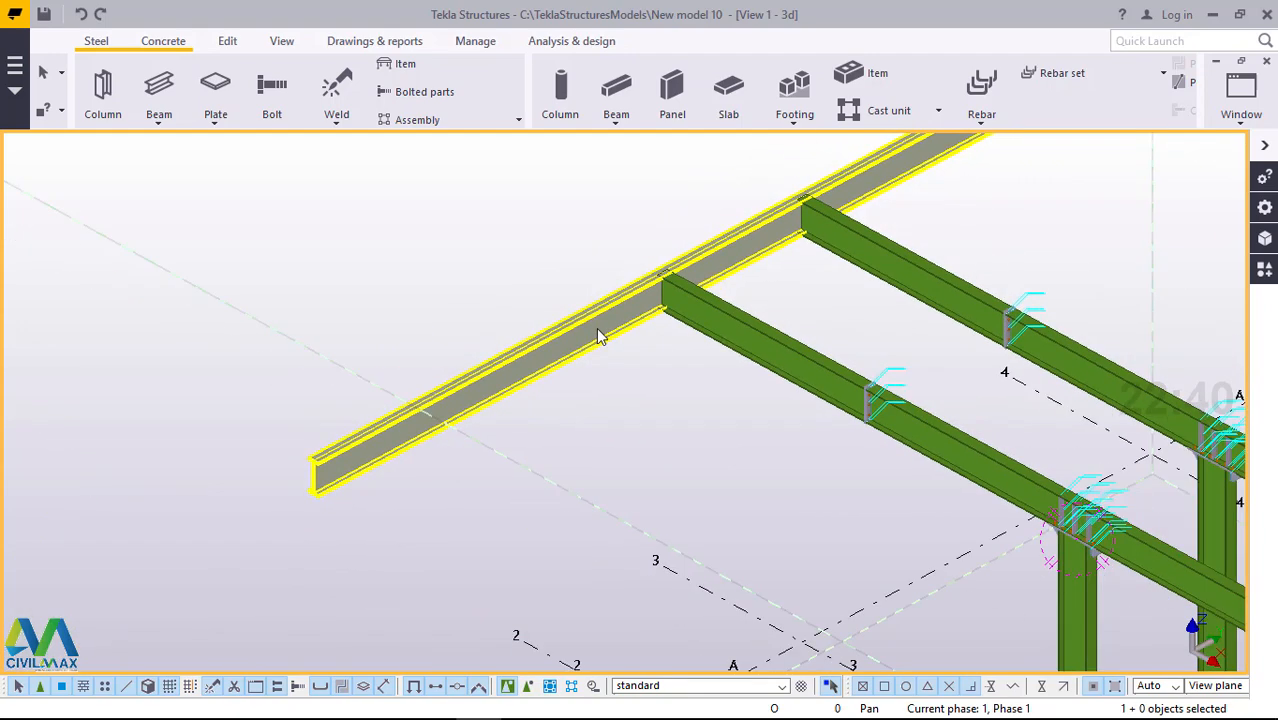
pyautogui.scroll(4, 596, 336)
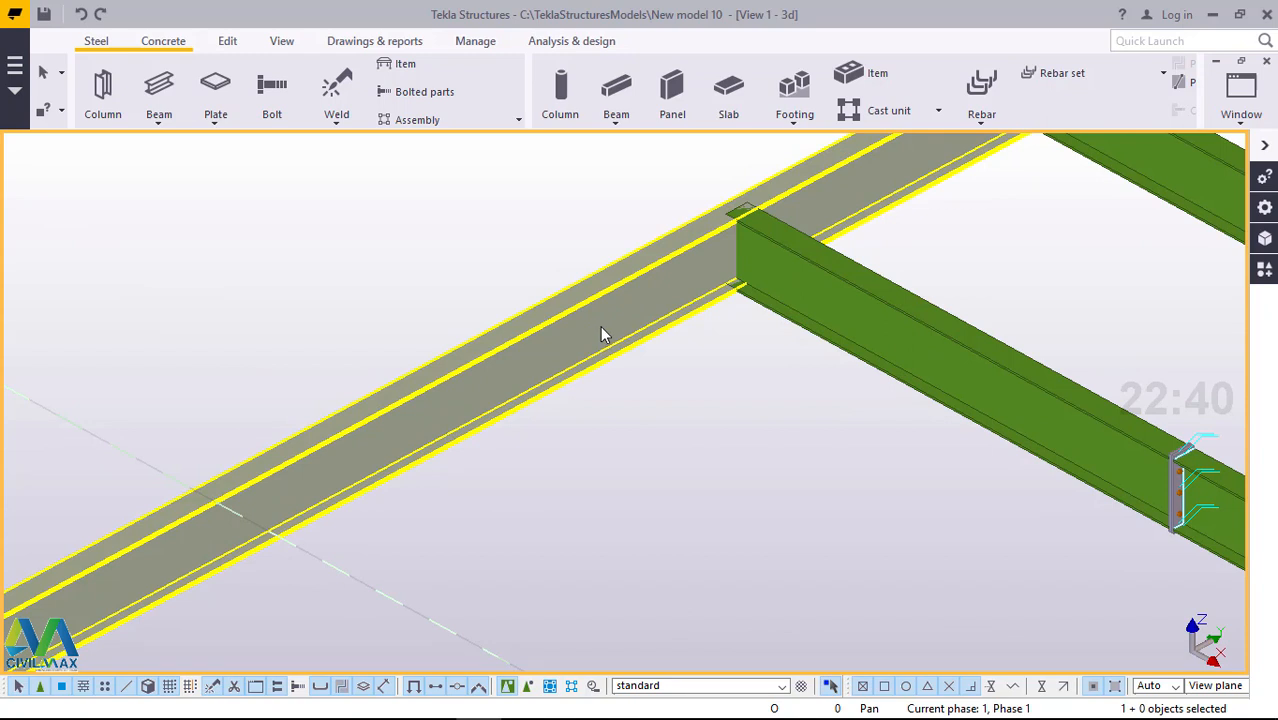
# - Change the profile of the grid line A cross beam to the C profile RSC178*76*20.84 and close its beam properties
pyautogui.doubleClick(600, 335)
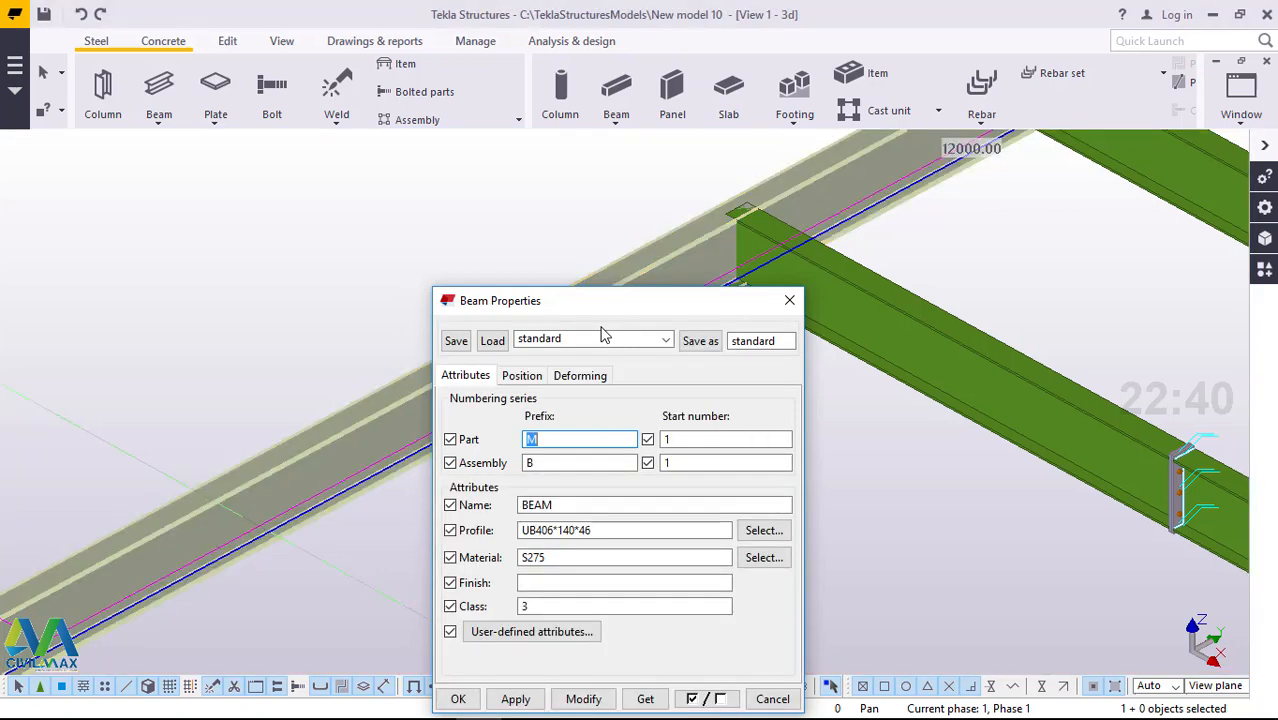
pyautogui.click(763, 531)
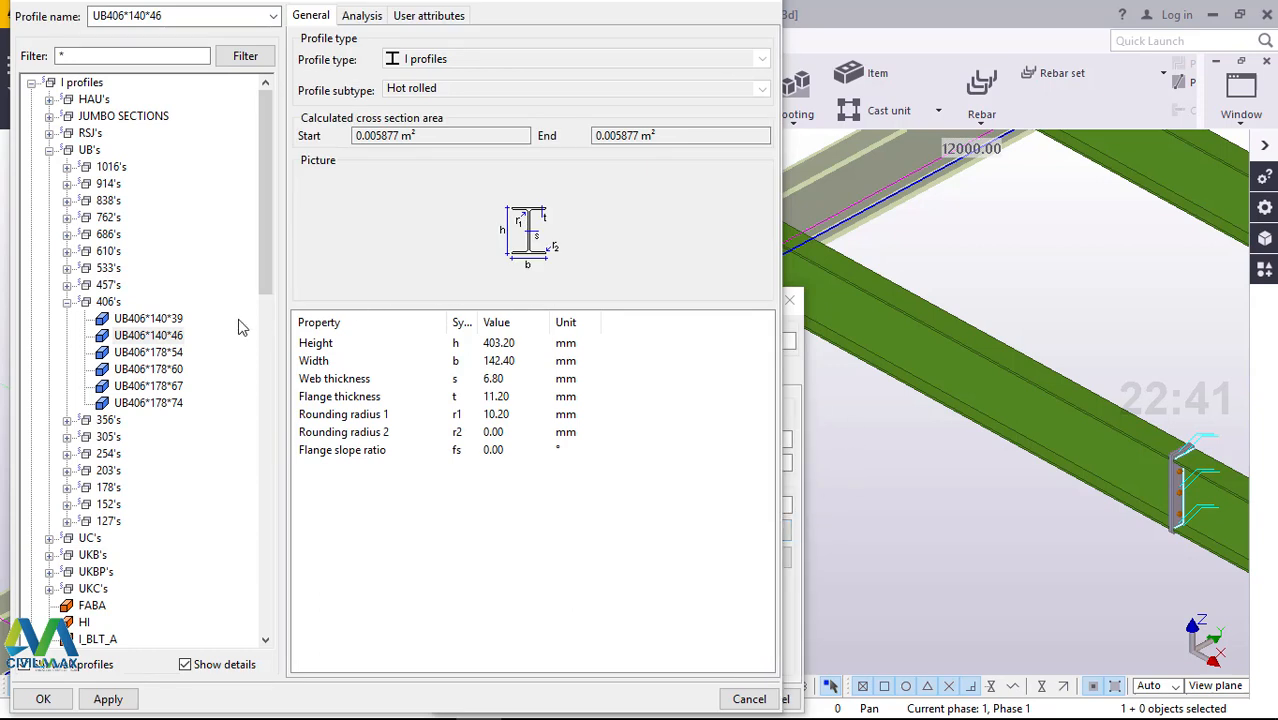
pyautogui.click(48, 150)
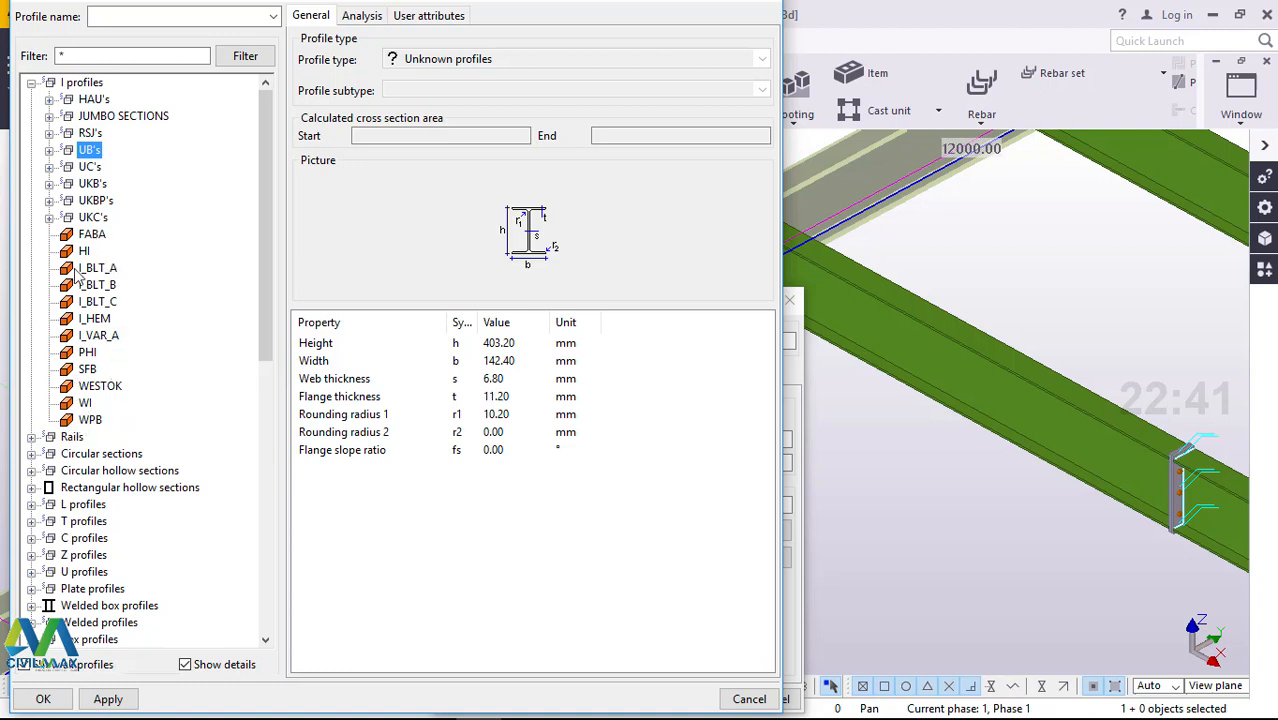
pyautogui.click(31, 83)
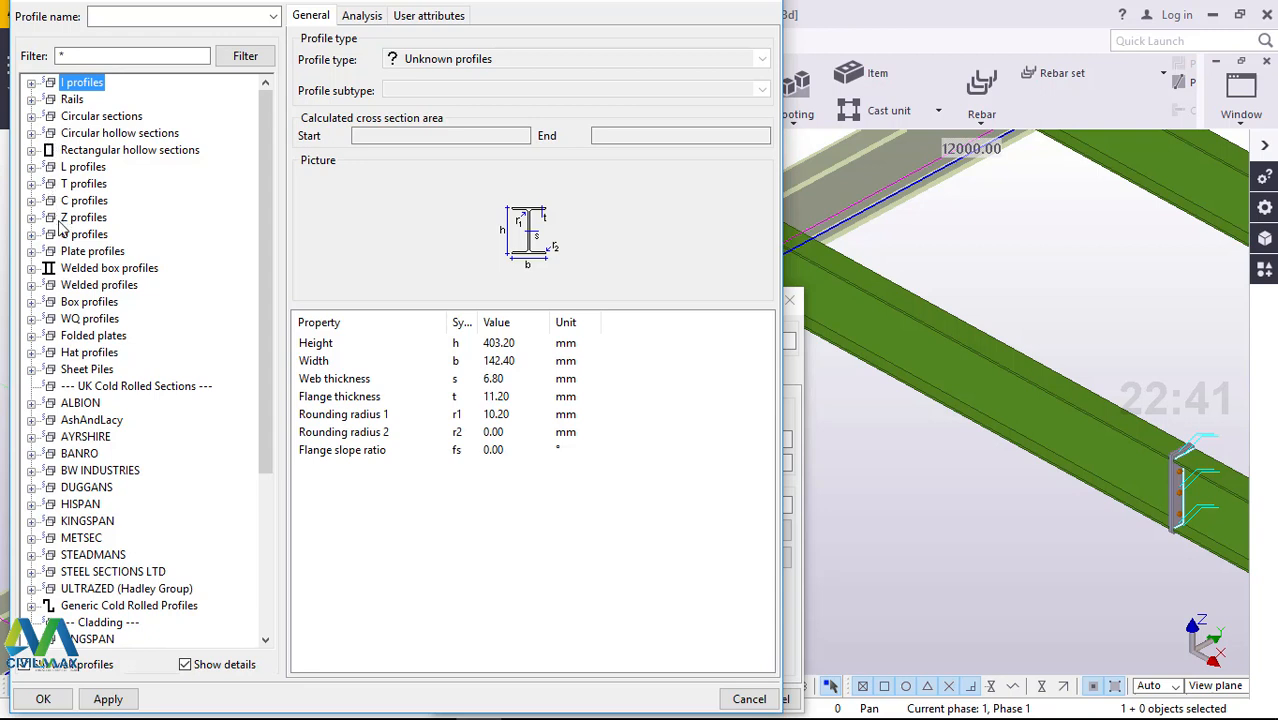
pyautogui.click(31, 201)
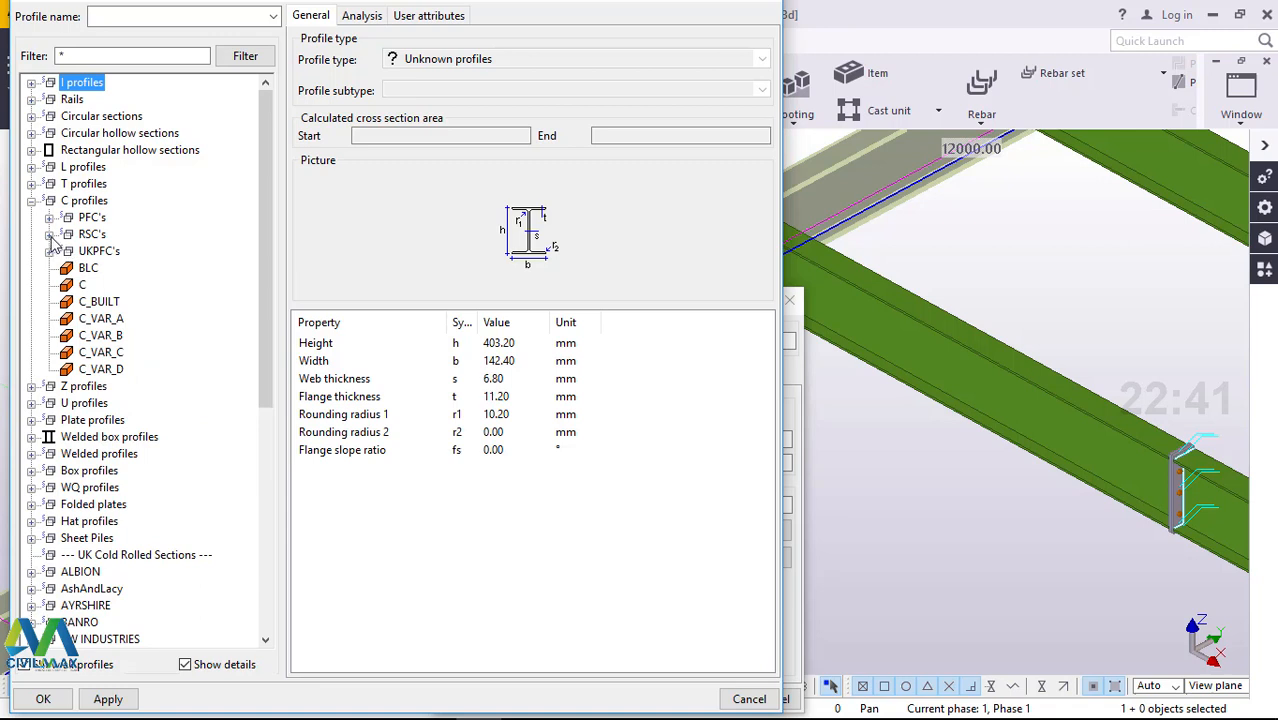
pyautogui.click(49, 234)
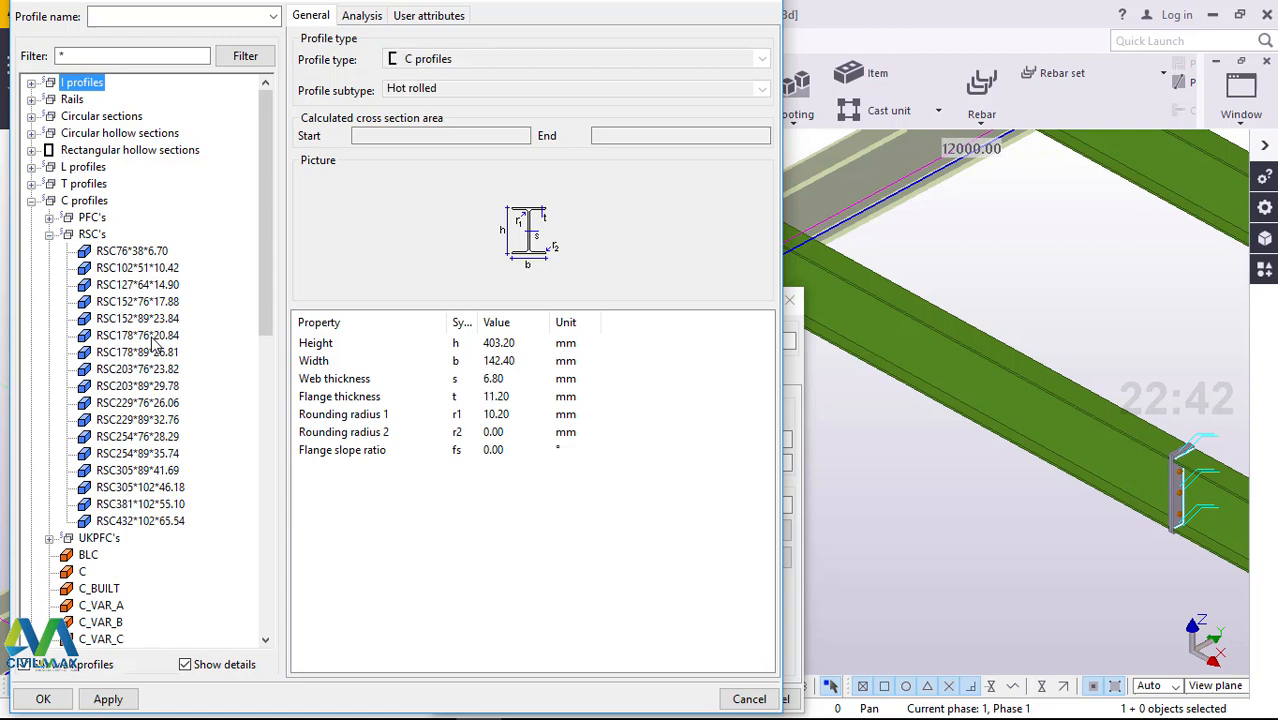
pyautogui.click(150, 337)
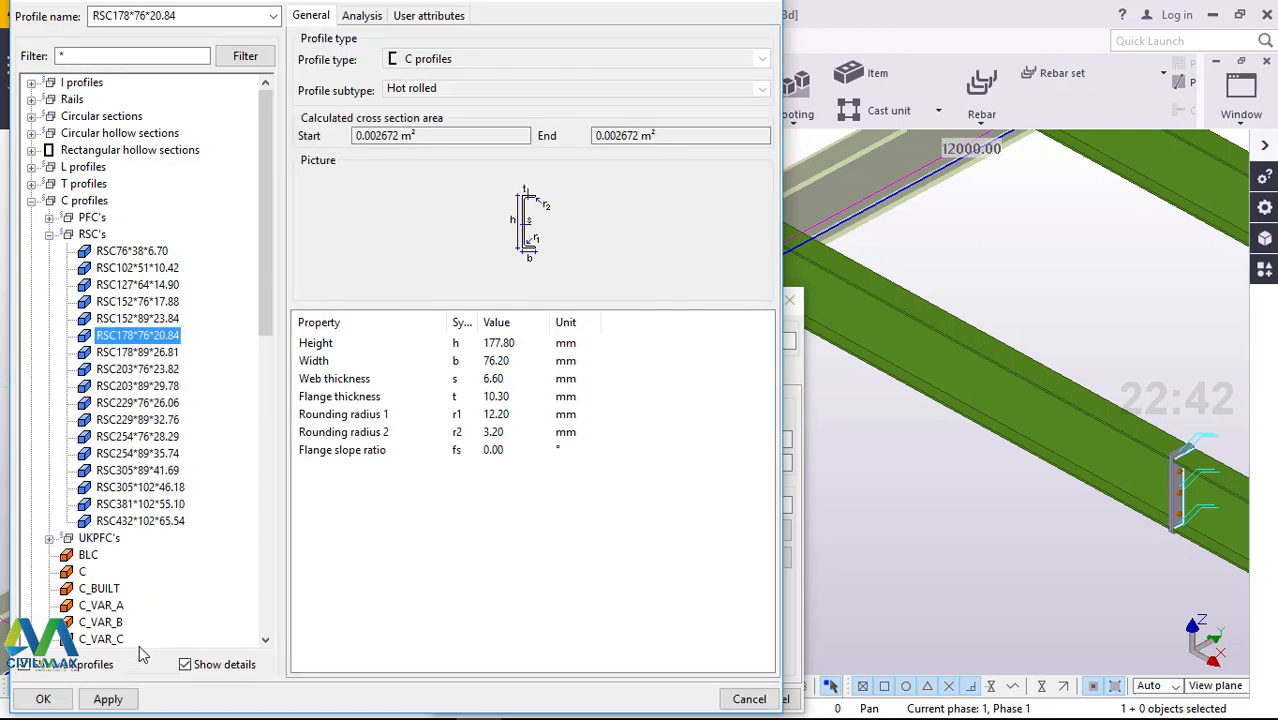
pyautogui.click(112, 703)
pyautogui.click(45, 697)
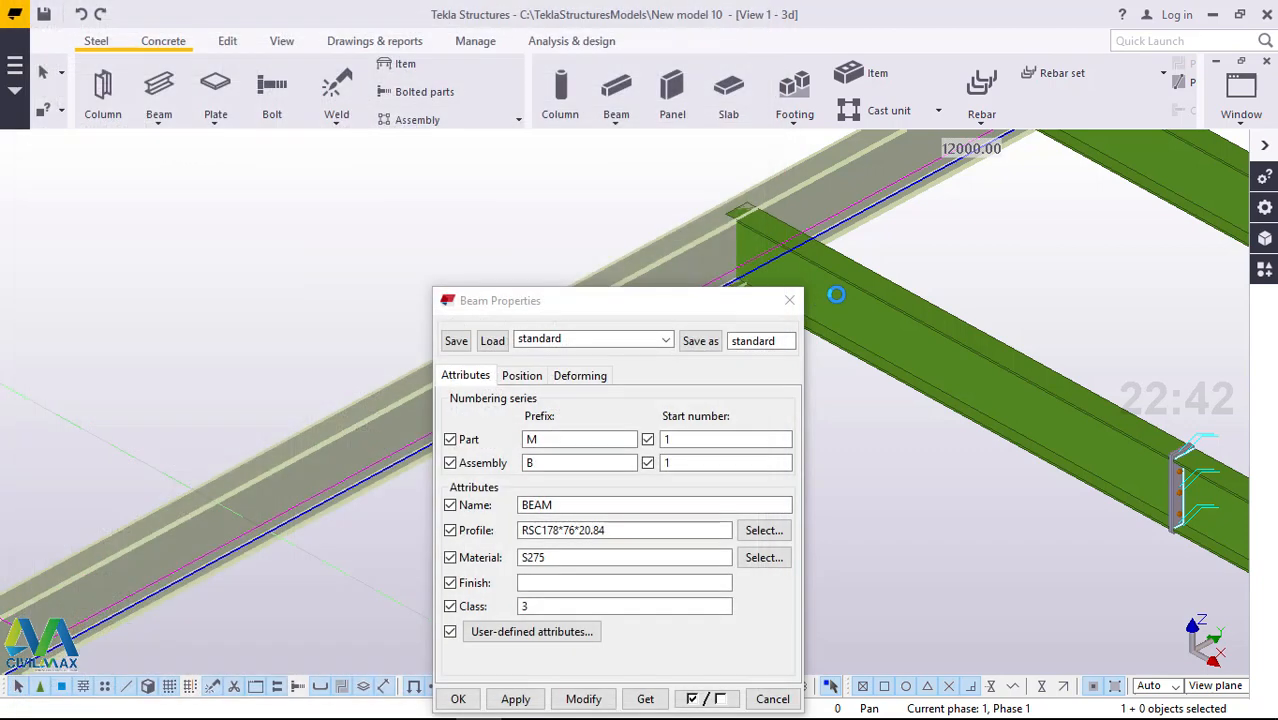
pyautogui.click(585, 699)
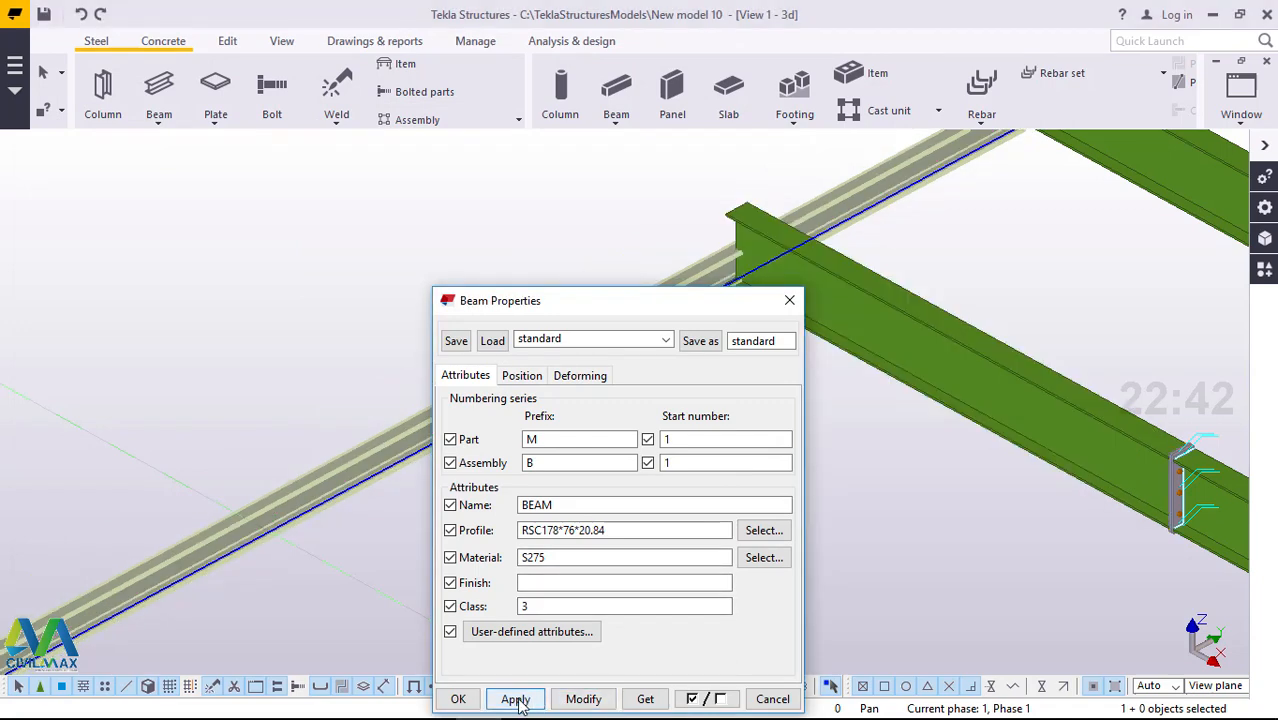
pyautogui.click(458, 699)
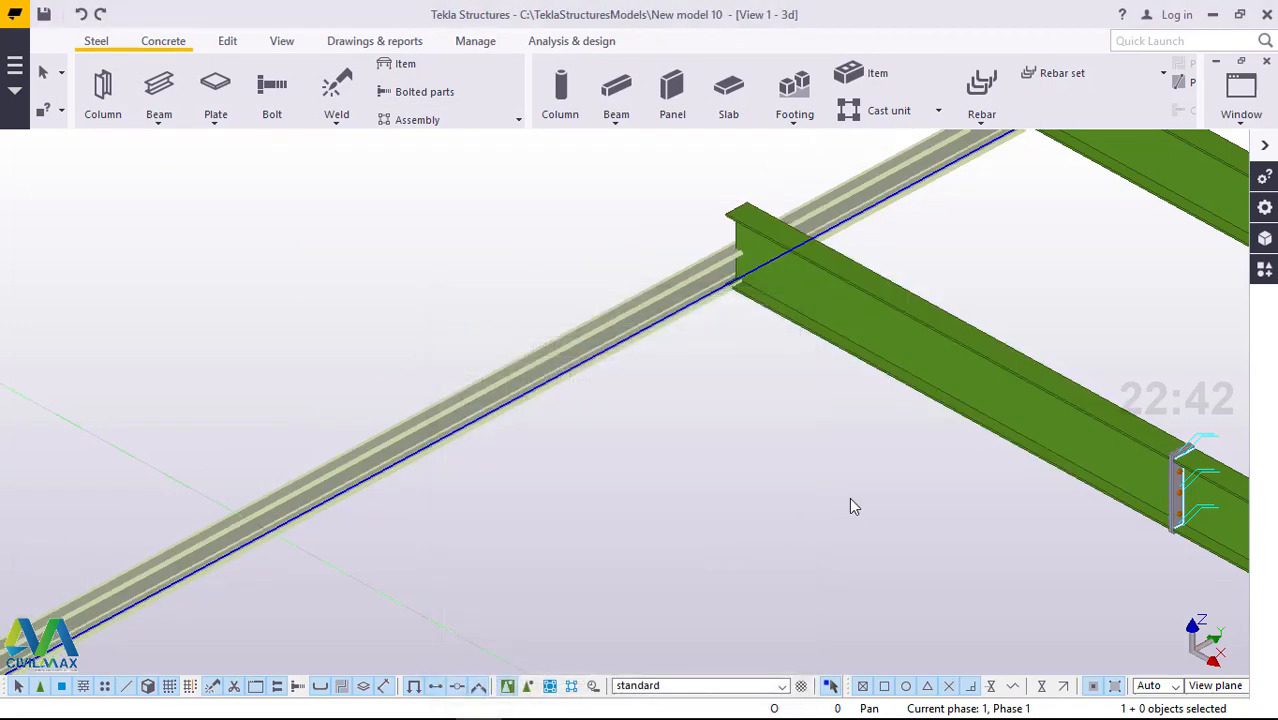
# - Open the properties of the channel beam at the I-beam's end and set its depth position to Behind
pyautogui.scroll(4, 765, 285)
pyautogui.scroll(5, 730, 258)
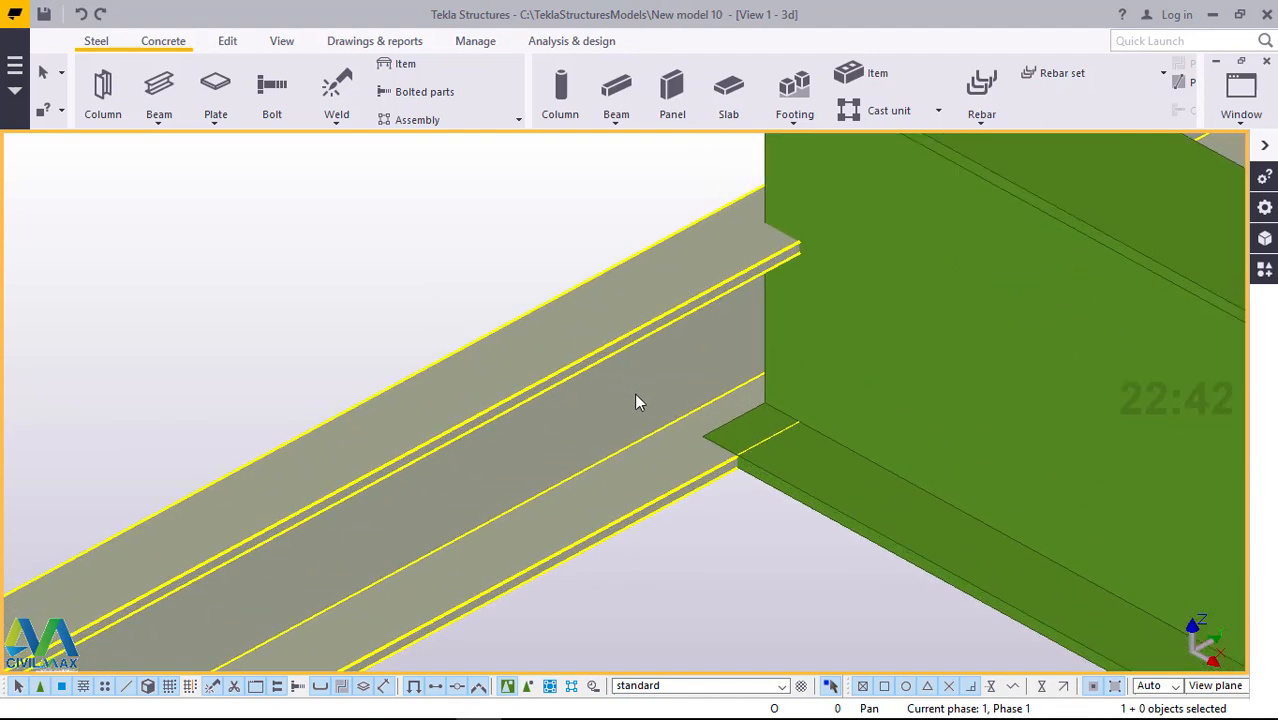
pyautogui.scroll(-4, 645, 398)
pyautogui.scroll(3, 652, 360)
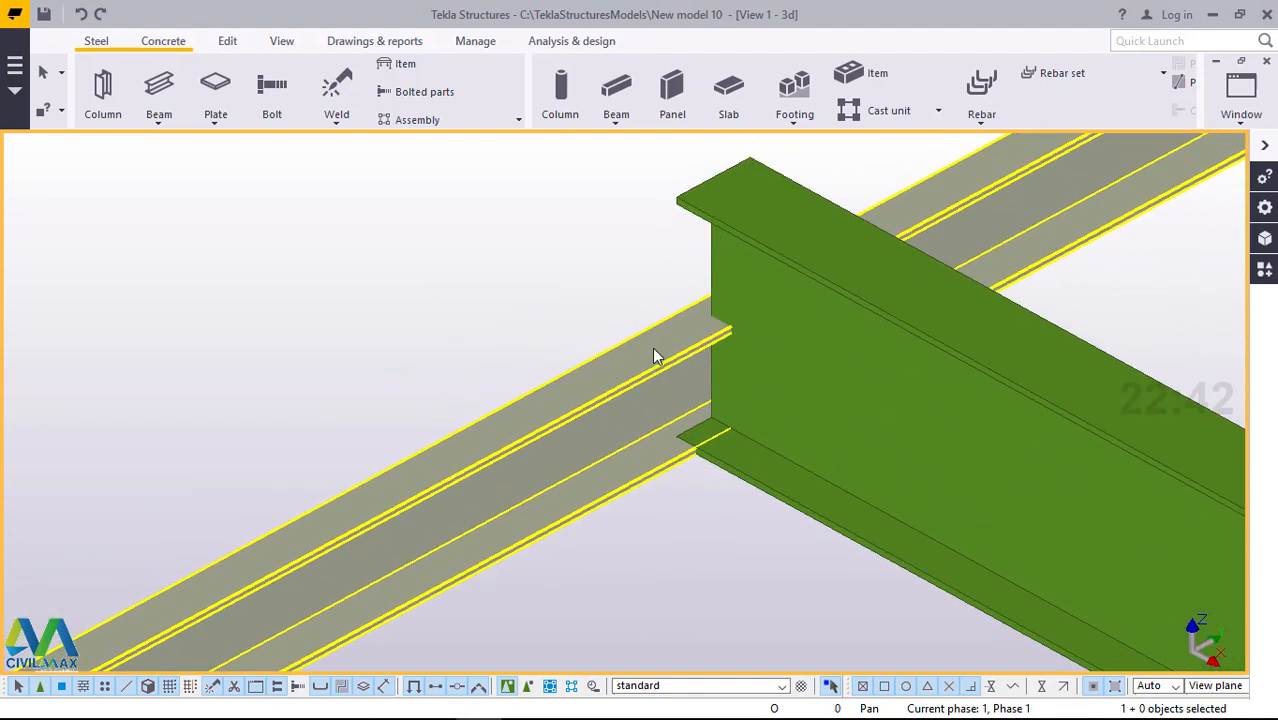
pyautogui.doubleClick(654, 352)
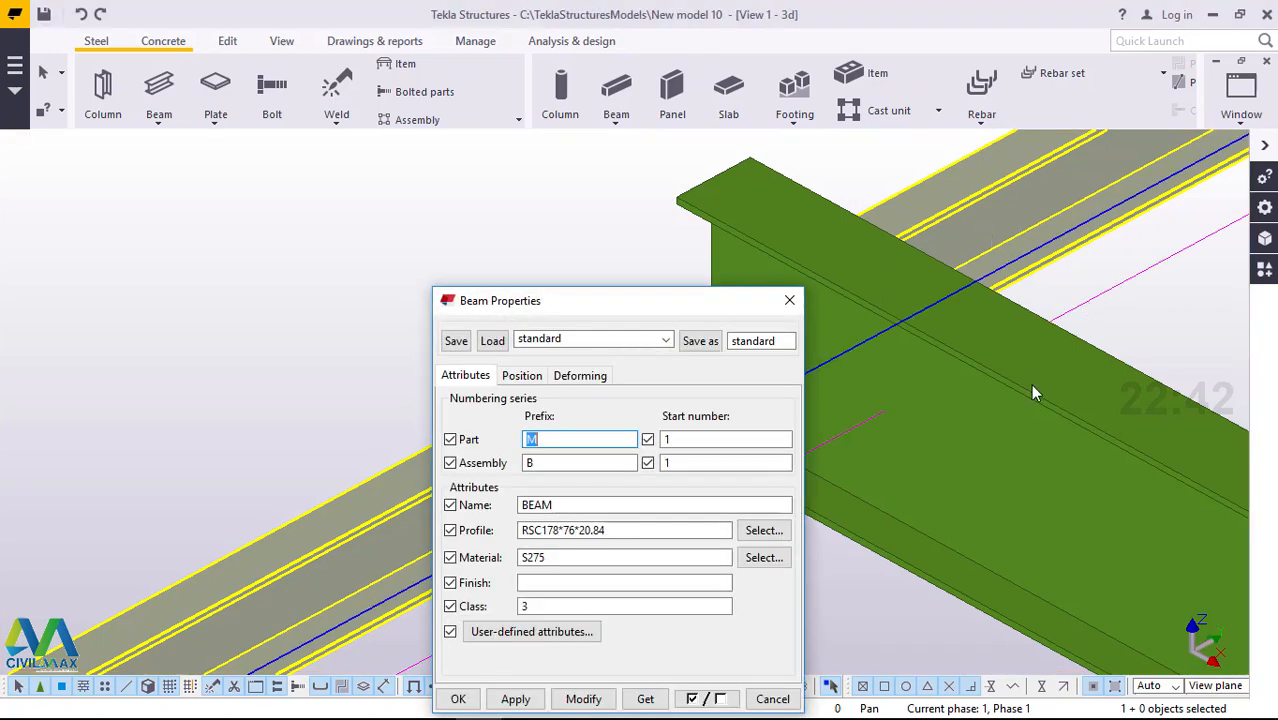
pyautogui.scroll(-3, 1030, 384)
pyautogui.scroll(5, 932, 383)
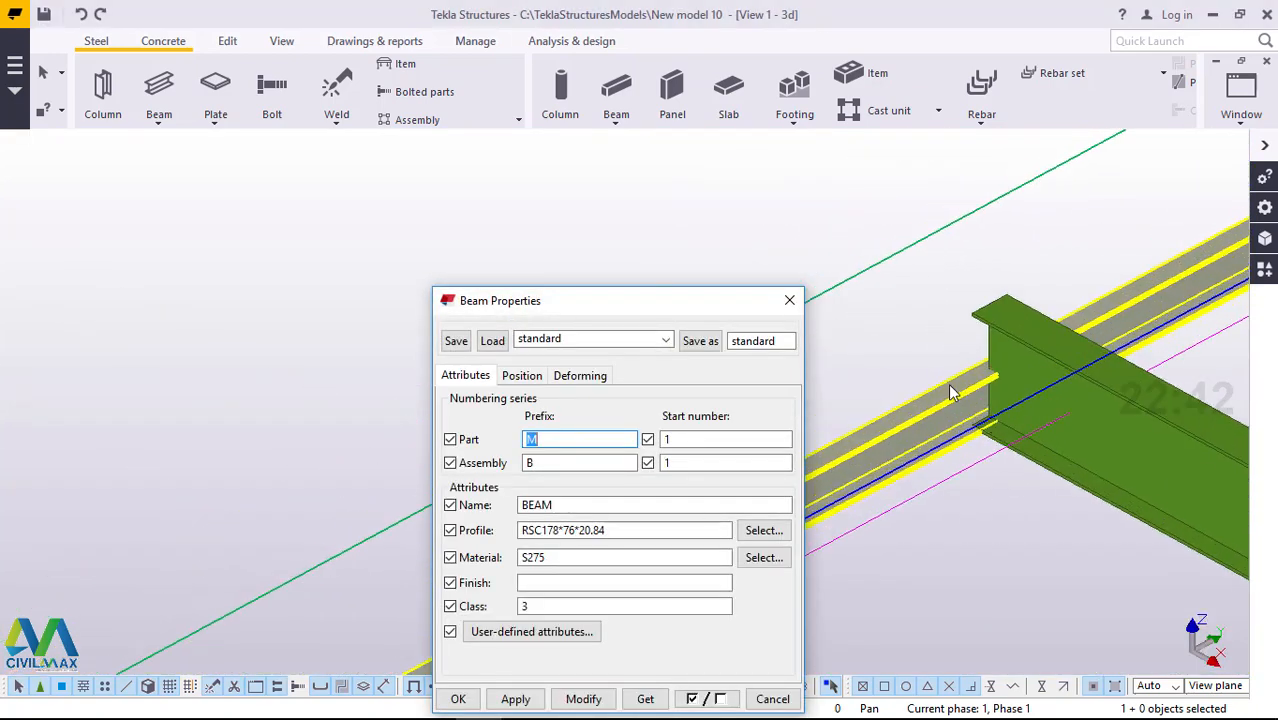
pyautogui.scroll(2, 970, 462)
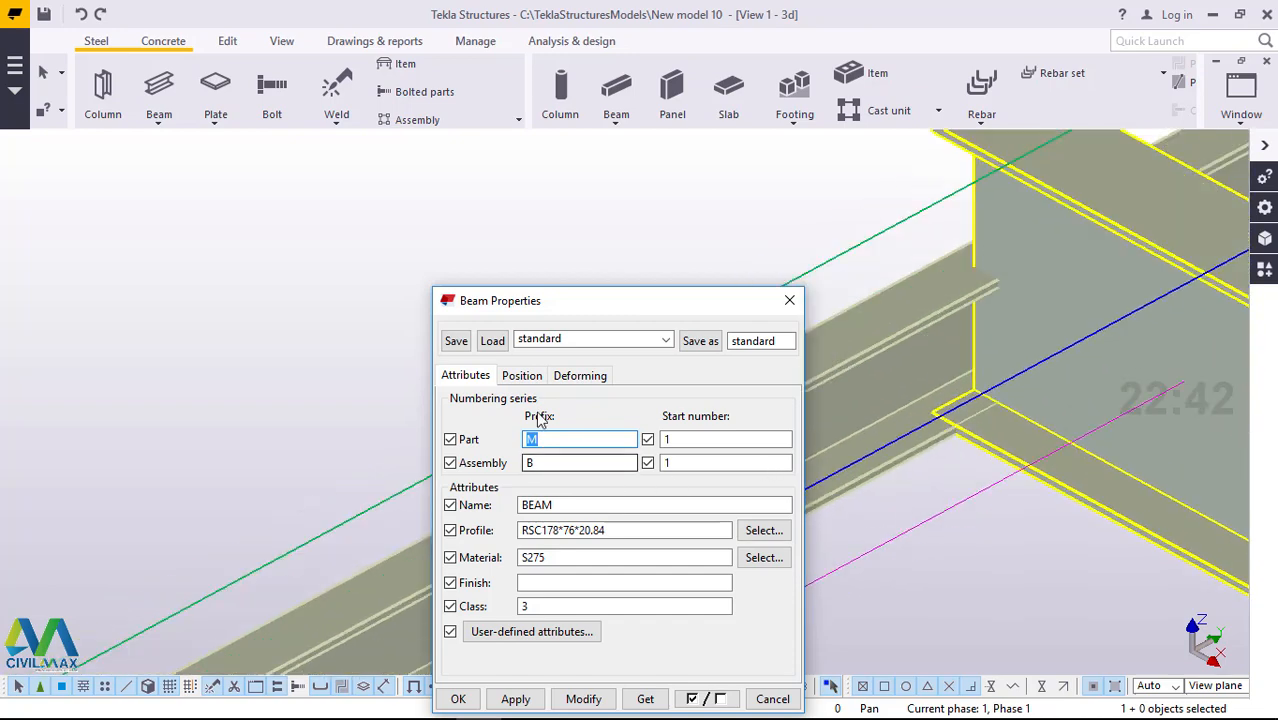
pyautogui.click(522, 375)
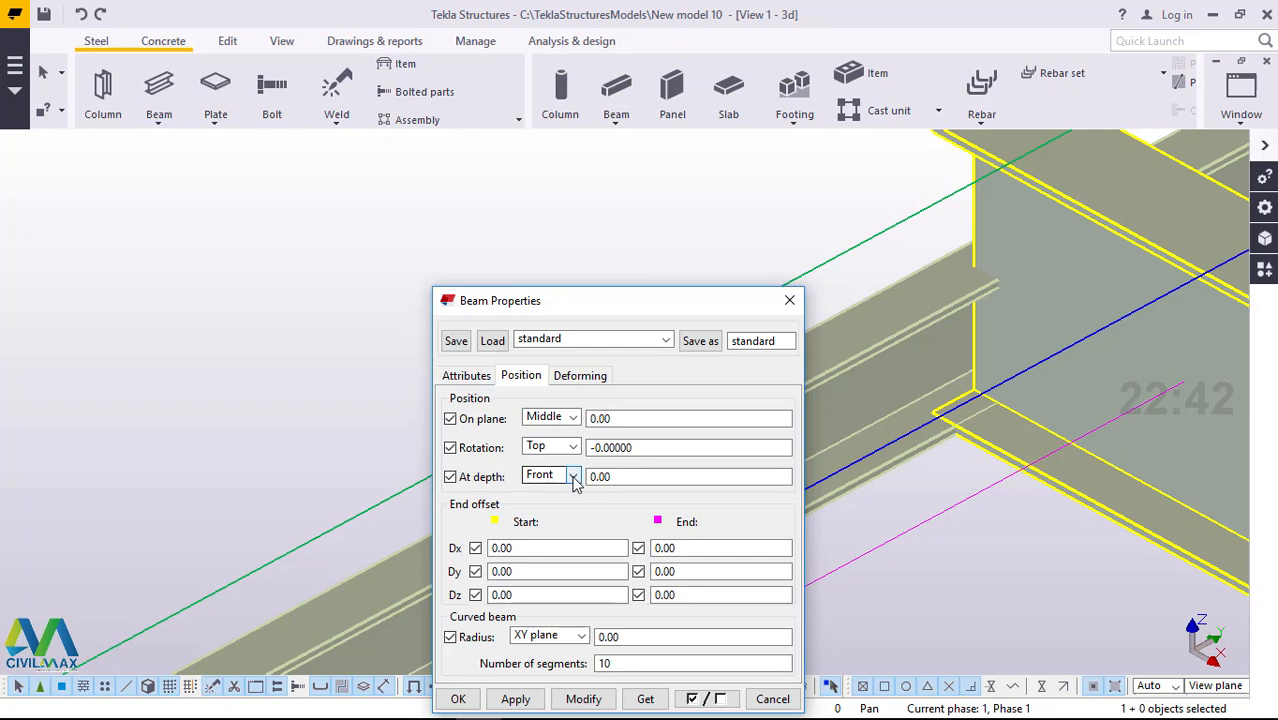
pyautogui.click(573, 477)
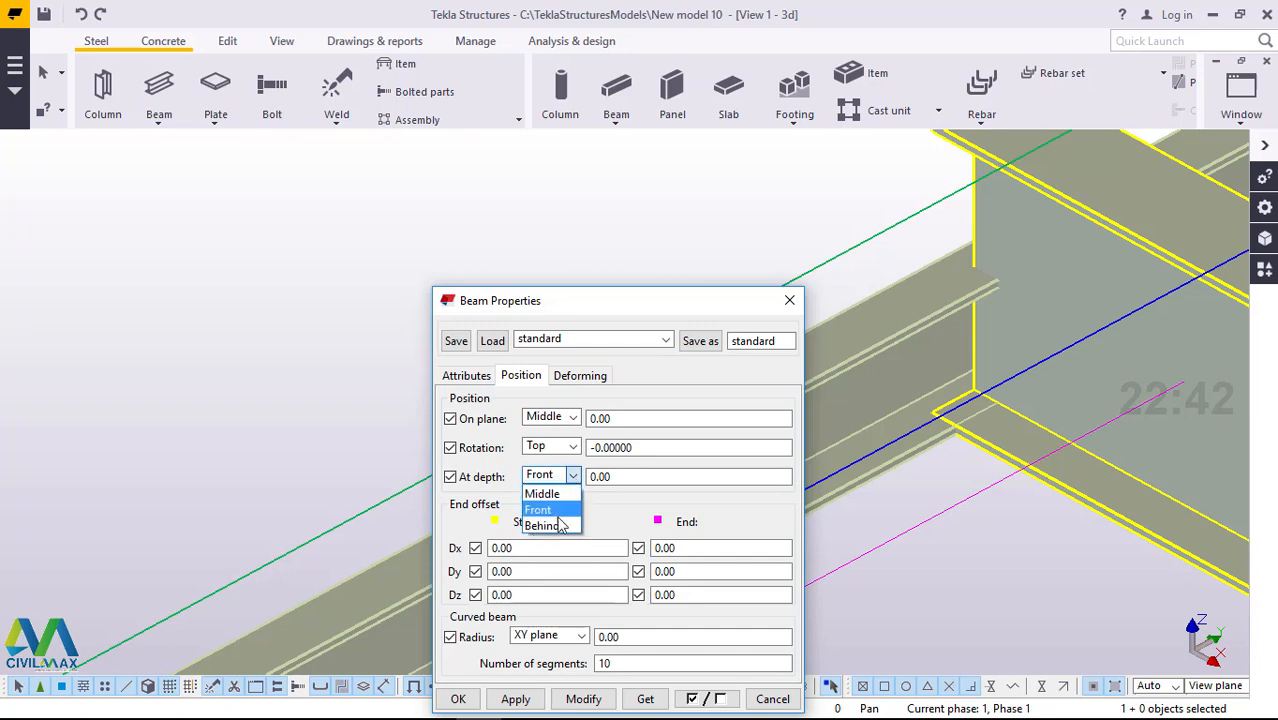
pyautogui.click(545, 525)
pyautogui.click(583, 699)
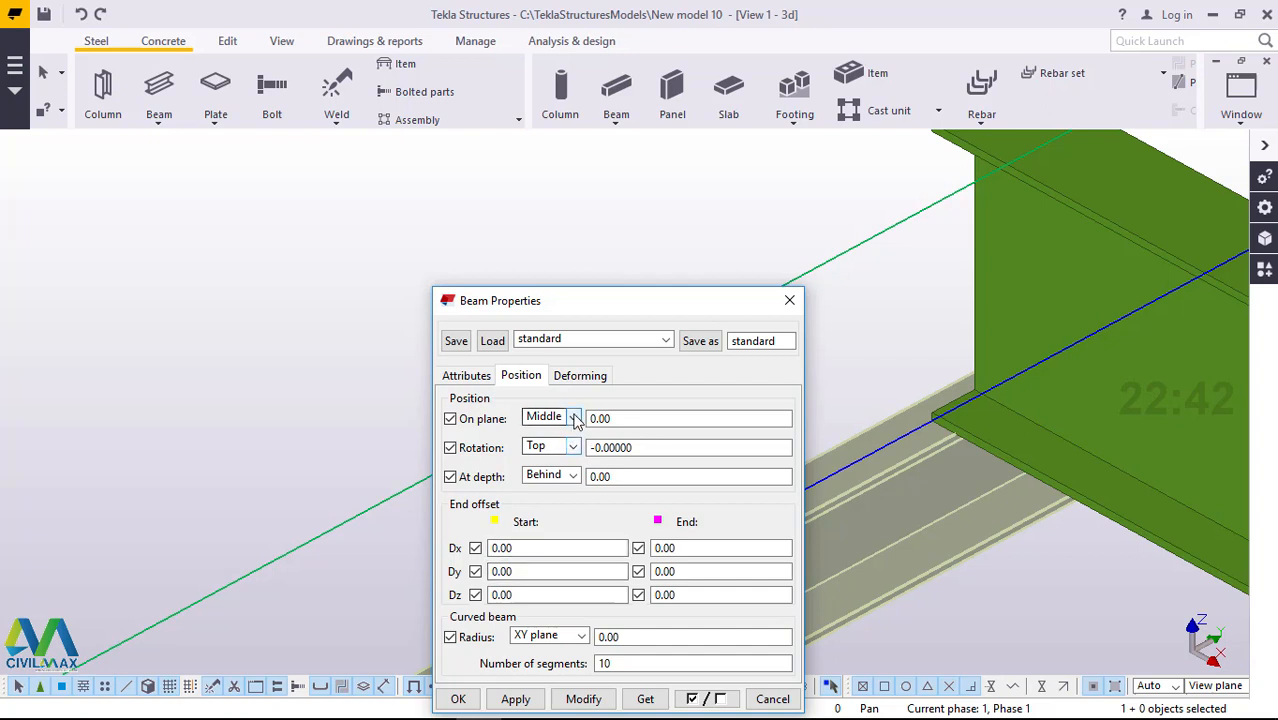
# - Set the channel beam's on-plane position to Right and apply it to the model
pyautogui.click(573, 418)
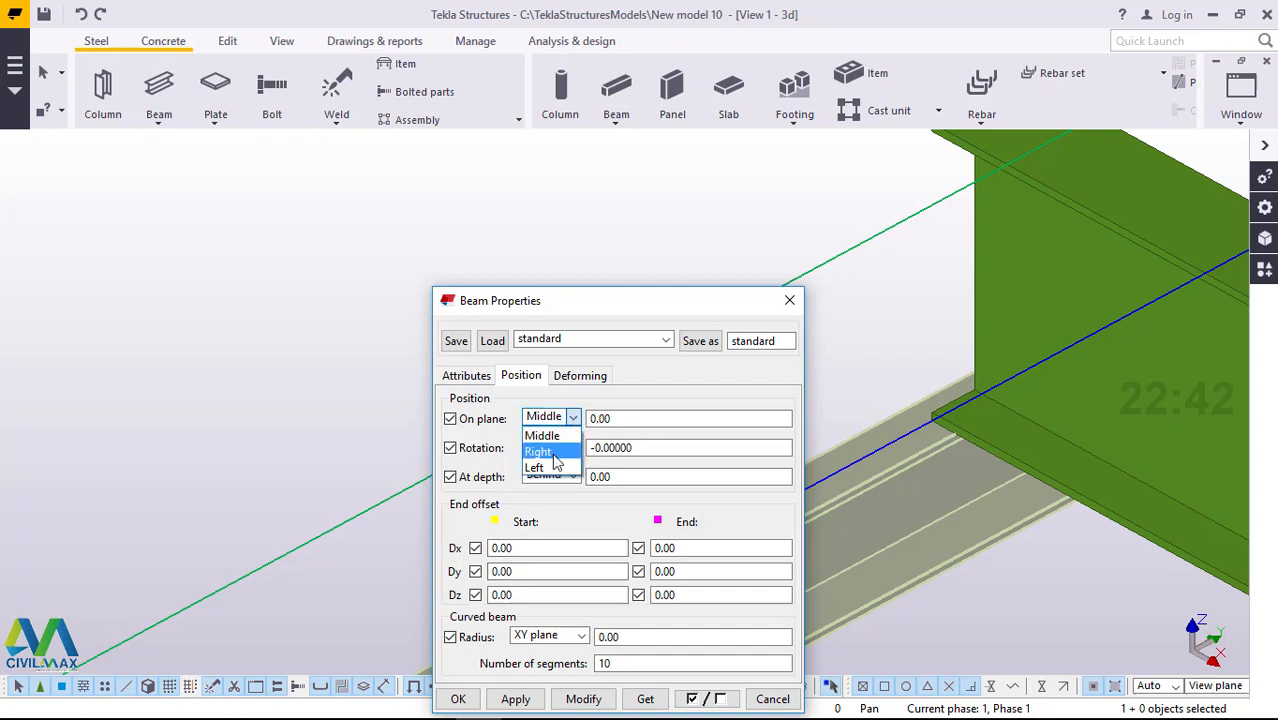
pyautogui.click(553, 454)
pyautogui.click(583, 700)
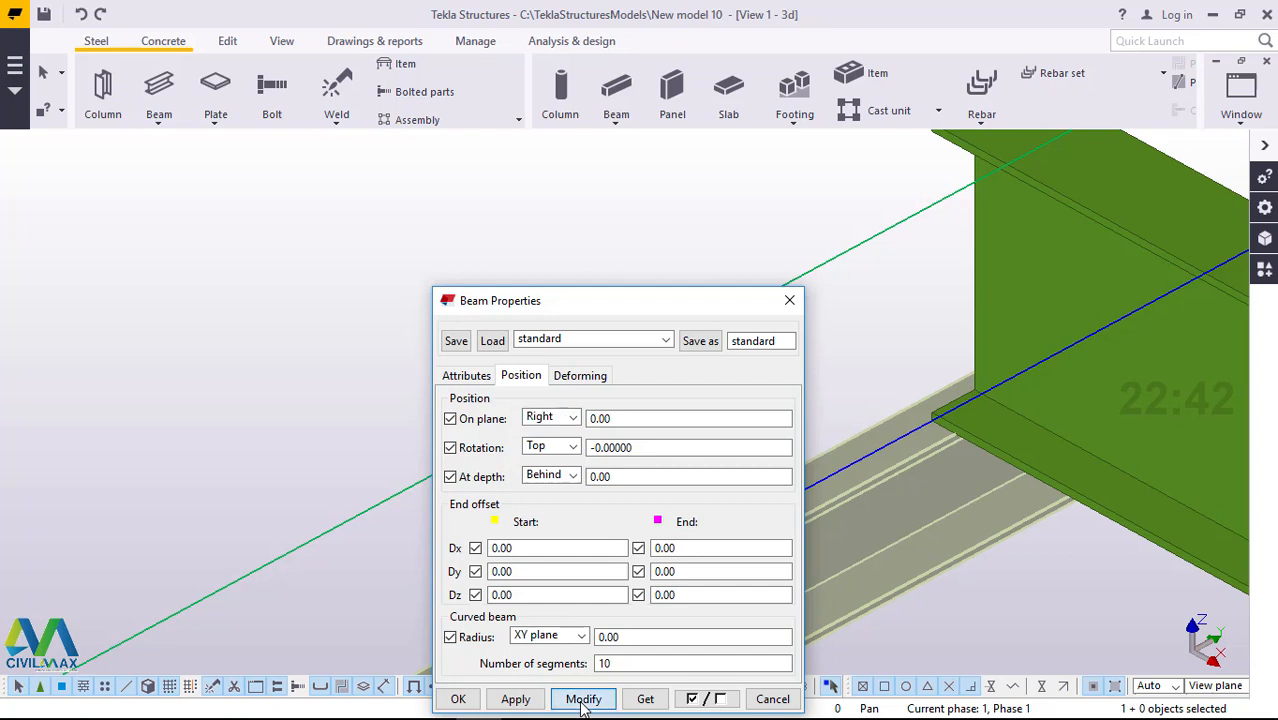
pyautogui.click(515, 700)
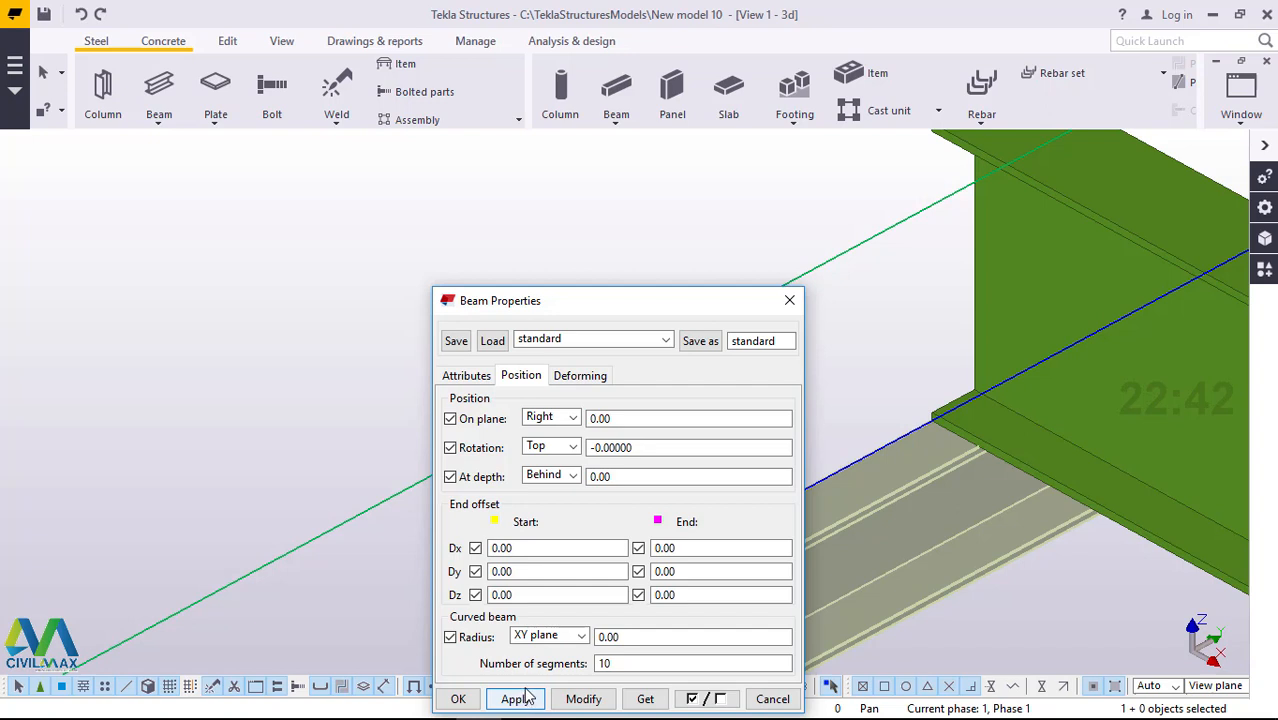
# - Try the Back rotation on the channel beam
pyautogui.click(573, 447)
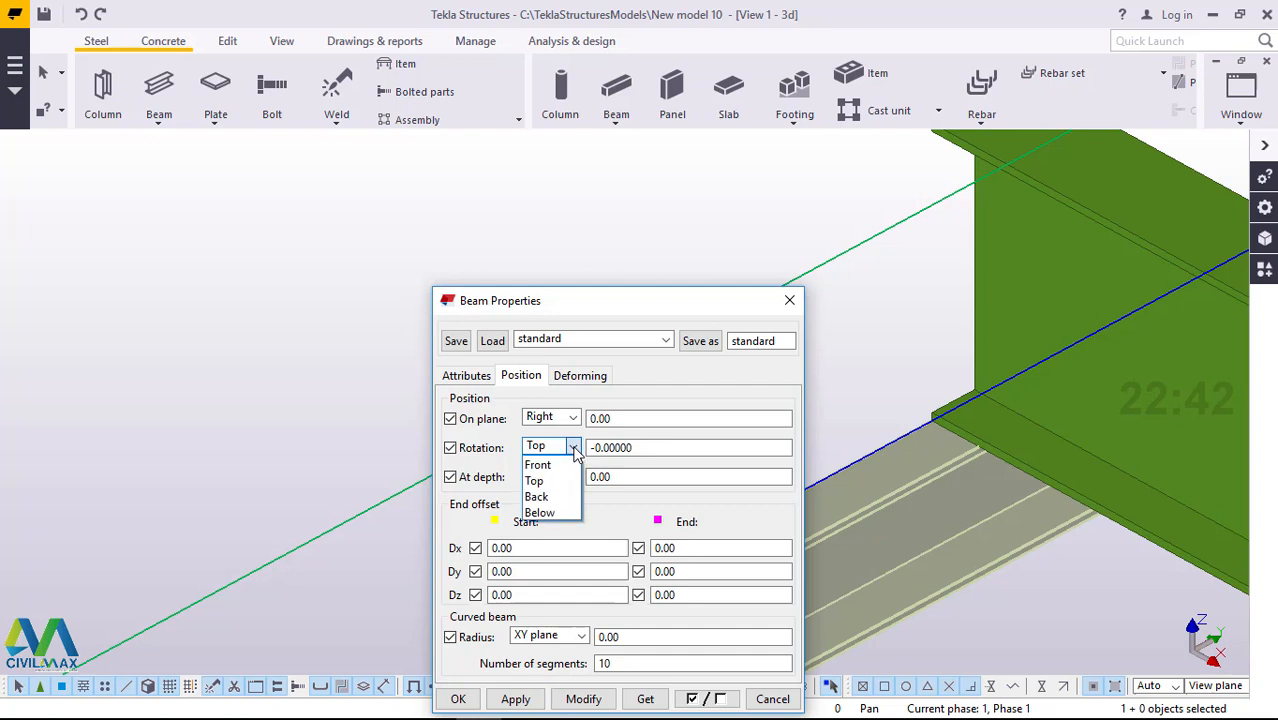
pyautogui.click(545, 496)
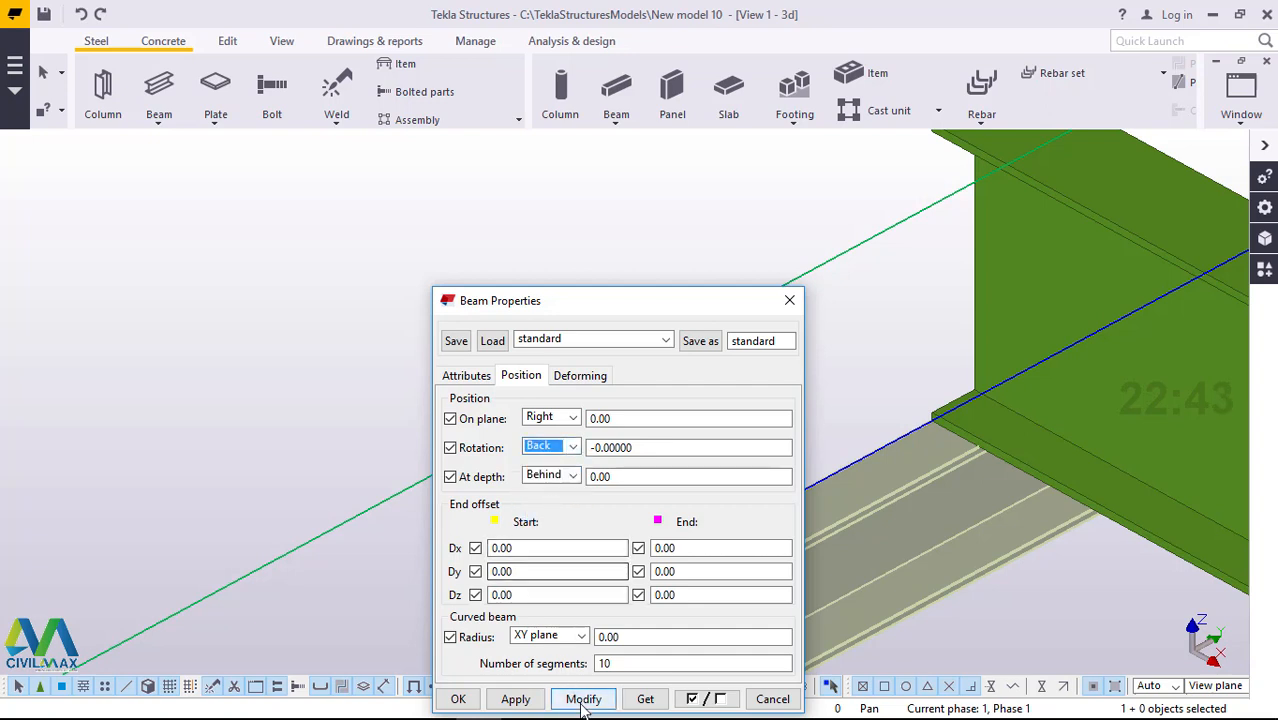
pyautogui.click(583, 700)
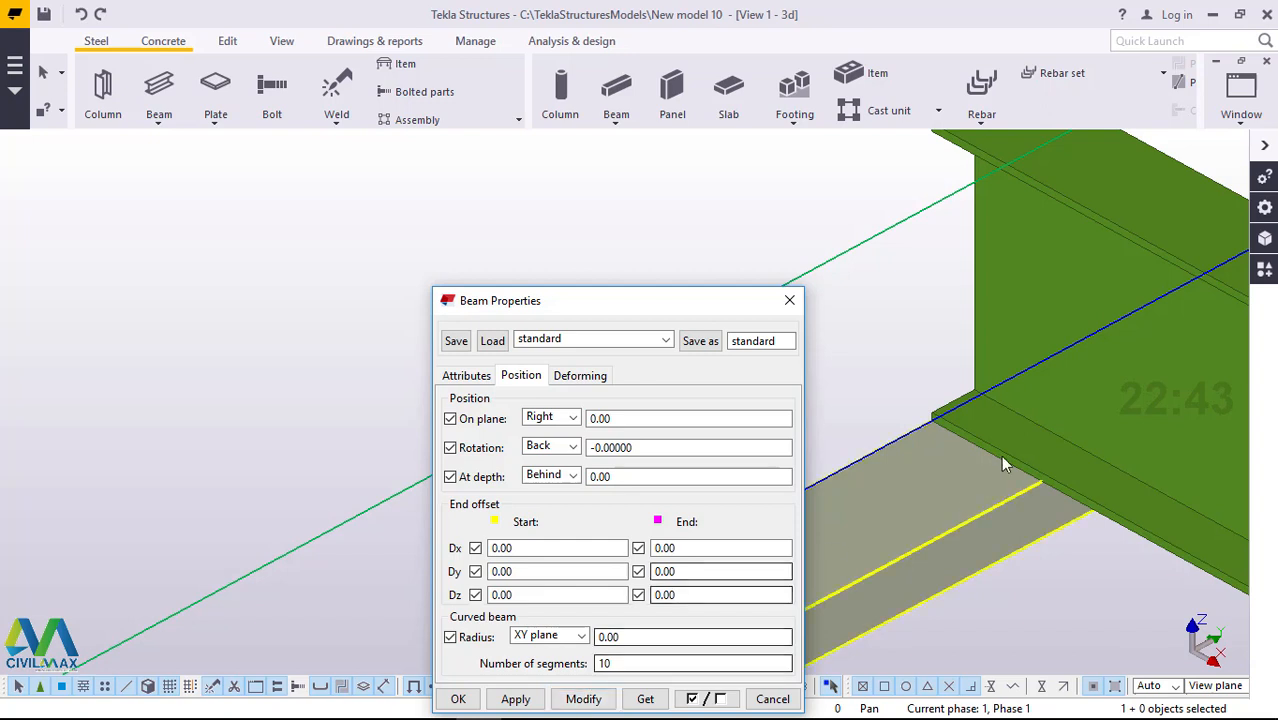
pyautogui.scroll(-5, 1014, 445)
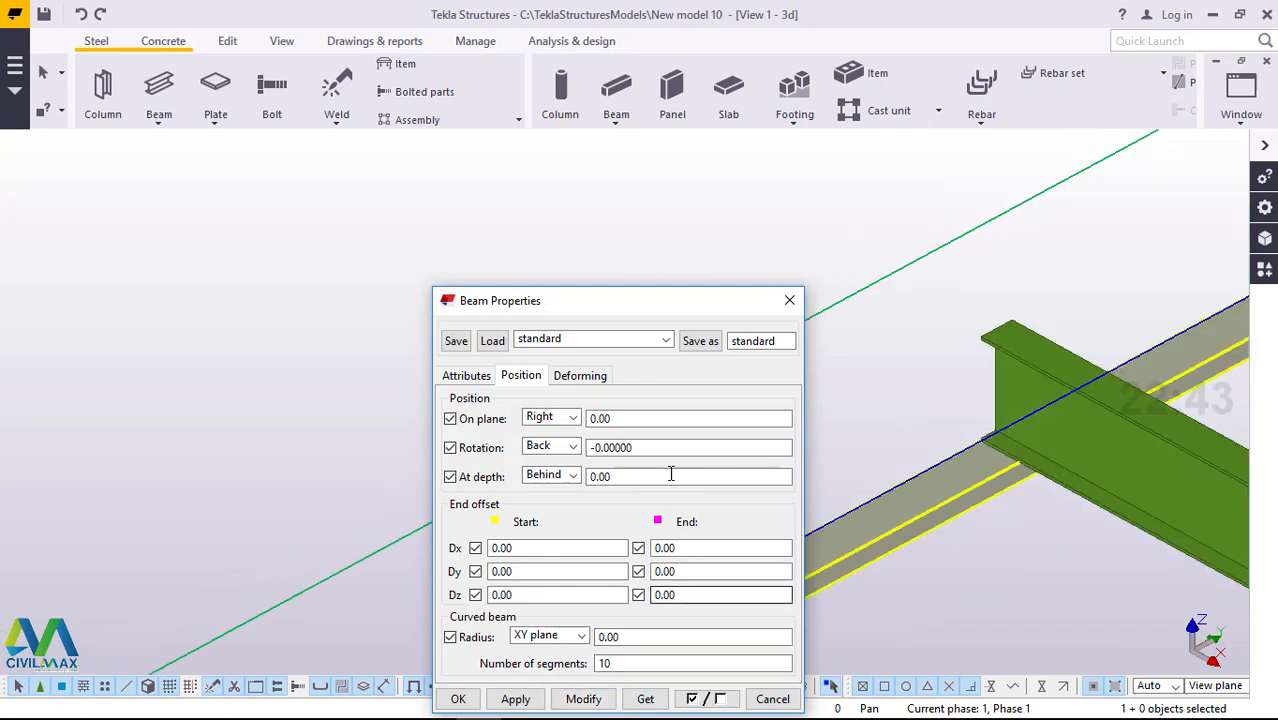
# - Try the Front rotation on the channel beam and check how it sits against the I-beam's lower flange
pyautogui.click(572, 447)
pyautogui.click(540, 465)
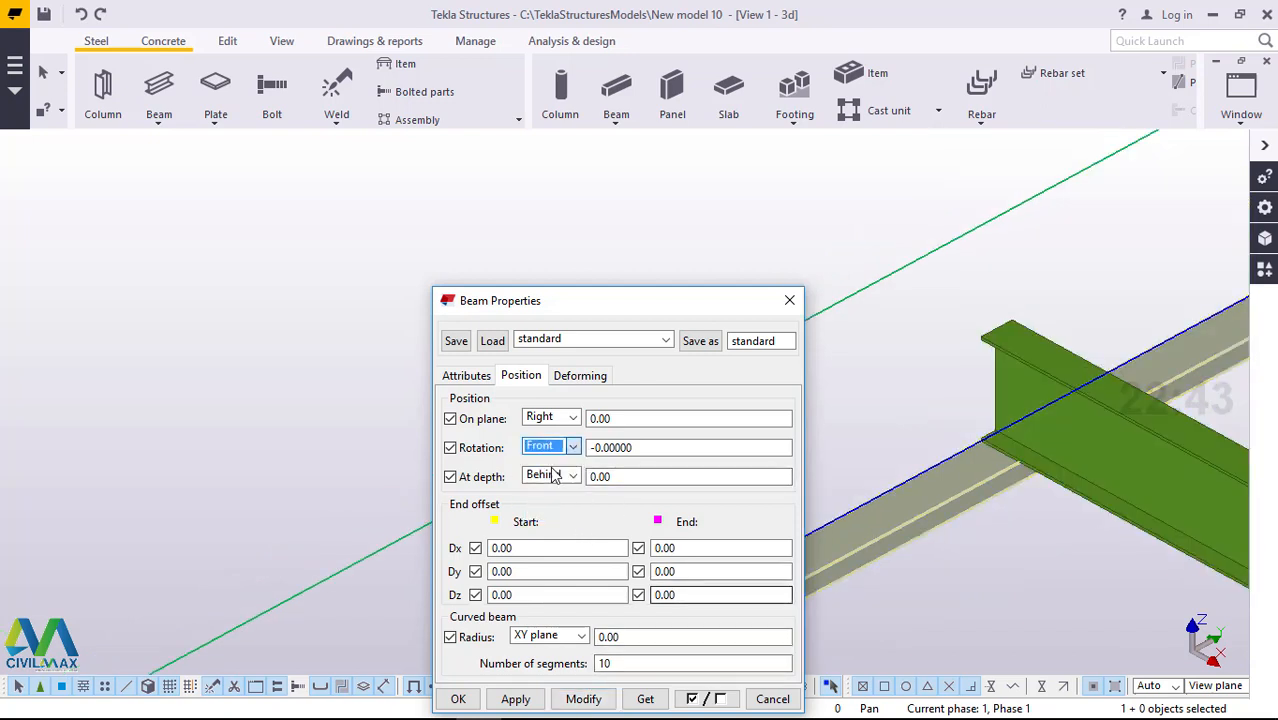
pyautogui.click(583, 699)
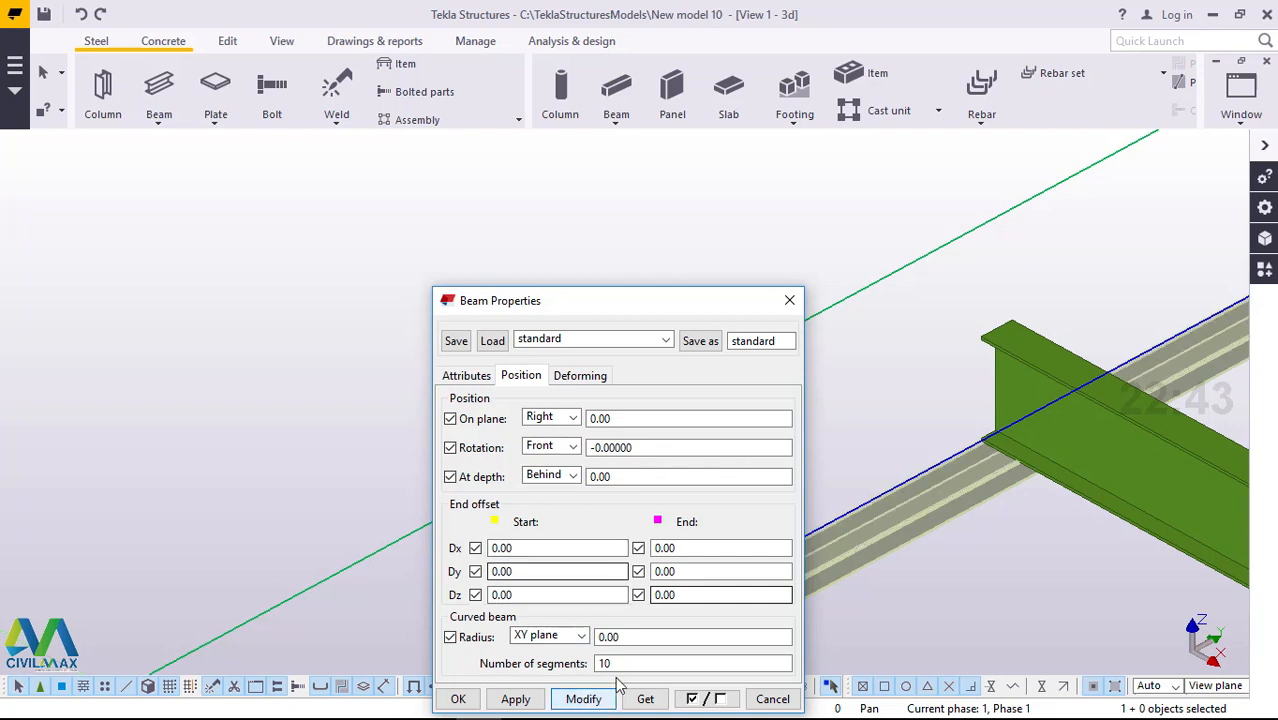
pyautogui.scroll(4, 953, 468)
pyautogui.scroll(1, 898, 487)
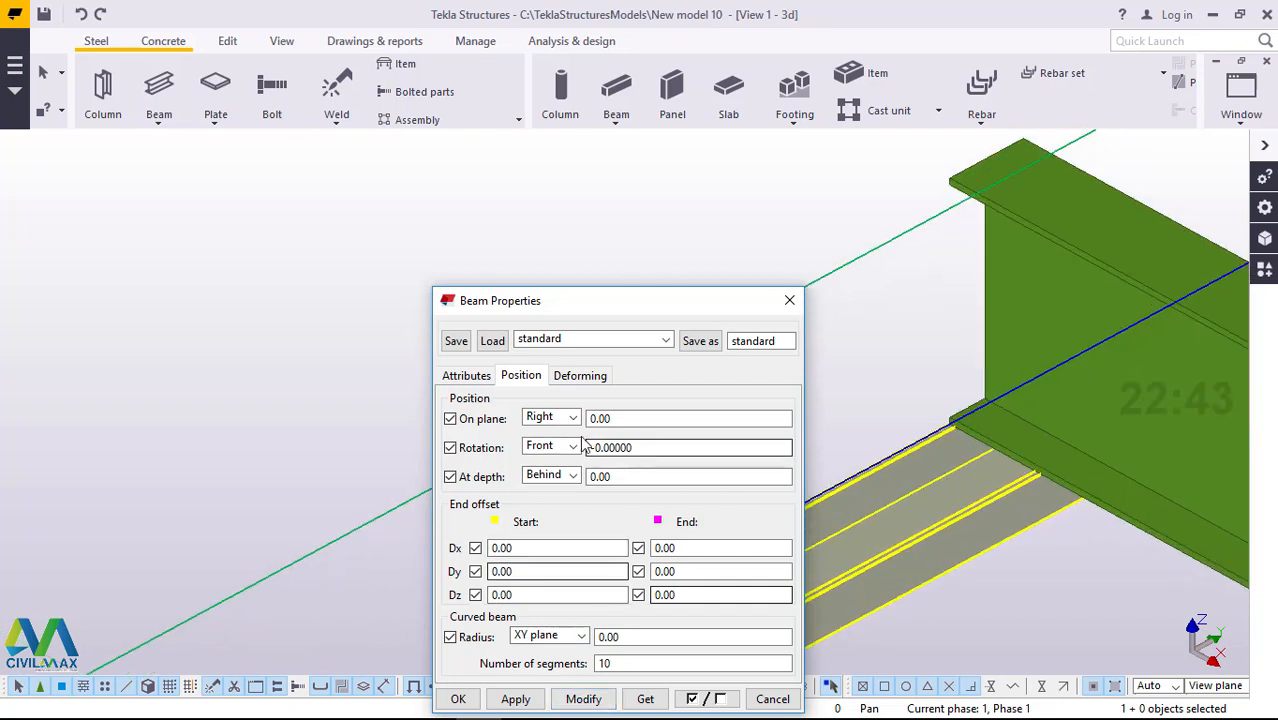
# - Change the channel beam's rotation to Top
pyautogui.click(571, 447)
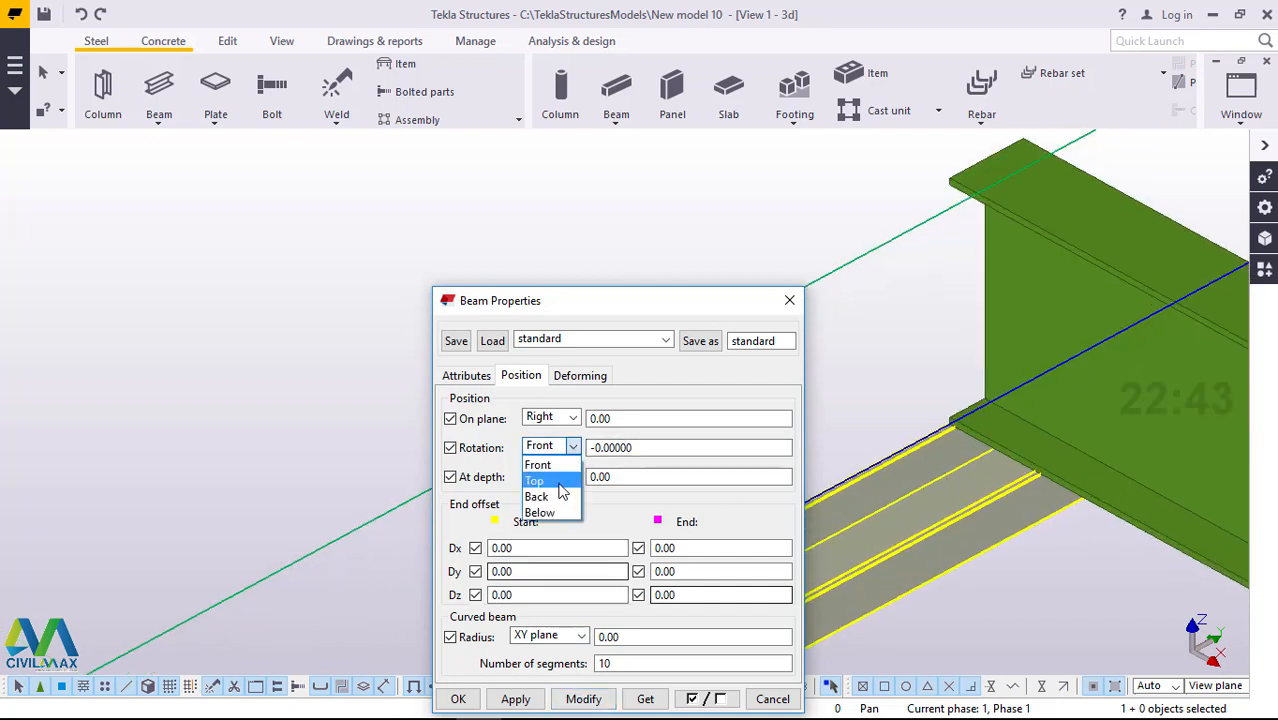
pyautogui.click(558, 482)
pyautogui.click(583, 699)
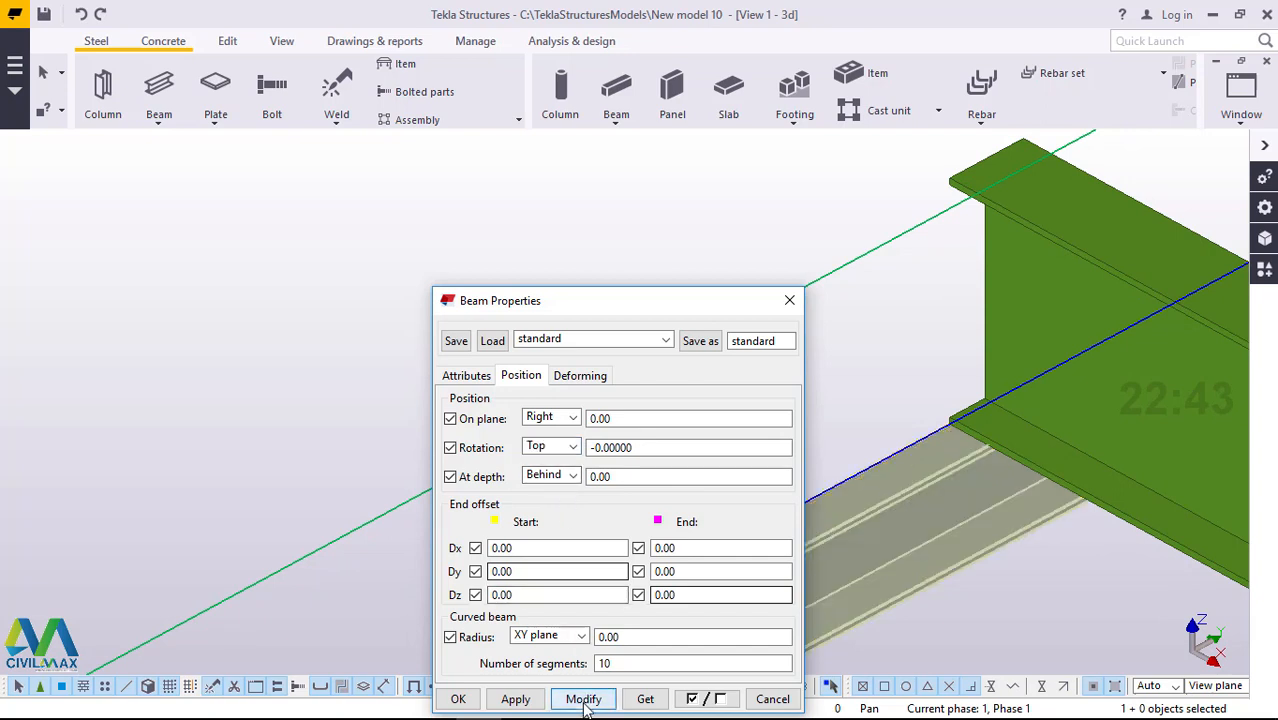
# - Set the channel beam's rotation to Back and close its properties
pyautogui.click(573, 447)
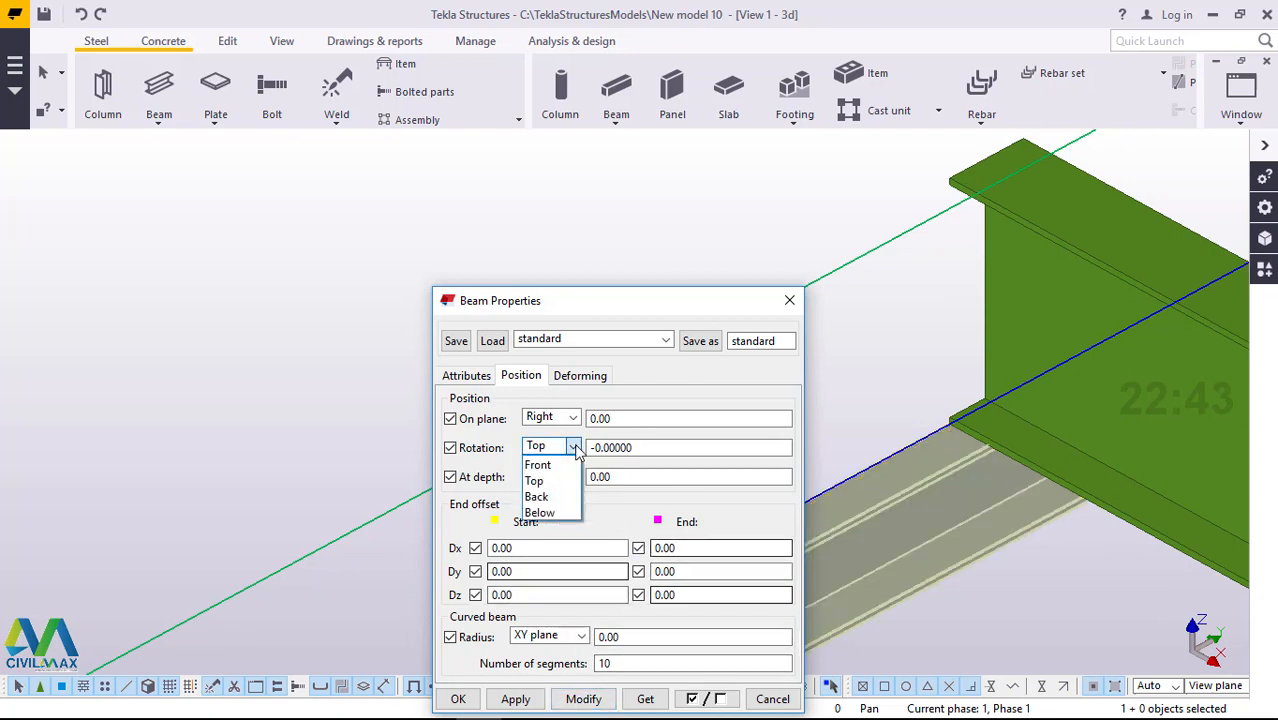
pyautogui.click(558, 497)
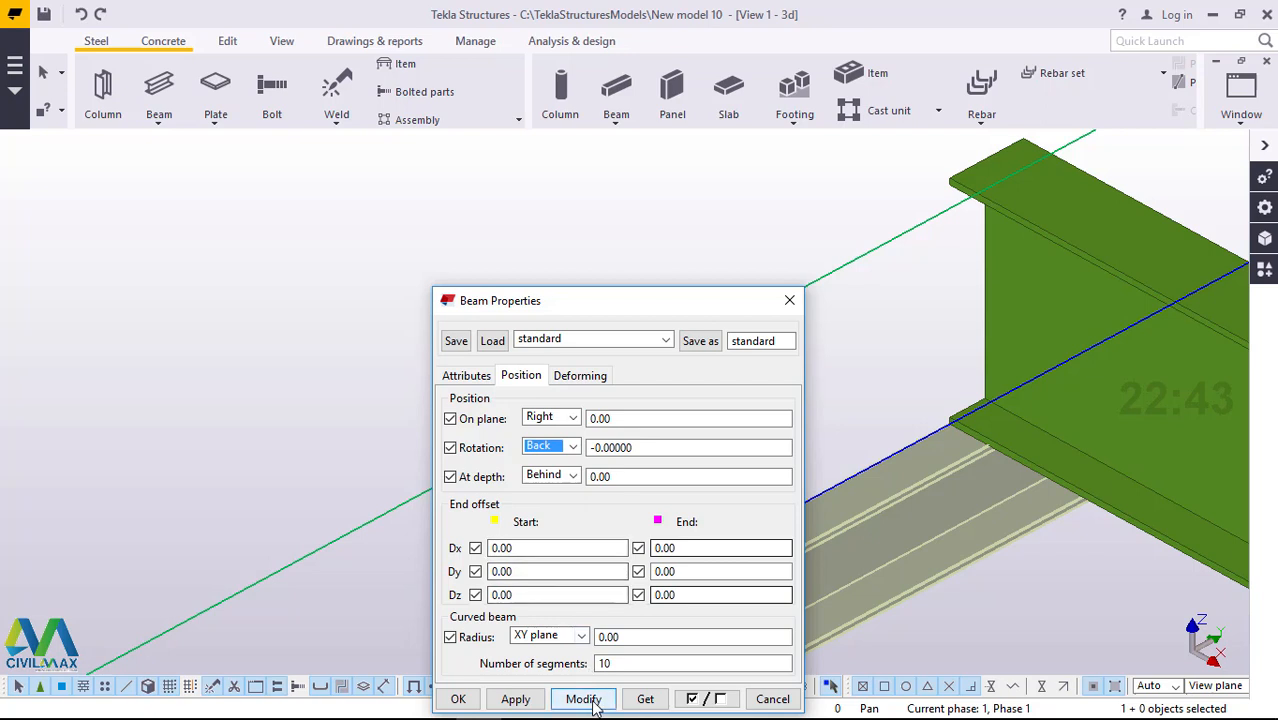
pyautogui.click(590, 701)
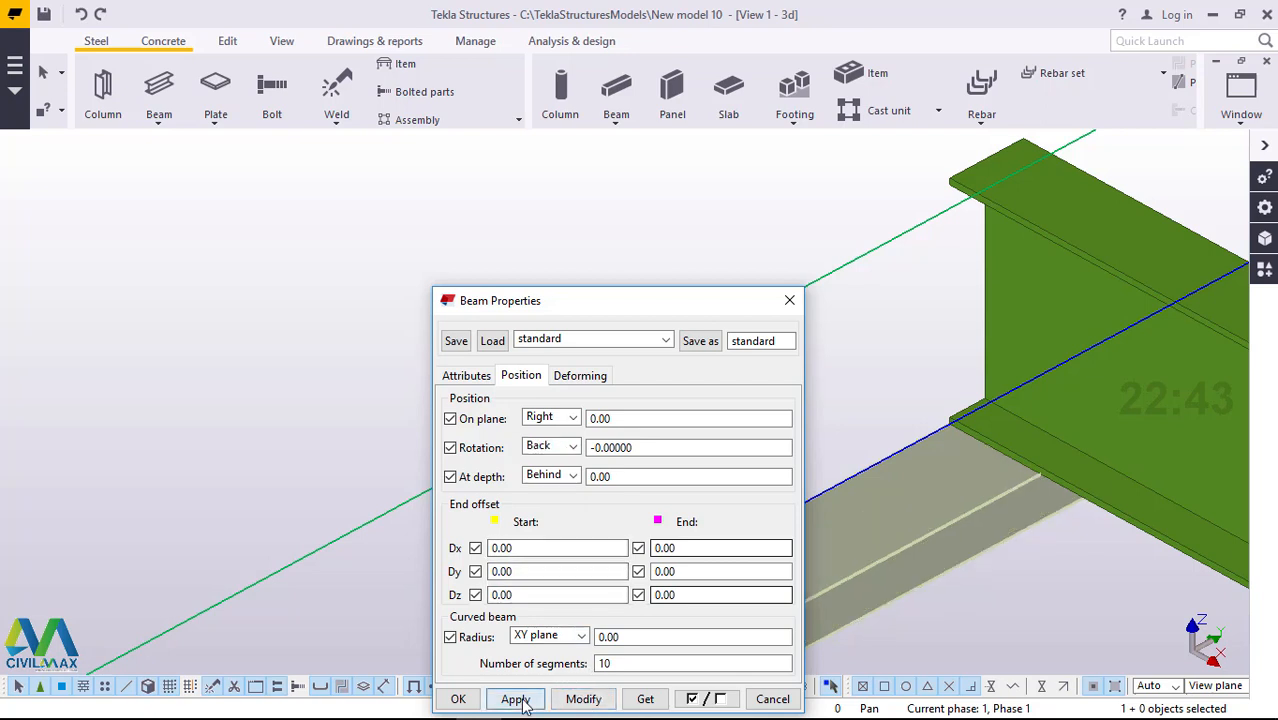
pyautogui.click(458, 699)
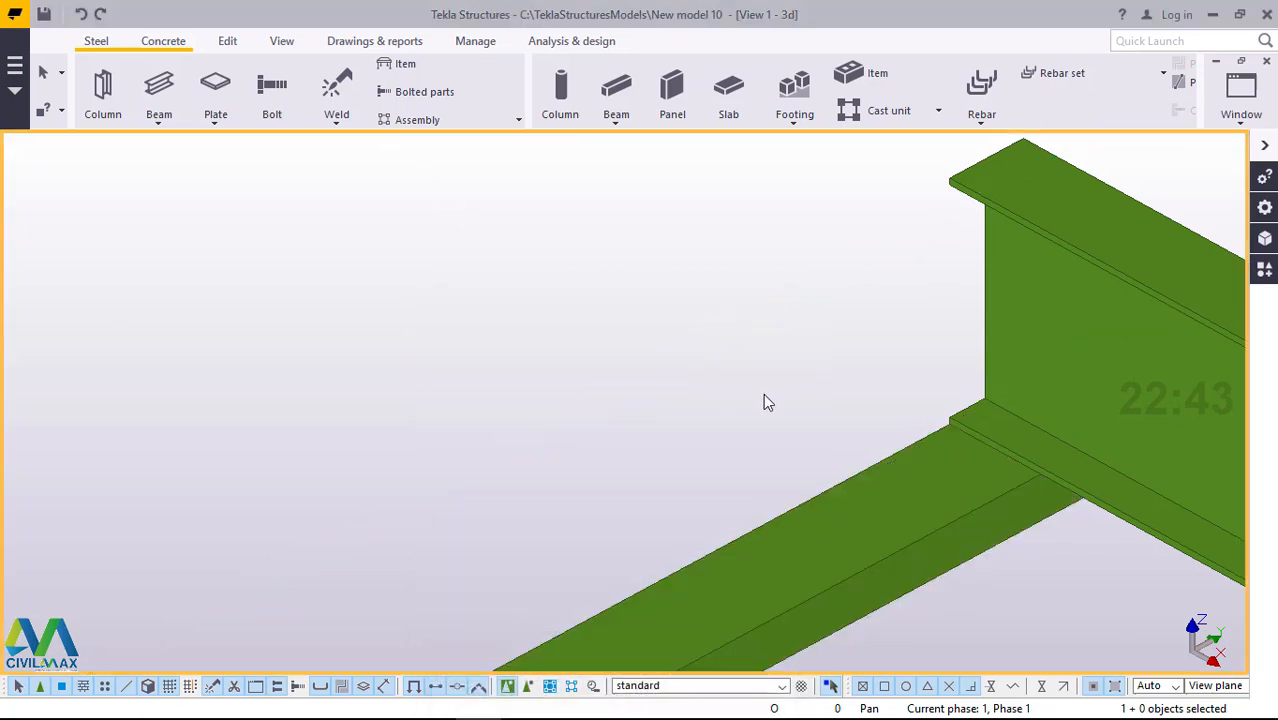
# - Reopen the channel beam's position properties and modify its rotation to Top
pyautogui.click(279, 41)
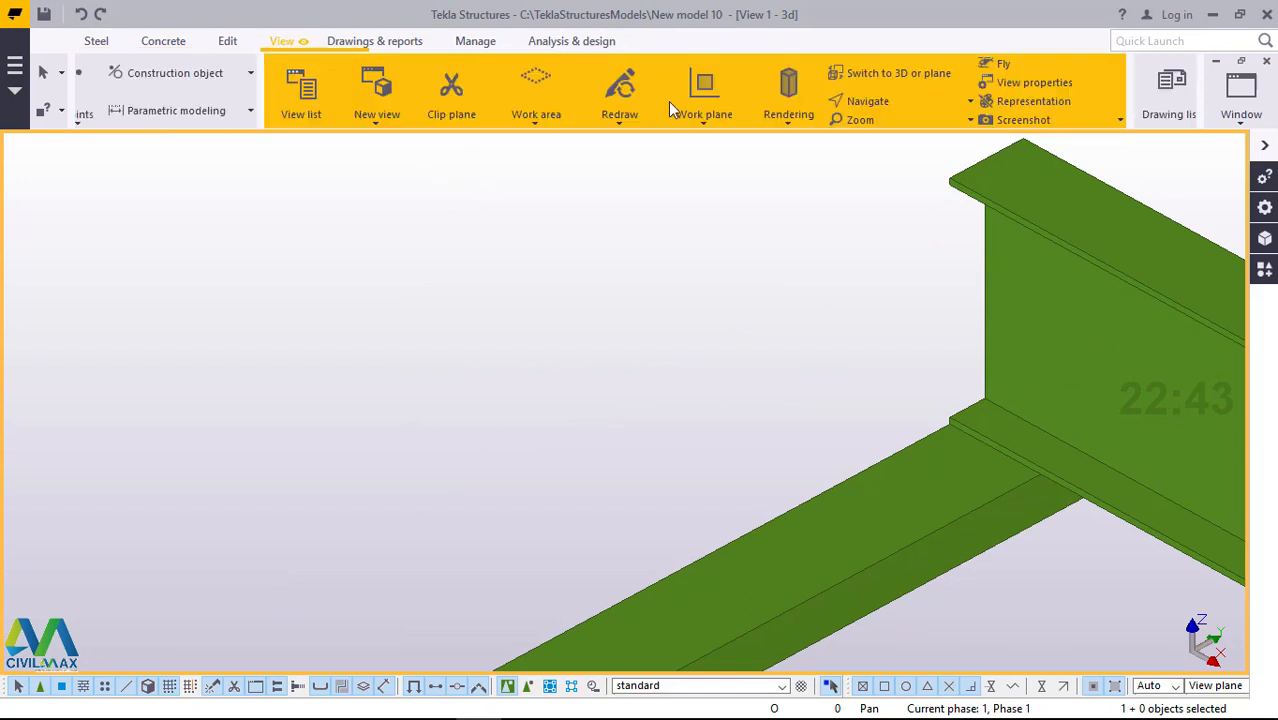
pyautogui.click(711, 100)
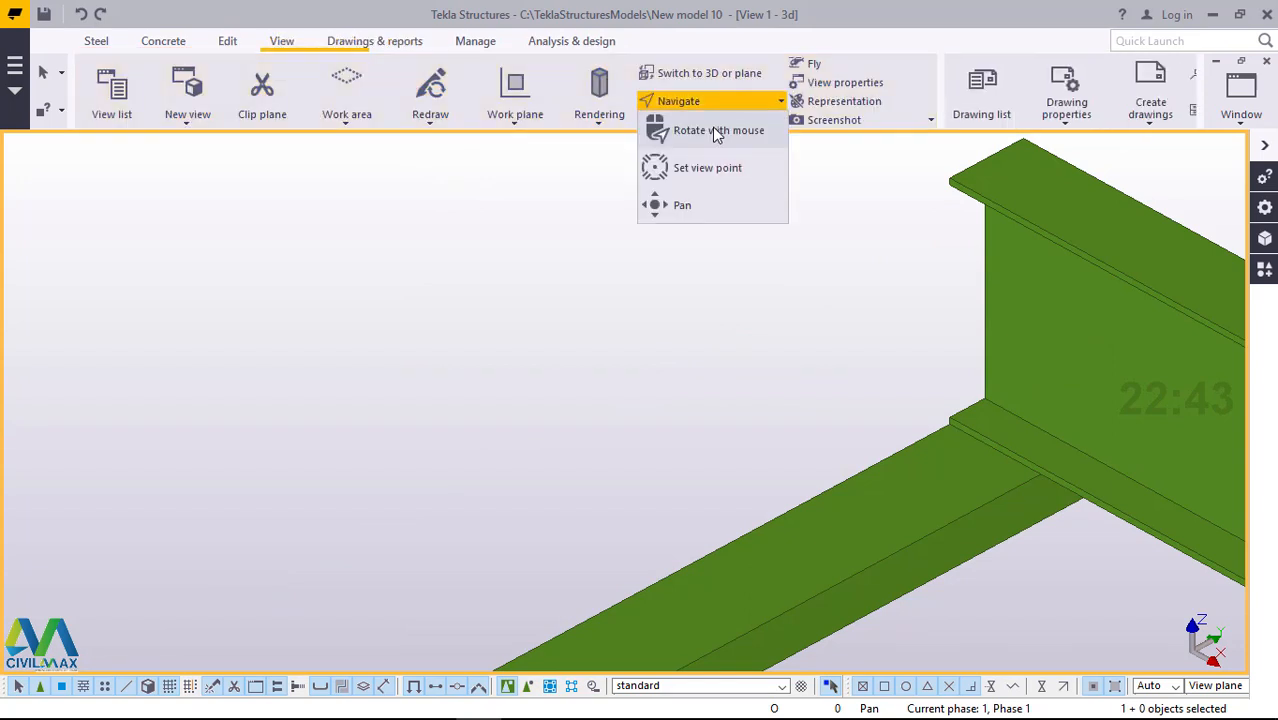
pyautogui.click(714, 130)
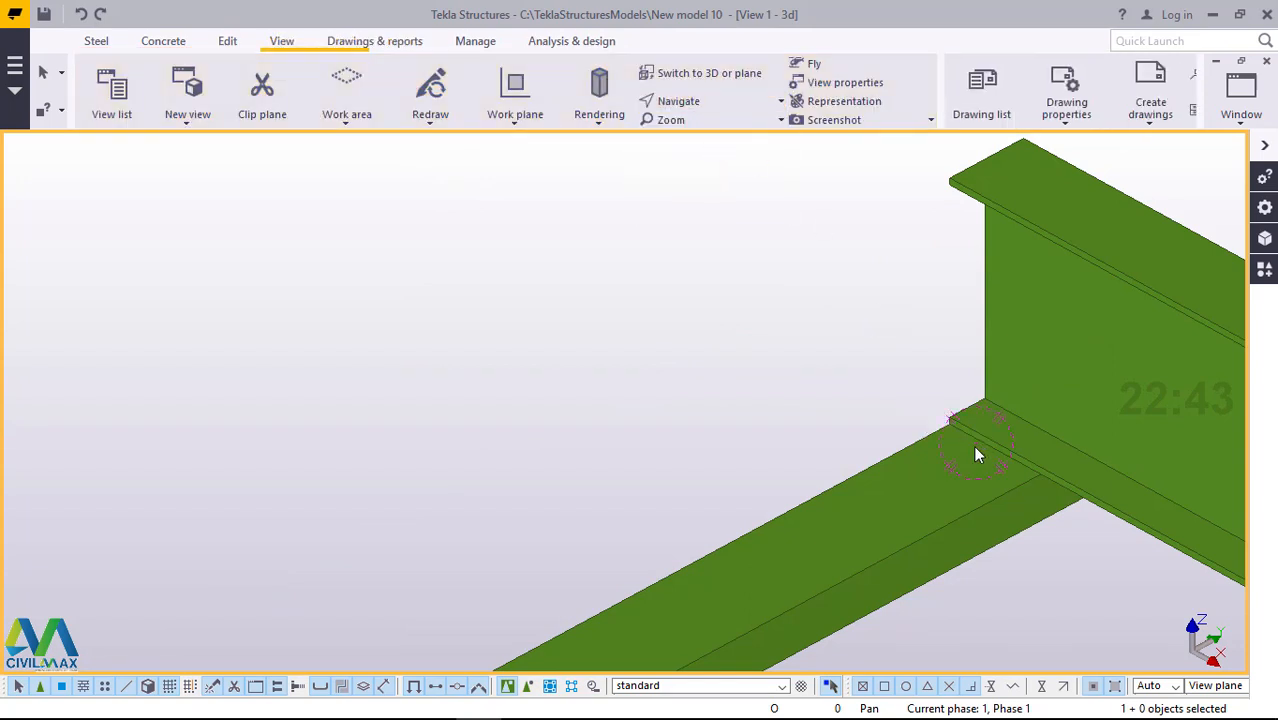
pyautogui.moveTo(1143, 448); pyautogui.dragTo(845, 288)
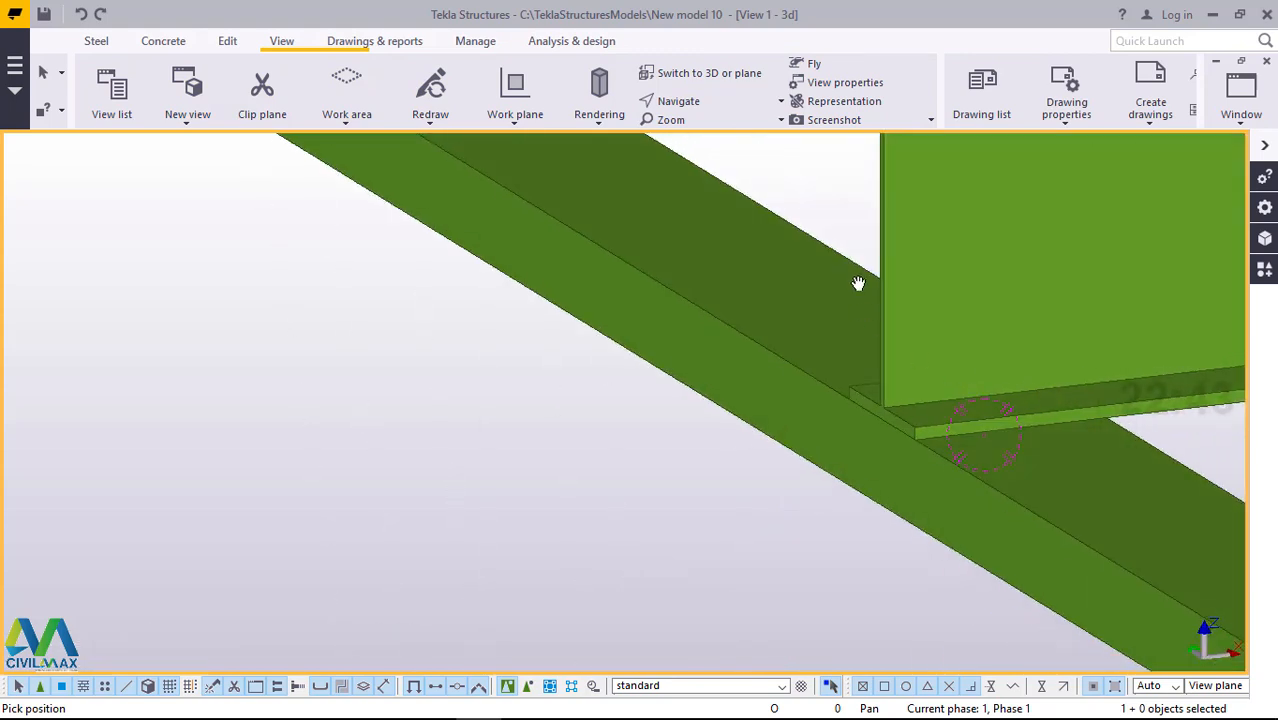
pyautogui.rightClick(858, 283)
pyautogui.click(866, 286)
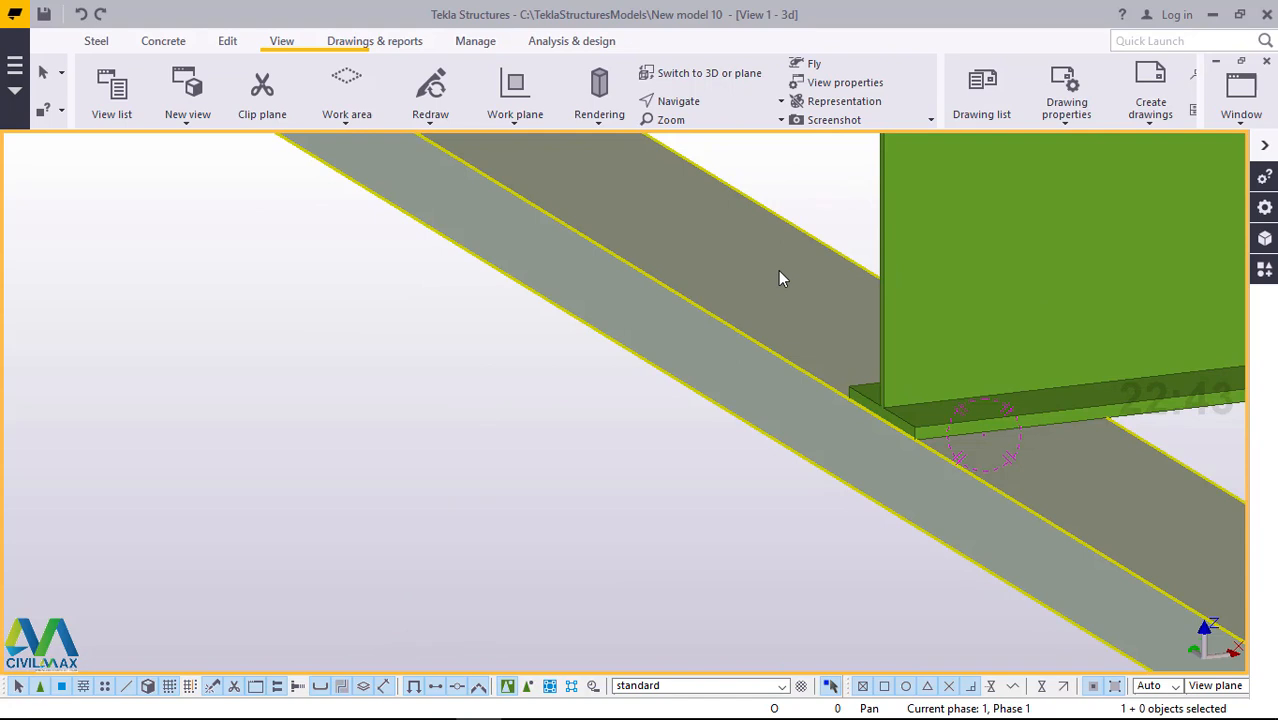
pyautogui.doubleClick(778, 271)
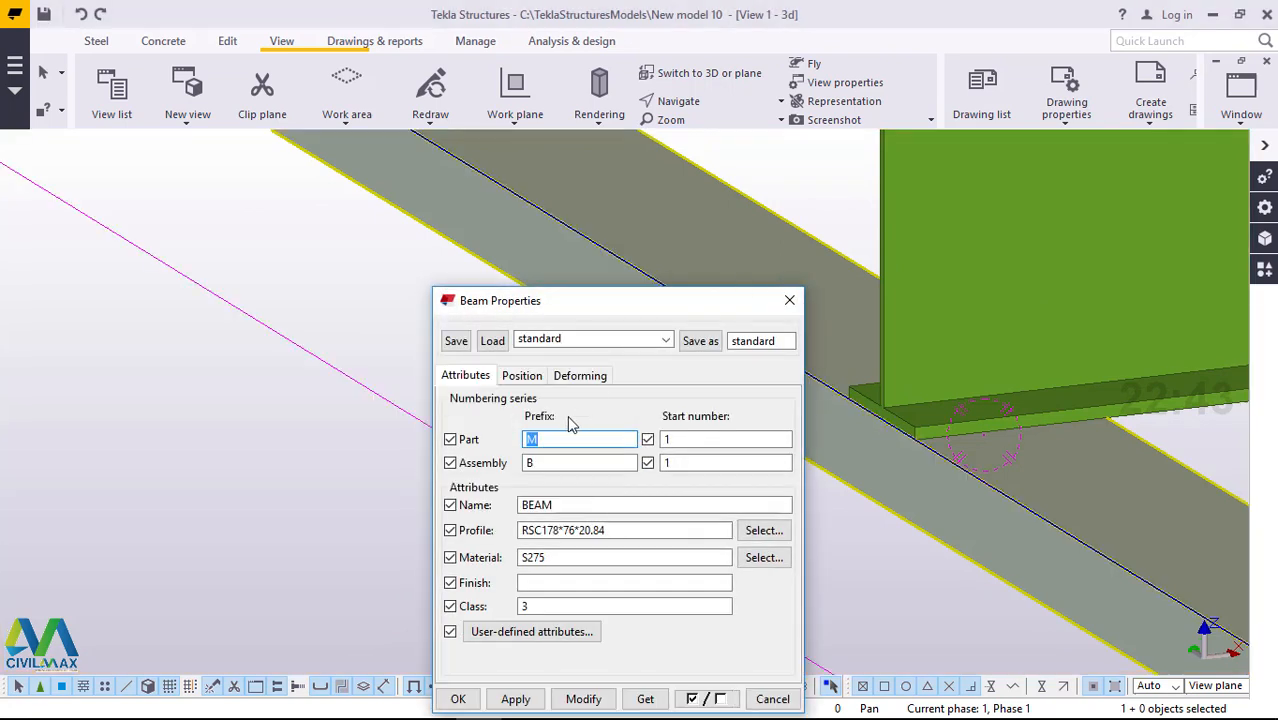
pyautogui.click(524, 378)
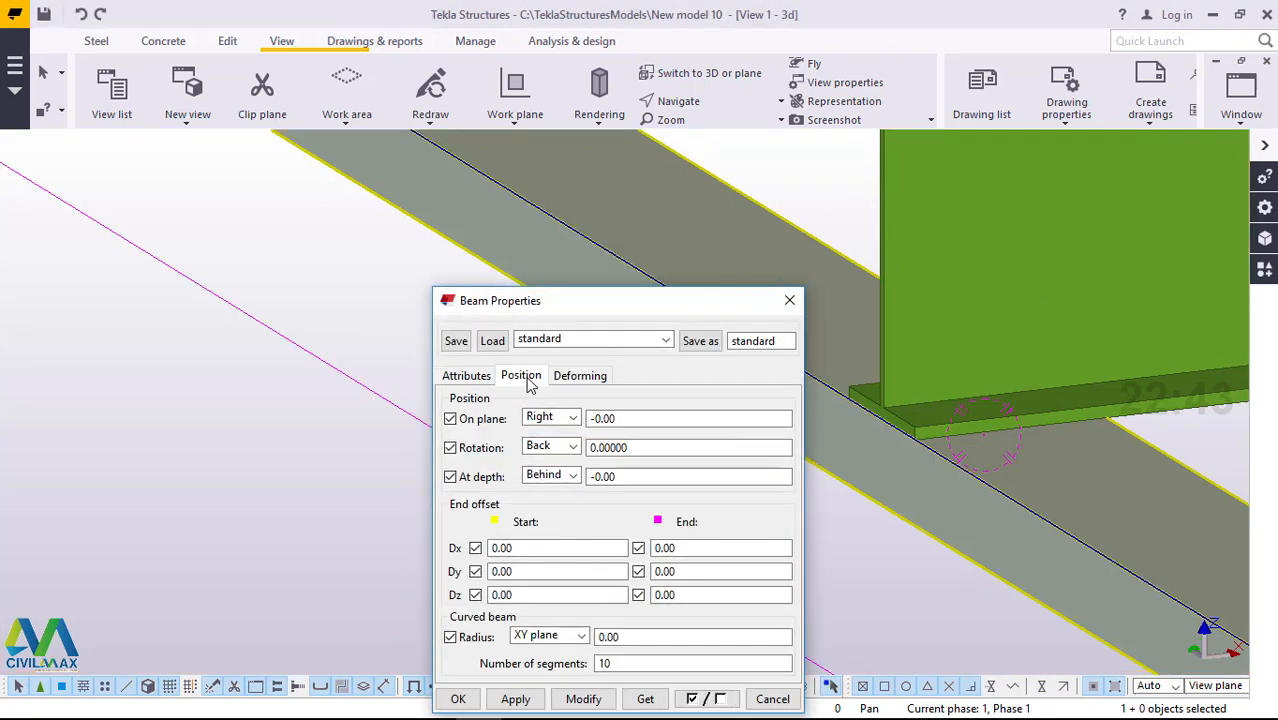
pyautogui.click(574, 449)
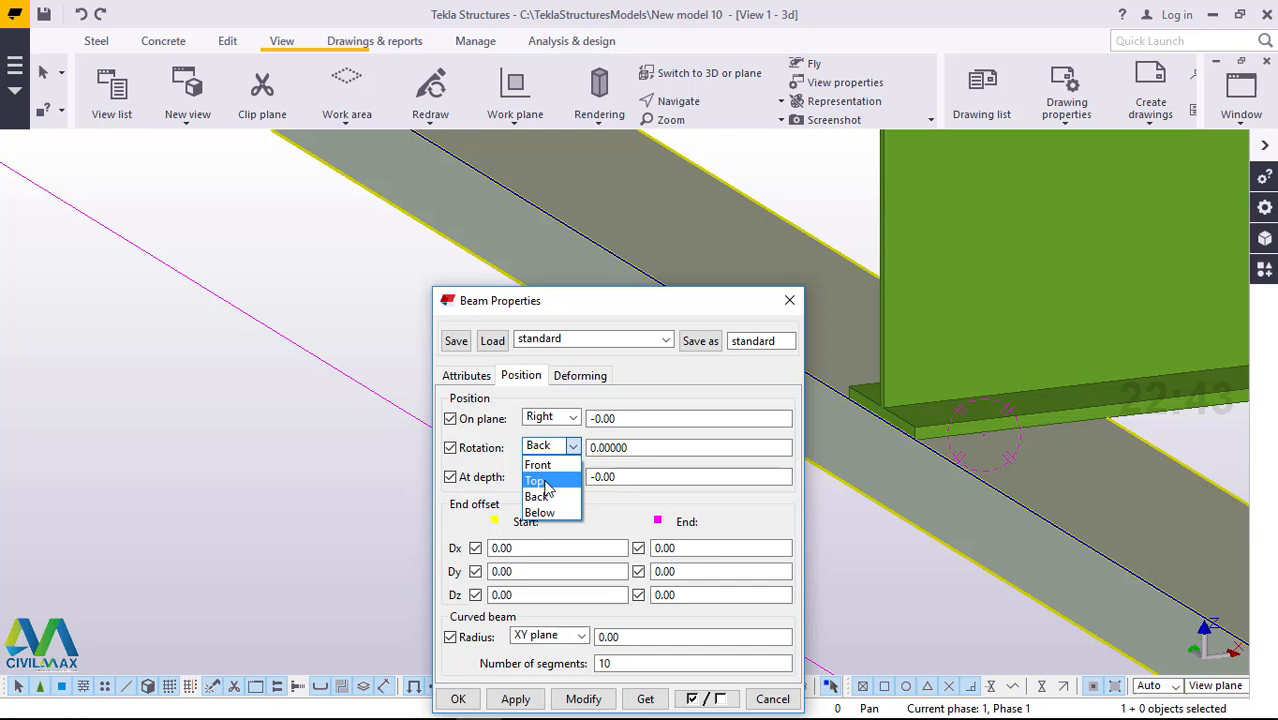
pyautogui.click(540, 481)
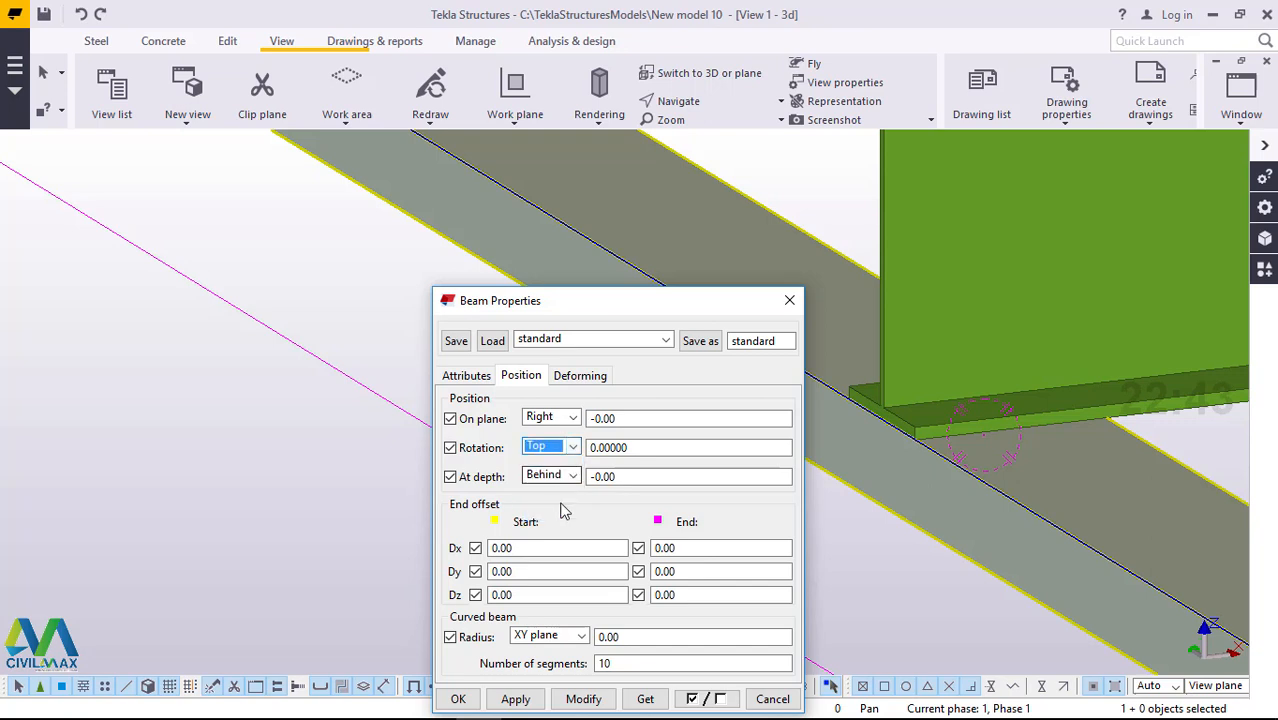
pyautogui.click(583, 699)
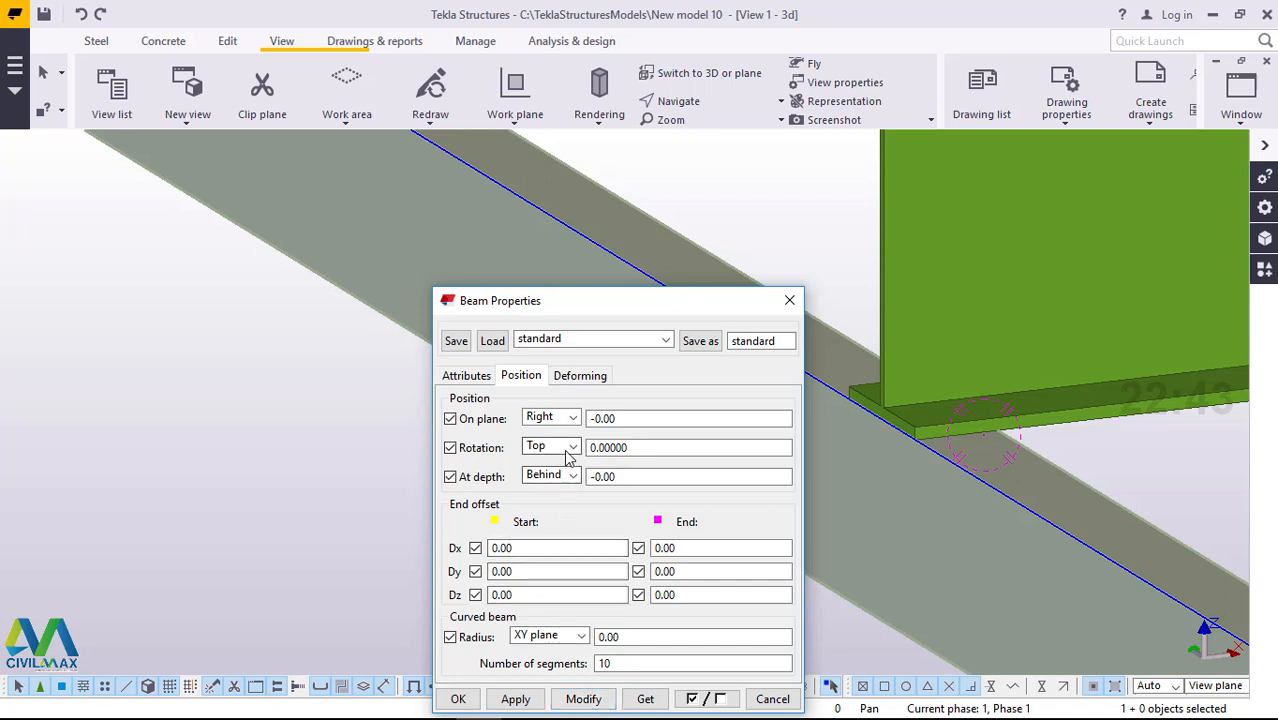
# - Try the Back rotation on the channel beam under the I-beam
pyautogui.click(568, 455)
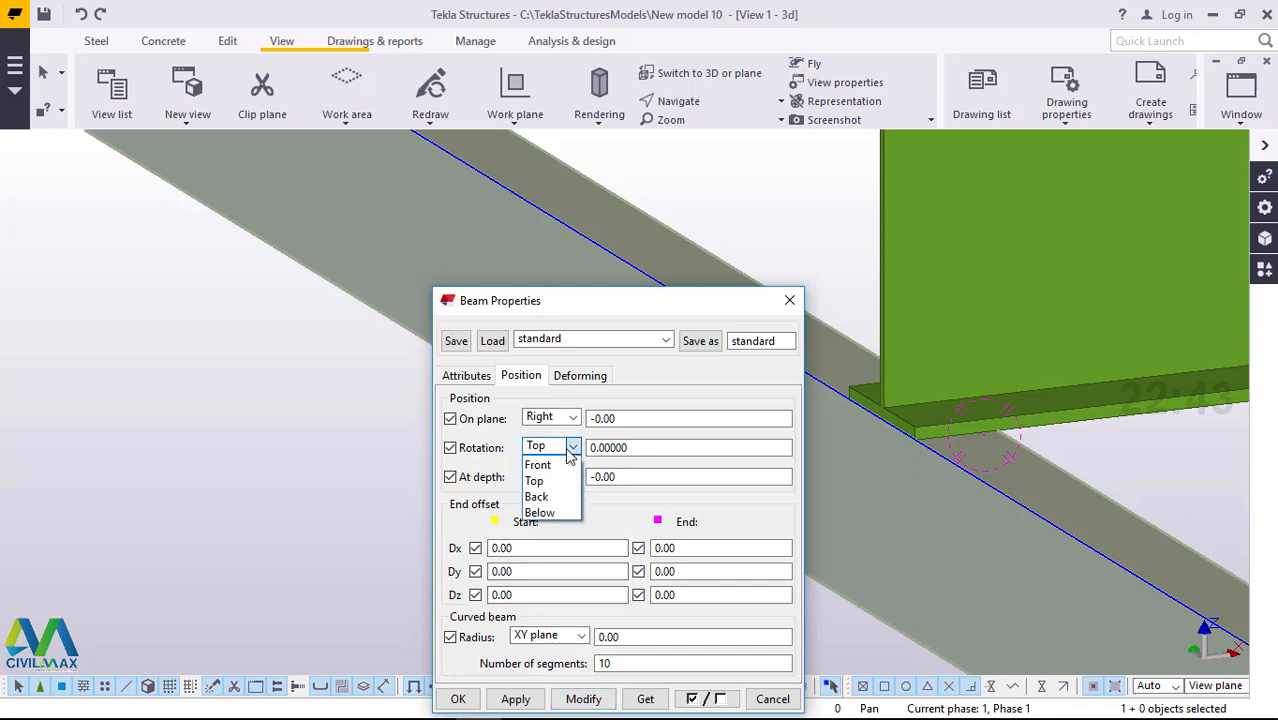
pyautogui.click(549, 505)
pyautogui.click(583, 699)
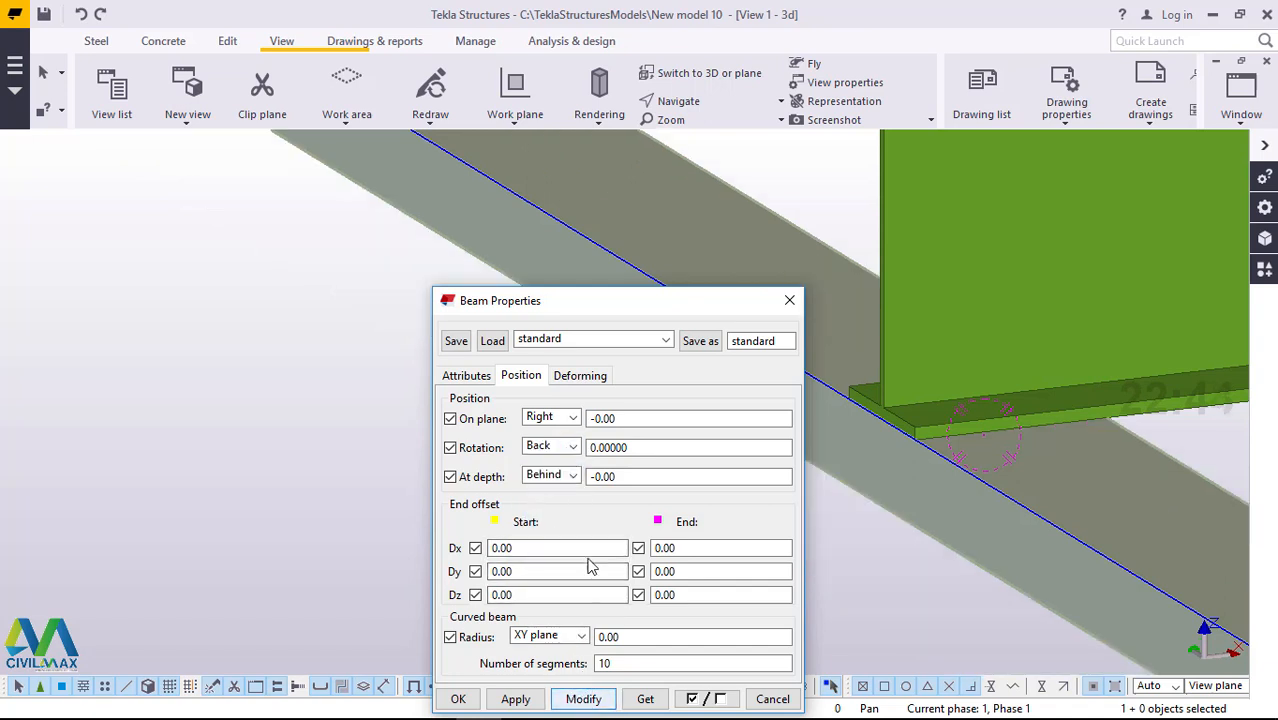
# - Modify the channel beam's rotation to Below and close its properties
pyautogui.click(568, 447)
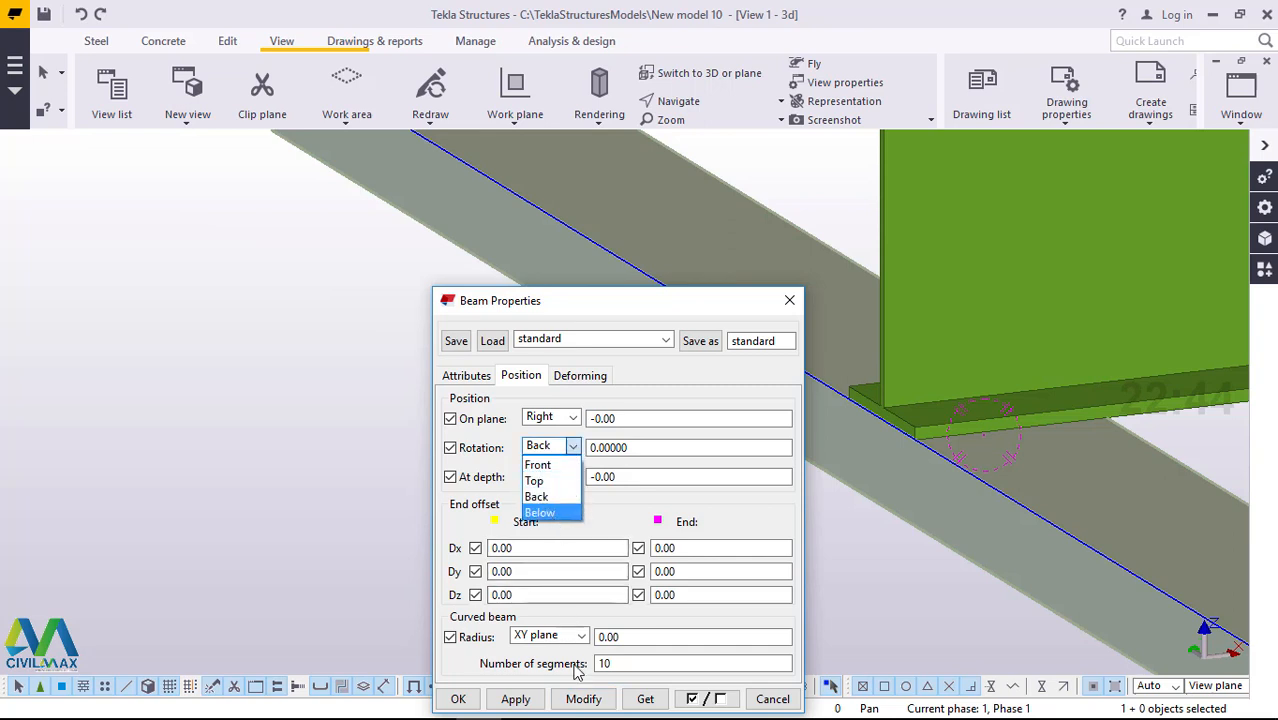
pyautogui.click(555, 512)
pyautogui.click(585, 701)
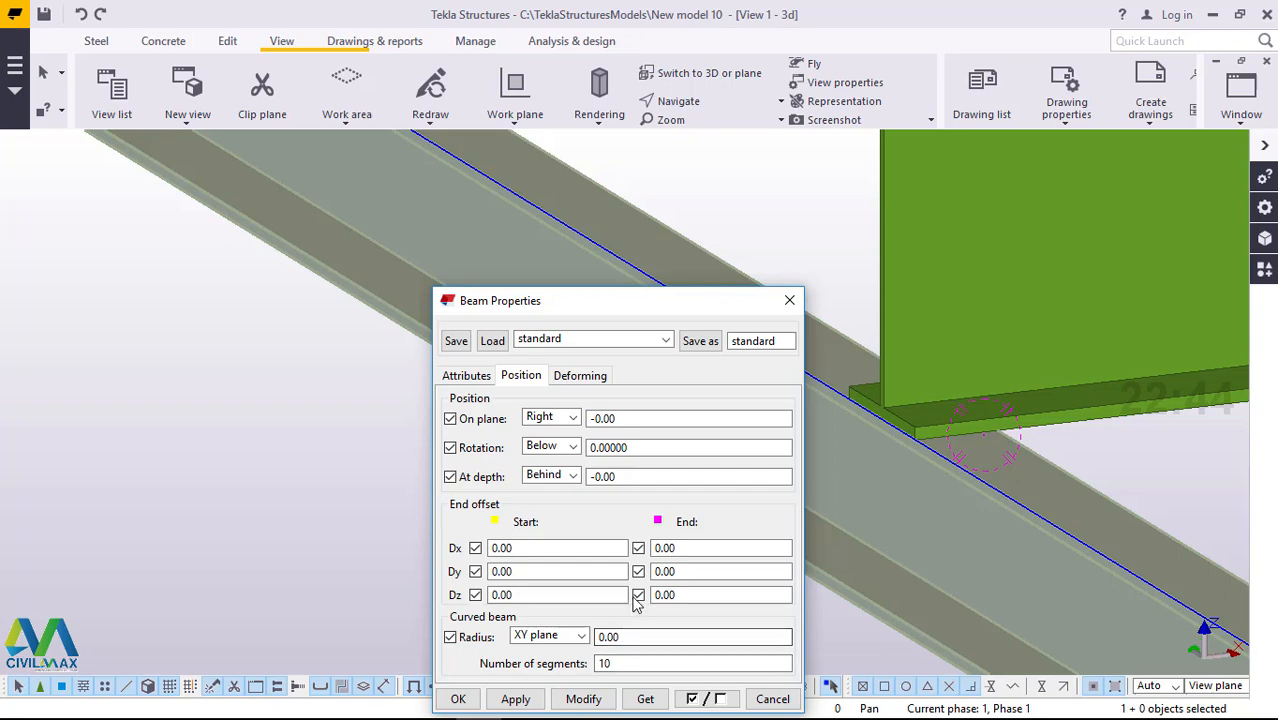
pyautogui.click(458, 699)
# - Examine from the opposite side how the channel beam runs beneath the ends of both I-beams
pyautogui.click(778, 222)
pyautogui.scroll(-2, 638, 416)
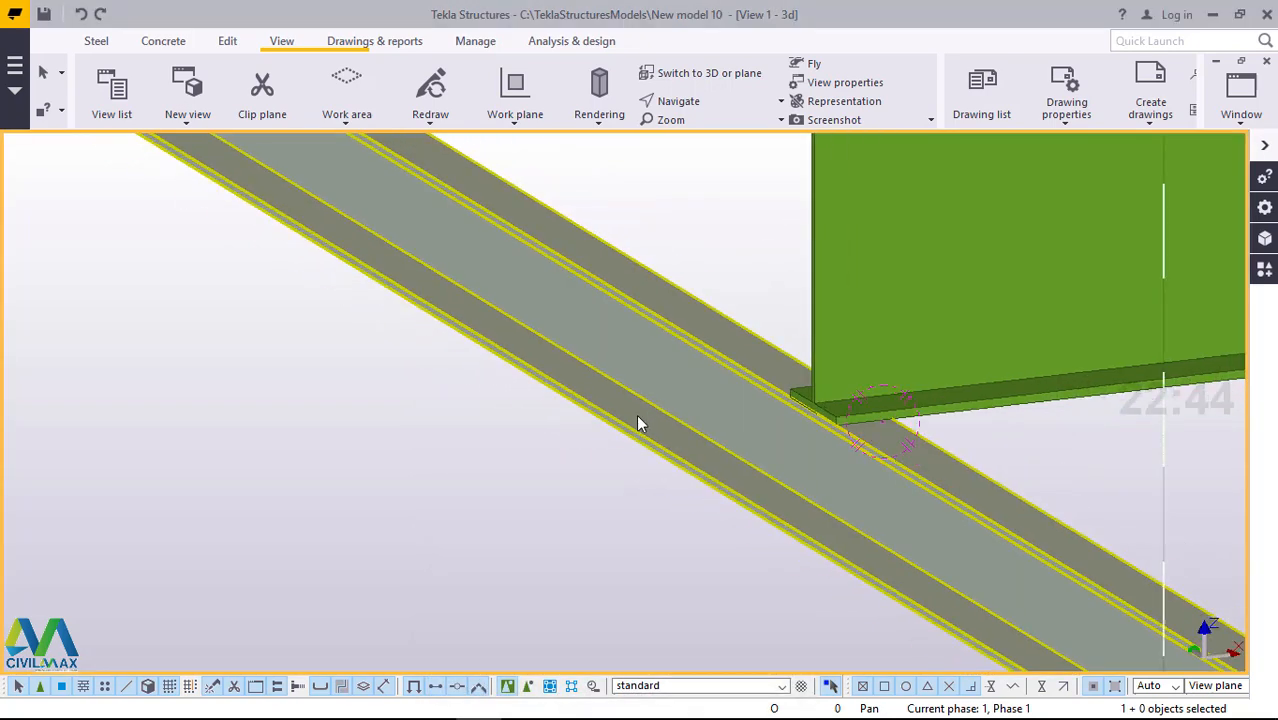
pyautogui.scroll(-3, 648, 468)
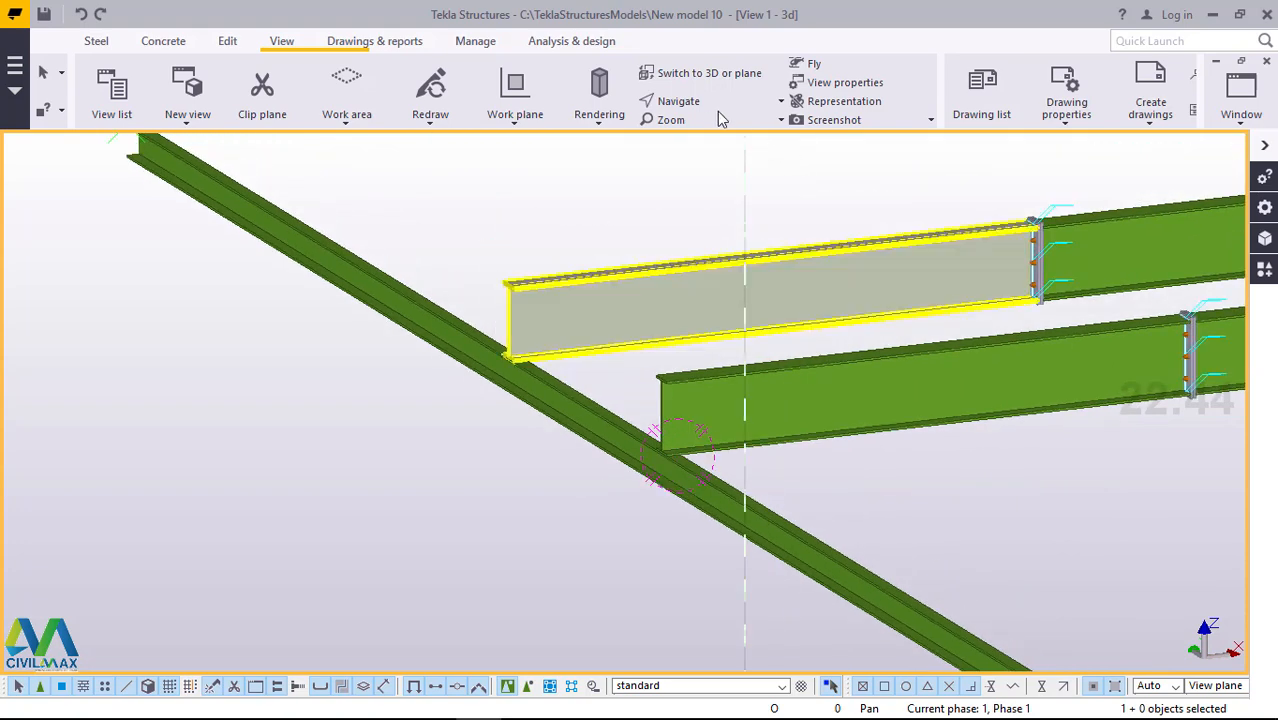
pyautogui.click(698, 103)
pyautogui.click(686, 210)
pyautogui.moveTo(685, 456)
pyautogui.keyDown('ctrl'); pyautogui.mouseDown(button='middle')
pyautogui.moveTo(618, 468)
pyautogui.moveTo(635, 457)
pyautogui.moveTo(593, 457)
pyautogui.moveTo(662, 454)
pyautogui.moveTo(733, 408)
pyautogui.moveTo(718, 263)
pyautogui.mouseUp(button='middle'); pyautogui.keyUp('ctrl')
pyautogui.scroll(5, 716, 451)
pyautogui.keyDown('ctrl'); pyautogui.moveTo(712, 247); pyautogui.dragTo(670, 485, button='middle'); pyautogui.keyUp('ctrl')
pyautogui.scroll(-2, 694, 471)
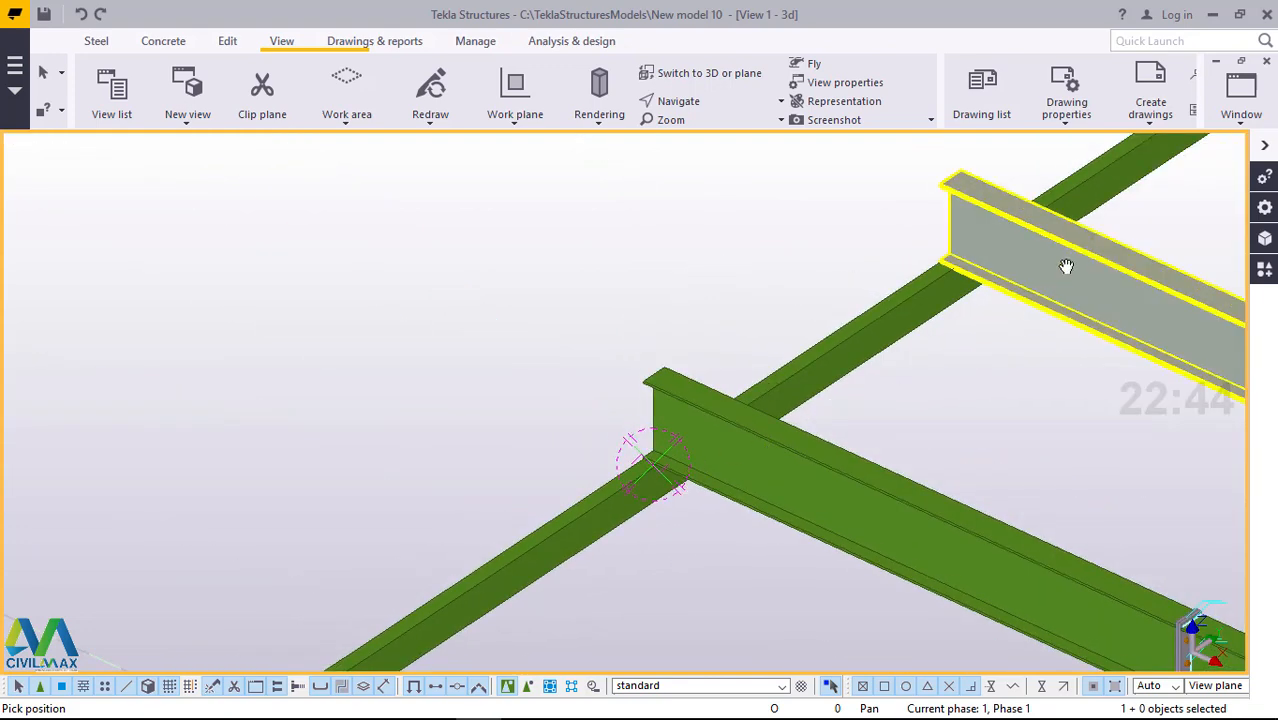
pyautogui.rightClick(900, 402)
pyautogui.click(953, 414)
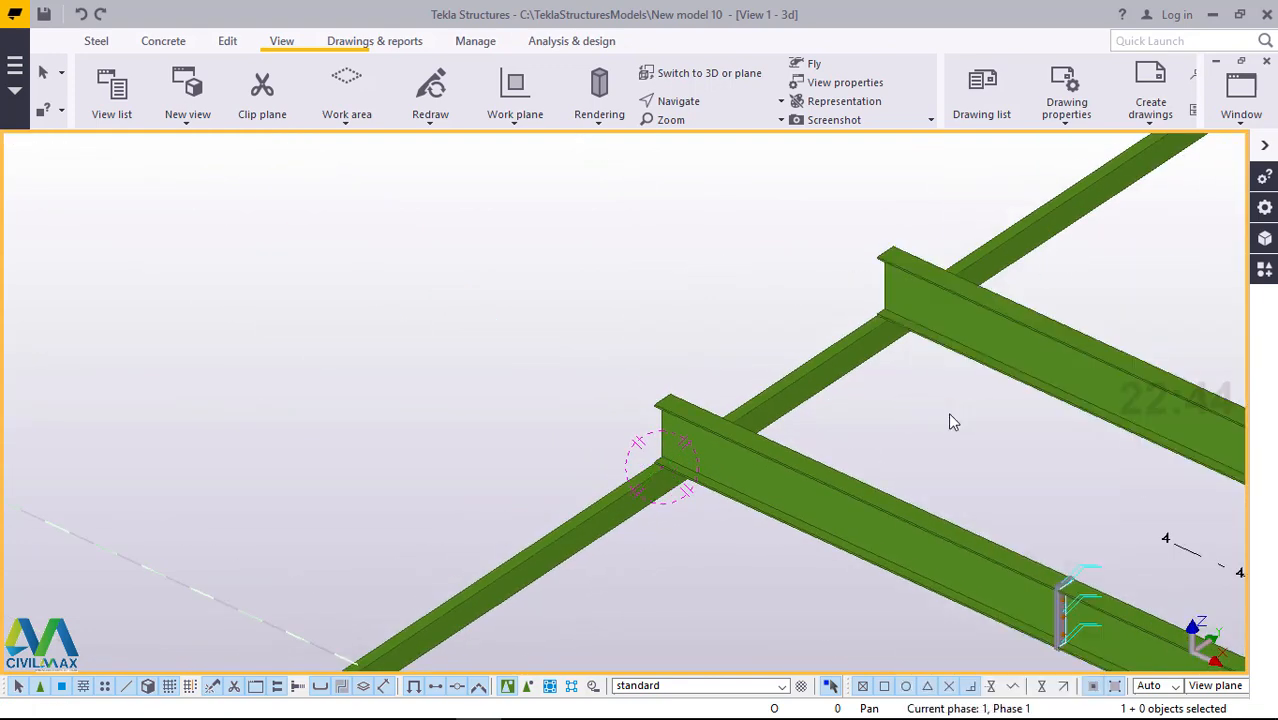
pyautogui.doubleClick(950, 422)
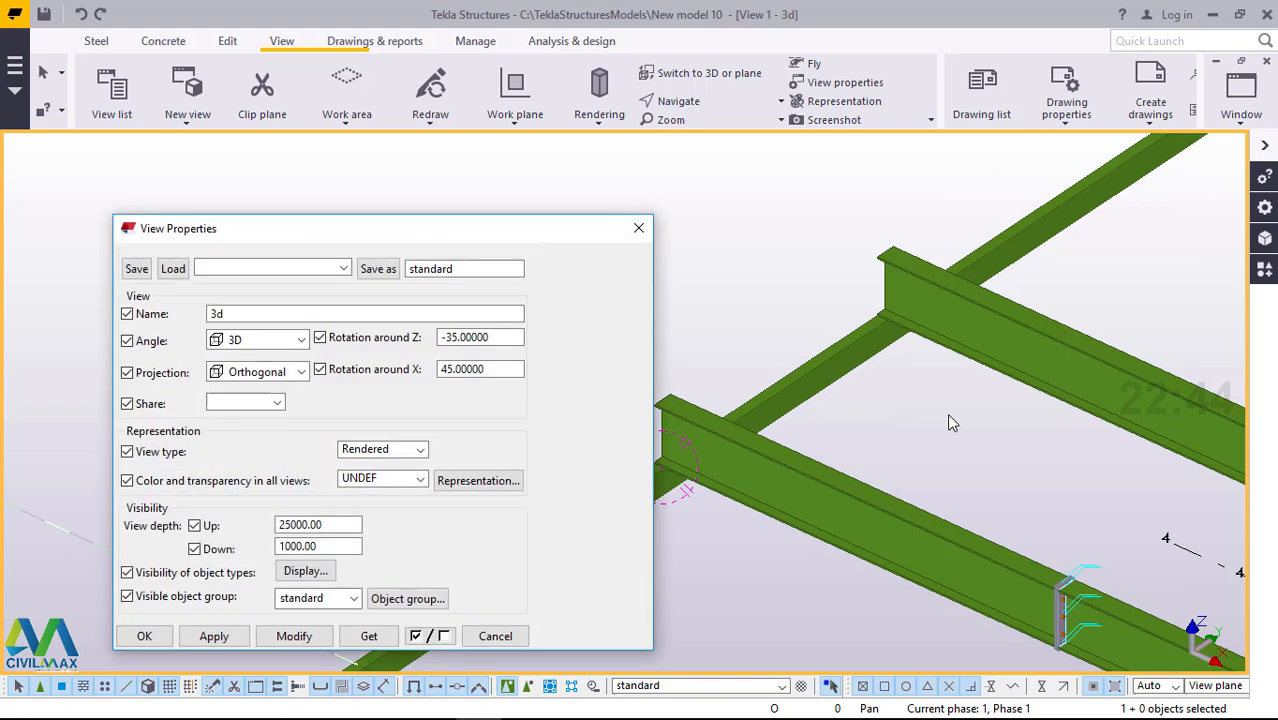
pyautogui.click(639, 229)
pyautogui.click(639, 229)
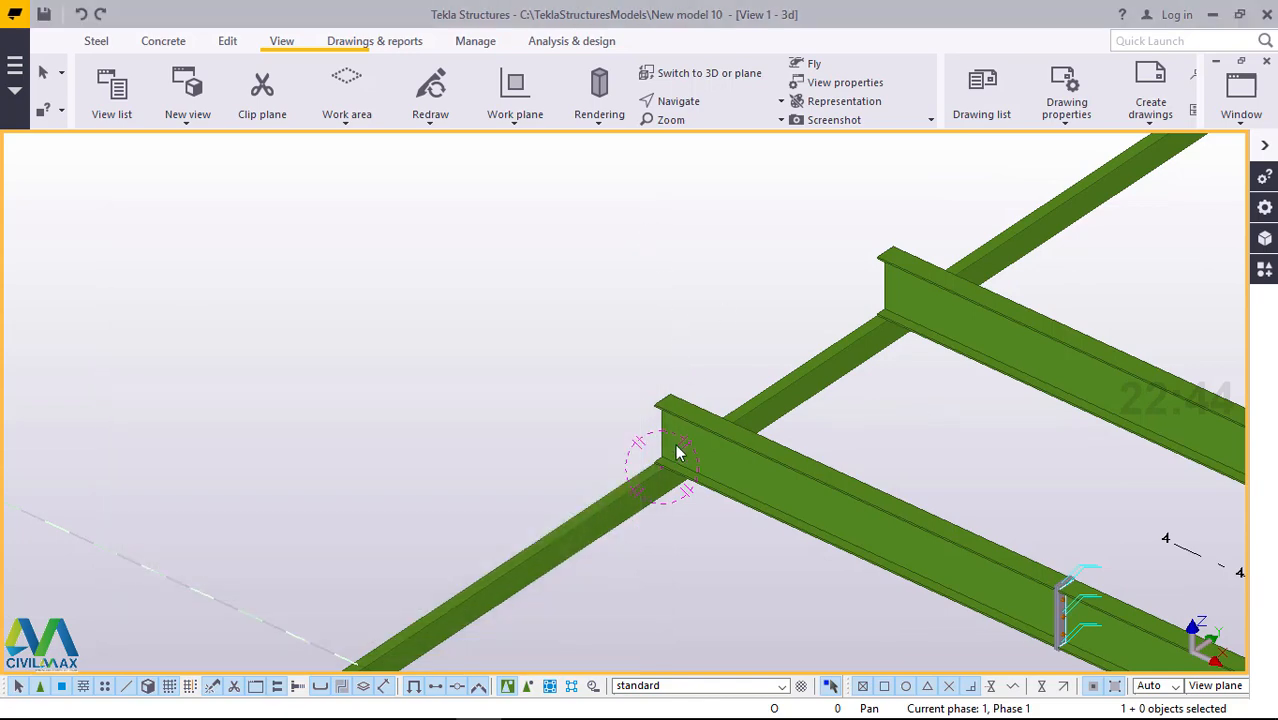
# - Search the applications and components catalogue for "cold"
pyautogui.scroll(3, 670, 477)
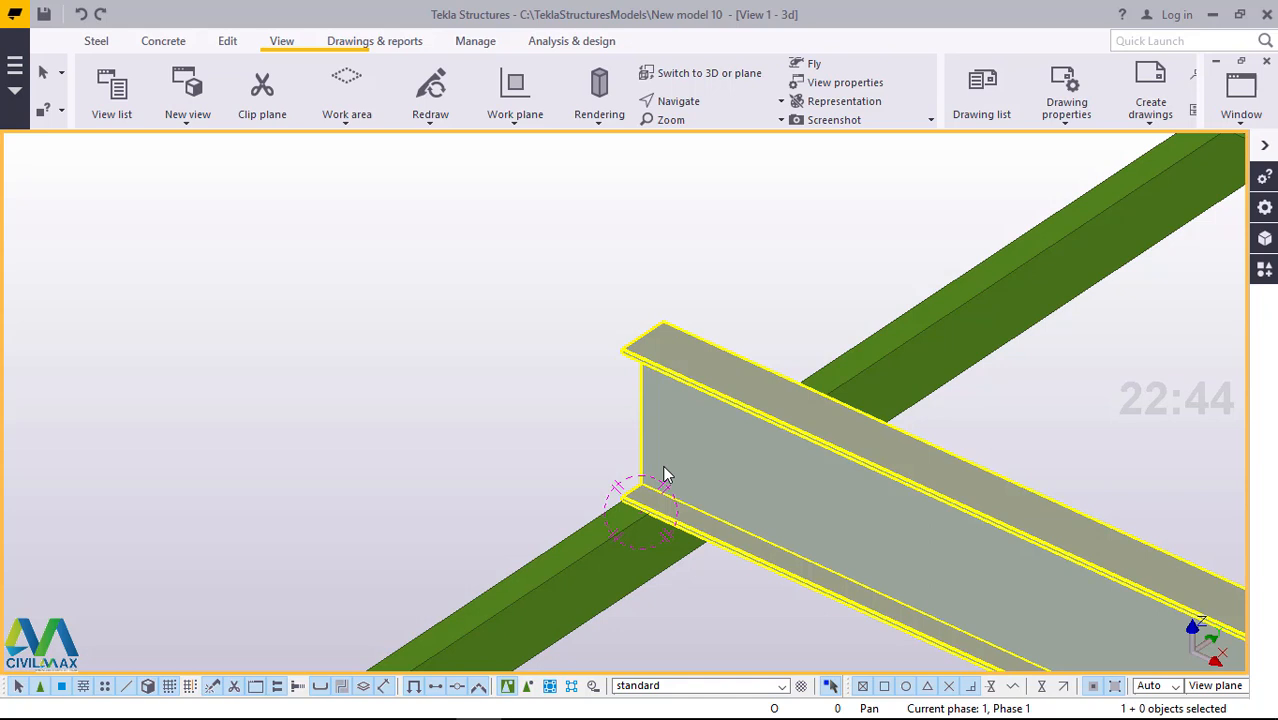
pyautogui.click(647, 544)
pyautogui.scroll(-2, 697, 392)
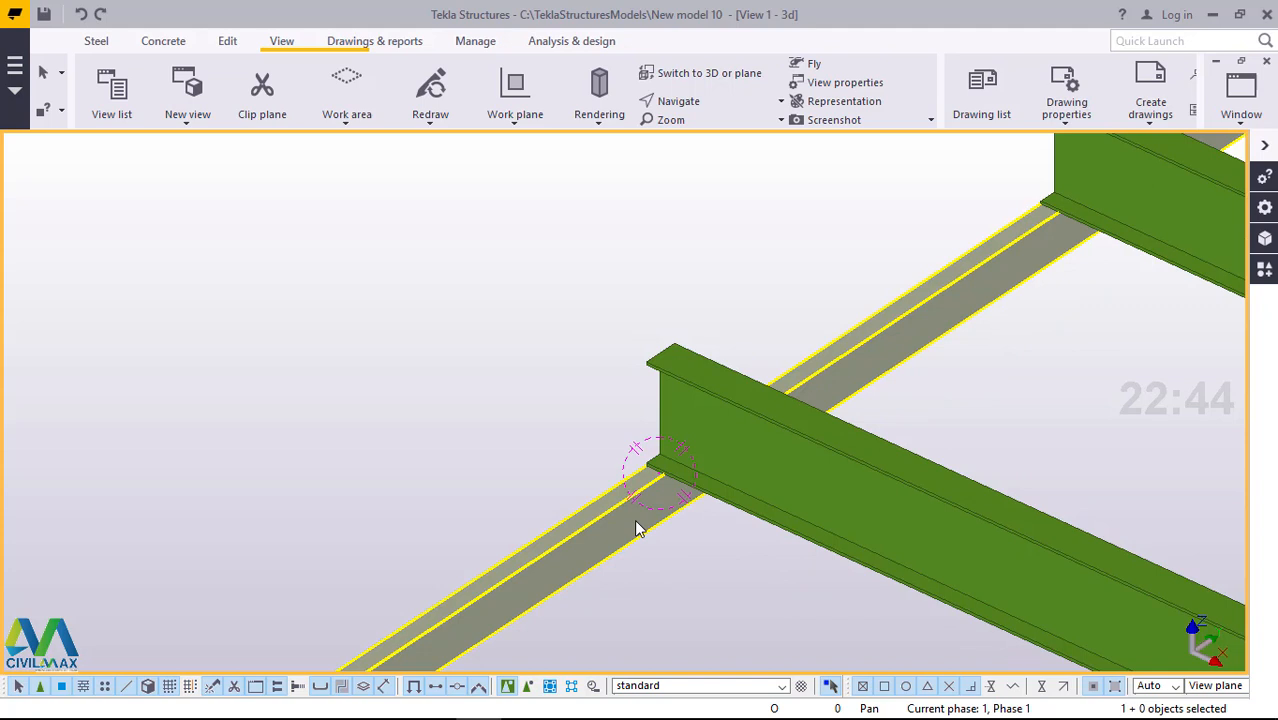
pyautogui.scroll(-4, 647, 510)
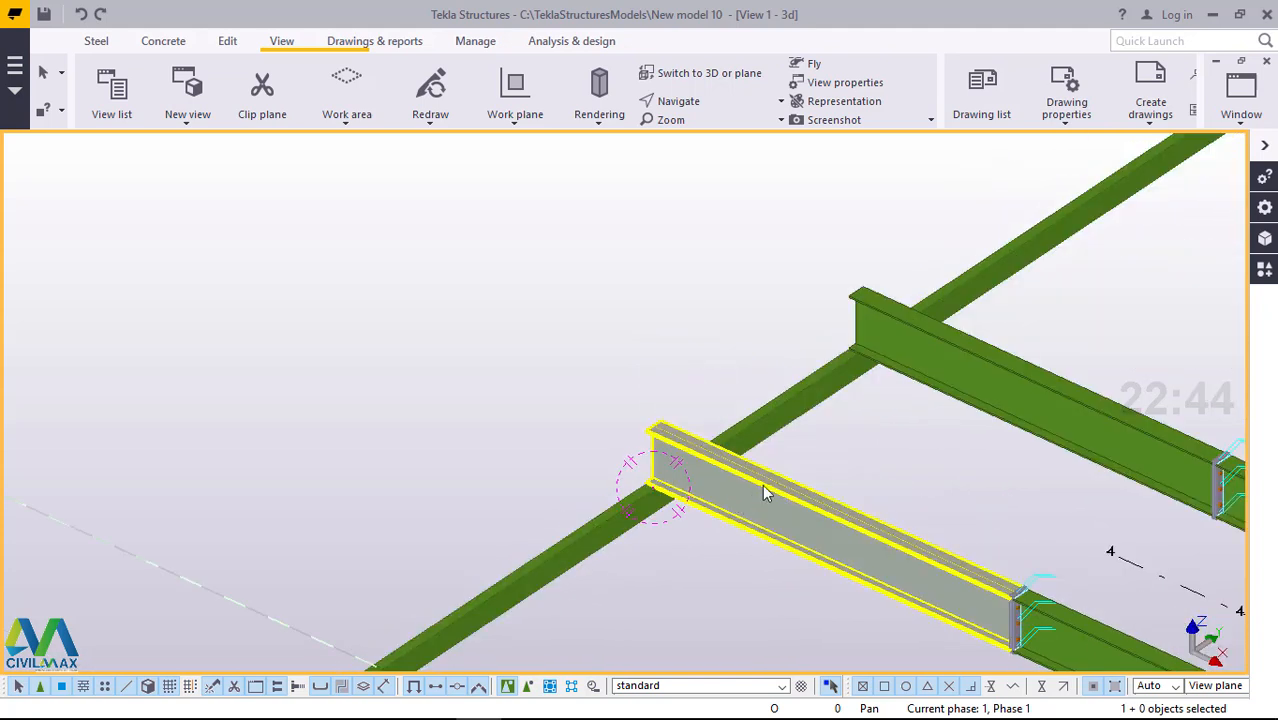
pyautogui.click(1265, 272)
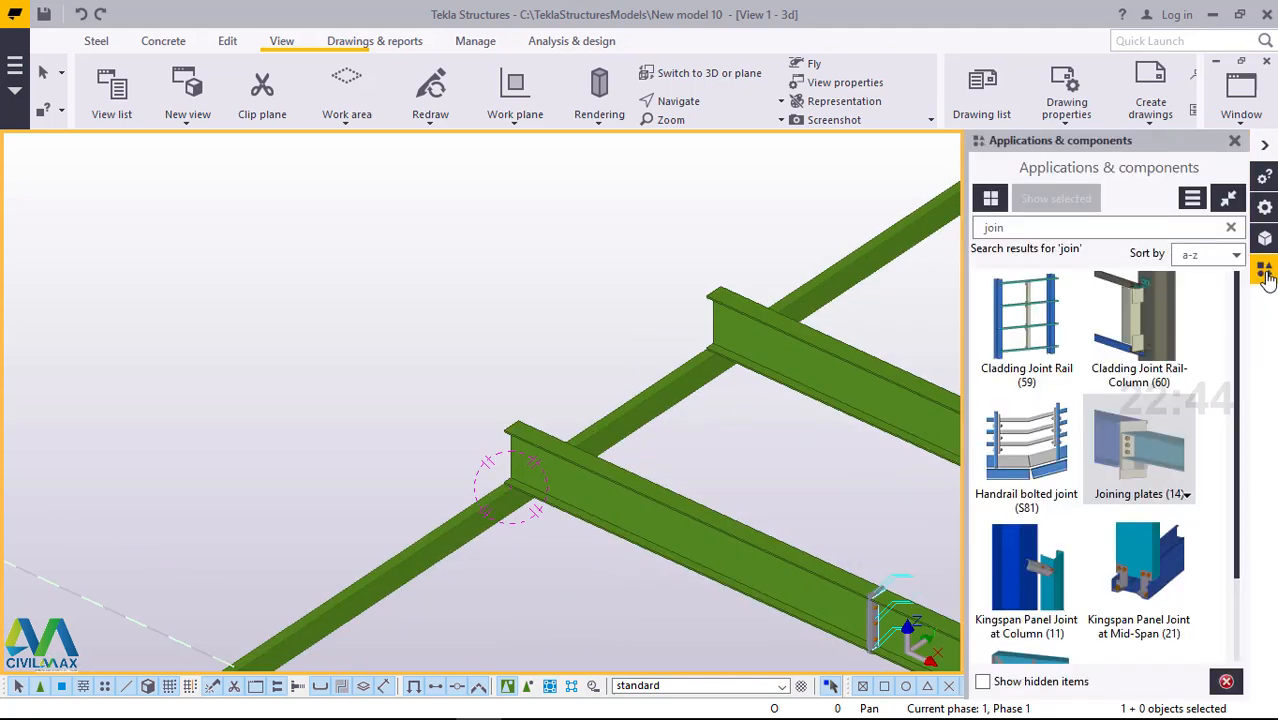
pyautogui.click(1013, 229)
pyautogui.press('BackSpace')
pyautogui.press('BackSpace')
pyautogui.press('BackSpace')
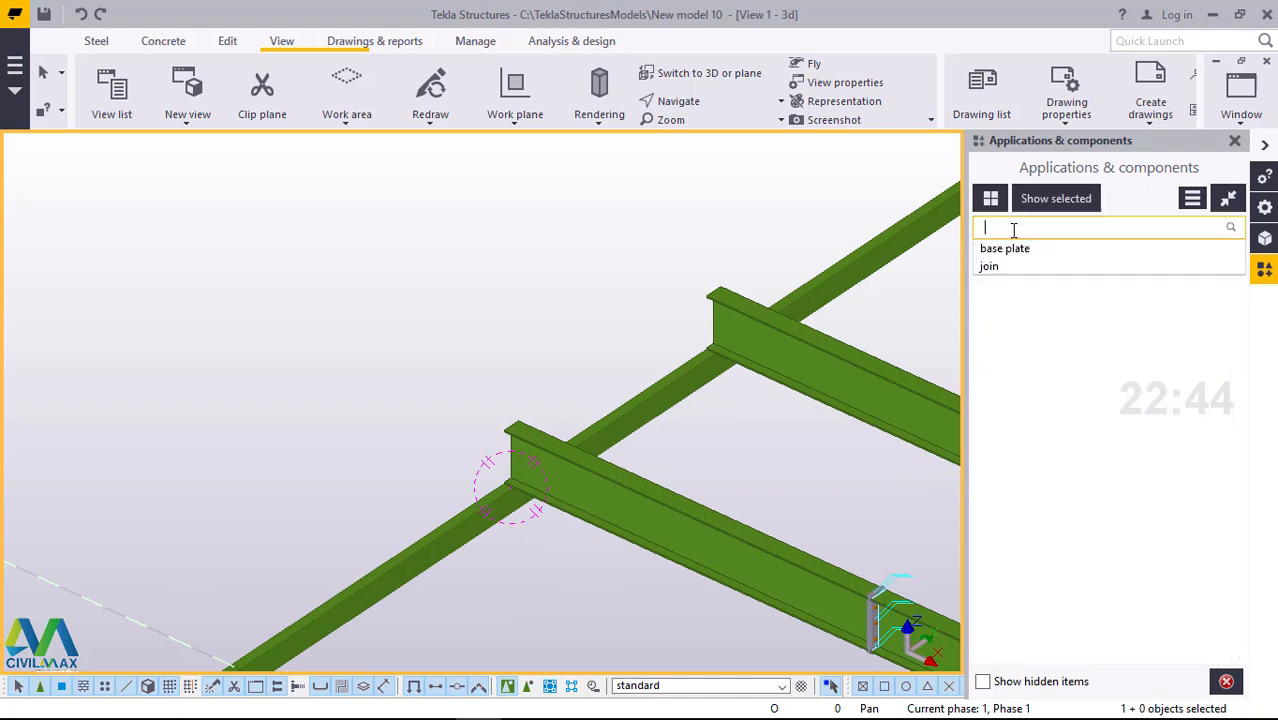
pyautogui.write('c')
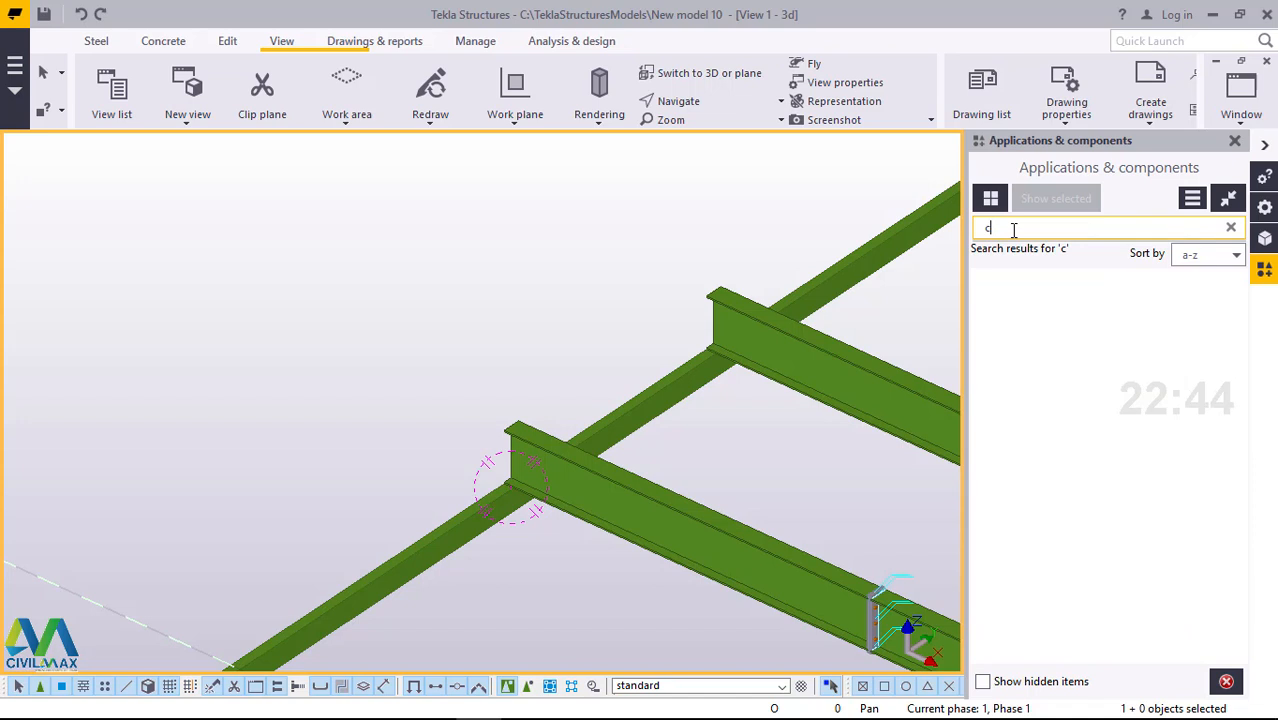
pyautogui.write('old')
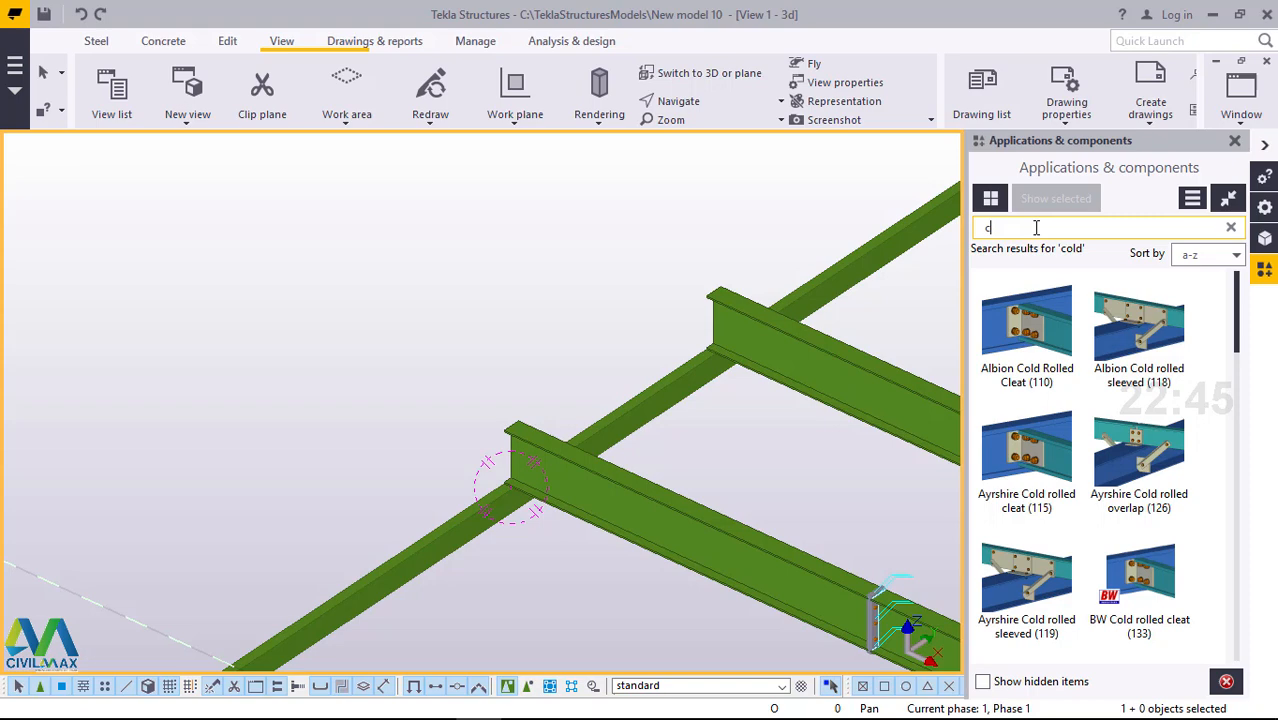
# - Search the component catalogue for "1" and add a Cold rolled overlap connection with the I-beam as main part and the channel beam as secondary part
pyautogui.press('BackSpace')
pyautogui.write('1')
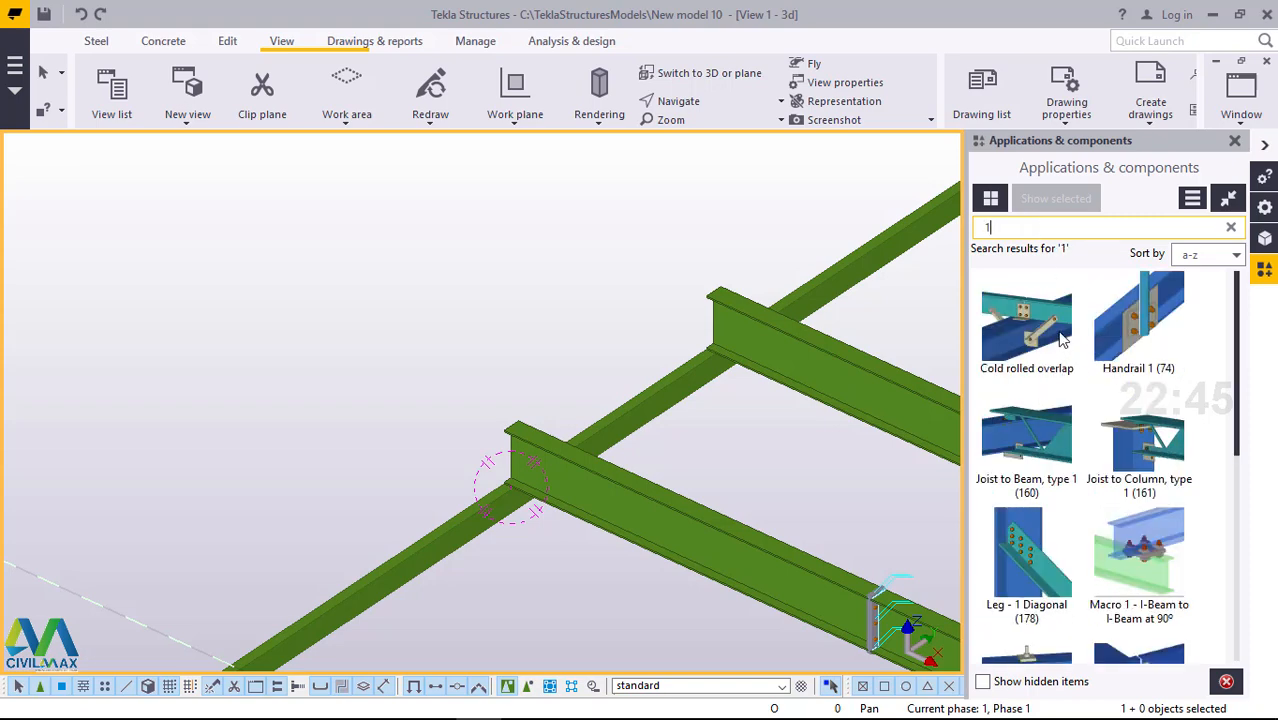
pyautogui.click(1050, 340)
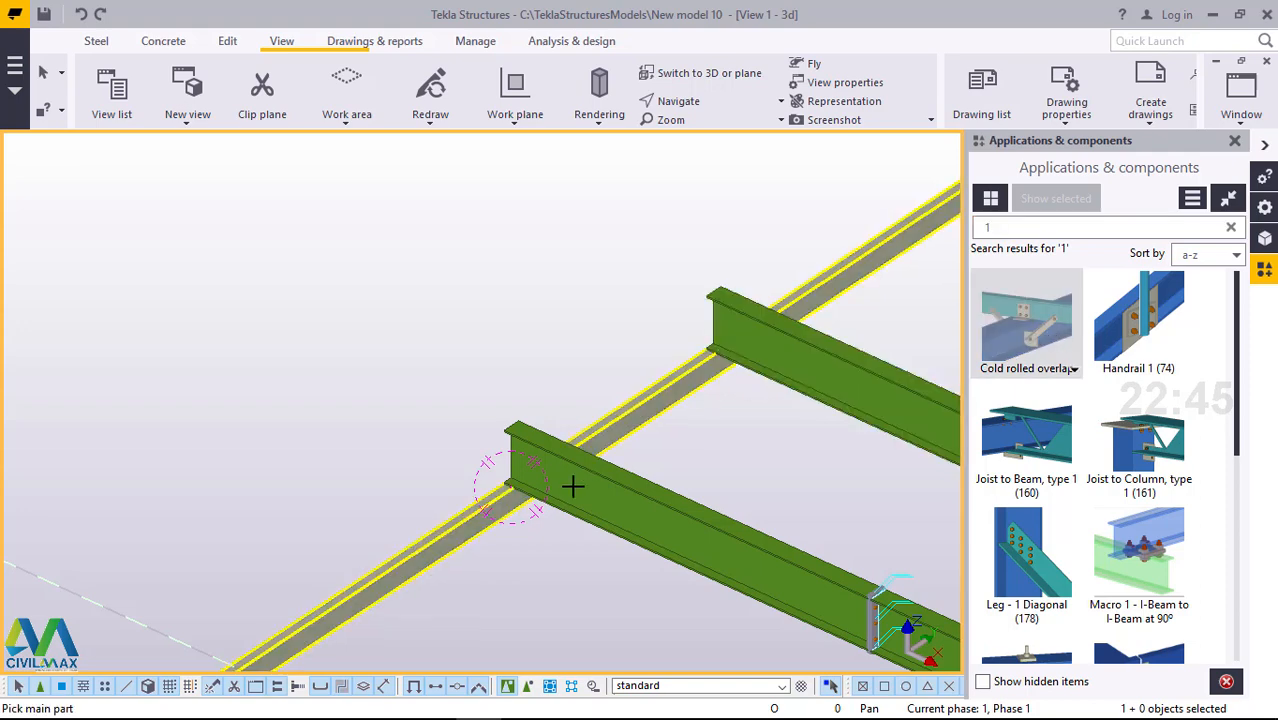
pyautogui.scroll(3, 420, 495)
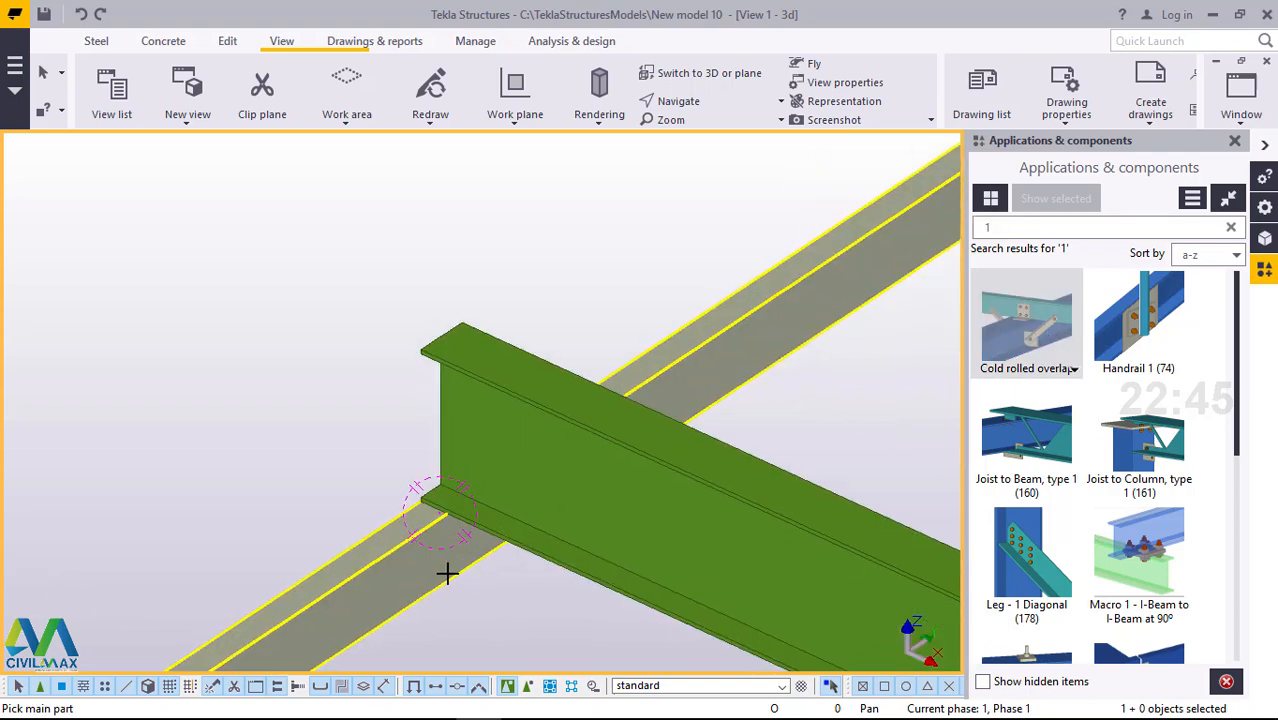
pyautogui.scroll(4, 500, 500)
pyautogui.click(553, 428)
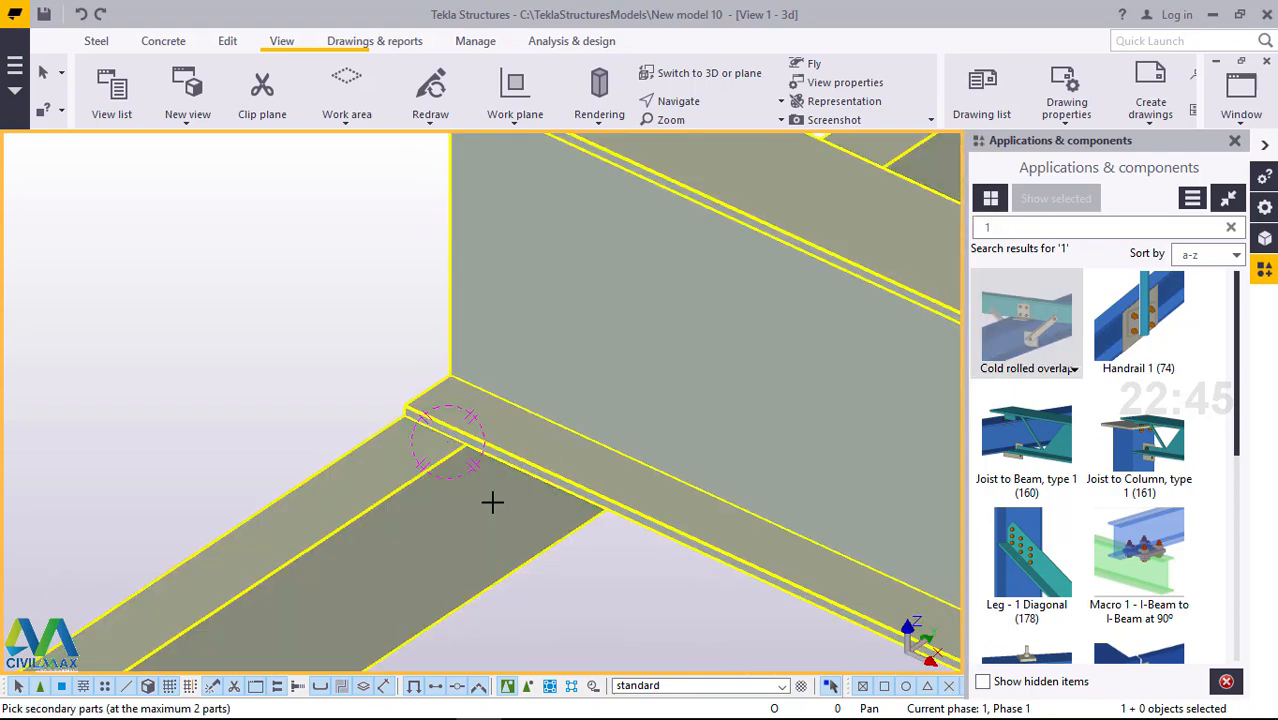
pyautogui.click(492, 502)
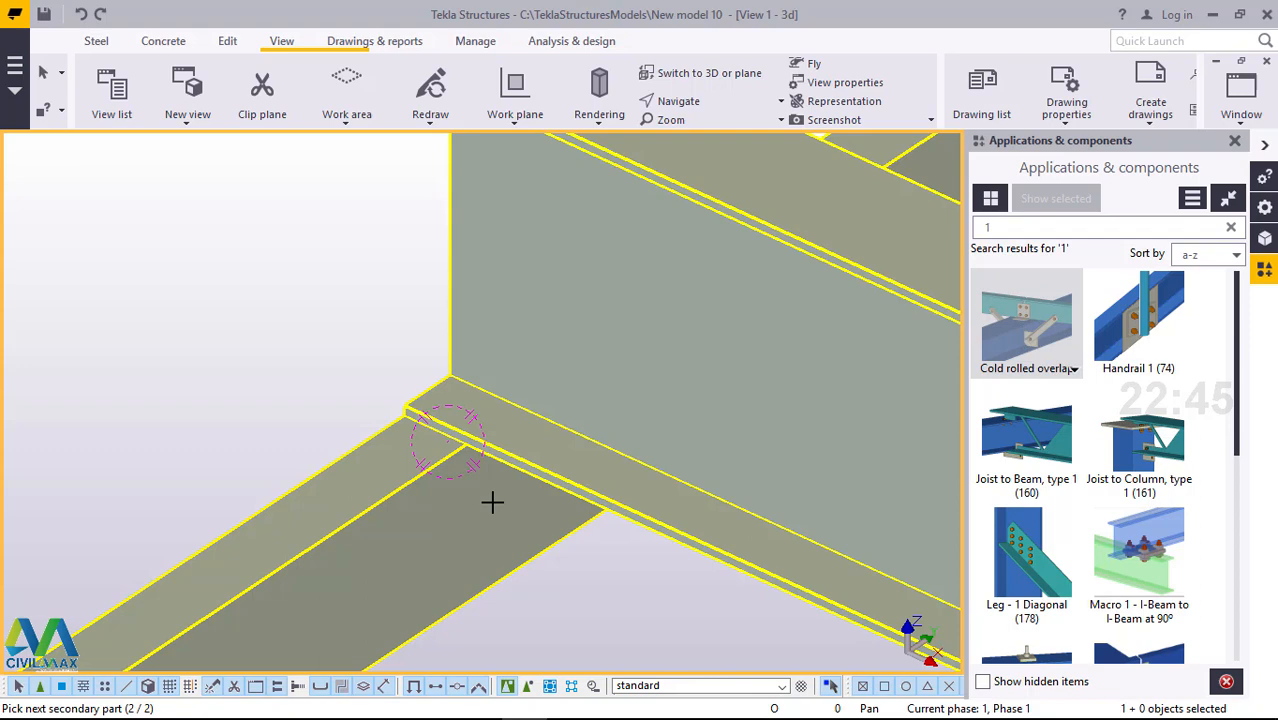
pyautogui.middleClick(492, 502)
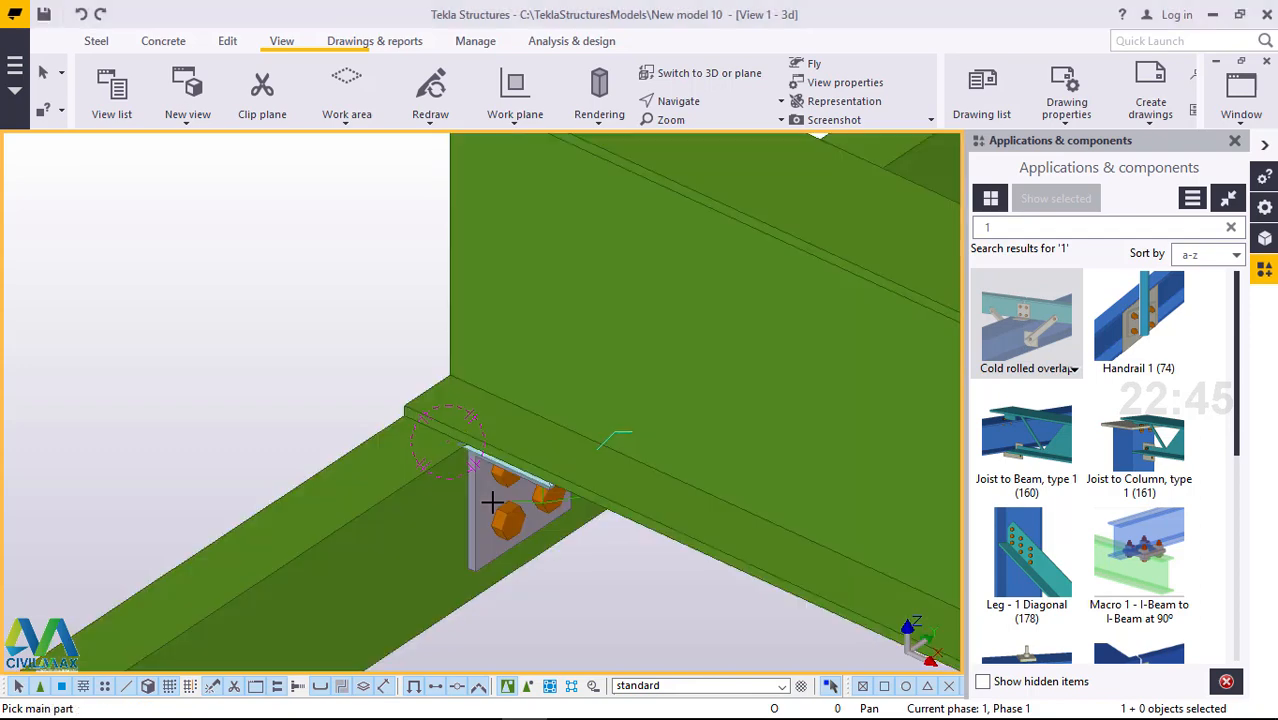
pyautogui.scroll(-5, 345, 322)
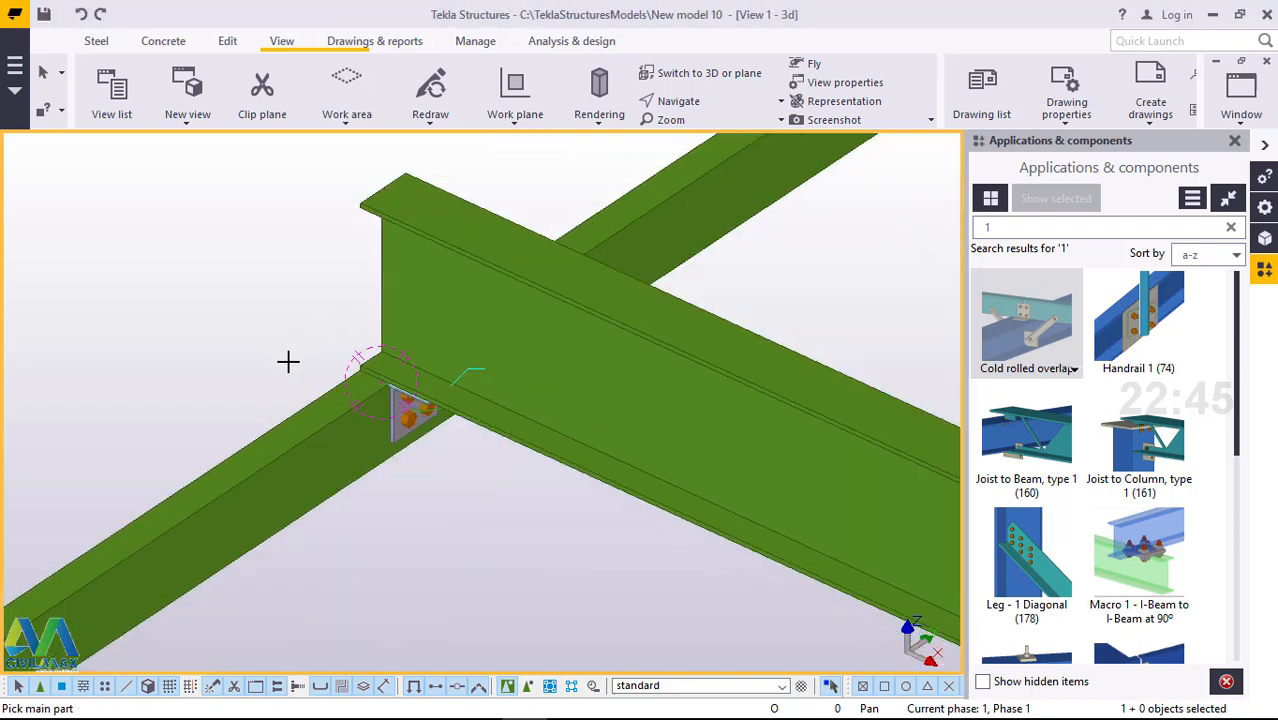
pyautogui.rightClick(282, 316)
pyautogui.click(326, 328)
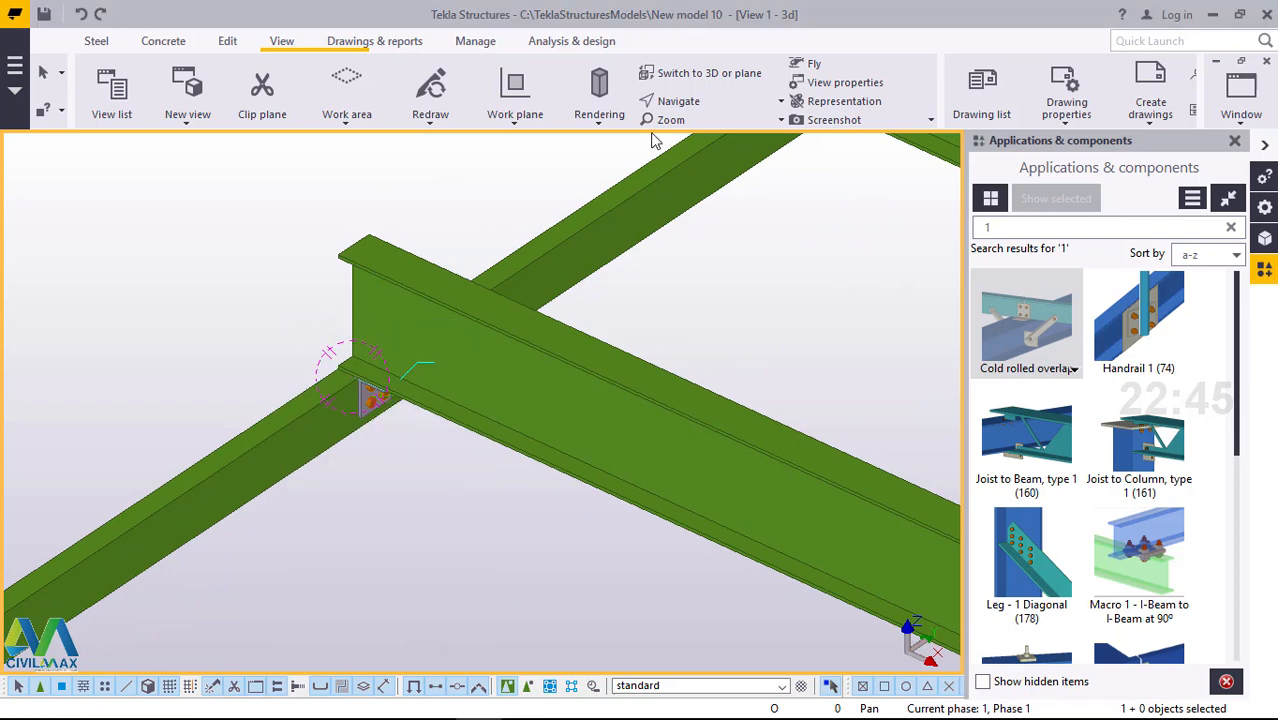
# - Check the bolted cleat under the I-beam from its other side, and open and cancel the connection's properties
pyautogui.click(705, 104)
pyautogui.press('v')
pyautogui.click(361, 384)
pyautogui.keyDown('ctrl'); pyautogui.moveTo(384, 393); pyautogui.dragTo(399, 348, button='middle'); pyautogui.keyUp('ctrl')
pyautogui.rightClick(244, 279)
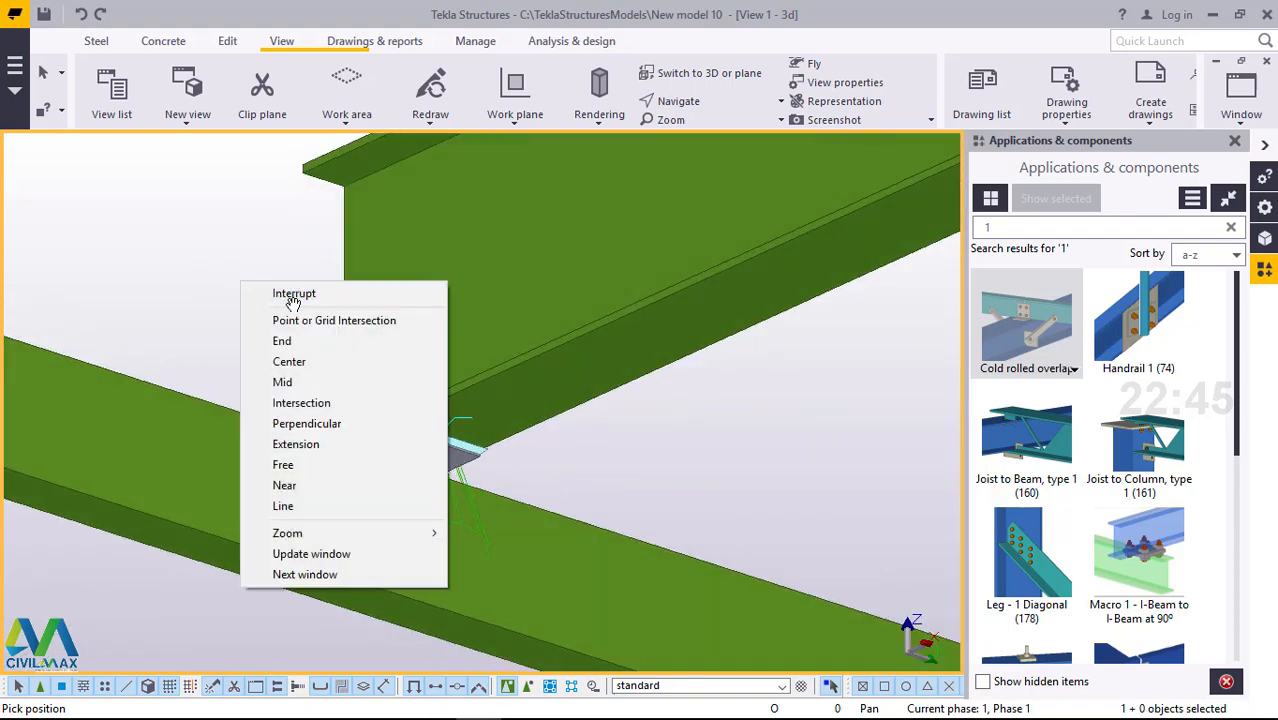
pyautogui.click(294, 293)
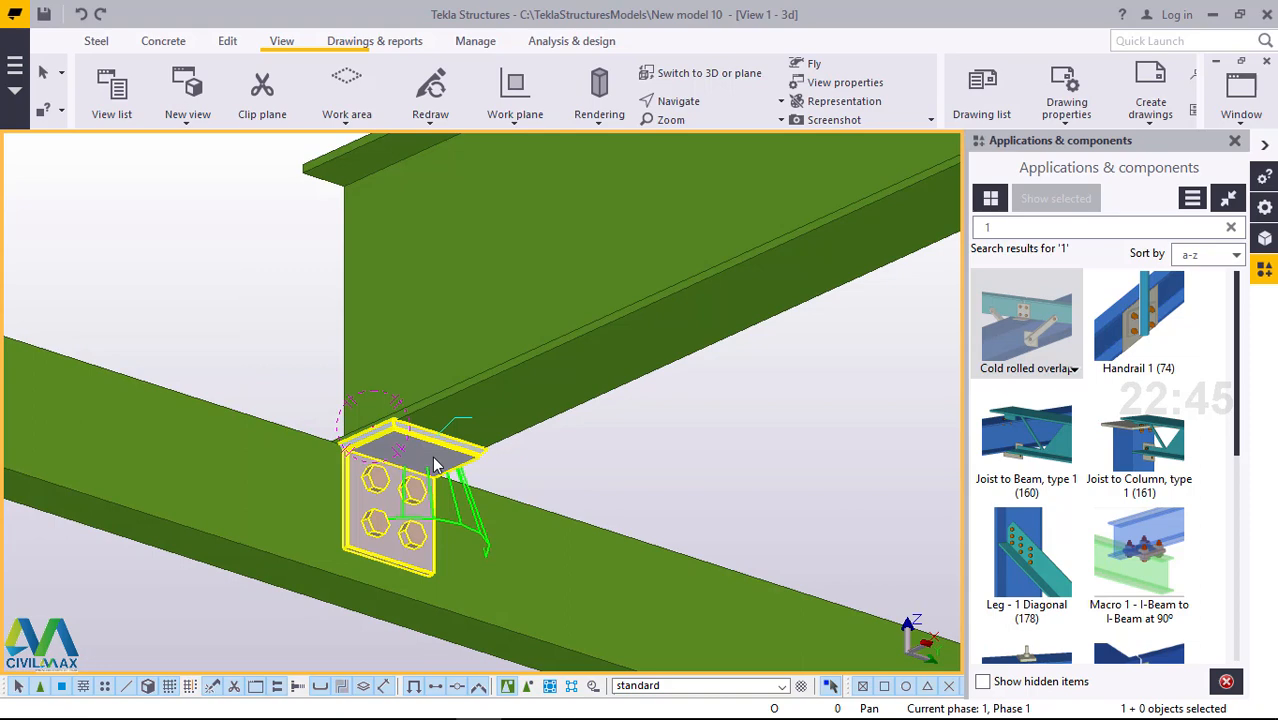
pyautogui.doubleClick(435, 465)
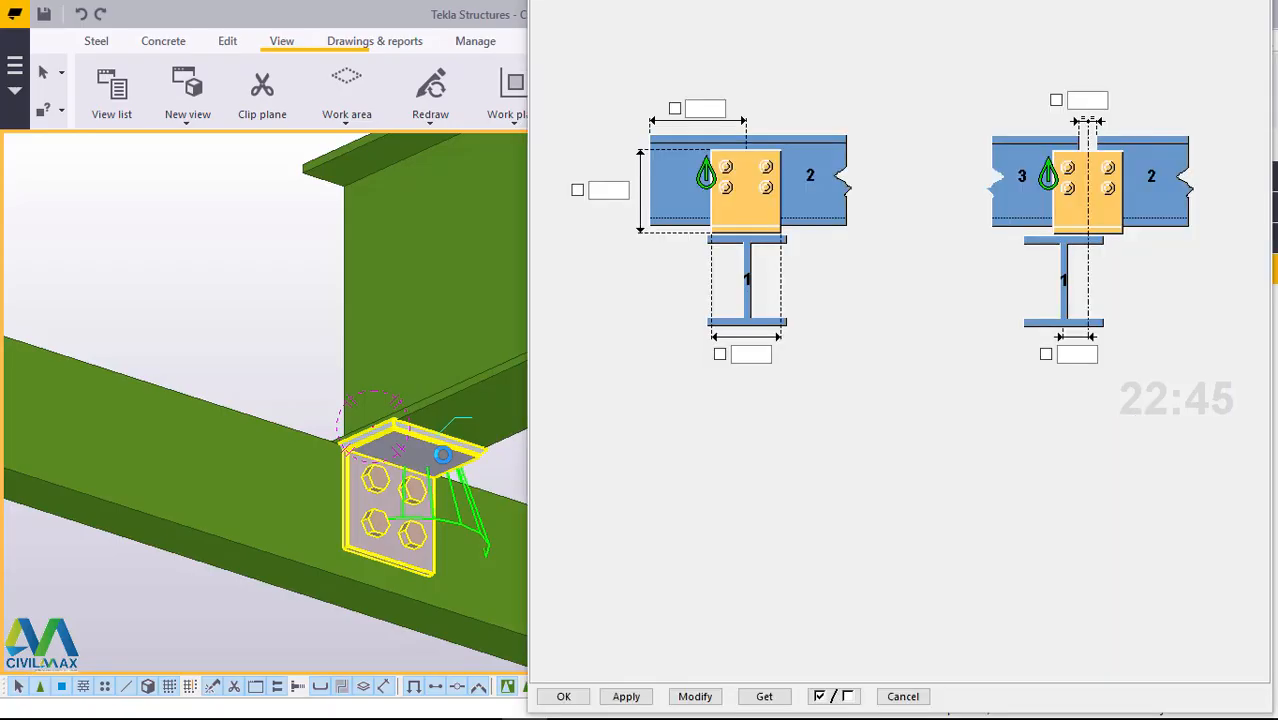
pyautogui.click(903, 697)
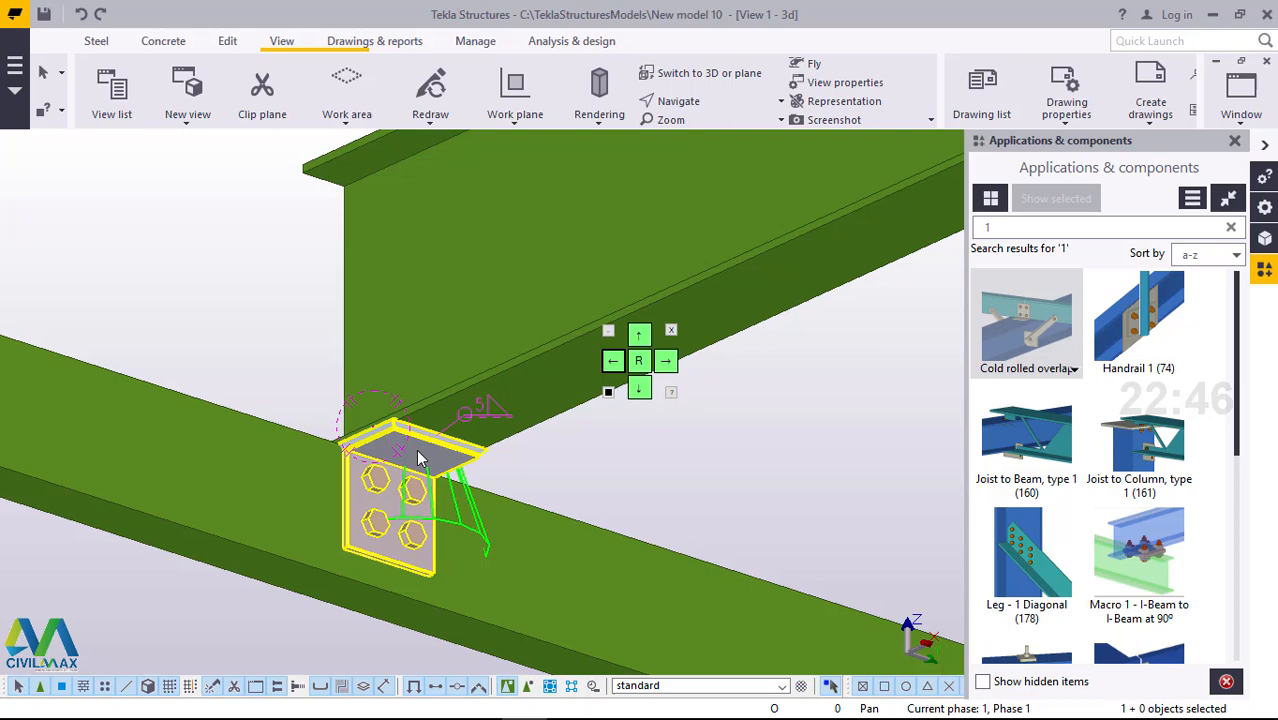
# - Choose the CLEAT2 preset in the Cold rolled overlap connection's properties and modify the connection
pyautogui.doubleClick(418, 455)
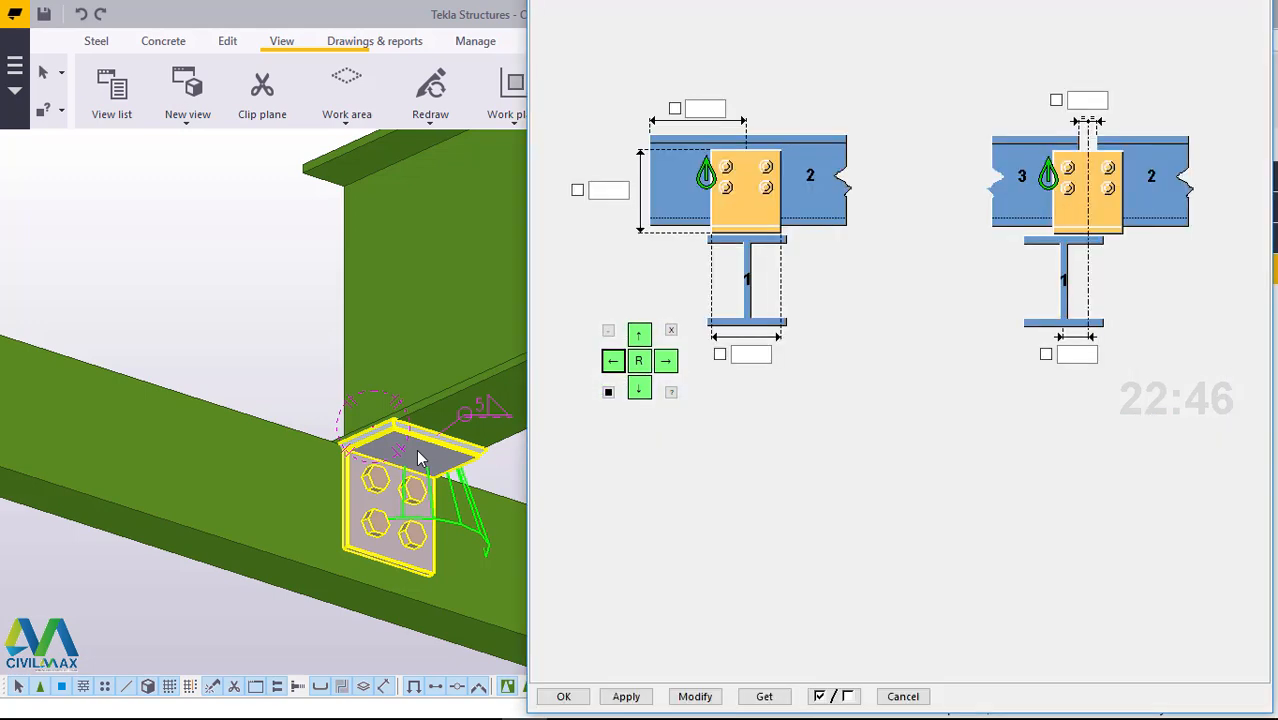
pyautogui.click(639, 388)
pyautogui.click(639, 388)
pyautogui.click(639, 388)
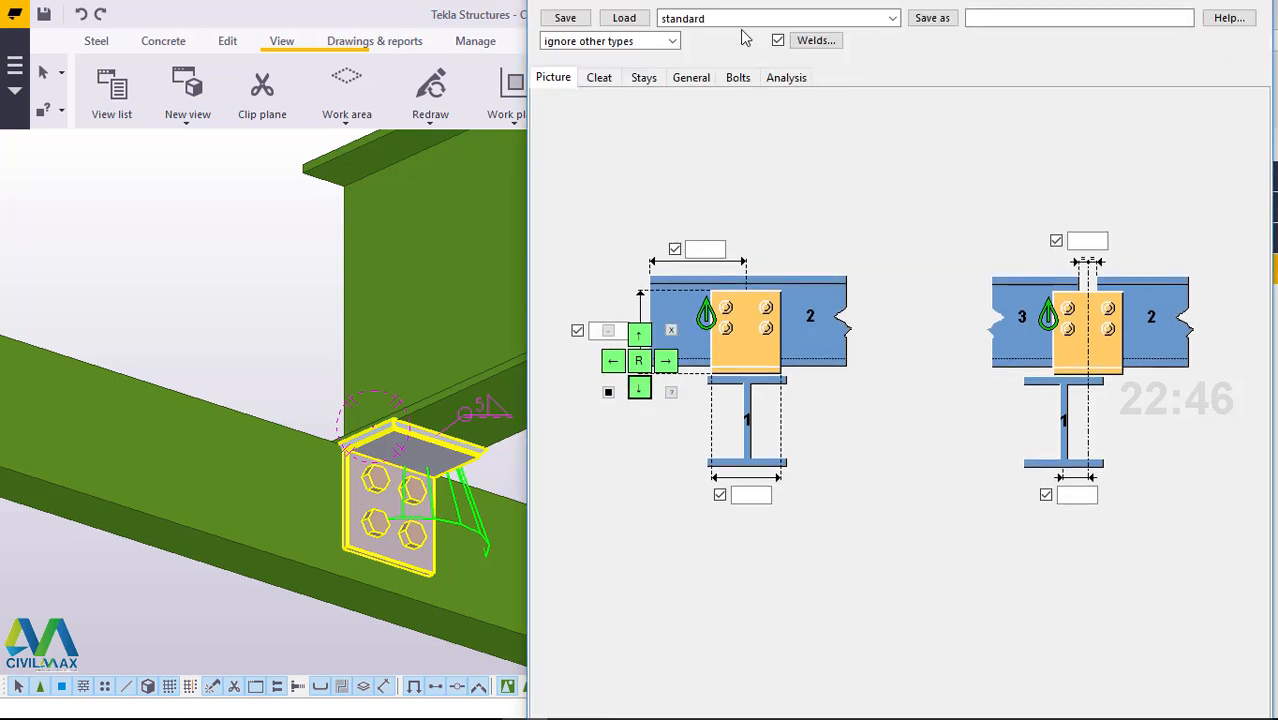
pyautogui.click(887, 20)
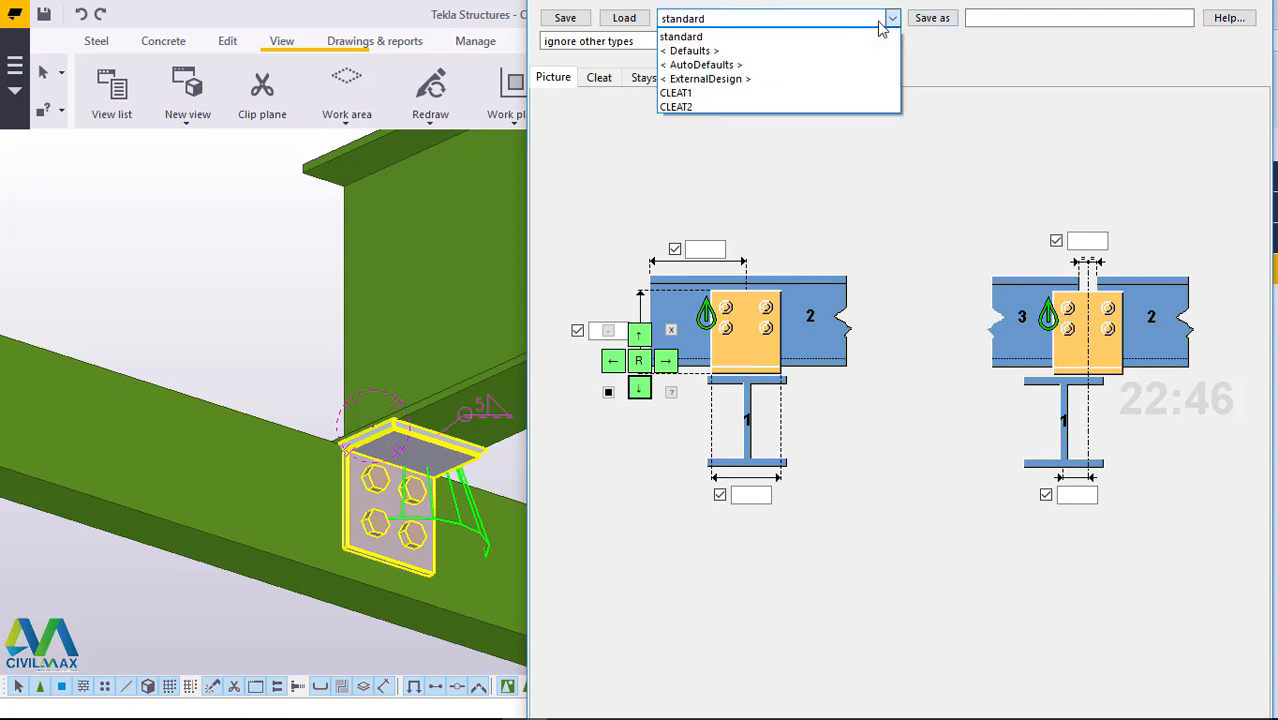
pyautogui.click(696, 112)
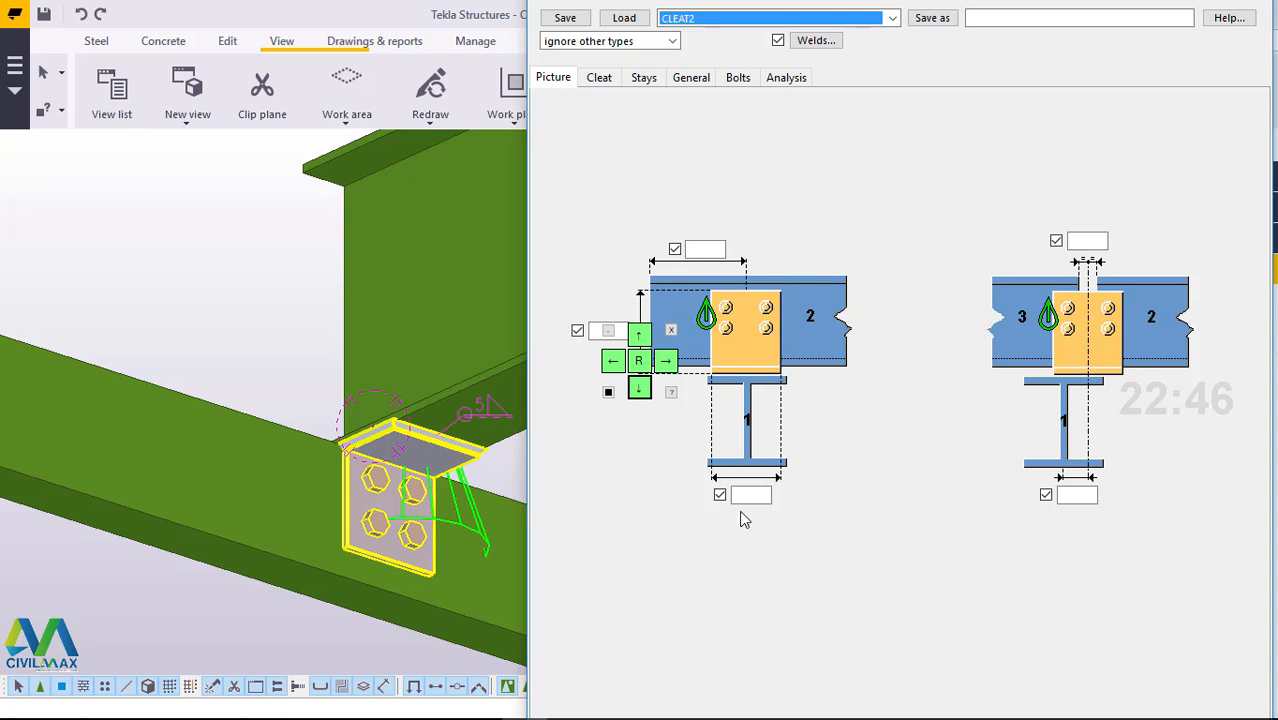
pyautogui.scroll(-3, 640, 360)
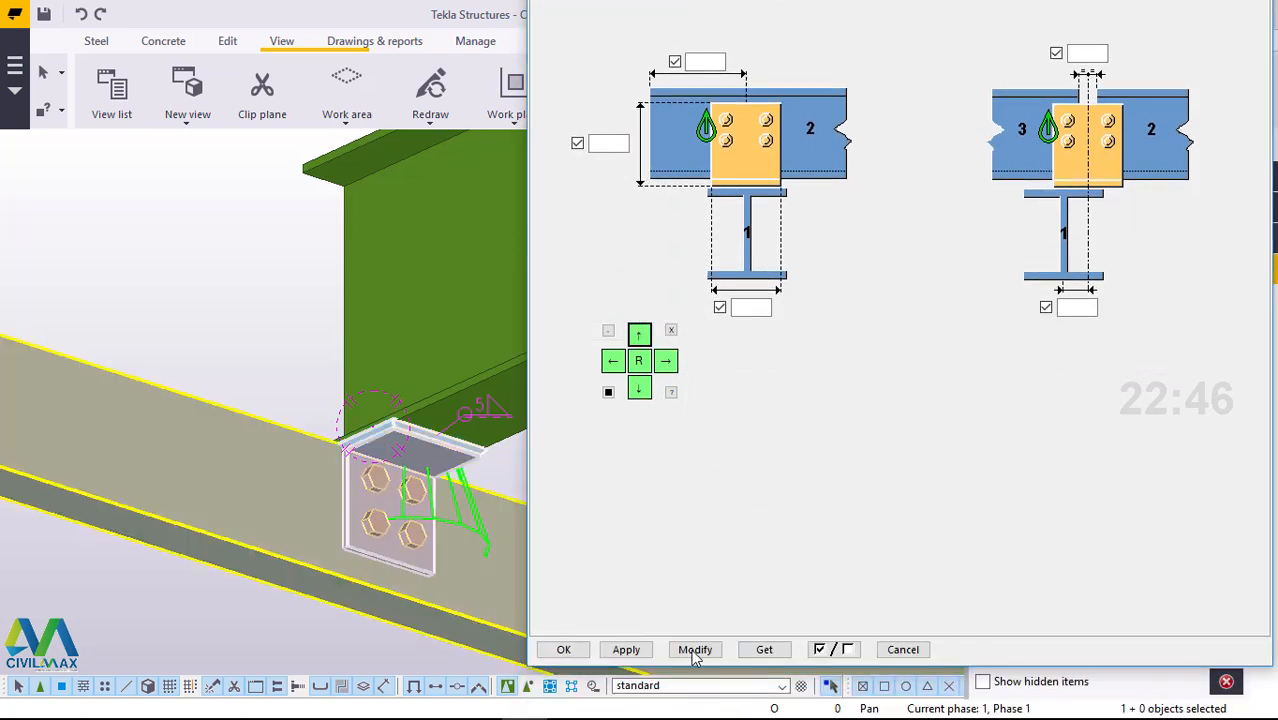
pyautogui.click(693, 652)
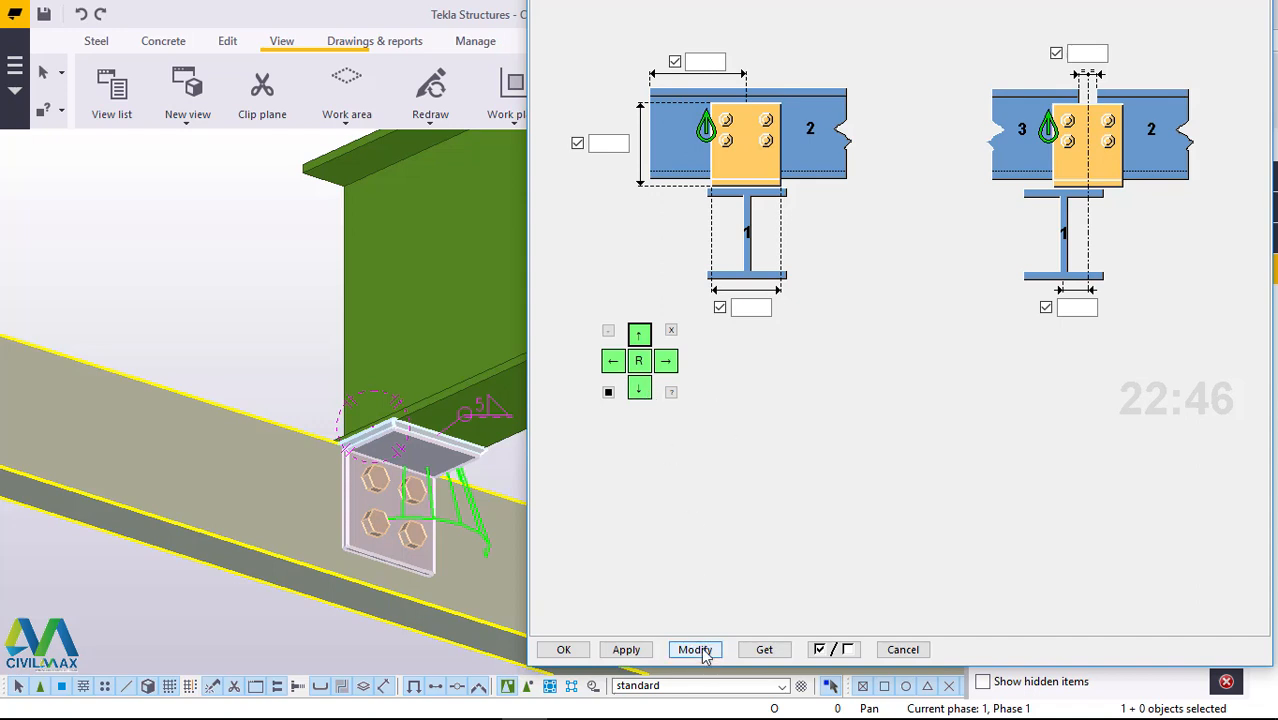
# - Load the CLEAT2 preset into the Cold rolled overlap connection's properties, modify the connection with it and apply the settings
pyautogui.click(703, 651)
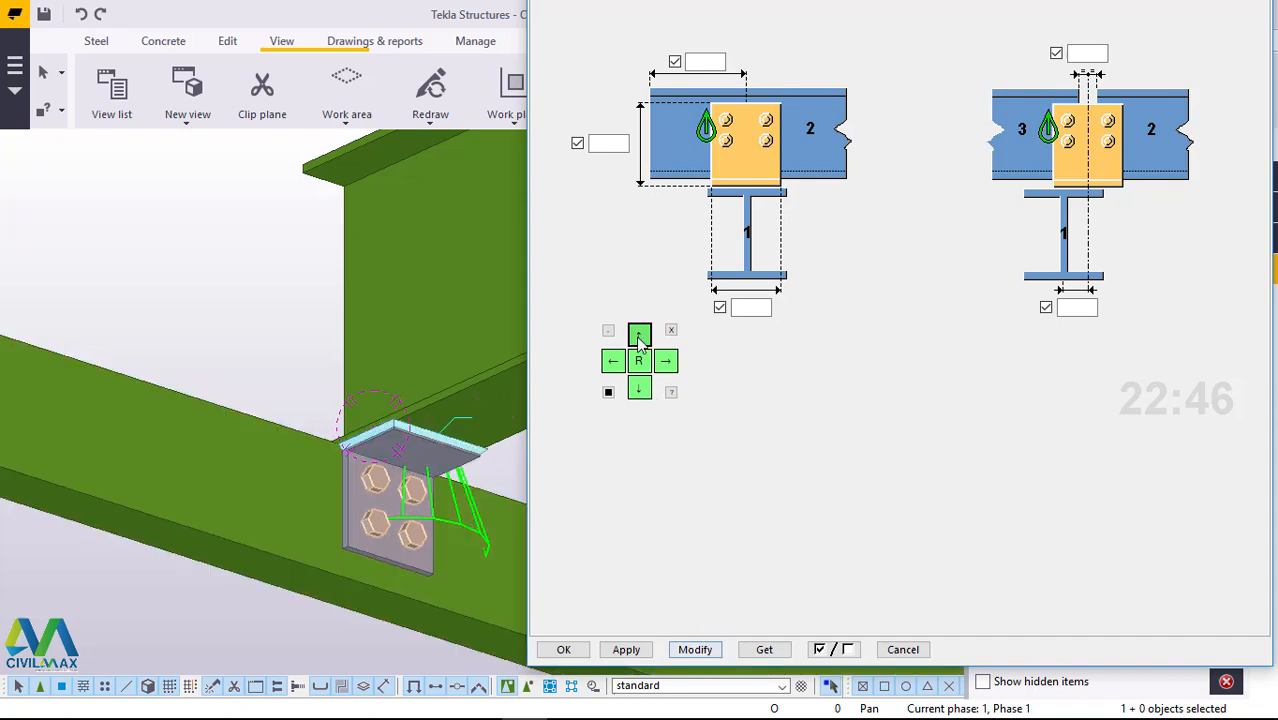
pyautogui.click(641, 389)
pyautogui.click(641, 389)
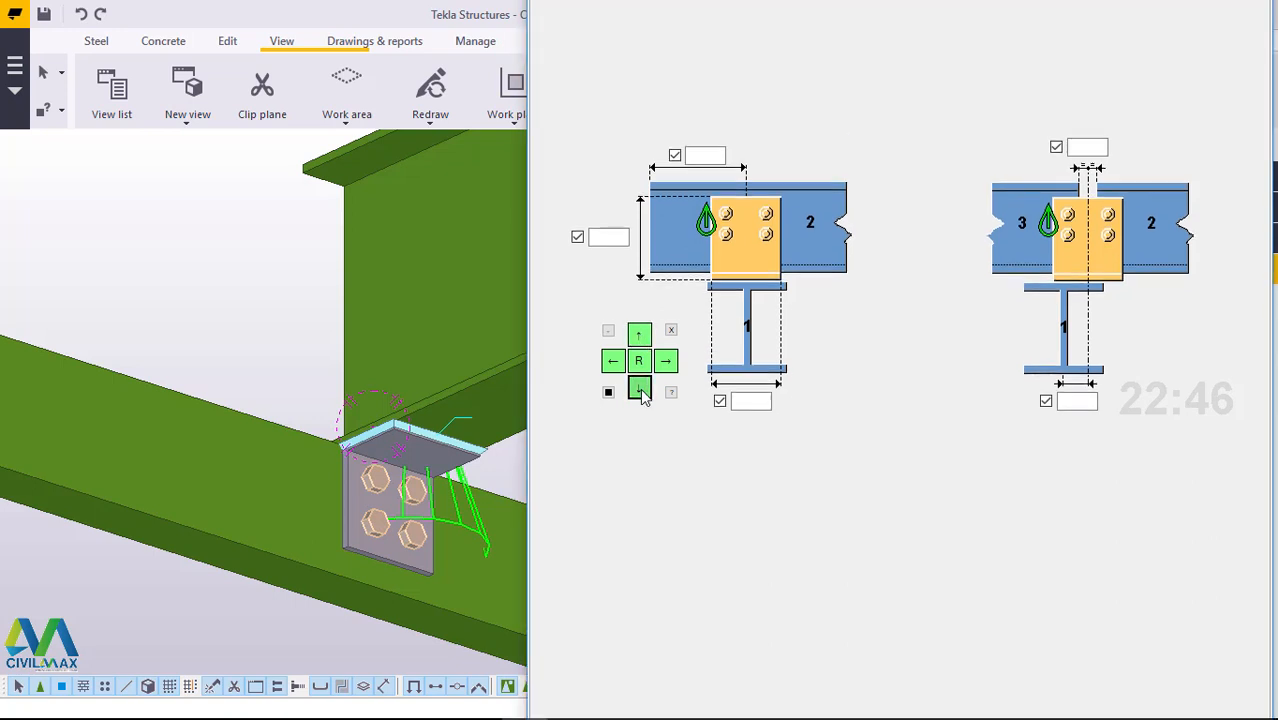
pyautogui.click(641, 389)
pyautogui.click(641, 389)
pyautogui.click(641, 389)
pyautogui.click(641, 390)
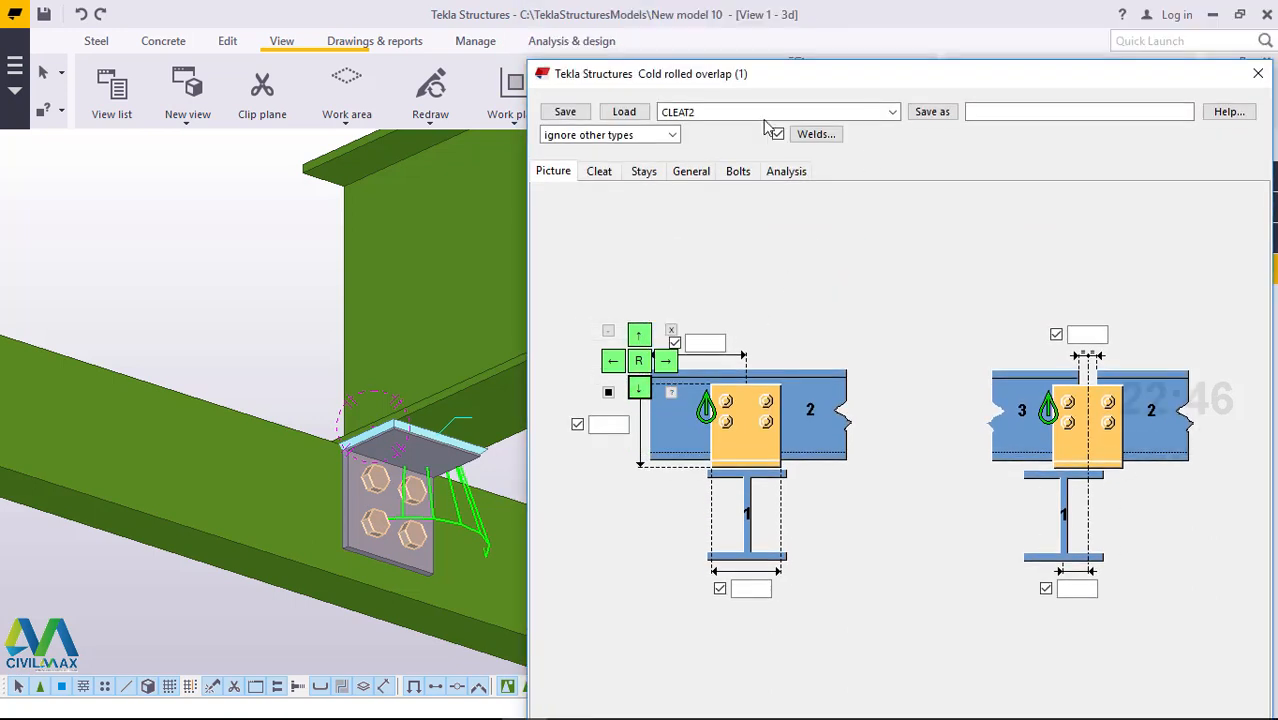
pyautogui.click(625, 112)
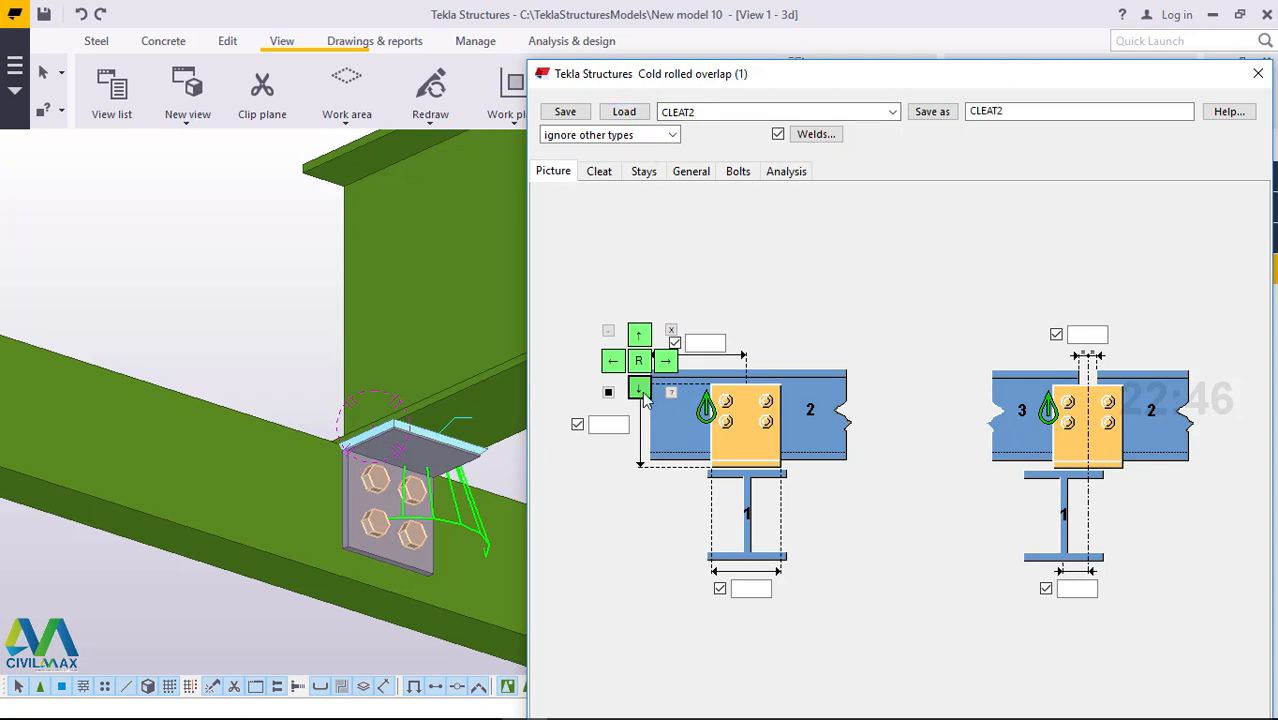
pyautogui.click(639, 335)
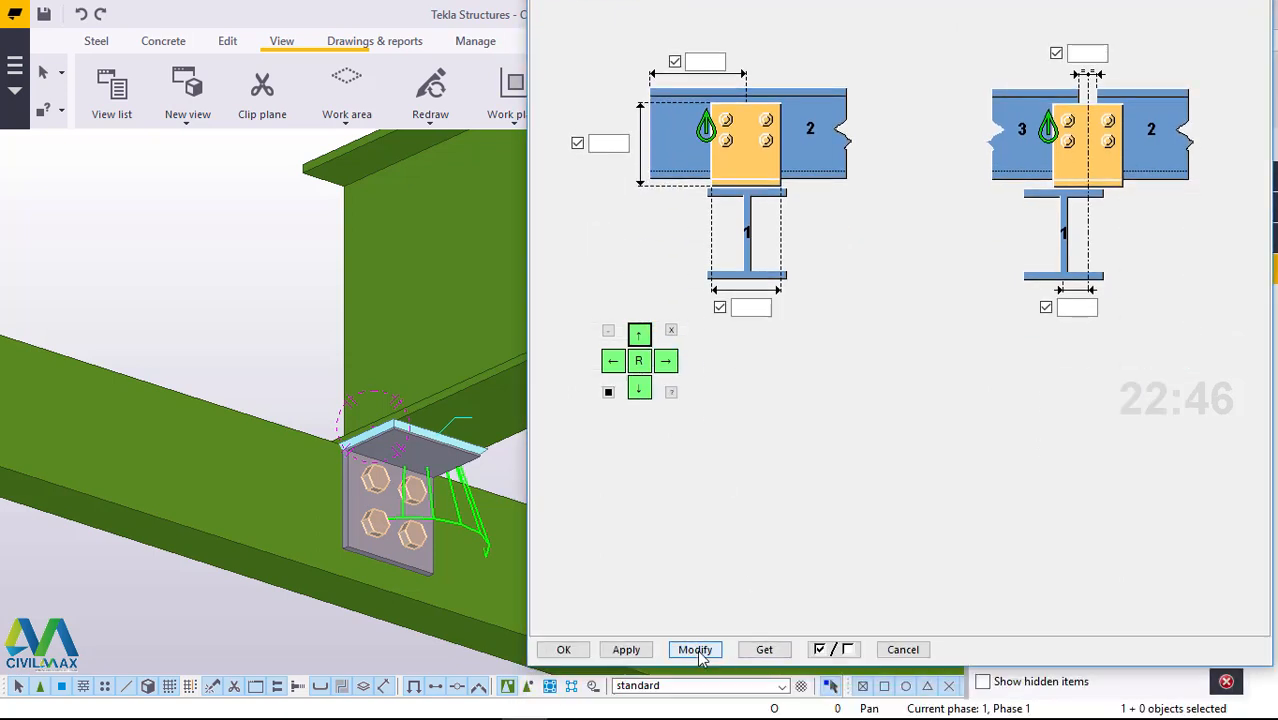
pyautogui.click(697, 650)
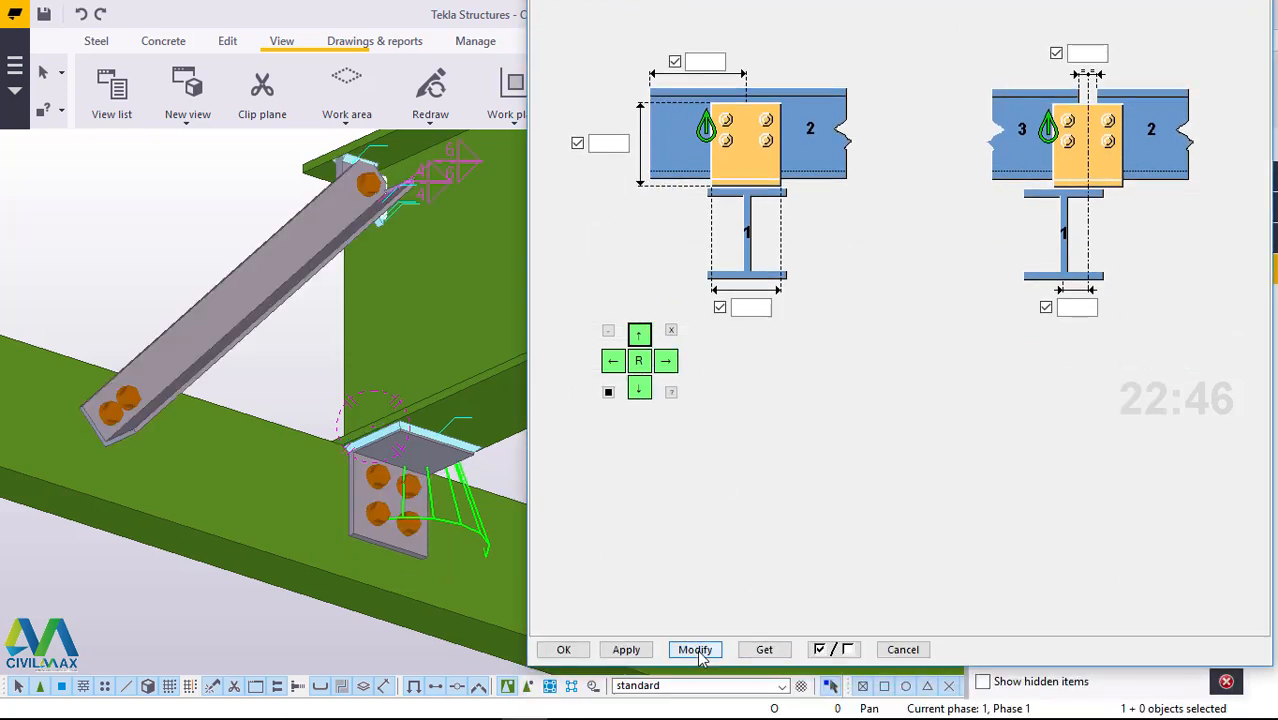
pyautogui.click(624, 650)
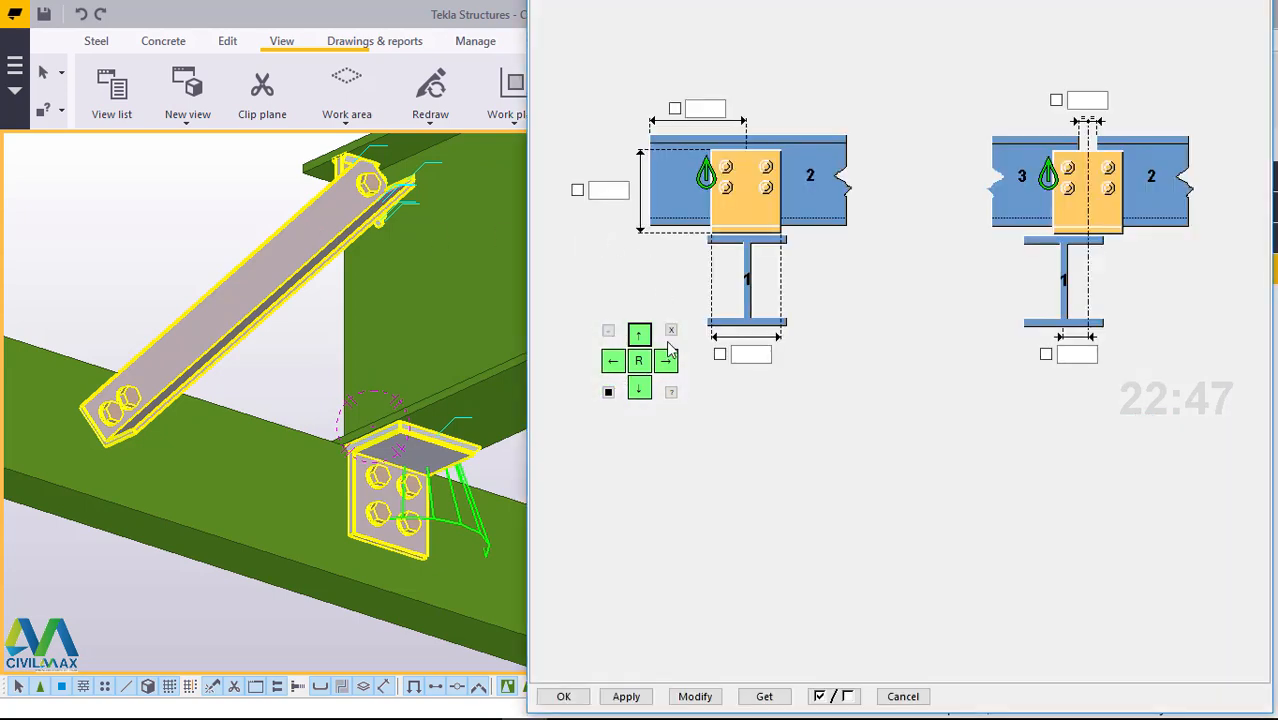
# - Review the connection's cleat settings and browse the RSA's group of L profiles for the cleat profile, leaving without a selection
pyautogui.click(639, 390)
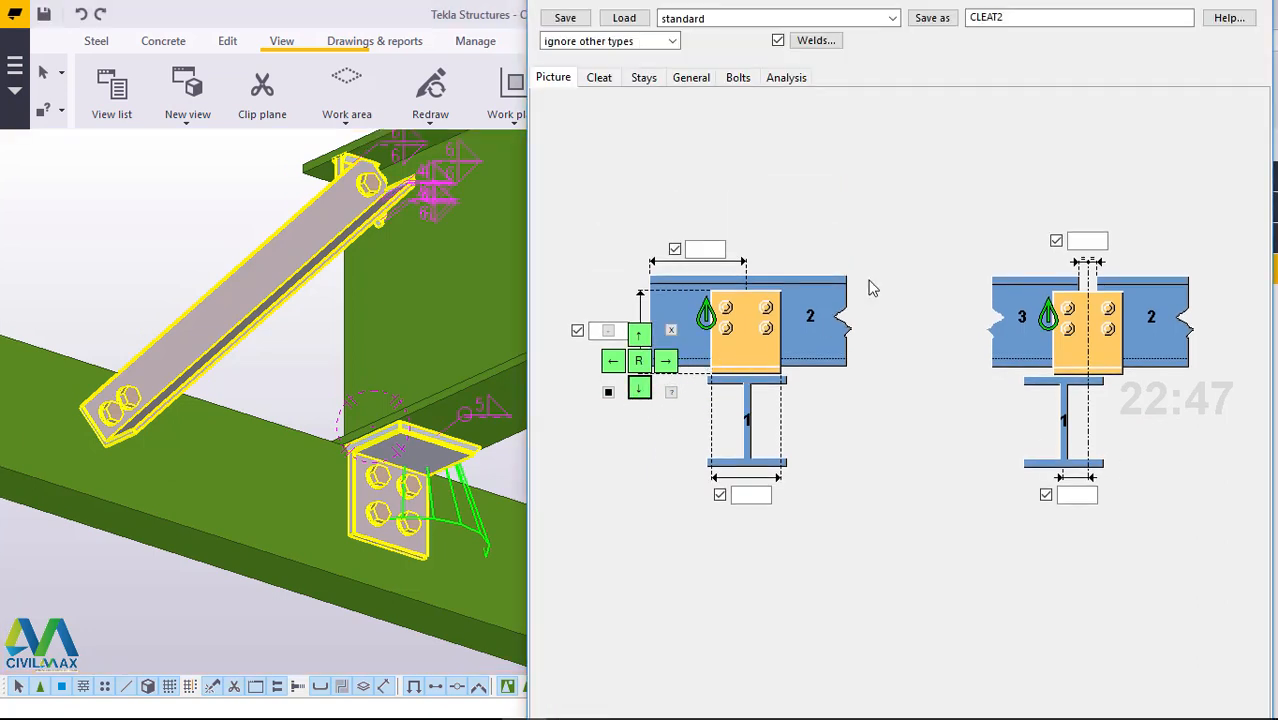
pyautogui.click(603, 79)
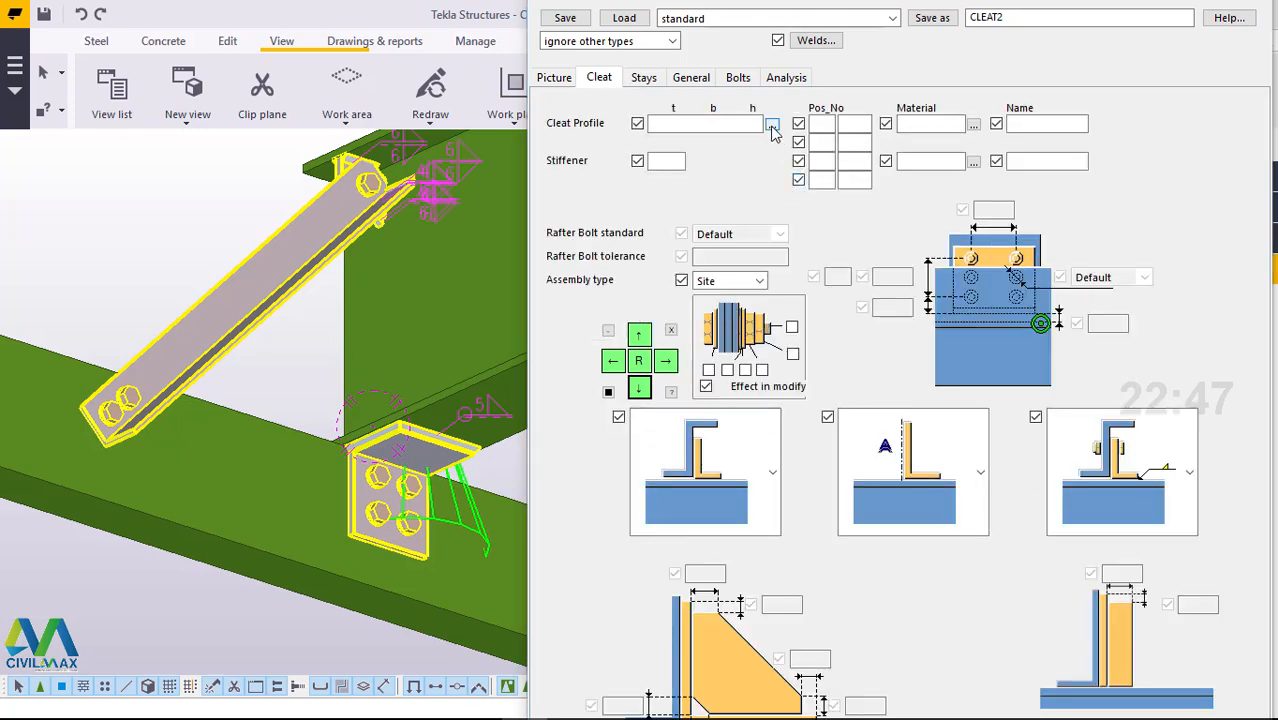
pyautogui.click(772, 127)
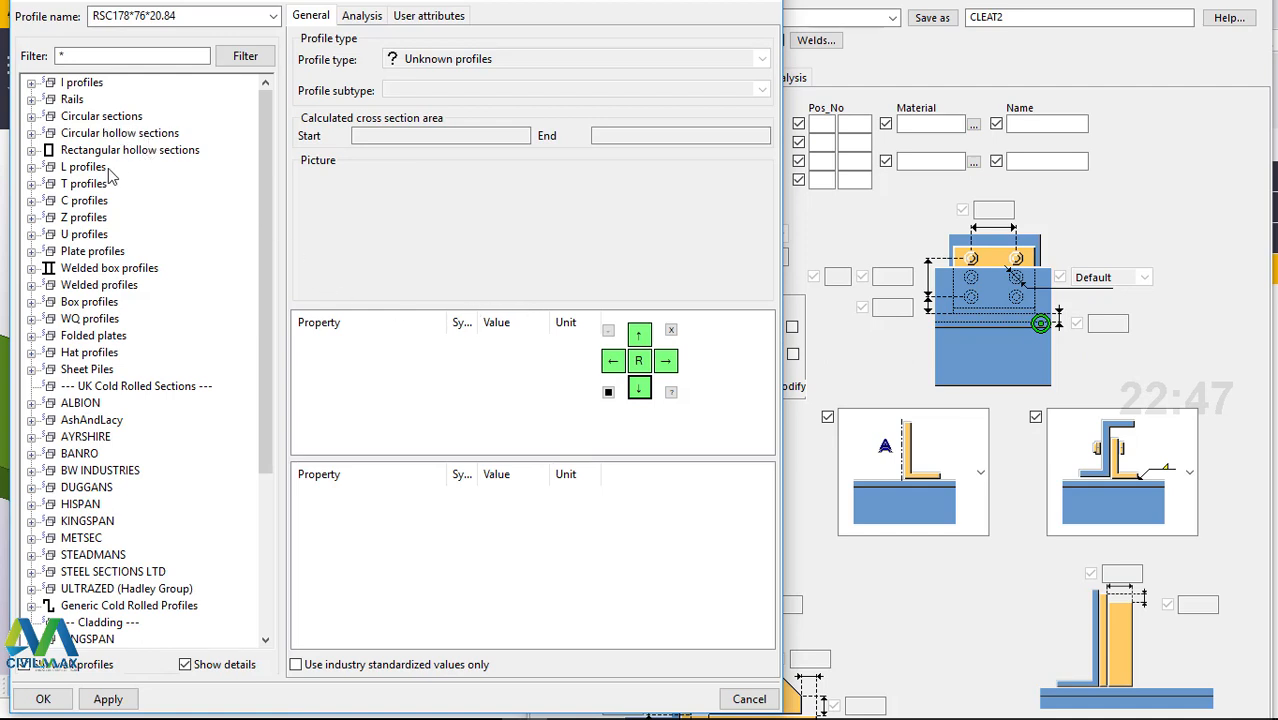
pyautogui.click(32, 168)
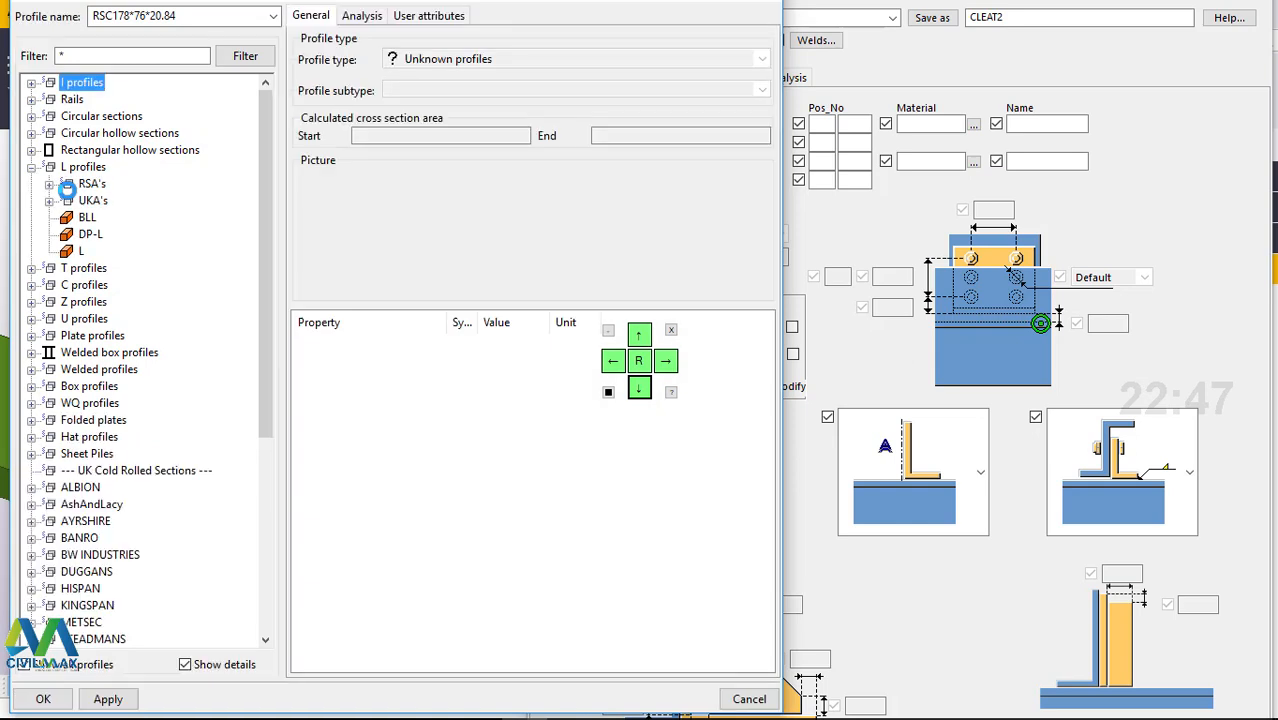
pyautogui.click(50, 185)
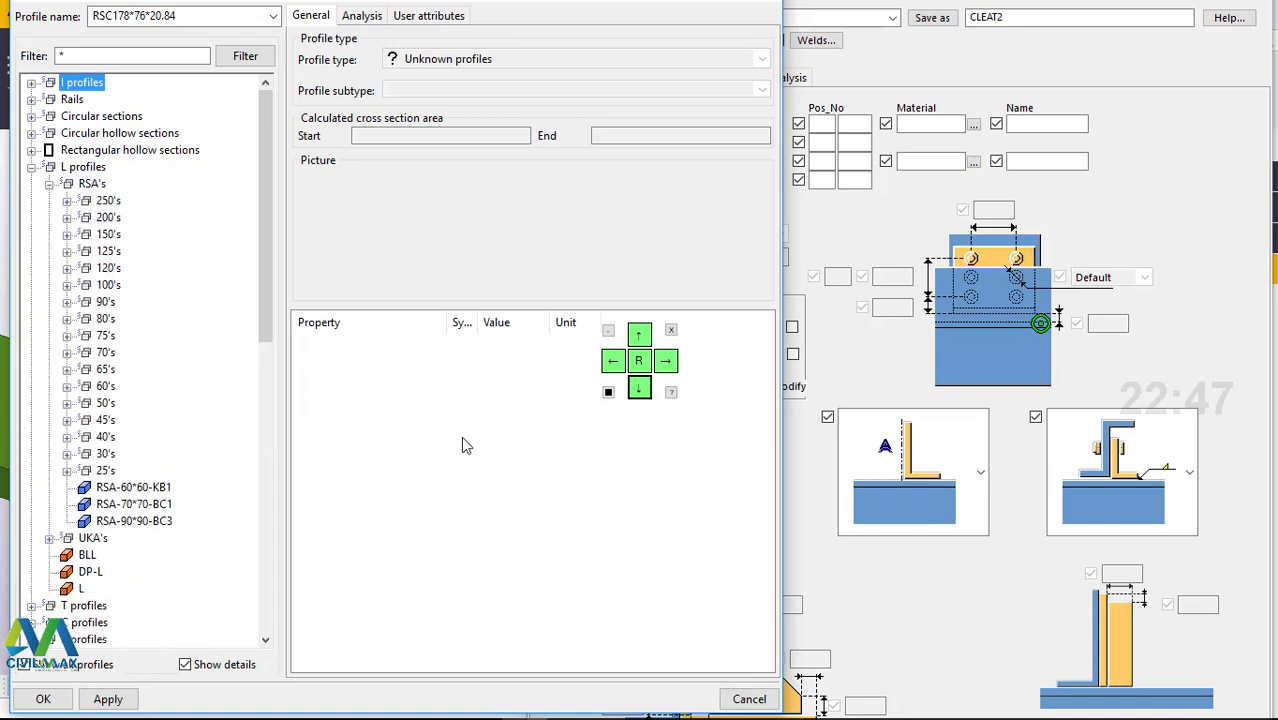
pyautogui.click(748, 699)
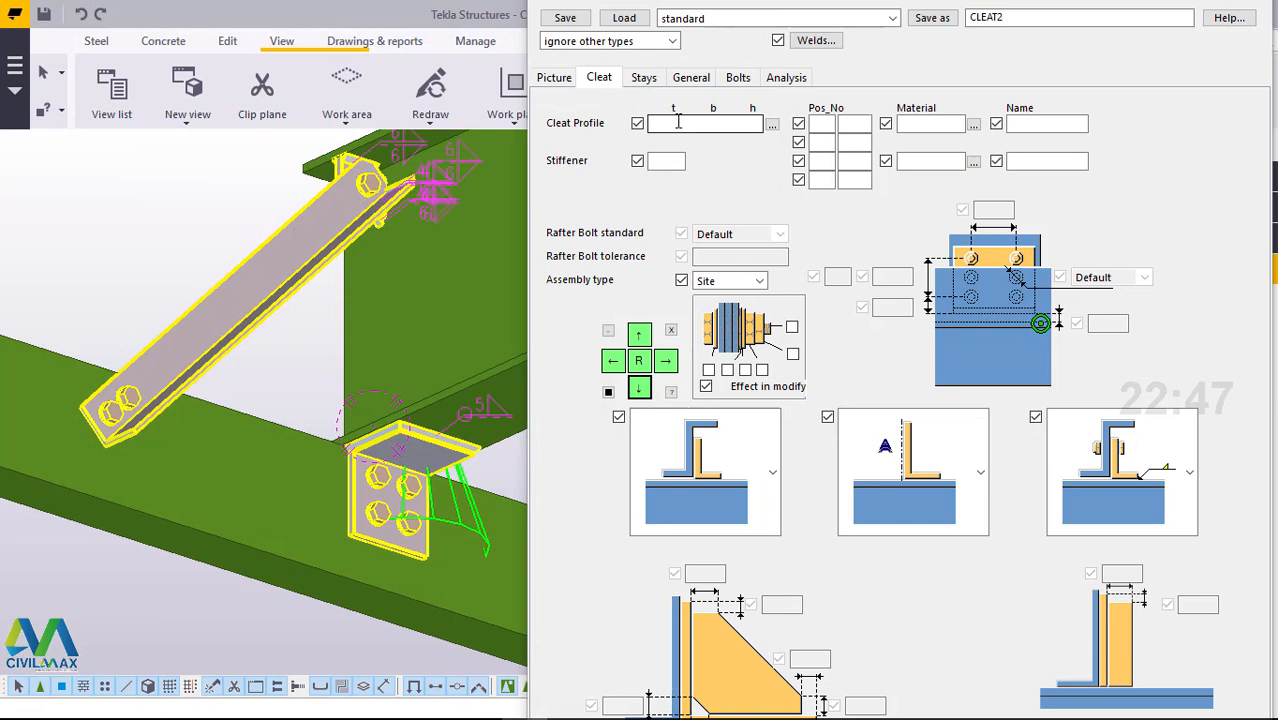
# - Review the connection's stay settings, including the available stay arrangements, and its bolt settings
pyautogui.click(645, 80)
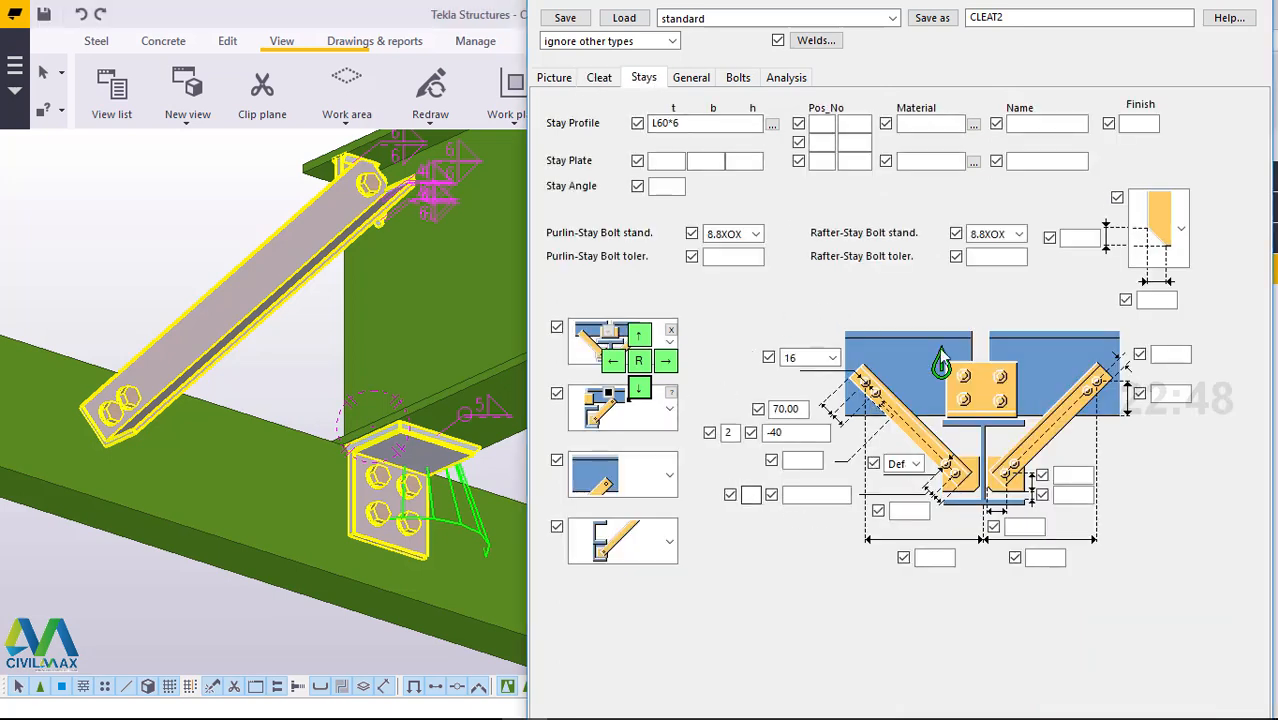
pyautogui.moveTo(678, 326); pyautogui.dragTo(912, 213)
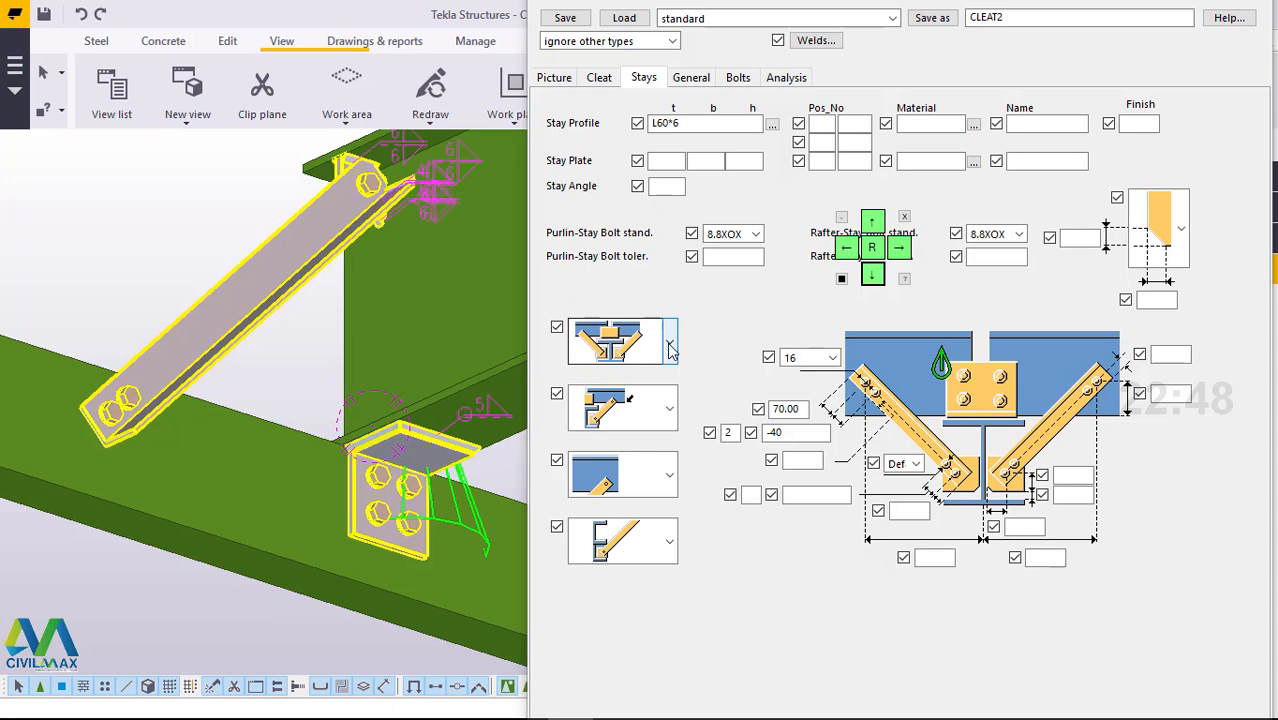
pyautogui.click(671, 347)
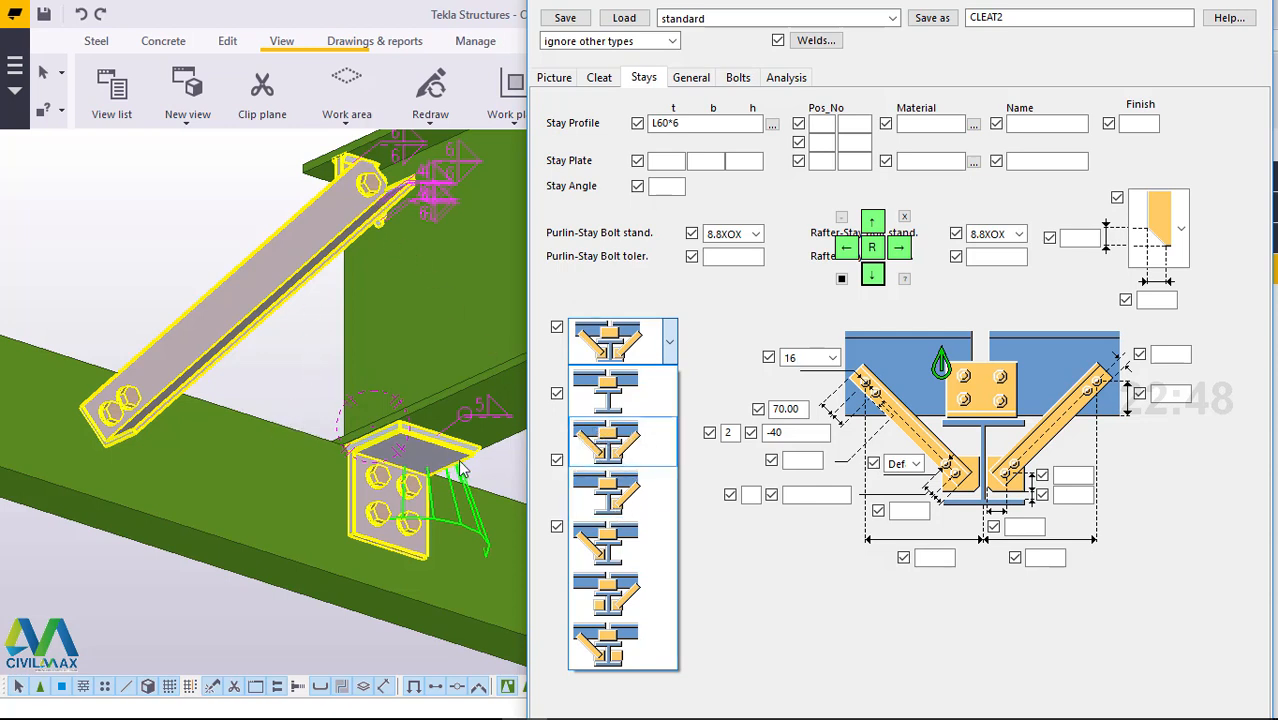
pyautogui.click(728, 316)
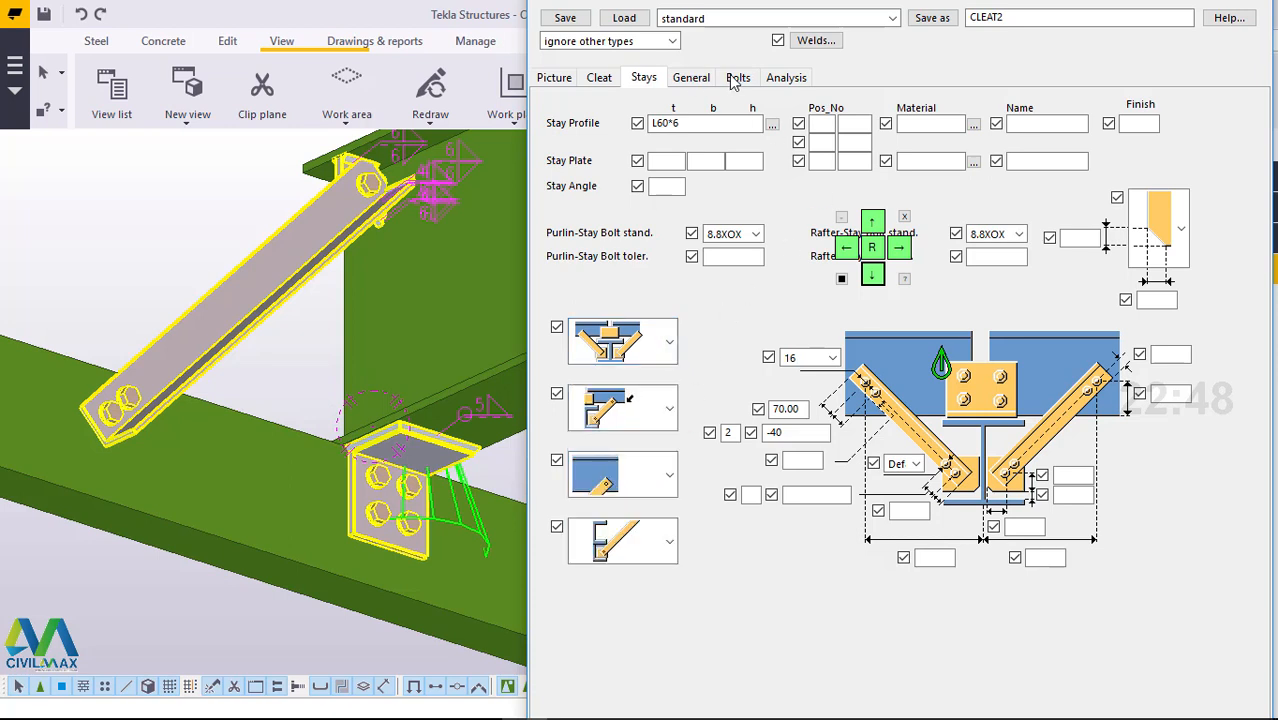
pyautogui.click(738, 80)
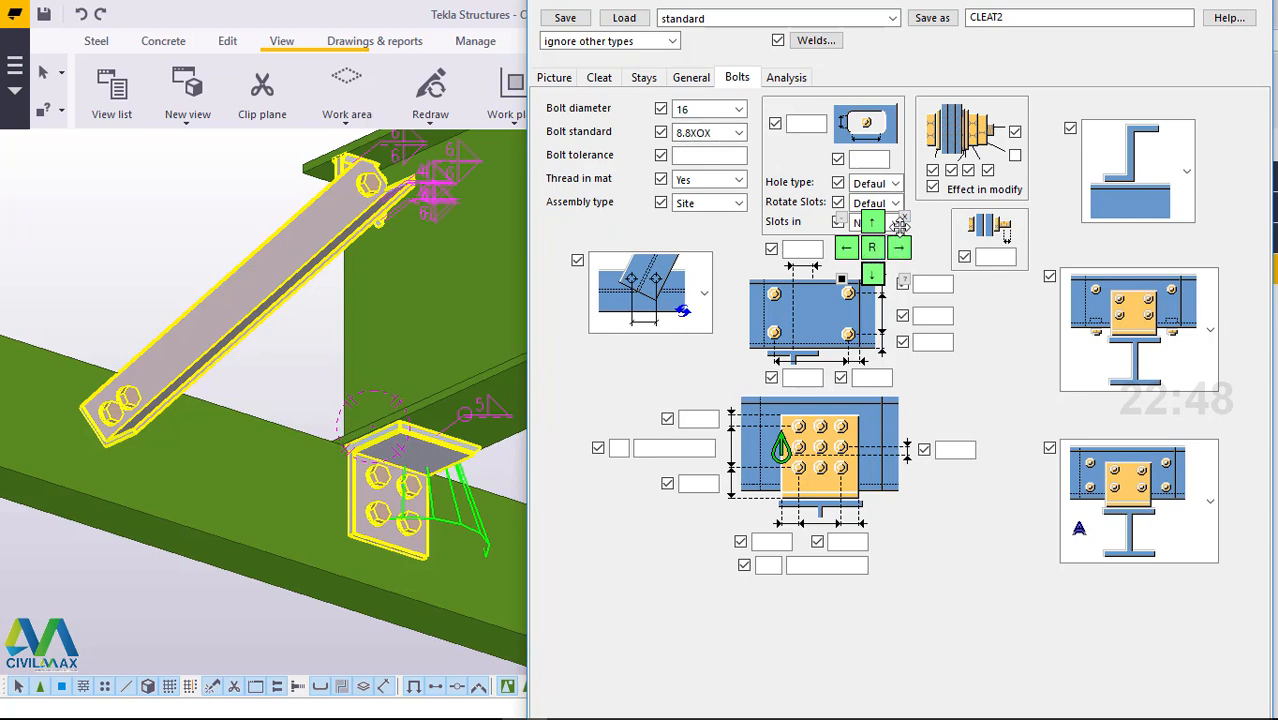
pyautogui.moveTo(898, 227); pyautogui.dragTo(1219, 58)
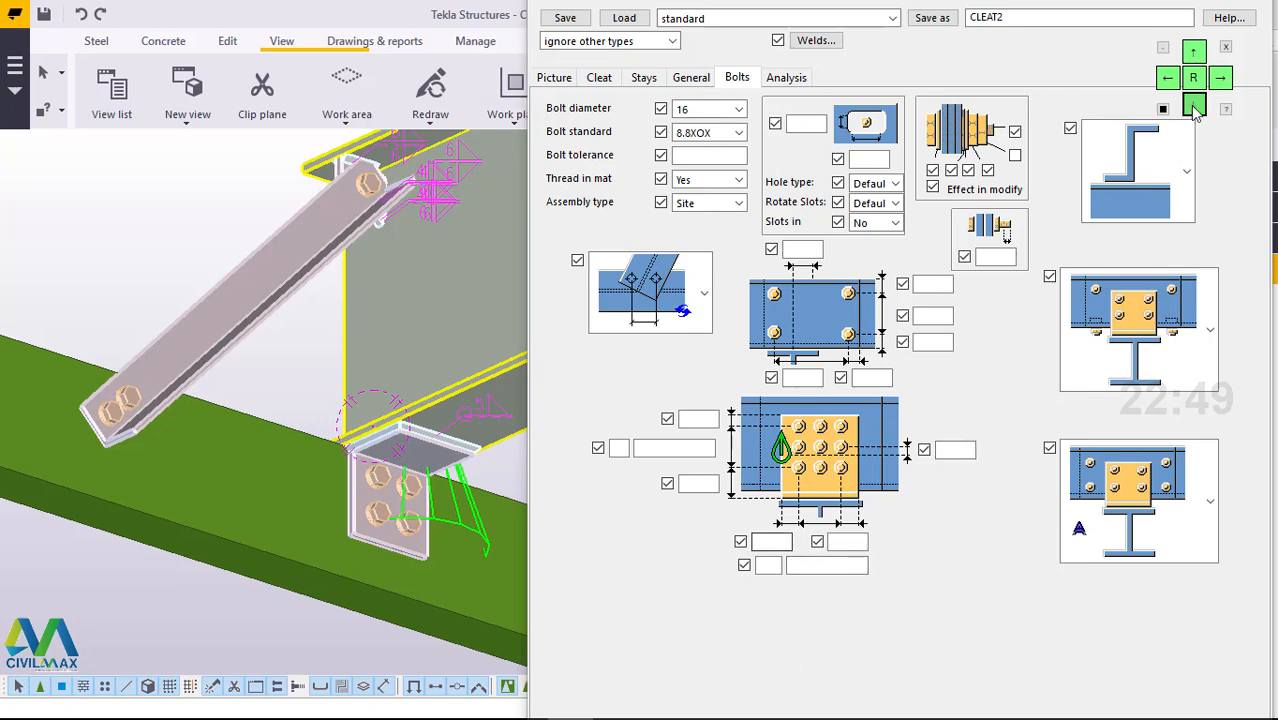
# - Apply and accept the Cold rolled overlap connection's properties
pyautogui.scroll(-2, 1195, 55)
pyautogui.click(1195, 54)
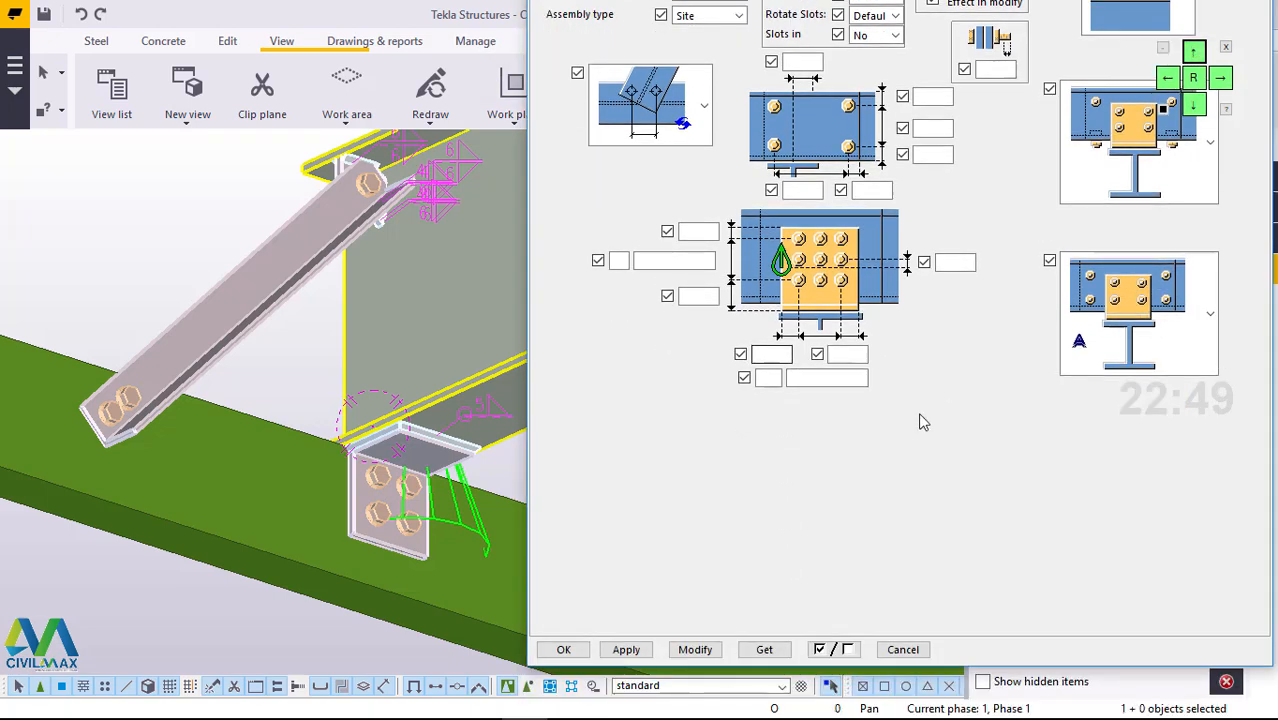
pyautogui.click(626, 651)
pyautogui.click(564, 650)
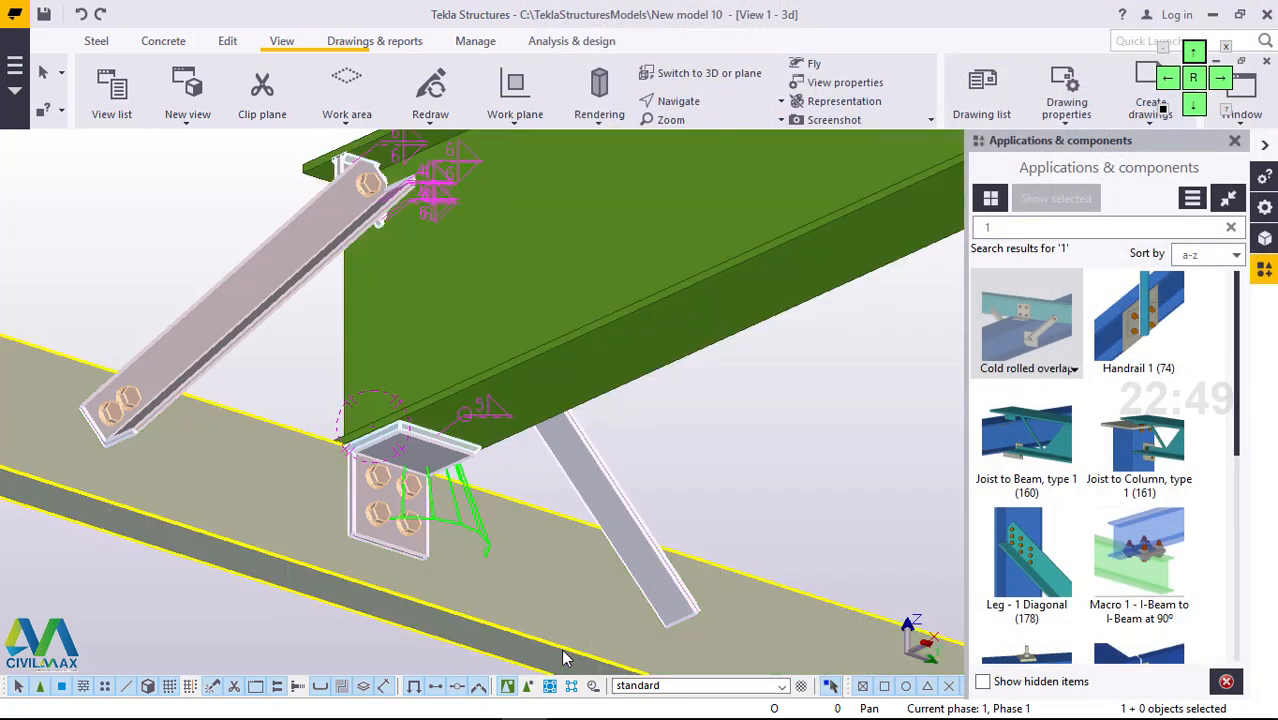
# - Close the component catalogue and inspect the bolted cleat and diagonal stays at the first I-beam's end
pyautogui.click(1234, 142)
pyautogui.scroll(-6, 233, 440)
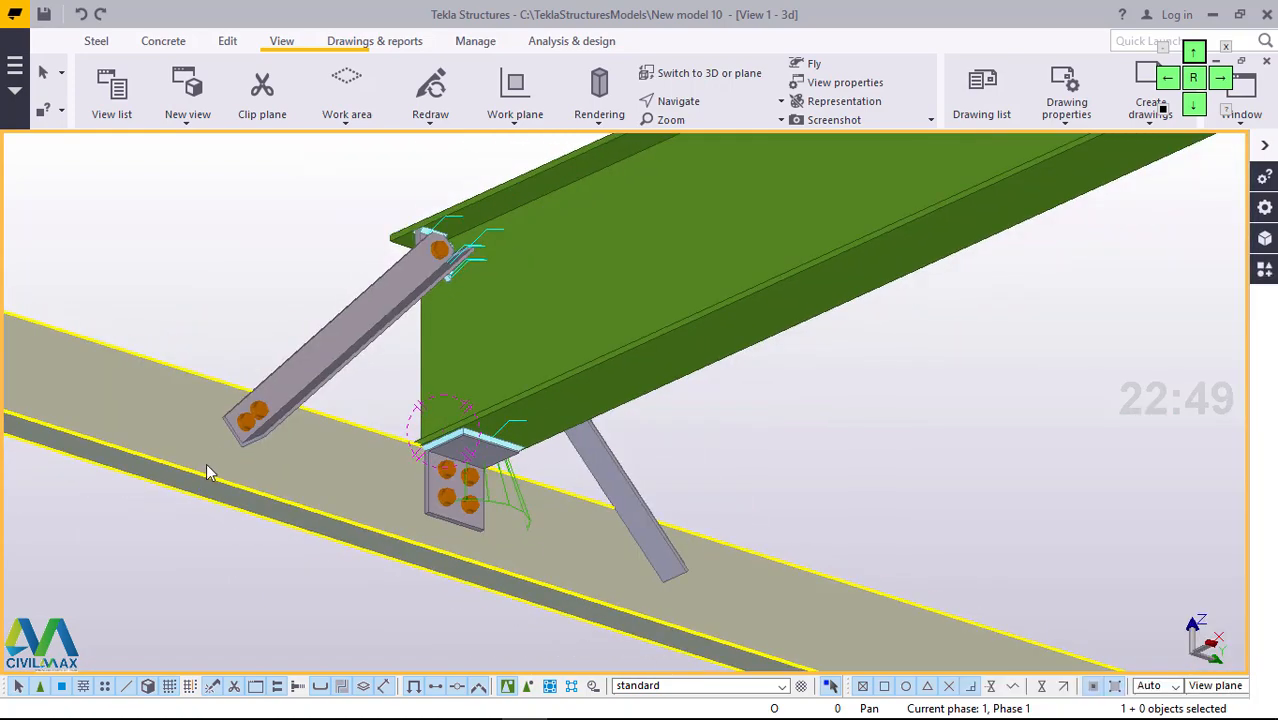
pyautogui.scroll(4, 316, 460)
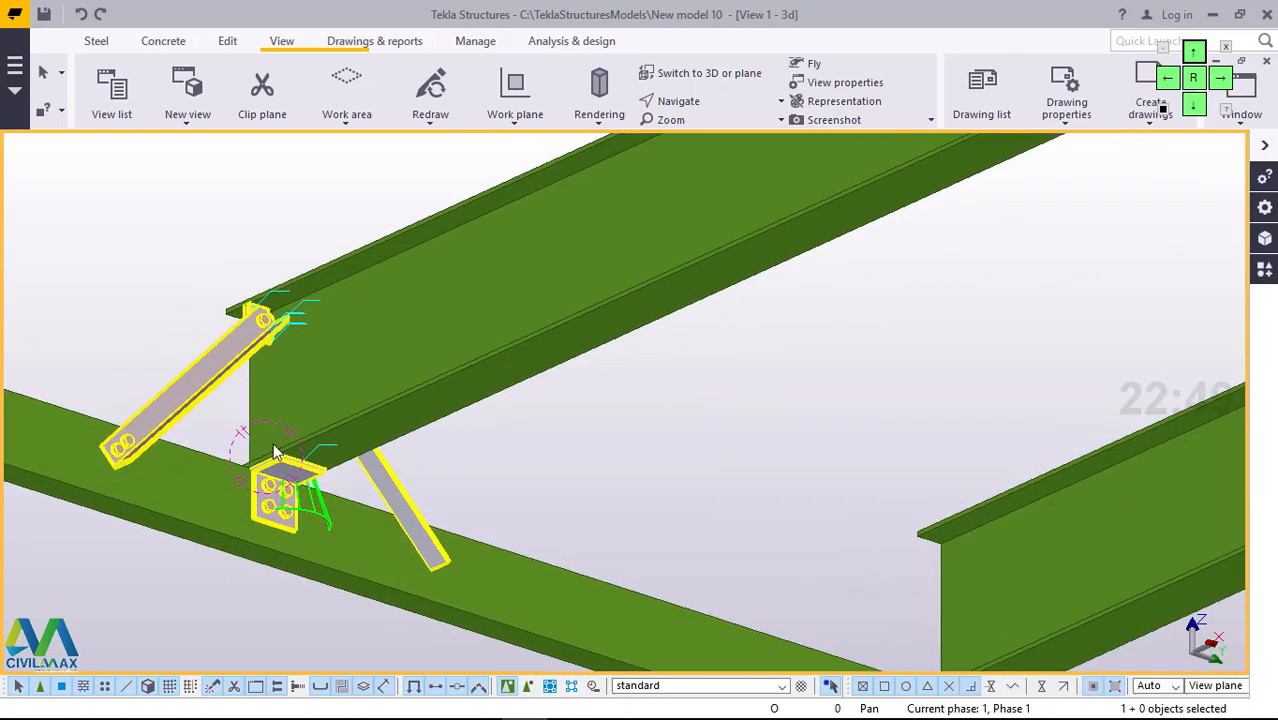
pyautogui.scroll(-4, 260, 452)
pyautogui.scroll(-3, 253, 452)
pyautogui.scroll(3, 262, 499)
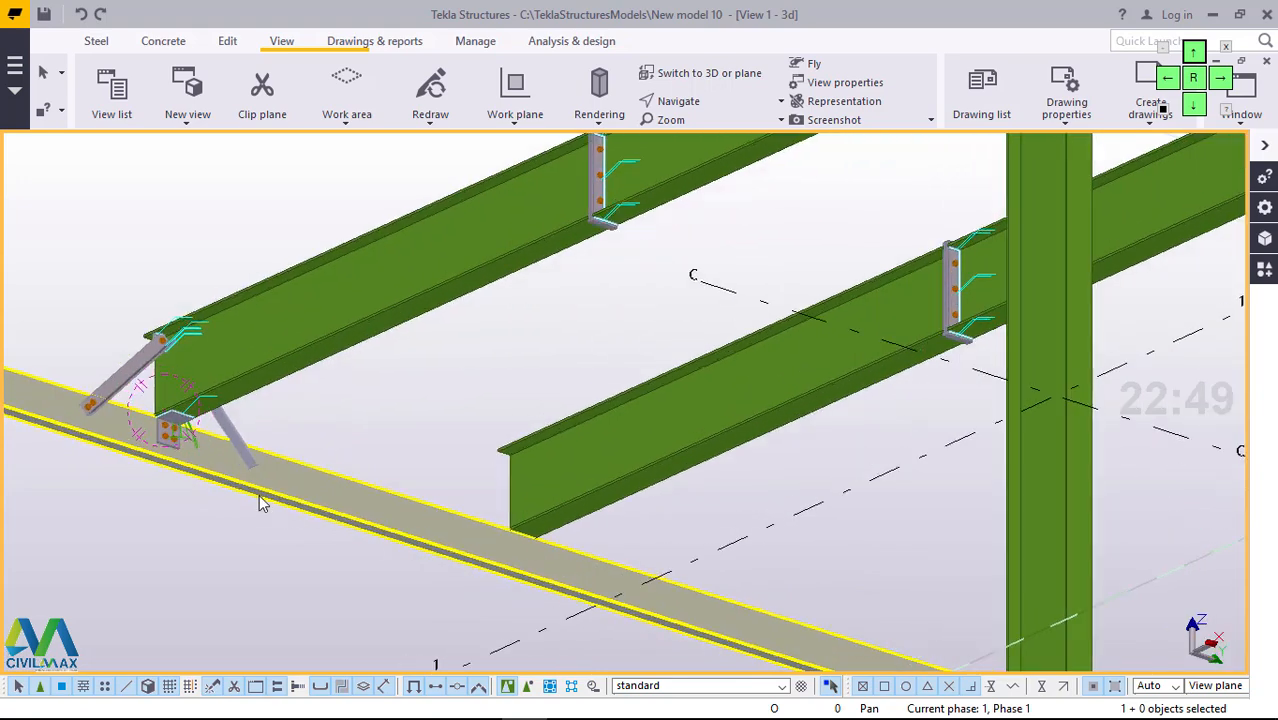
pyautogui.scroll(2, 145, 373)
pyautogui.scroll(1, 145, 373)
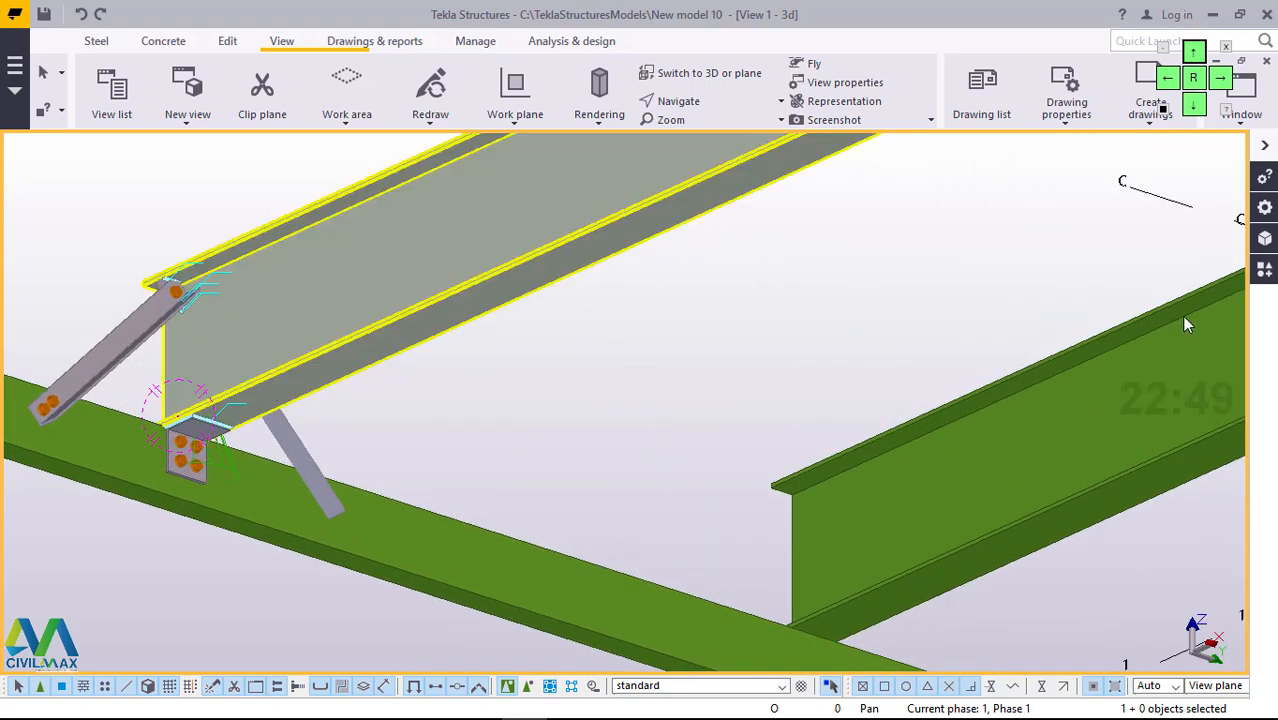
# - Add a Cold rolled overlap connection with the second I-beam as main part and the channel beam as secondary part
pyautogui.click(1265, 269)
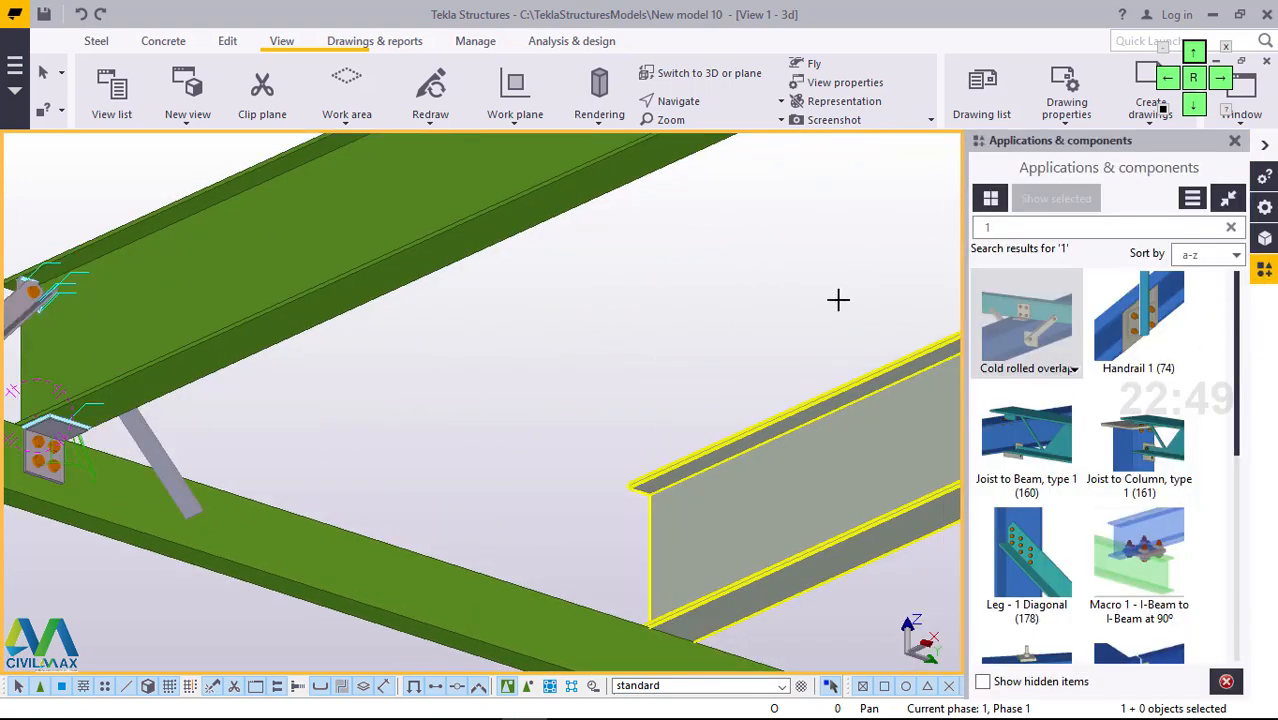
pyautogui.scroll(-3, 471, 397)
pyautogui.scroll(4, 593, 531)
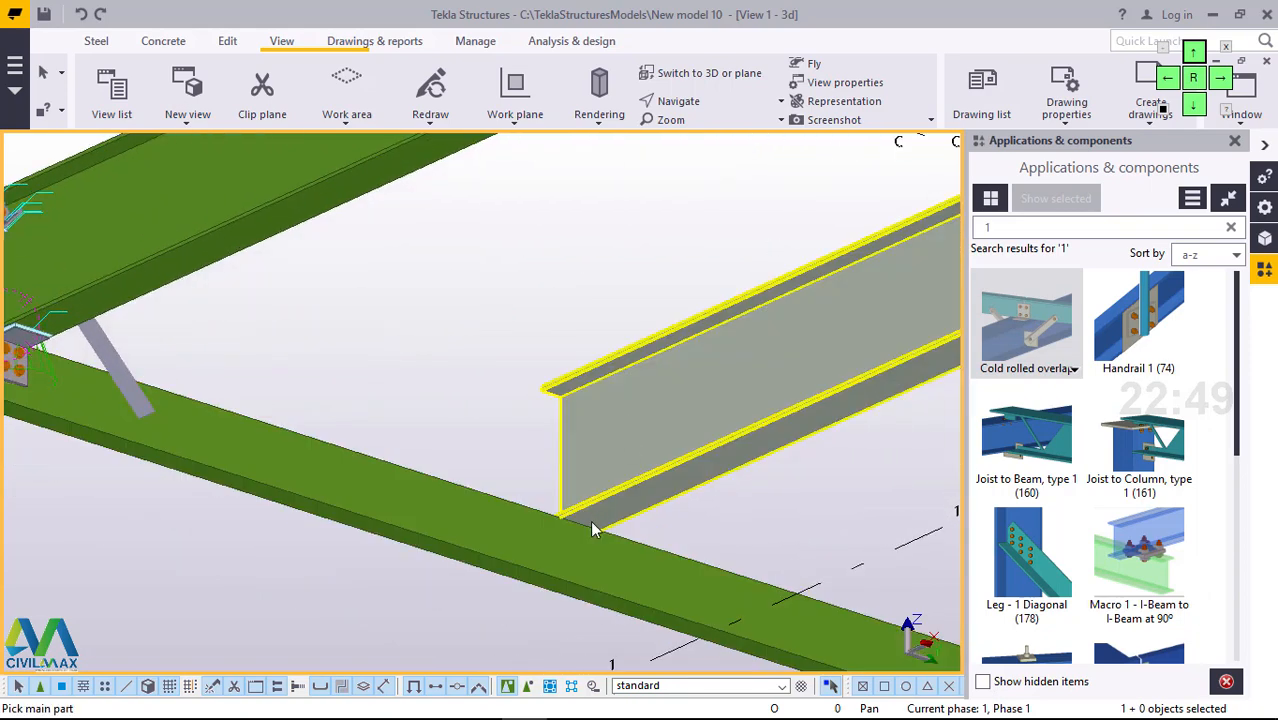
pyautogui.click(578, 536)
pyautogui.click(580, 547)
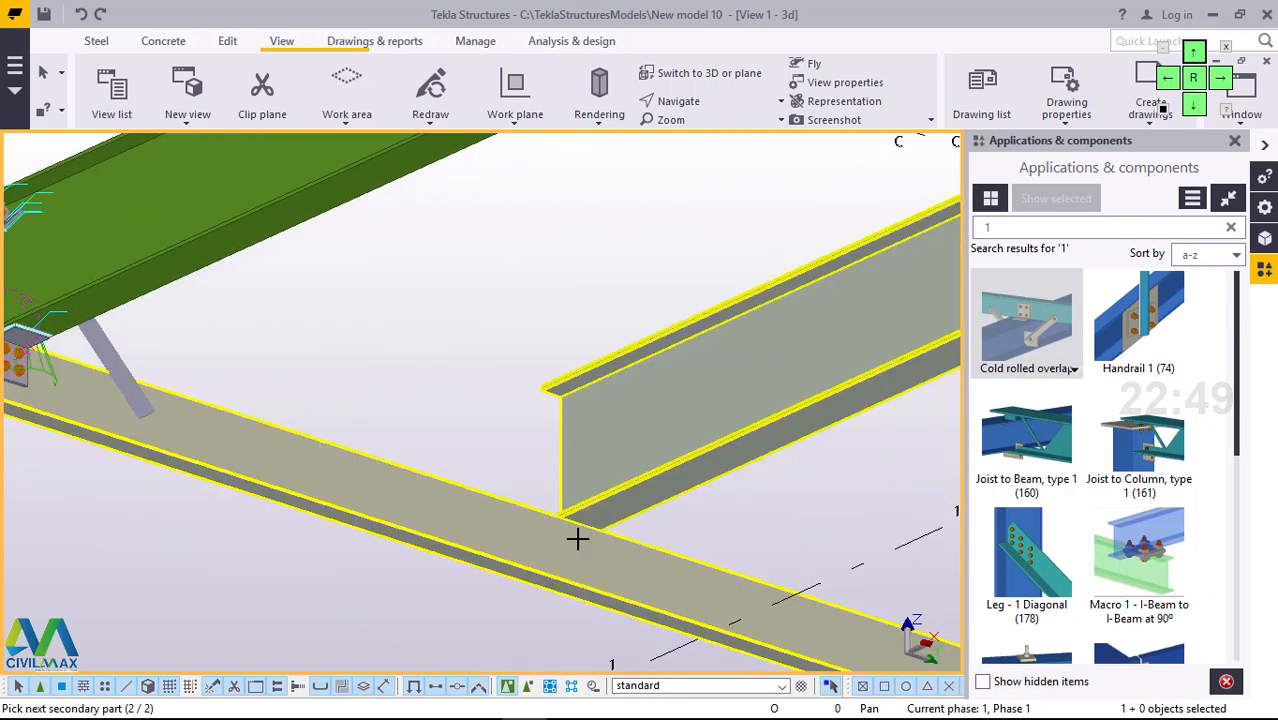
pyautogui.middleClick(578, 540)
pyautogui.rightClick(459, 317)
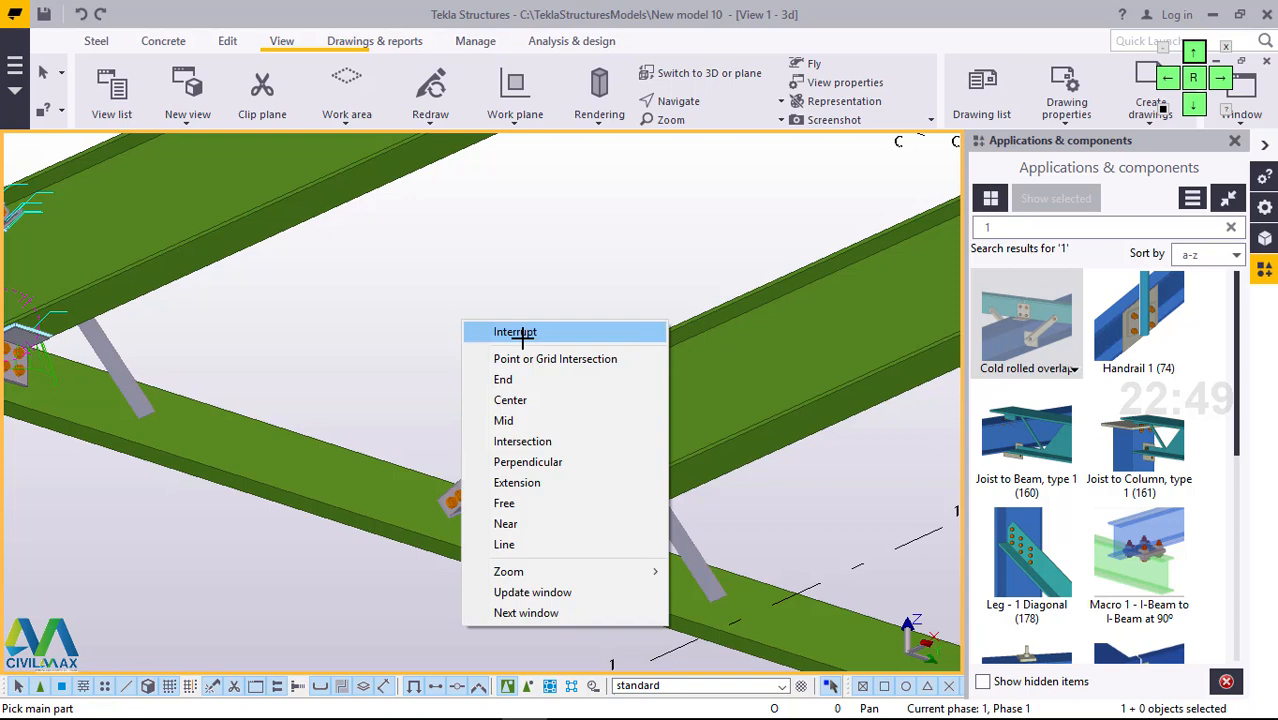
pyautogui.click(516, 331)
pyautogui.click(1235, 140)
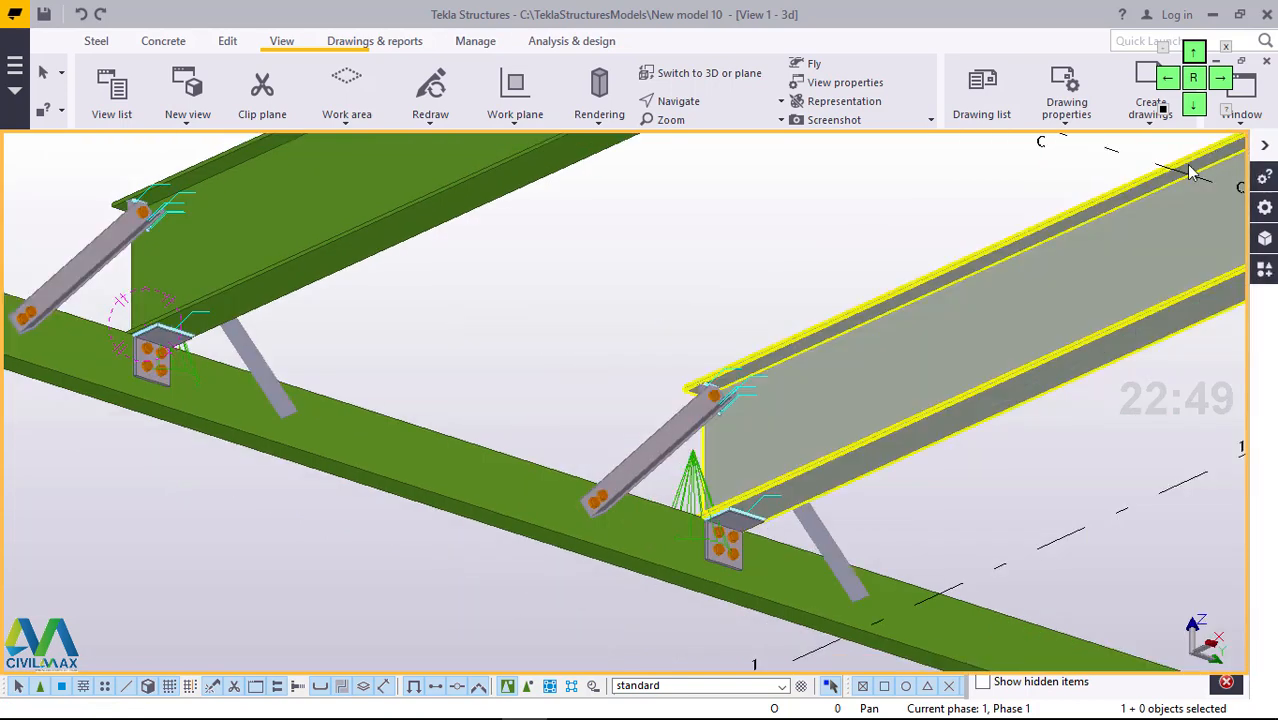
# - Rotate the model and check the cleats and stays on both I-beams from the other side
pyautogui.click(693, 102)
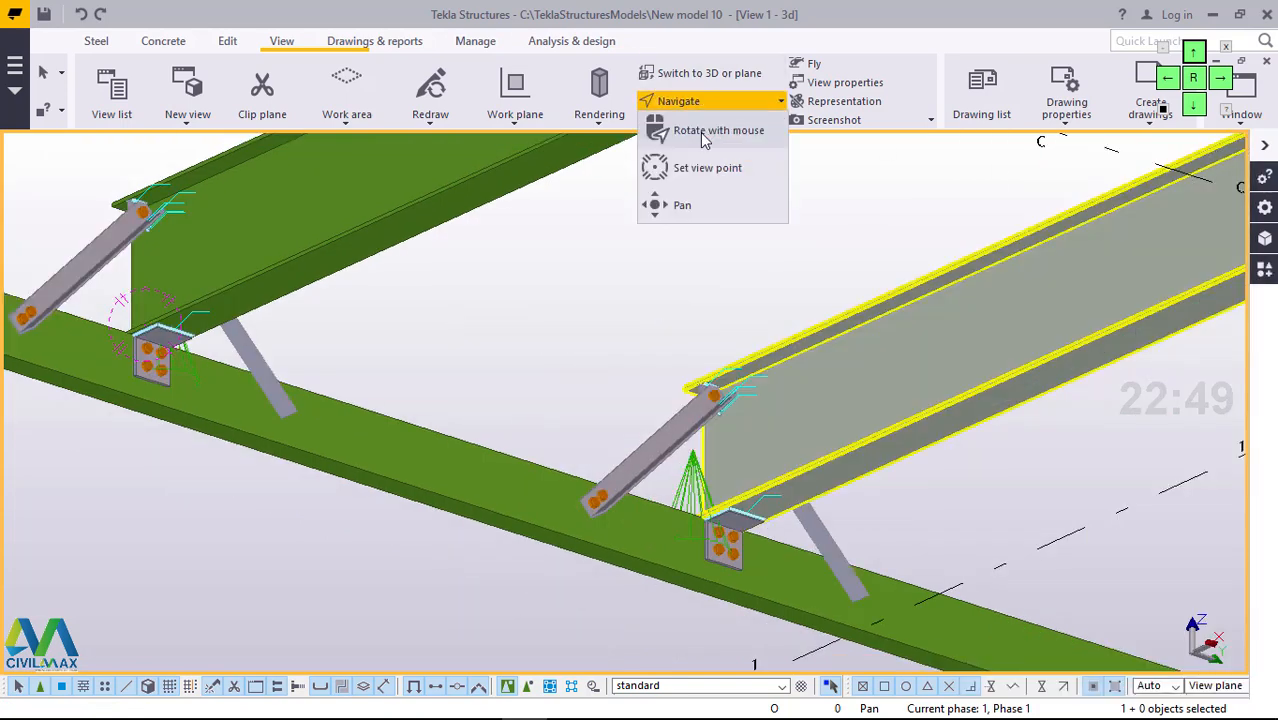
pyautogui.click(690, 145)
pyautogui.click(756, 269)
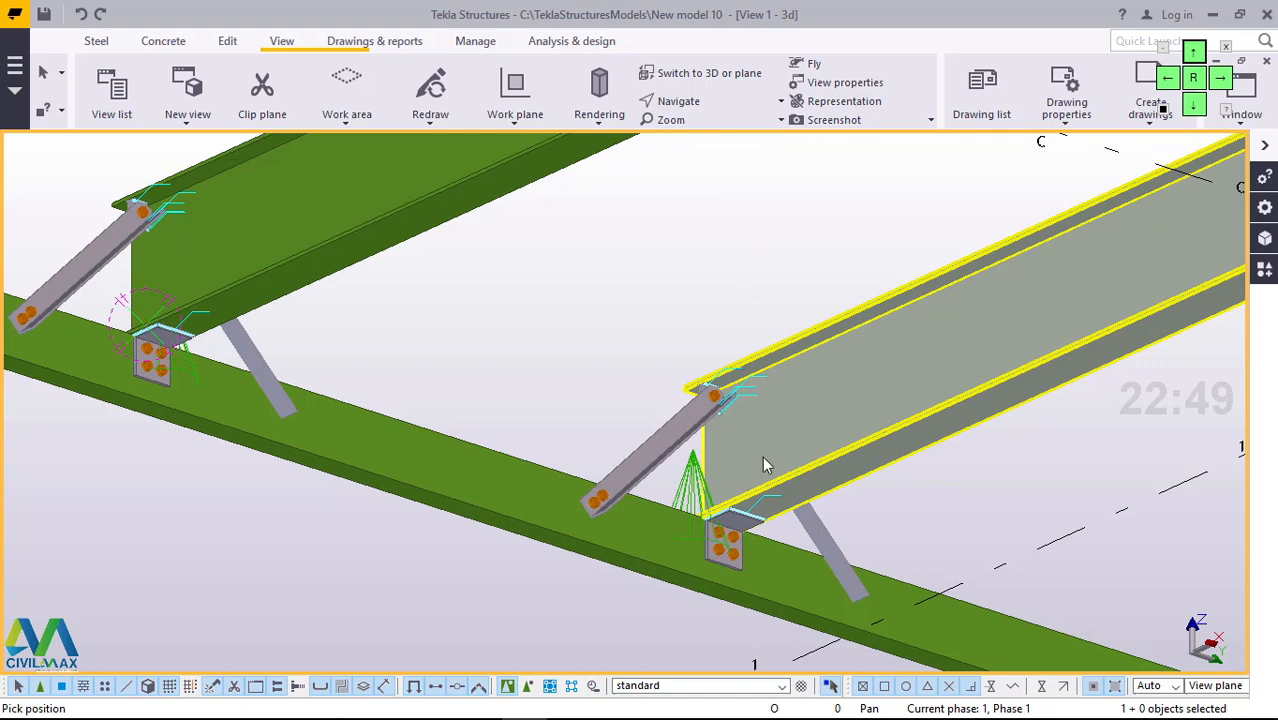
pyautogui.keyDown('ctrl'); pyautogui.moveTo(762, 456); pyautogui.dragTo(606, 277, button='middle'); pyautogui.keyUp('ctrl')
pyautogui.rightClick(606, 277)
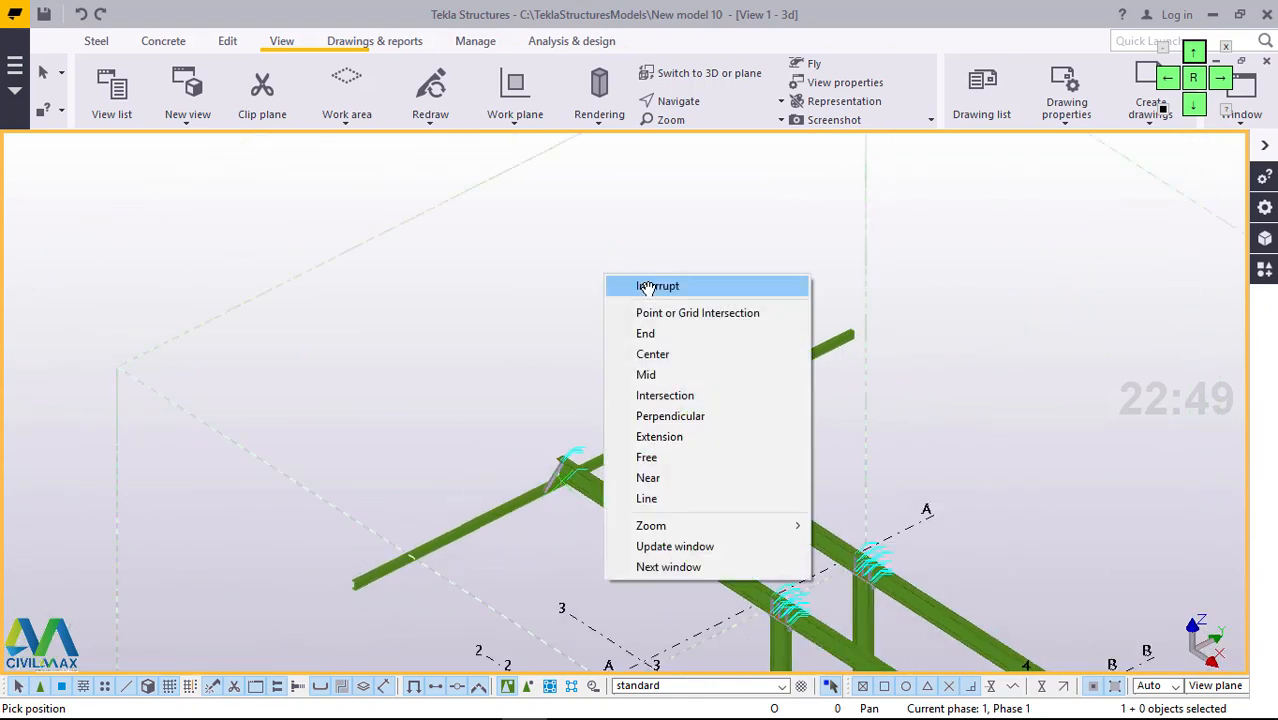
pyautogui.scroll(4, 621, 470)
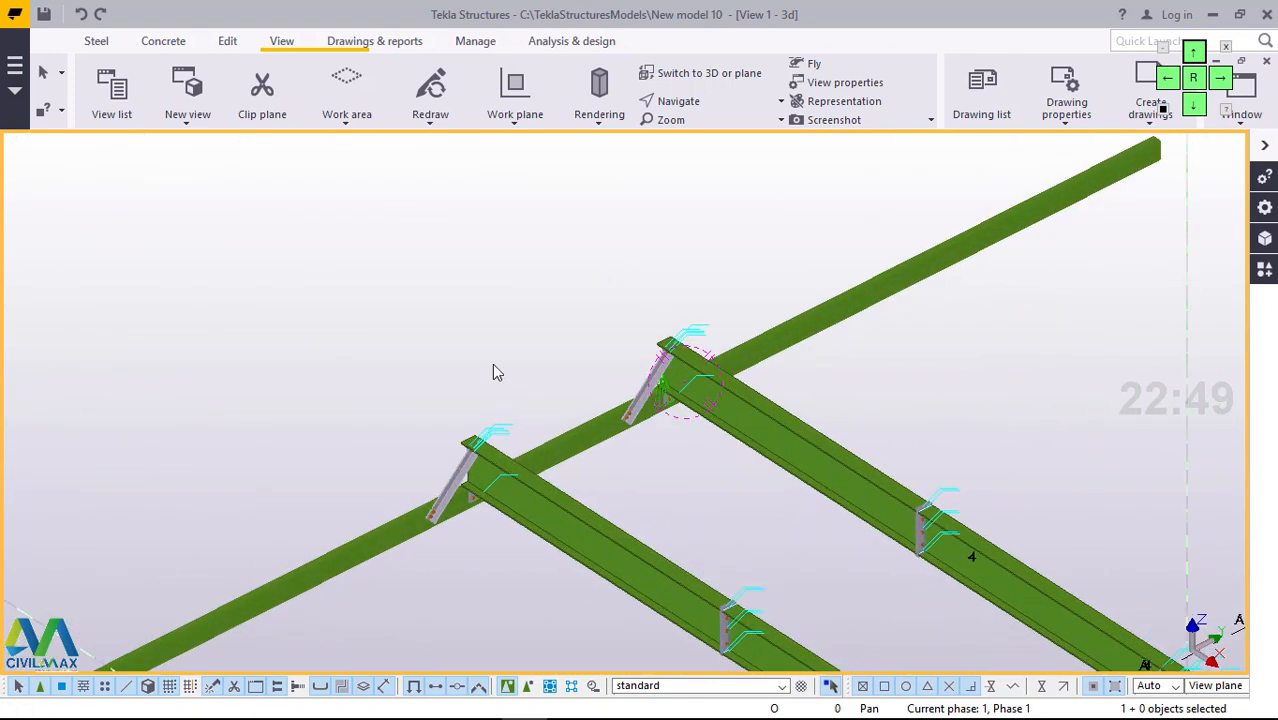
pyautogui.scroll(-6, 494, 372)
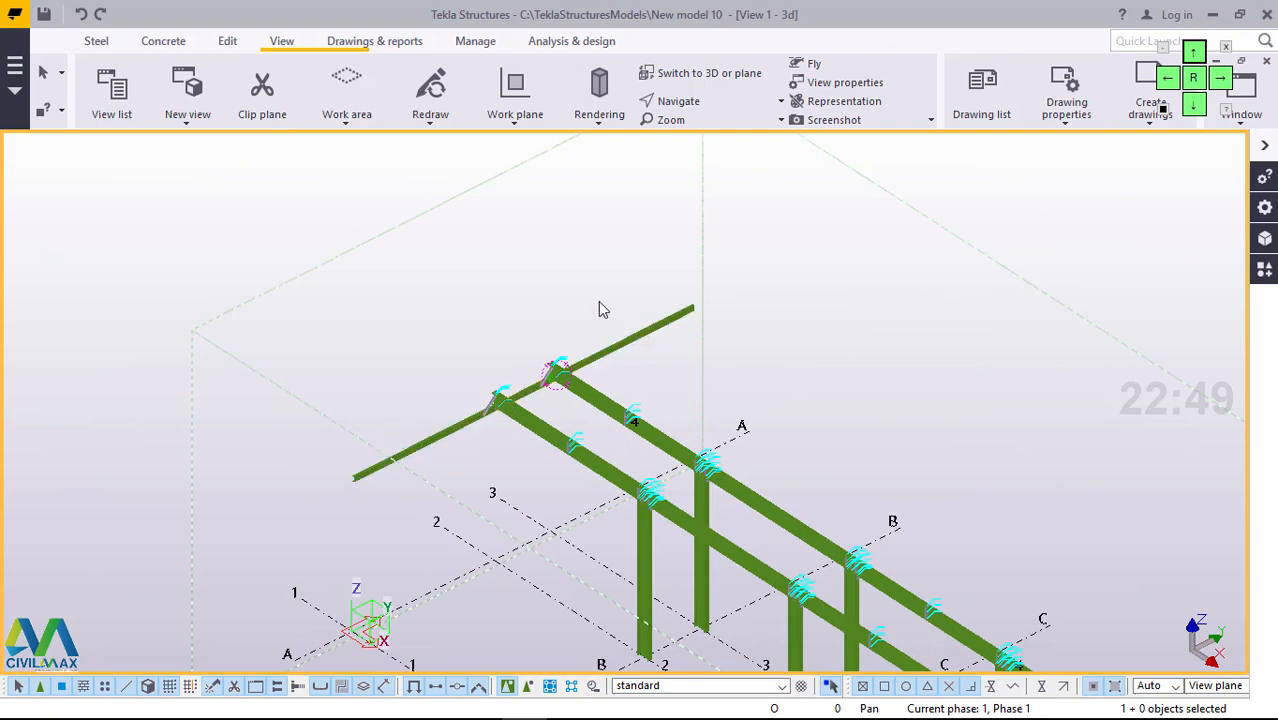
# - Inspect the diagonal stays and cleats where the channel beam crosses the ends of both I-beams
pyautogui.scroll(-3, 465, 334)
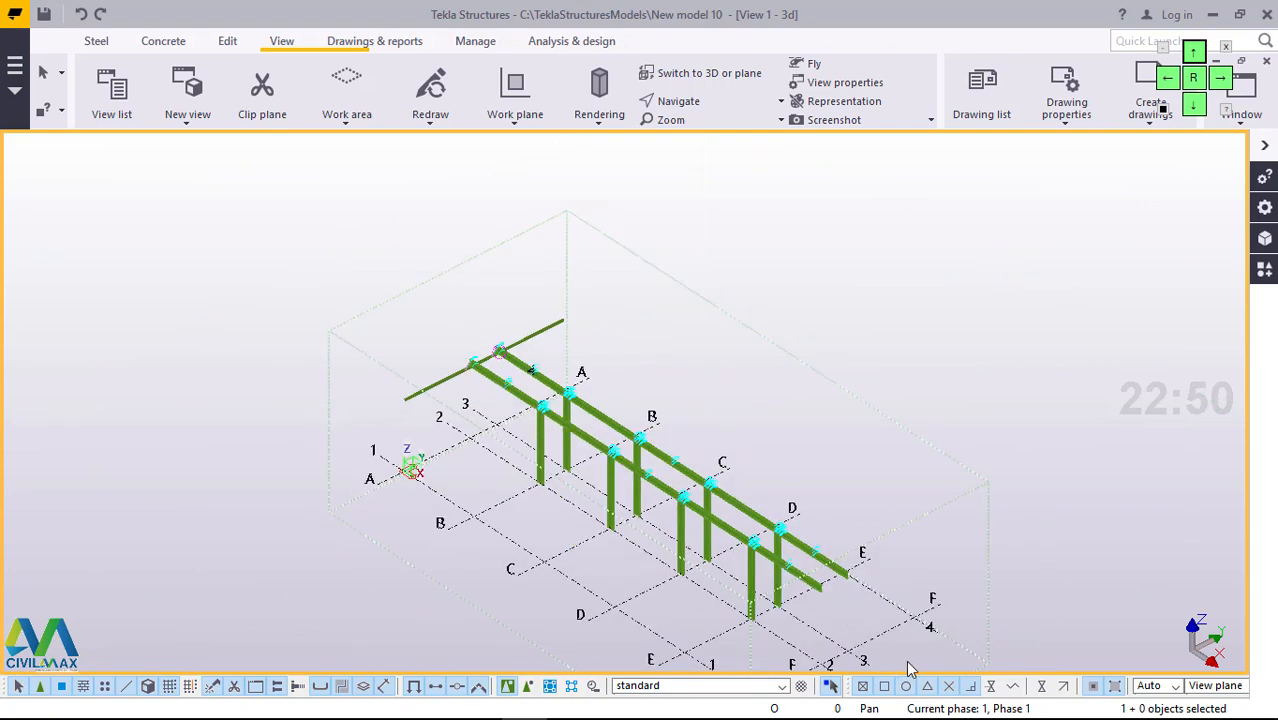
pyautogui.scroll(5, 428, 380)
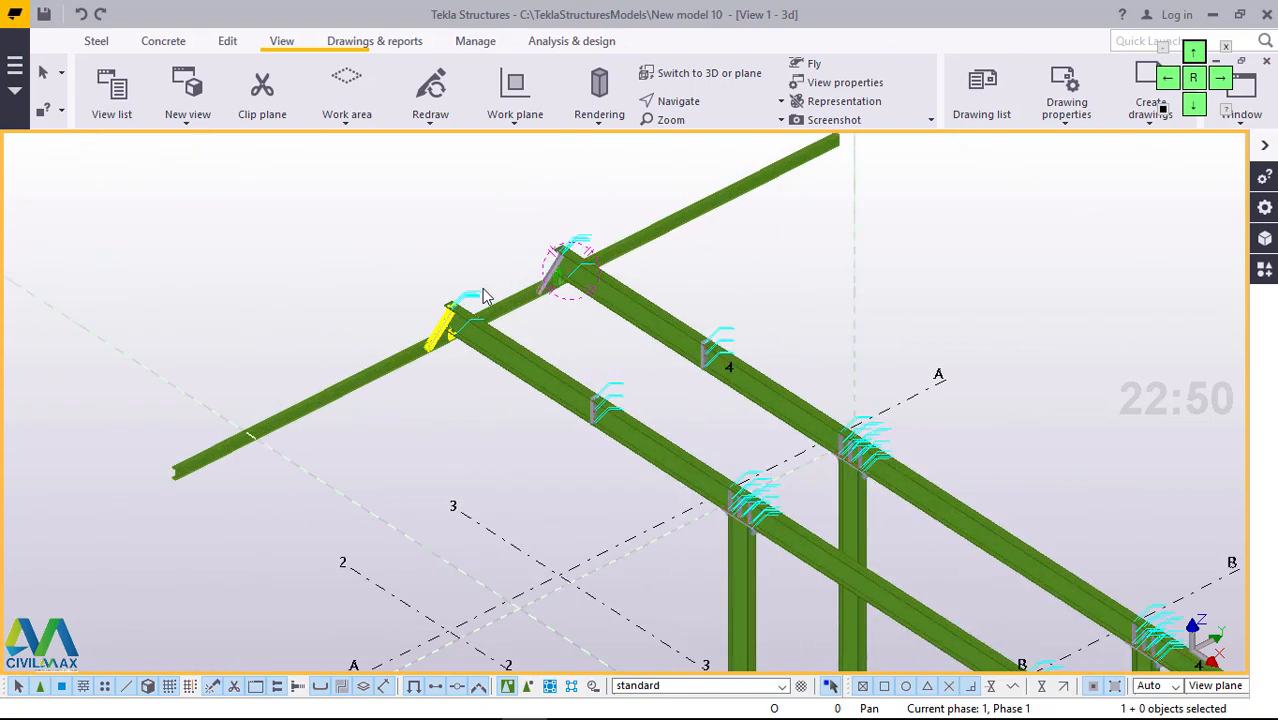
pyautogui.scroll(6, 483, 296)
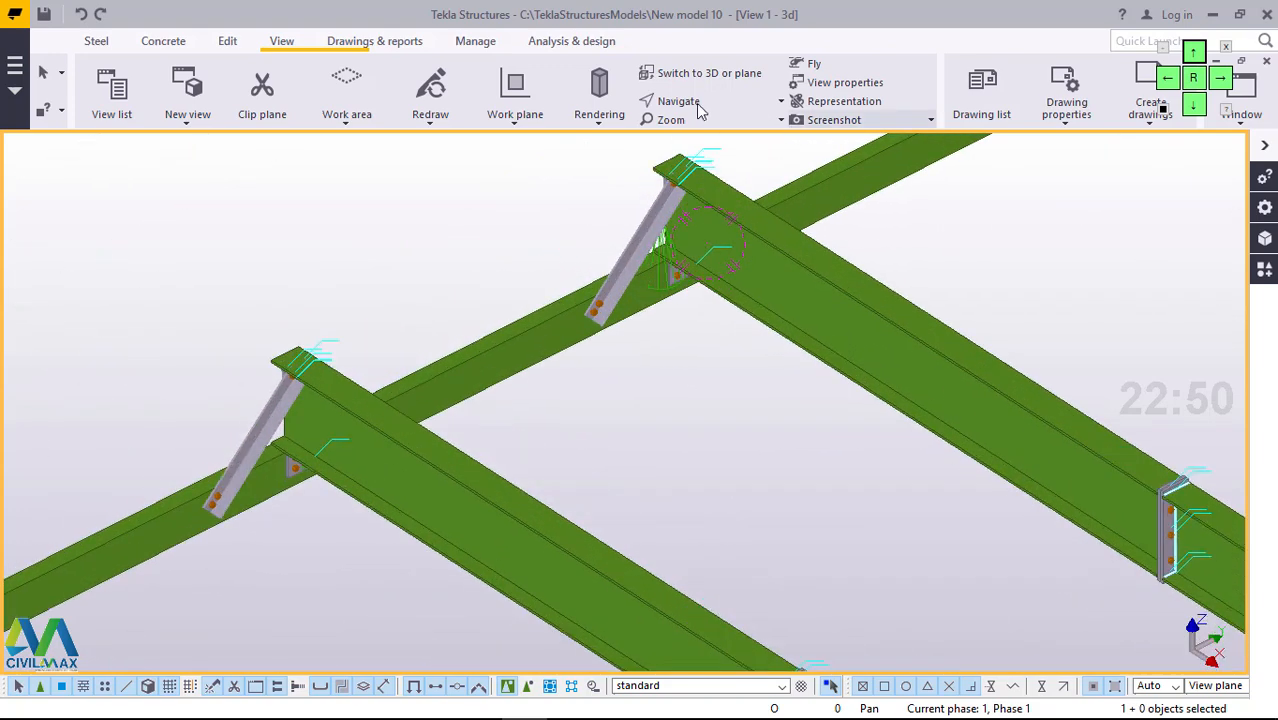
pyautogui.click(697, 105)
pyautogui.click(691, 141)
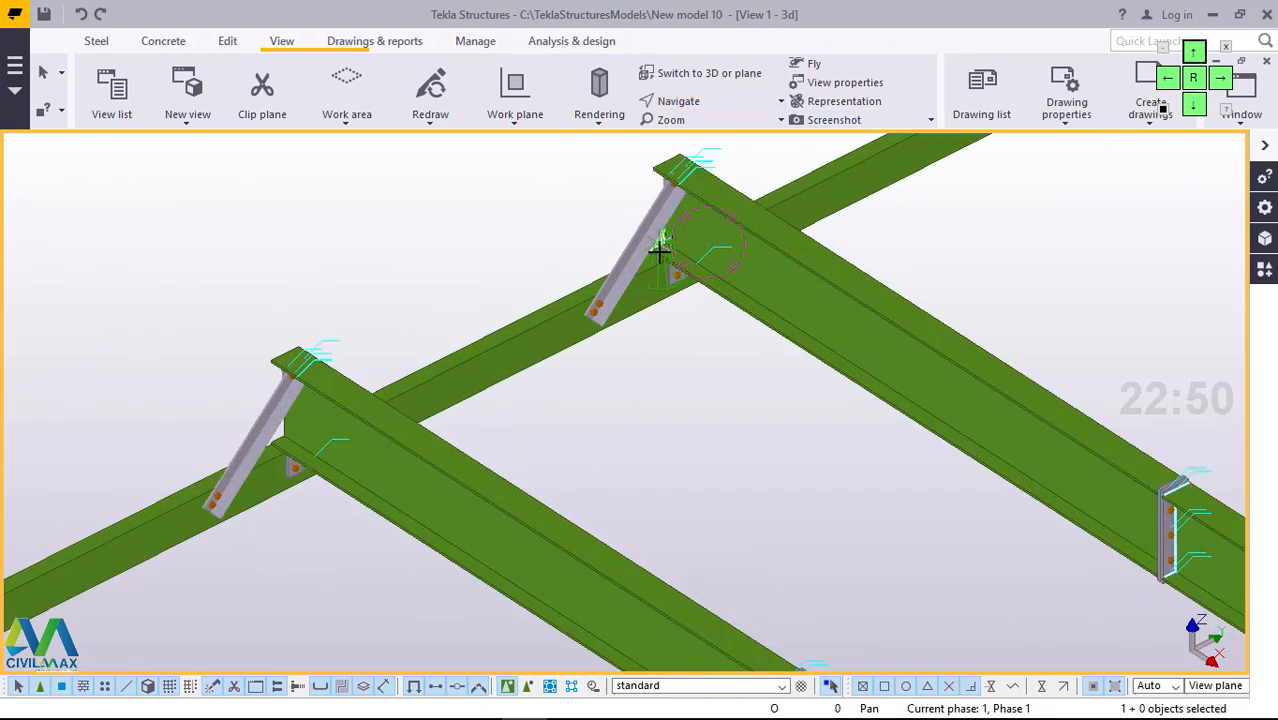
pyautogui.moveTo(665, 265); pyautogui.dragTo(598, 262)
pyautogui.rightClick(436, 224)
pyautogui.click(474, 237)
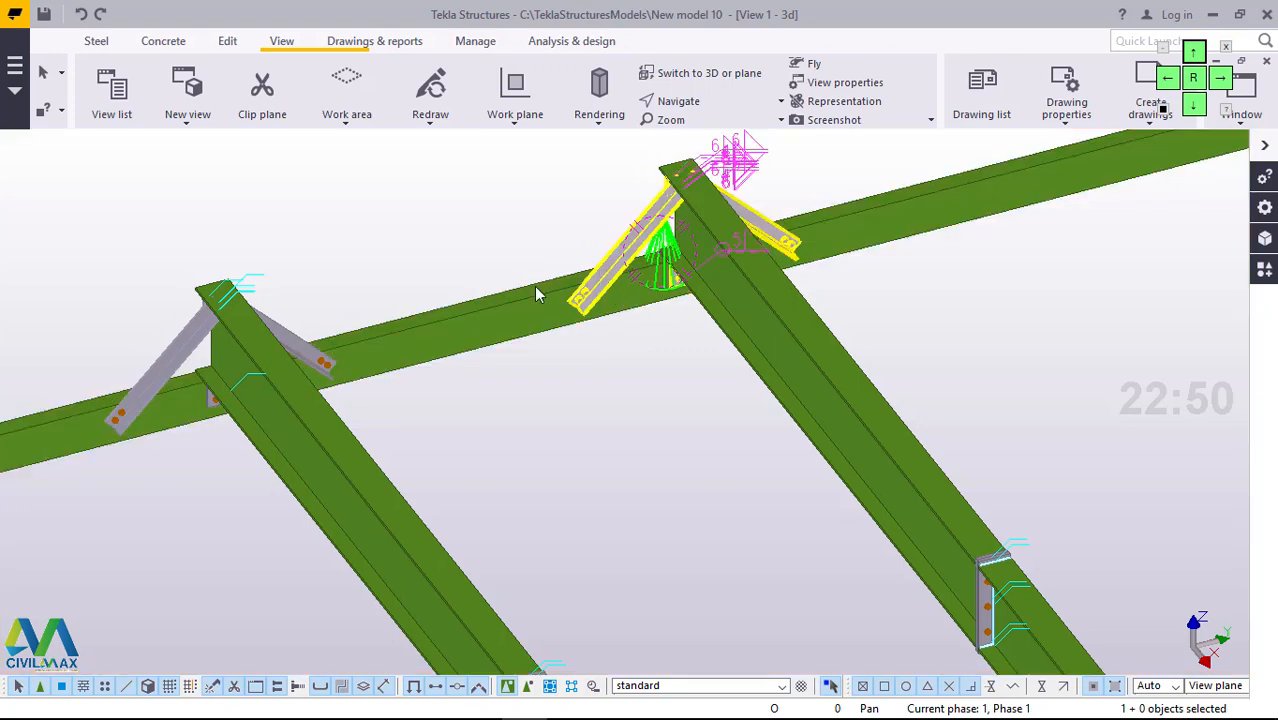
# - Select the channel beam together with its two Cold rolled overlap connections and start a linear copy
pyautogui.click(524, 345)
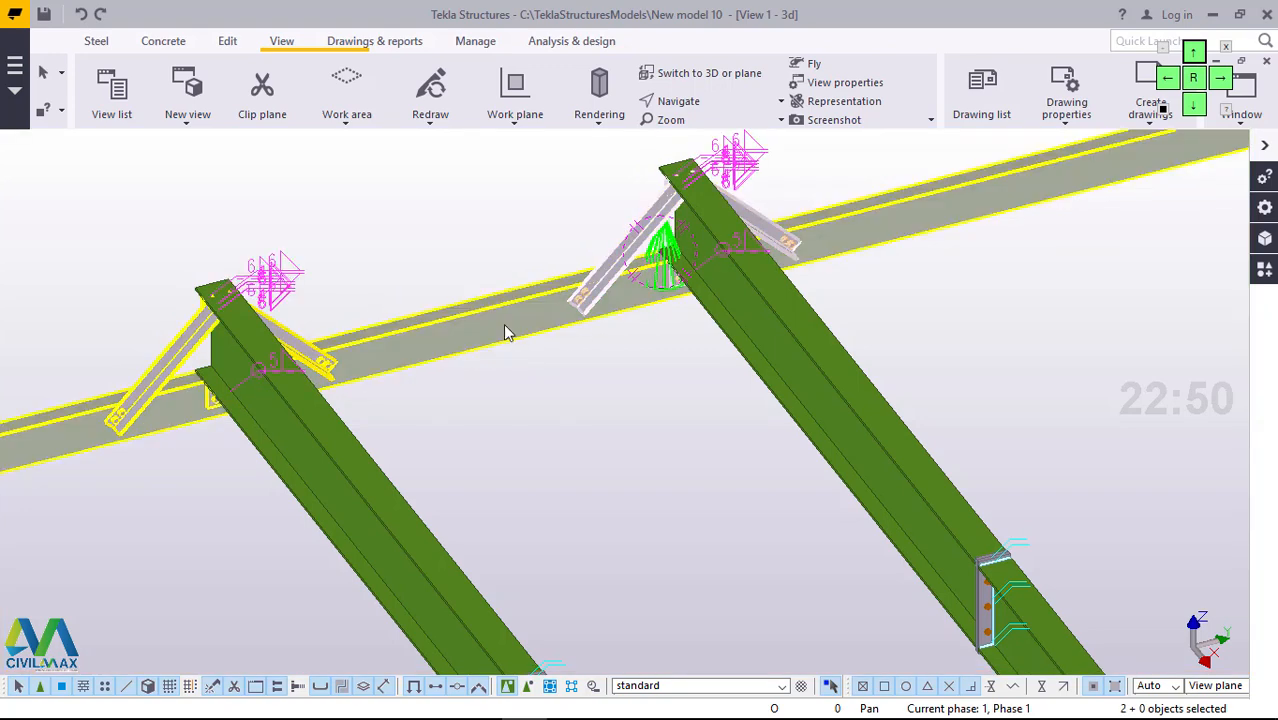
pyautogui.scroll(-2, 490, 338)
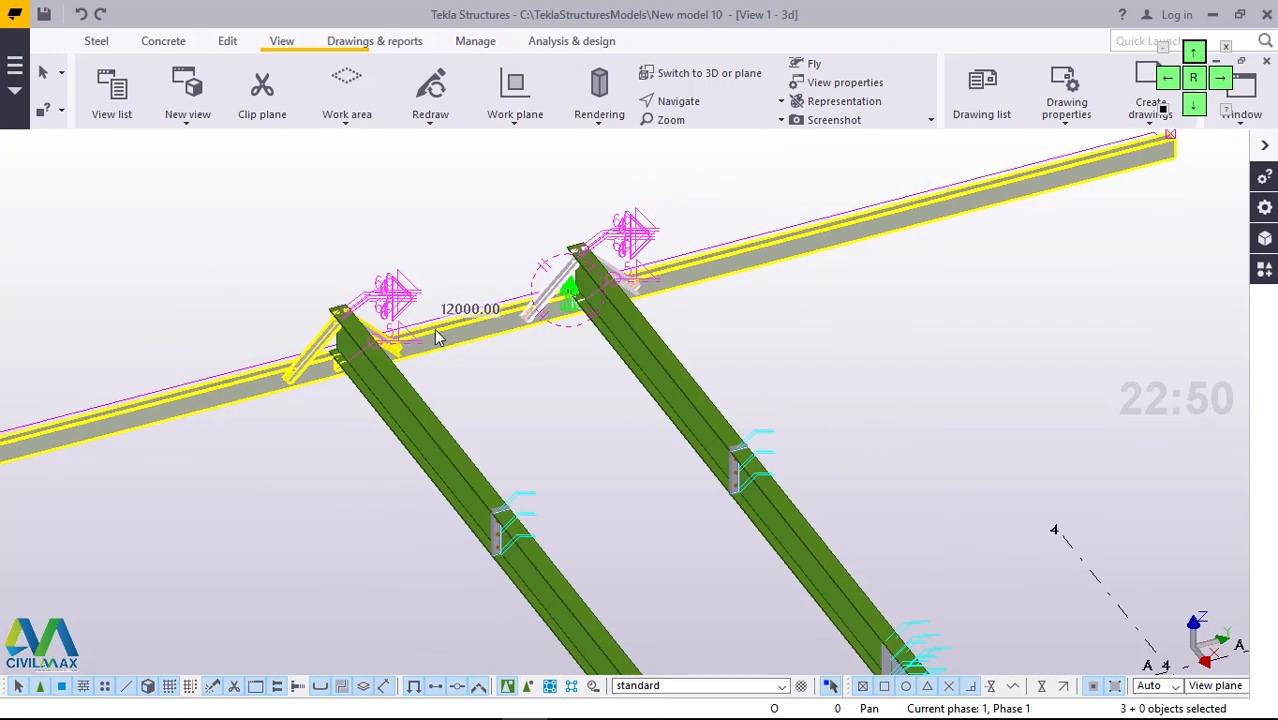
pyautogui.scroll(-3, 436, 338)
pyautogui.scroll(1, 446, 333)
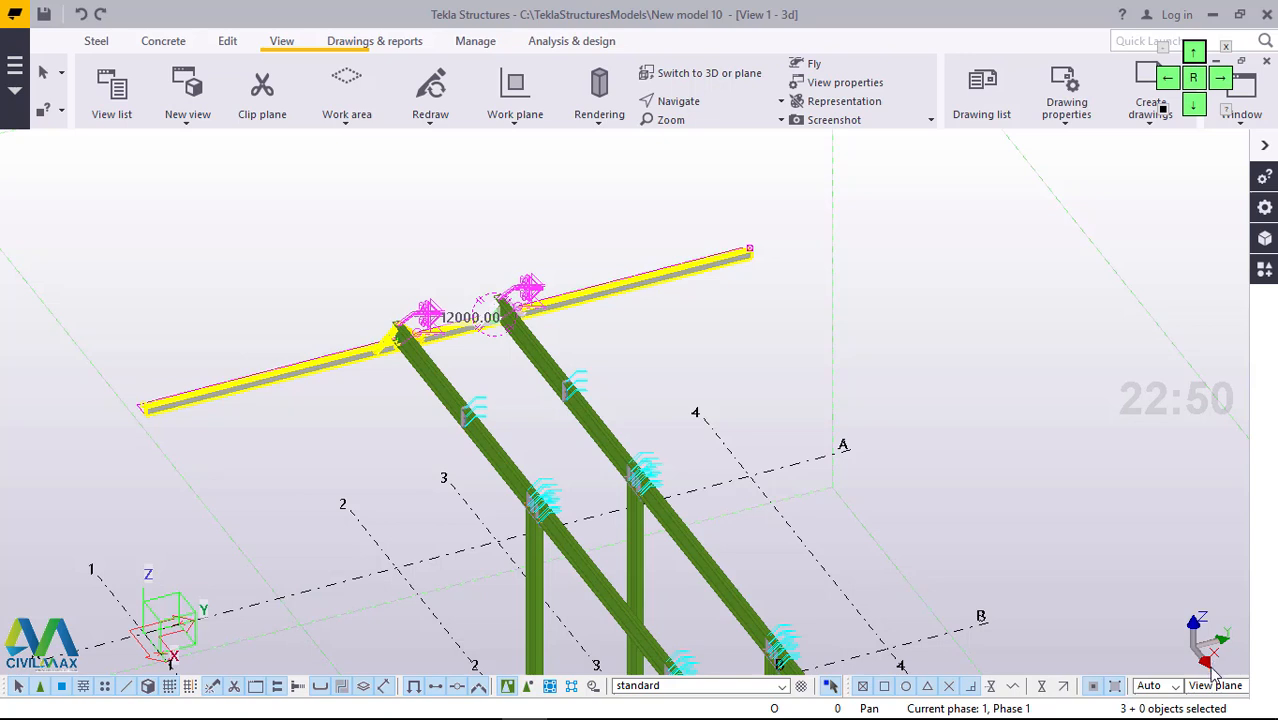
pyautogui.rightClick(590, 190)
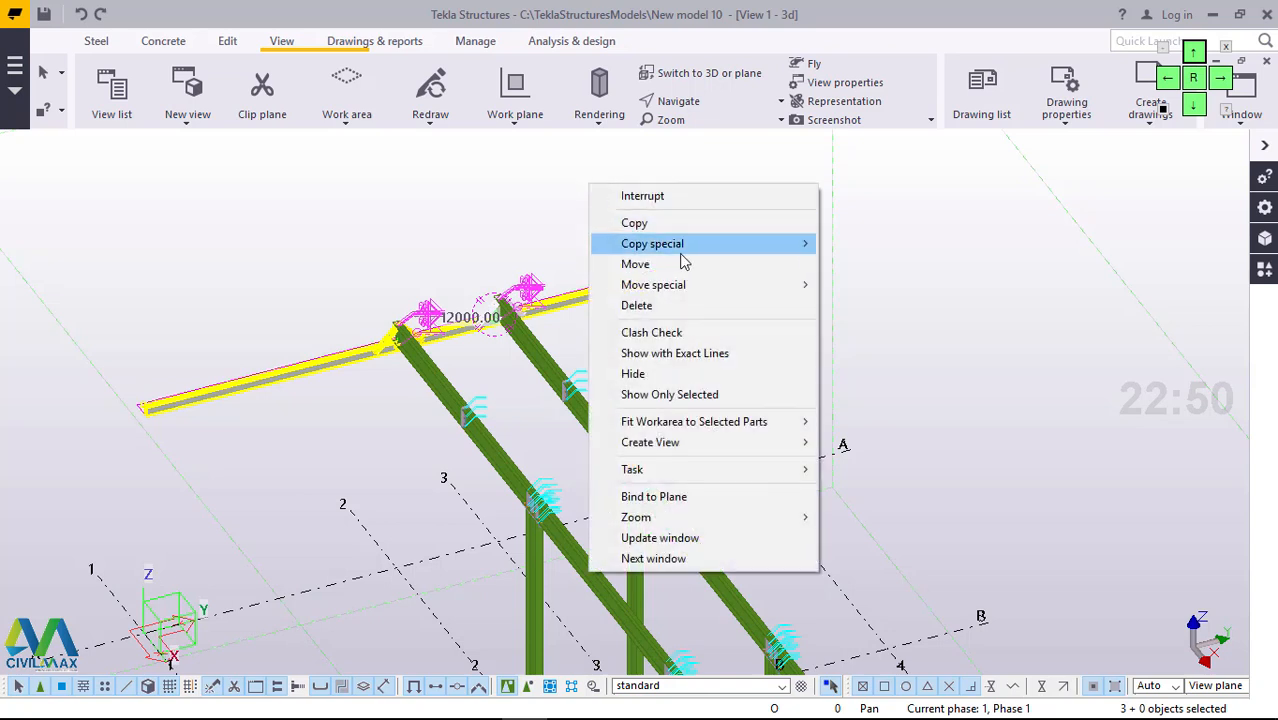
pyautogui.moveTo(680, 258)
pyautogui.click(894, 246)
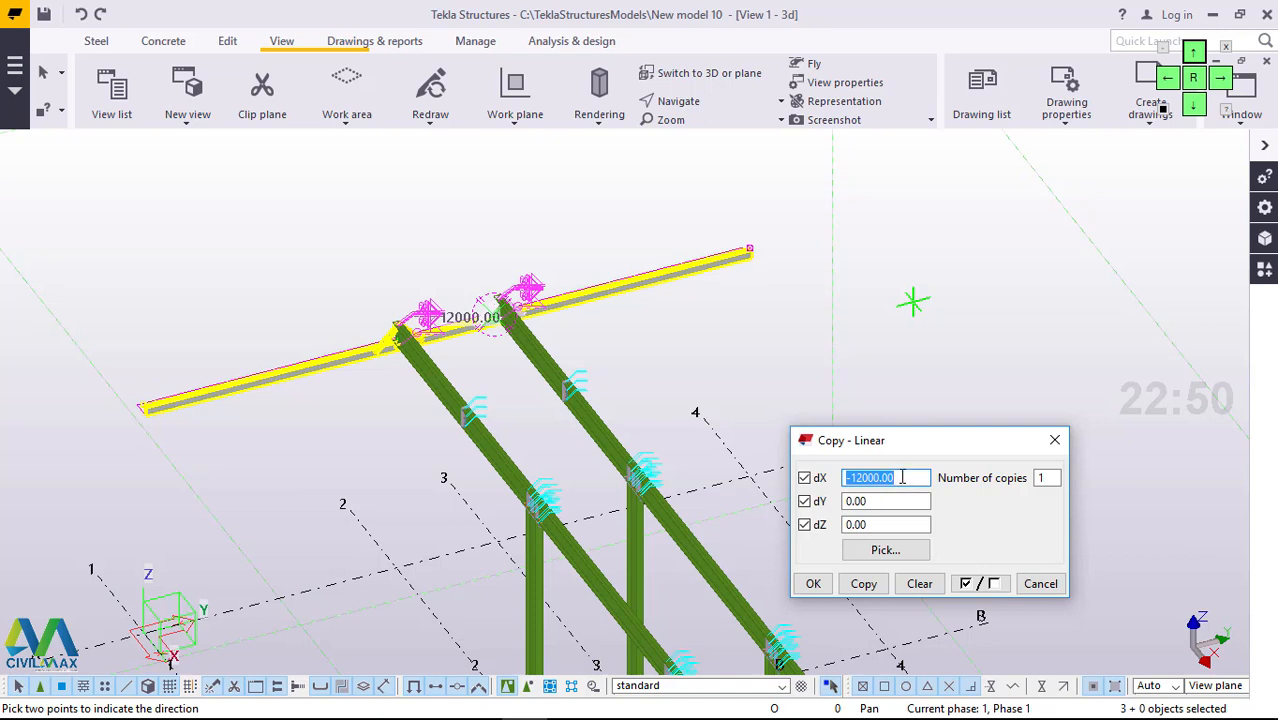
# - Copy the channel beam and its connections linearly with dX 2500 and 12 copies, then end the copy command
pyautogui.click(1054, 478)
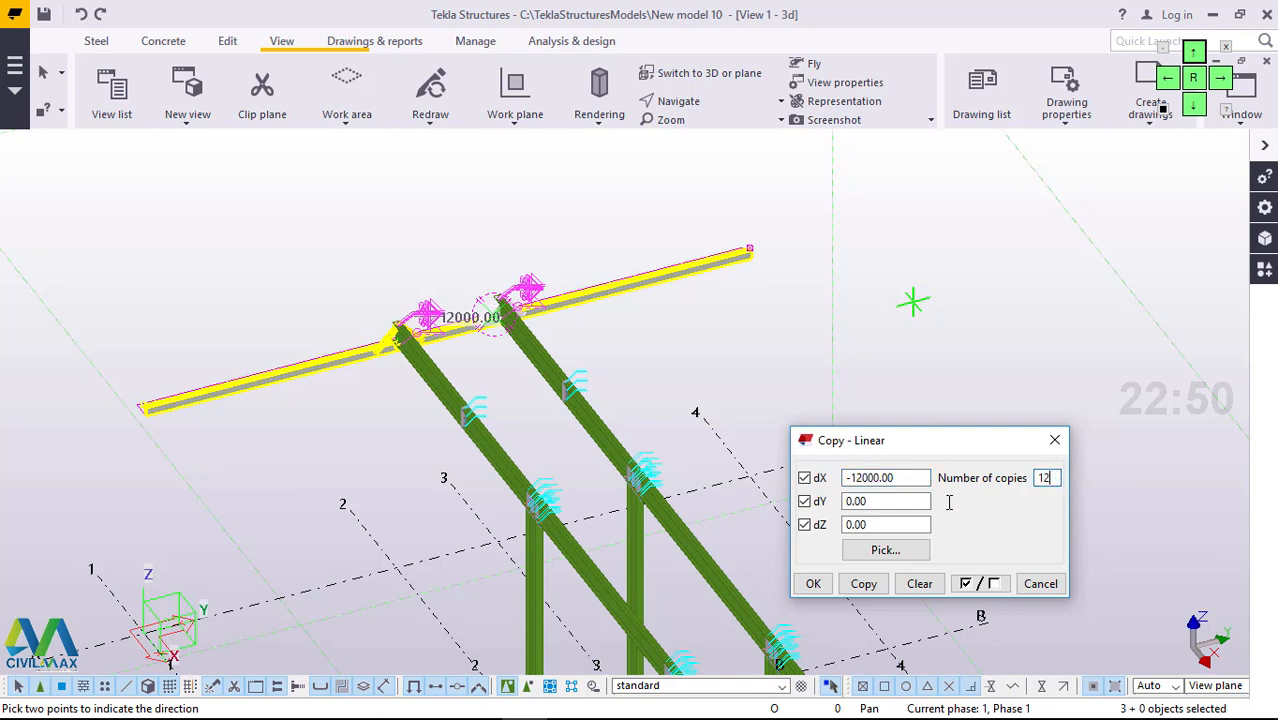
pyautogui.moveTo(899, 480); pyautogui.dragTo(822, 483)
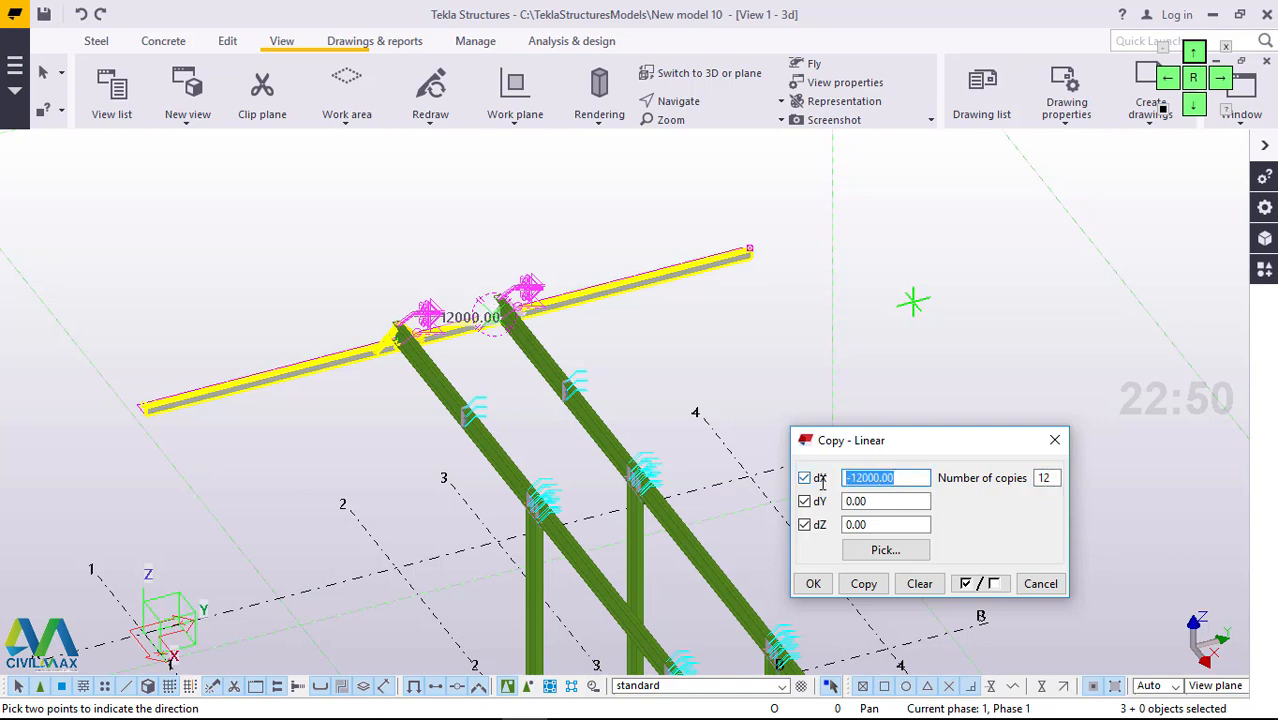
pyautogui.write('25')
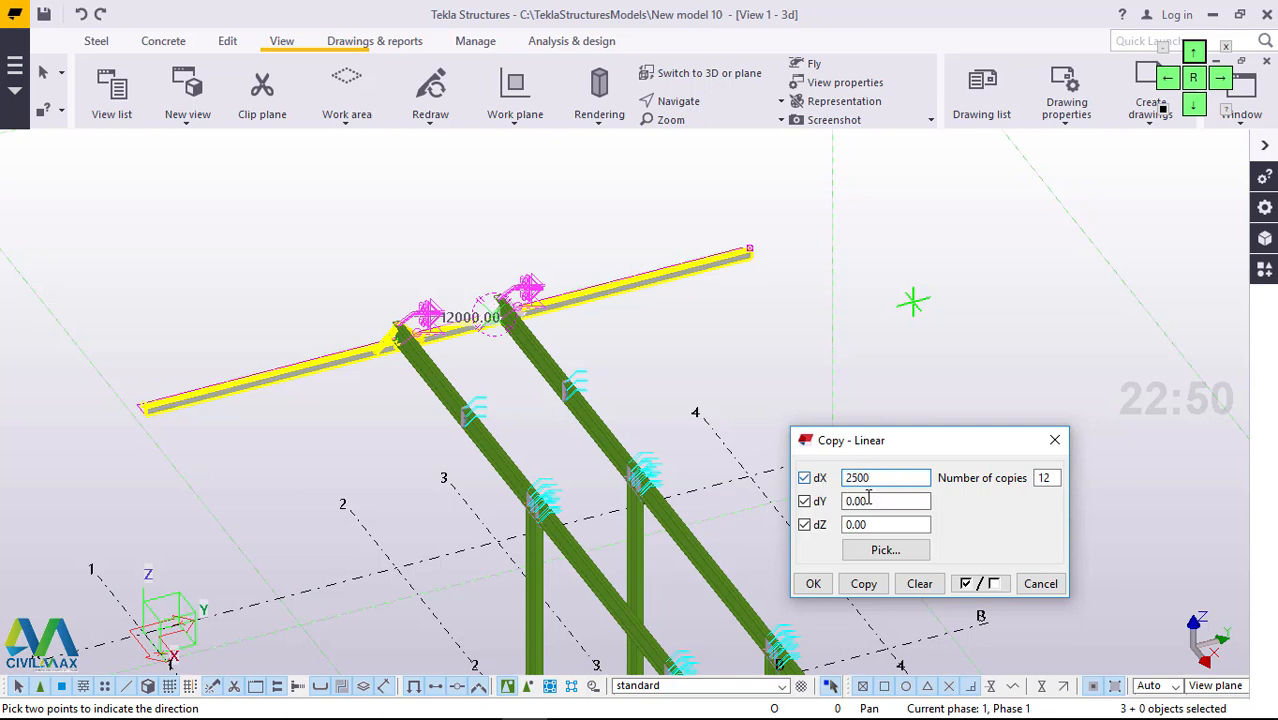
pyautogui.click(866, 587)
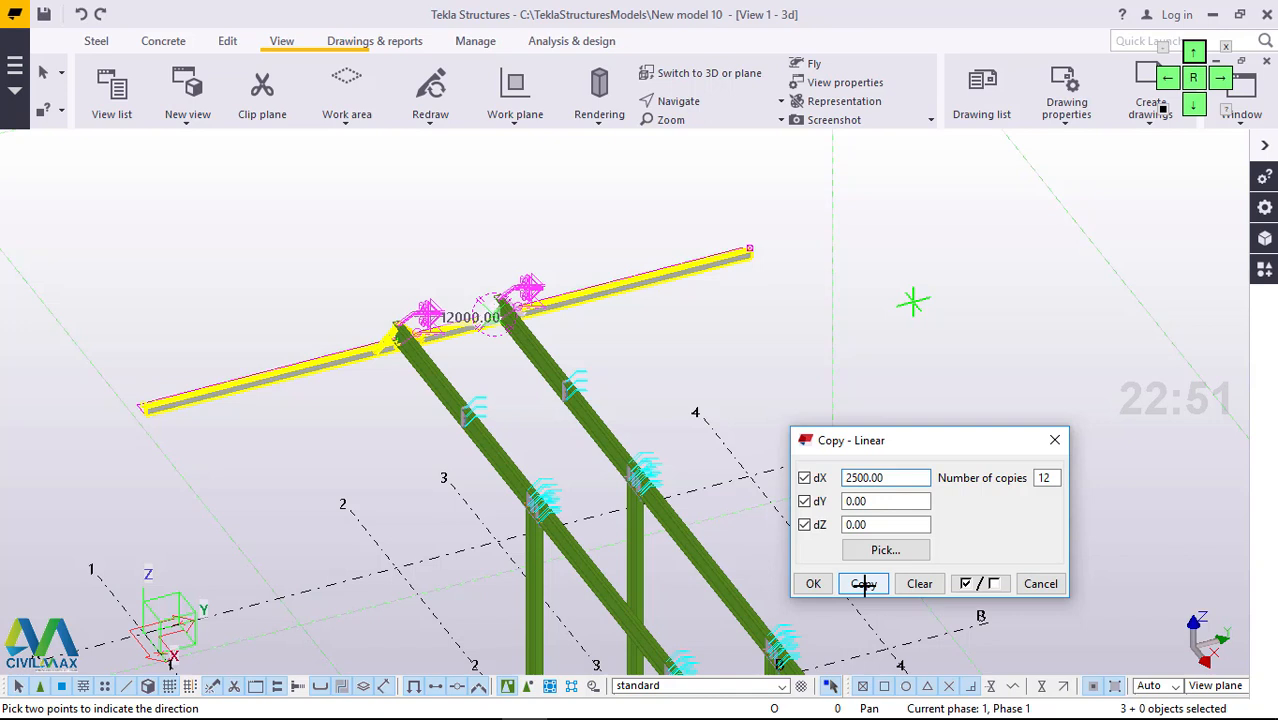
pyautogui.click(864, 585)
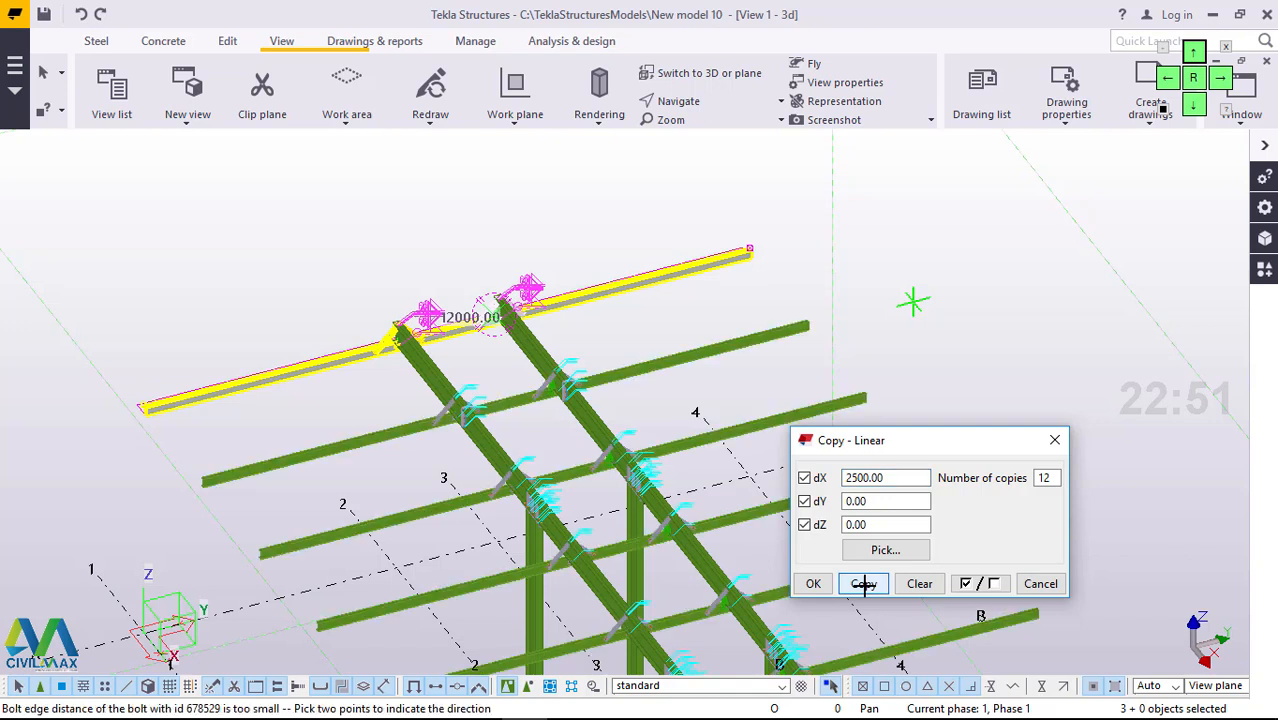
pyautogui.click(813, 584)
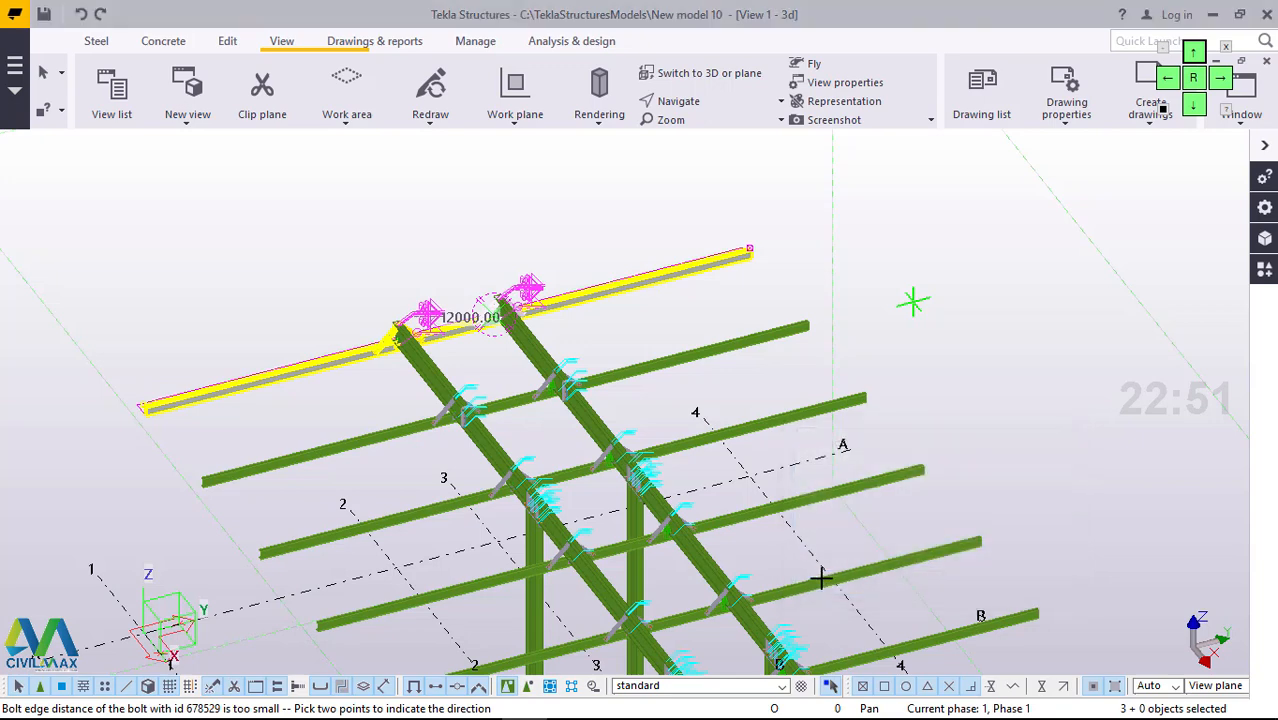
pyautogui.rightClick(948, 229)
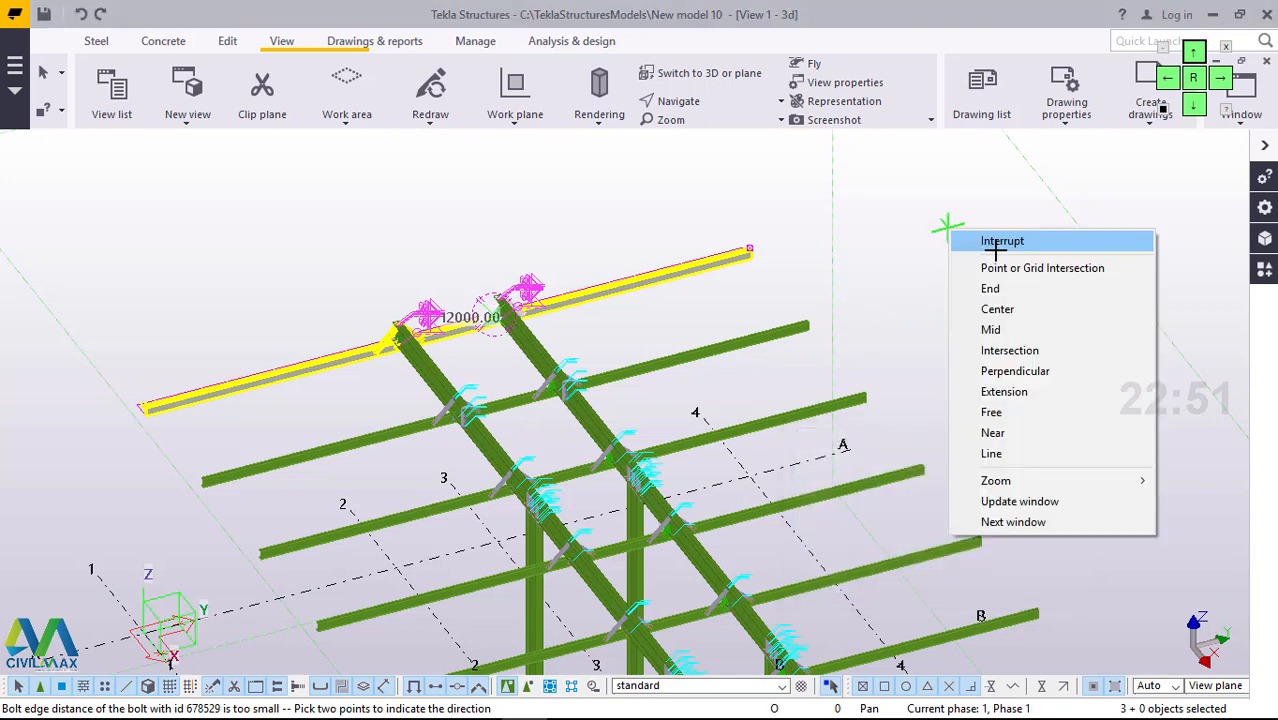
pyautogui.click(1000, 241)
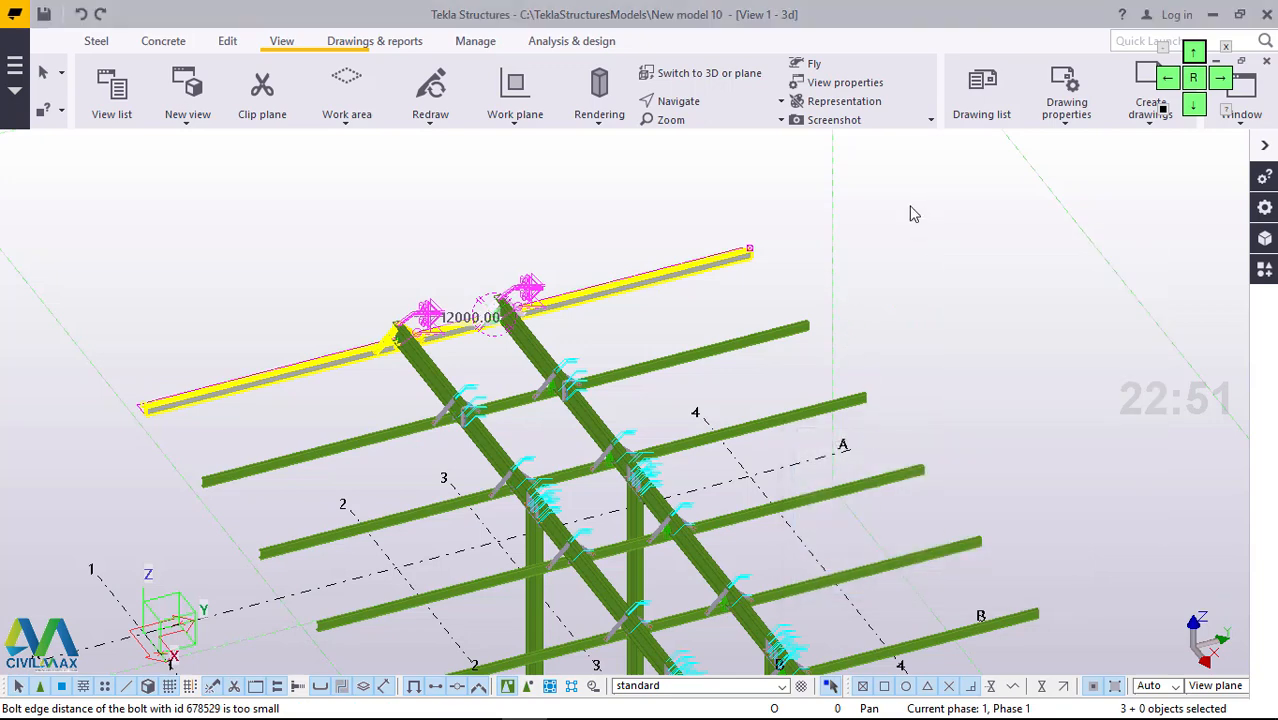
pyautogui.click(911, 207)
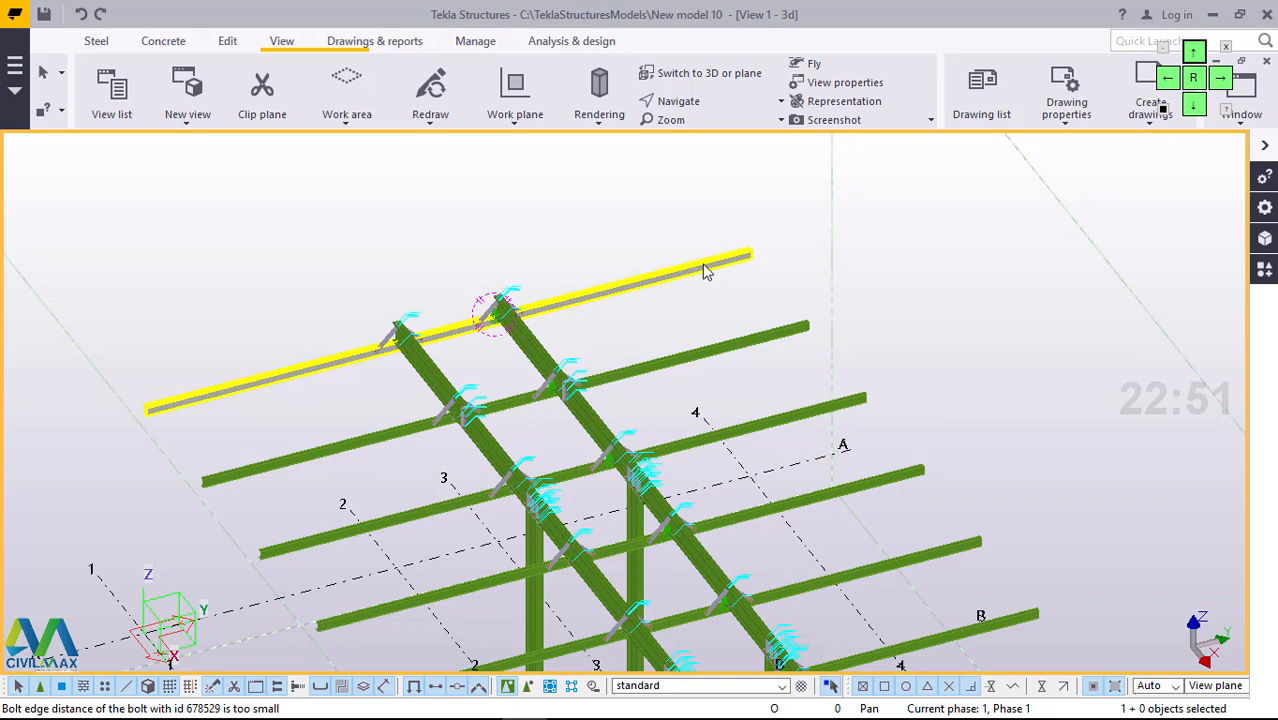
# - Examine a copied overlap connection's cleat bolts and diagonal stay from beneath the I-beam
pyautogui.click(680, 101)
pyautogui.click(720, 139)
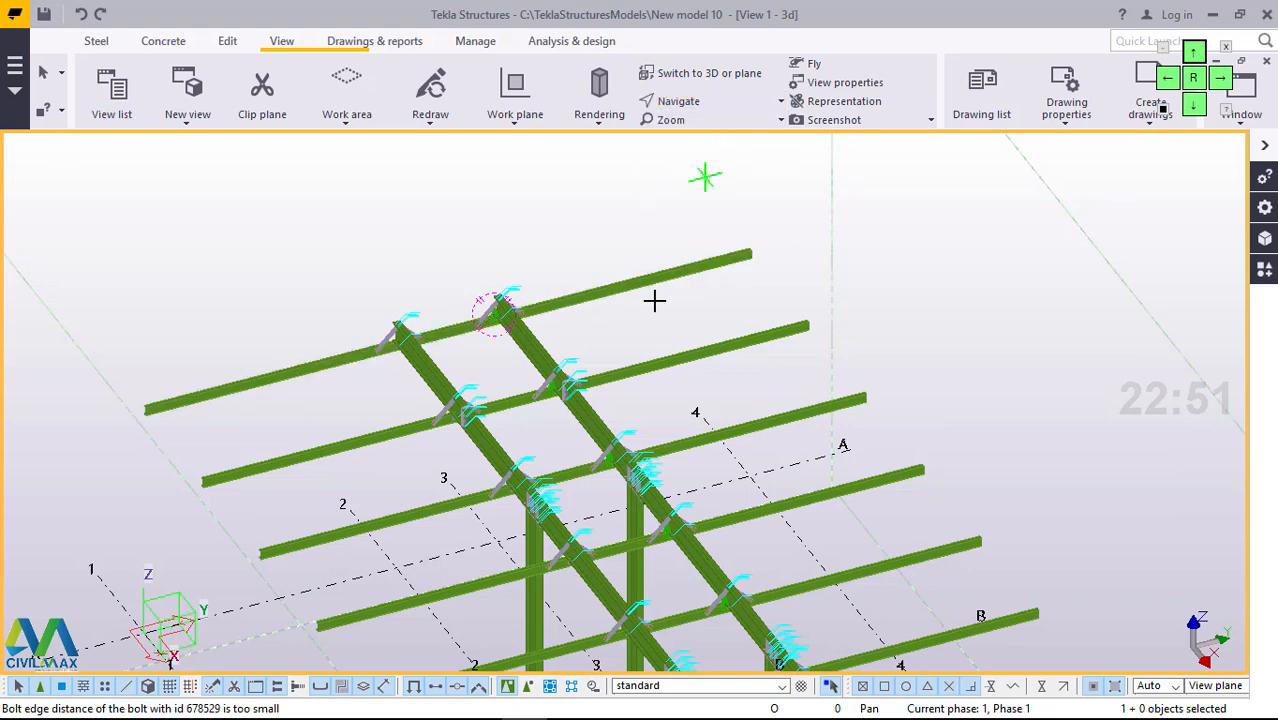
pyautogui.click(572, 391)
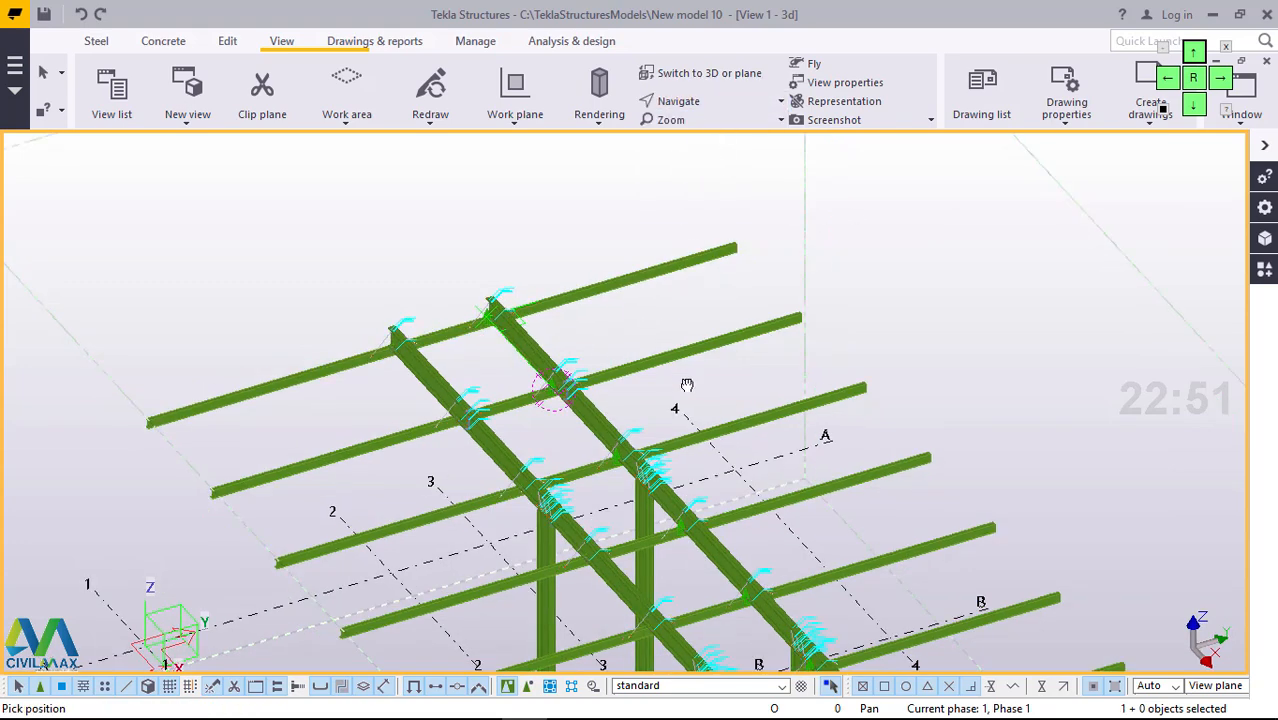
pyautogui.keyDown('ctrl'); pyautogui.moveTo(687, 385); pyautogui.dragTo(836, 382, button='middle'); pyautogui.keyUp('ctrl')
pyautogui.keyDown('ctrl'); pyautogui.moveTo(640, 409); pyautogui.dragTo(685, 405, button='middle'); pyautogui.keyUp('ctrl')
pyautogui.scroll(4, 546, 402)
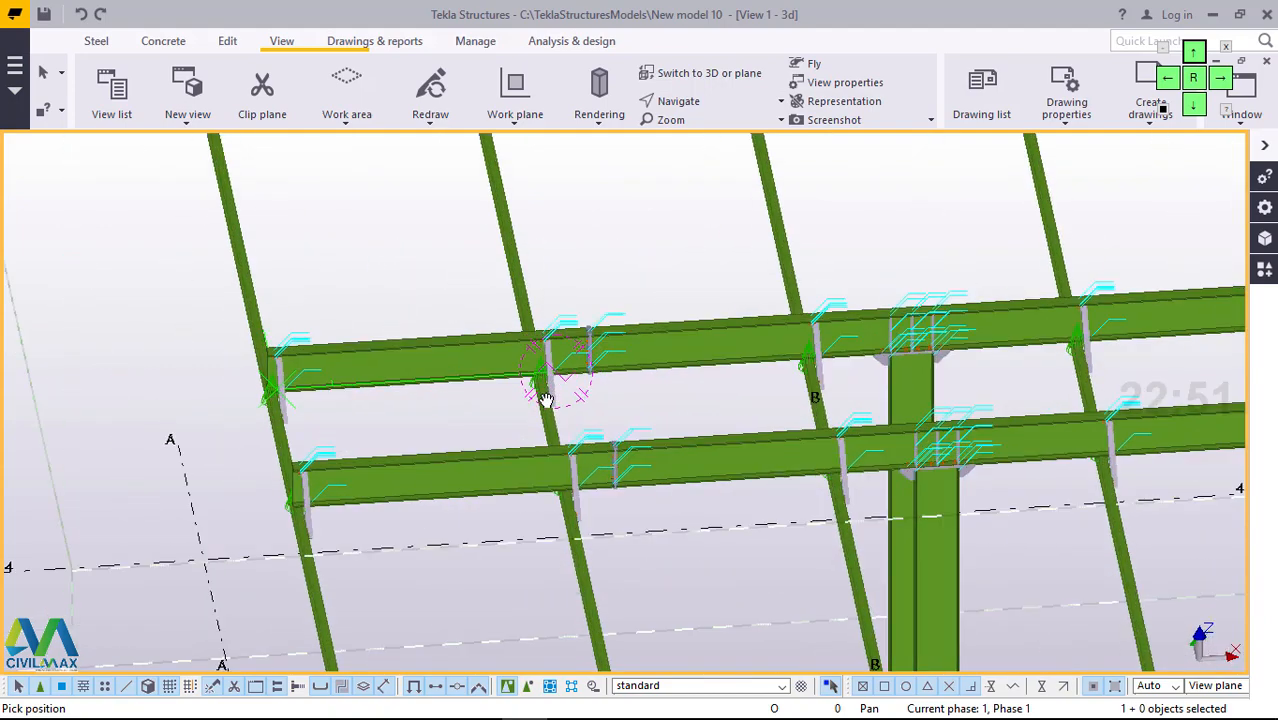
pyautogui.scroll(6, 546, 400)
pyautogui.moveTo(560, 370)
pyautogui.keyDown('ctrl'); pyautogui.mouseDown(button='middle')
pyautogui.moveTo(693, 277)
pyautogui.moveTo(697, 168)
pyautogui.moveTo(650, 337)
pyautogui.moveTo(569, 347)
pyautogui.mouseUp(button='middle'); pyautogui.keyUp('ctrl')
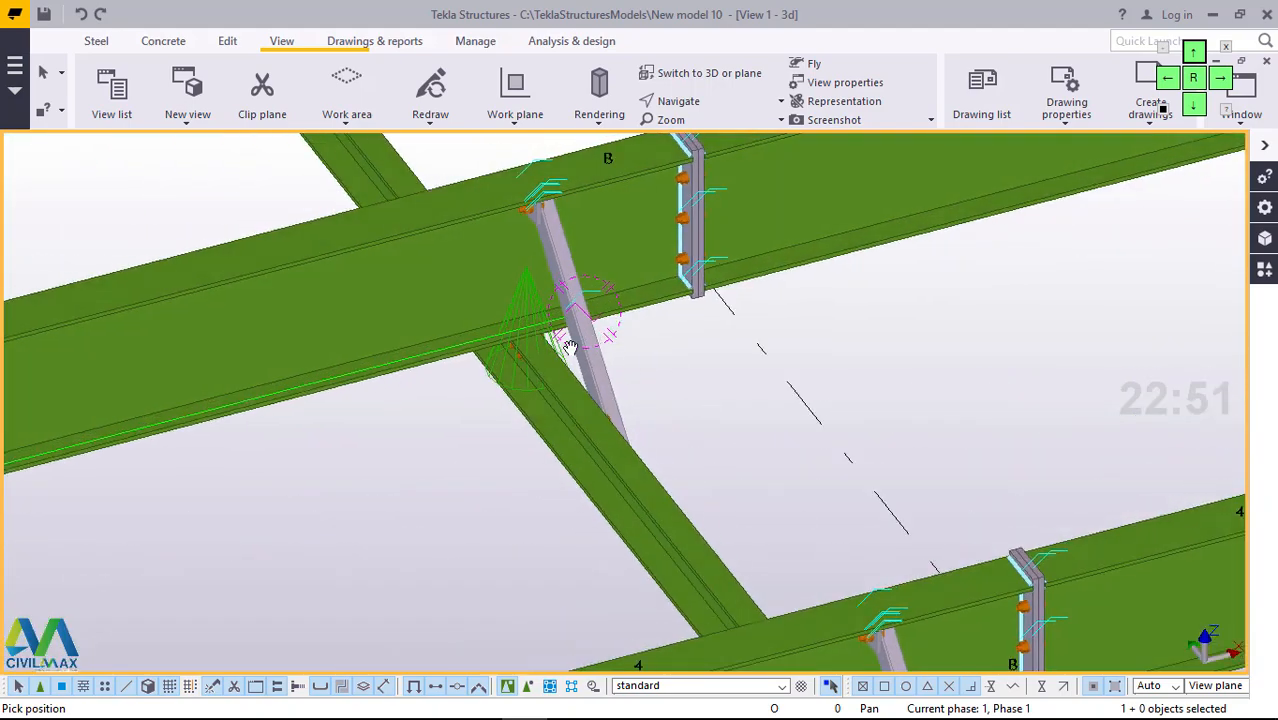
pyautogui.scroll(5, 548, 332)
pyautogui.click(706, 104)
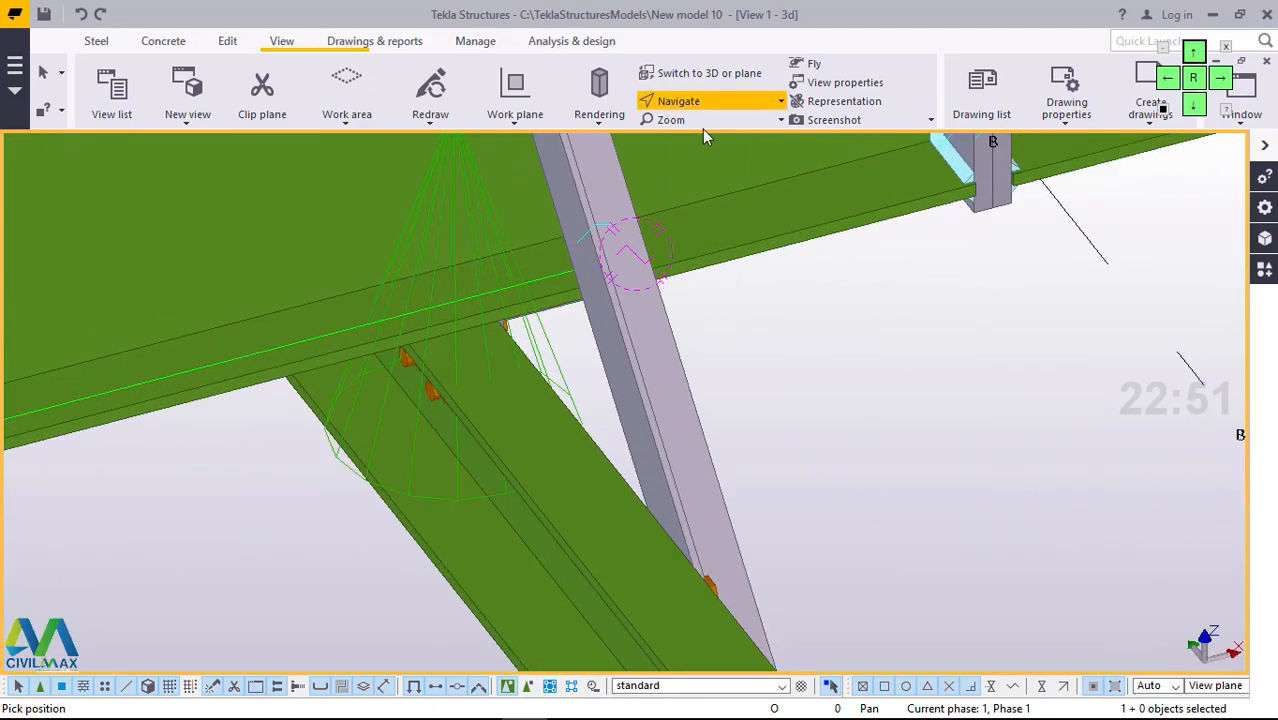
pyautogui.click(703, 132)
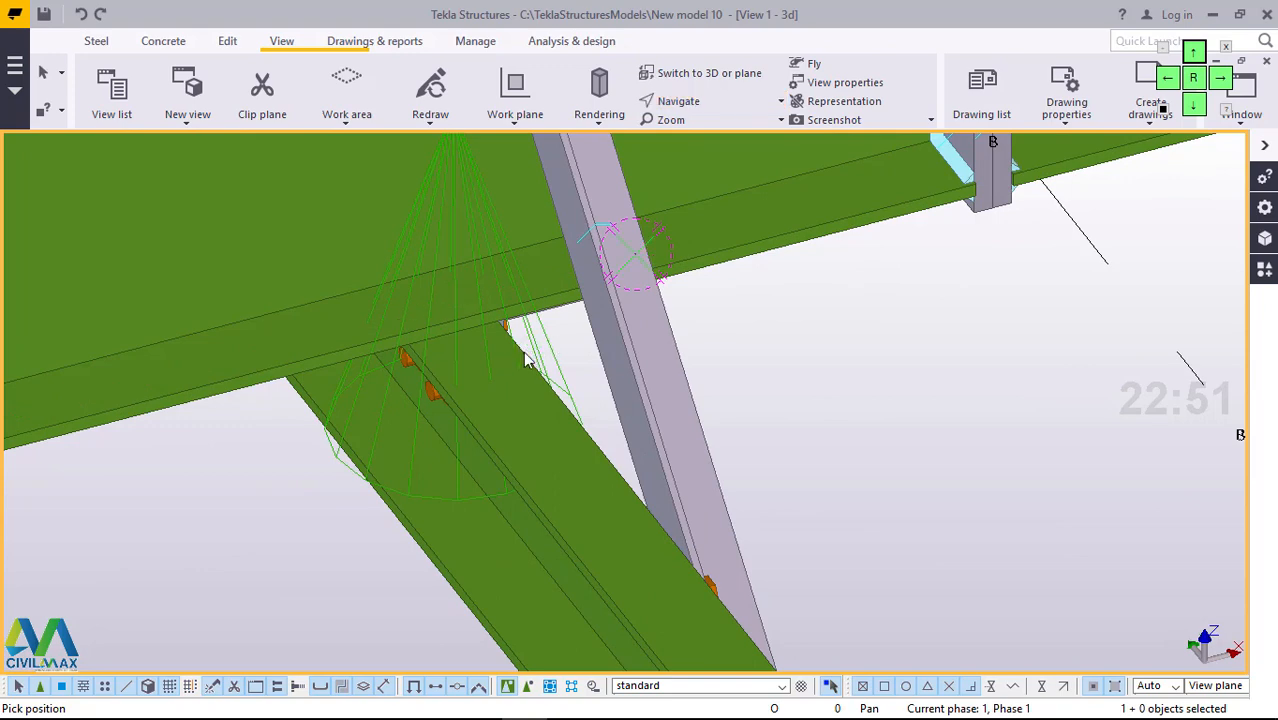
pyautogui.moveTo(532, 356); pyautogui.dragTo(585, 280)
# - Check the row of copied channel beams and their connections along the length of both I-beams
pyautogui.scroll(-2, 540, 328)
pyautogui.scroll(-3, 571, 322)
pyautogui.scroll(-3, 590, 284)
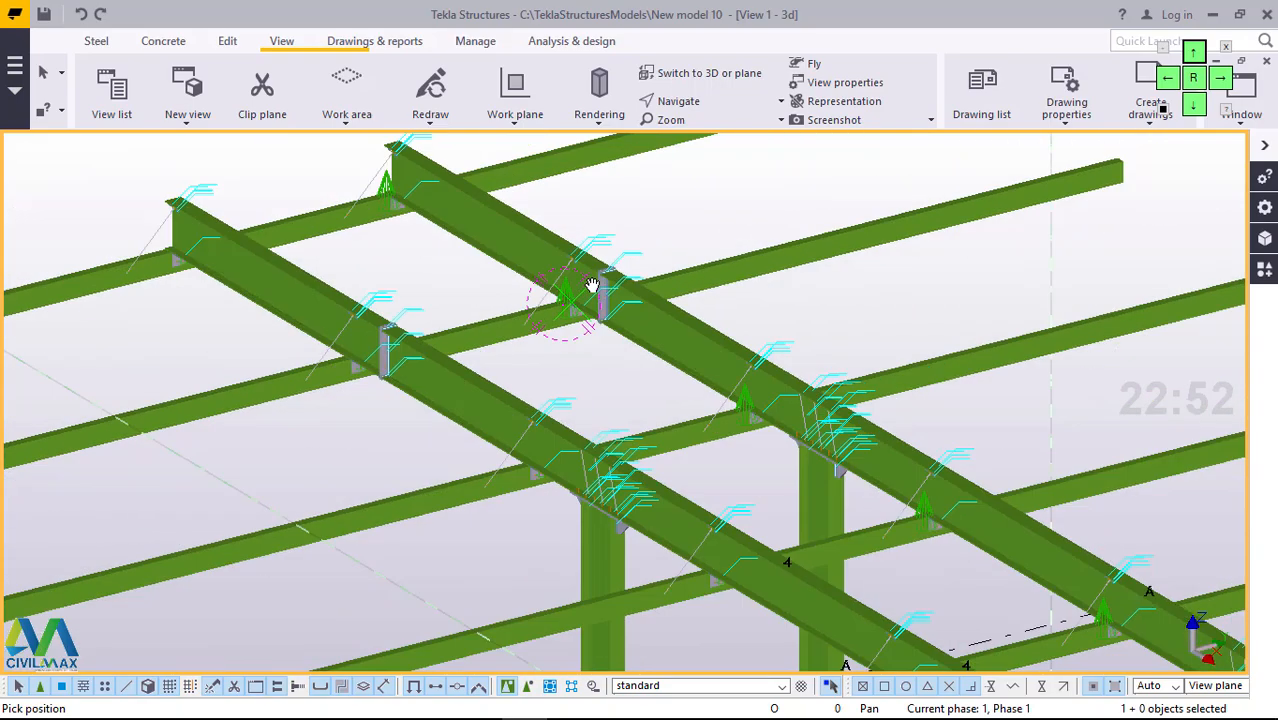
pyautogui.scroll(-2, 594, 284)
pyautogui.scroll(-2, 706, 400)
pyautogui.scroll(4, 632, 399)
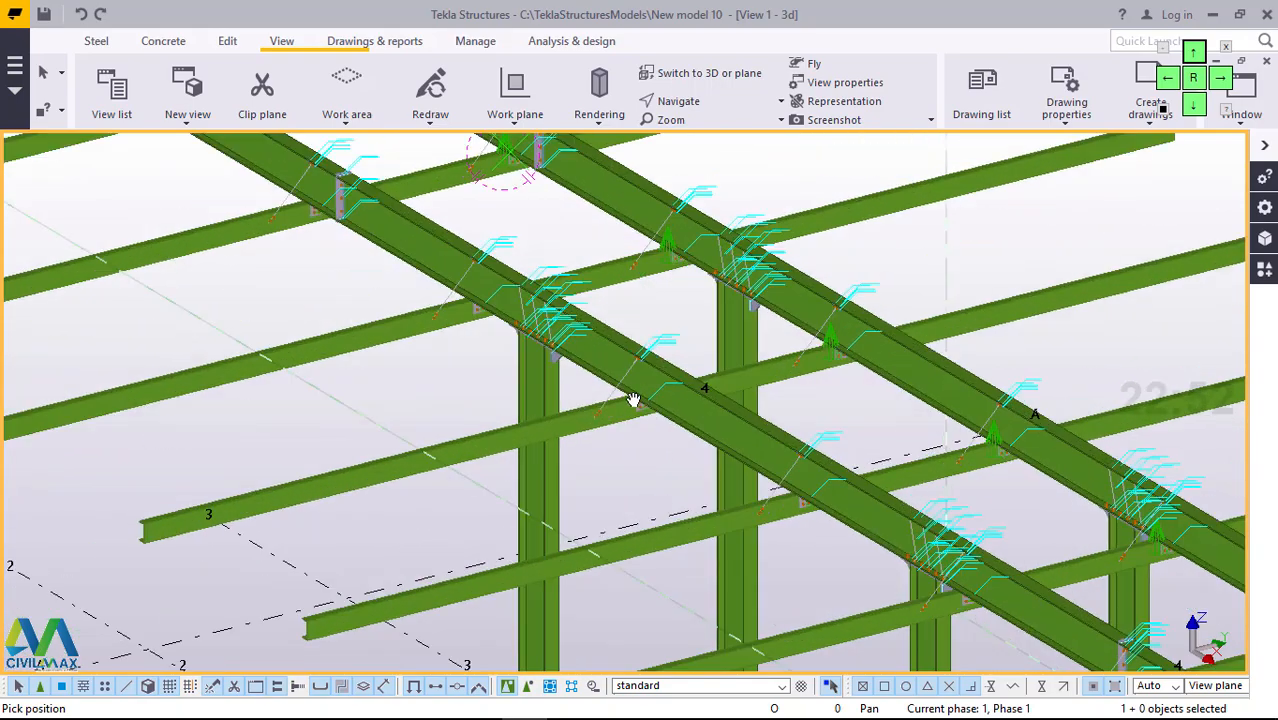
pyautogui.scroll(5, 636, 381)
pyautogui.keyDown('ctrl'); pyautogui.moveTo(645, 325); pyautogui.dragTo(593, 339, button='middle'); pyautogui.keyUp('ctrl')
pyautogui.scroll(-2, 572, 386)
pyautogui.scroll(-4, 577, 387)
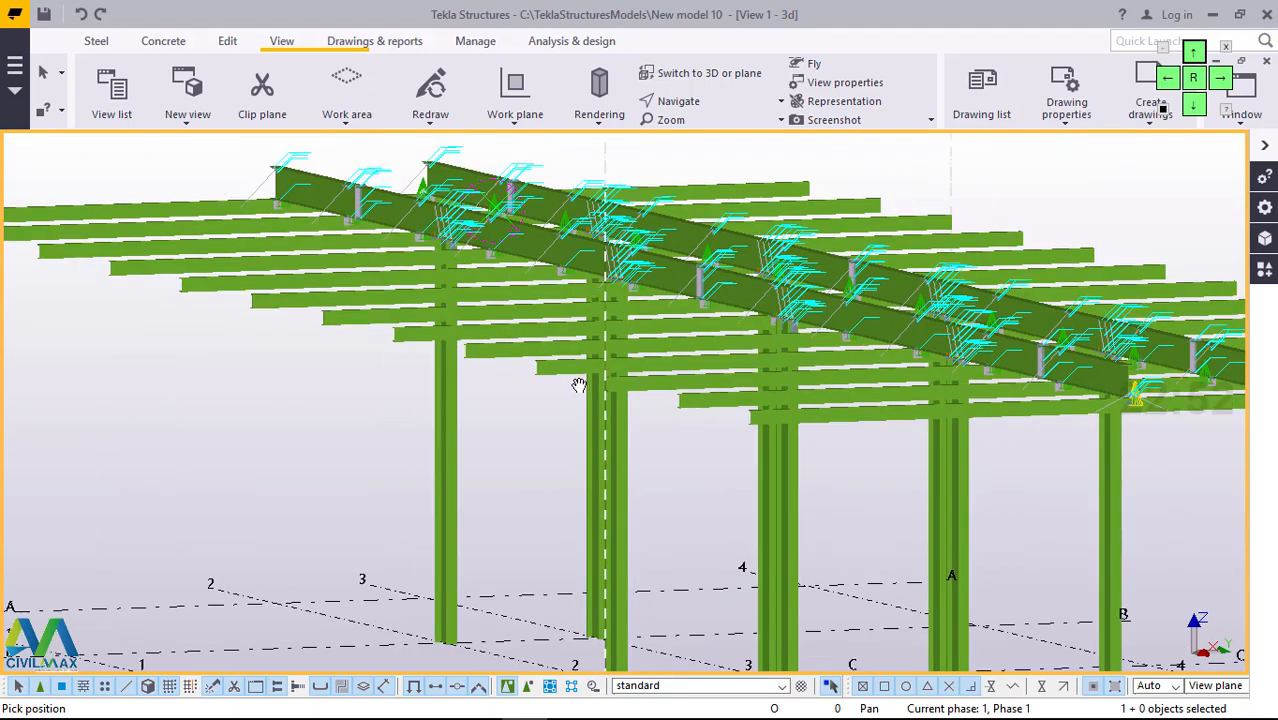
pyautogui.keyDown('ctrl'); pyautogui.moveTo(845, 381); pyautogui.dragTo(846, 383, button='middle'); pyautogui.keyUp('ctrl')
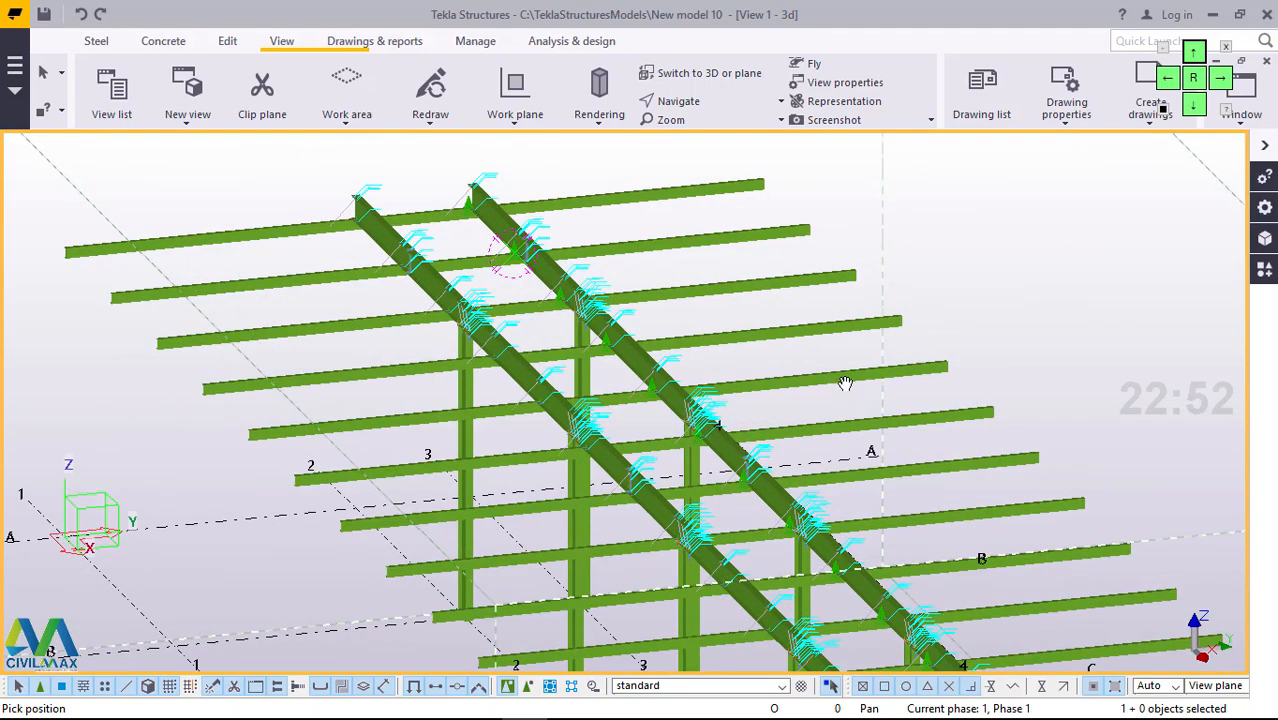
# - Inspect the copied stays and cleats close up around the bolted end plates of the I-beams
pyautogui.click(690, 104)
pyautogui.click(699, 220)
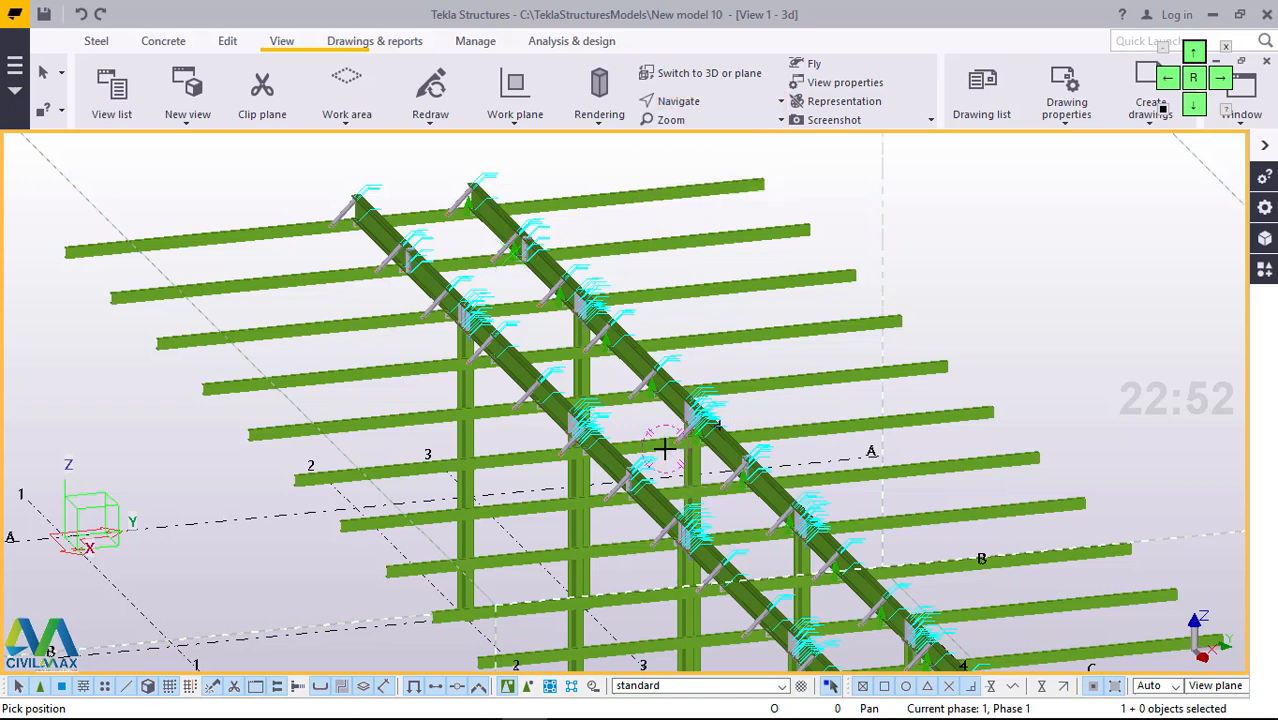
pyautogui.keyDown('ctrl'); pyautogui.moveTo(625, 443); pyautogui.dragTo(553, 438, button='middle'); pyautogui.keyUp('ctrl')
pyautogui.scroll(10, 580, 438)
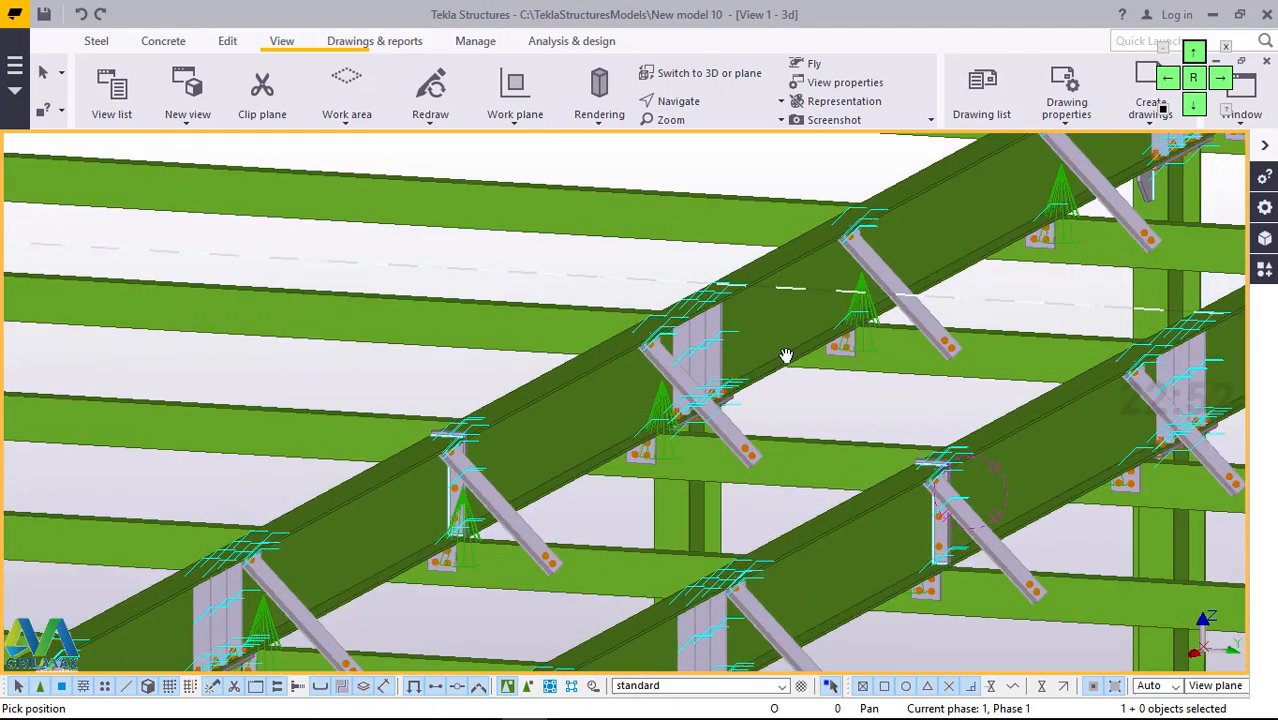
pyautogui.keyDown('ctrl'); pyautogui.moveTo(786, 356); pyautogui.dragTo(413, 331, button='middle'); pyautogui.keyUp('ctrl')
pyautogui.scroll(5, 413, 331)
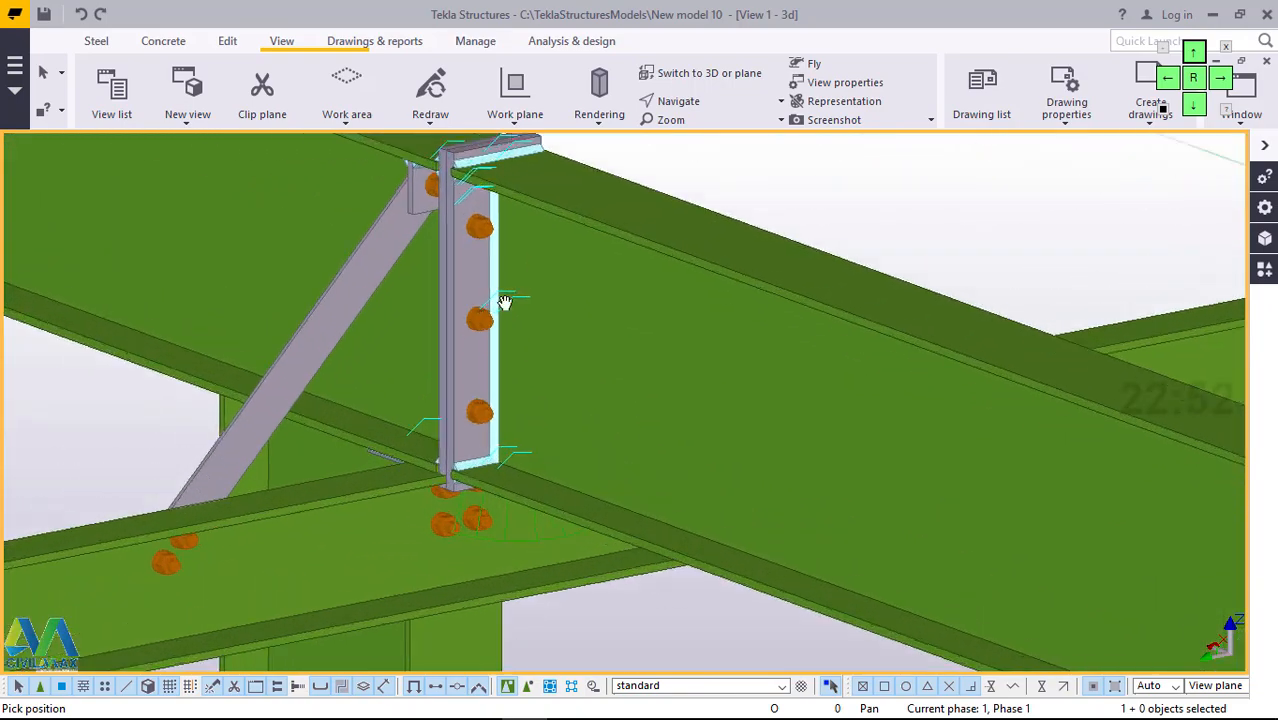
# - Leave the active command and set a new rotation centre to review the whole beam arrangement from the opposite side
pyautogui.rightClick(811, 180)
pyautogui.click(848, 192)
pyautogui.rightClick(910, 183)
pyautogui.click(980, 287)
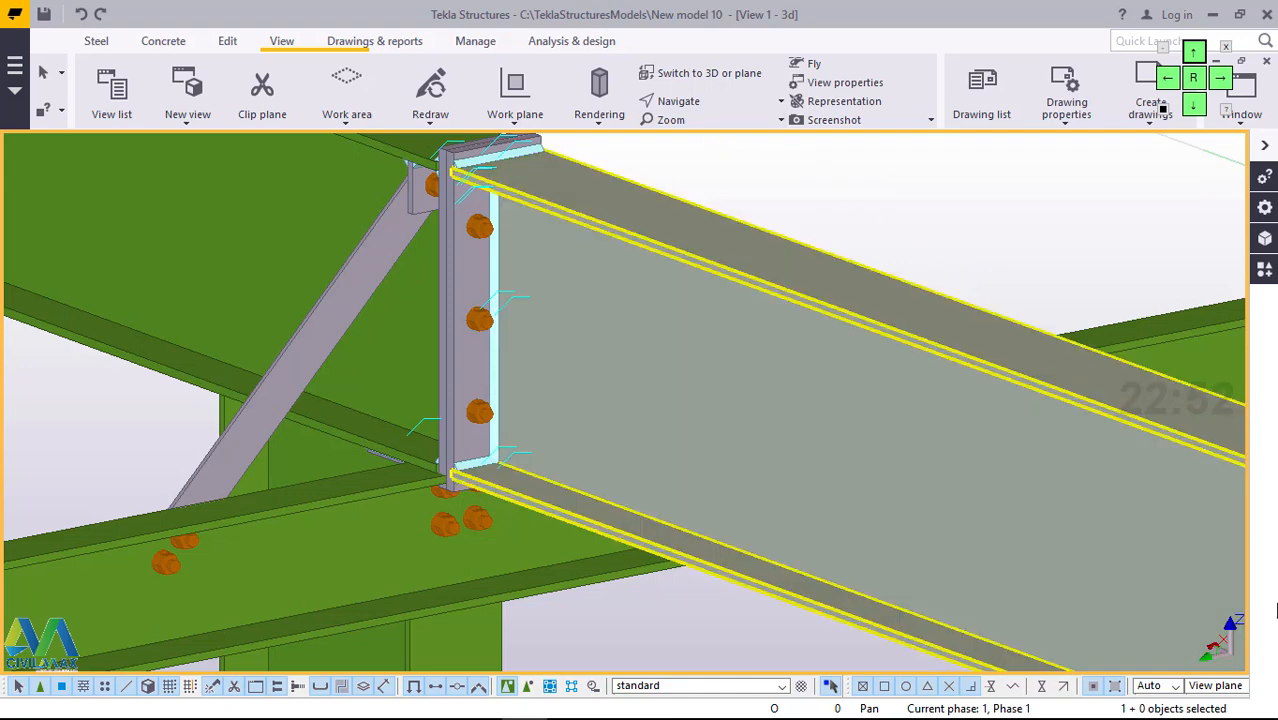
pyautogui.press('v')
pyautogui.moveTo(548, 379)
pyautogui.keyDown('ctrl'); pyautogui.mouseDown(button='middle')
pyautogui.moveTo(493, 419)
pyautogui.moveTo(434, 432)
pyautogui.mouseUp(button='middle'); pyautogui.keyUp('ctrl')
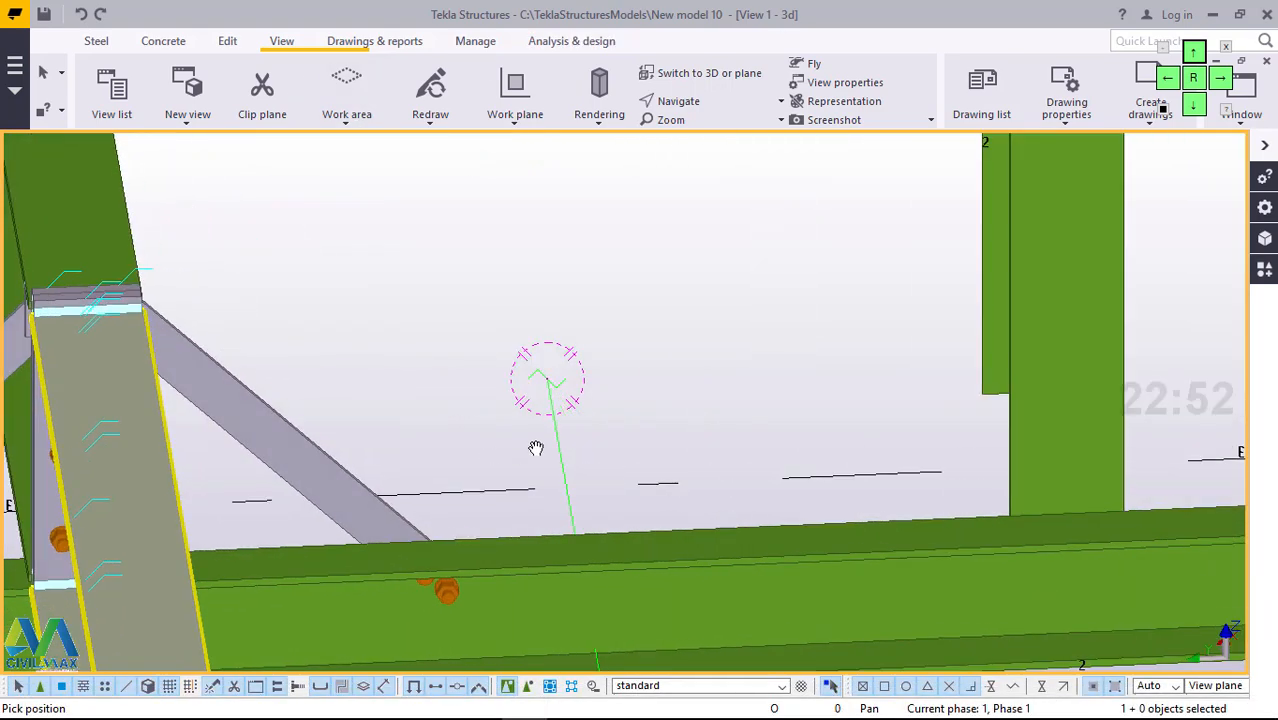
pyautogui.scroll(-4, 570, 444)
pyautogui.moveTo(573, 443)
pyautogui.keyDown('ctrl'); pyautogui.mouseDown(button='middle')
pyautogui.moveTo(639, 429)
pyautogui.moveTo(534, 414)
pyautogui.mouseUp(button='middle'); pyautogui.keyUp('ctrl')
pyautogui.scroll(-2, 534, 414)
pyautogui.scroll(-4, 686, 398)
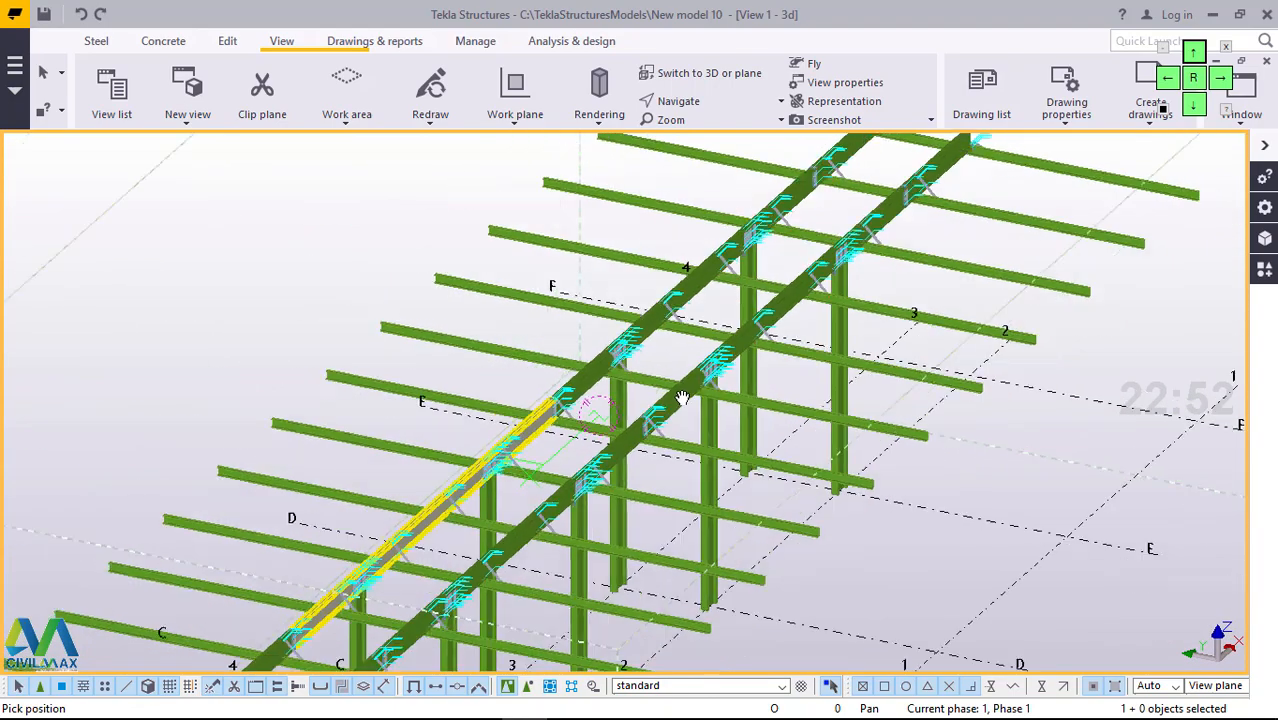
# - Review the channel beams and their diagonal stays along both I-beams from the full structure down to close range, and leave the pan command
pyautogui.scroll(-3, 686, 394)
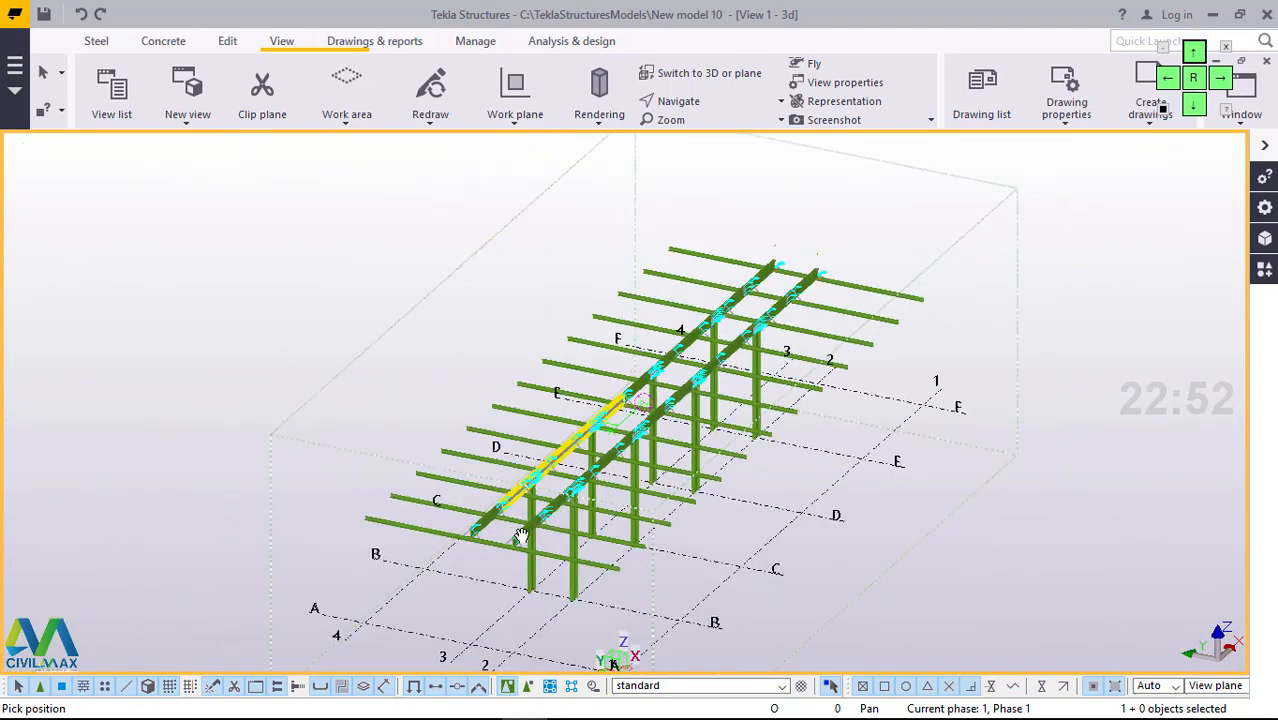
pyautogui.scroll(2, 521, 535)
pyautogui.scroll(8, 521, 535)
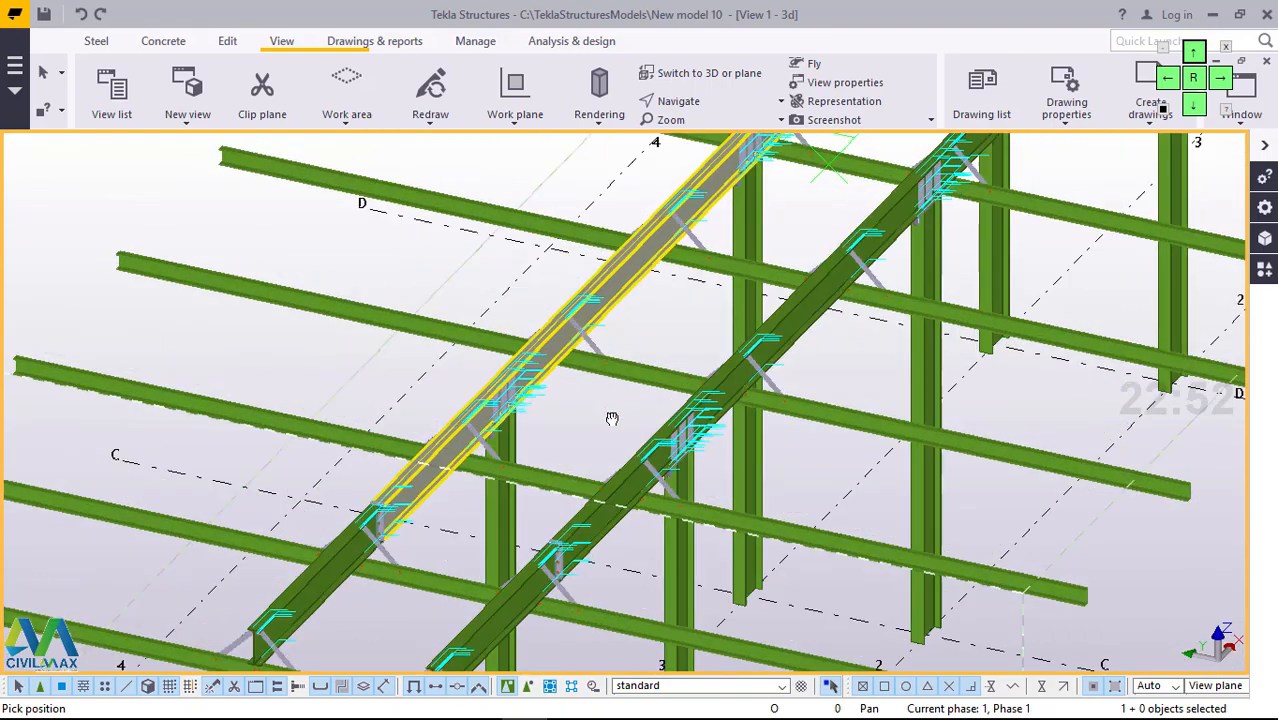
pyautogui.scroll(-2, 680, 346)
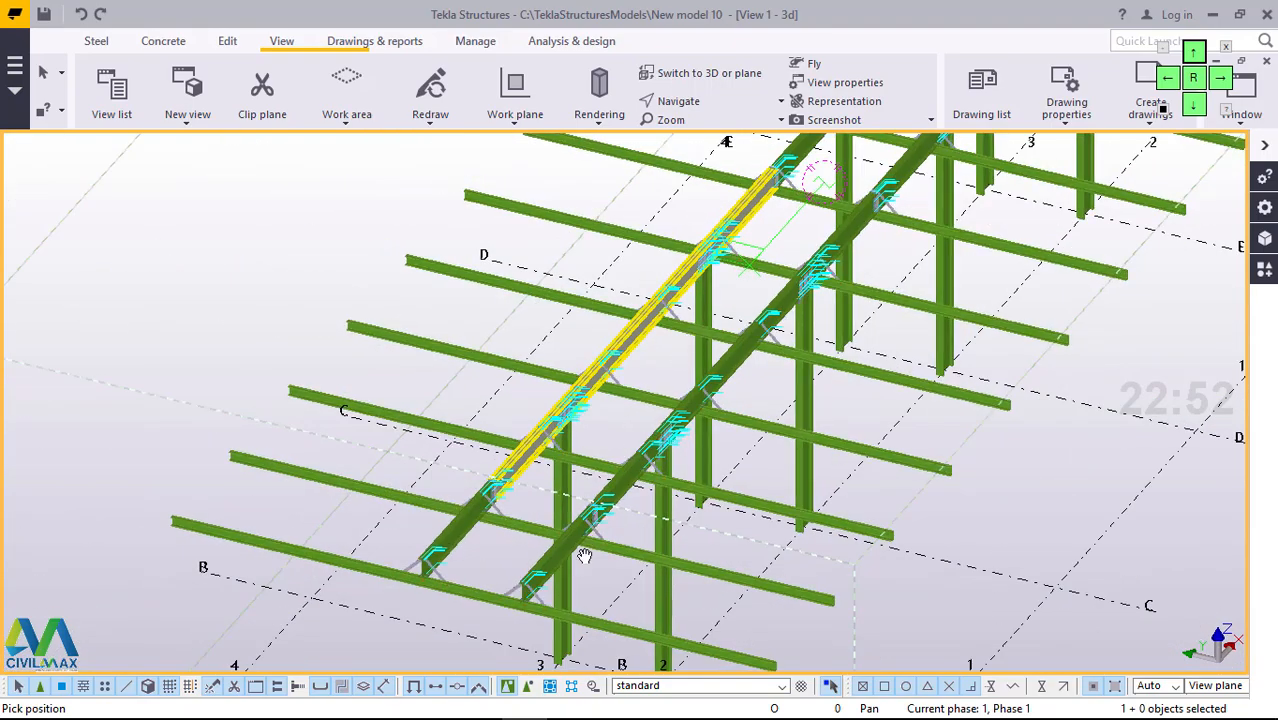
pyautogui.scroll(1, 615, 495)
pyautogui.scroll(-2, 634, 462)
pyautogui.scroll(5, 610, 434)
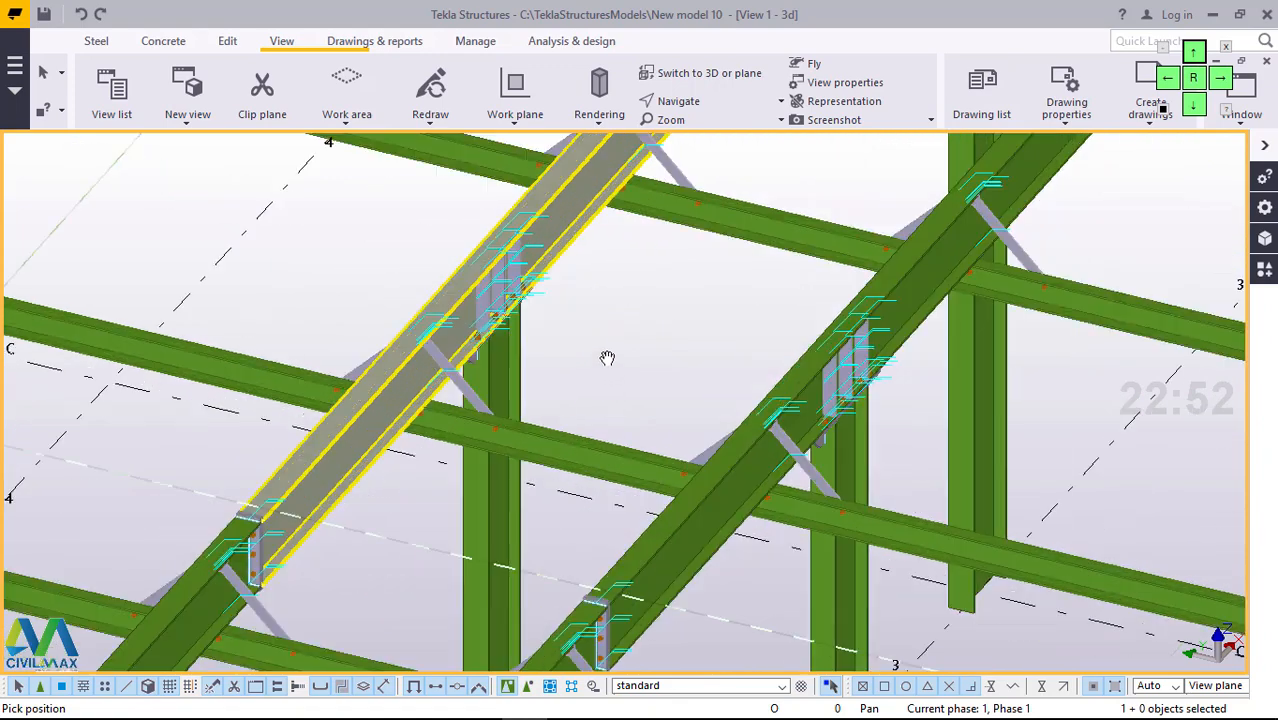
pyautogui.rightClick(607, 357)
pyautogui.click(652, 372)
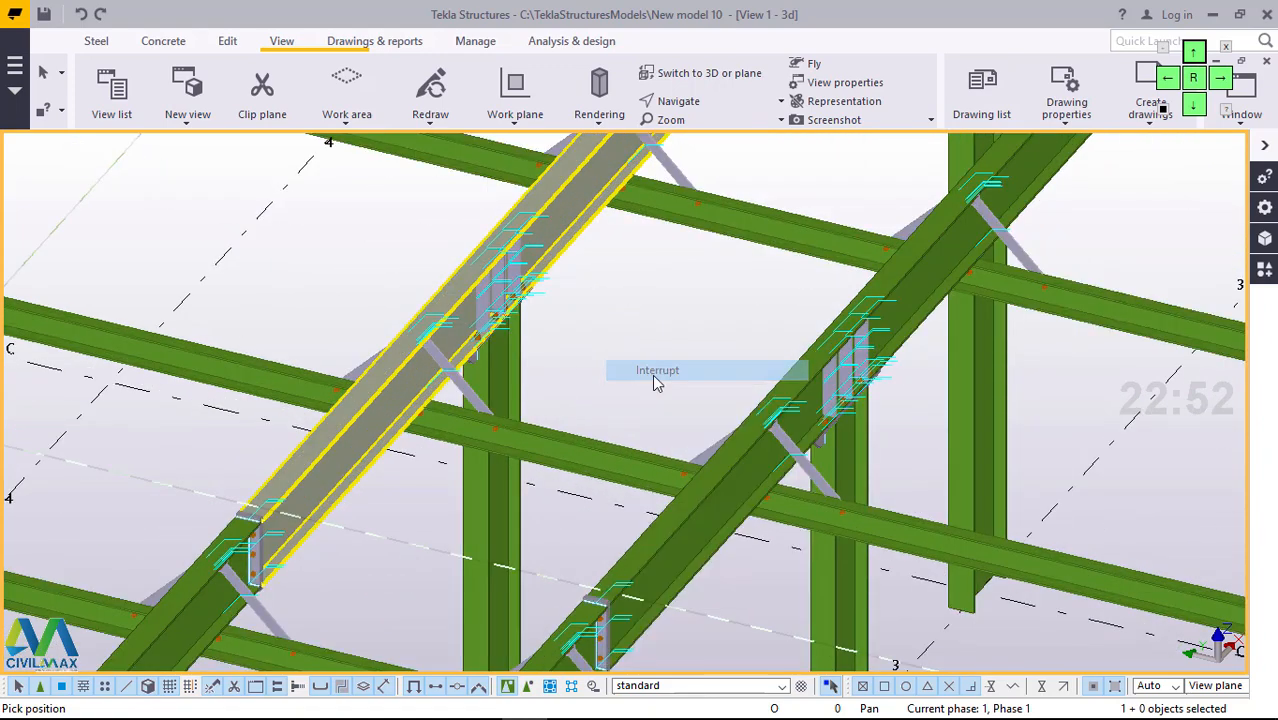
# - Place a concrete pad footing at the base of the column on grid intersection B-2 and end the footing command
pyautogui.scroll(-1, 638, 331)
pyautogui.scroll(-4, 638, 327)
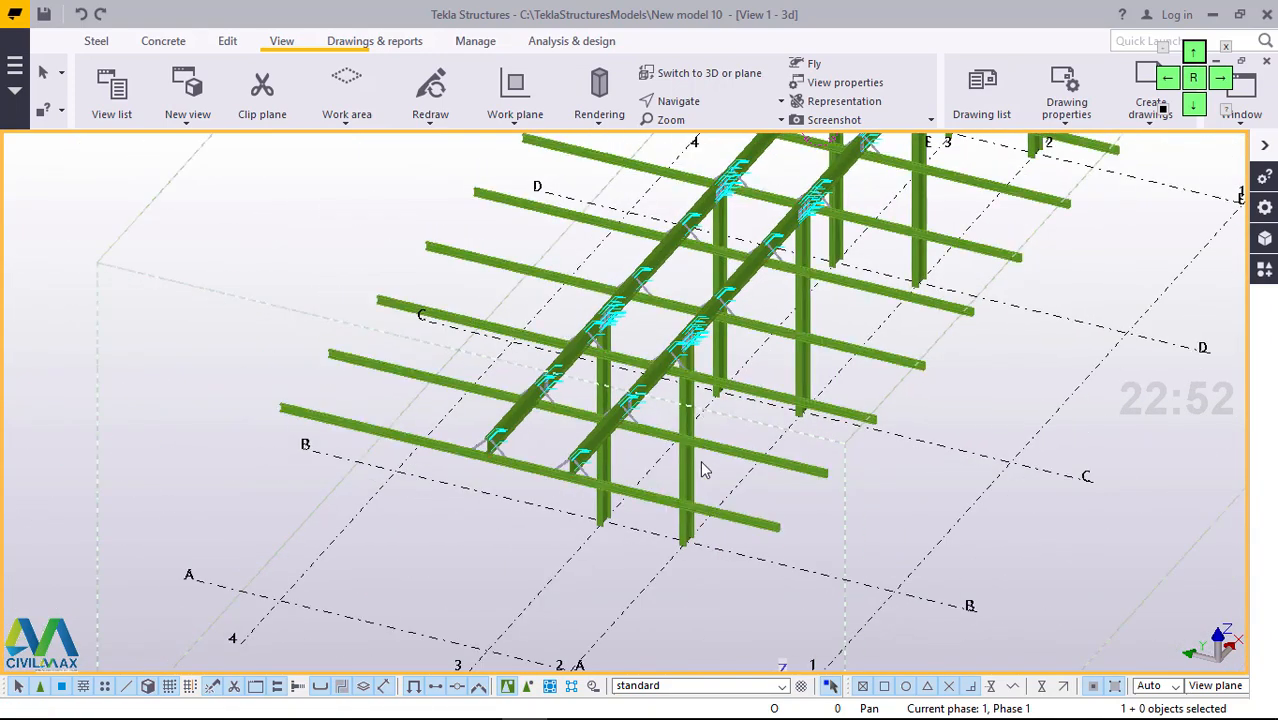
pyautogui.scroll(5, 677, 480)
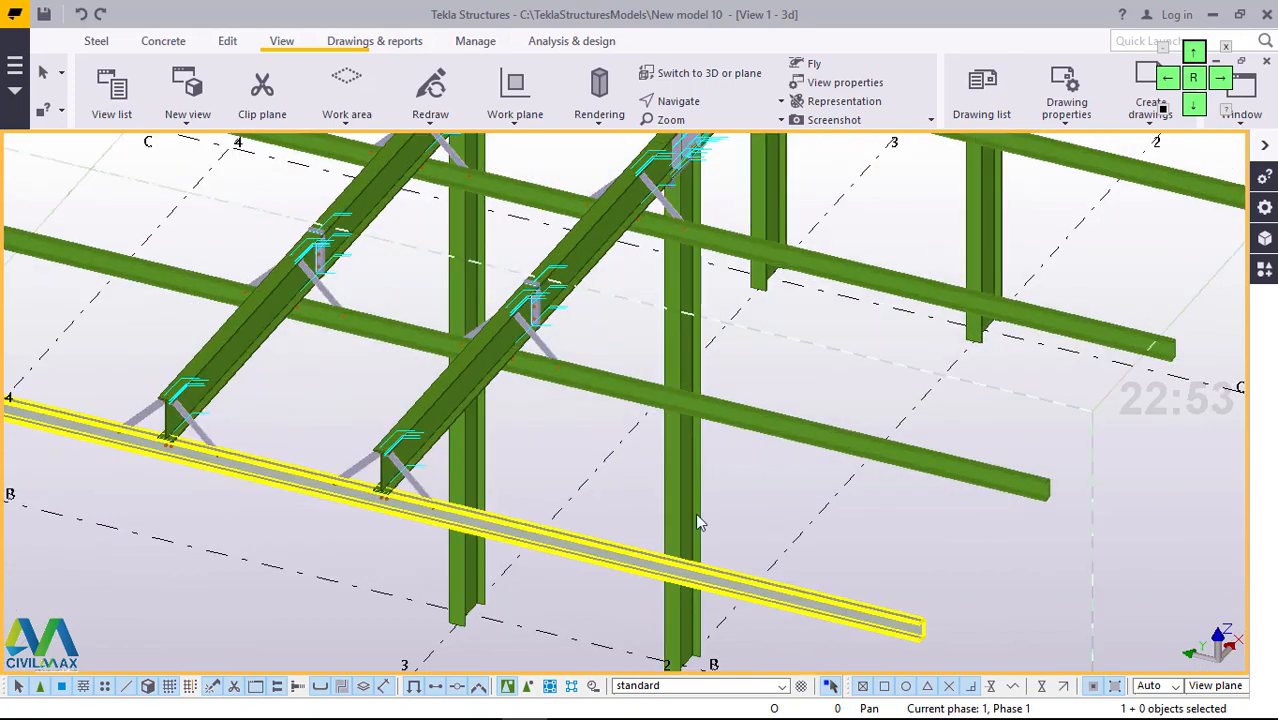
pyautogui.scroll(-4, 700, 522)
pyautogui.scroll(4, 689, 620)
pyautogui.scroll(3, 593, 432)
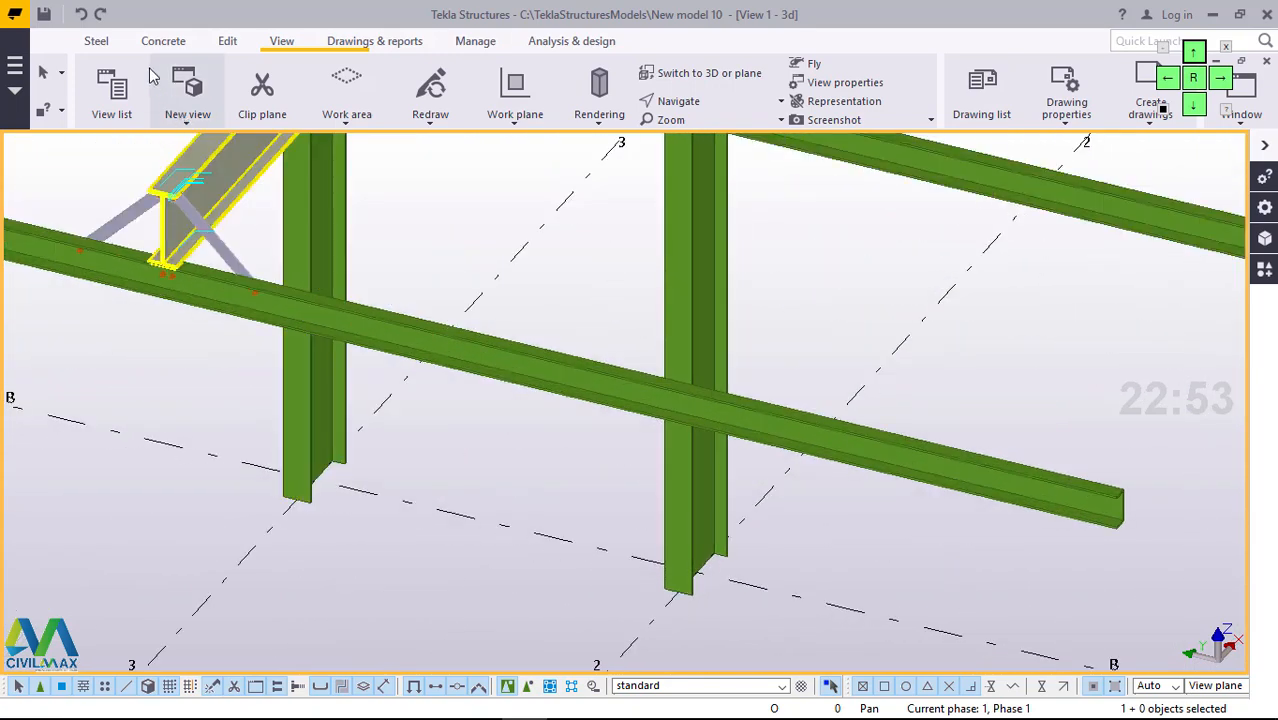
pyautogui.scroll(2, 230, 105)
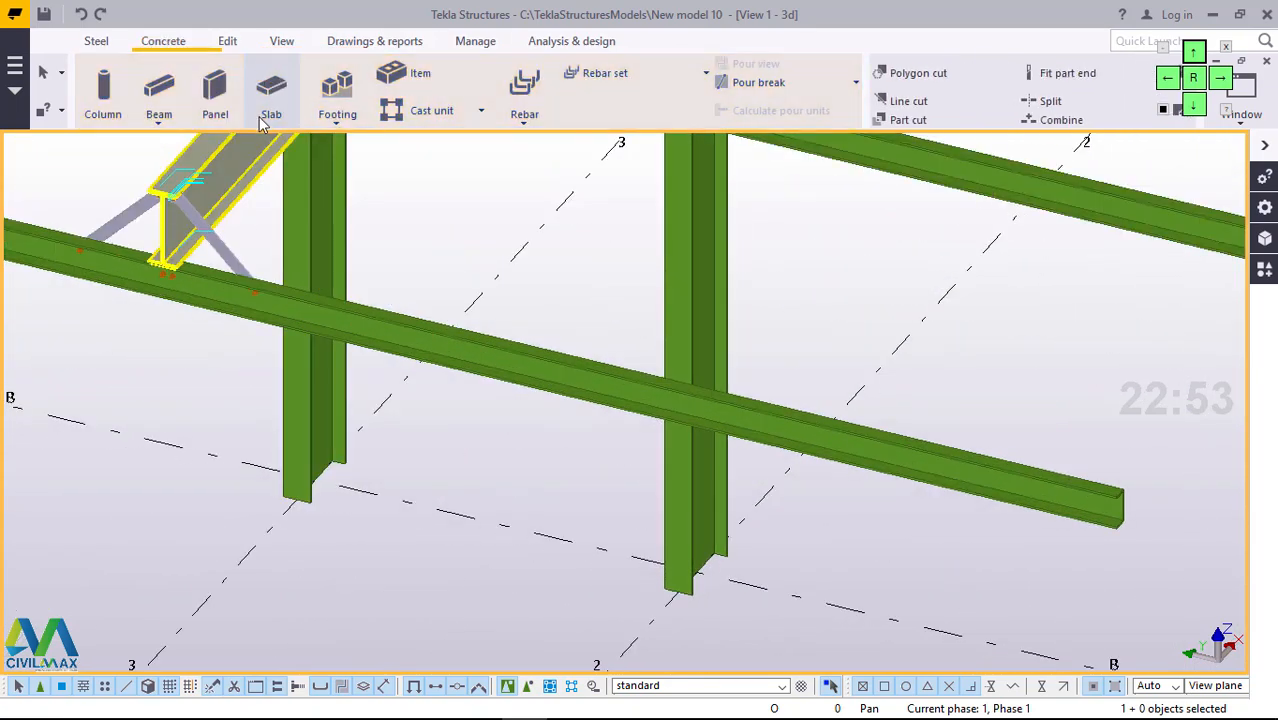
pyautogui.click(337, 86)
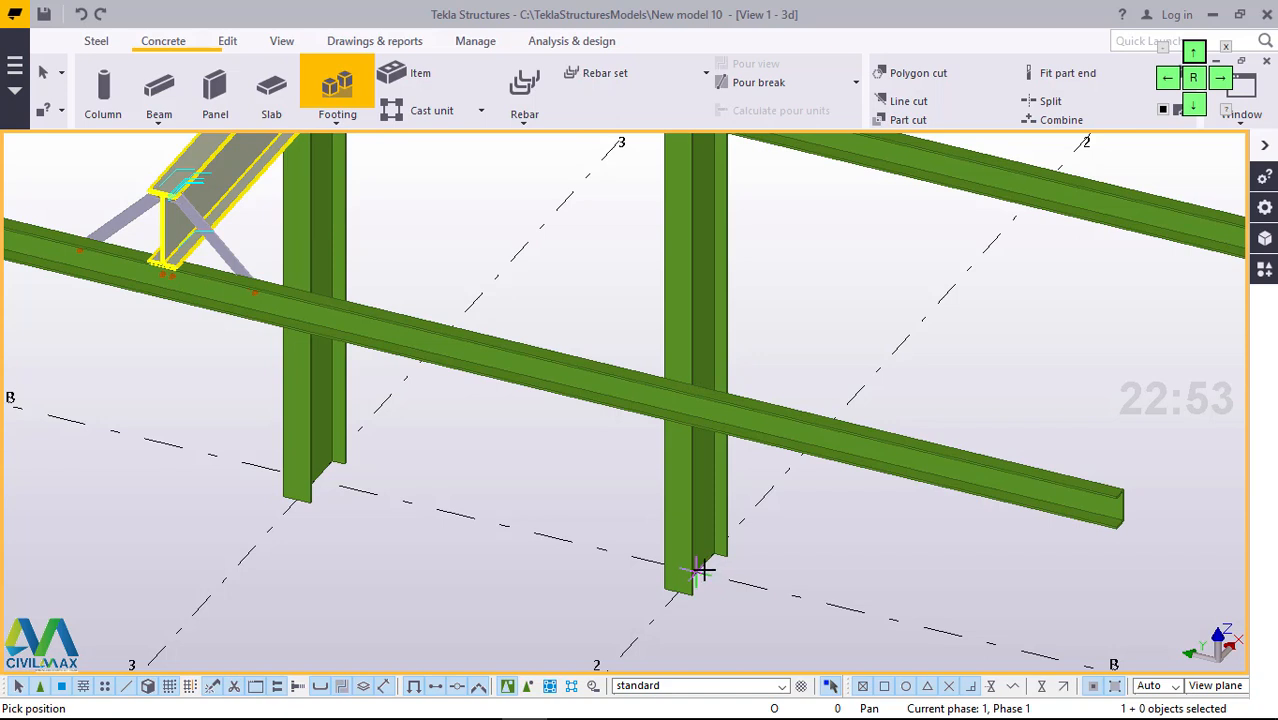
pyautogui.scroll(5, 702, 570)
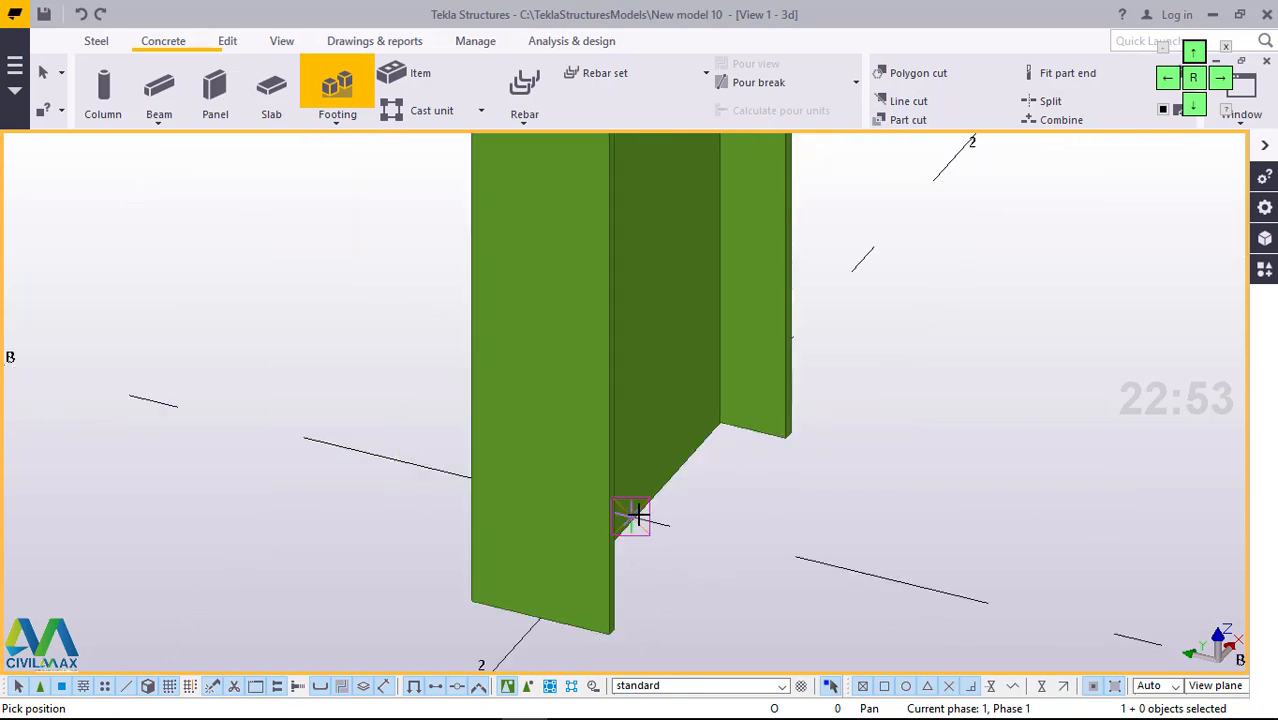
pyautogui.click(638, 515)
pyautogui.rightClick(342, 285)
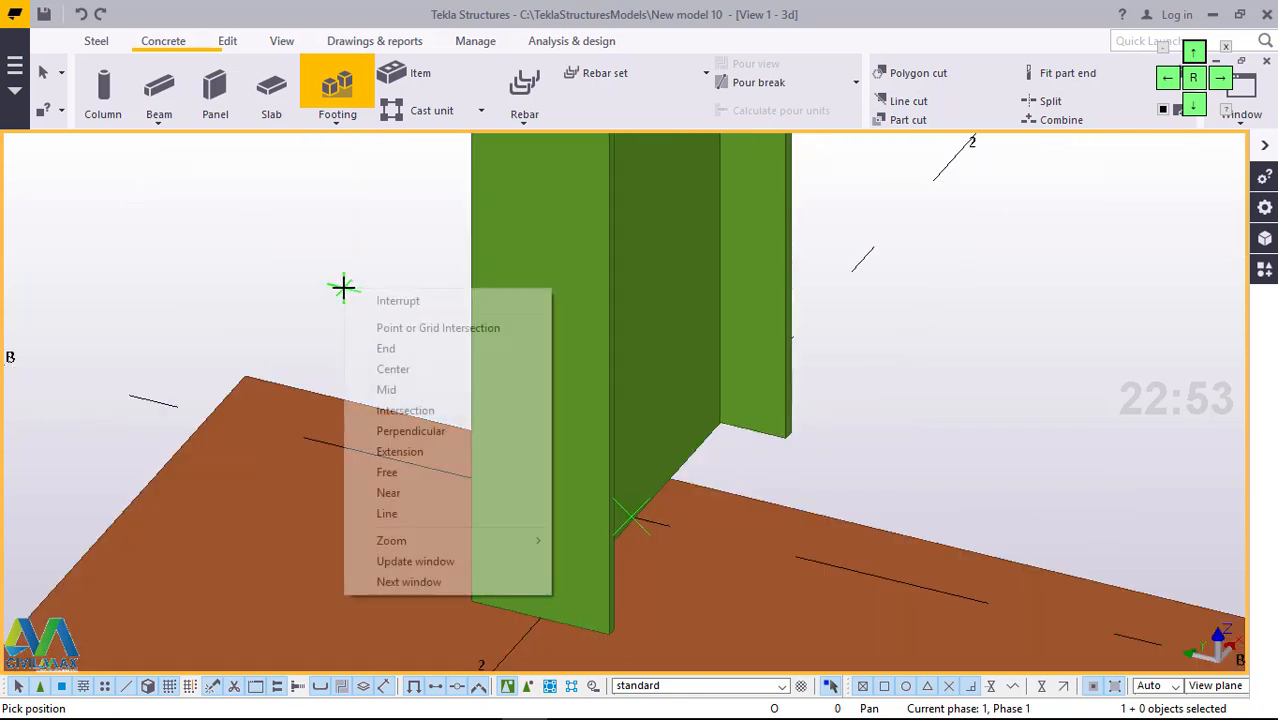
pyautogui.click(380, 298)
# - Delete the pad footing beneath the column on grid intersection B-2
pyautogui.scroll(-2, 425, 364)
pyautogui.scroll(-4, 425, 364)
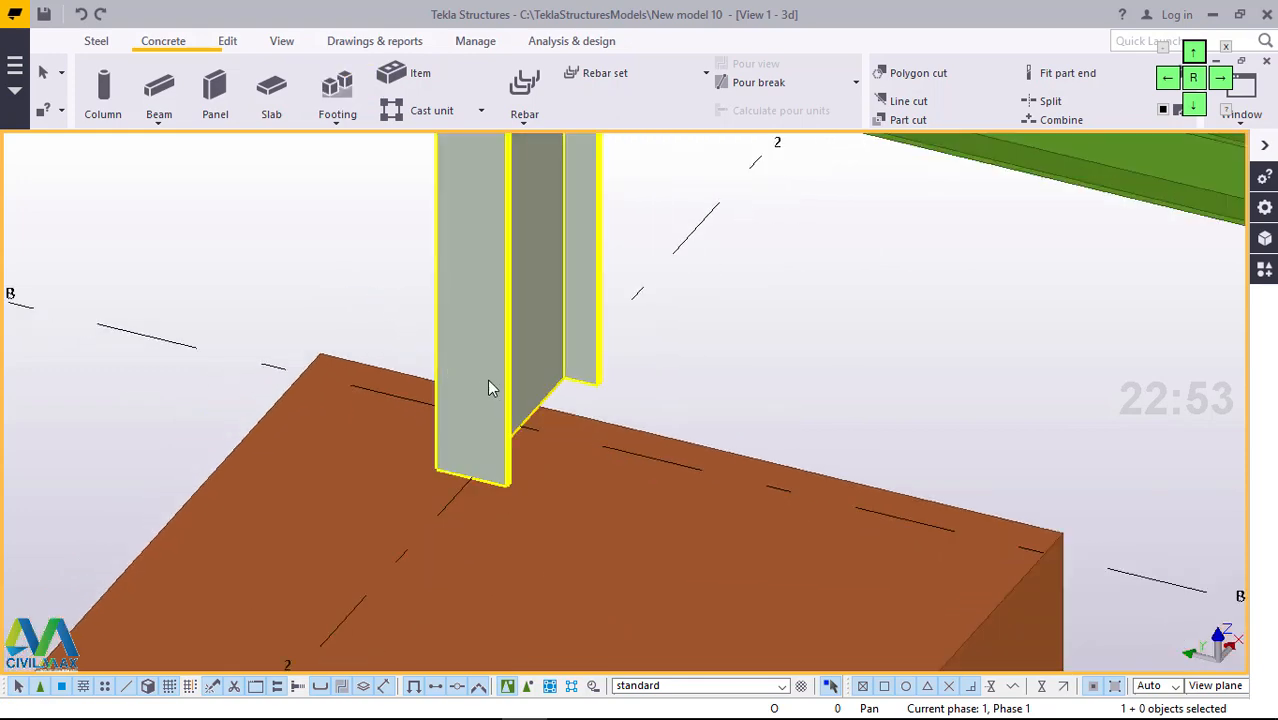
pyautogui.scroll(1, 566, 454)
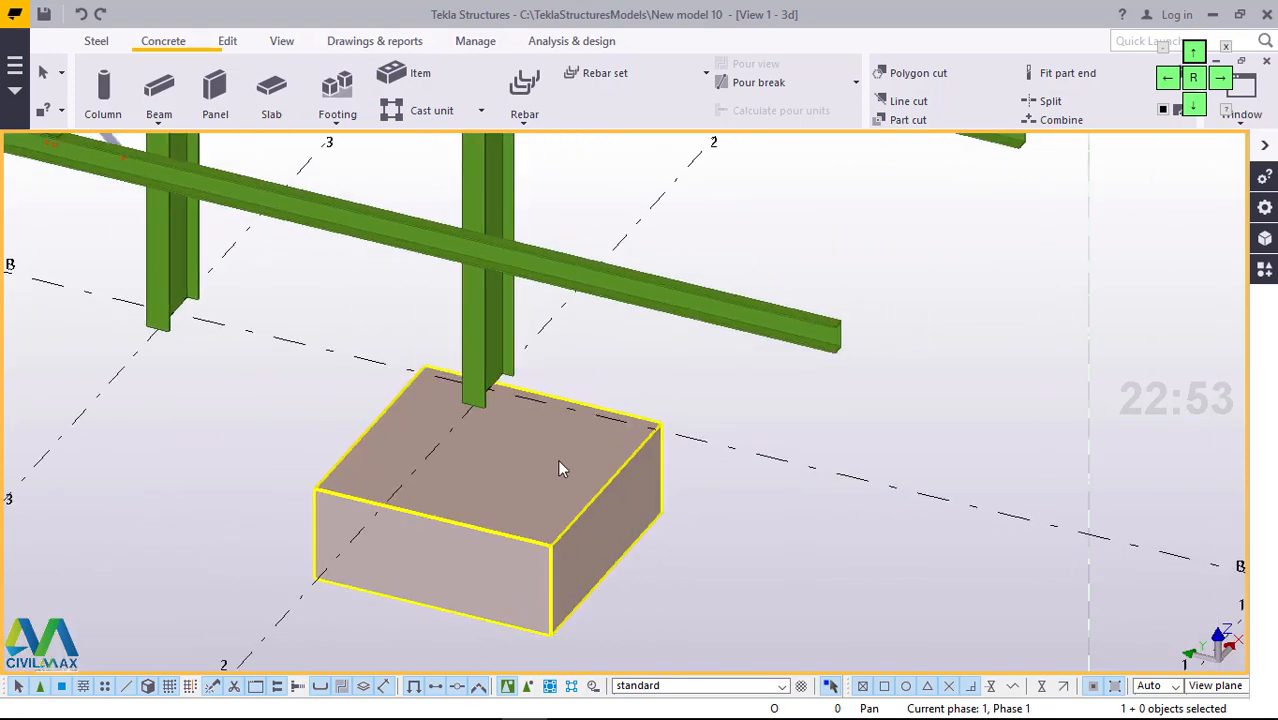
pyautogui.rightClick(559, 469)
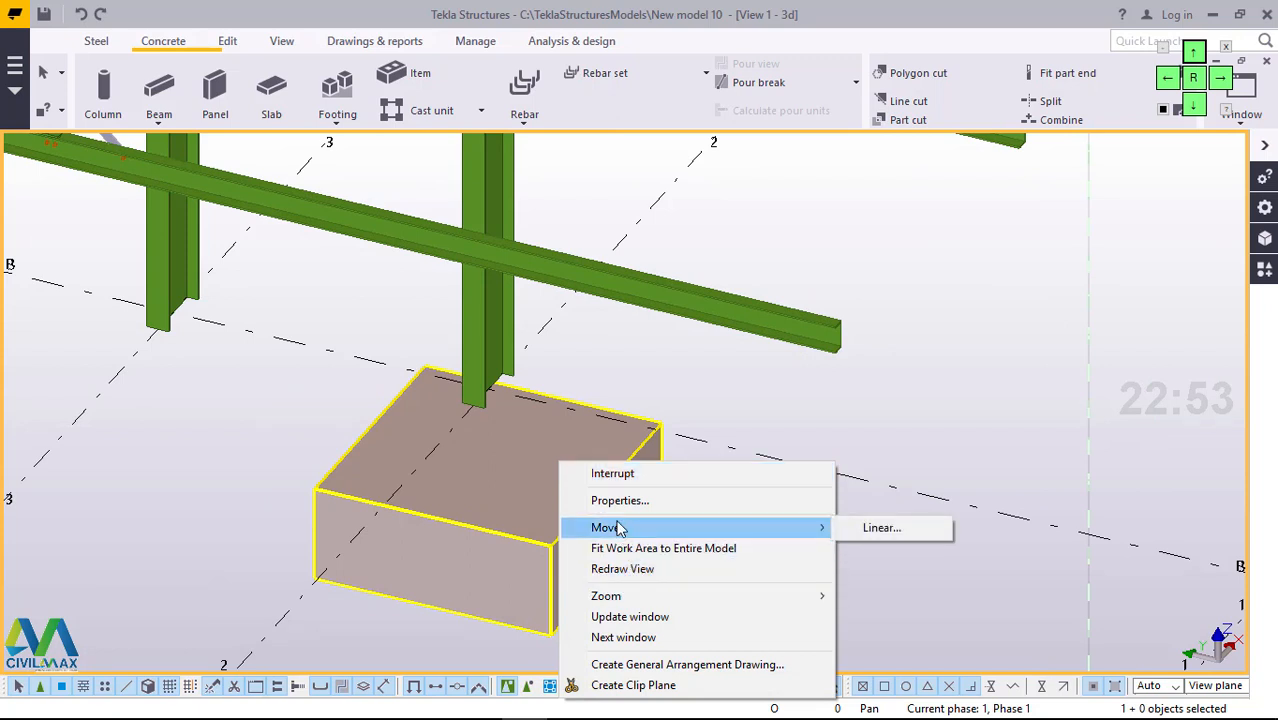
pyautogui.click(662, 476)
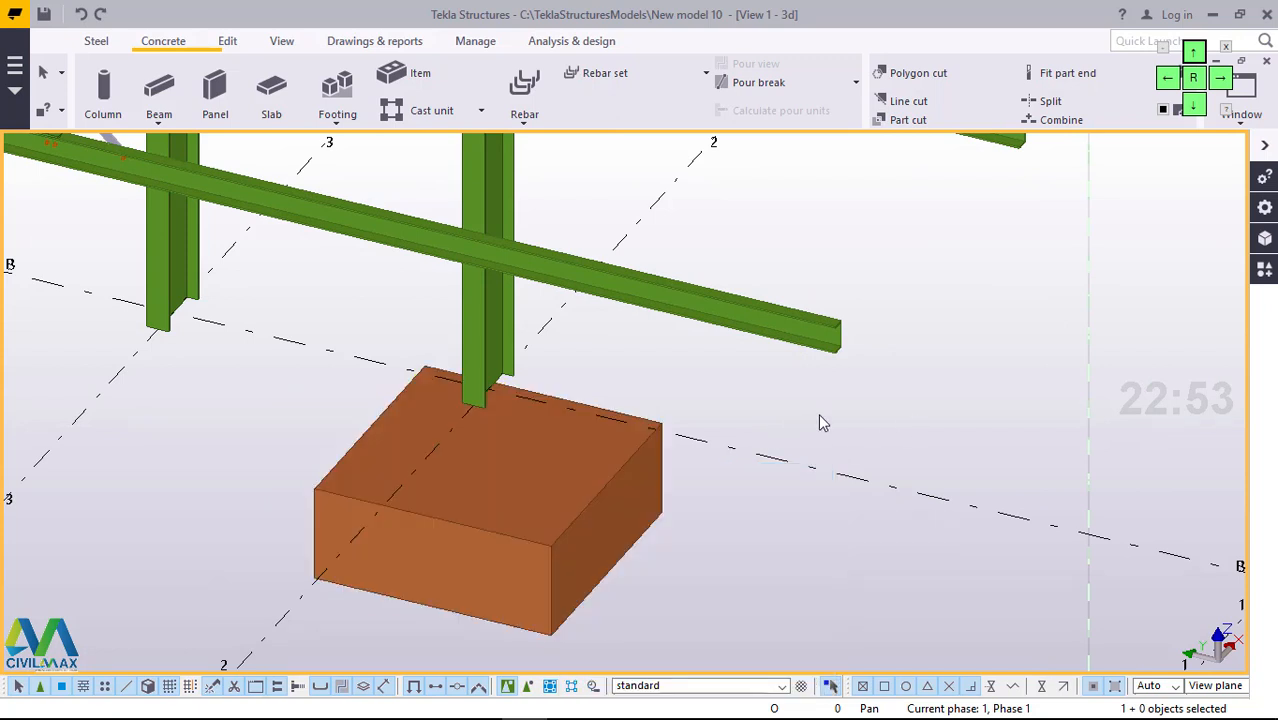
pyautogui.click(621, 502)
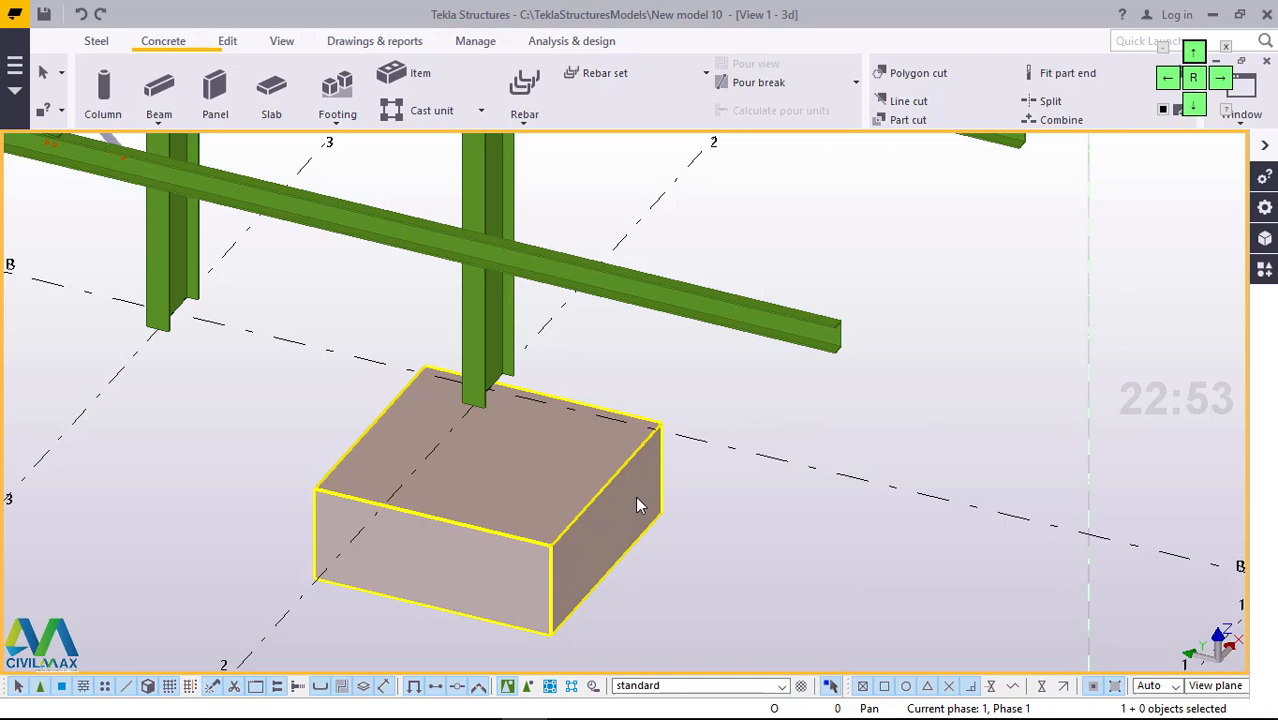
pyautogui.rightClick(635, 496)
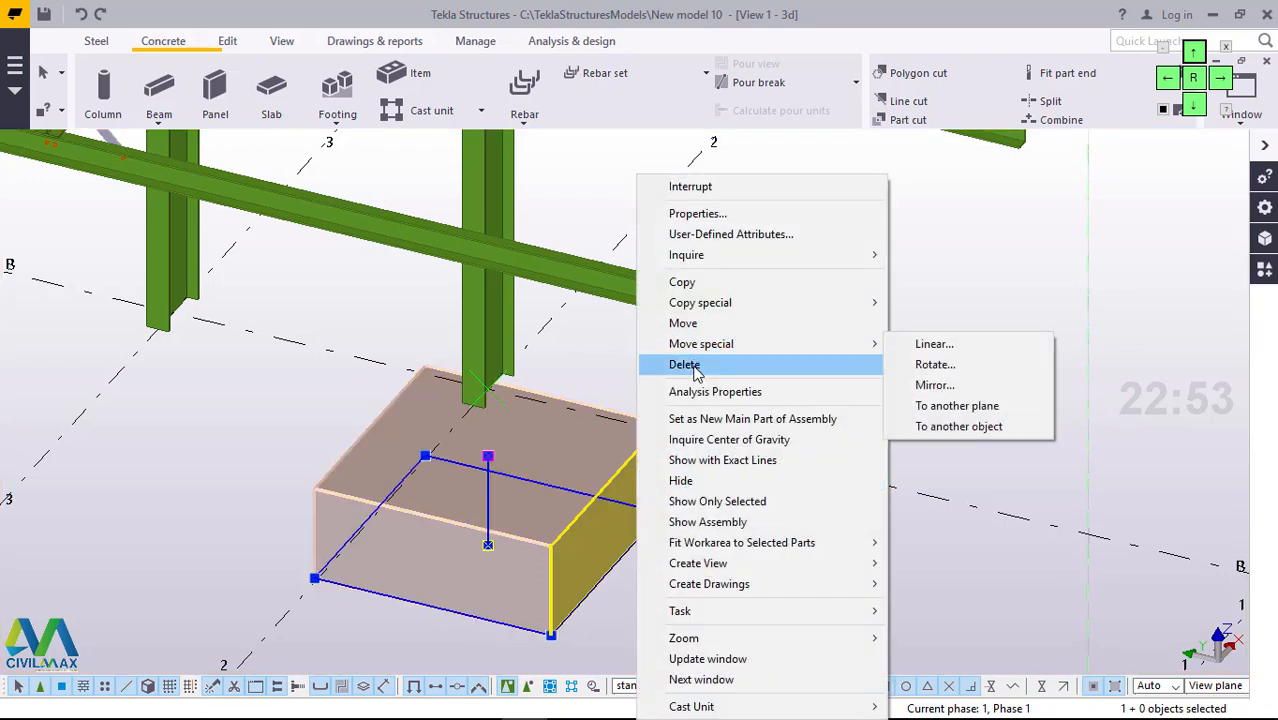
pyautogui.click(686, 365)
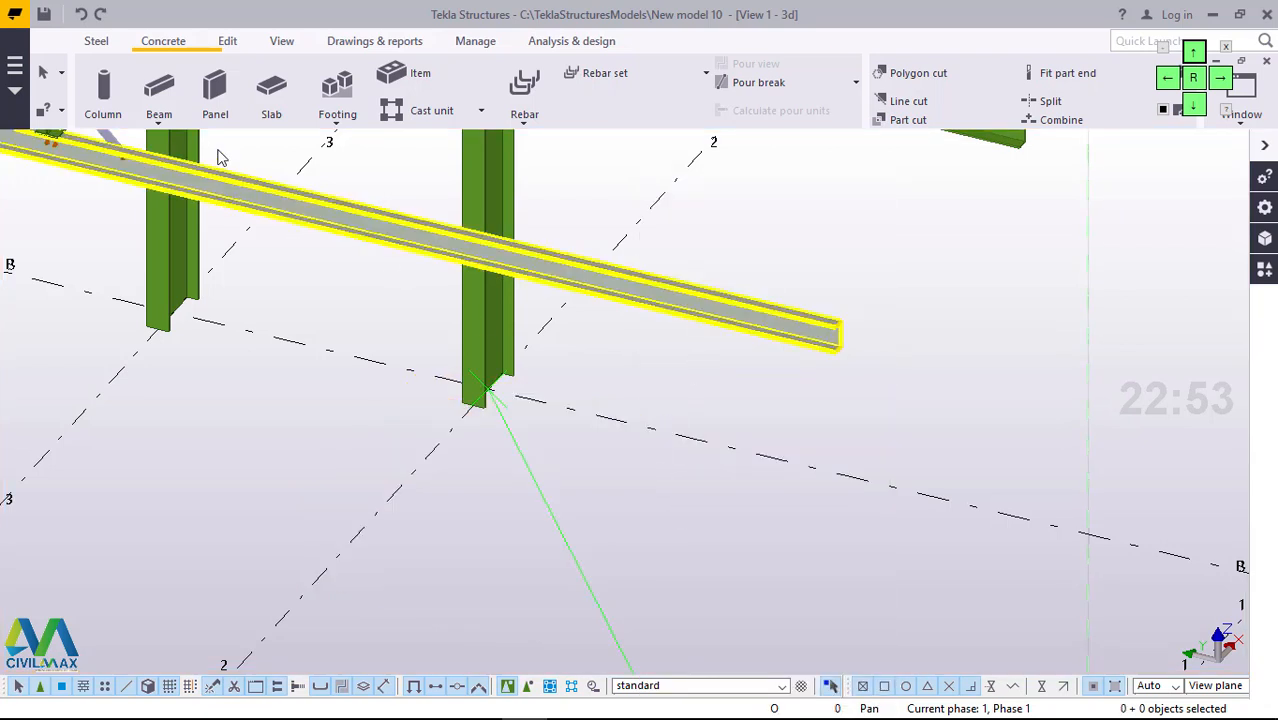
# - Place a pad footing on grid line B at the midpoint between the columns on grids 2 and 3, and end the command
pyautogui.click(337, 88)
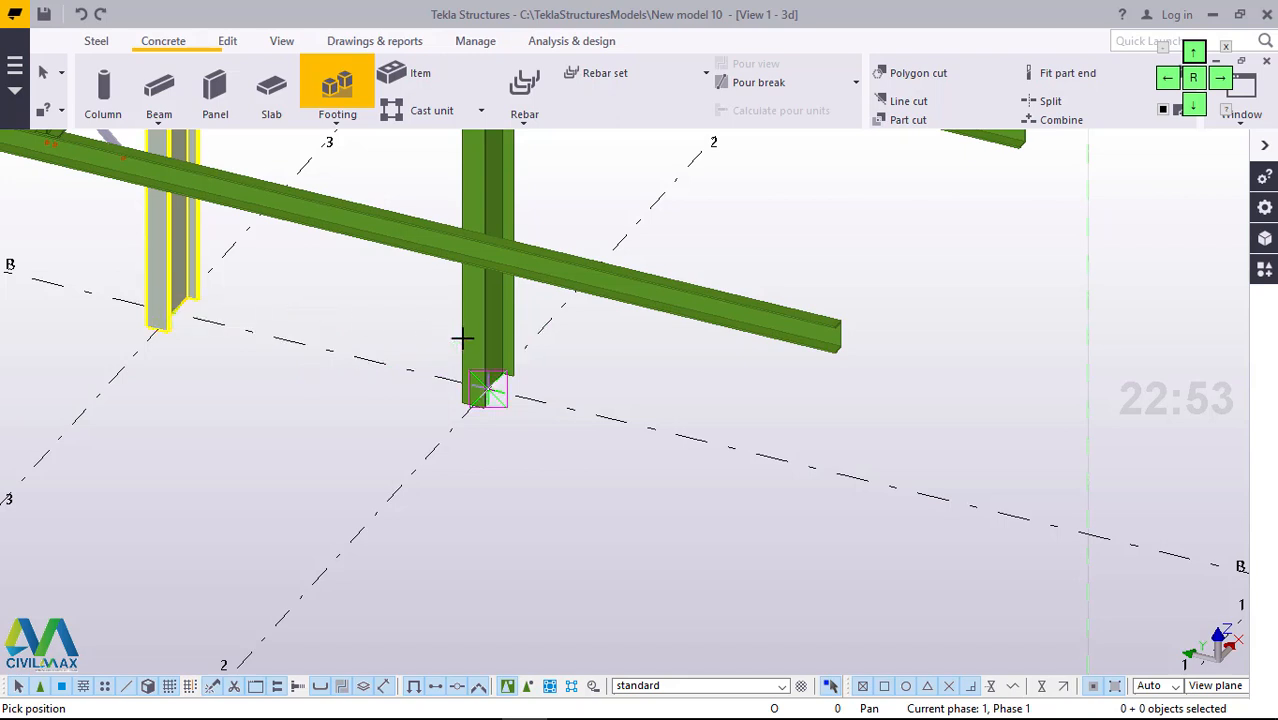
pyautogui.click(331, 350)
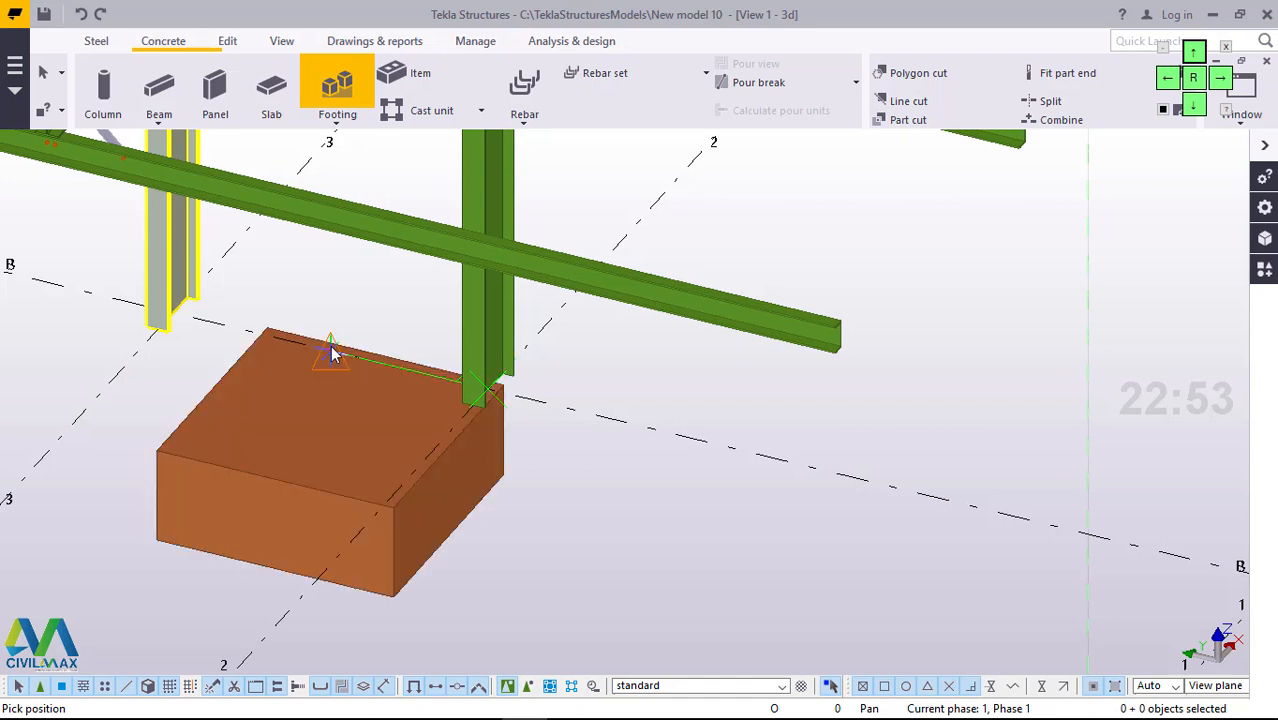
pyautogui.rightClick(326, 311)
pyautogui.click(378, 321)
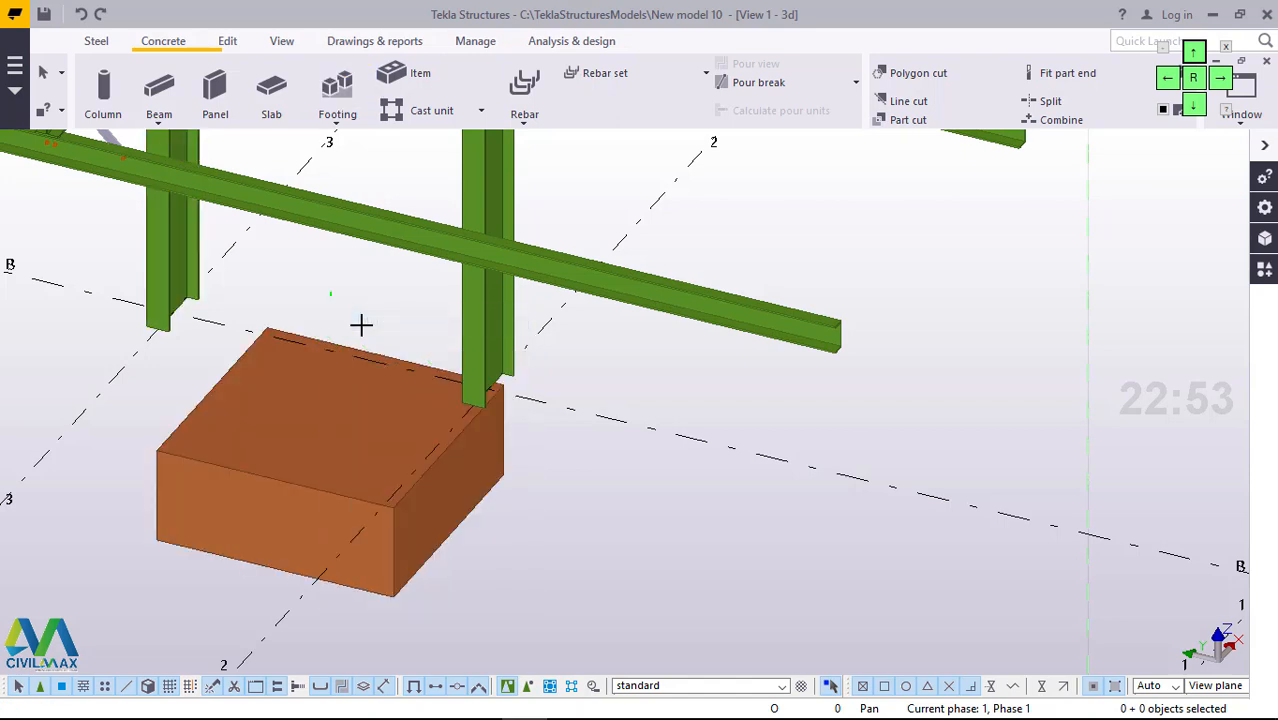
# - Set the pad footing's profile to 1500*3000 and its bottom level to -2000, and apply both to the footing
pyautogui.doubleClick(281, 427)
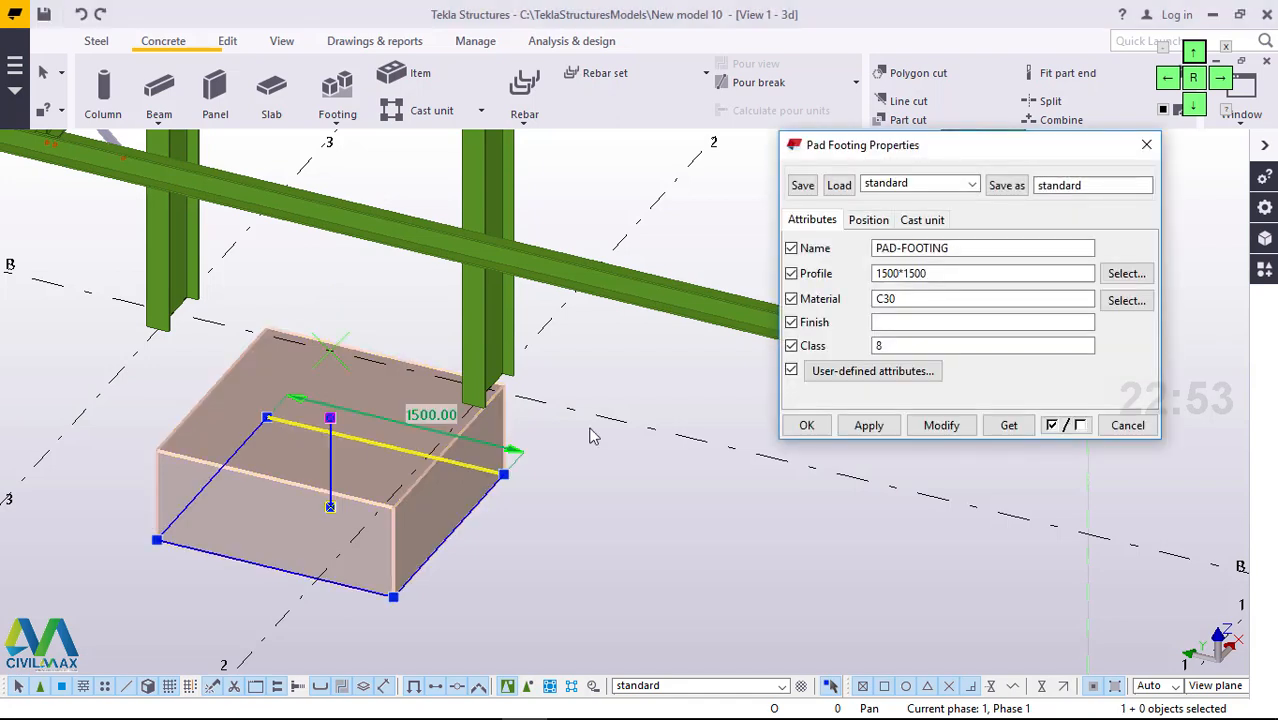
pyautogui.click(882, 299)
pyautogui.moveTo(902, 276); pyautogui.dragTo(873, 273)
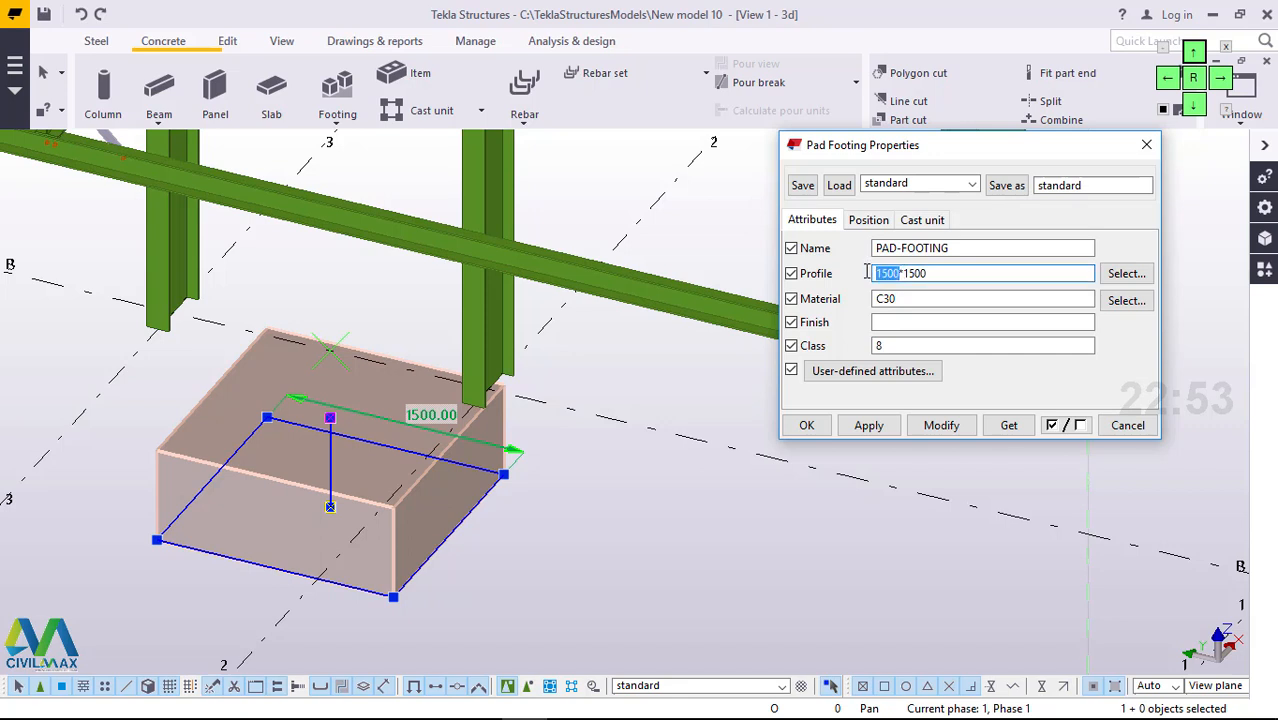
pyautogui.write('15')
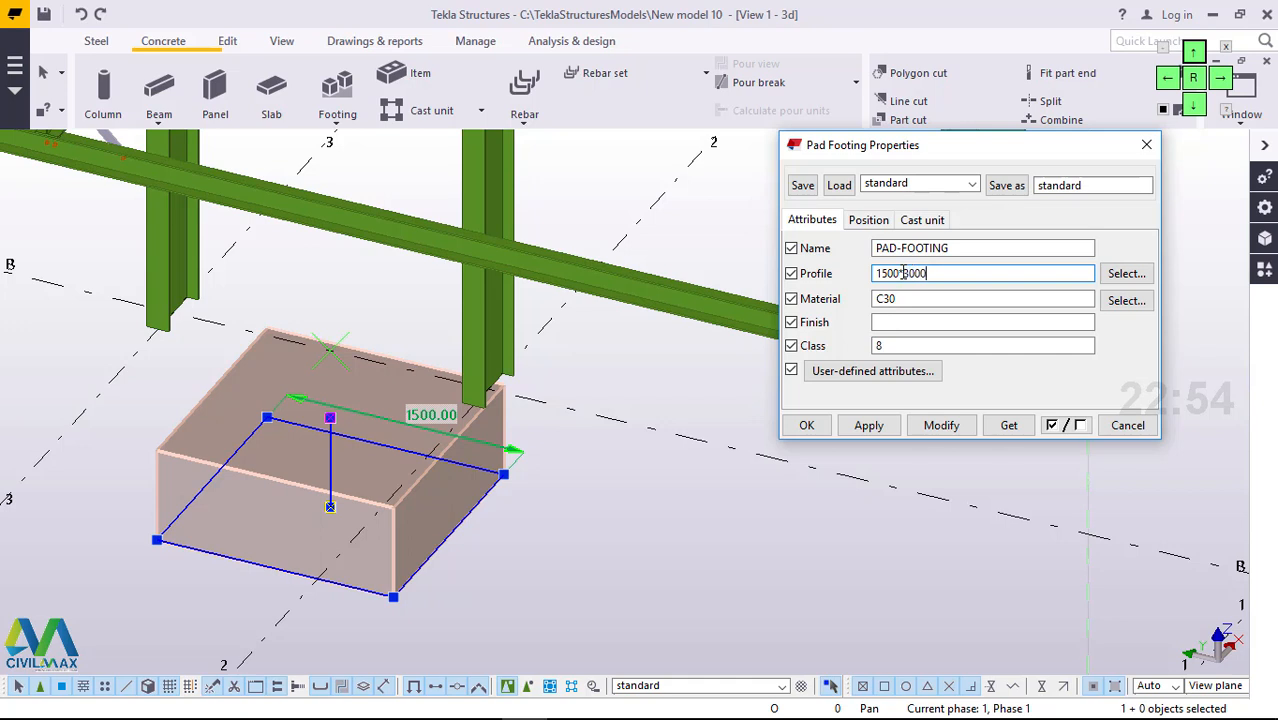
pyautogui.click(868, 219)
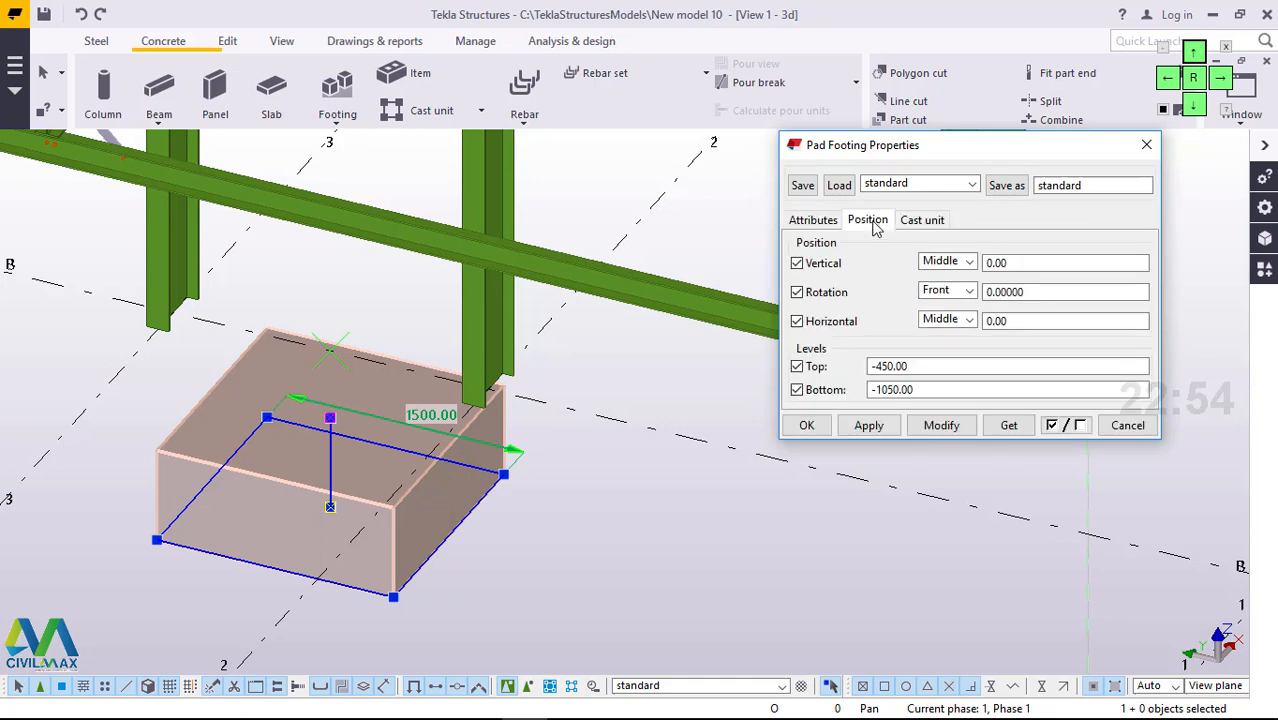
pyautogui.moveTo(922, 389); pyautogui.dragTo(880, 390)
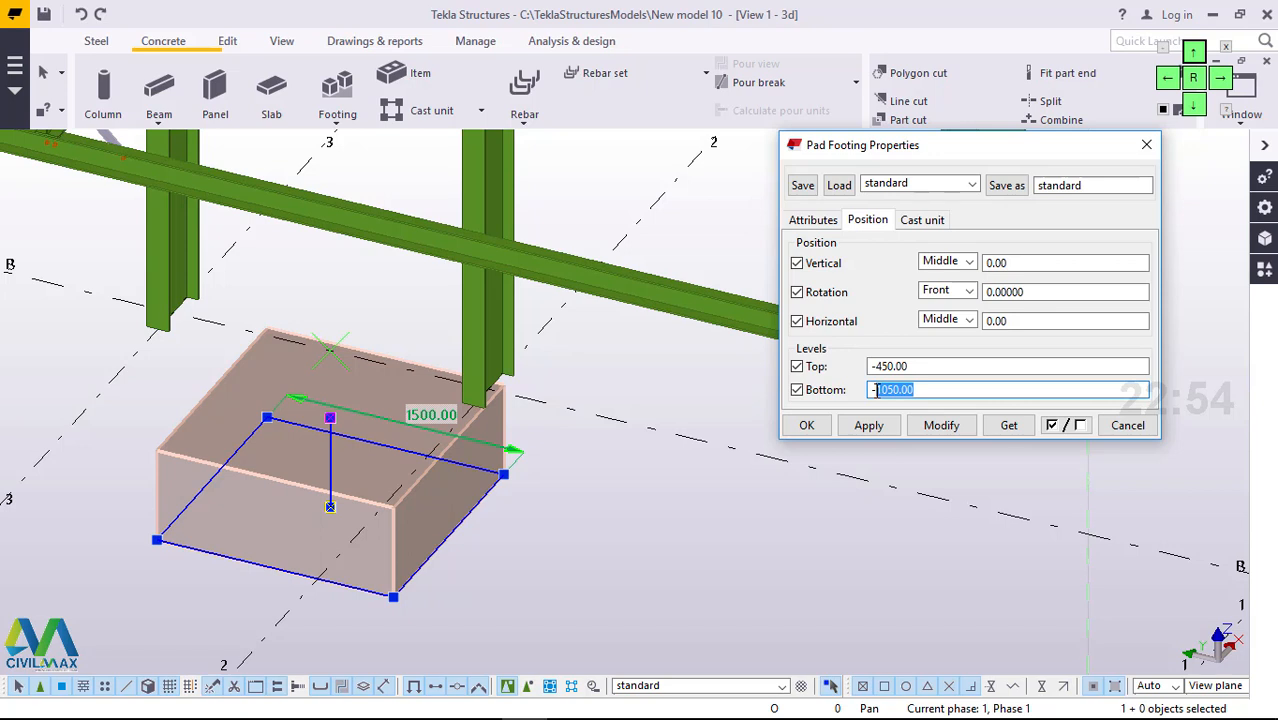
pyautogui.write('2000')
pyautogui.click(941, 425)
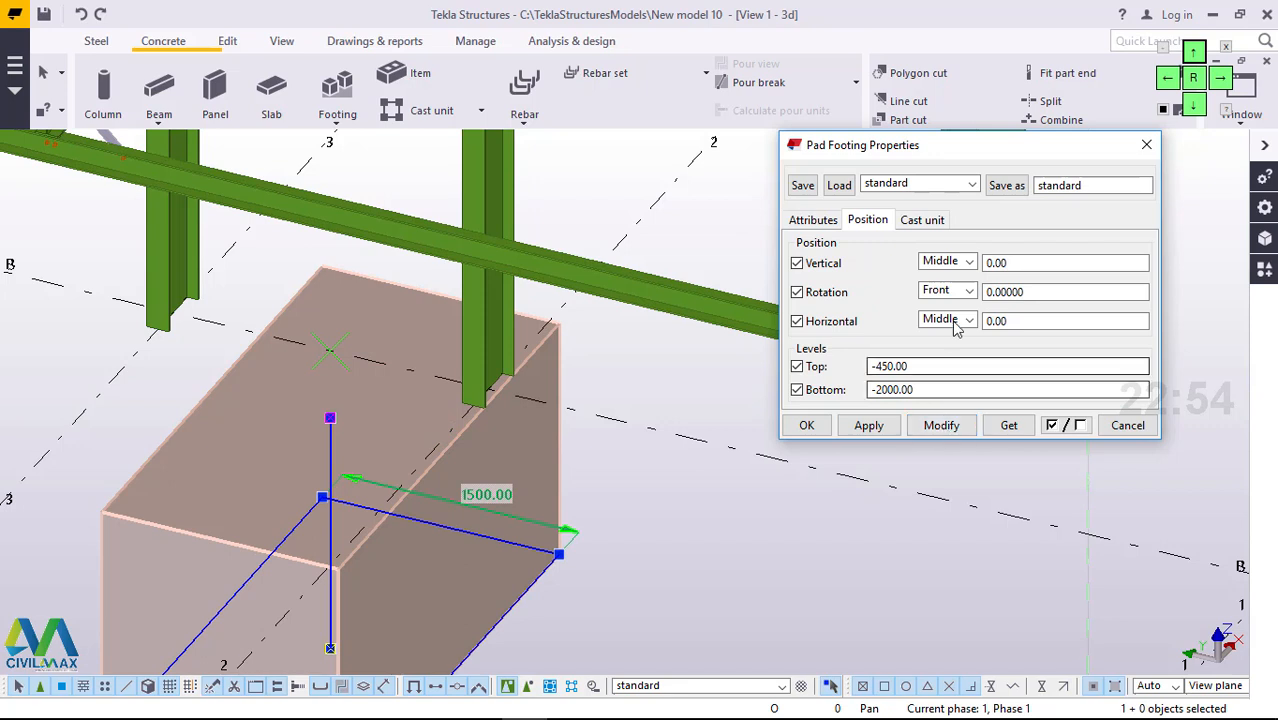
# - Try the Back rotation on the pad footing, and set it to Front again
pyautogui.click(968, 290)
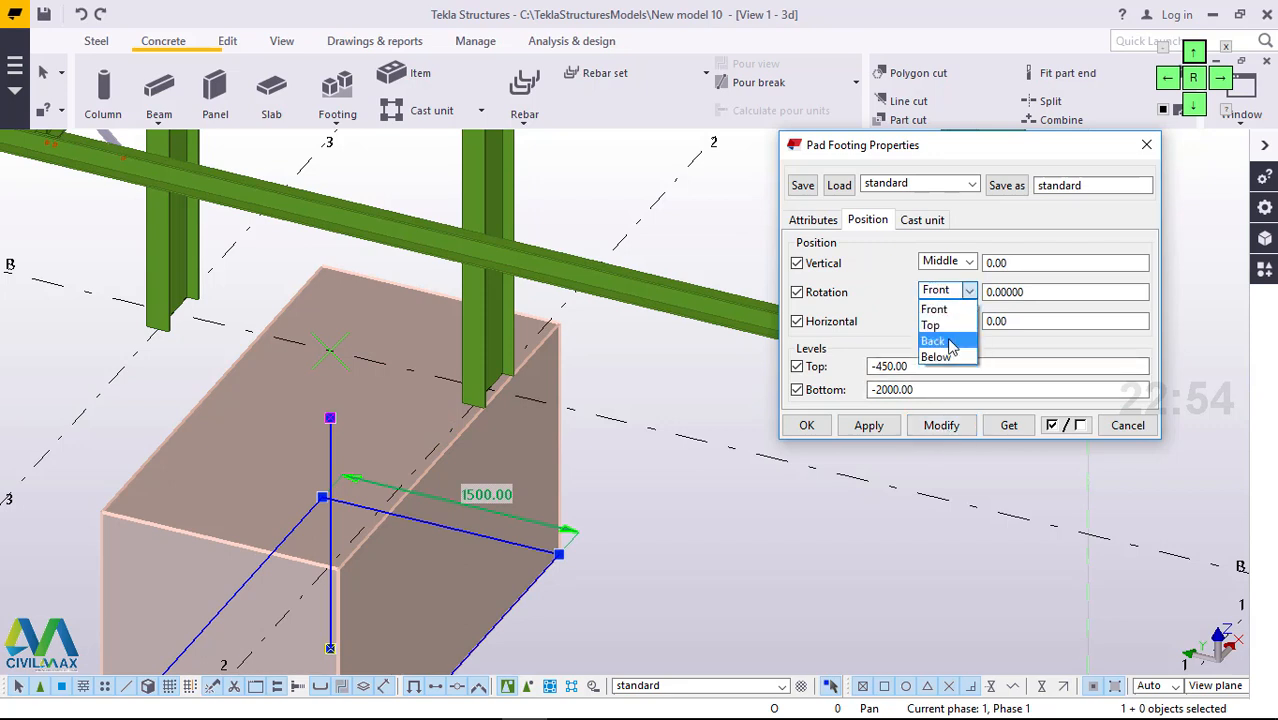
pyautogui.click(940, 341)
pyautogui.click(941, 425)
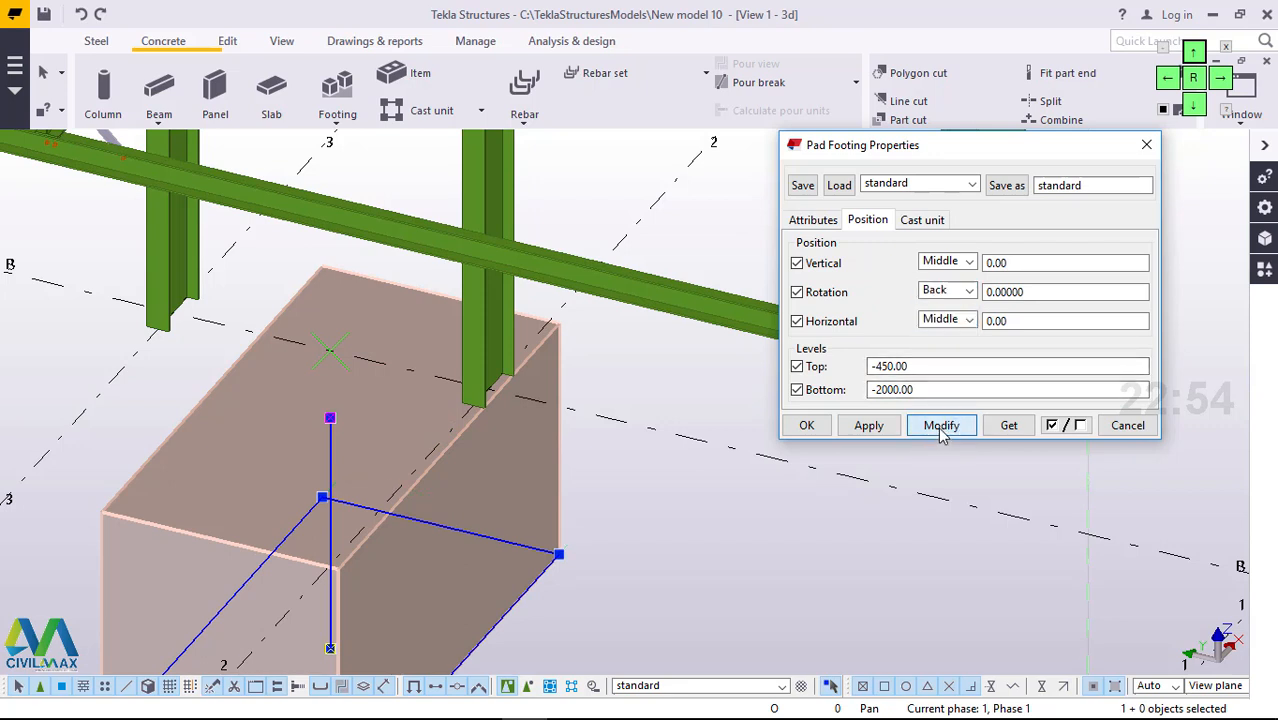
pyautogui.click(969, 291)
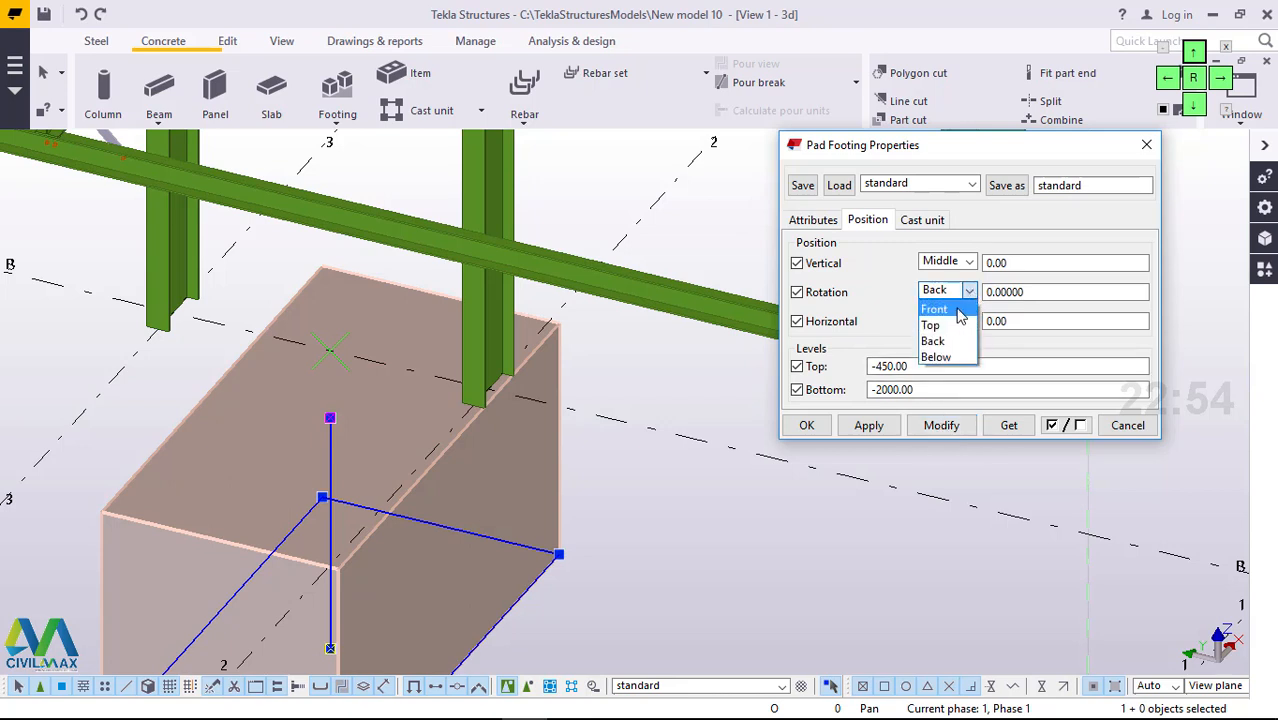
pyautogui.click(945, 310)
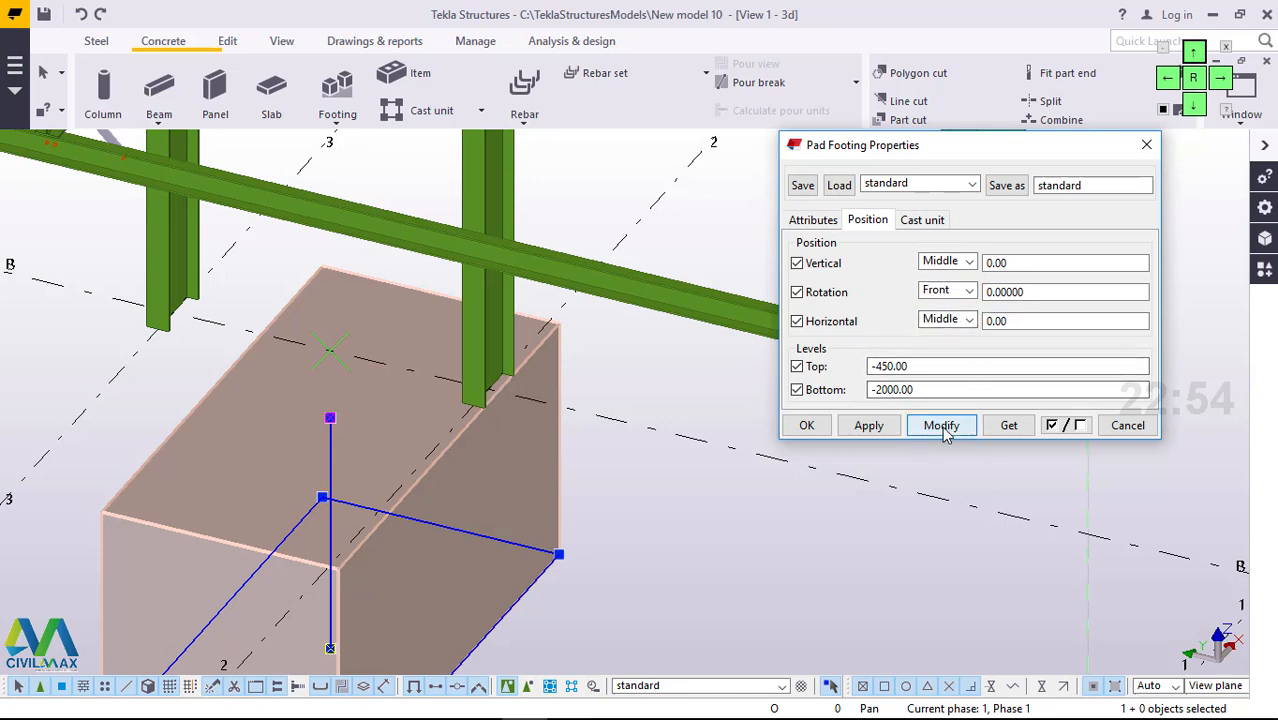
pyautogui.click(943, 427)
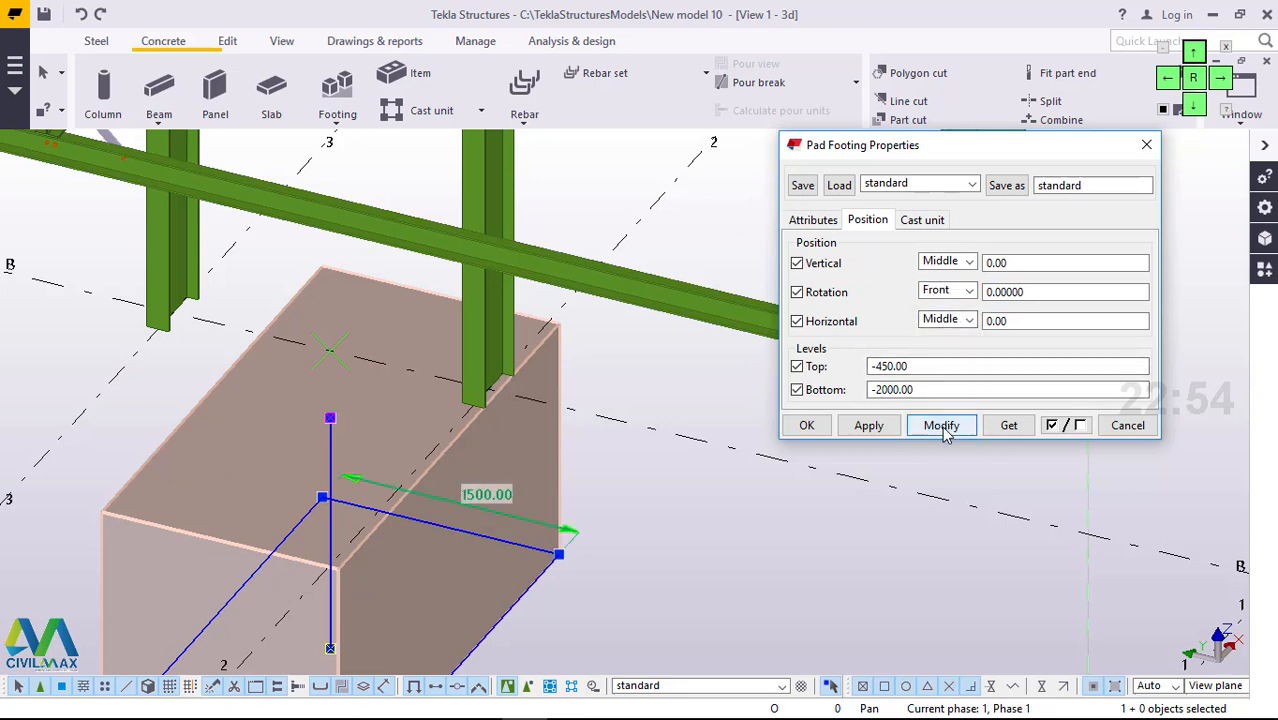
# - Set the pad footing's rotation to Below and apply it to the footing
pyautogui.click(969, 290)
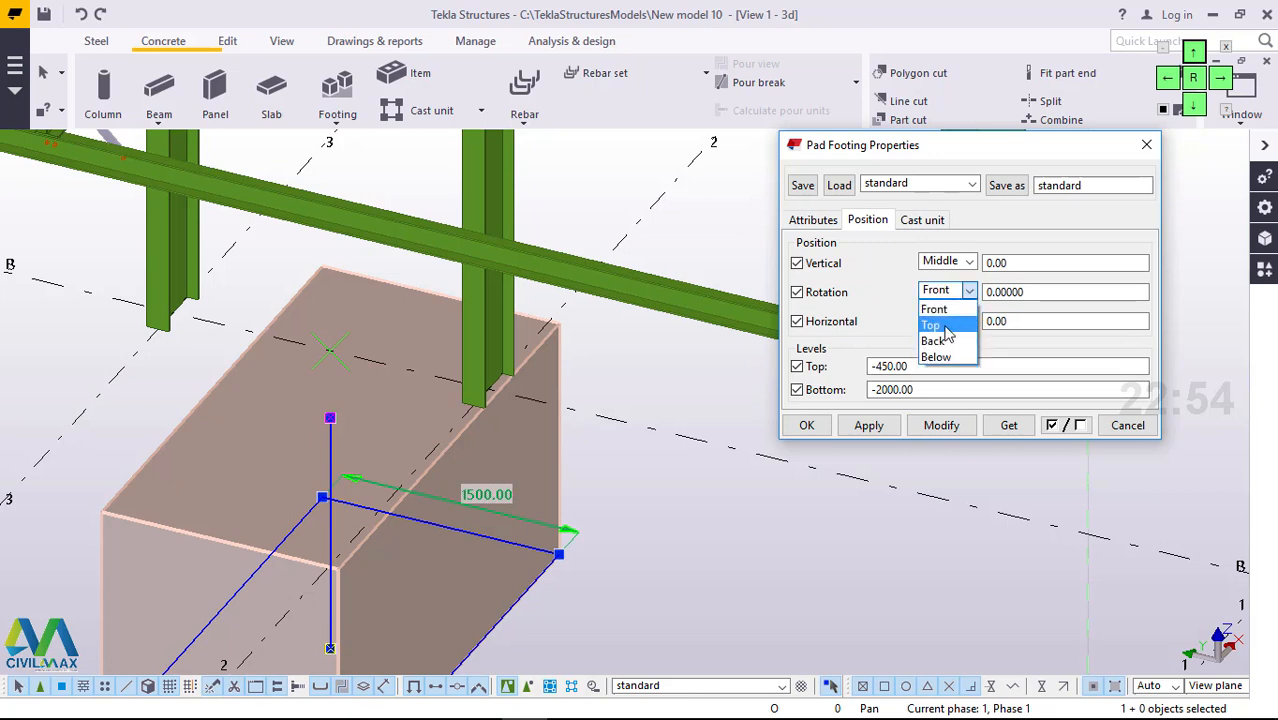
pyautogui.click(940, 357)
pyautogui.click(941, 426)
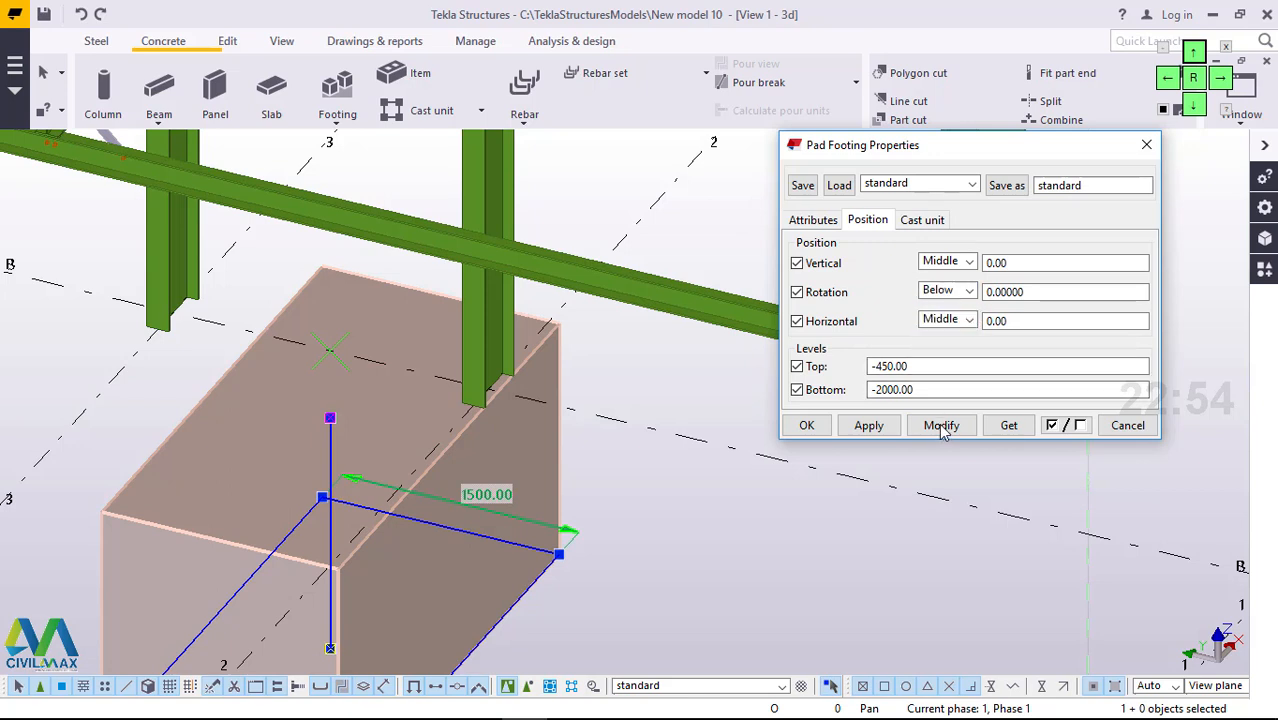
# - Commit the Below rotation to the selected pad footing and close its properties
pyautogui.click(941, 426)
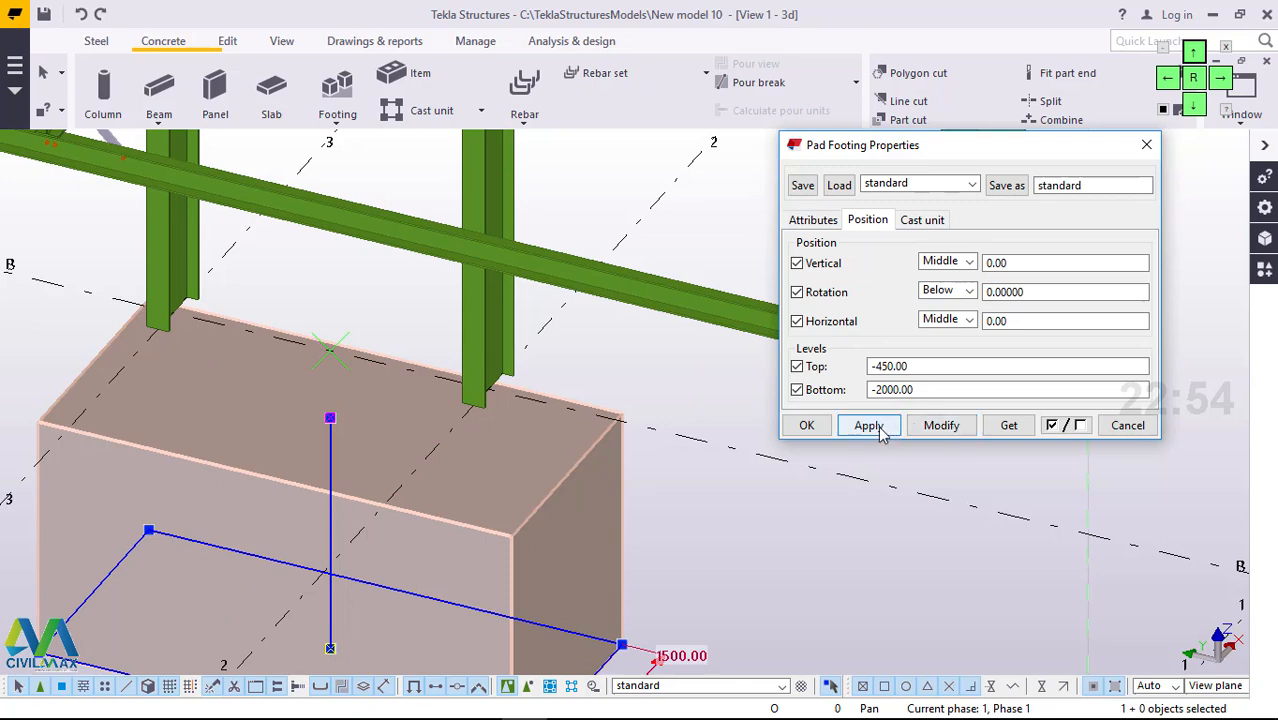
pyautogui.click(806, 425)
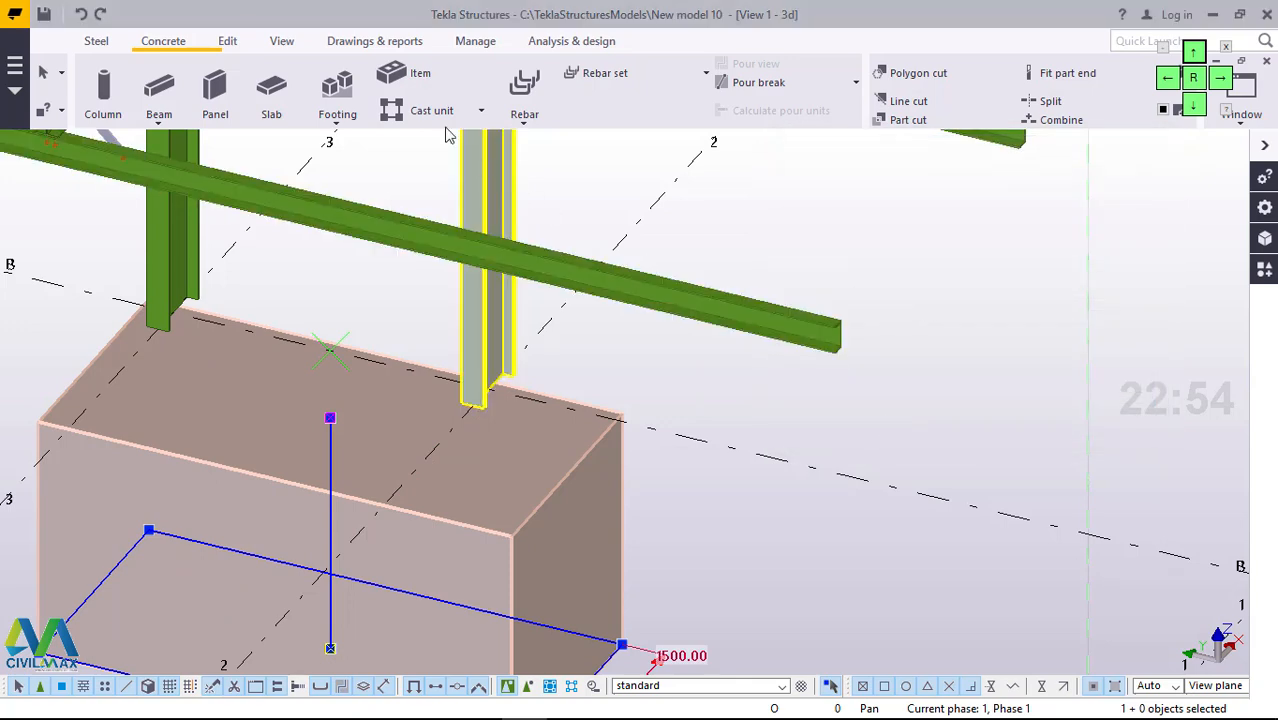
# - Set the view's rotation centre at the column base on grids B and 2, and examine the footing beneath both columns from another angle
pyautogui.click(279, 45)
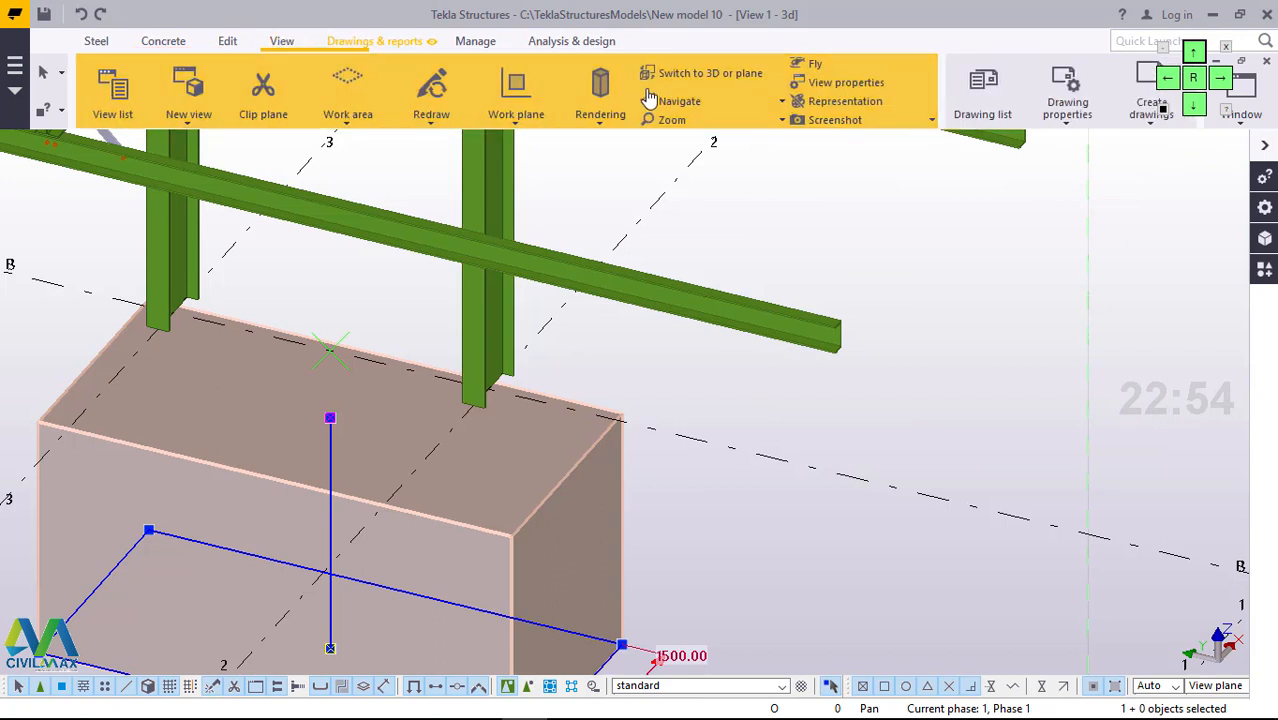
pyautogui.click(687, 104)
pyautogui.click(693, 134)
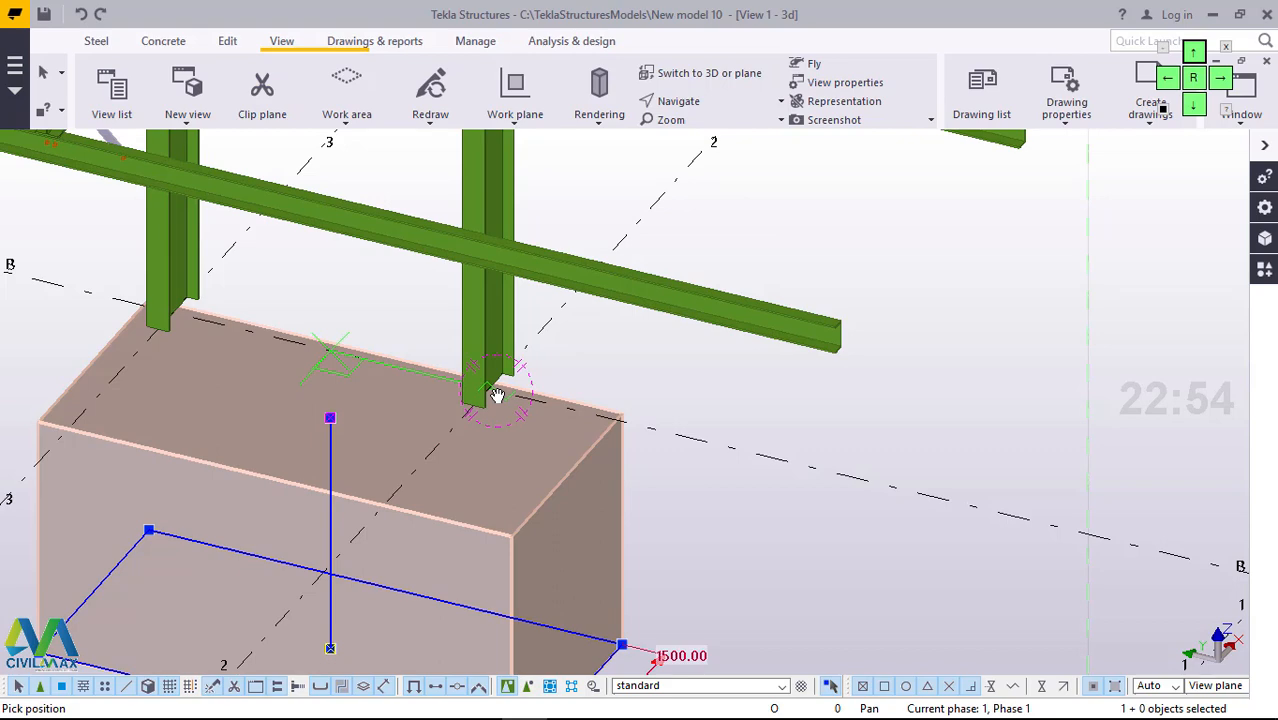
pyautogui.moveTo(494, 412); pyautogui.dragTo(431, 350)
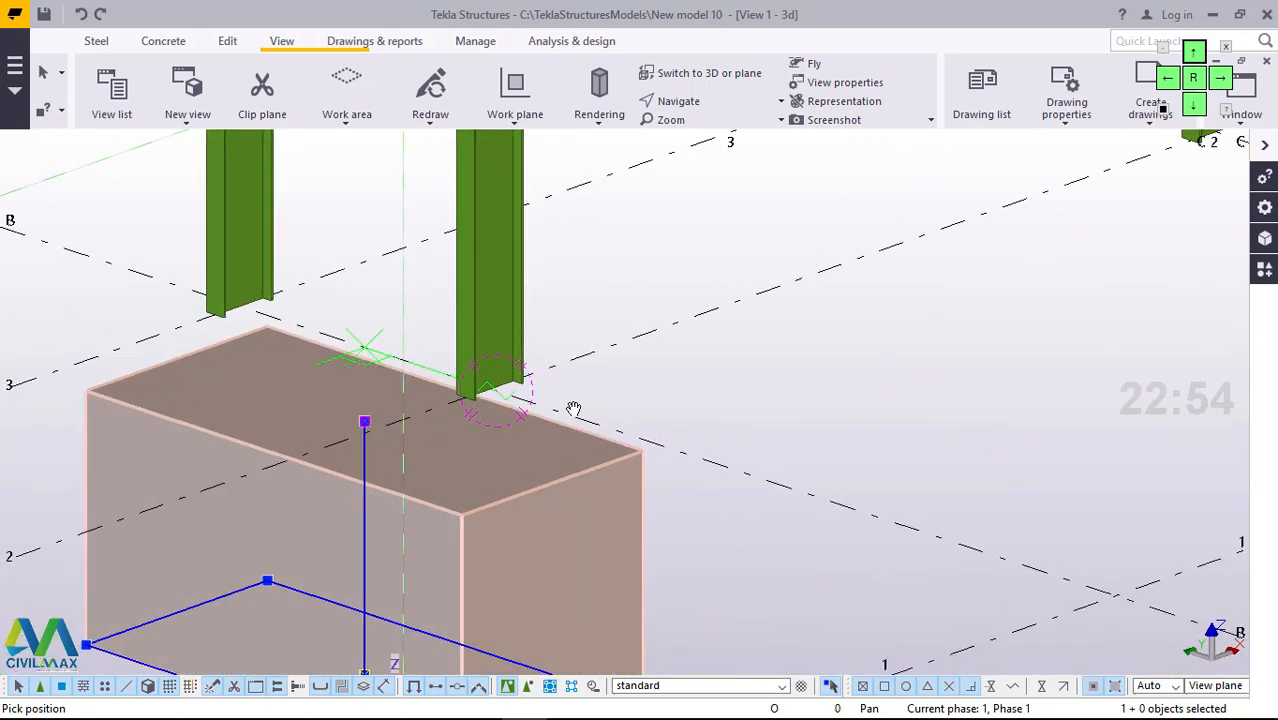
pyautogui.scroll(-3, 570, 405)
pyautogui.scroll(2, 656, 310)
pyautogui.rightClick(660, 312)
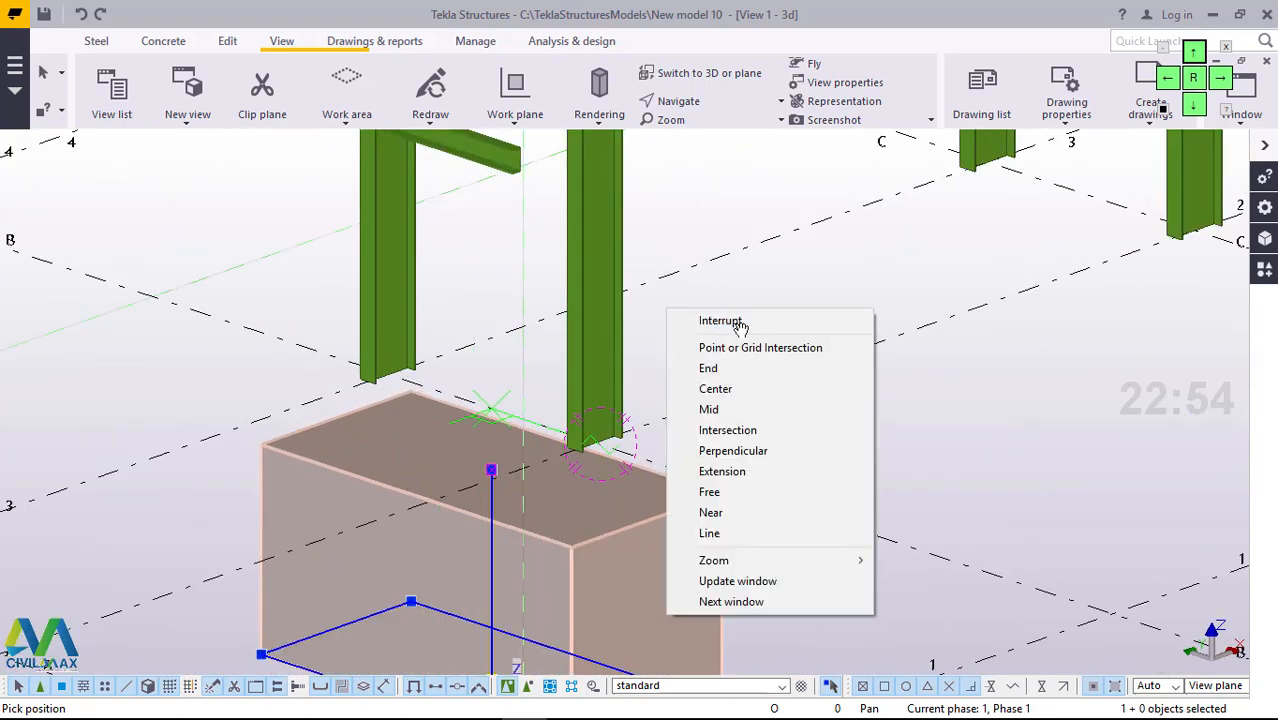
pyautogui.click(730, 322)
pyautogui.scroll(2, 597, 458)
pyautogui.scroll(1, 597, 451)
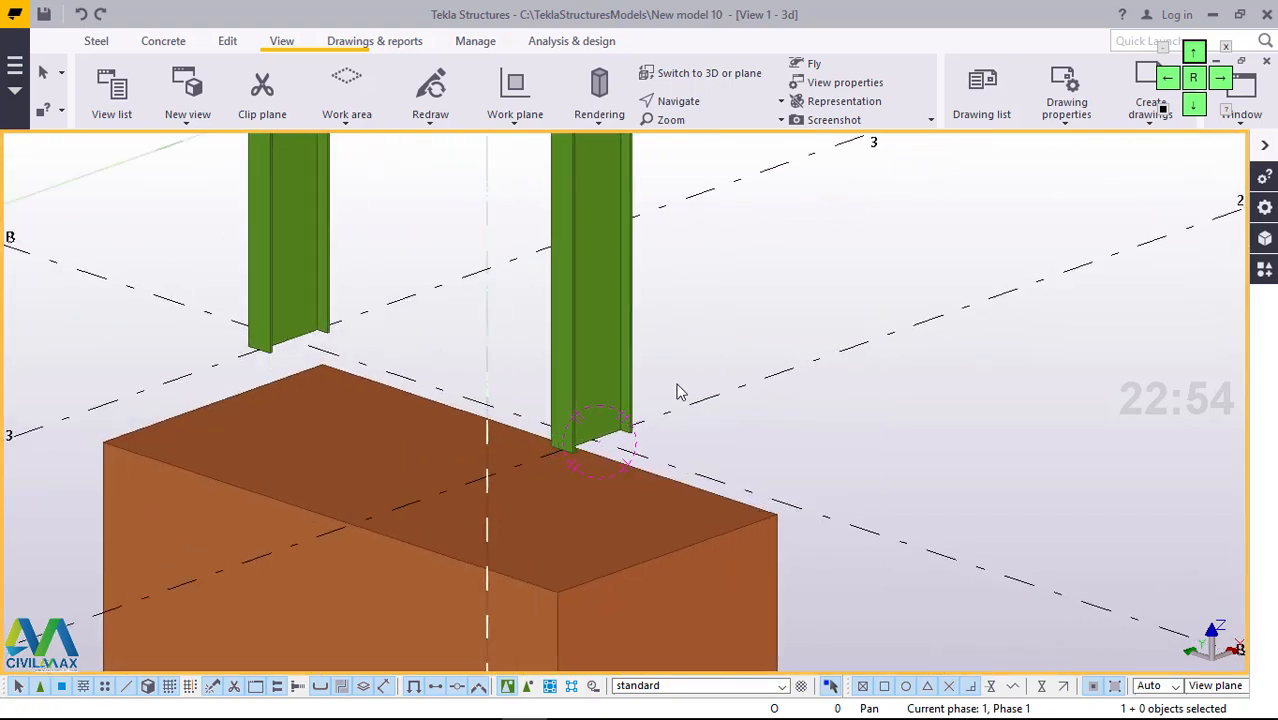
pyautogui.scroll(-2, 600, 469)
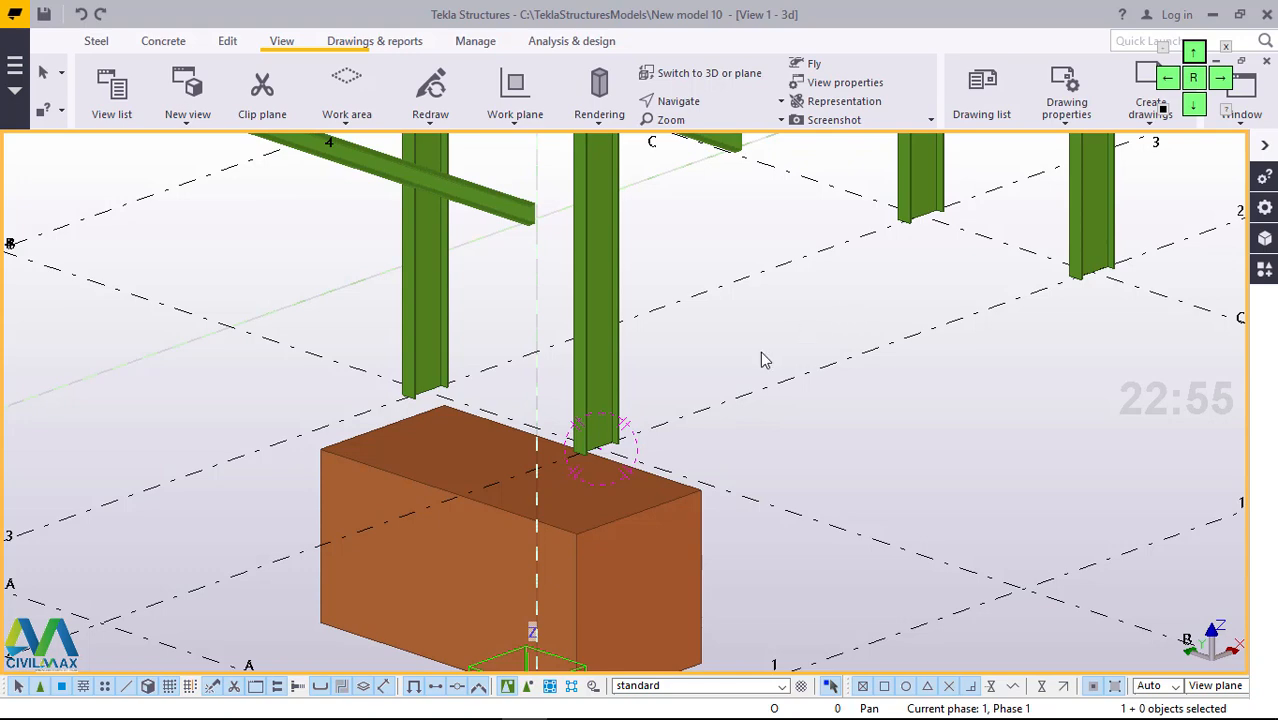
pyautogui.scroll(3, 605, 474)
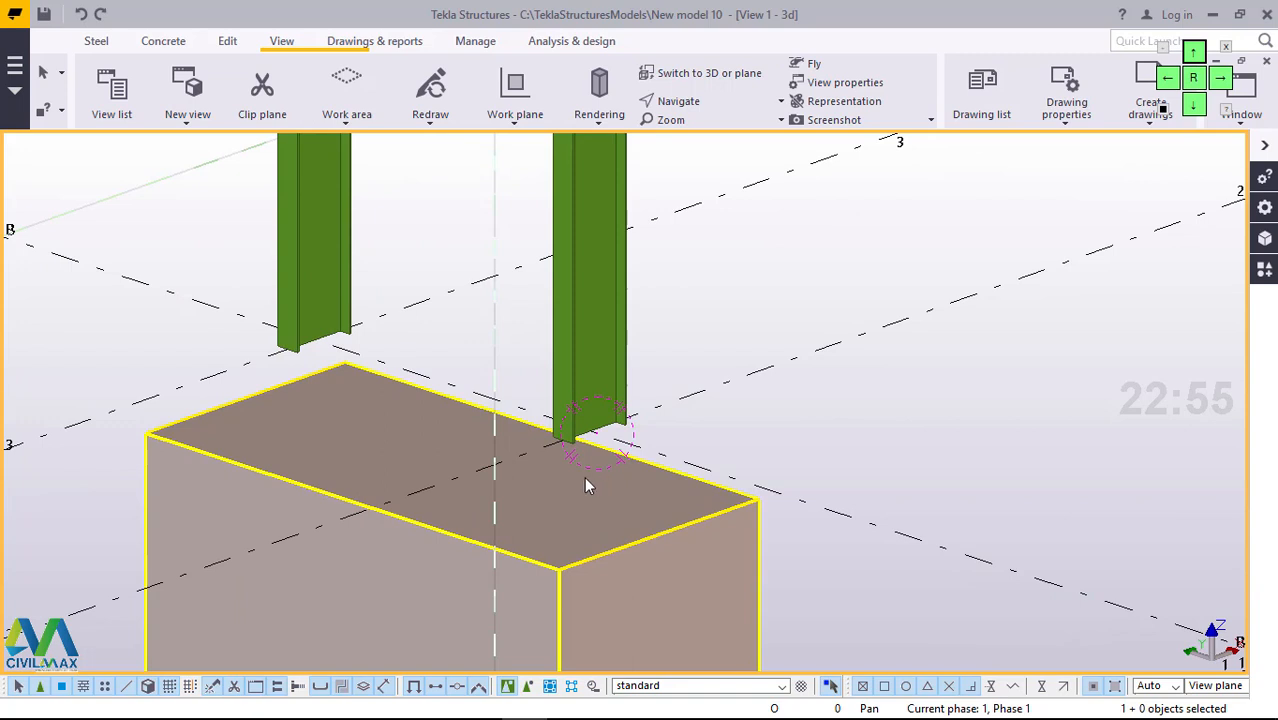
pyautogui.scroll(2, 584, 476)
# - Place a concrete column at the intersection of grids B and 2, at the steel column's base, and end the command
pyautogui.click(160, 44)
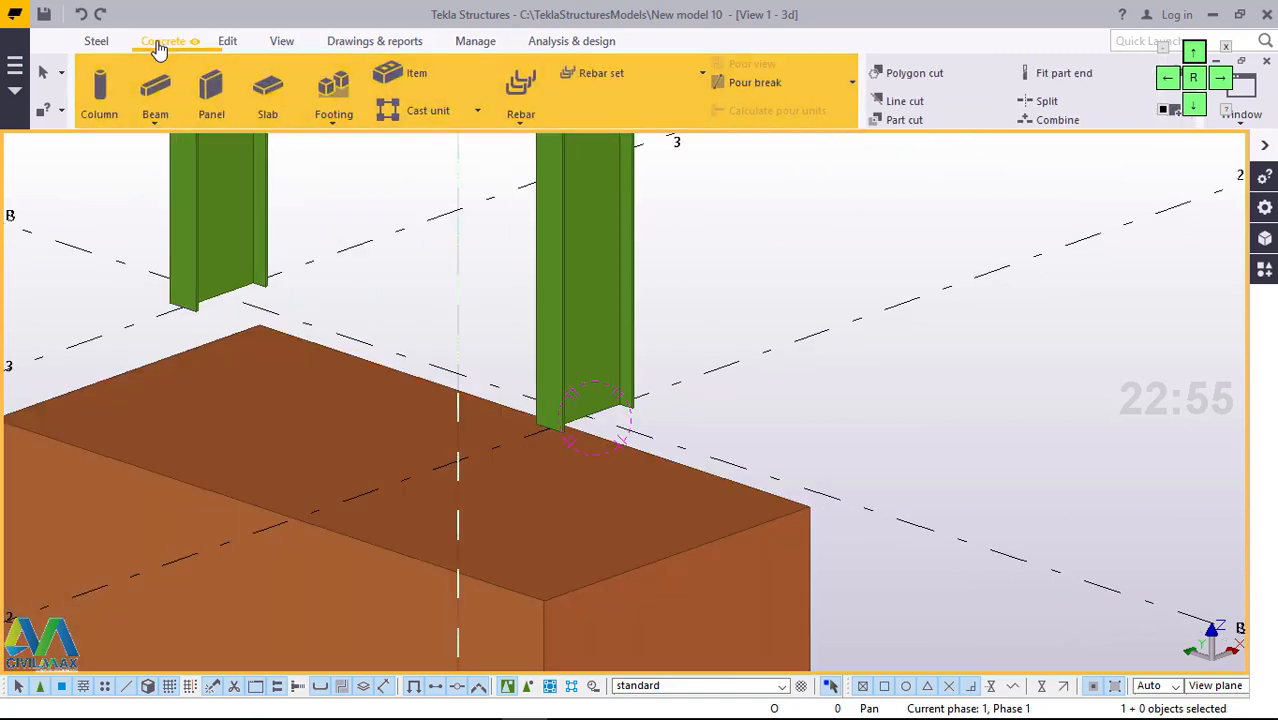
pyautogui.click(104, 92)
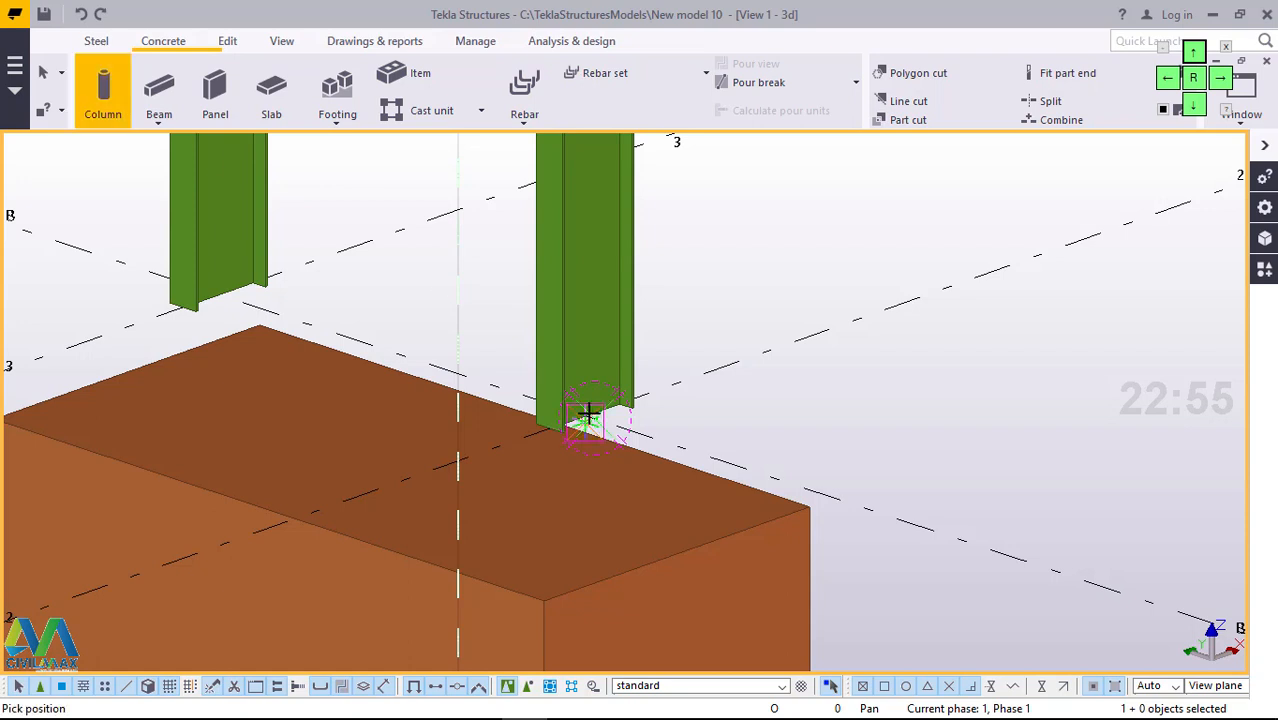
pyautogui.scroll(3, 625, 365)
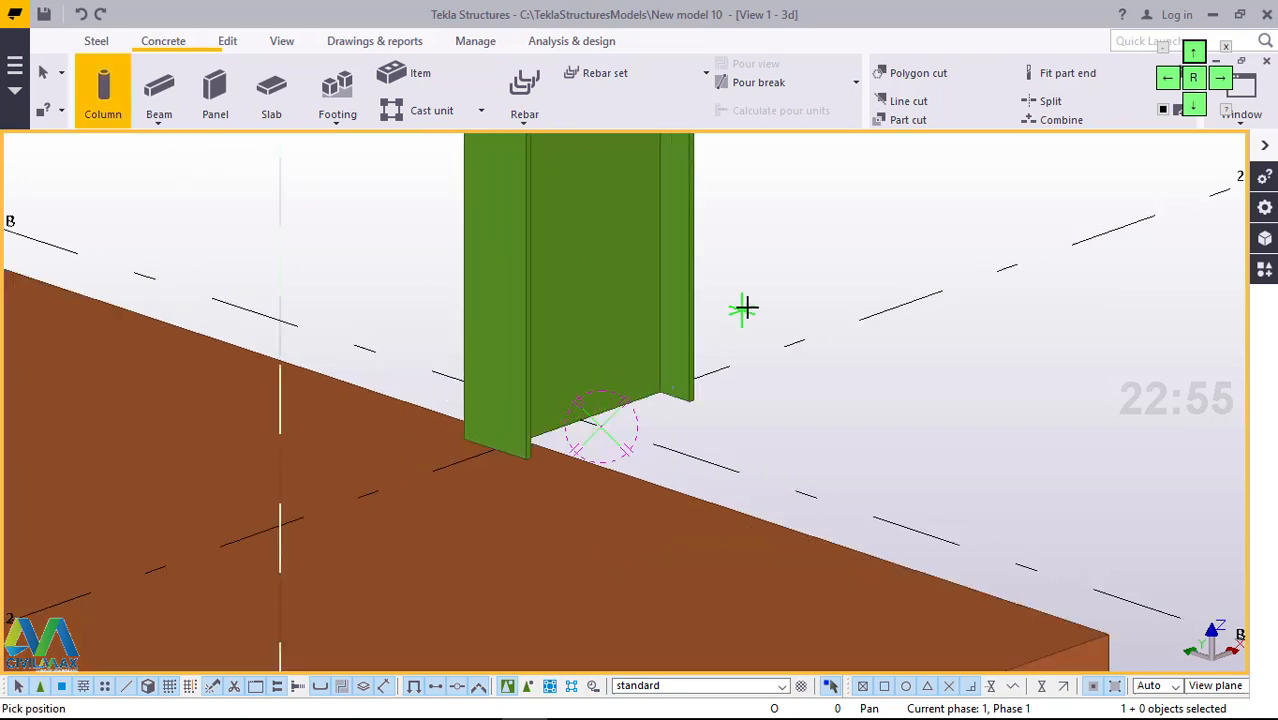
pyautogui.click(590, 428)
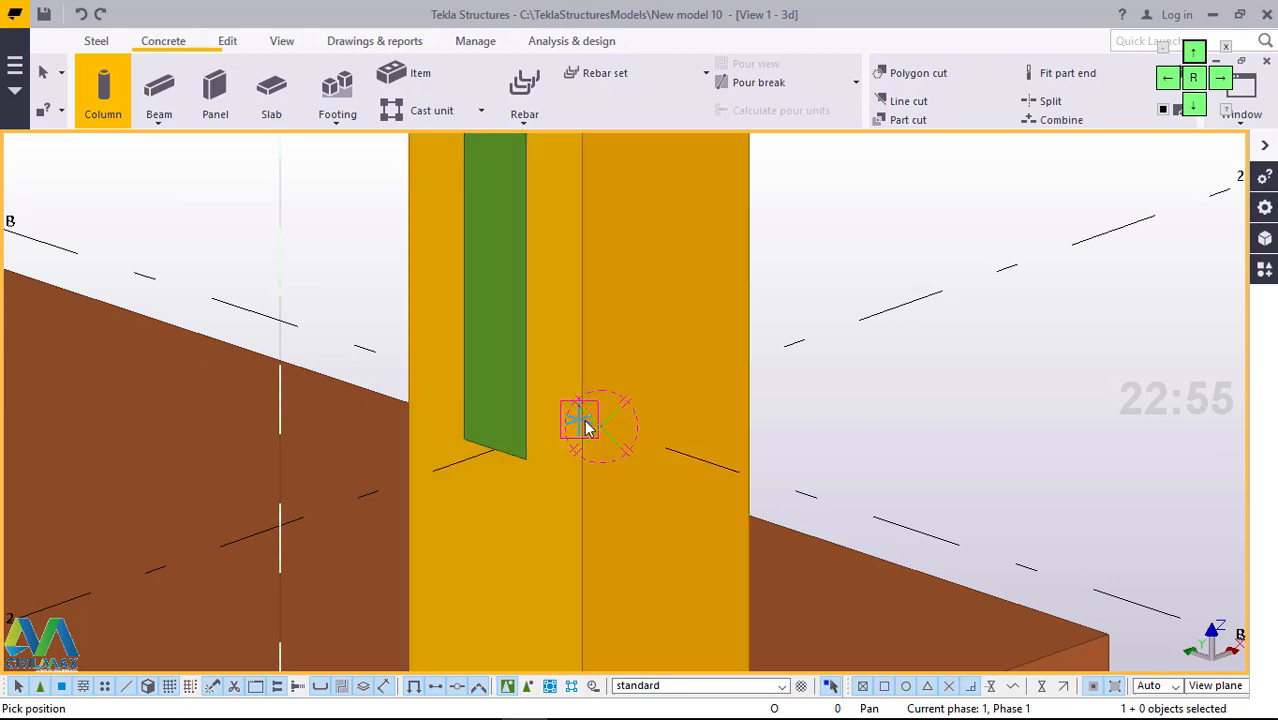
pyautogui.rightClick(865, 228)
pyautogui.click(900, 242)
pyautogui.scroll(-5, 600, 410)
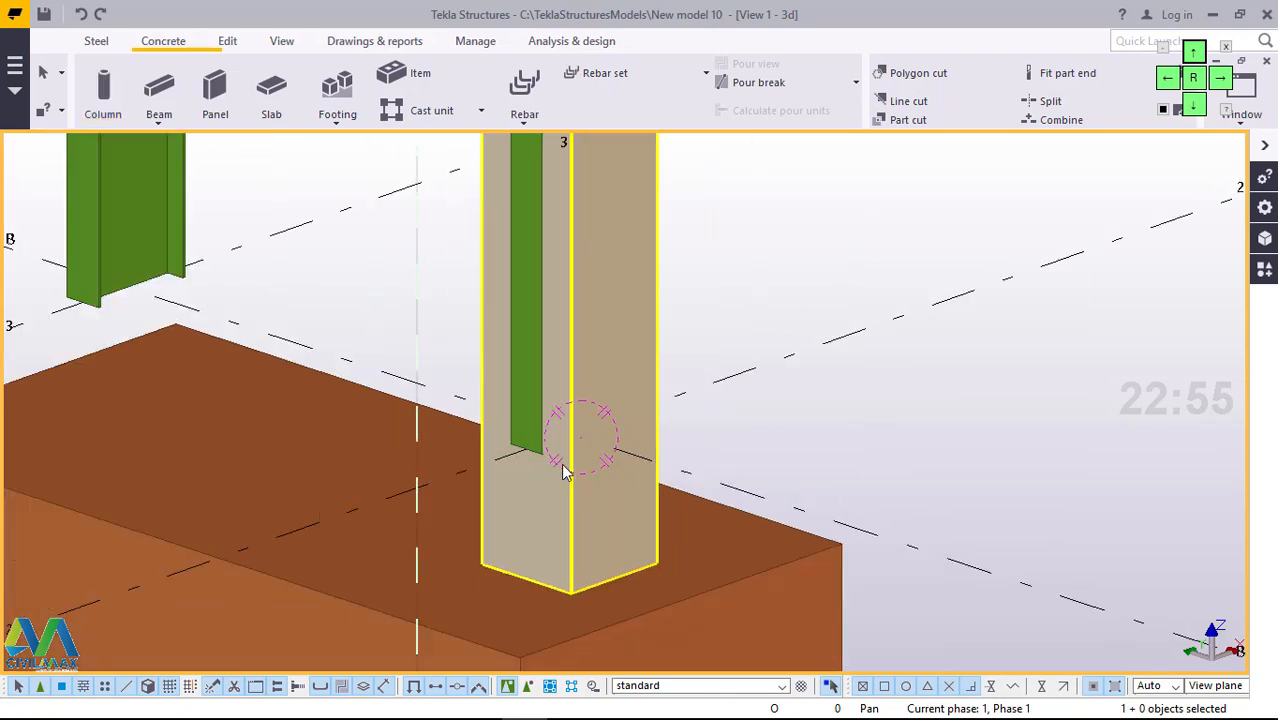
# - Set the concrete column's top level to 0 and apply it to the column
pyautogui.scroll(4, 608, 380)
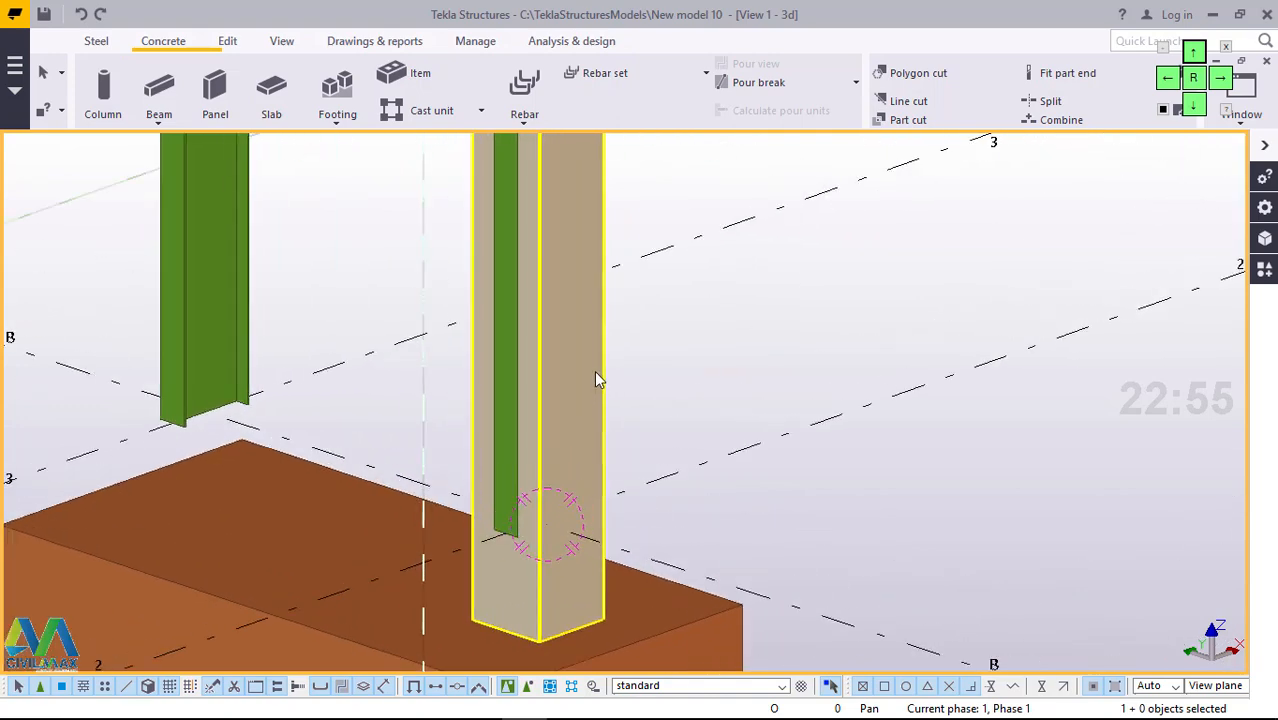
pyautogui.doubleClick(596, 379)
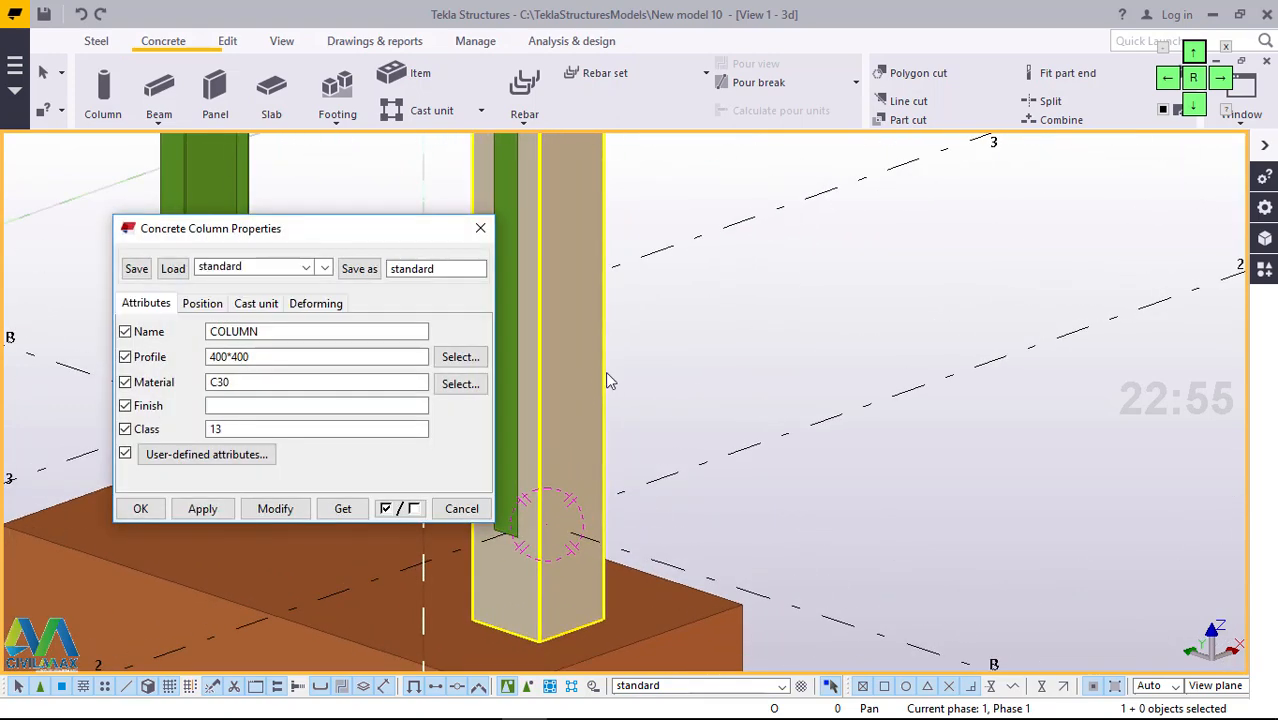
pyautogui.click(202, 304)
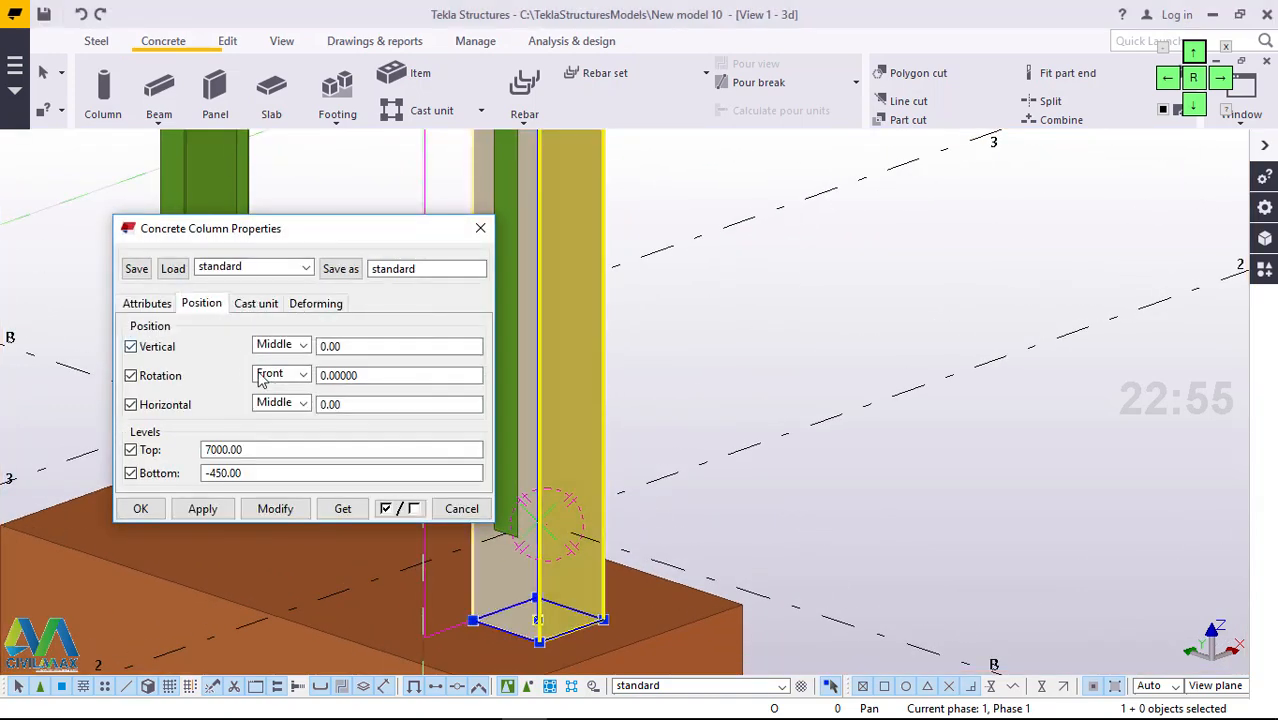
pyautogui.moveTo(262, 450); pyautogui.dragTo(194, 459)
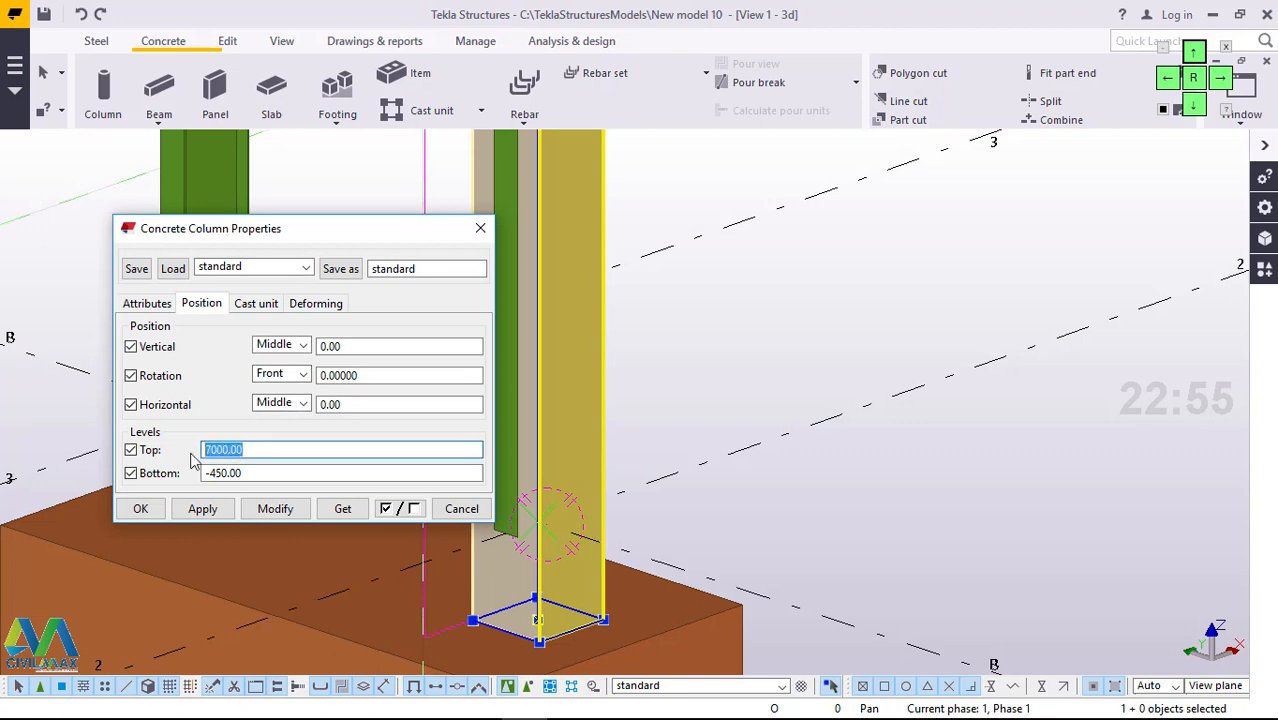
pyautogui.write('0')
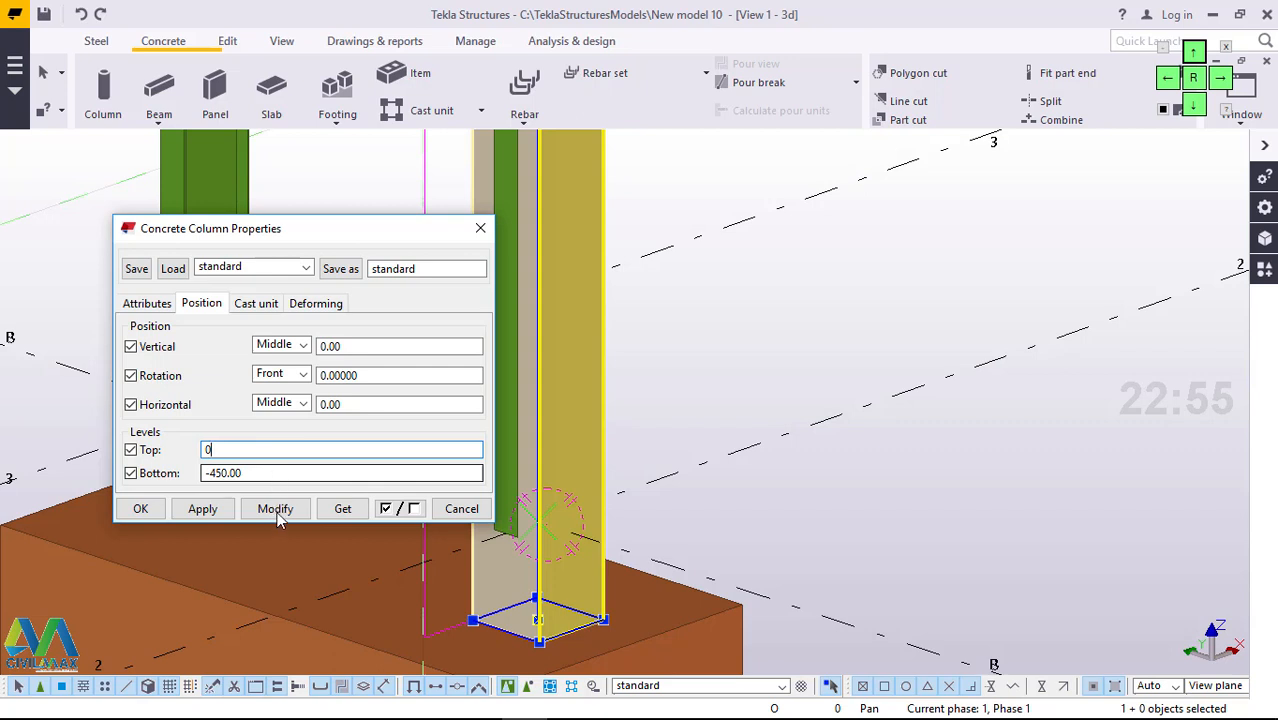
pyautogui.click(277, 512)
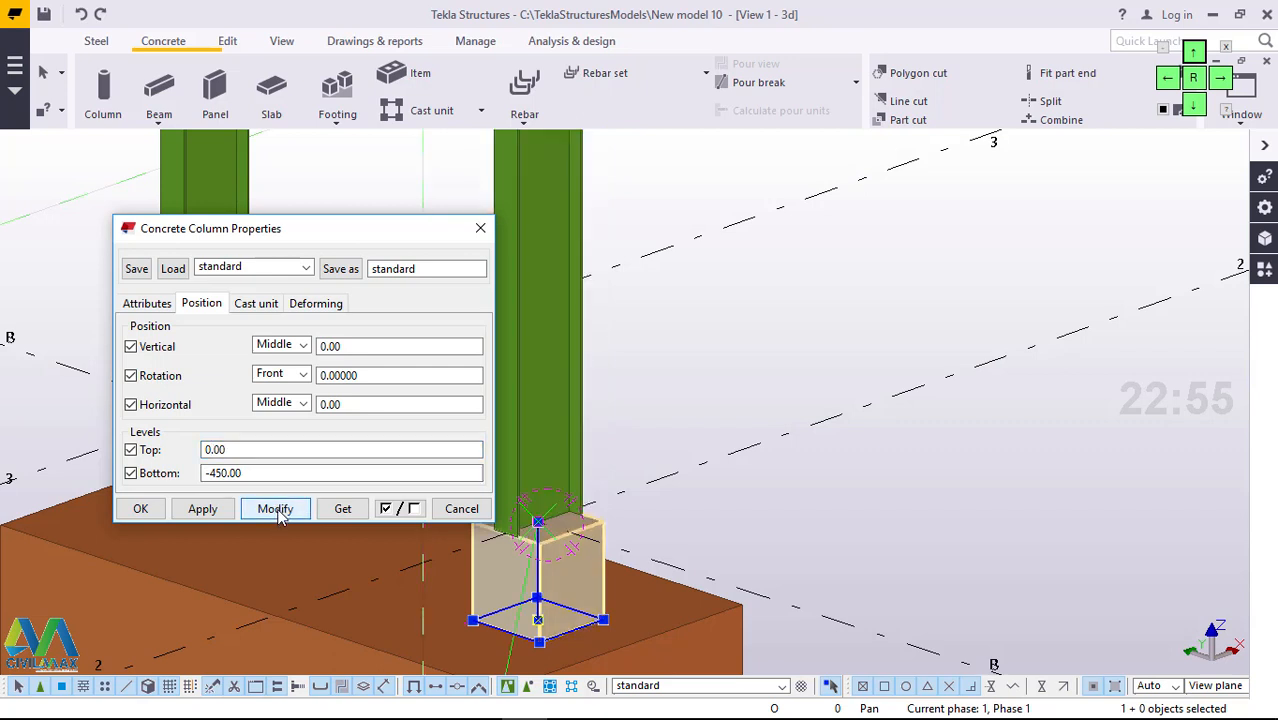
# - Replace both dimensions in the concrete column's profile, entering 700 for the first one
pyautogui.click(148, 303)
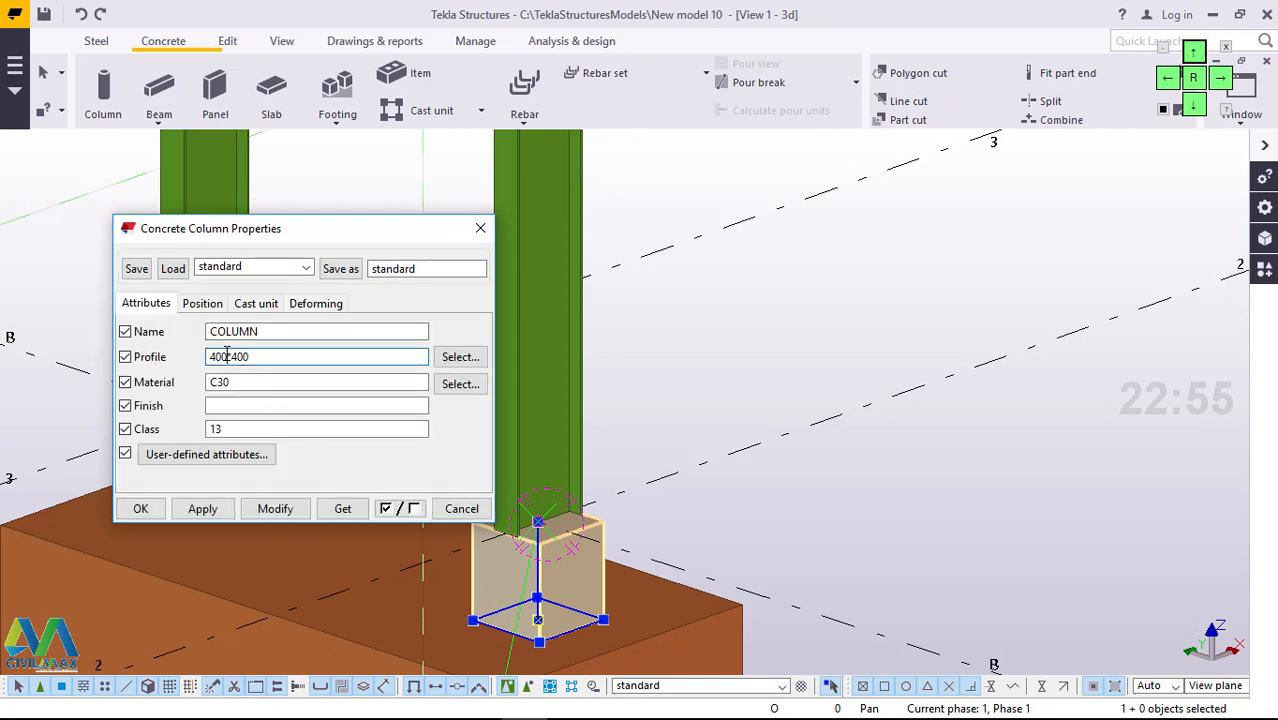
pyautogui.click(227, 356)
pyautogui.press('BackSpace')
pyautogui.press('BackSpace')
pyautogui.press('BackSpace')
pyautogui.write('700')
pyautogui.write('50')
# - Set the concrete column's bottom level to -2000 and apply the new profile and level to the column
pyautogui.click(204, 307)
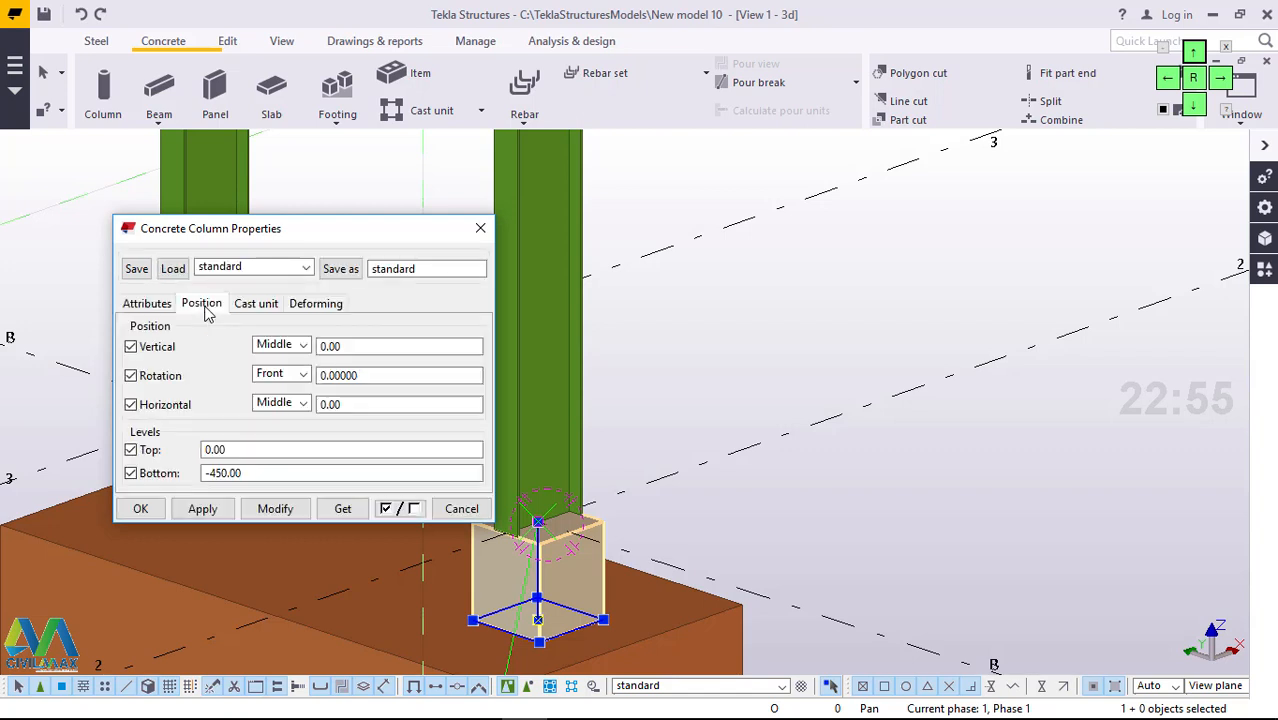
pyautogui.click(256, 472)
pyautogui.keyDown('shift'); pyautogui.click(216, 472); pyautogui.keyUp('shift')
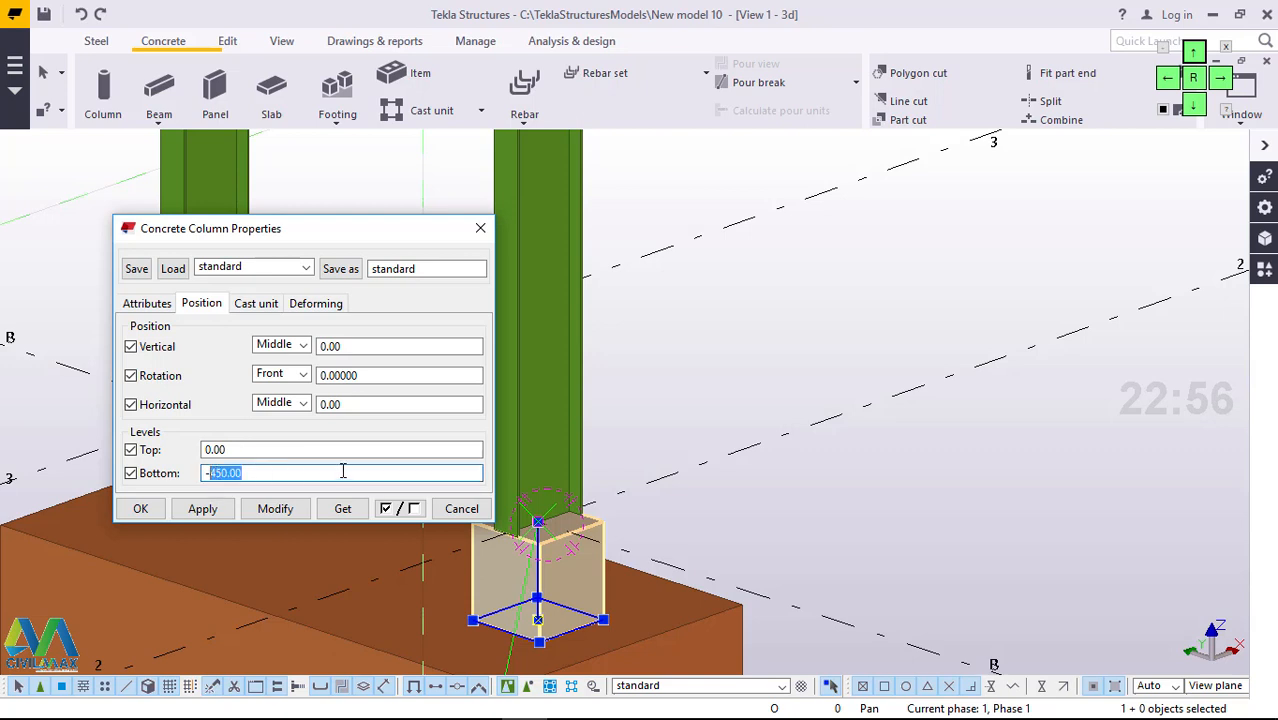
pyautogui.write('2000')
pyautogui.click(292, 513)
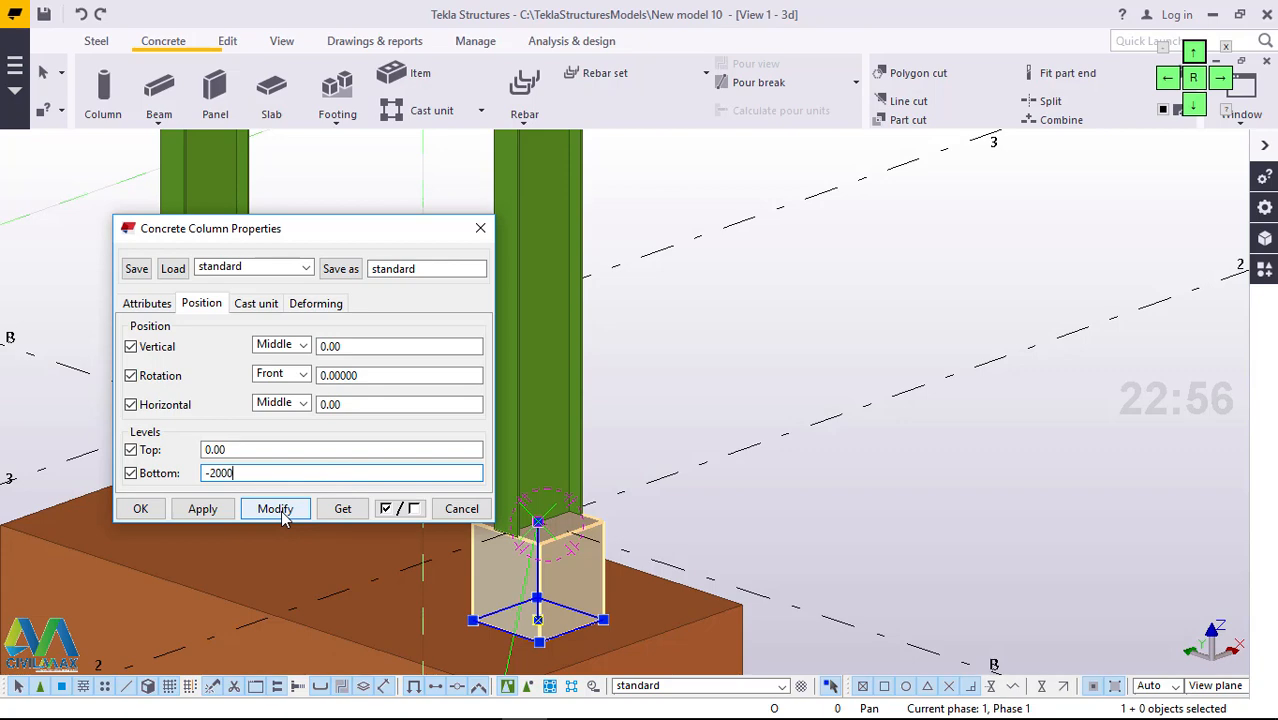
pyautogui.scroll(-4, 680, 355)
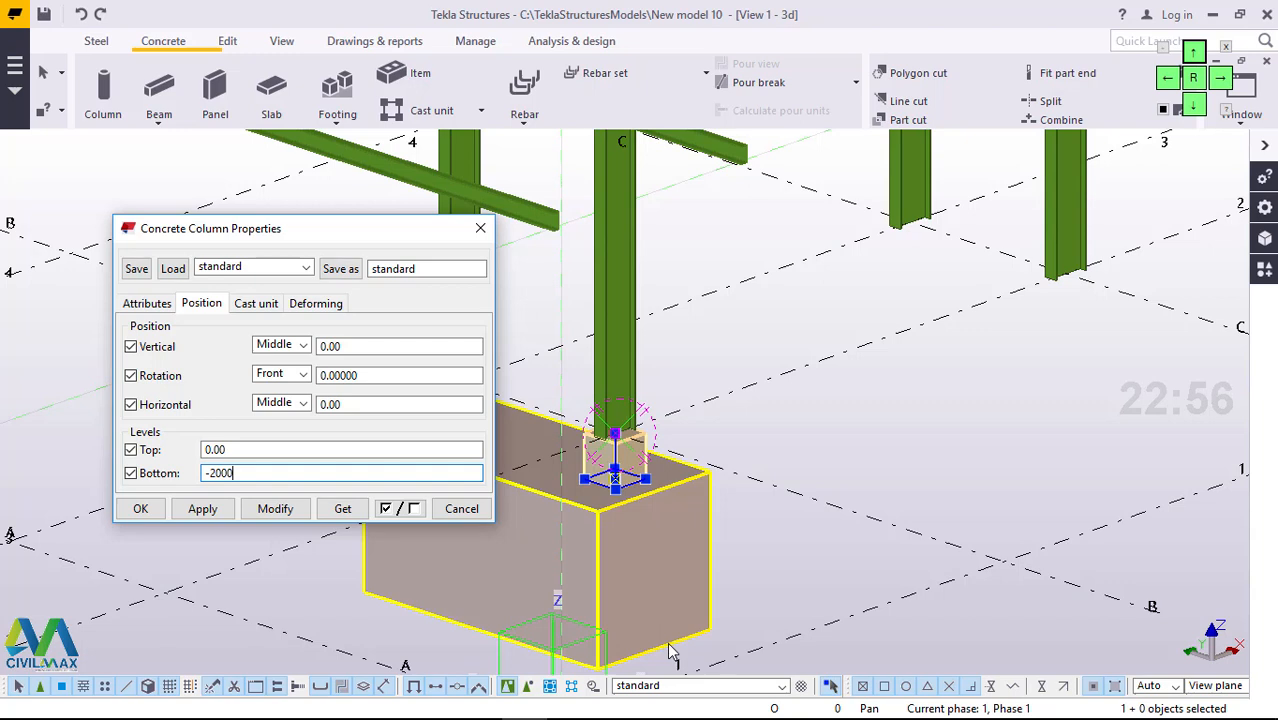
pyautogui.click(640, 455)
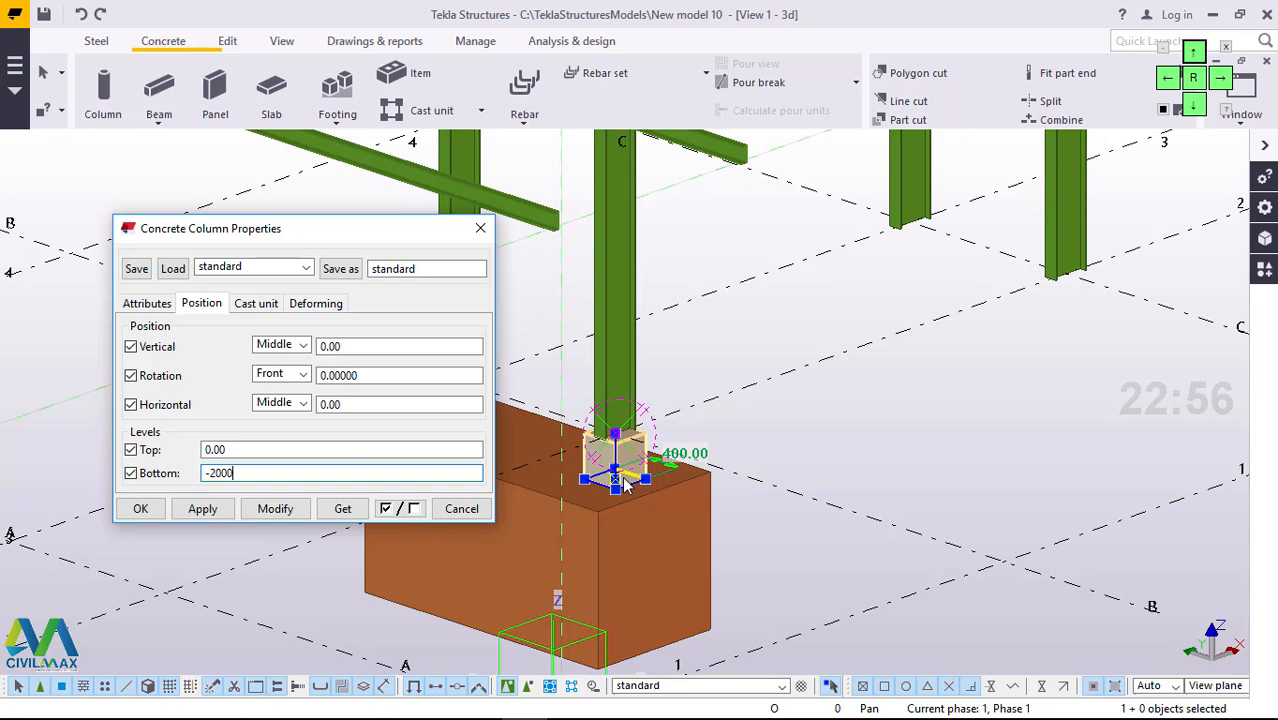
pyautogui.click(275, 509)
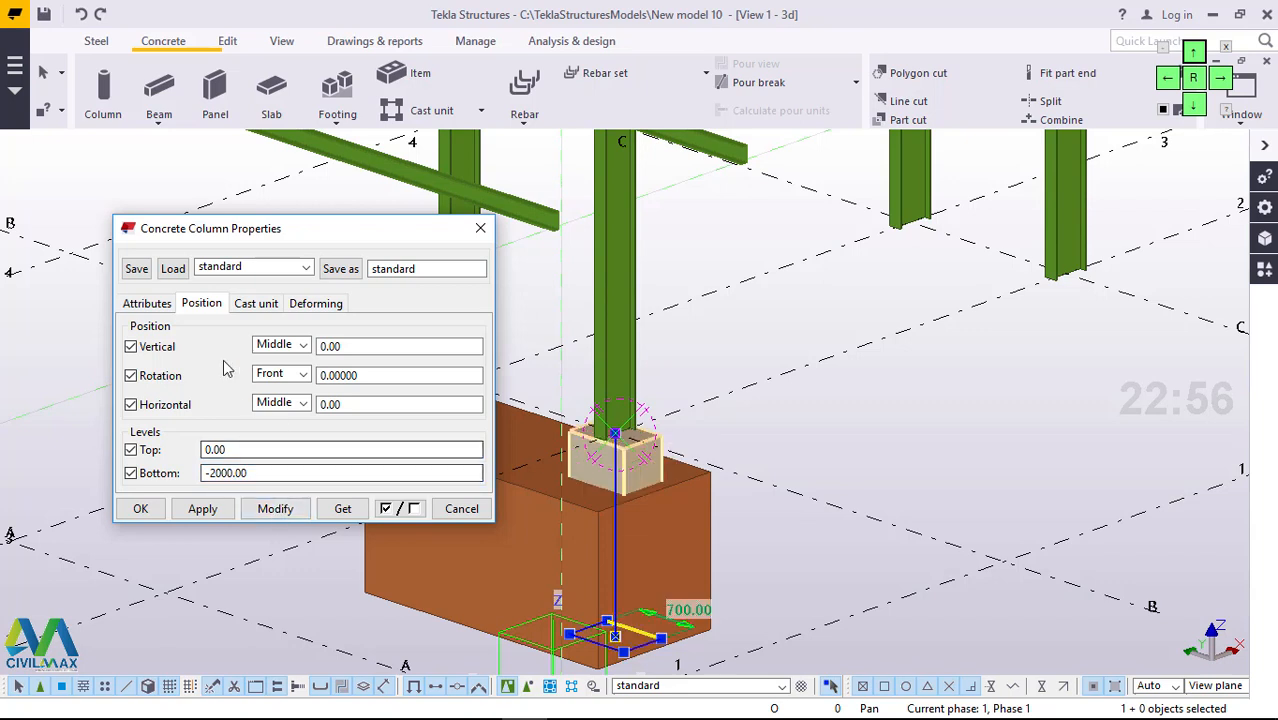
# - Set the concrete column's rotation to Below, apply it to the column, and close the properties
pyautogui.scroll(2, 628, 439)
pyautogui.scroll(2, 622, 438)
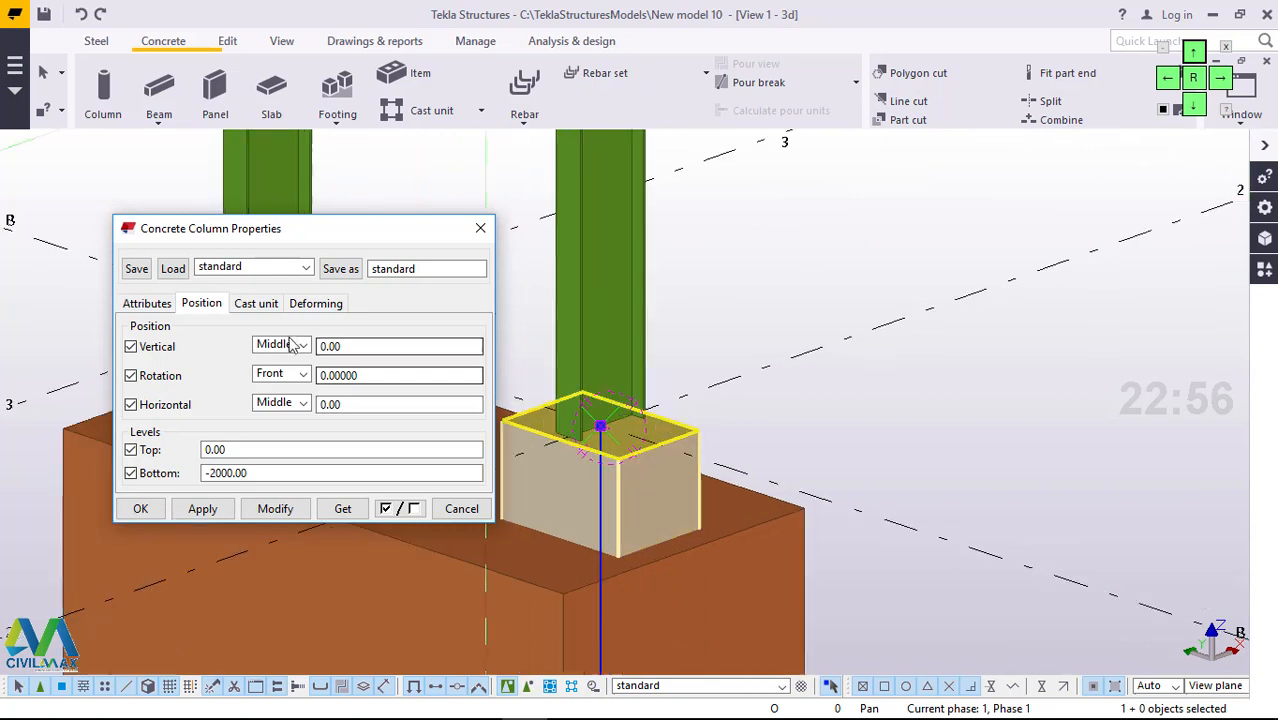
pyautogui.click(300, 374)
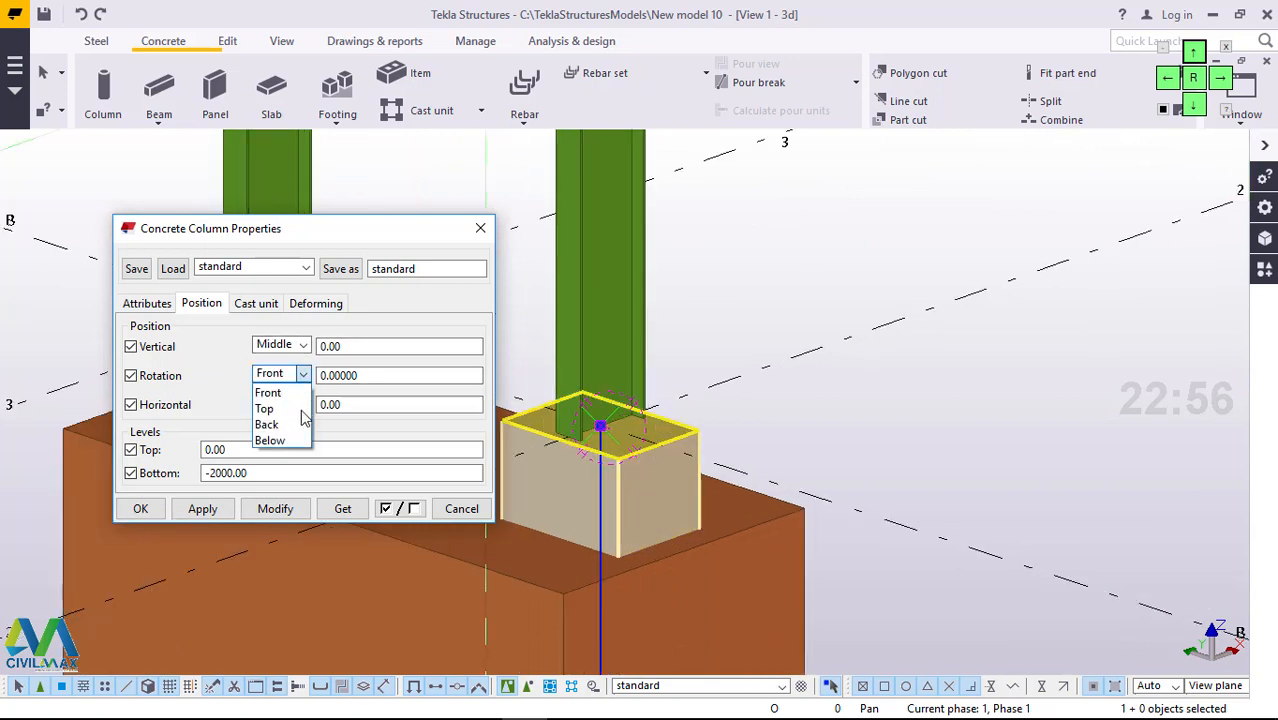
pyautogui.click(286, 441)
pyautogui.click(285, 512)
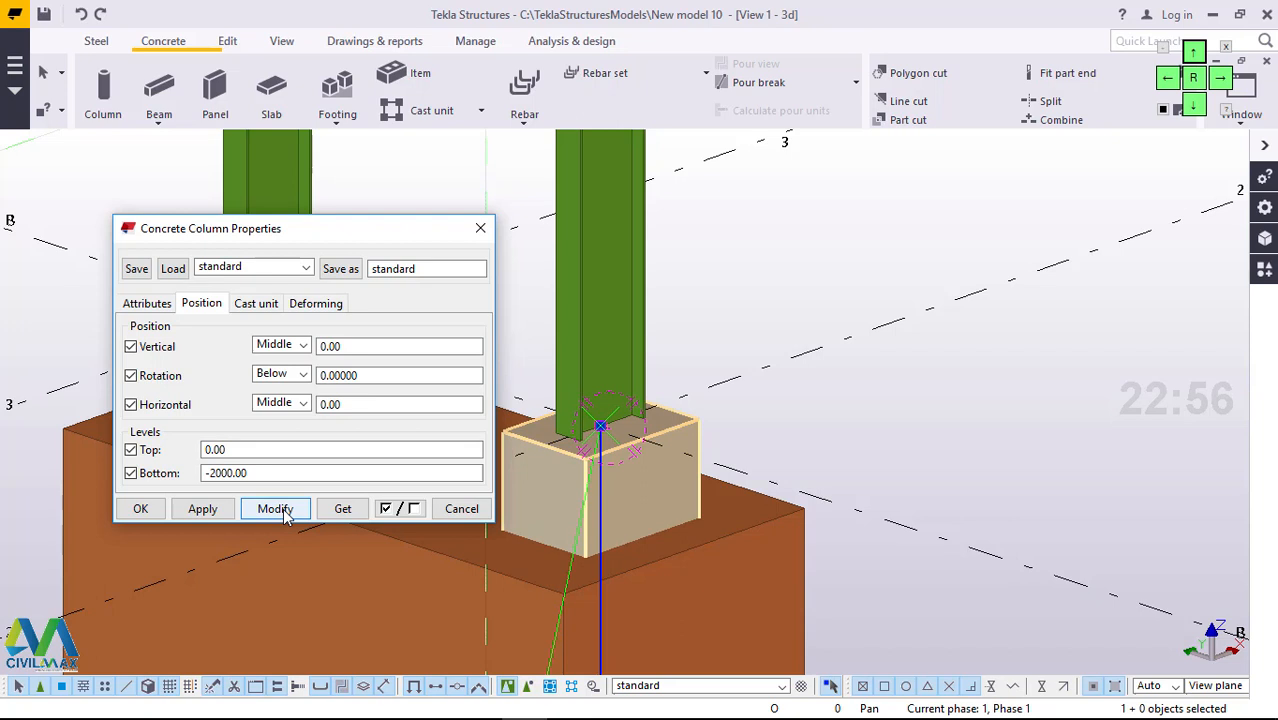
pyautogui.click(204, 510)
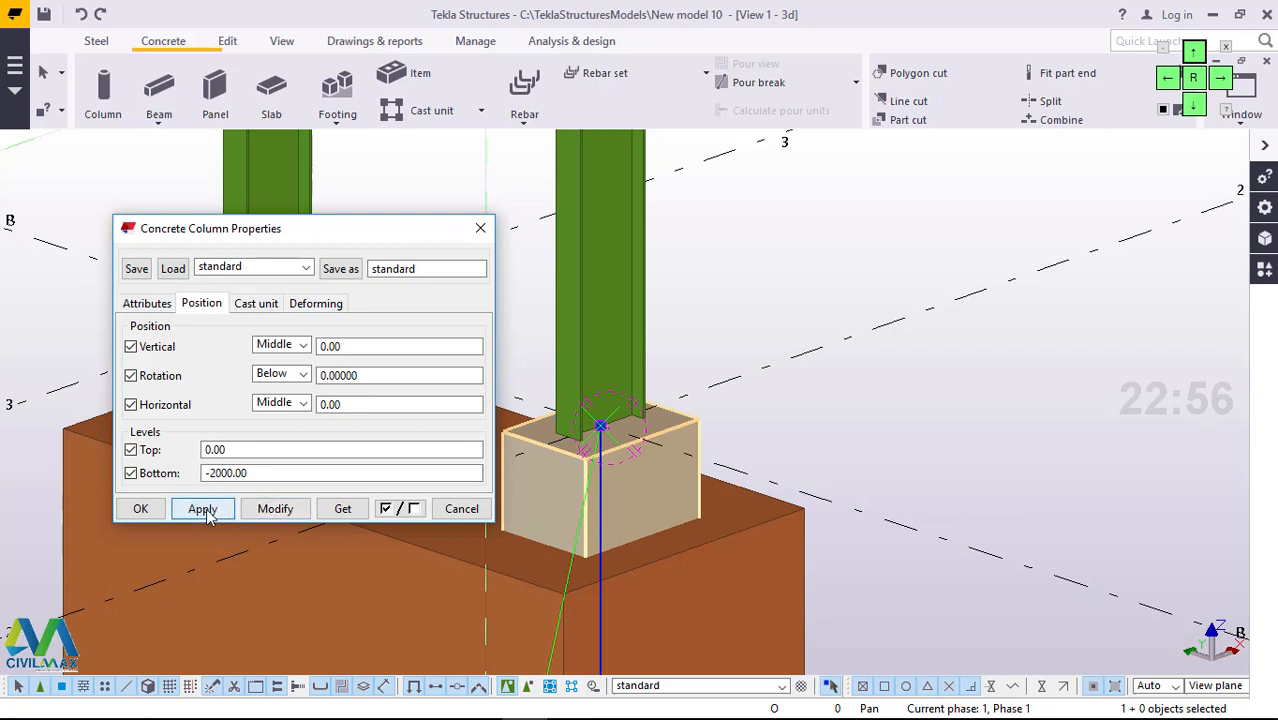
pyautogui.click(156, 513)
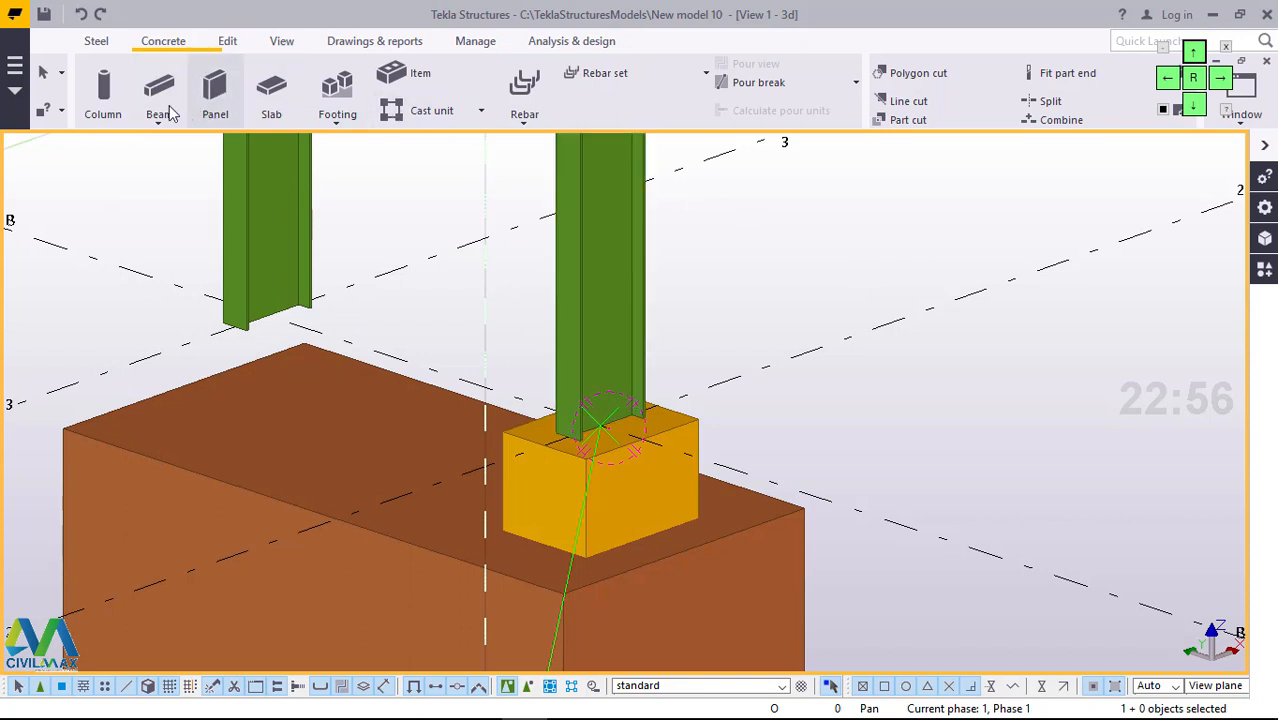
# - Place a second concrete column at the base point of the steel column on grids B and 3
pyautogui.click(103, 88)
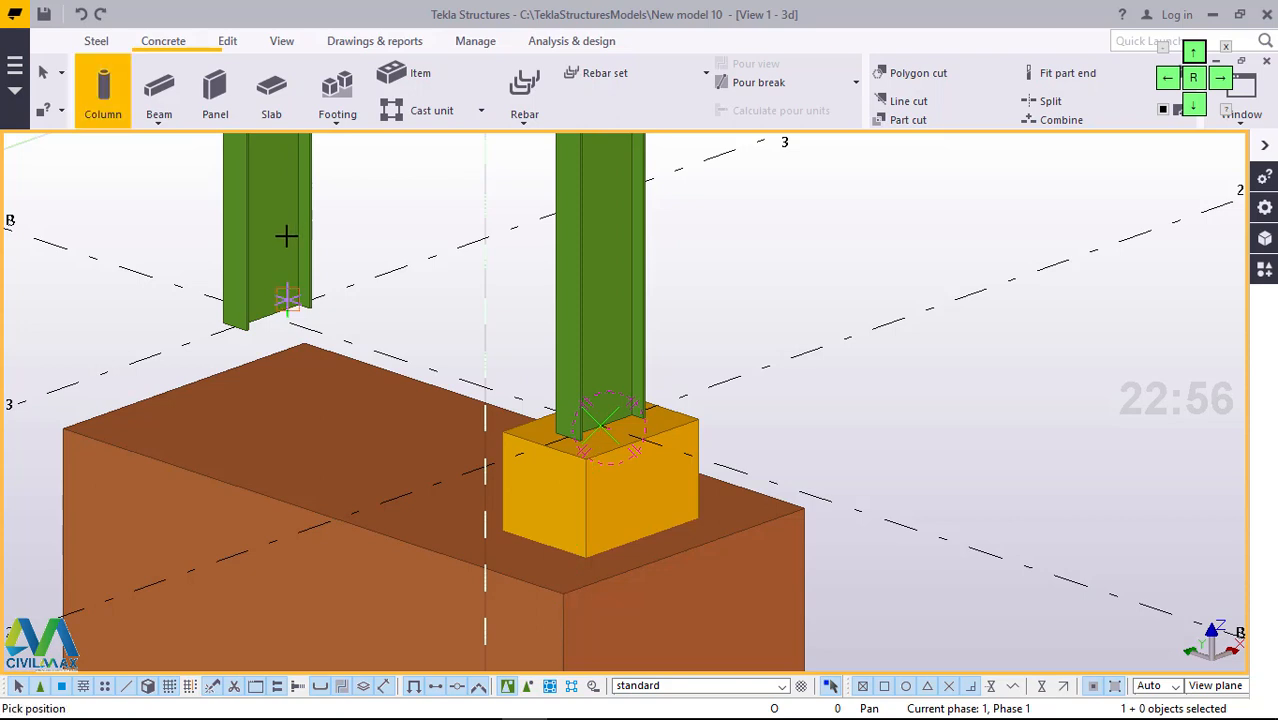
pyautogui.scroll(4, 268, 318)
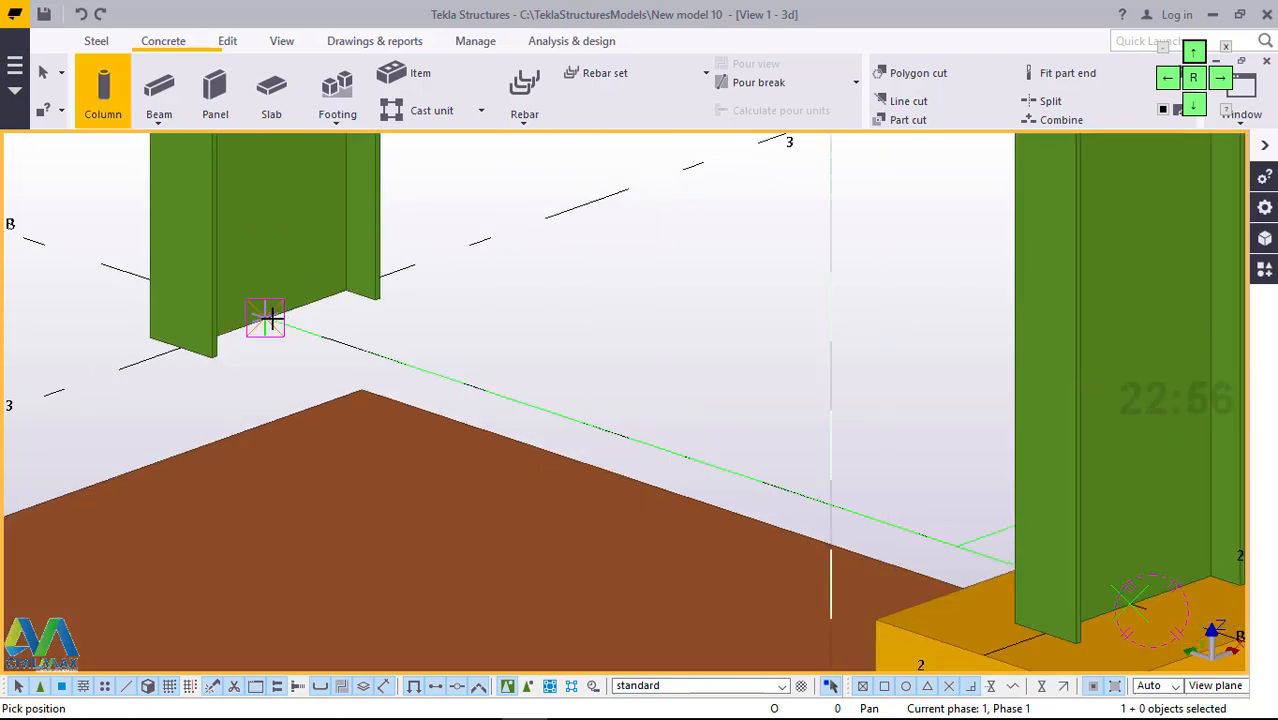
pyautogui.scroll(1, 268, 320)
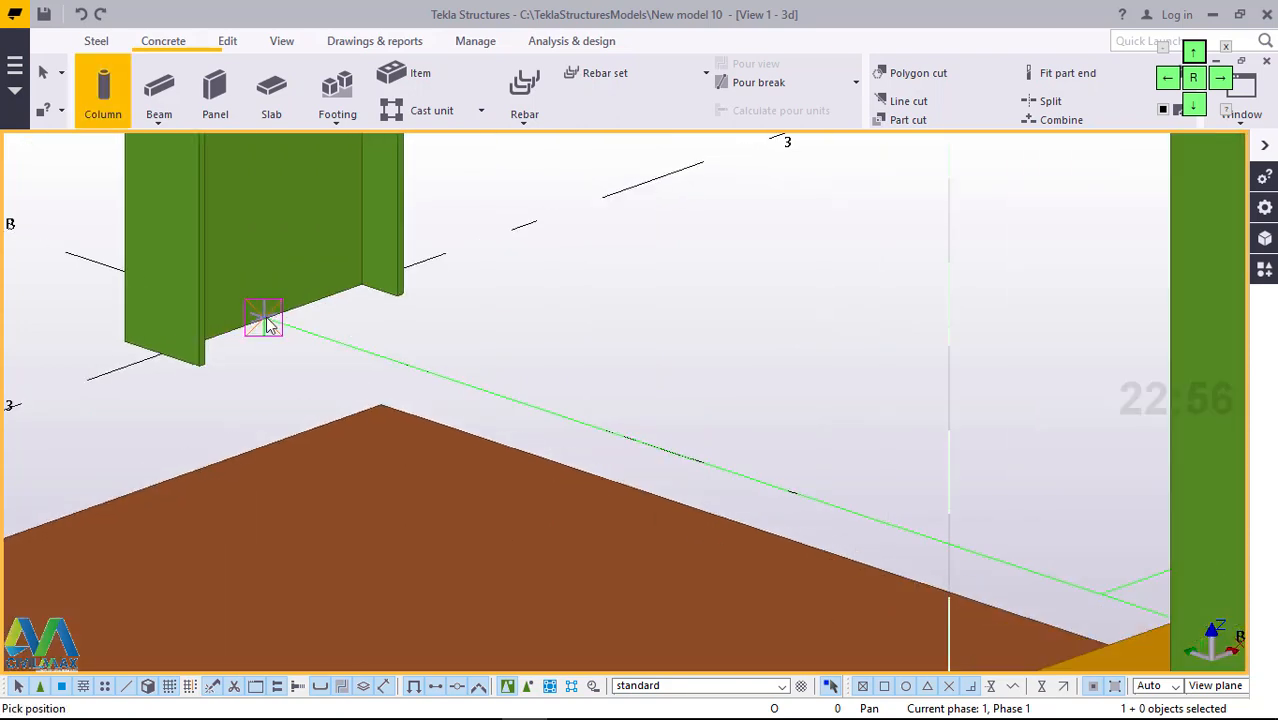
pyautogui.click(266, 319)
pyautogui.rightClick(763, 286)
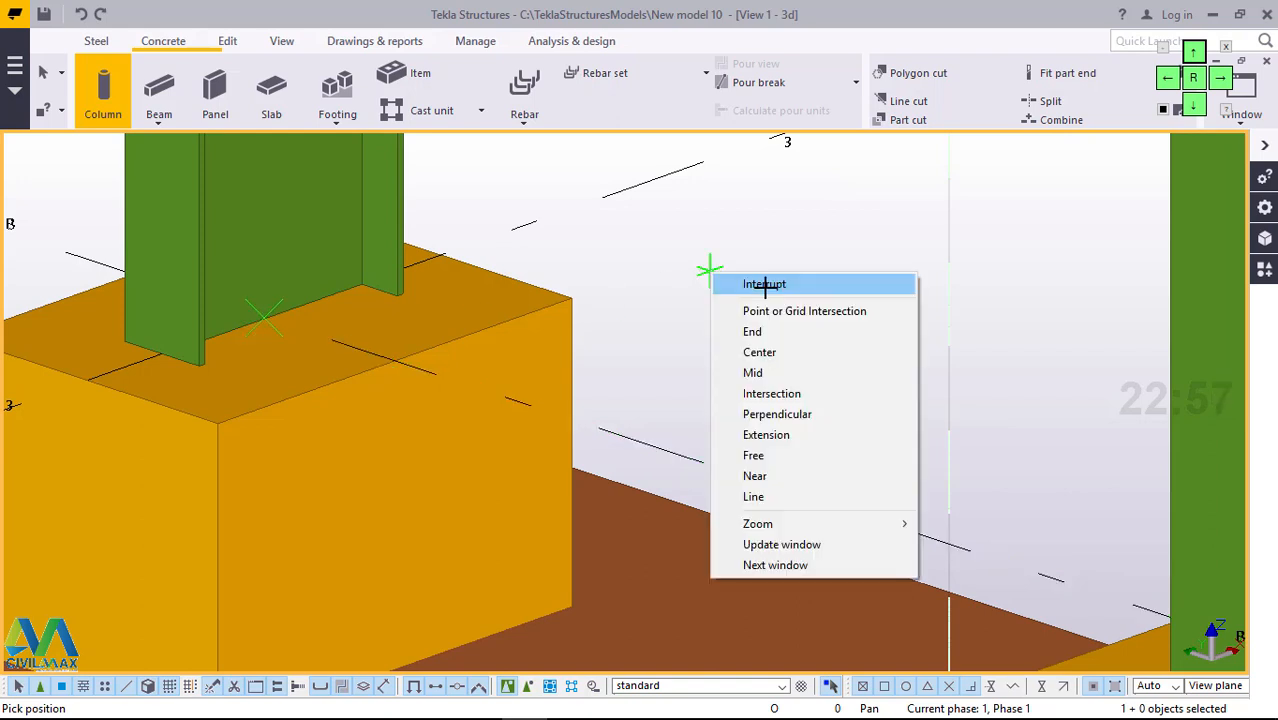
pyautogui.click(763, 286)
# - Rotate the 3D view around the grid 2 column base and examine both concrete columns on the footing
pyautogui.click(420, 332)
pyautogui.scroll(-3, 440, 330)
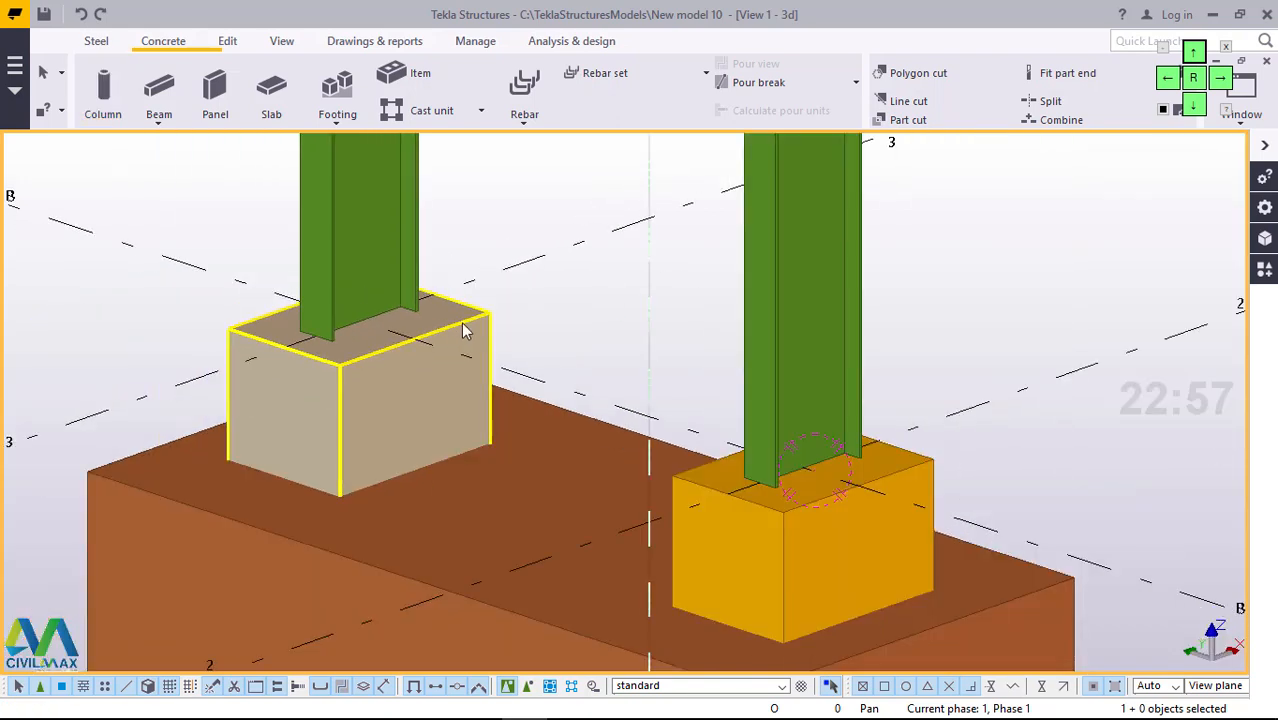
pyautogui.scroll(3, 816, 472)
pyautogui.click(789, 473)
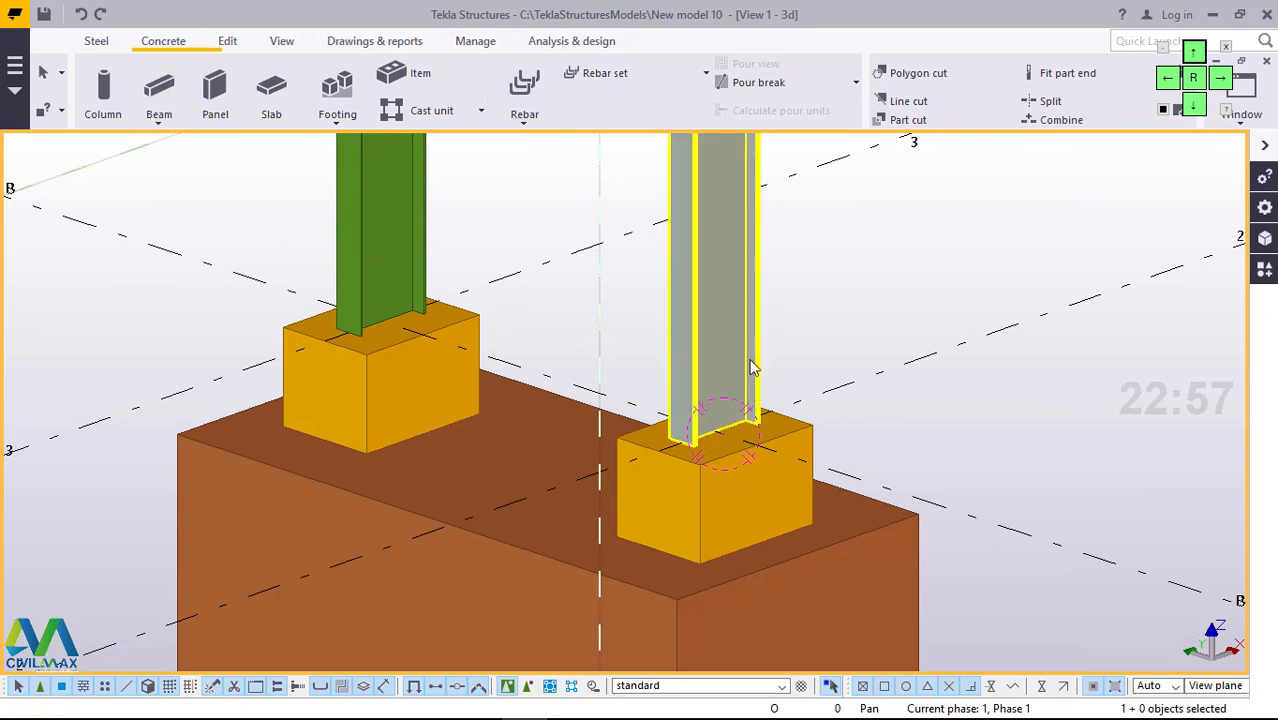
pyautogui.click(692, 467)
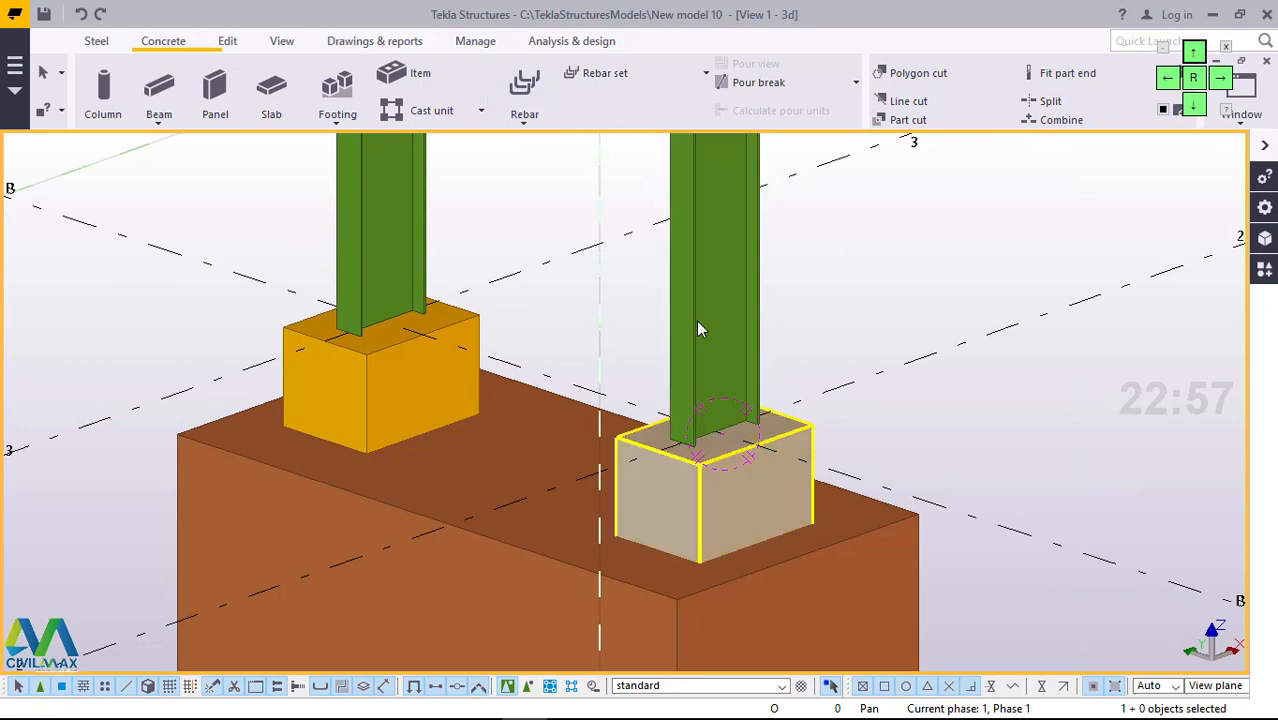
pyautogui.click(282, 43)
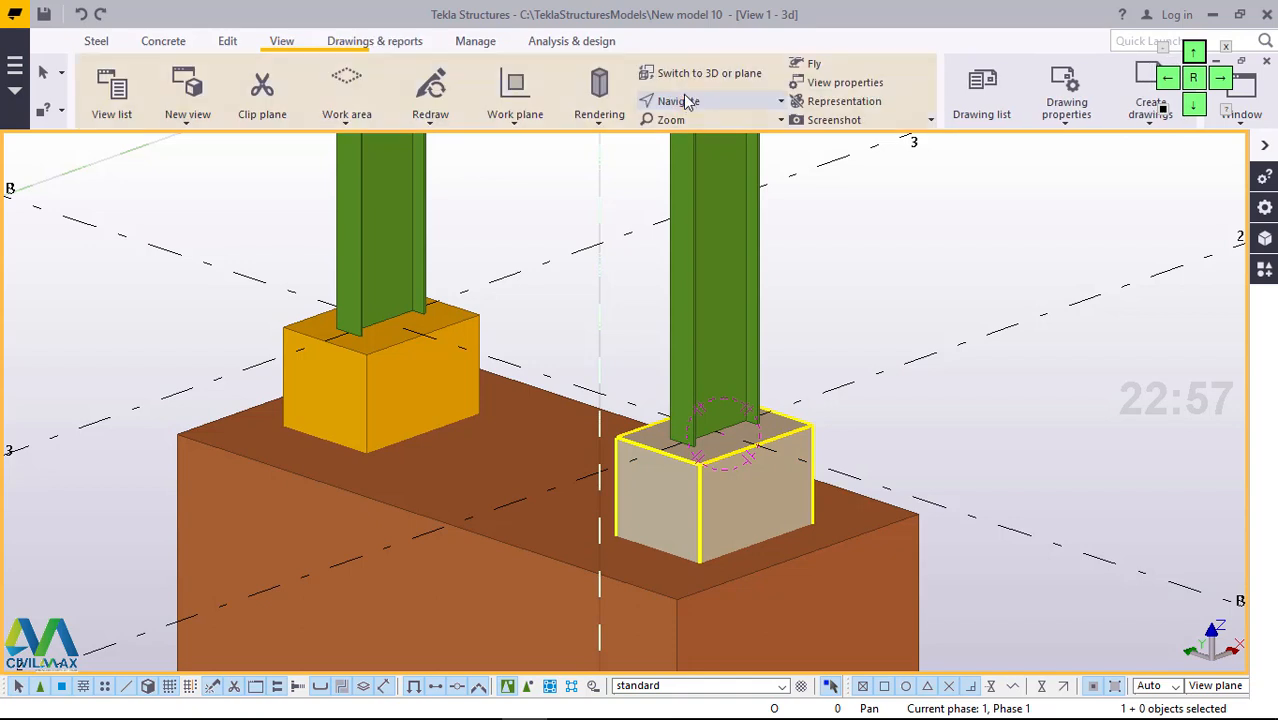
pyautogui.click(694, 108)
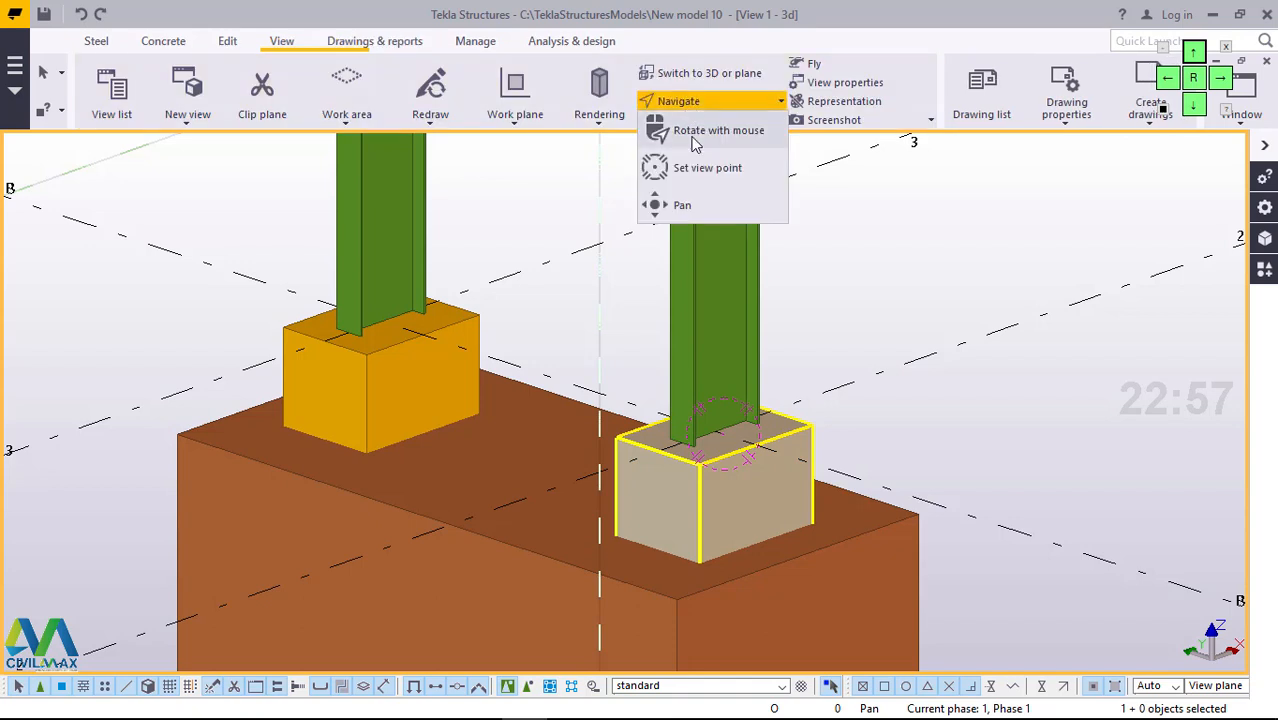
pyautogui.click(694, 137)
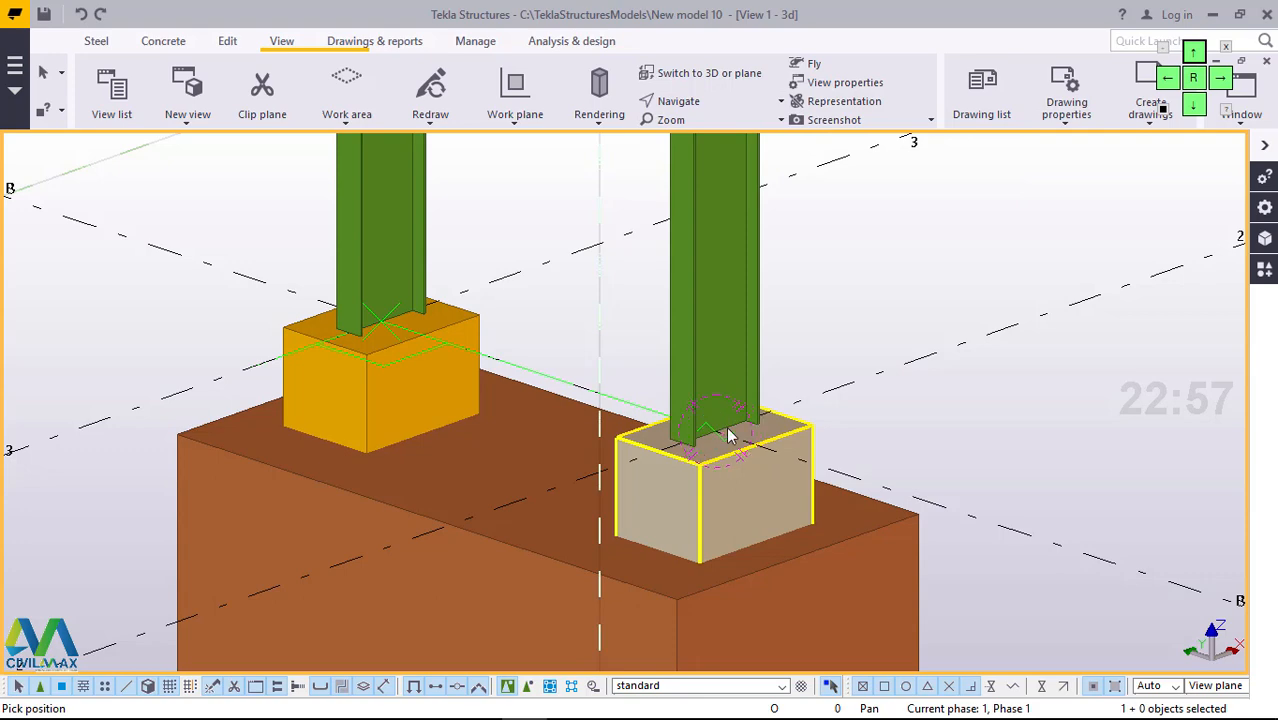
pyautogui.moveTo(728, 429); pyautogui.dragTo(884, 431)
pyautogui.keyDown('ctrl'); pyautogui.moveTo(884, 431); pyautogui.dragTo(830, 328, button='middle'); pyautogui.keyUp('ctrl')
pyautogui.rightClick(840, 259)
pyautogui.click(877, 268)
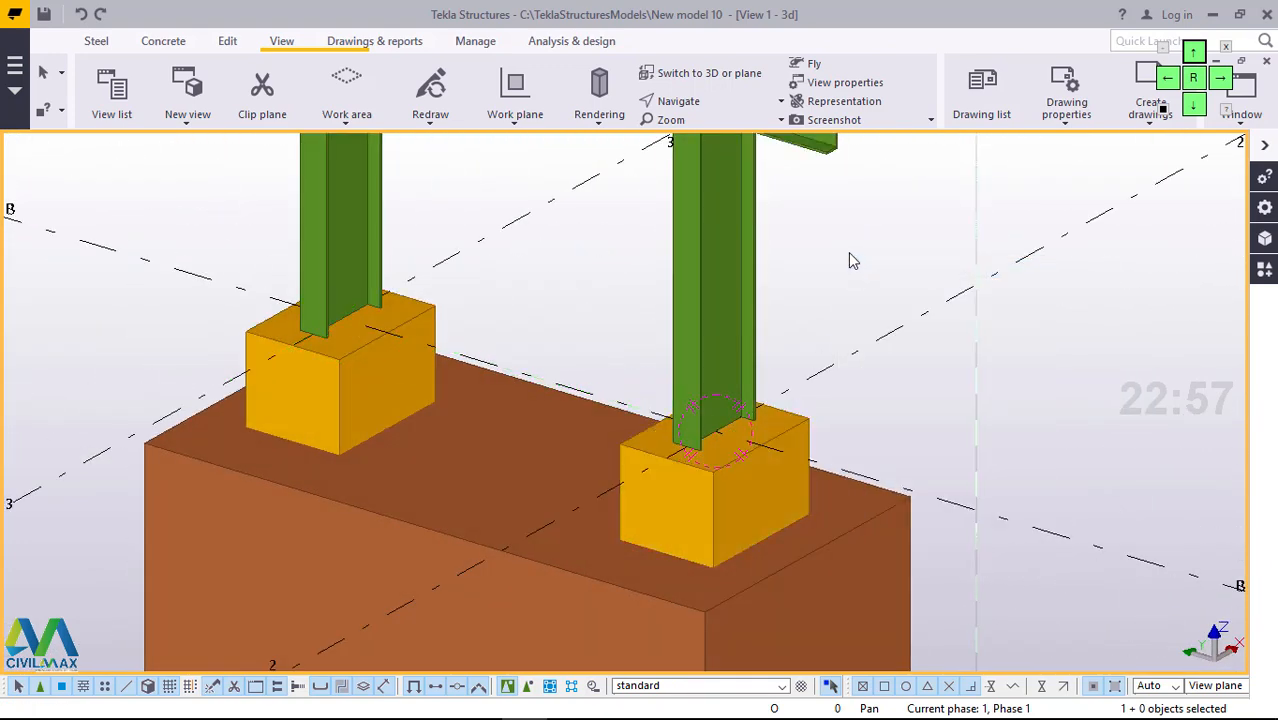
pyautogui.scroll(-6, 602, 450)
pyautogui.scroll(3, 460, 366)
pyautogui.scroll(2, 465, 370)
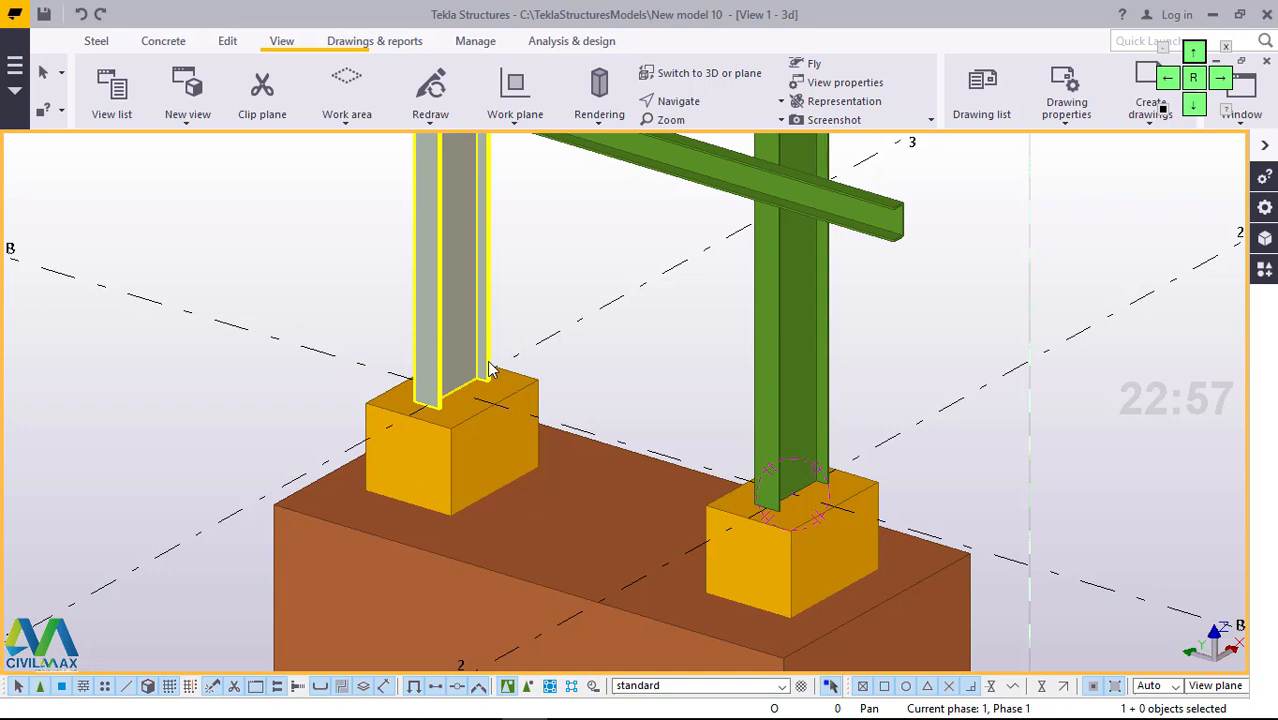
# - Find component 1014 and add the Stiffened base plate to the grid 2 steel column at its base point
pyautogui.click(1265, 270)
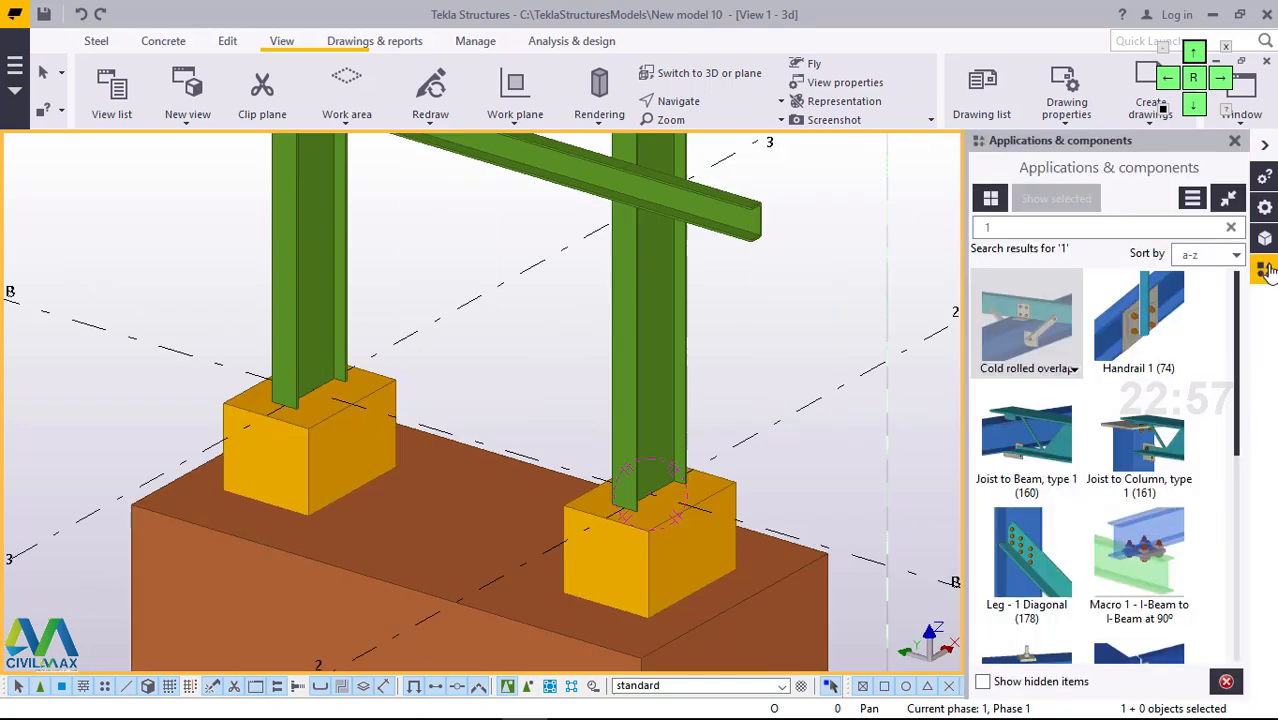
pyautogui.click(1021, 229)
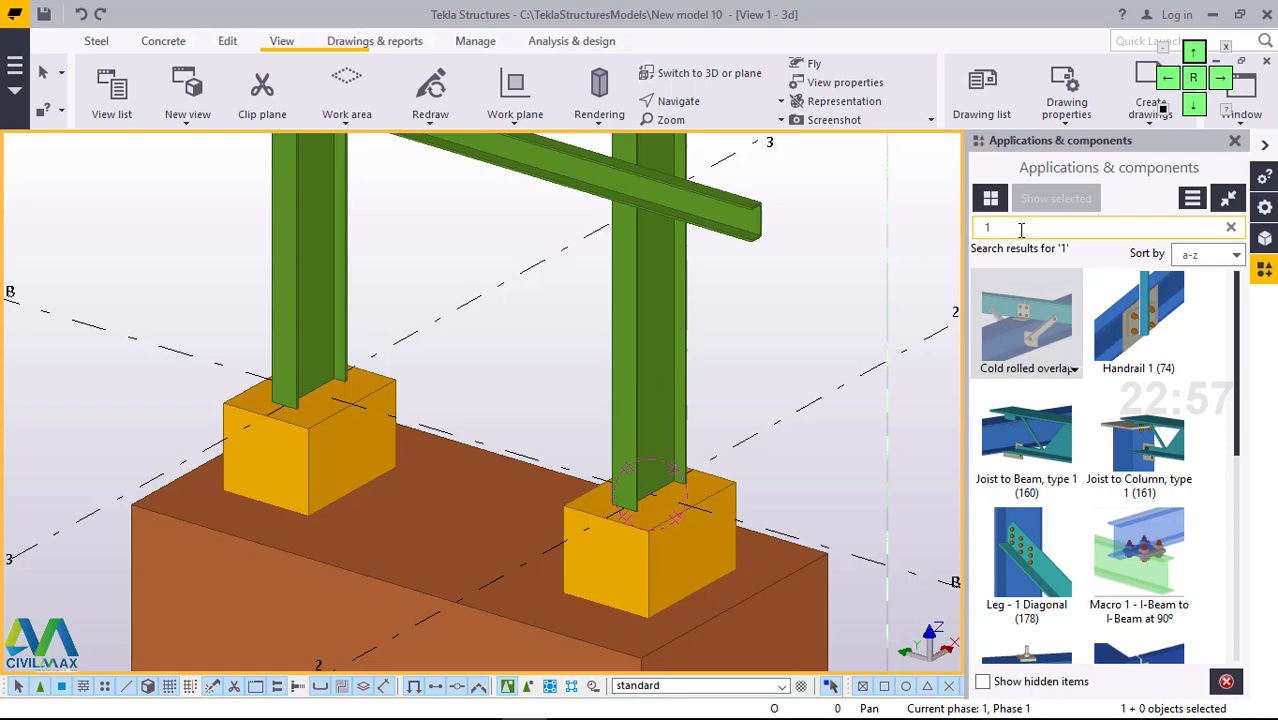
pyautogui.press('BackSpace')
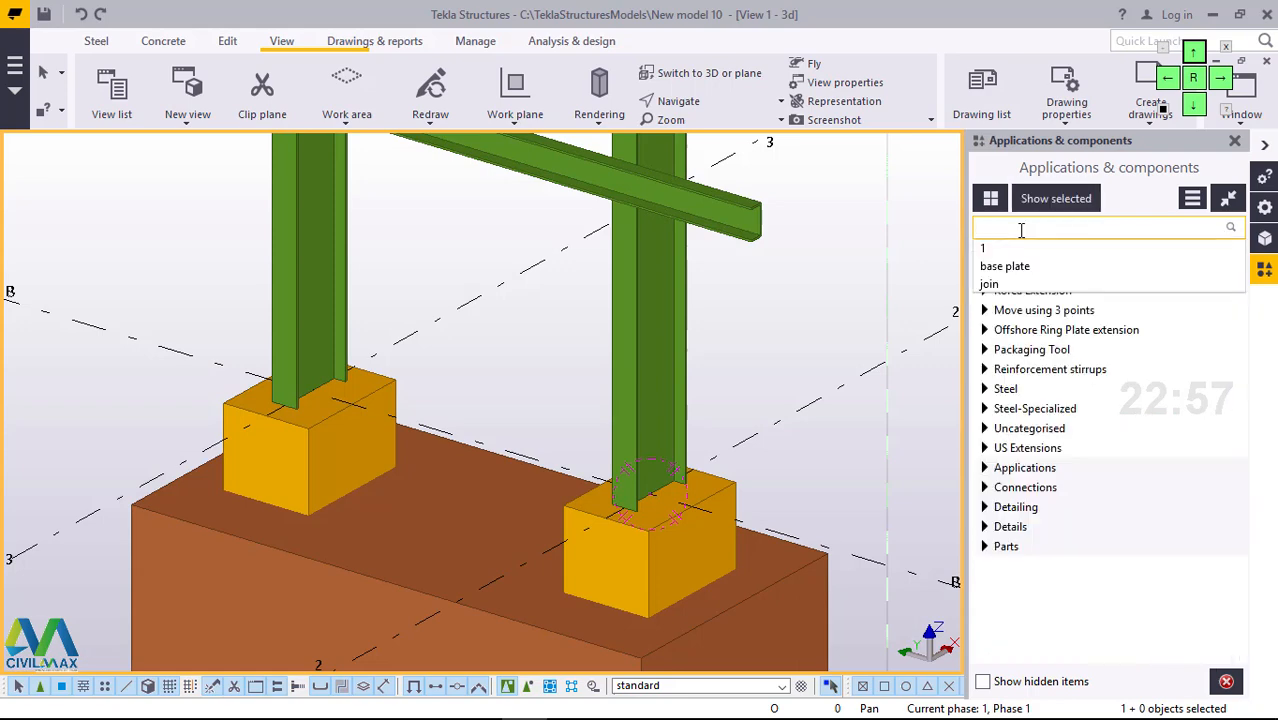
pyautogui.write('1014')
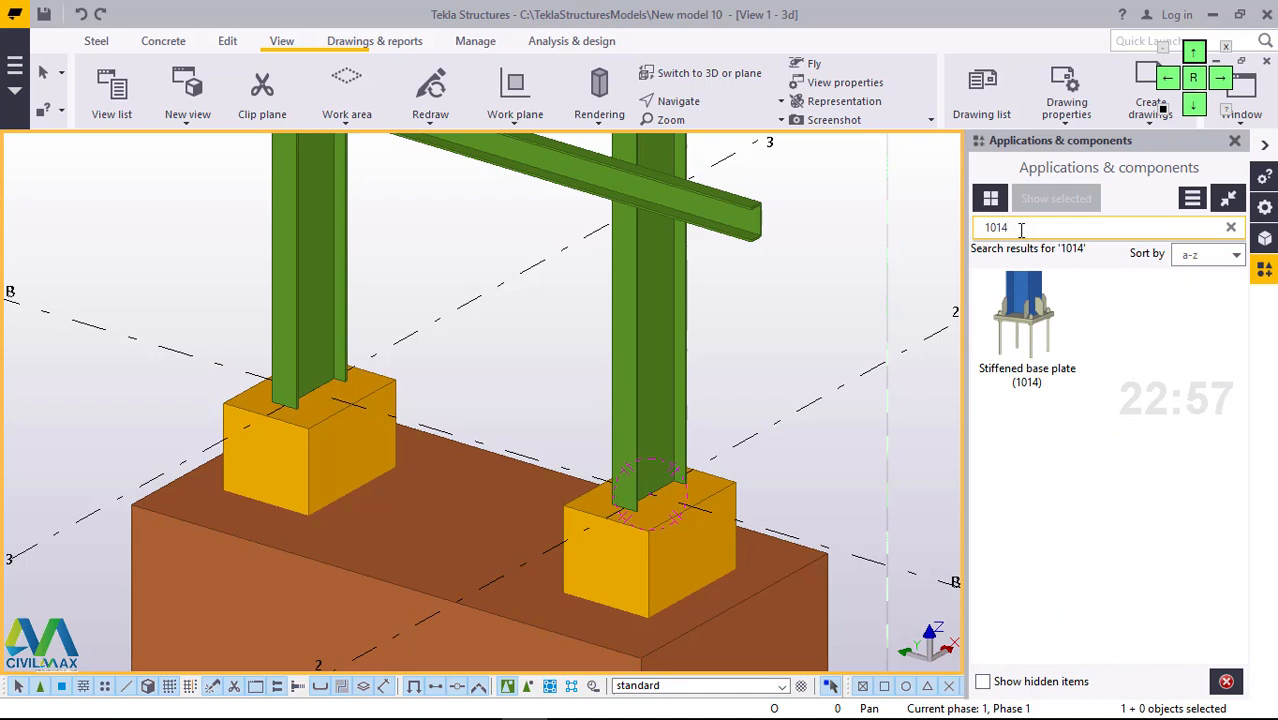
pyautogui.click(1019, 326)
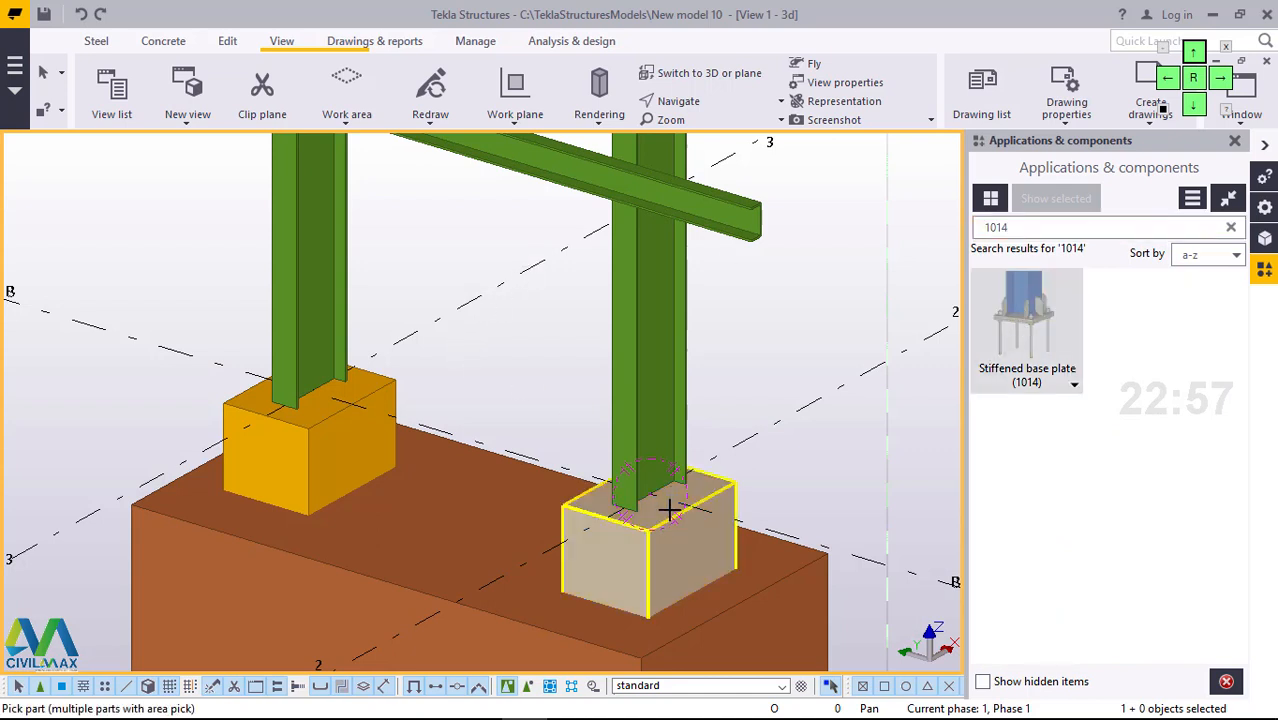
pyautogui.scroll(4, 668, 508)
pyautogui.click(661, 288)
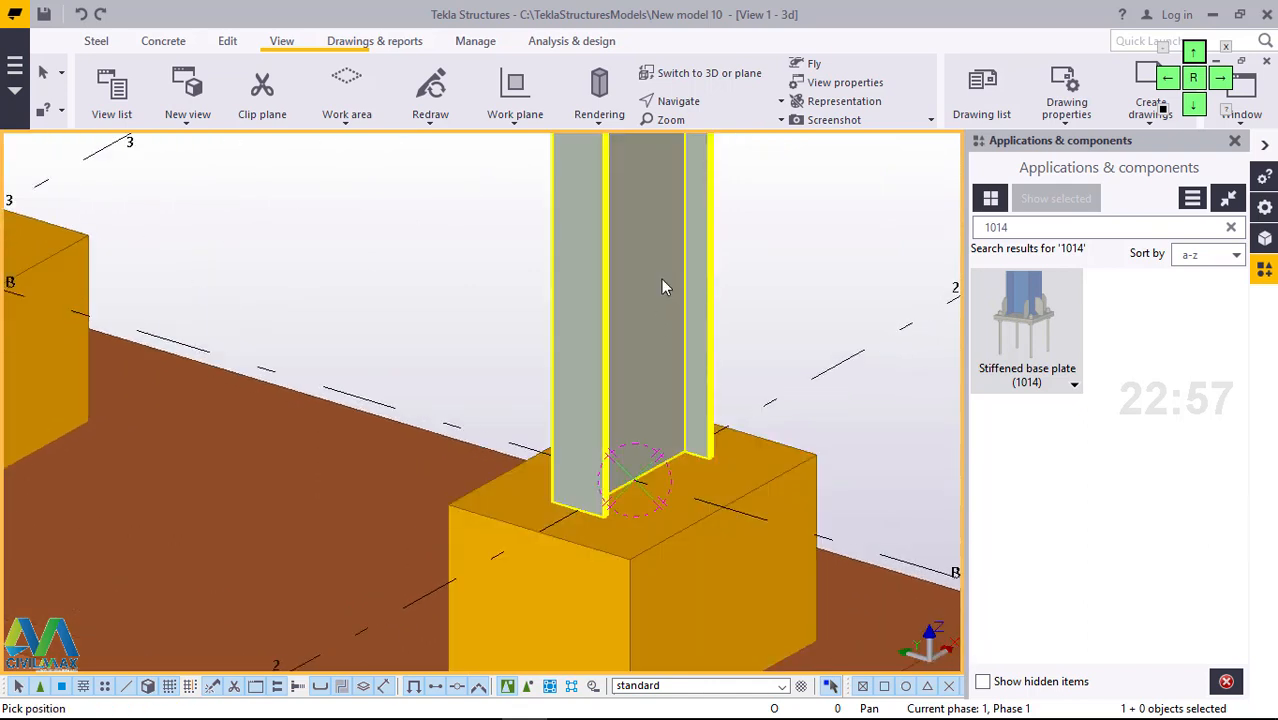
pyautogui.click(641, 484)
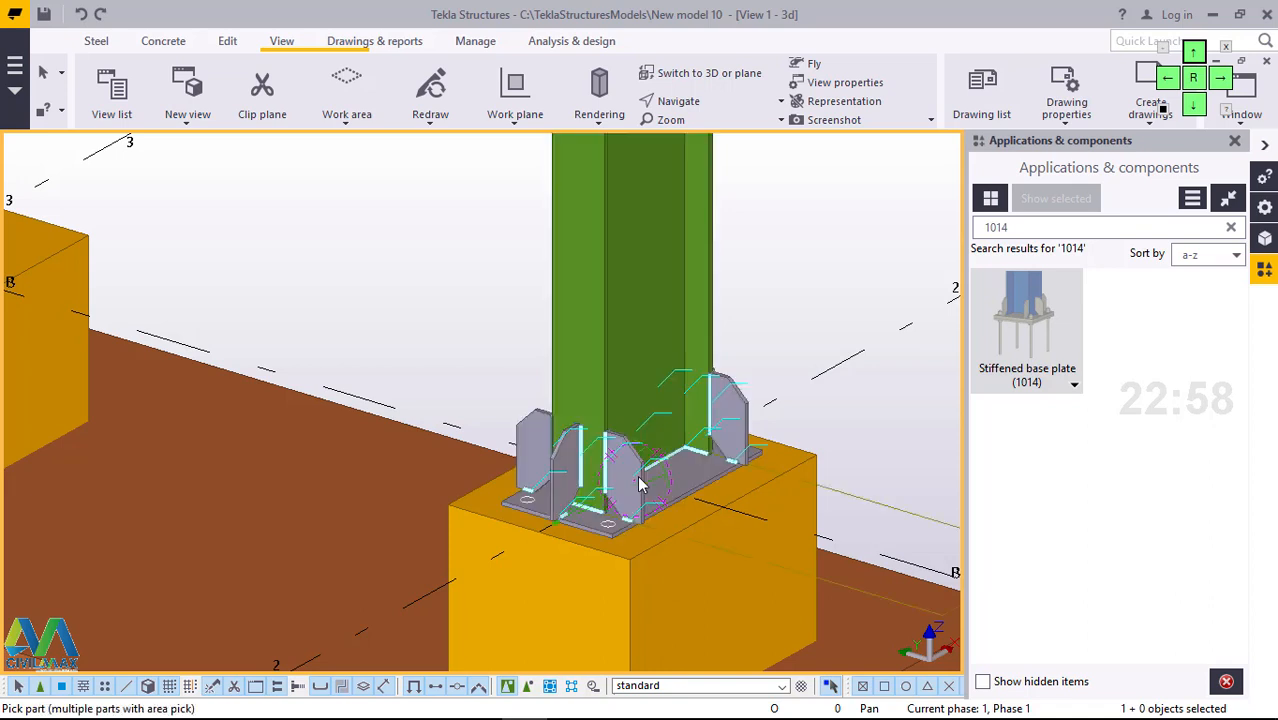
pyautogui.rightClick(768, 208)
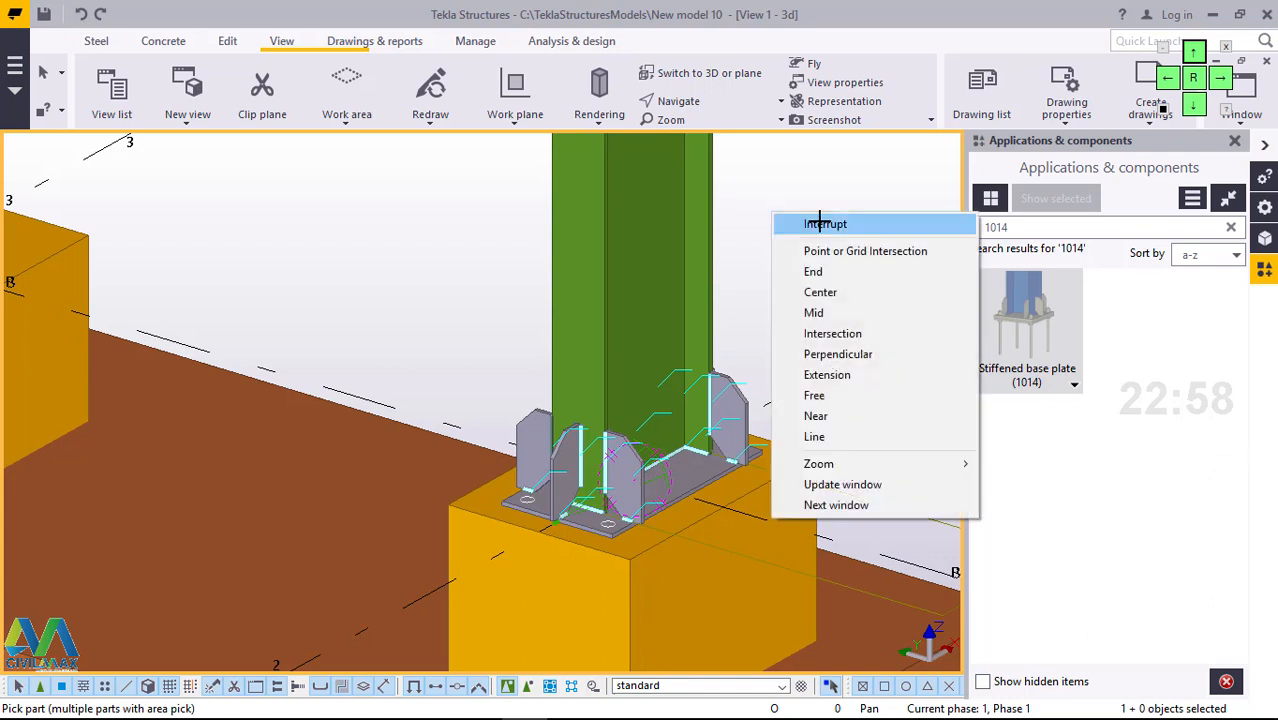
pyautogui.click(814, 219)
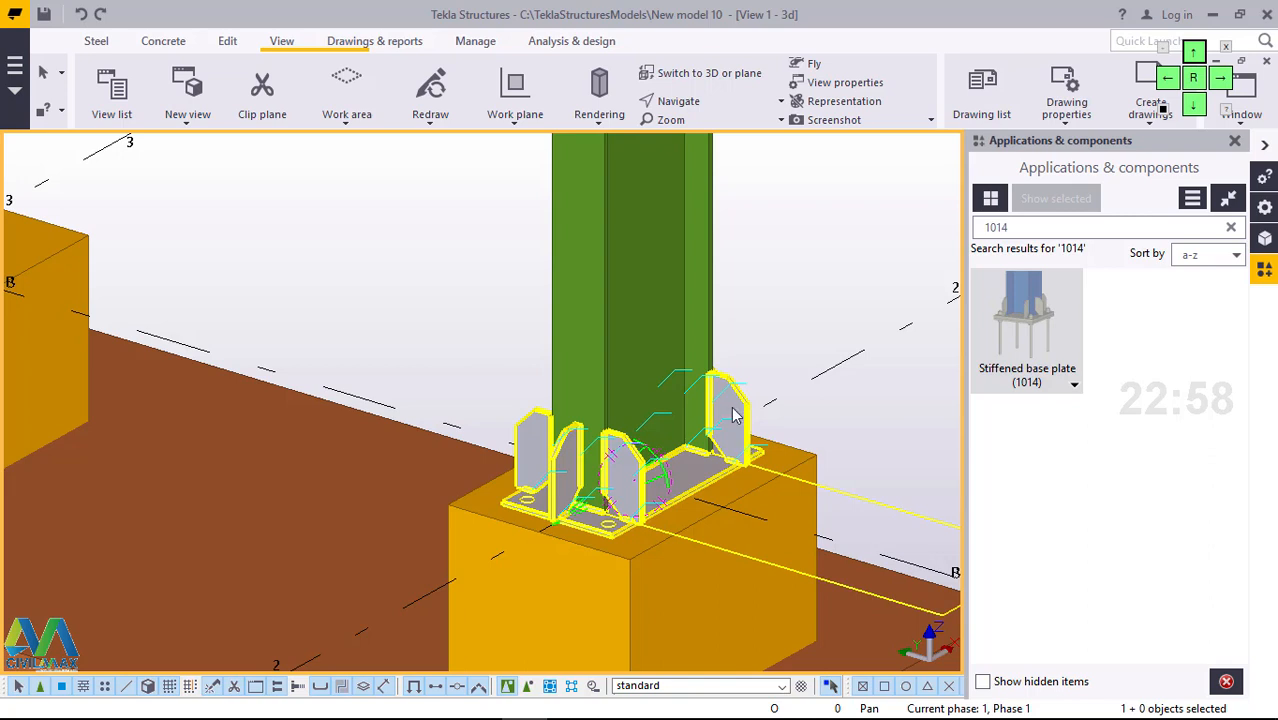
# - Open the properties of the stiffened base plate on the grid 2 column and close the component catalog
pyautogui.doubleClick(733, 414)
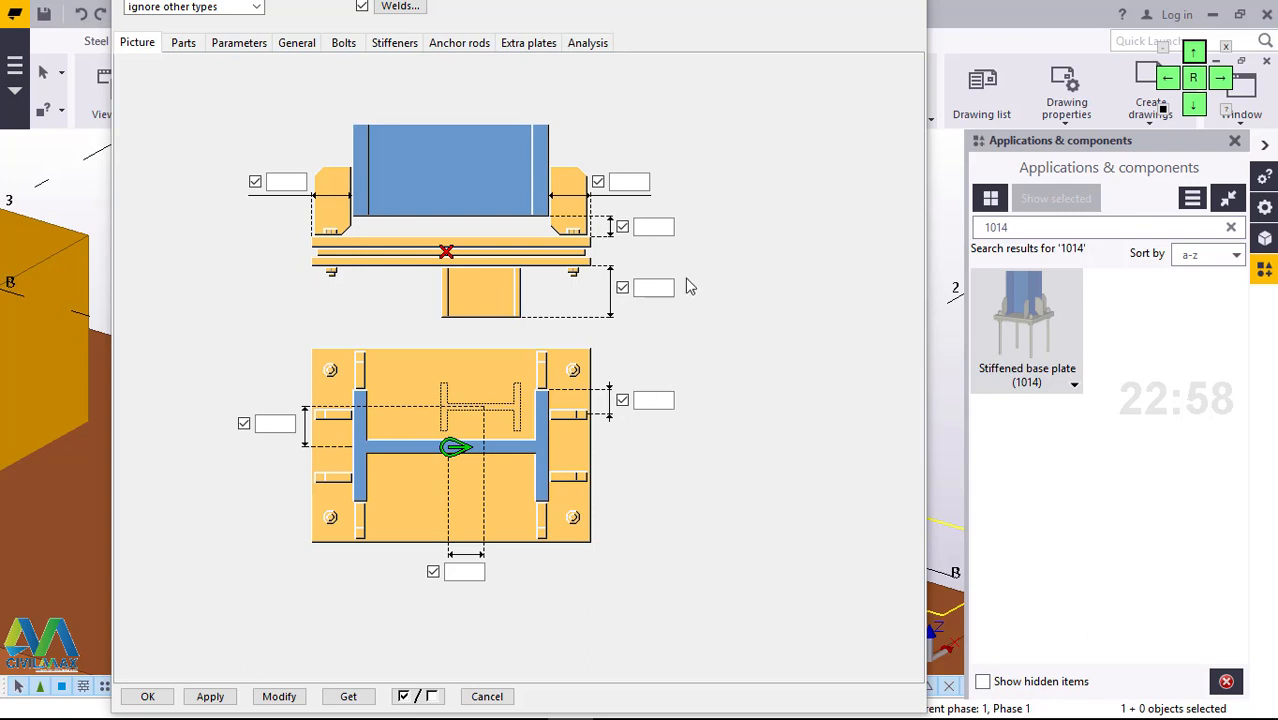
pyautogui.click(1234, 140)
pyautogui.scroll(-5, 1112, 394)
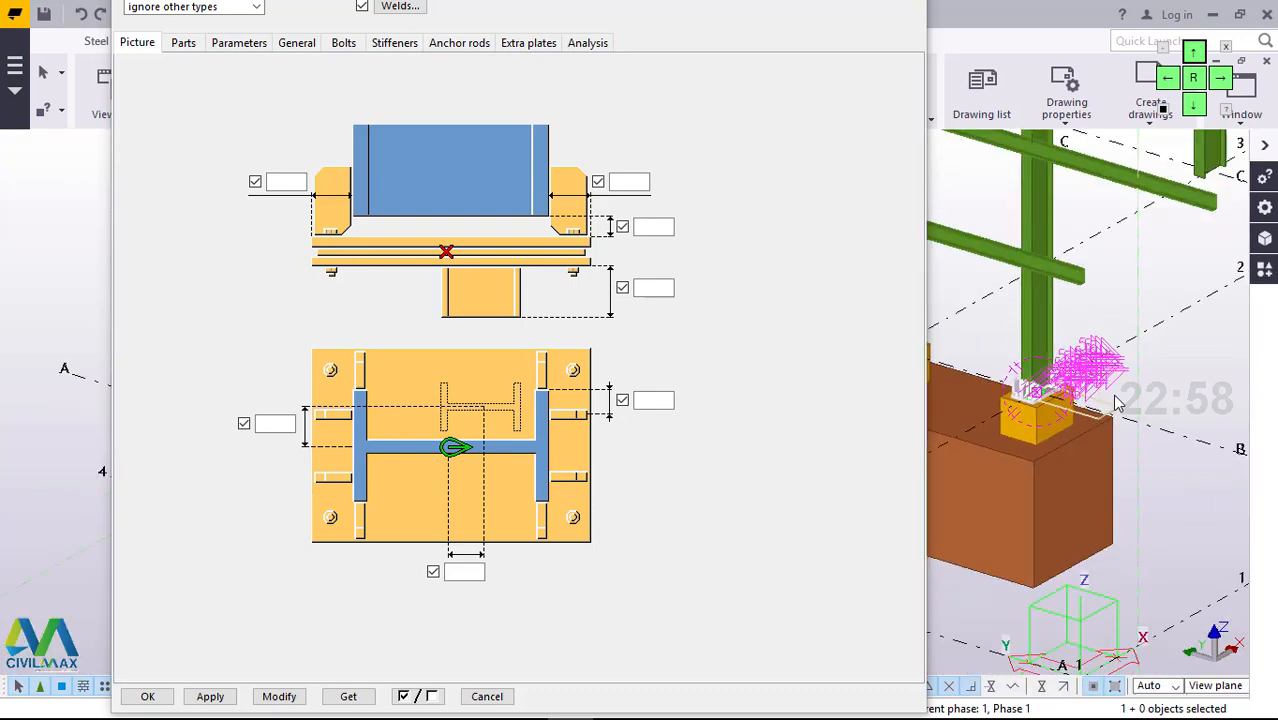
pyautogui.scroll(10, 1047, 405)
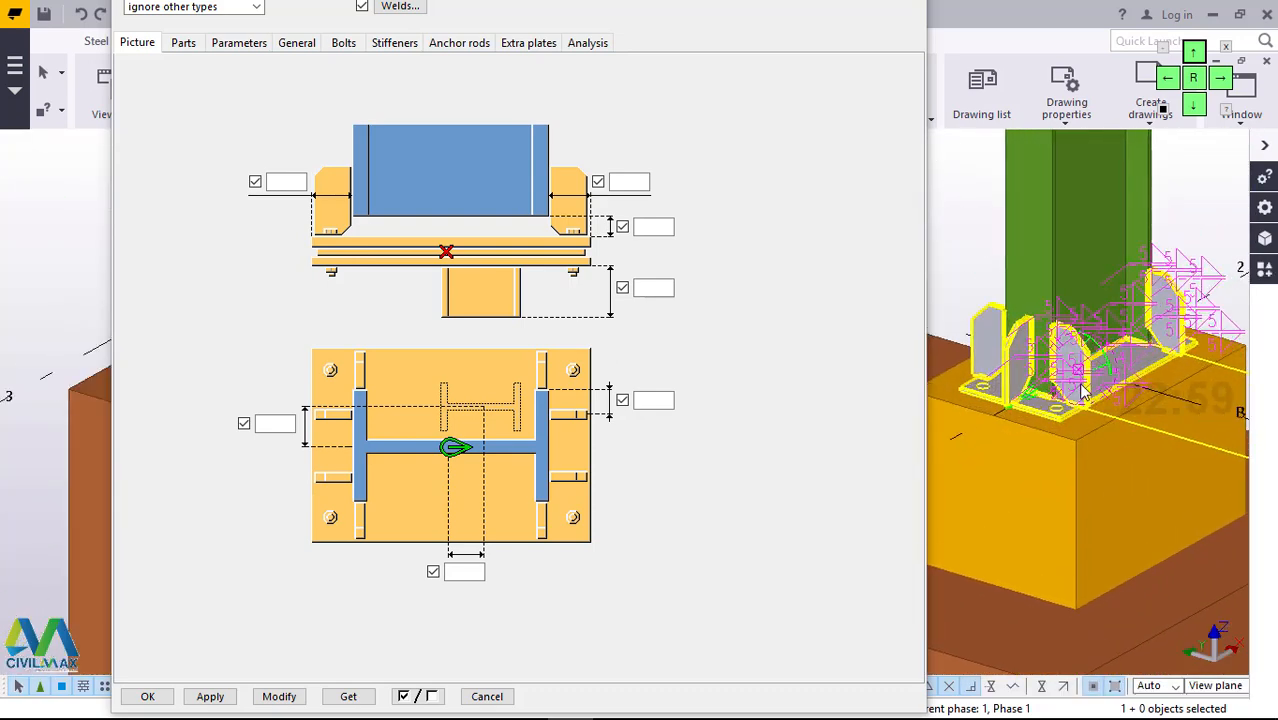
pyautogui.scroll(-4, 1150, 360)
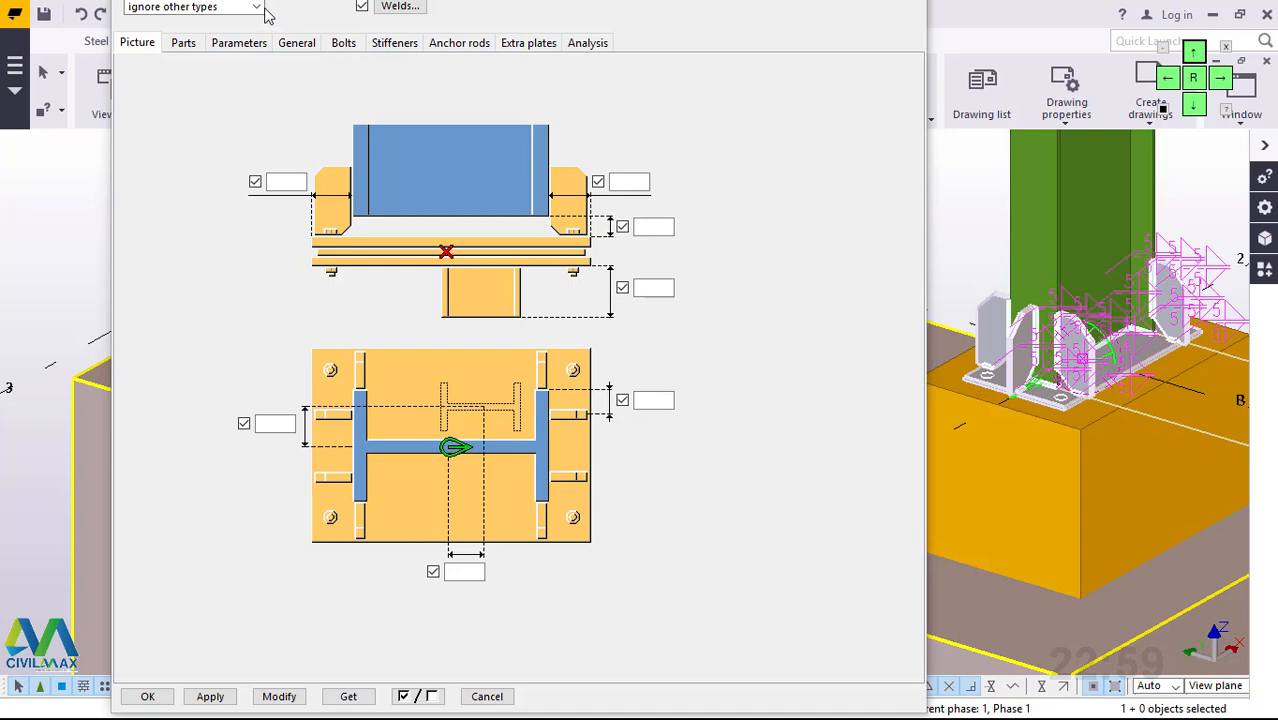
# - Load the saved BASE PLATE settings into the stiffened base plate's properties
pyautogui.click(252, 48)
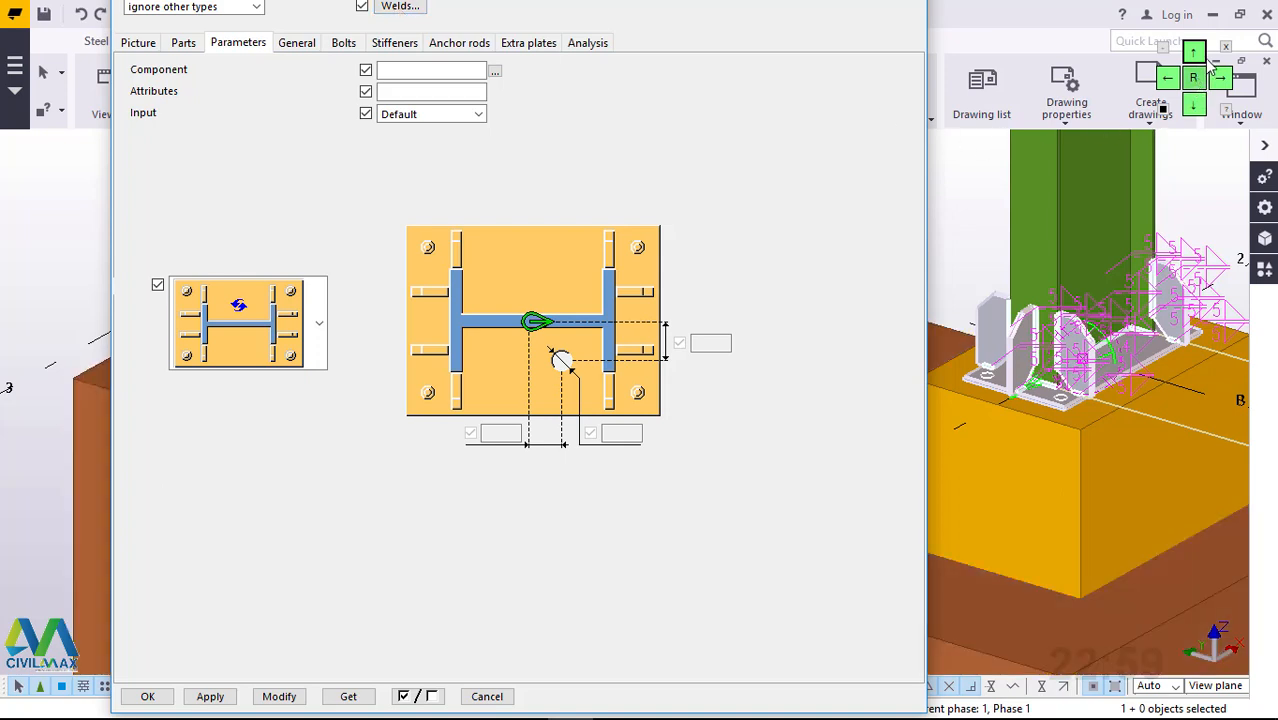
pyautogui.moveTo(1204, 53); pyautogui.dragTo(740, 106)
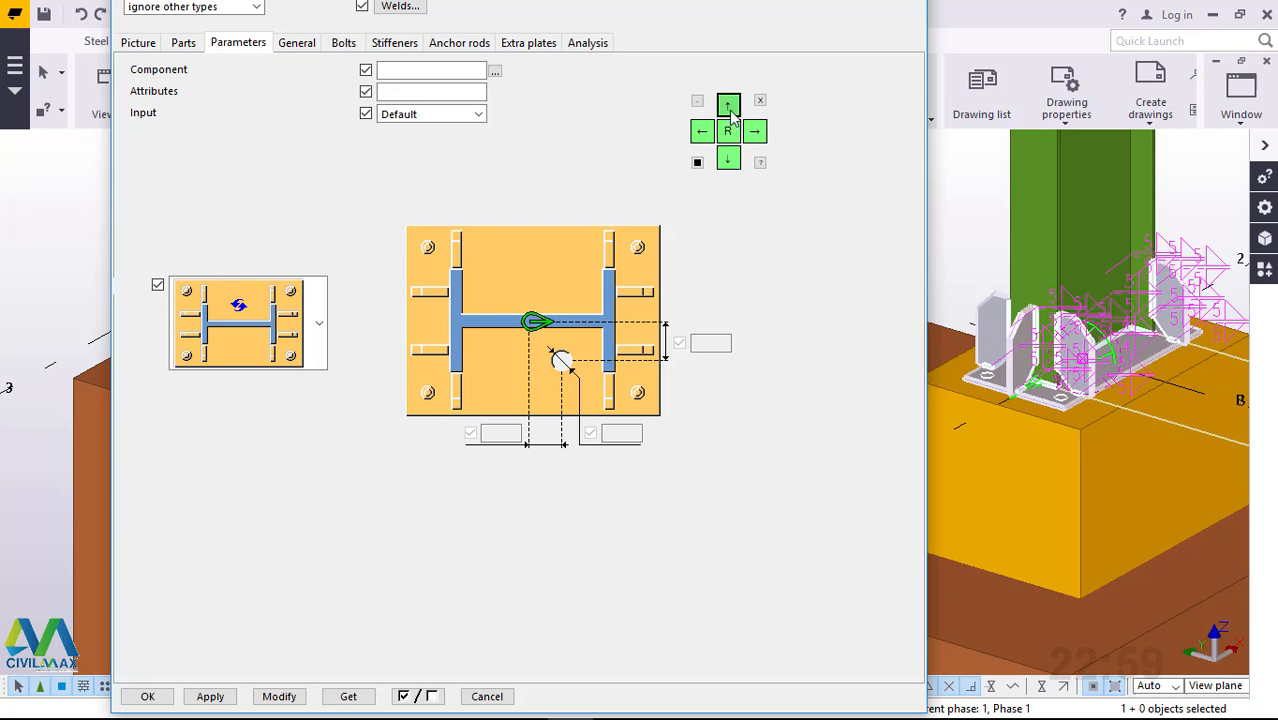
pyautogui.click(729, 160)
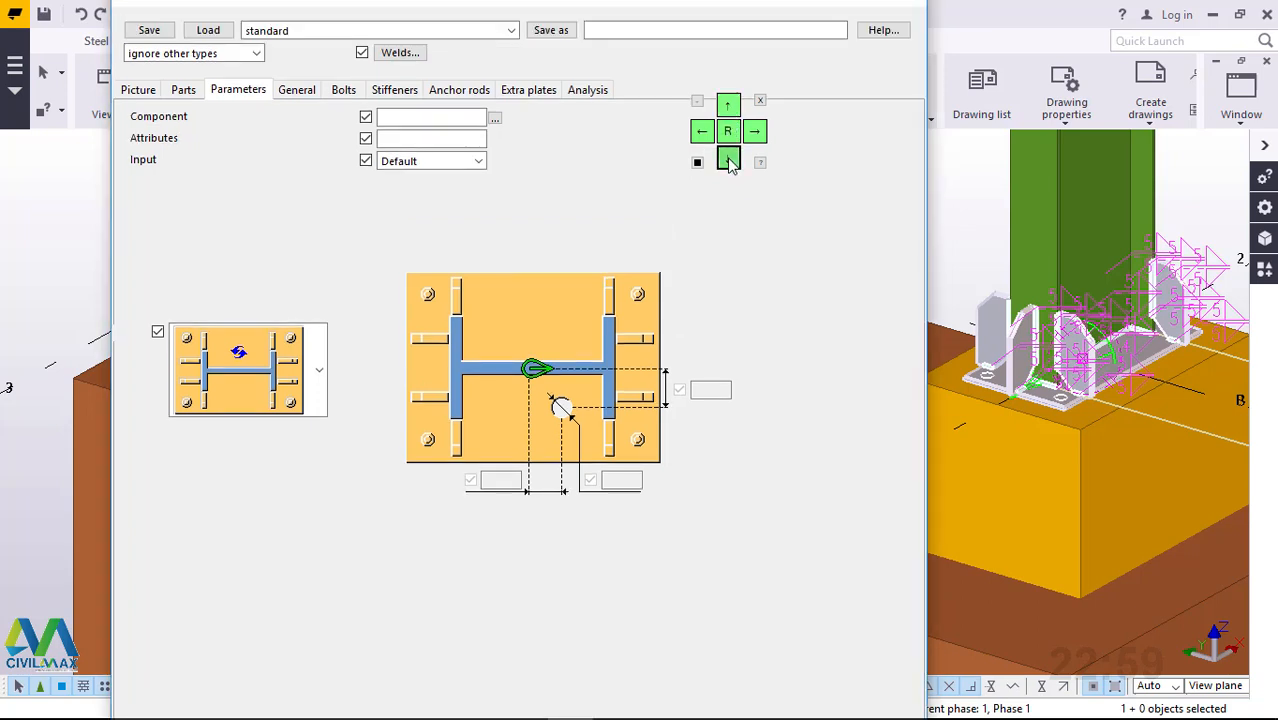
pyautogui.click(511, 31)
pyautogui.click(270, 105)
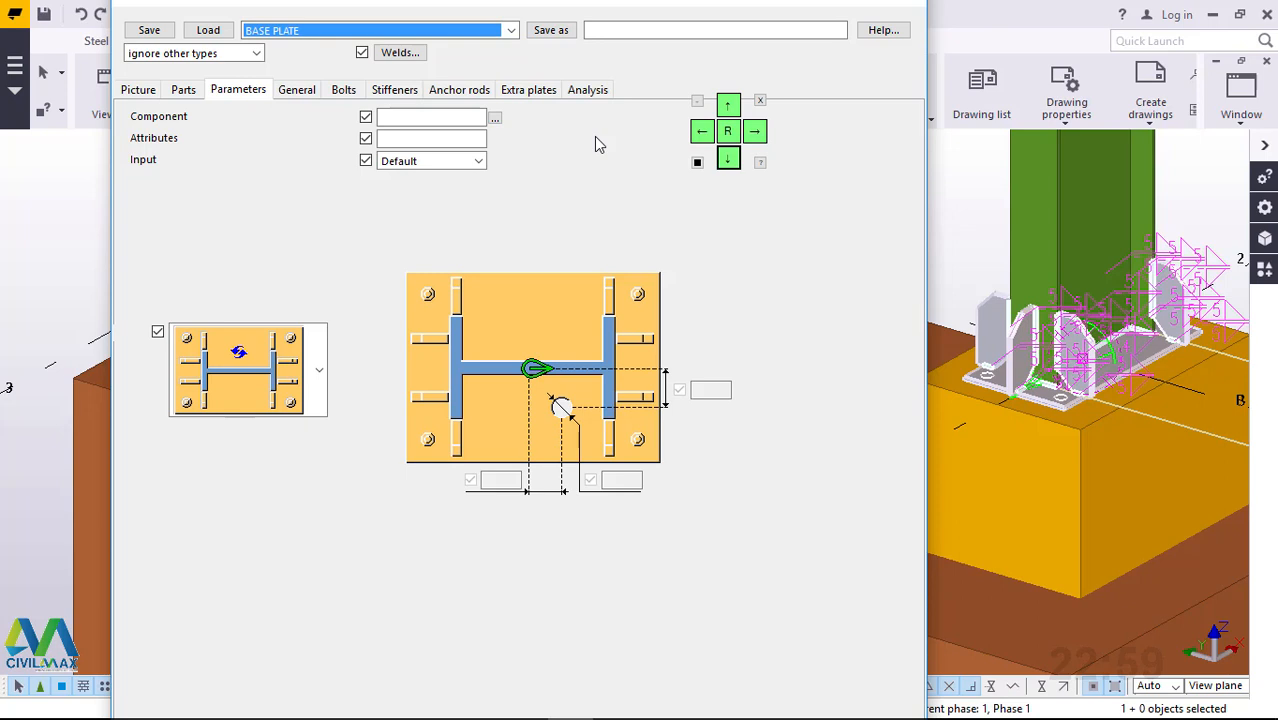
pyautogui.click(208, 30)
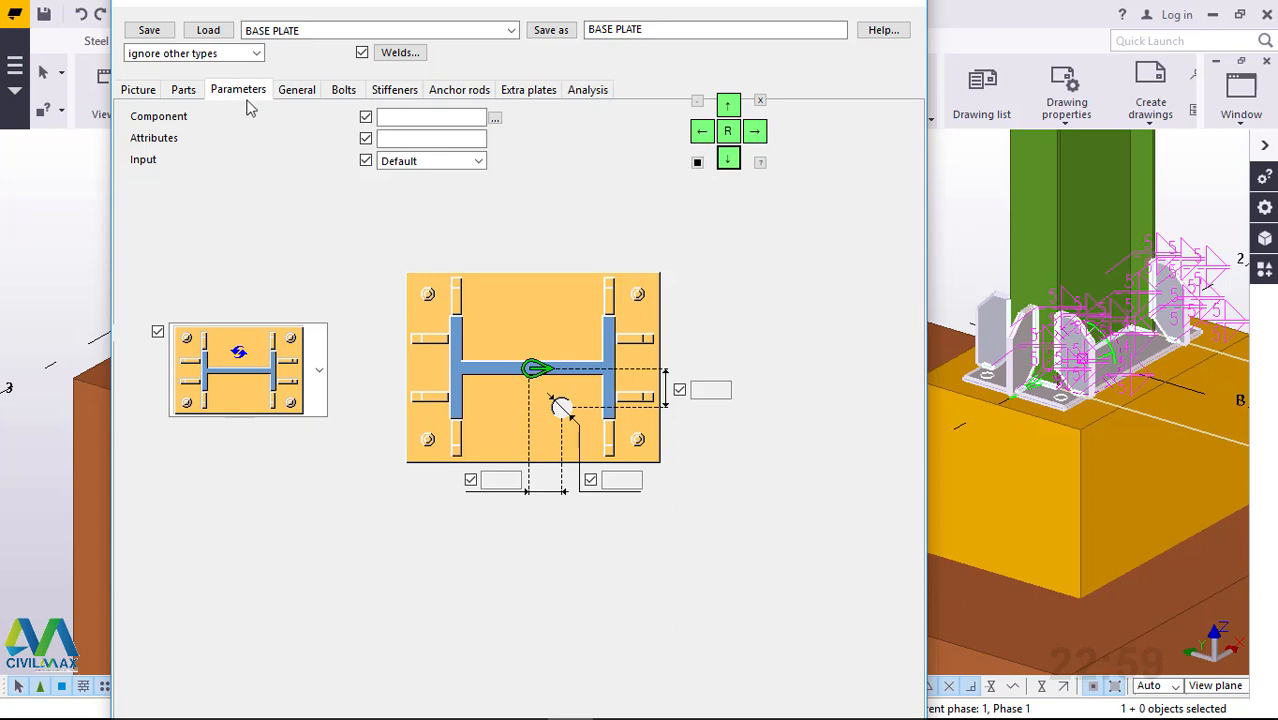
# - Modify the base plate on the grid 2 column with the loaded settings and inspect its plates and anchor rods
pyautogui.click(187, 90)
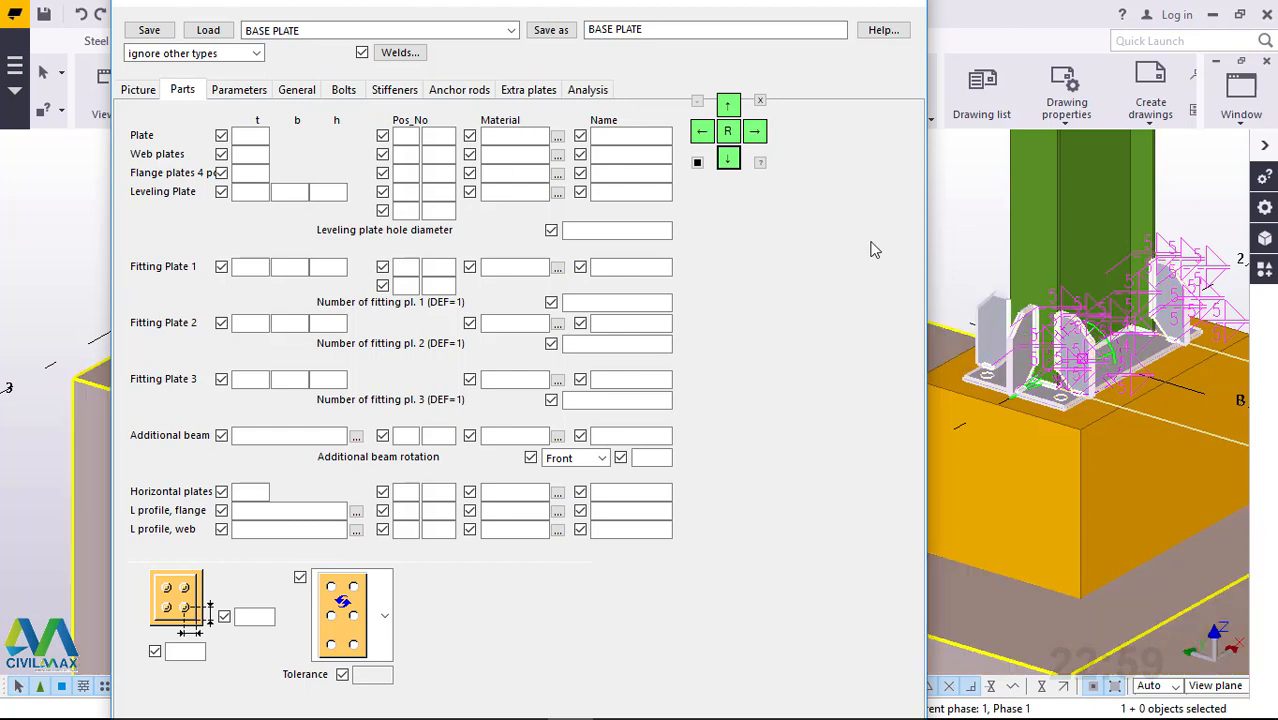
pyautogui.click(728, 104)
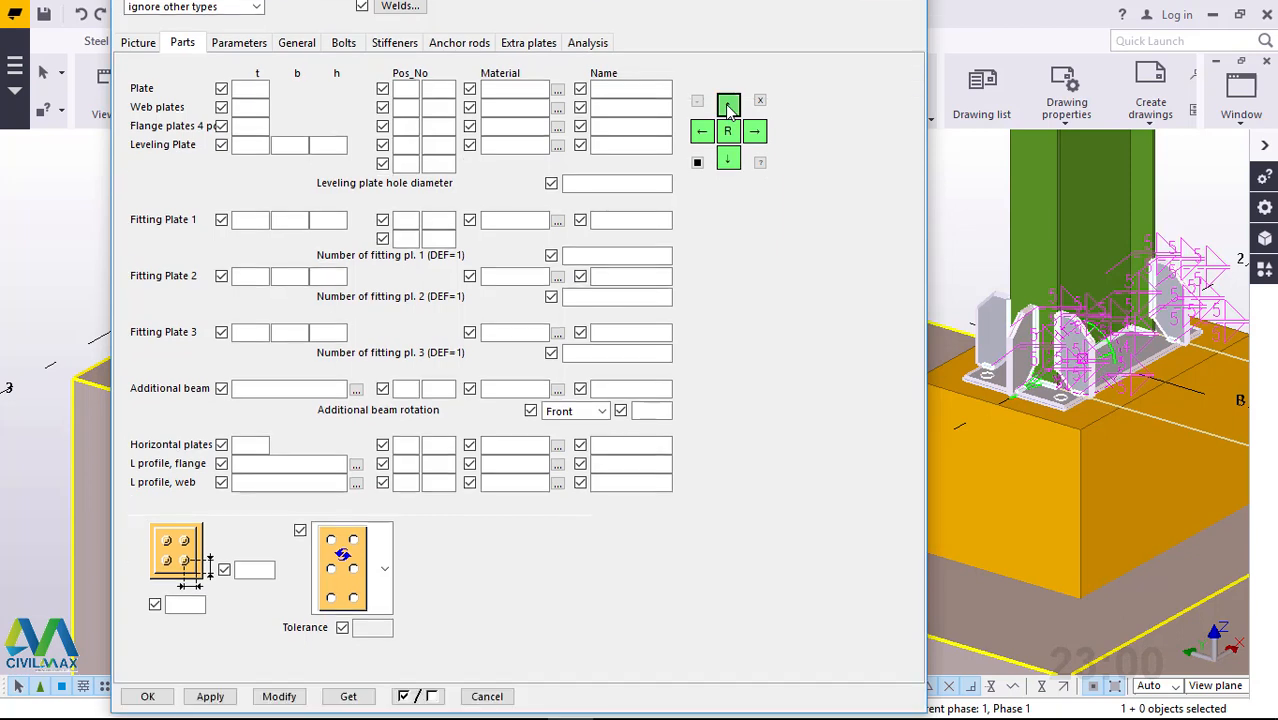
pyautogui.click(278, 697)
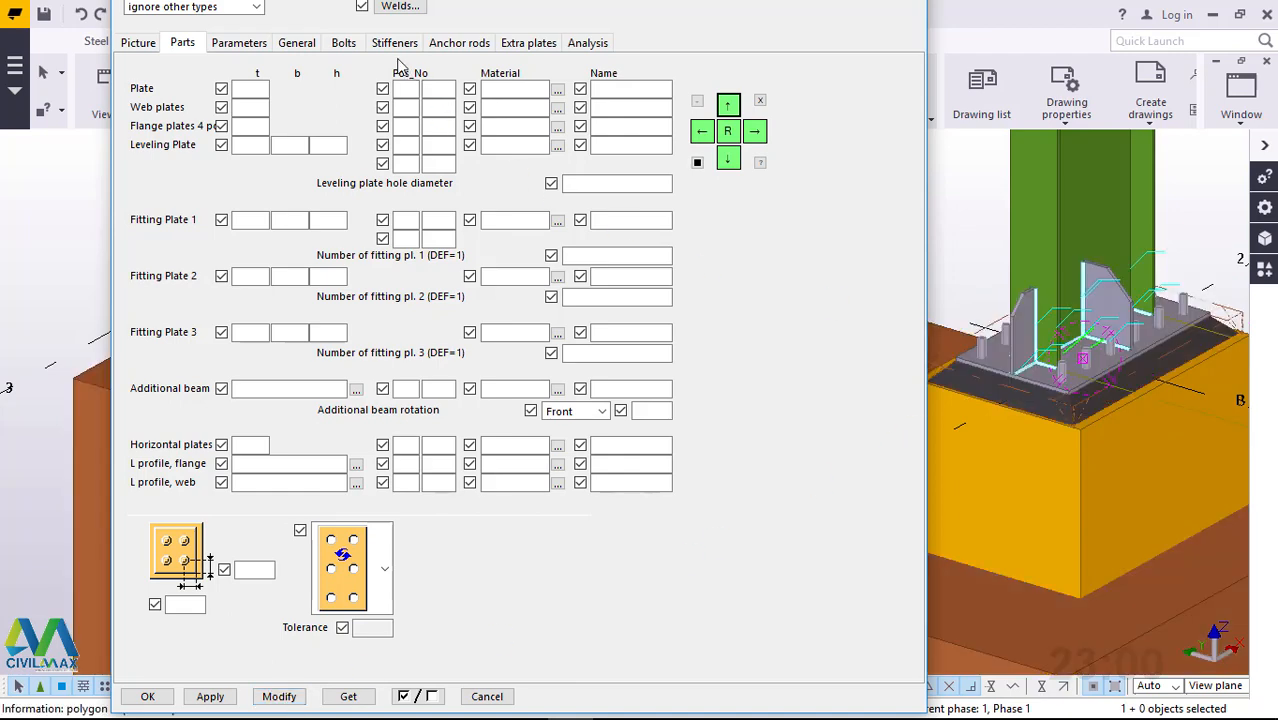
pyautogui.scroll(5, 1050, 370)
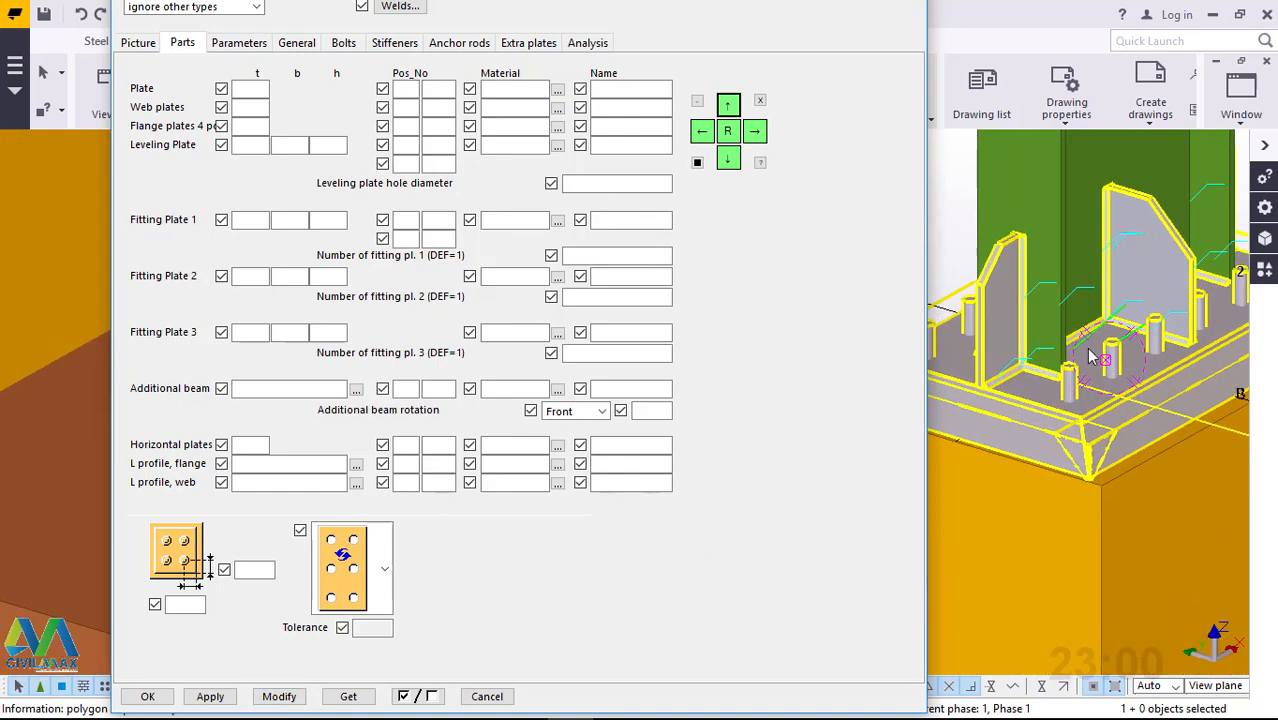
pyautogui.scroll(-4, 1010, 402)
pyautogui.scroll(3, 1117, 349)
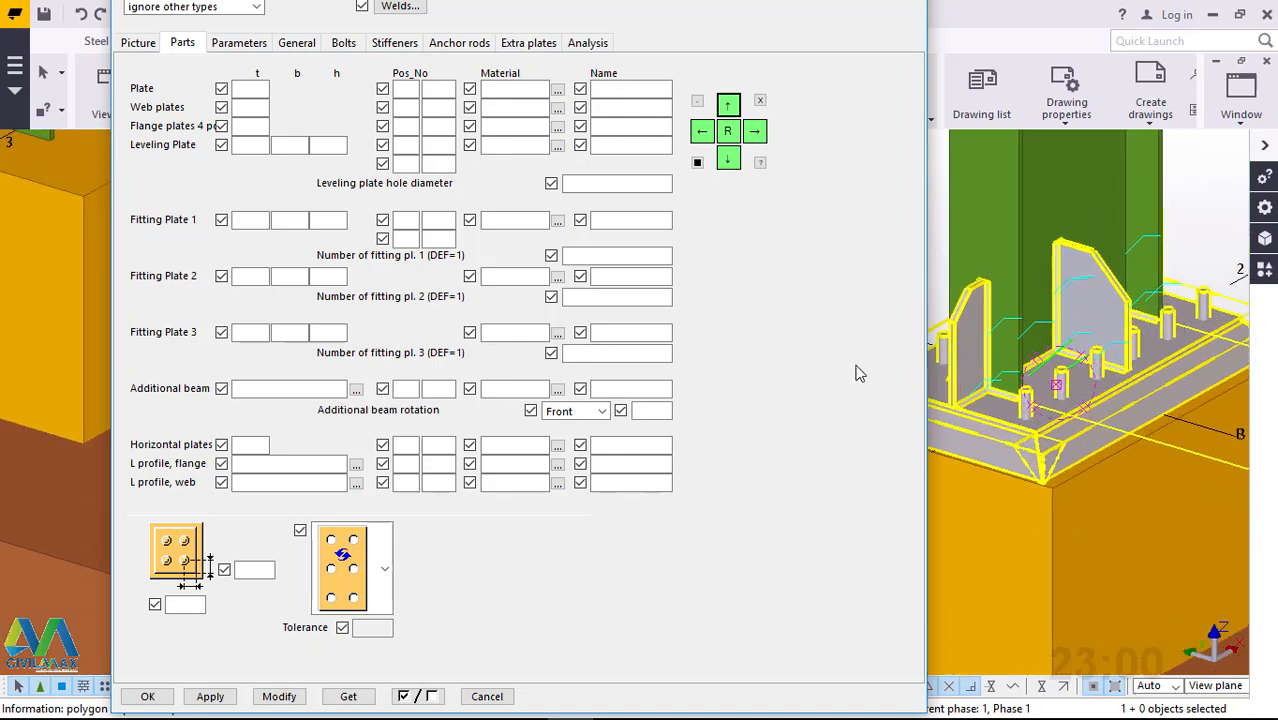
# - Set the base plate thickness to 16 mm on the grid 2 column's stiffened base plate and modify the connection
pyautogui.click(137, 44)
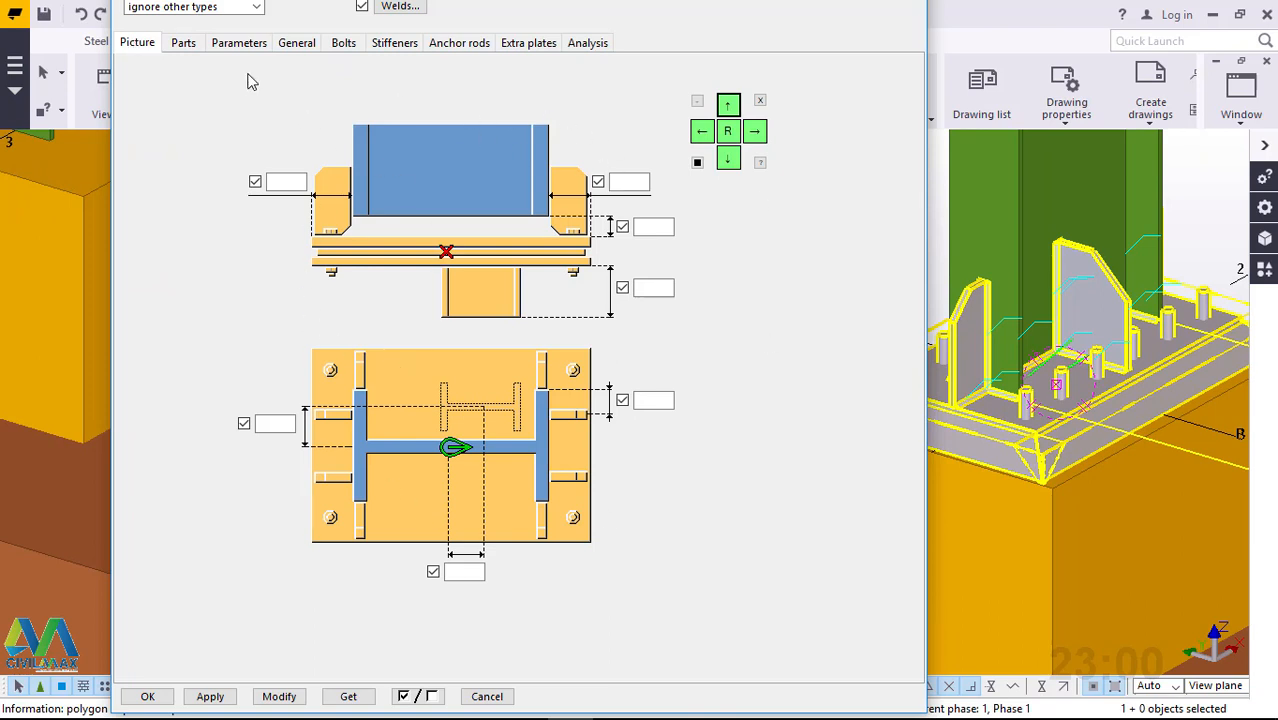
pyautogui.click(183, 44)
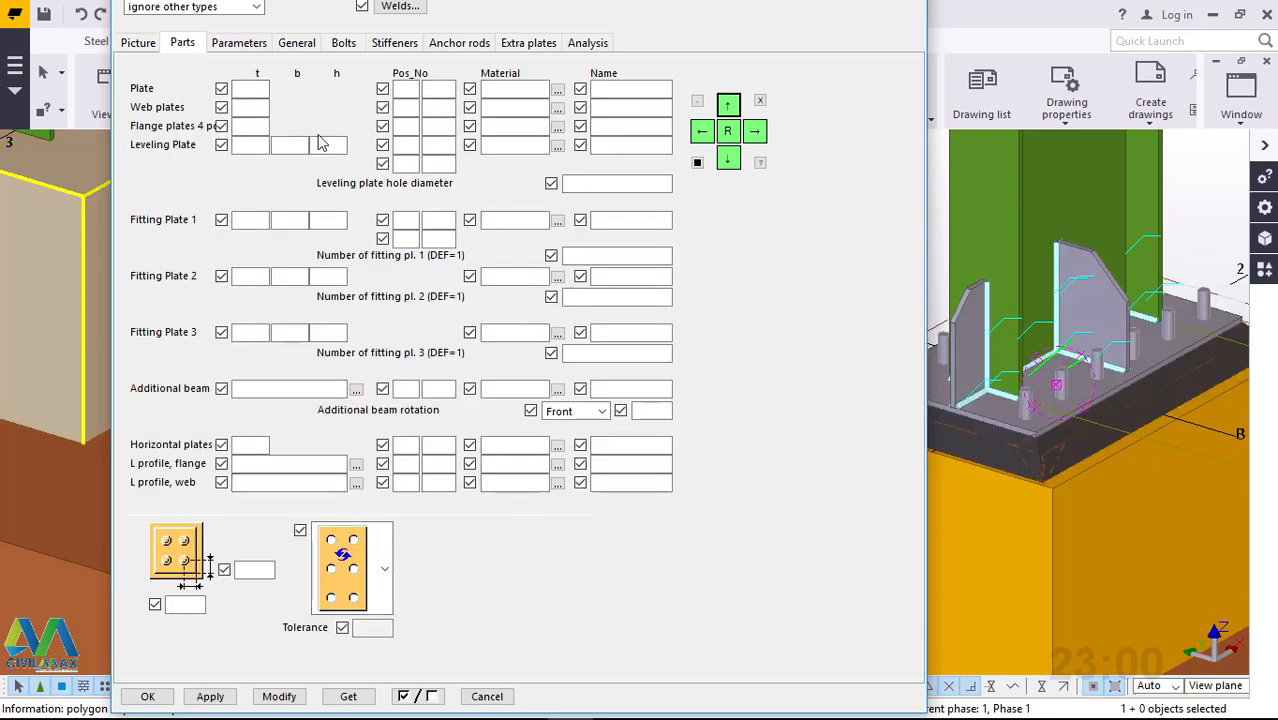
pyautogui.click(256, 87)
pyautogui.write('16')
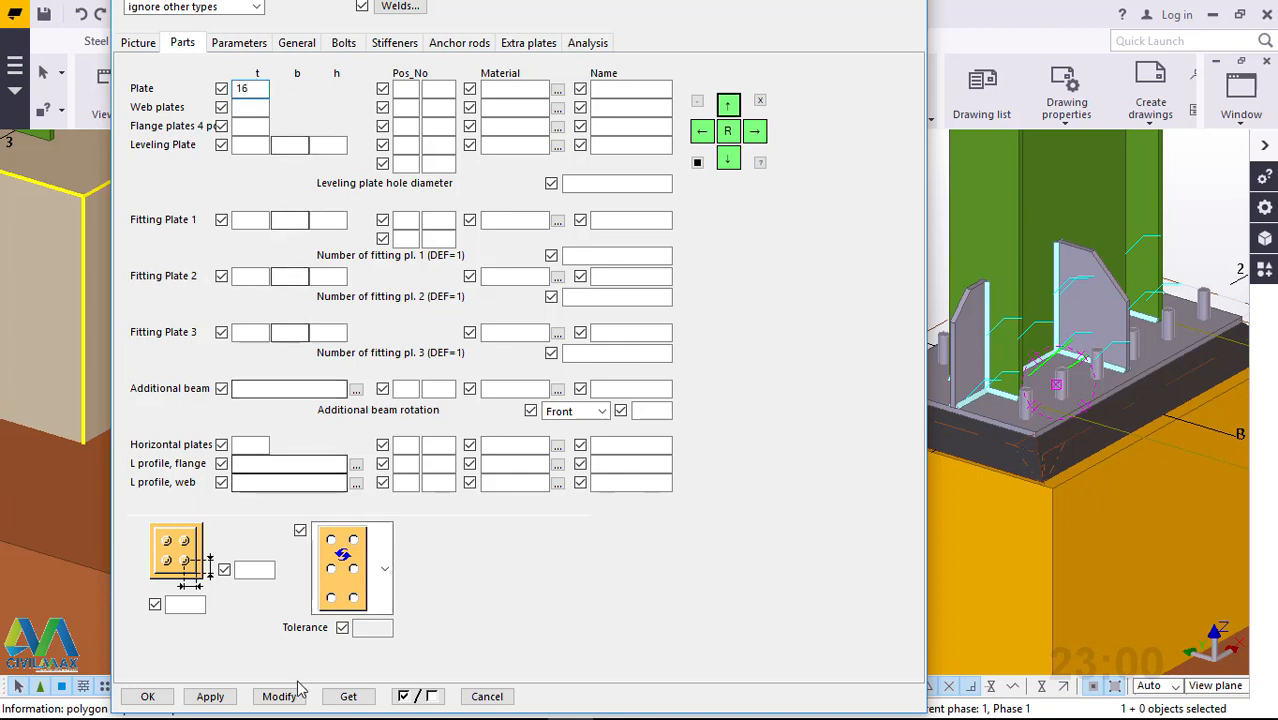
pyautogui.click(278, 697)
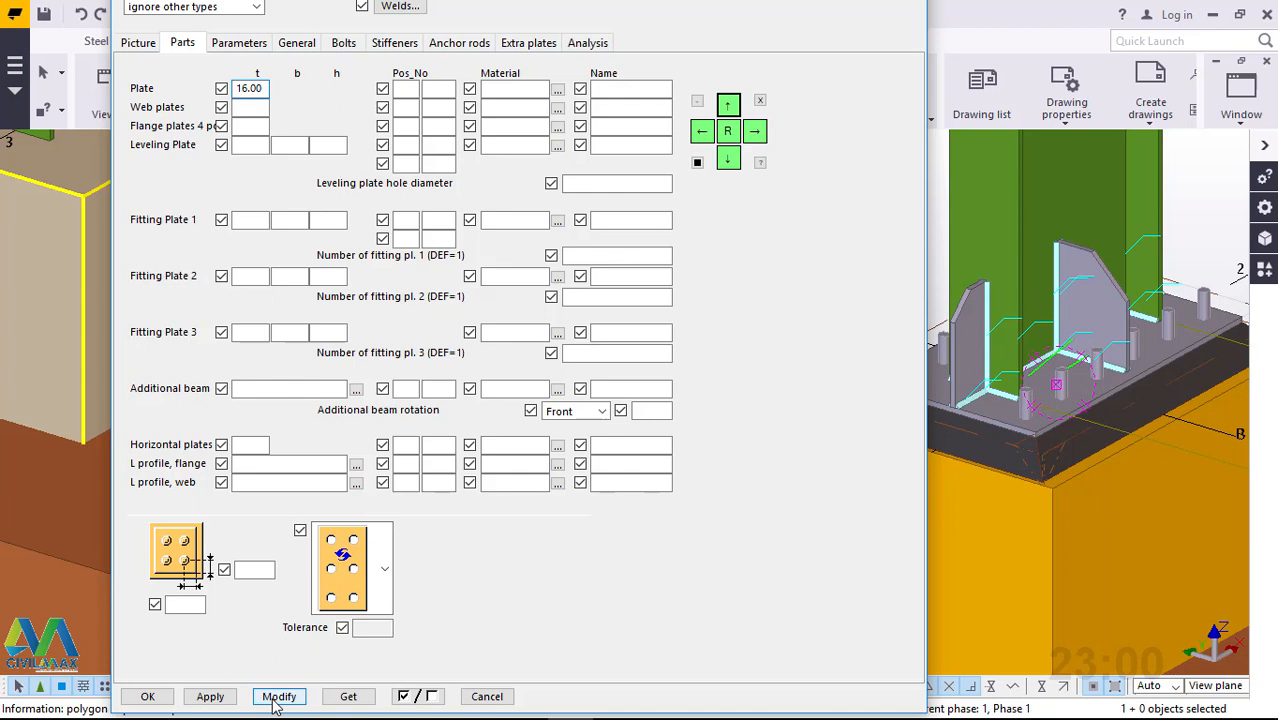
pyautogui.click(277, 699)
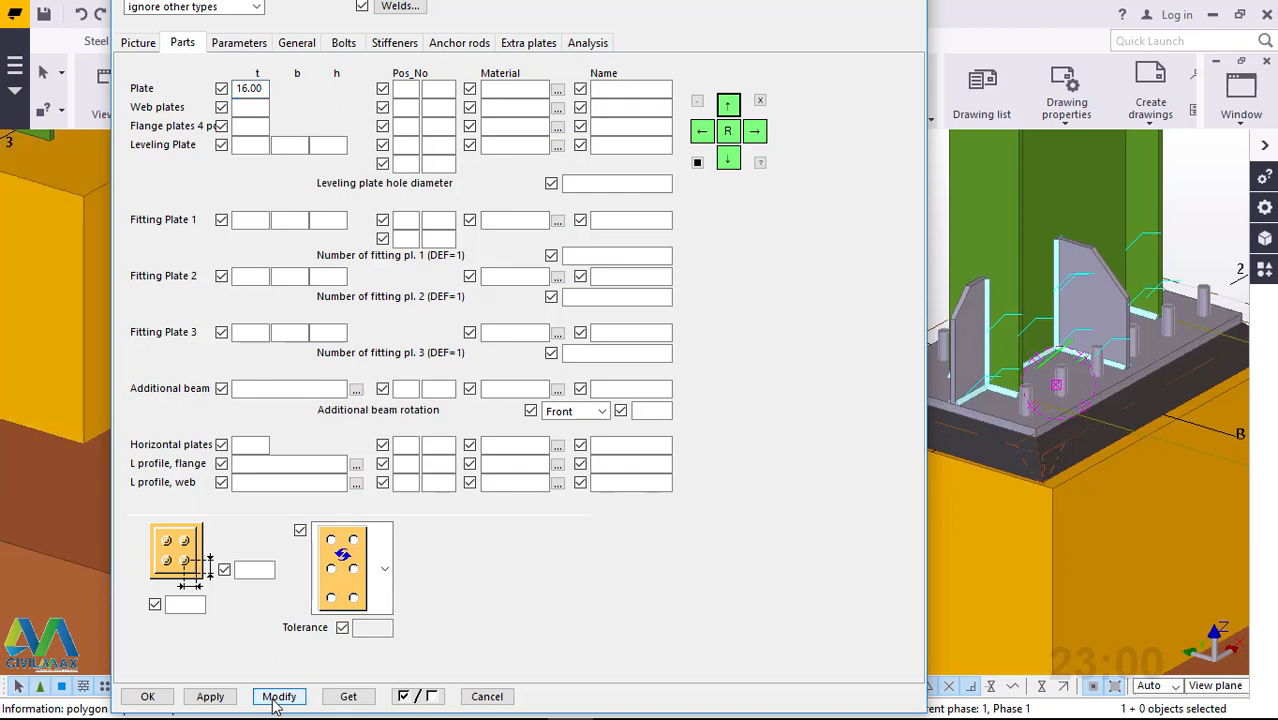
# - Review the base plate's parameters, bolts, stiffeners and anchor rod settings, and close its properties
pyautogui.click(238, 45)
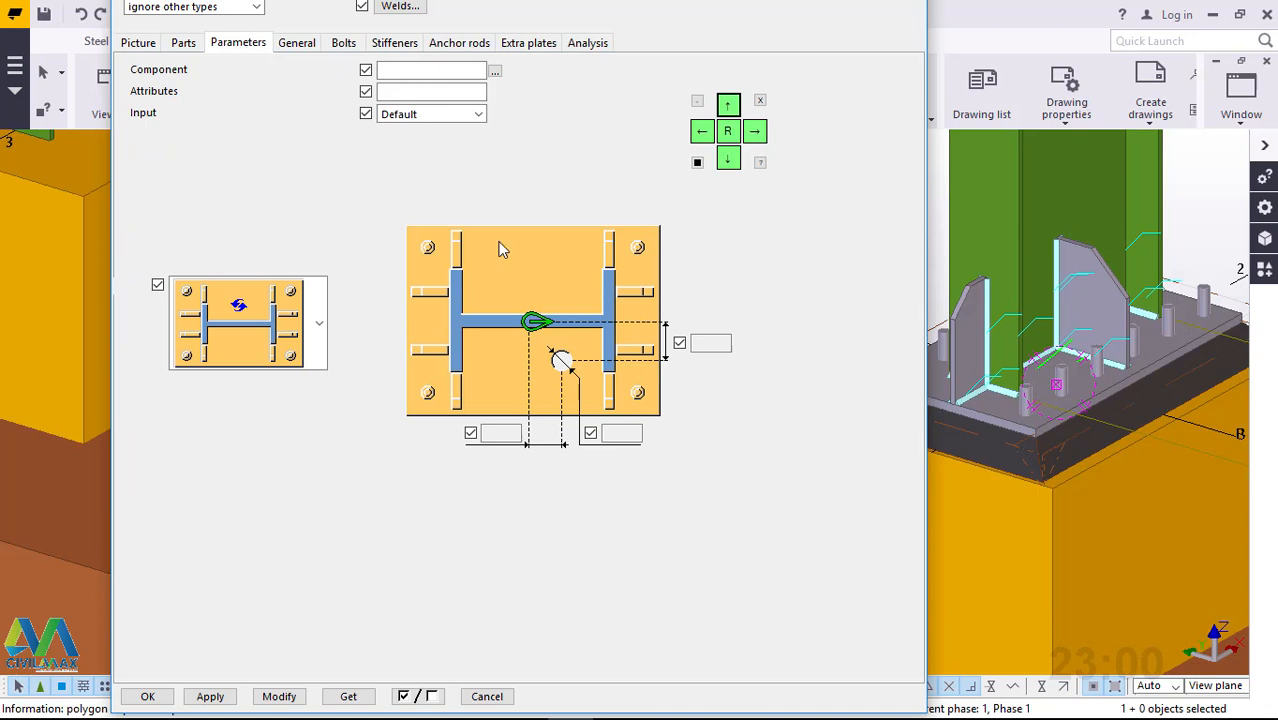
pyautogui.click(341, 47)
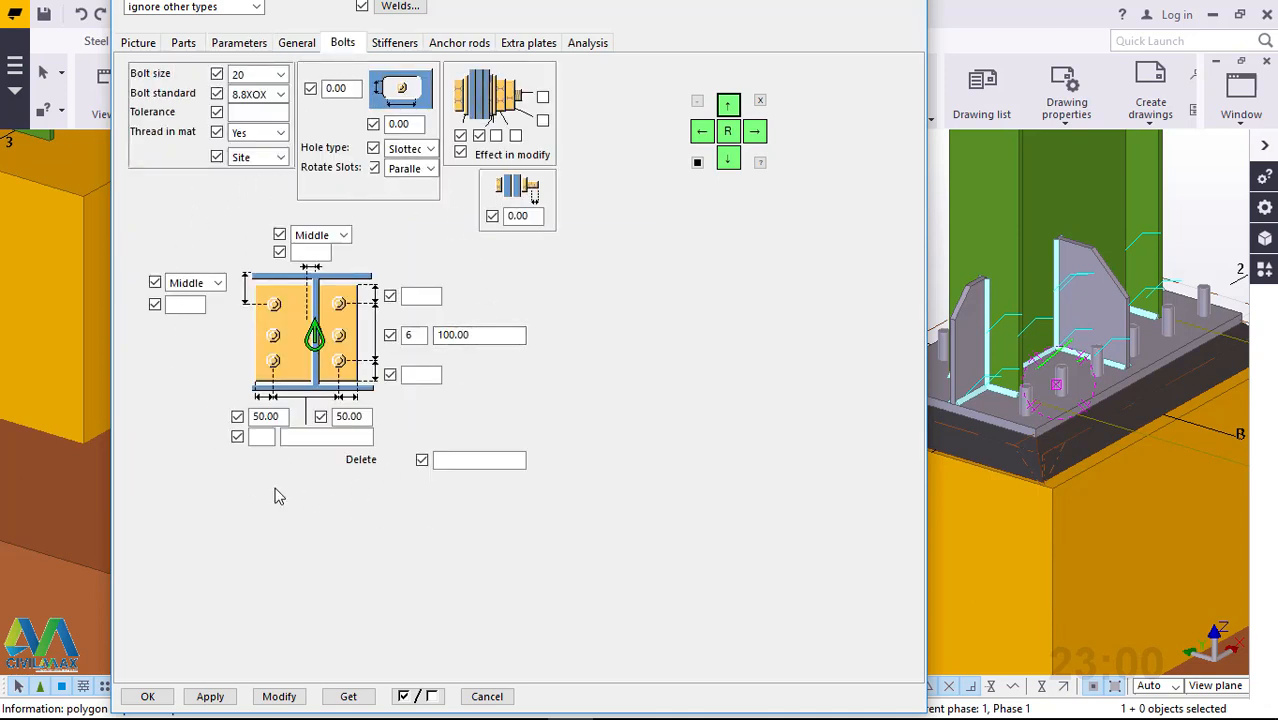
pyautogui.click(392, 44)
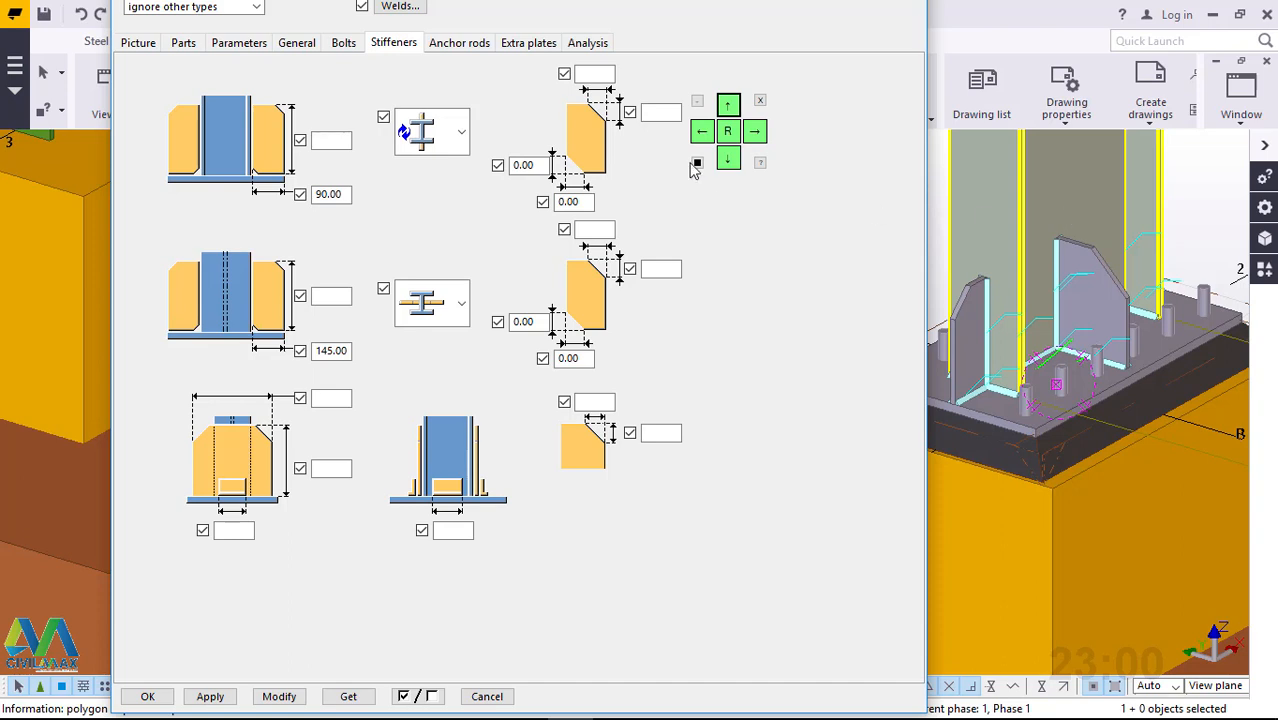
pyautogui.click(460, 43)
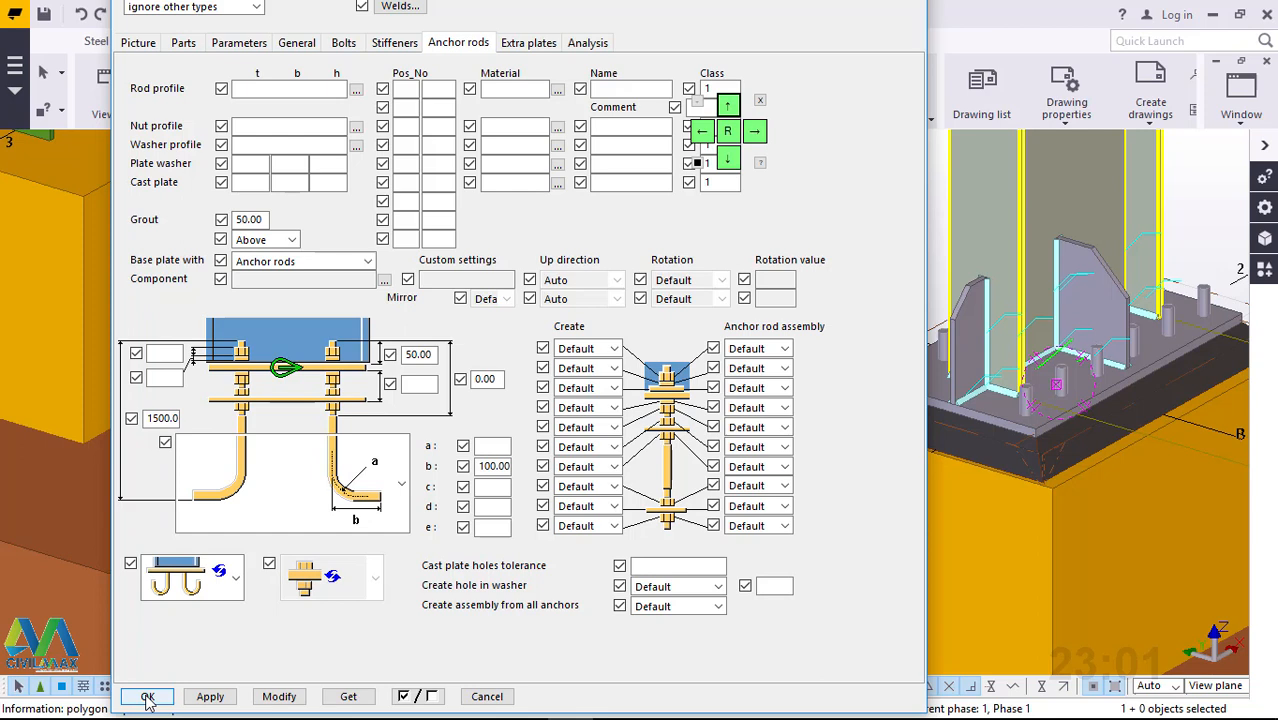
pyautogui.click(232, 696)
# - Add the Stiffened base plate (1014) to the steel column on grid 3 at its base point and end the command
pyautogui.scroll(-3, 714, 450)
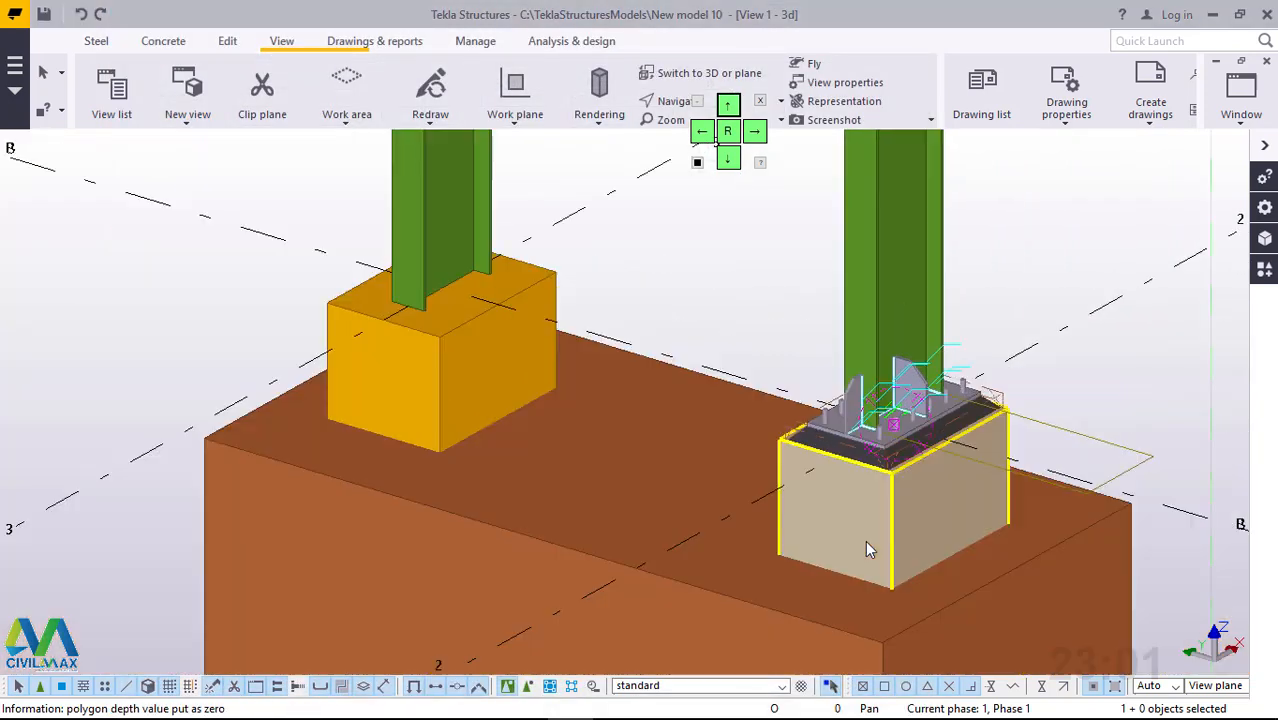
pyautogui.scroll(-2, 893, 506)
pyautogui.click(1264, 269)
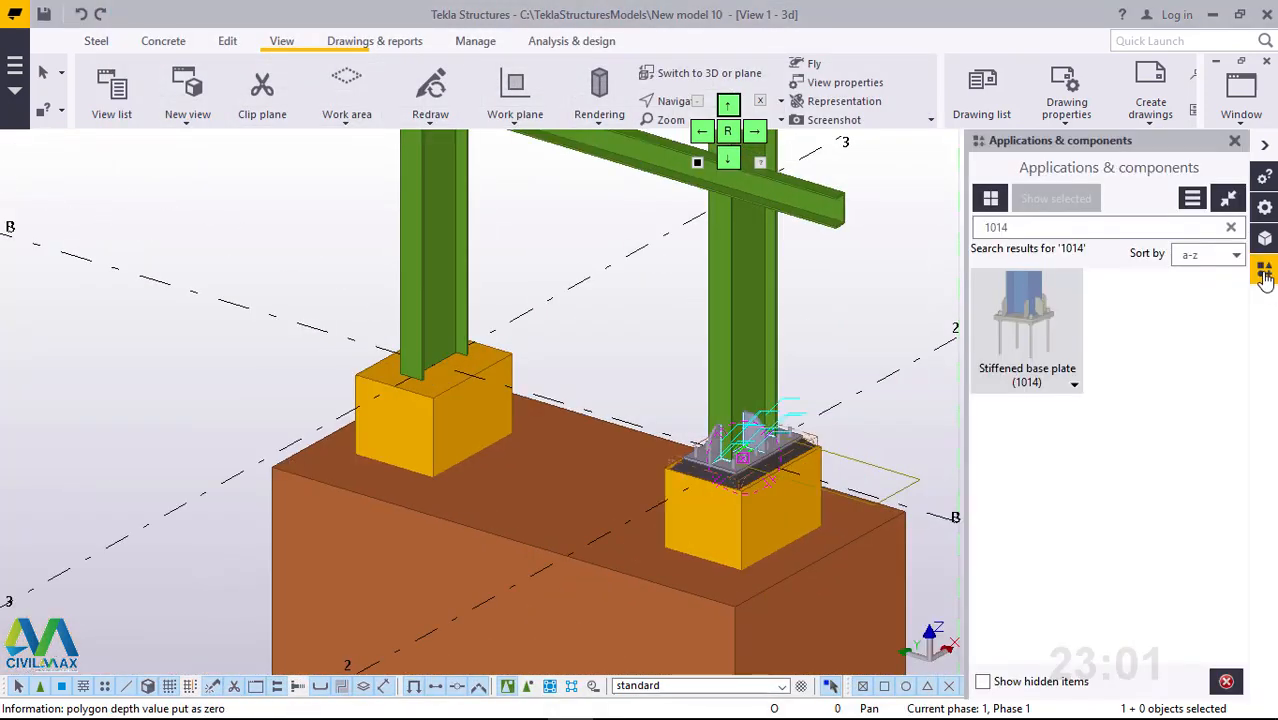
pyautogui.click(1030, 312)
pyautogui.scroll(4, 400, 352)
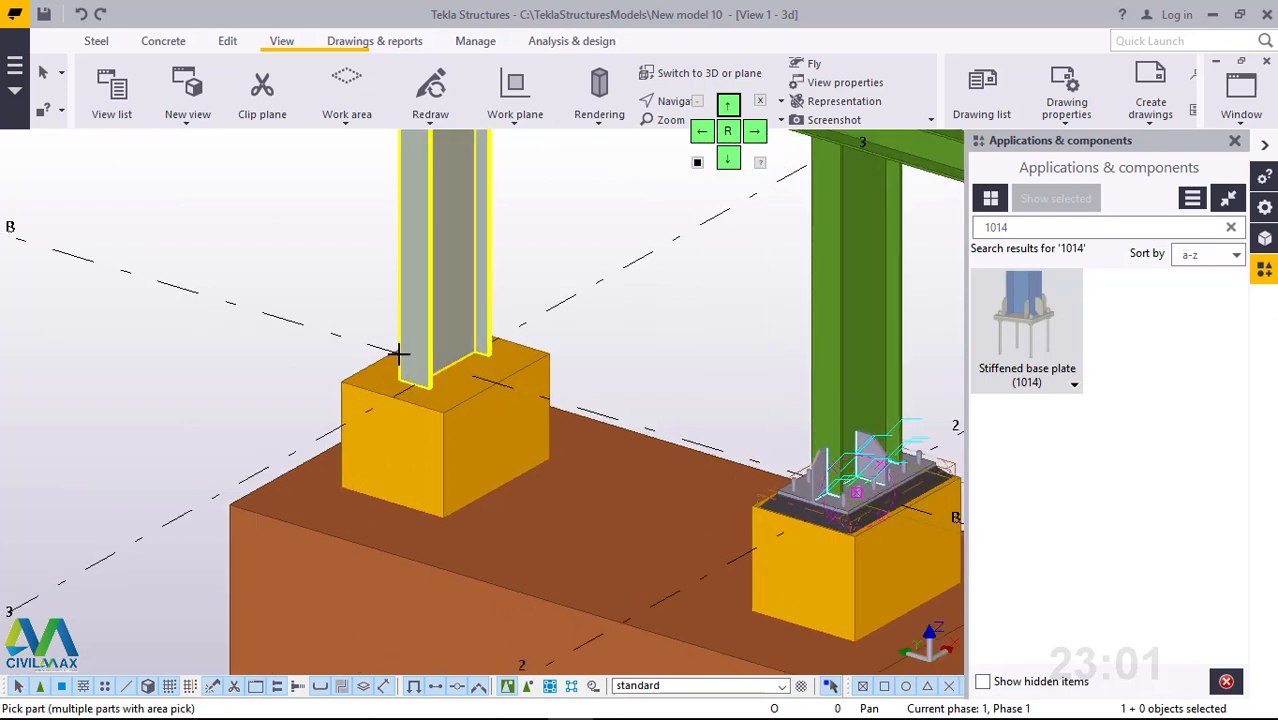
pyautogui.scroll(2, 400, 352)
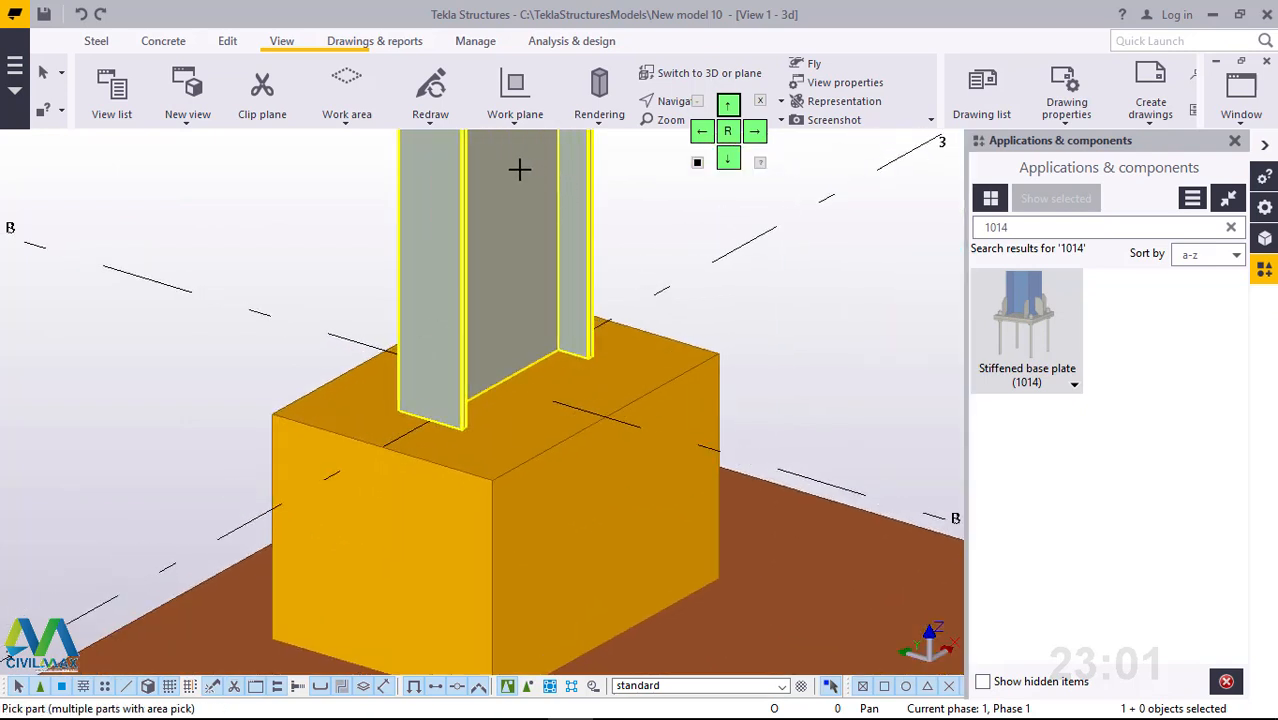
pyautogui.click(519, 168)
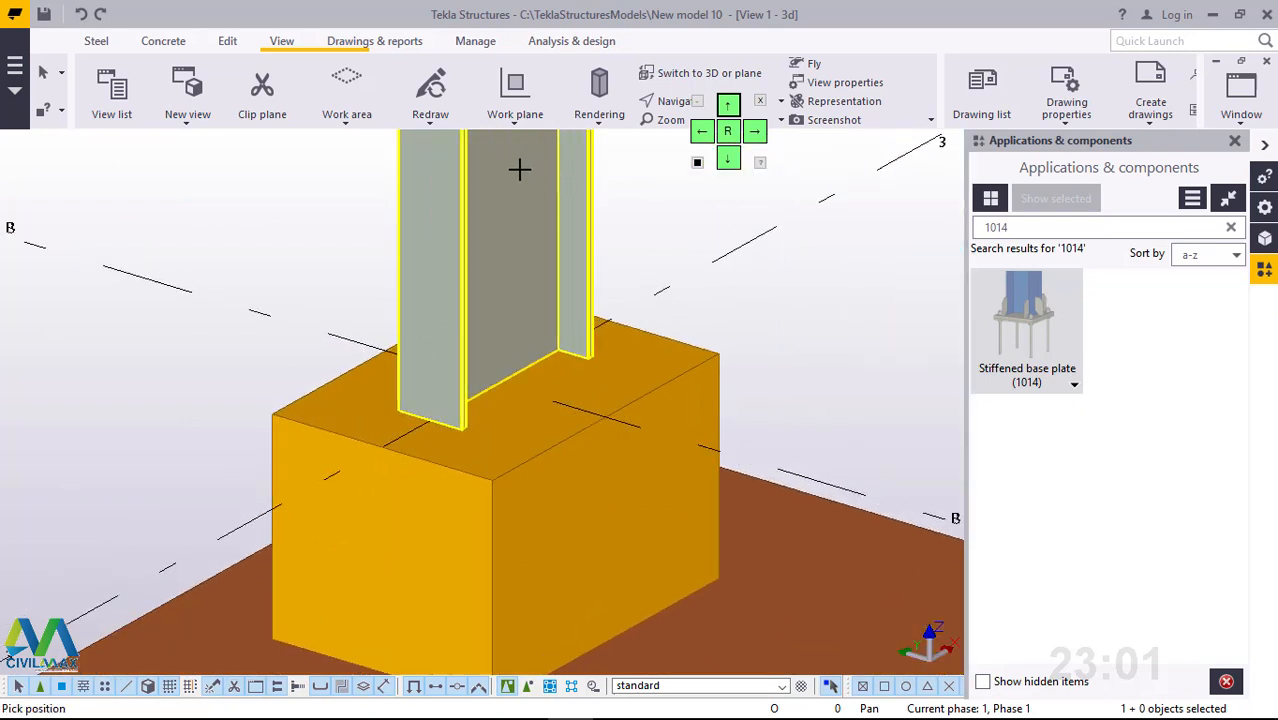
pyautogui.click(500, 390)
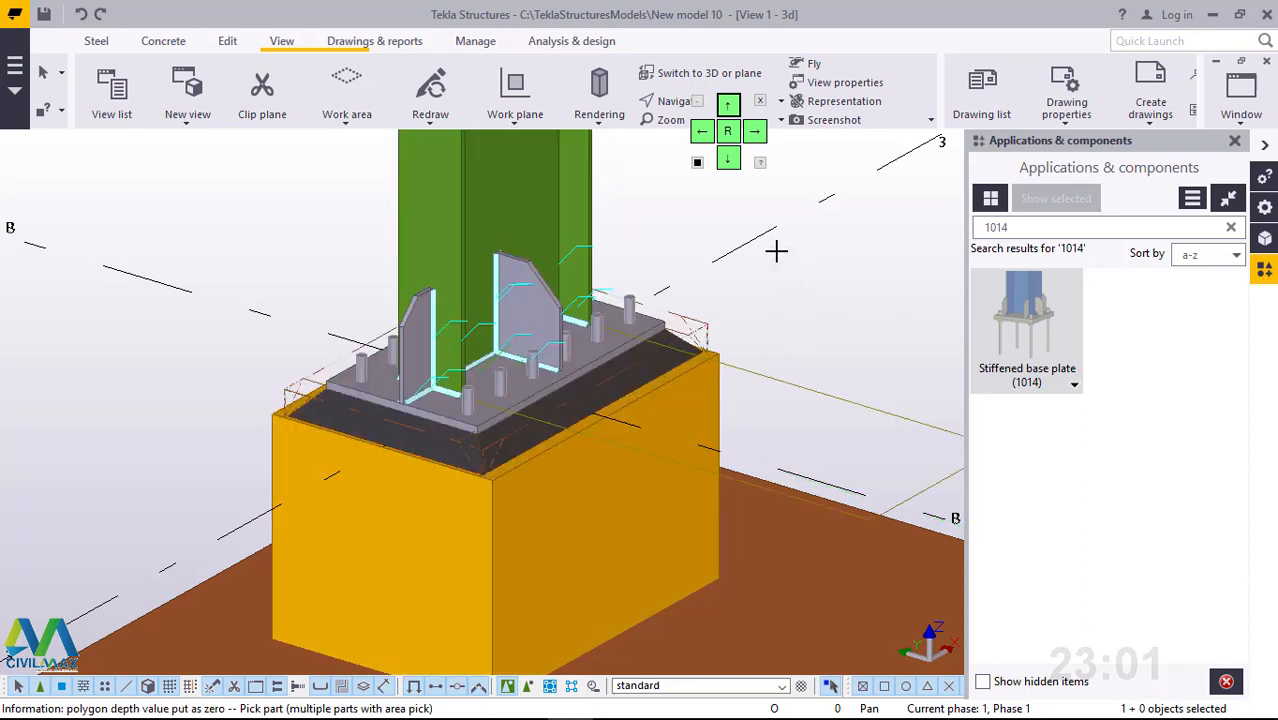
pyautogui.rightClick(778, 254)
pyautogui.click(824, 264)
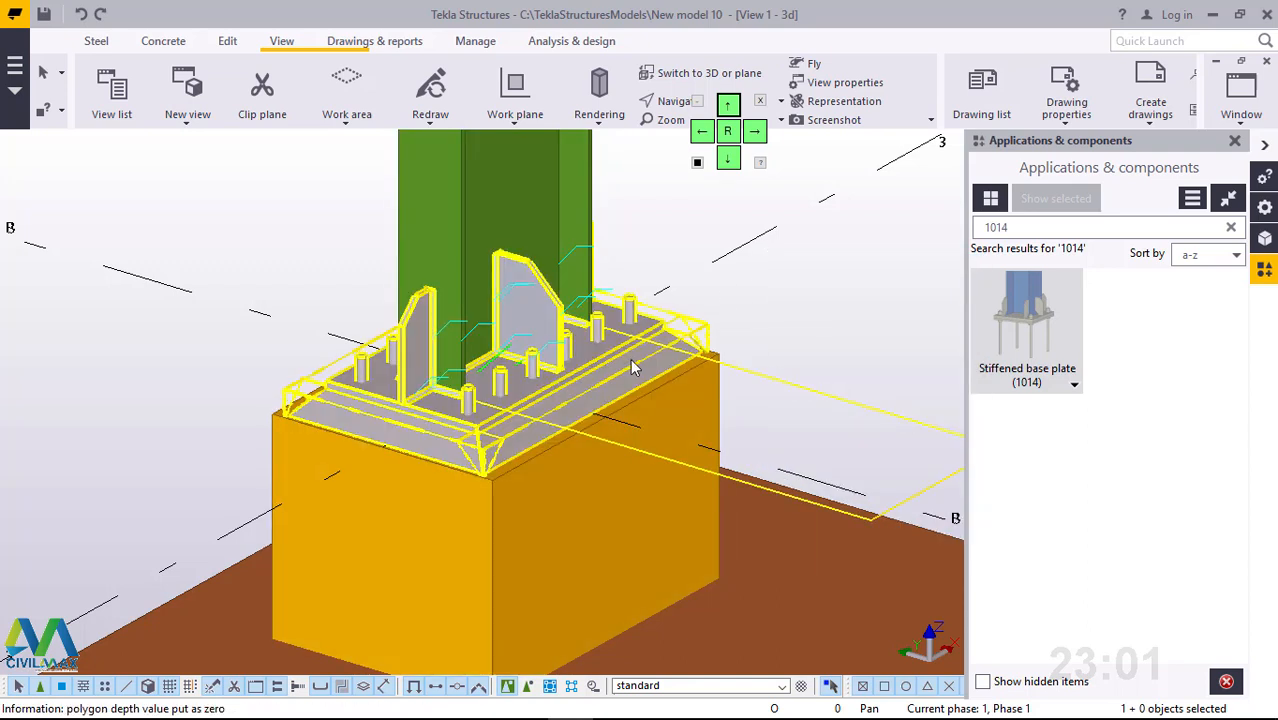
# - Close the floating direction toolbar and the component catalog, and redraw the 3D view
pyautogui.click(689, 200)
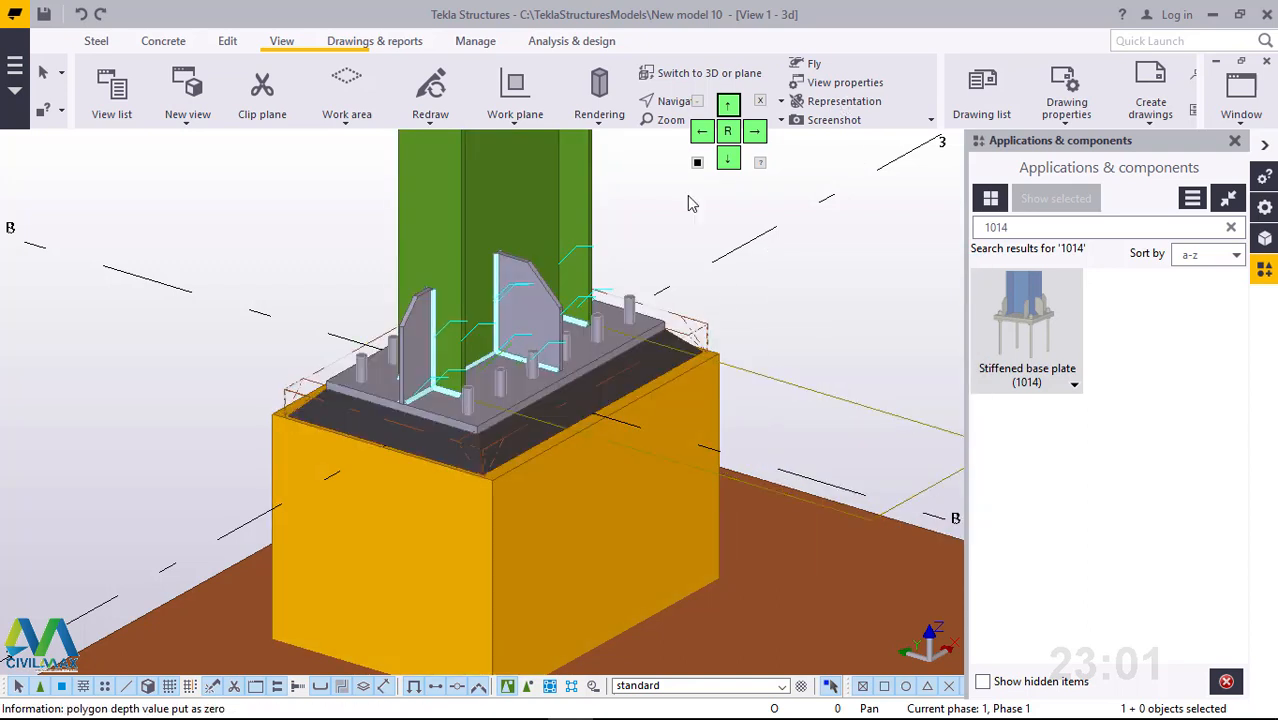
pyautogui.click(761, 102)
pyautogui.scroll(-5, 632, 272)
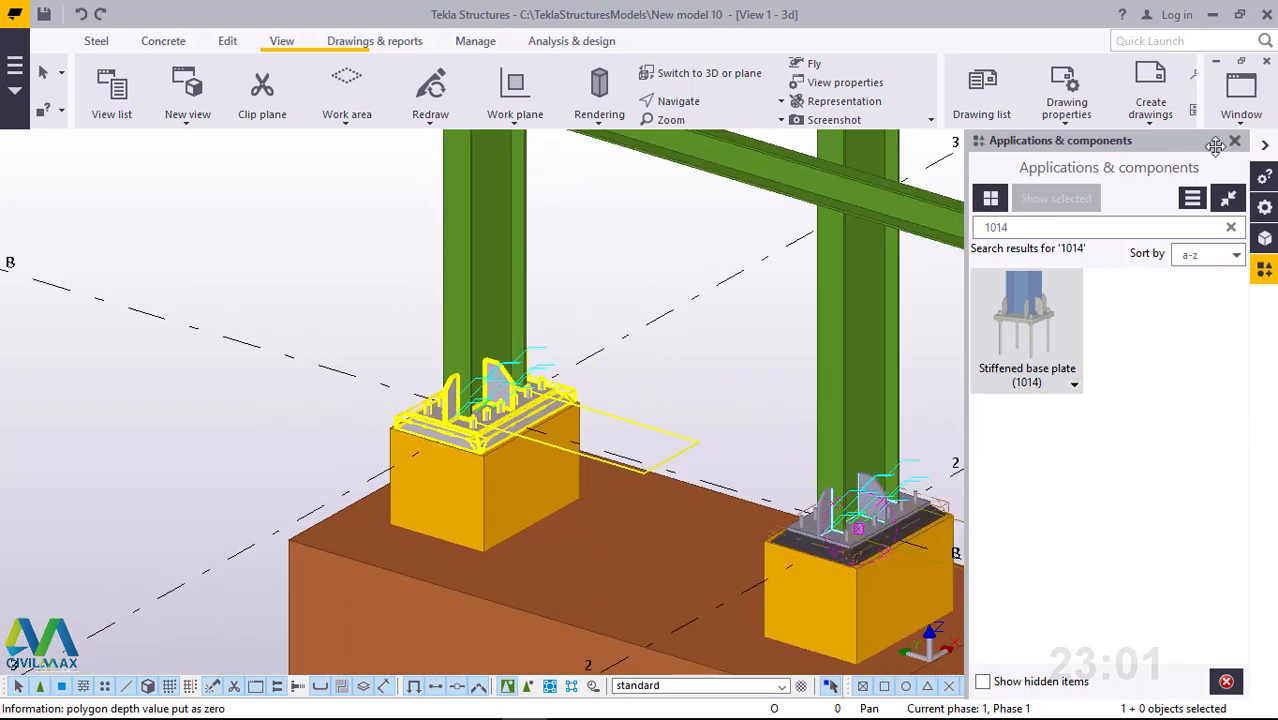
pyautogui.click(1236, 142)
pyautogui.scroll(-3, 299, 495)
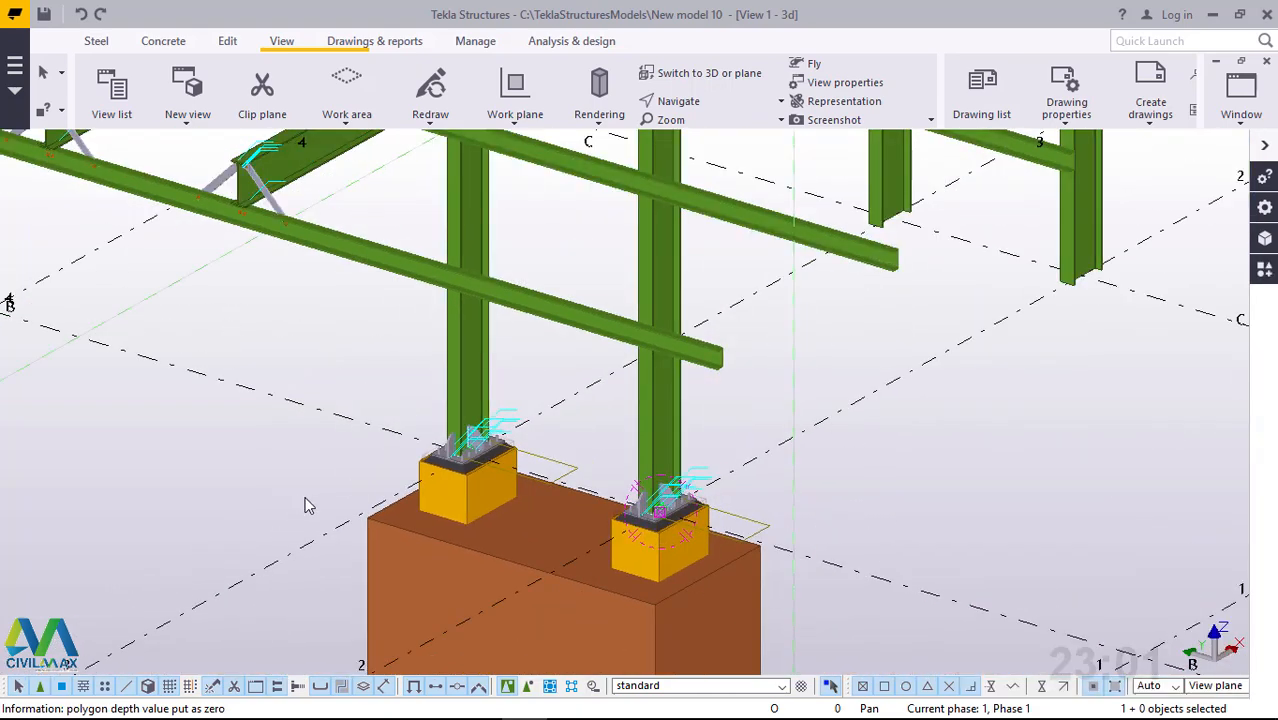
pyautogui.rightClick(757, 339)
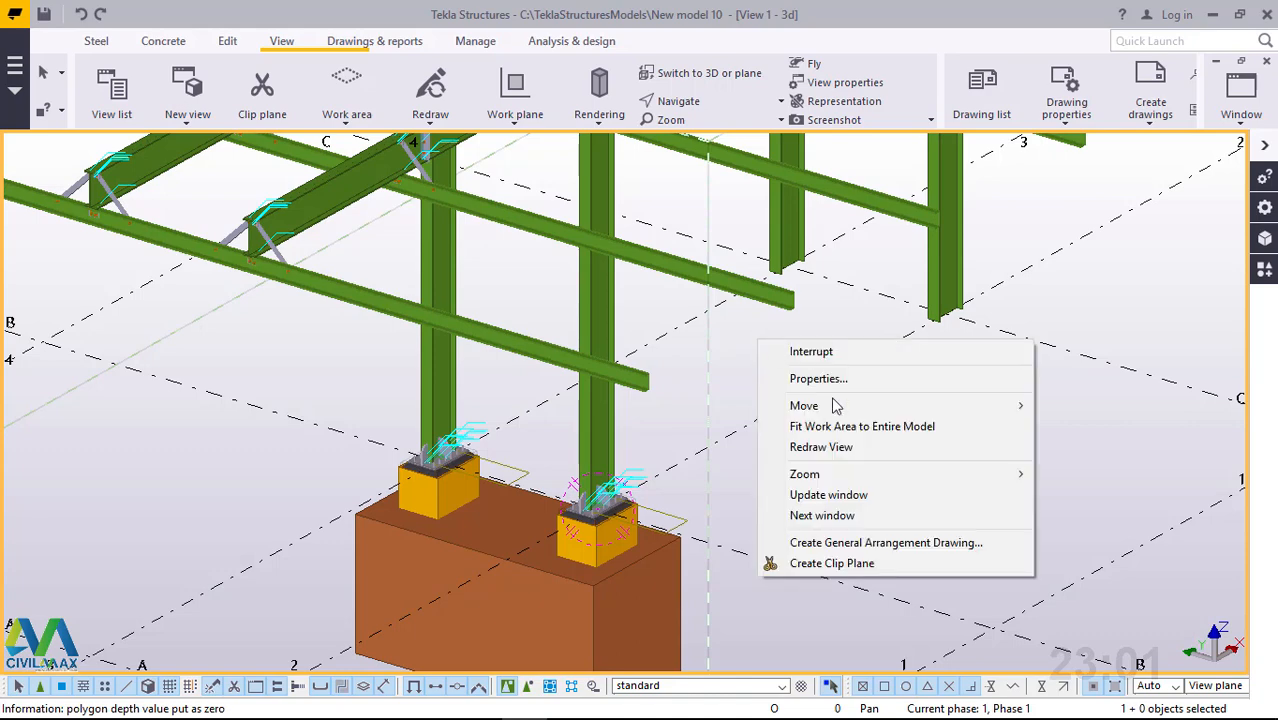
pyautogui.click(820, 448)
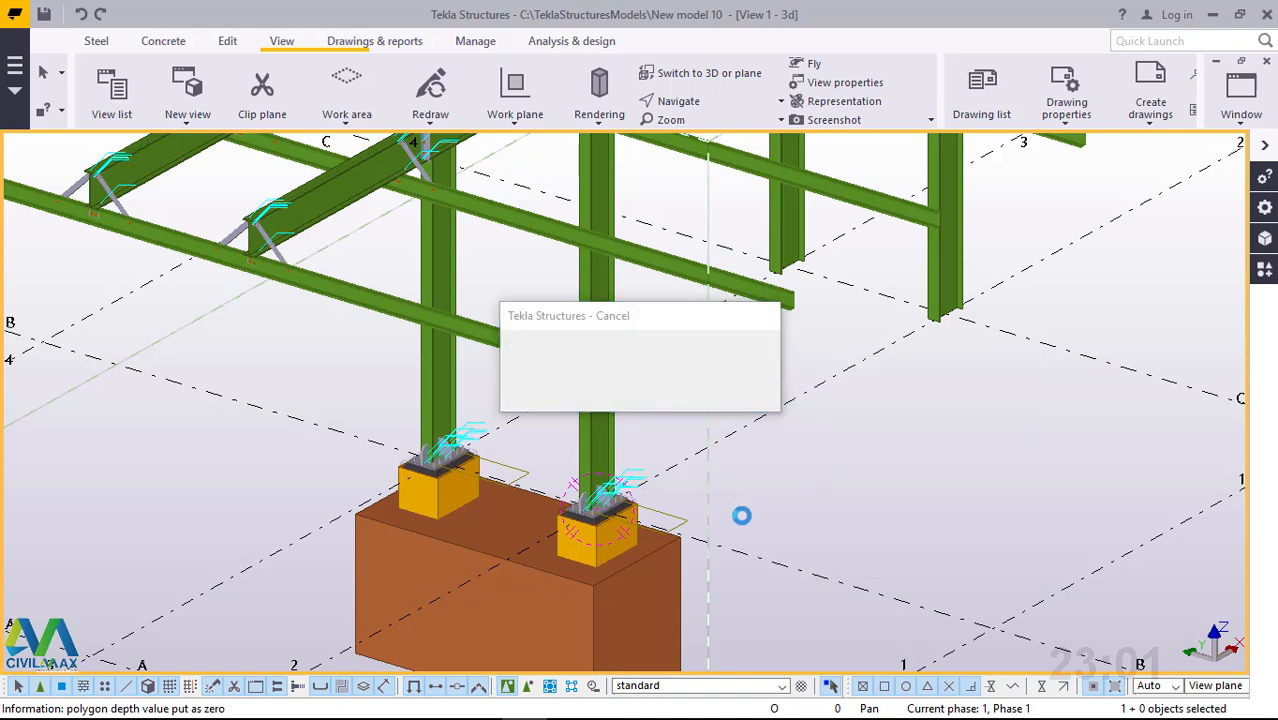
# - Rotate around the footing and examine the stiffeners, anchor rods and grout of the base plates on grids 2 and 3
pyautogui.scroll(3, 590, 515)
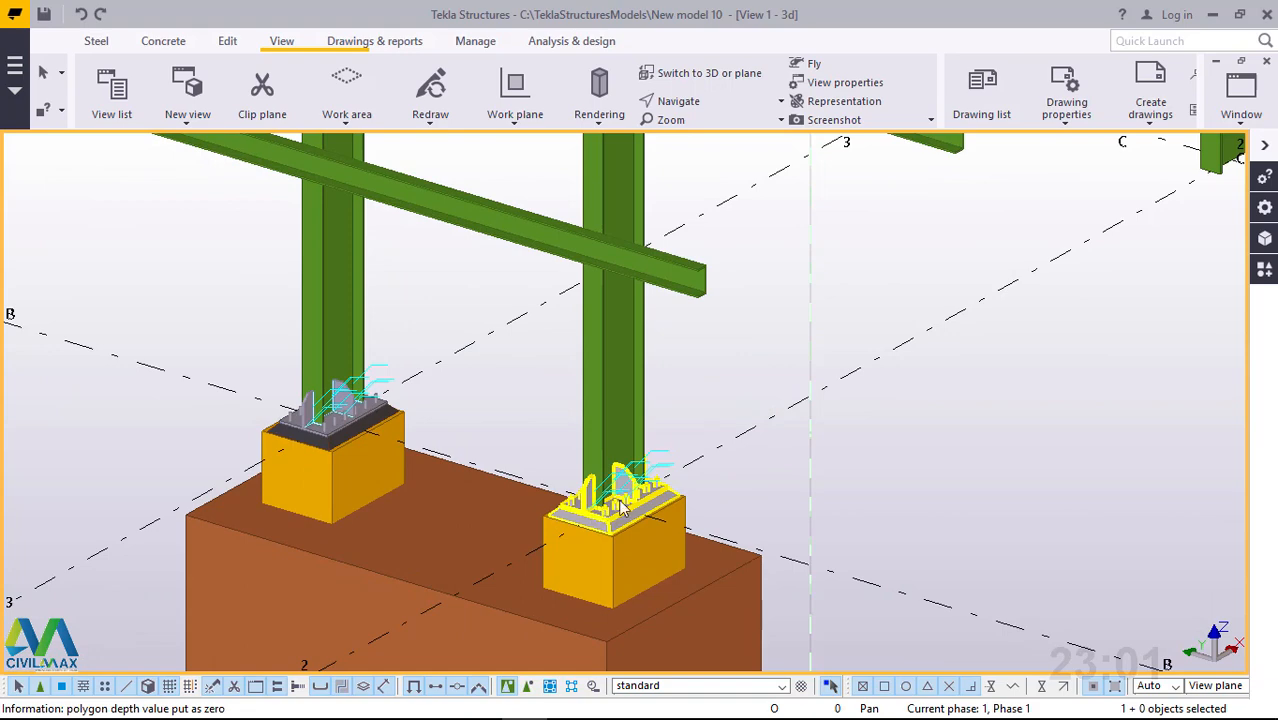
pyautogui.scroll(2, 622, 508)
pyautogui.scroll(-5, 752, 447)
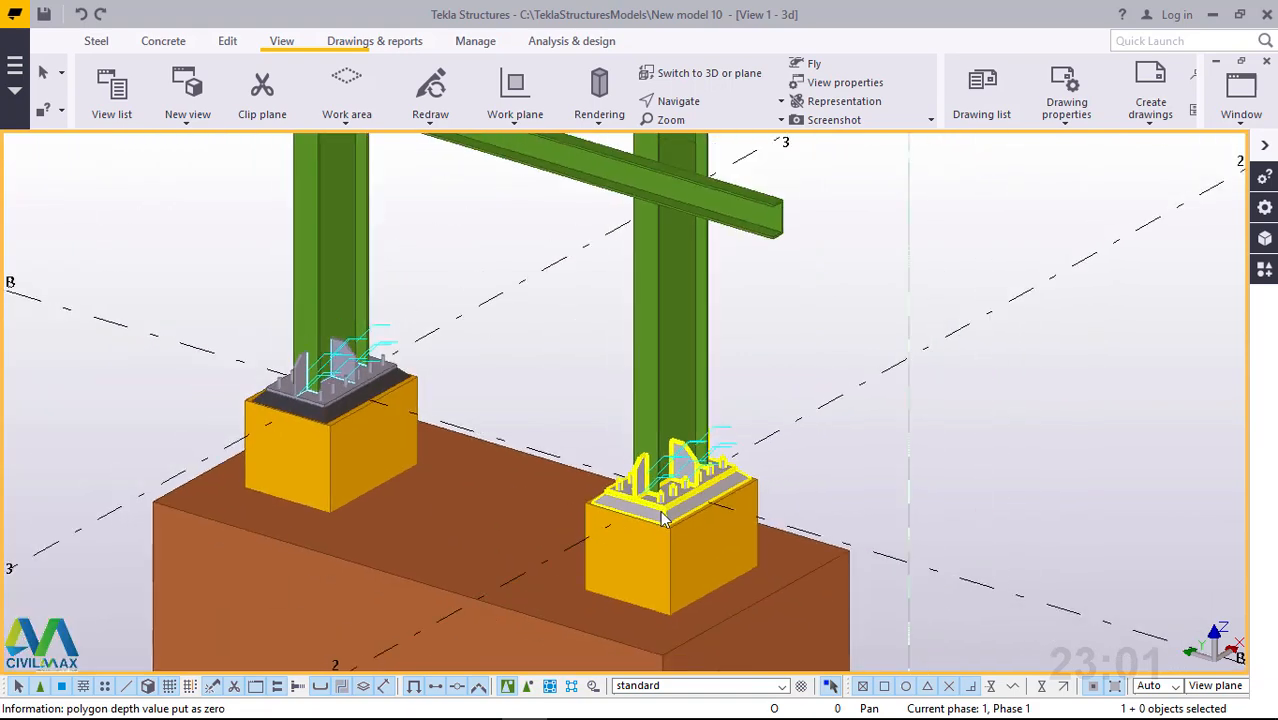
pyautogui.click(688, 106)
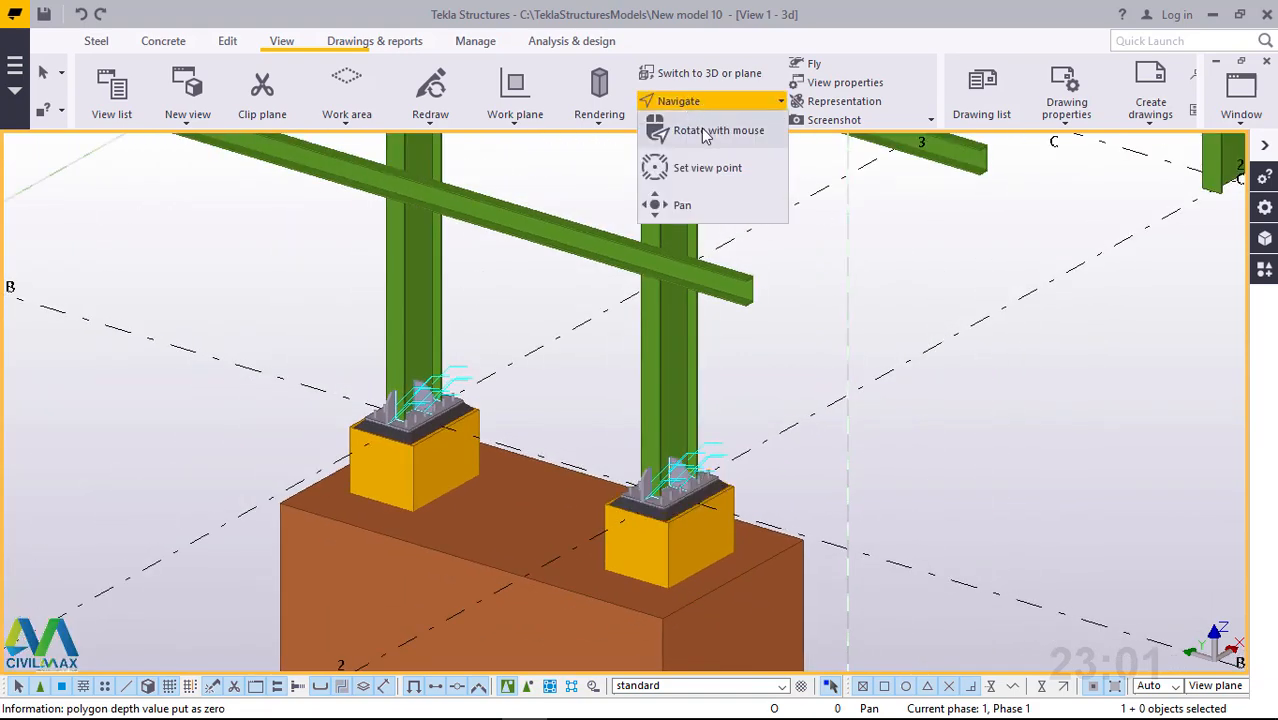
pyautogui.click(693, 127)
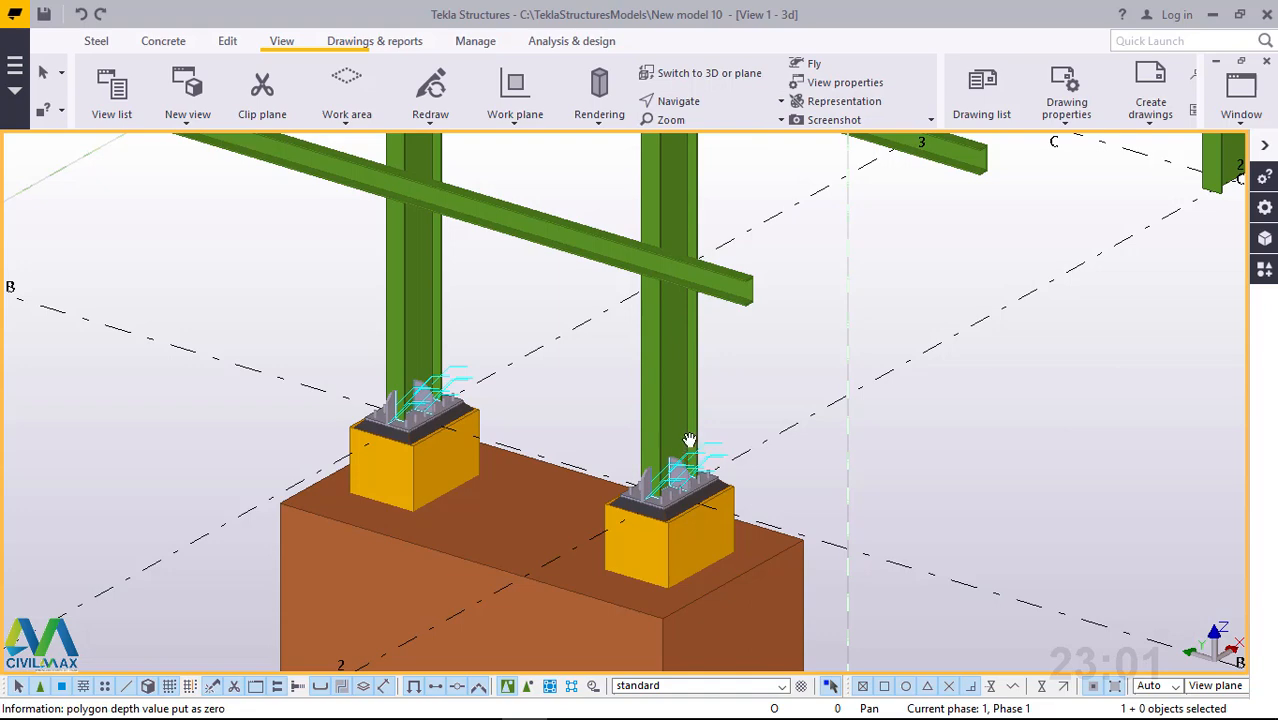
pyautogui.moveTo(690, 440); pyautogui.dragTo(686, 503)
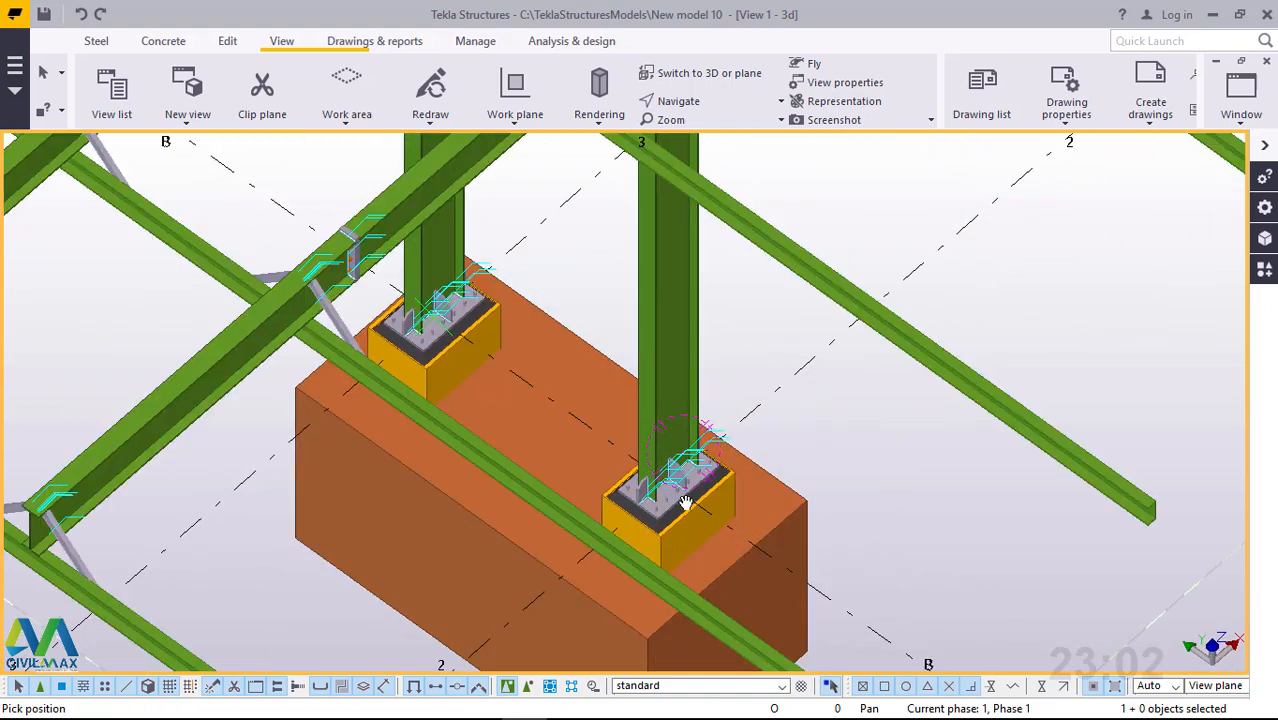
pyautogui.scroll(3, 686, 503)
pyautogui.scroll(3, 675, 488)
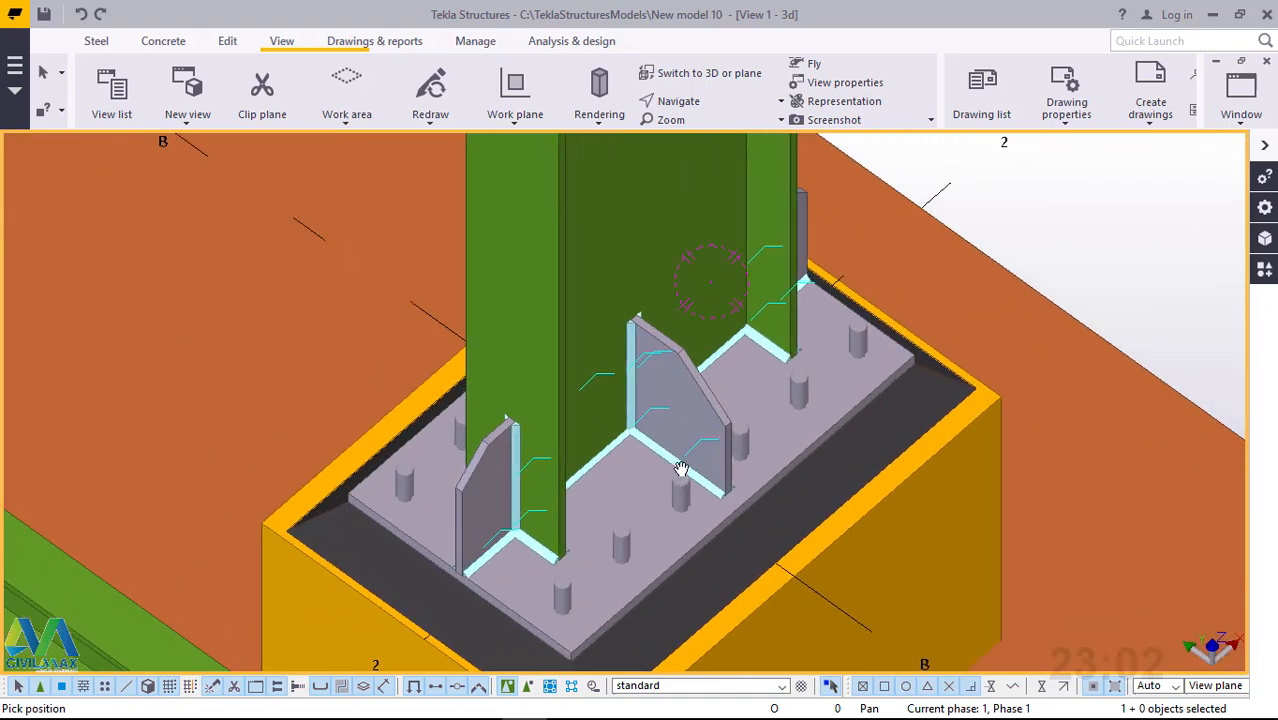
pyautogui.scroll(-2, 690, 462)
pyautogui.scroll(-2, 714, 450)
pyautogui.moveTo(710, 451); pyautogui.dragTo(494, 408)
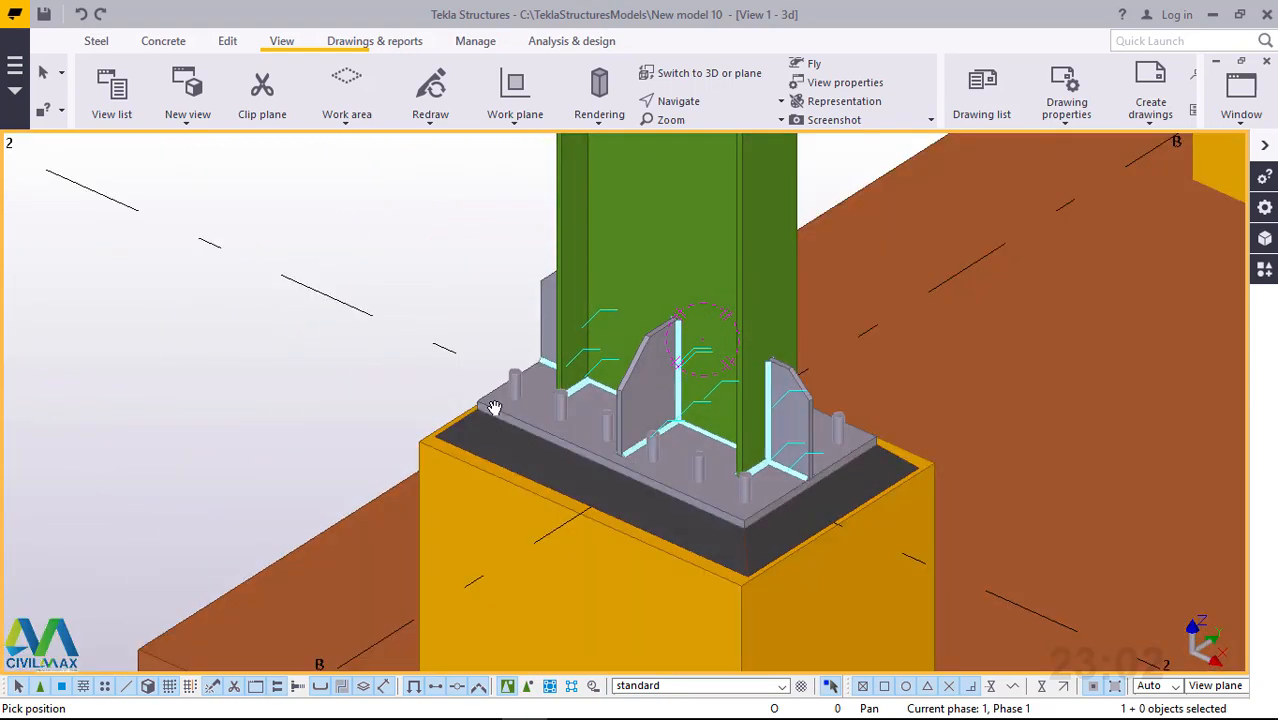
pyautogui.scroll(-4, 555, 441)
pyautogui.keyDown('ctrl'); pyautogui.moveTo(691, 414); pyautogui.dragTo(795, 402, button='middle'); pyautogui.keyUp('ctrl')
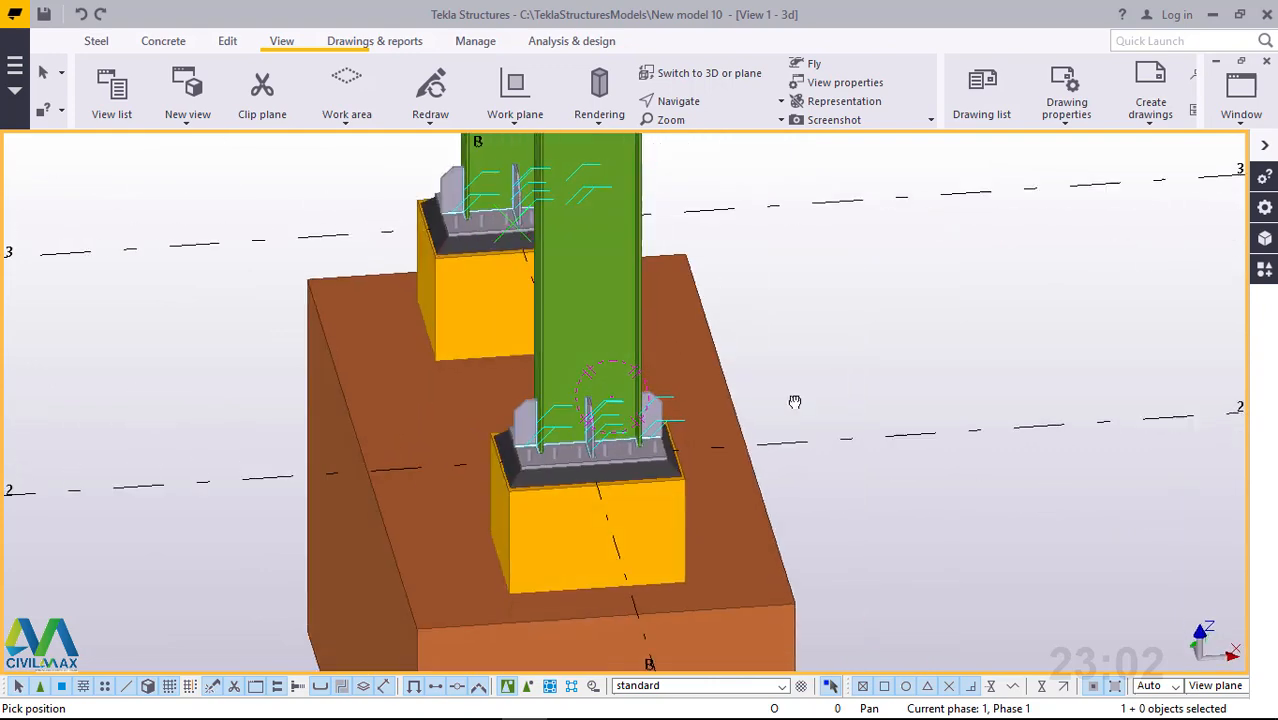
pyautogui.scroll(5, 505, 487)
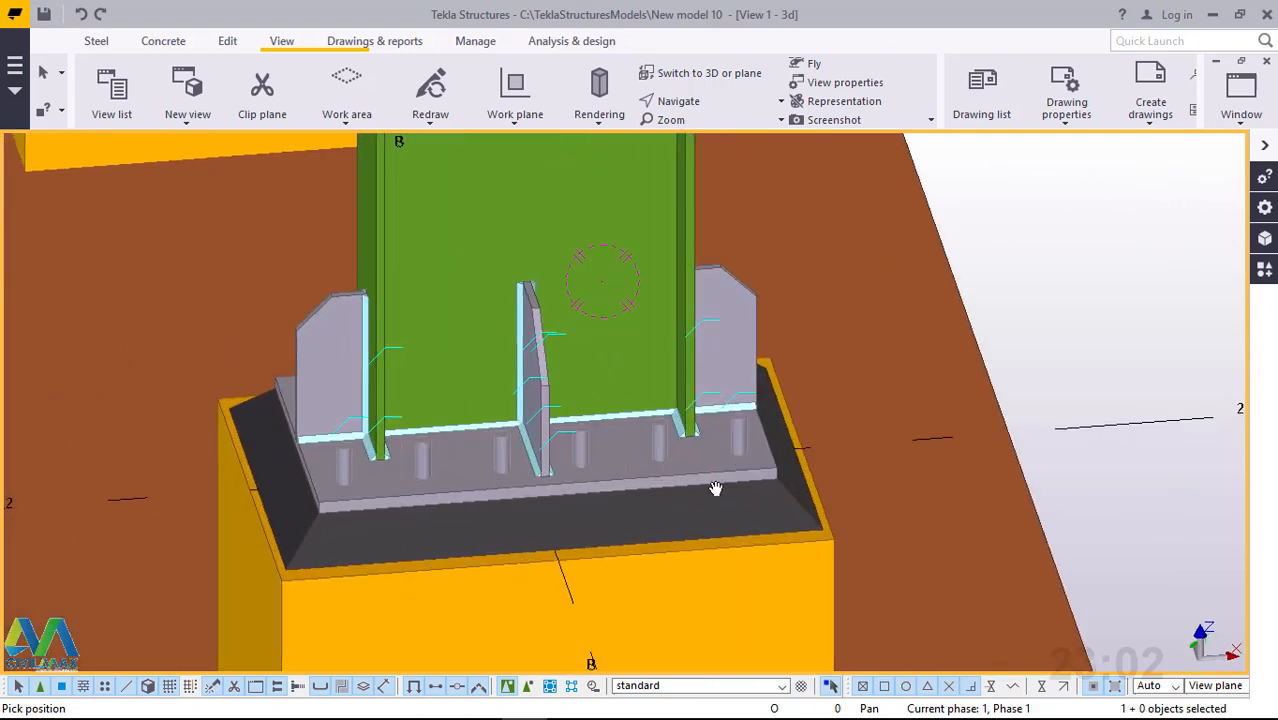
pyautogui.scroll(-5, 715, 488)
pyautogui.keyDown('ctrl'); pyautogui.moveTo(687, 478); pyautogui.dragTo(699, 496, button='middle'); pyautogui.keyUp('ctrl')
pyautogui.rightClick(796, 278)
pyautogui.click(834, 291)
pyautogui.scroll(-3, 725, 257)
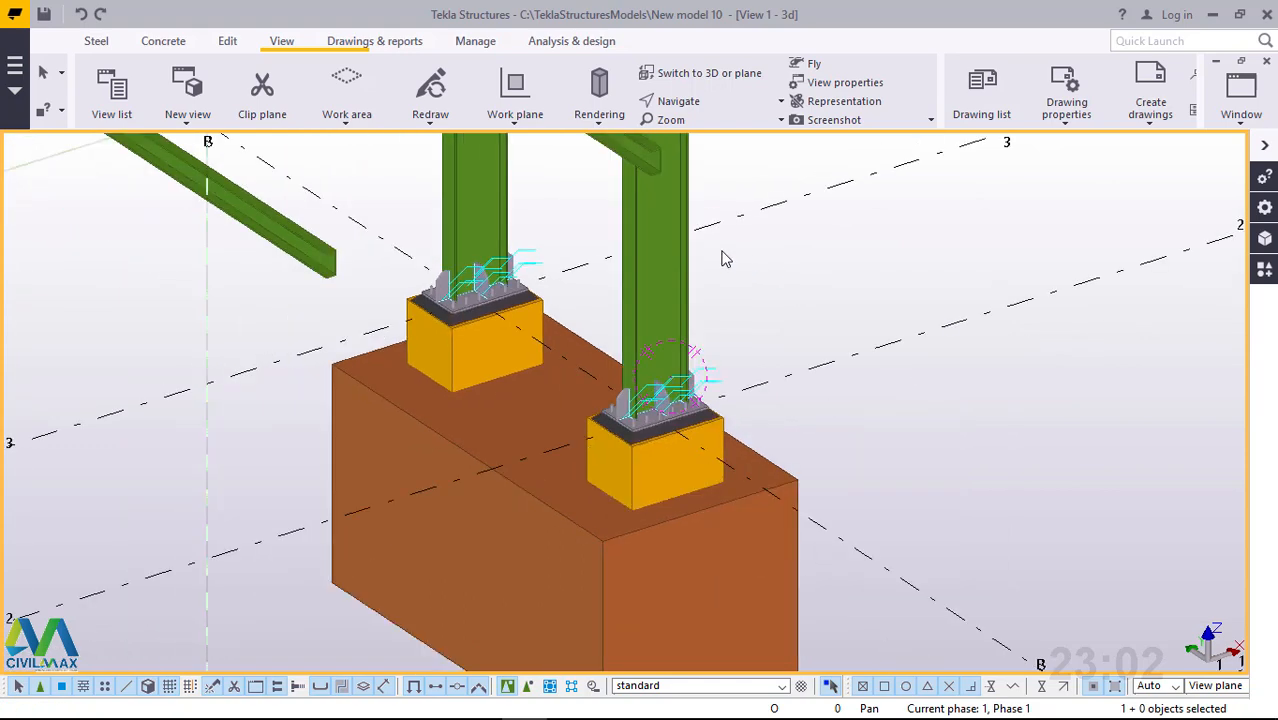
# - Copy the grid B footing with its two concrete columns and base plates to grids C and D, using the grid line midpoints between grids 1 and 2
pyautogui.scroll(4, 708, 451)
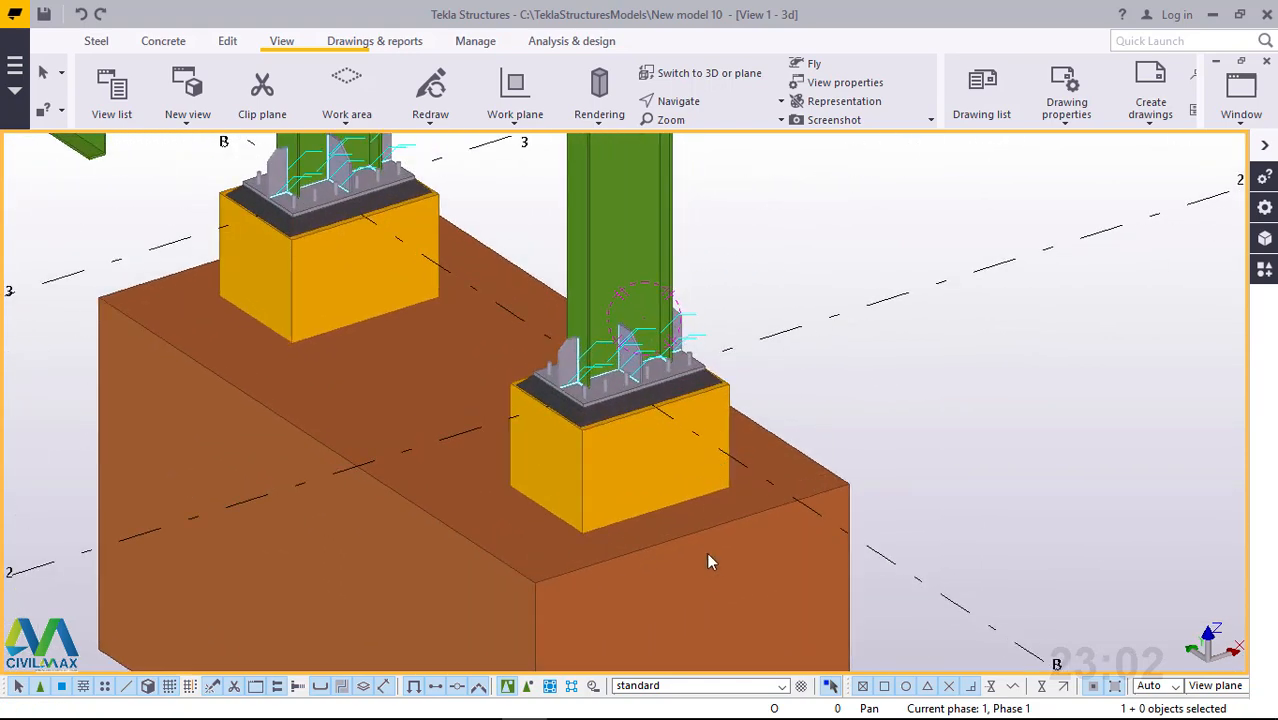
pyautogui.keyDown('ctrl'); pyautogui.click(627, 468); pyautogui.keyUp('ctrl')
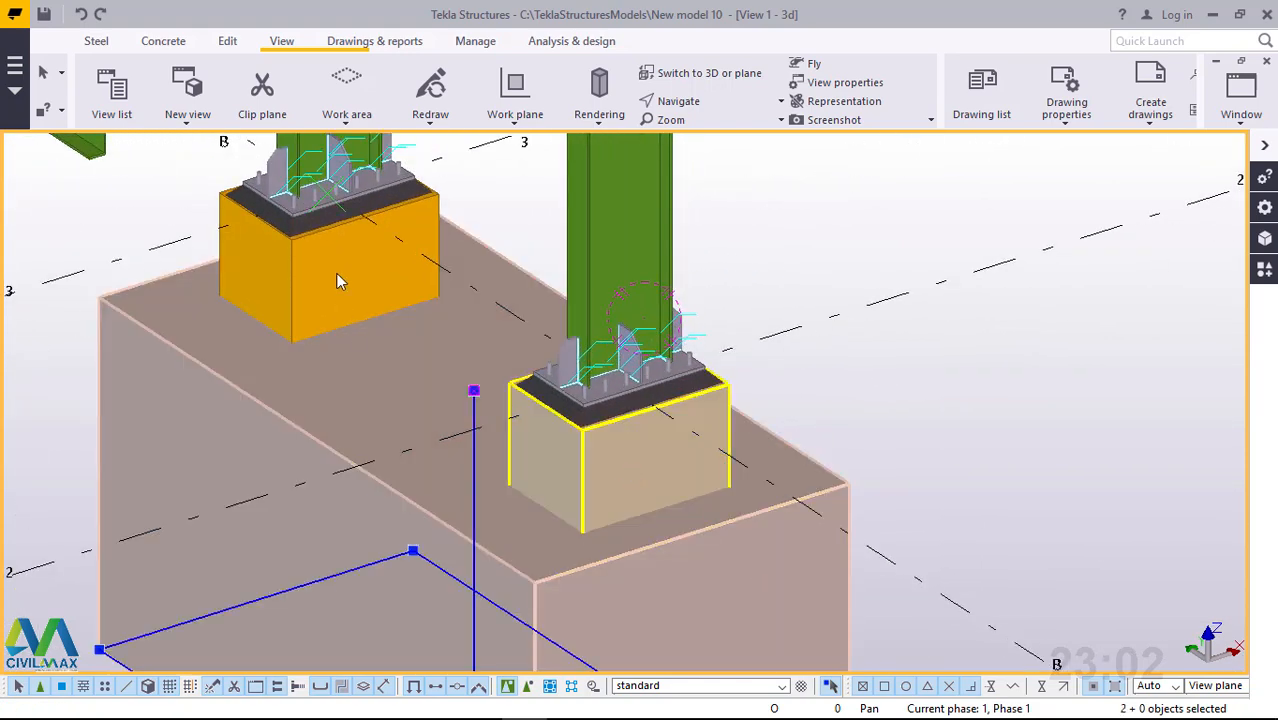
pyautogui.keyDown('ctrl'); pyautogui.click(338, 282); pyautogui.keyUp('ctrl')
pyautogui.keyDown('ctrl'); pyautogui.click(633, 360); pyautogui.keyUp('ctrl')
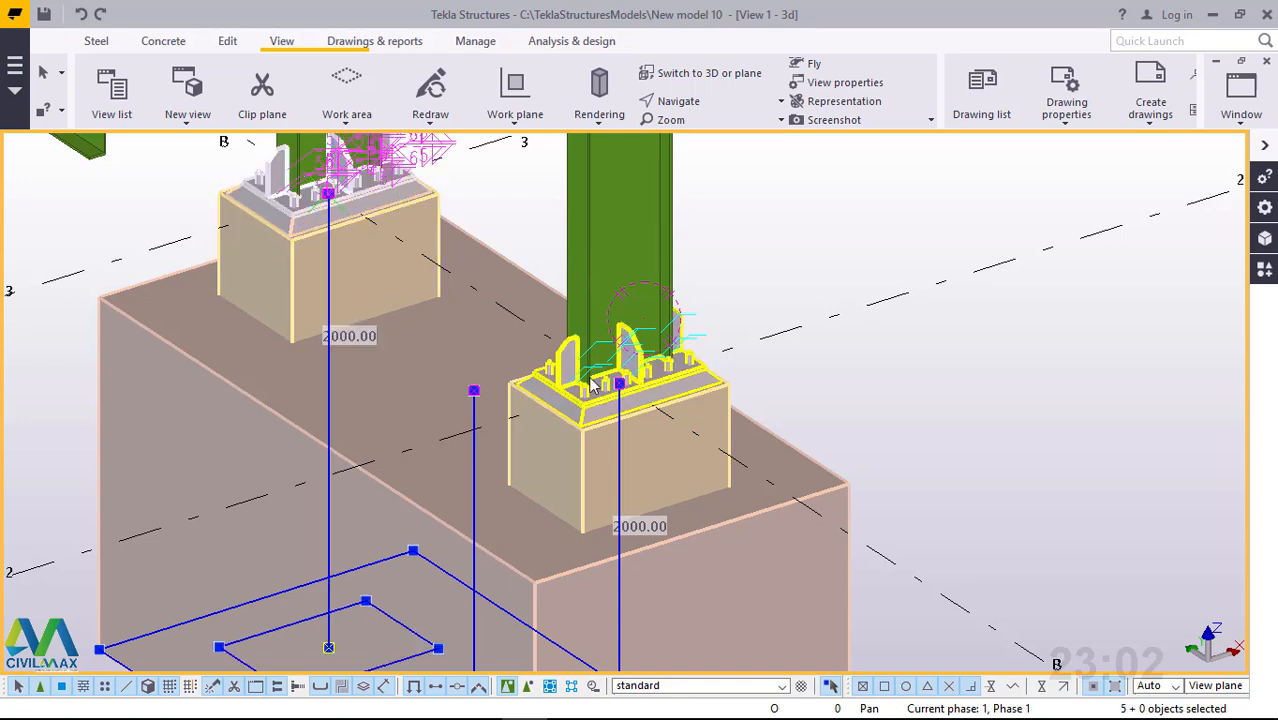
pyautogui.rightClick(786, 182)
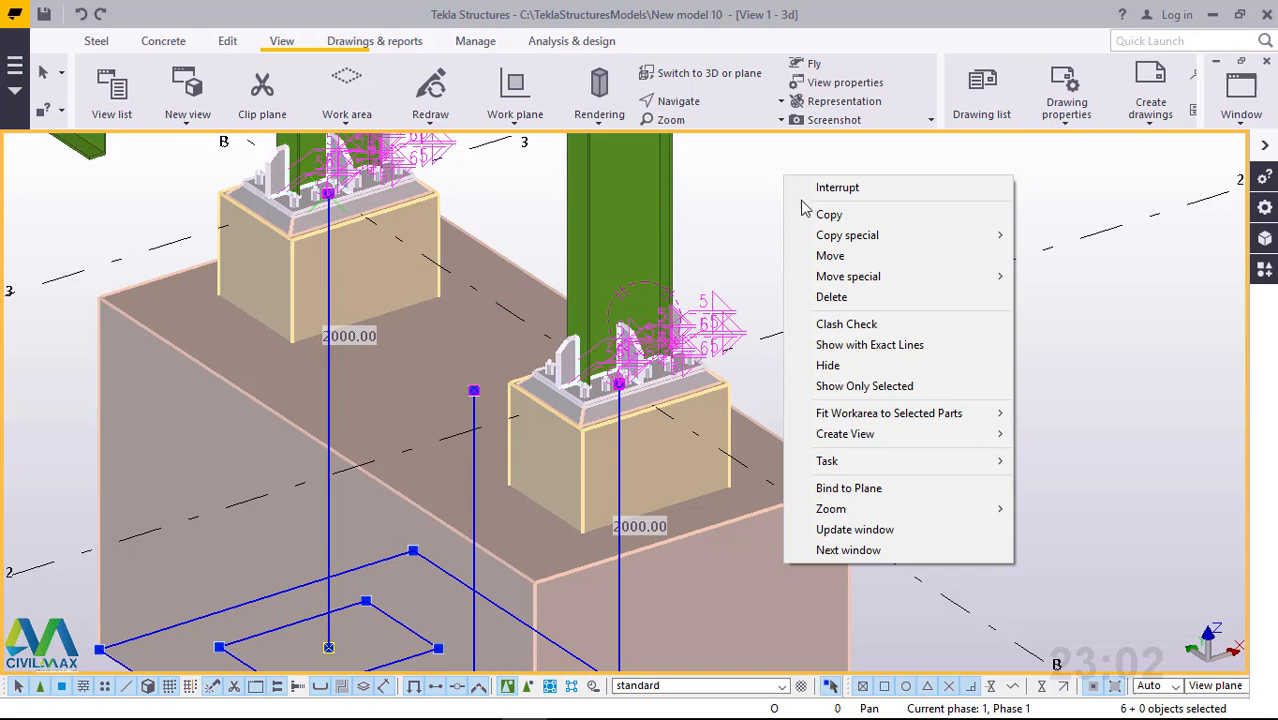
pyautogui.click(810, 218)
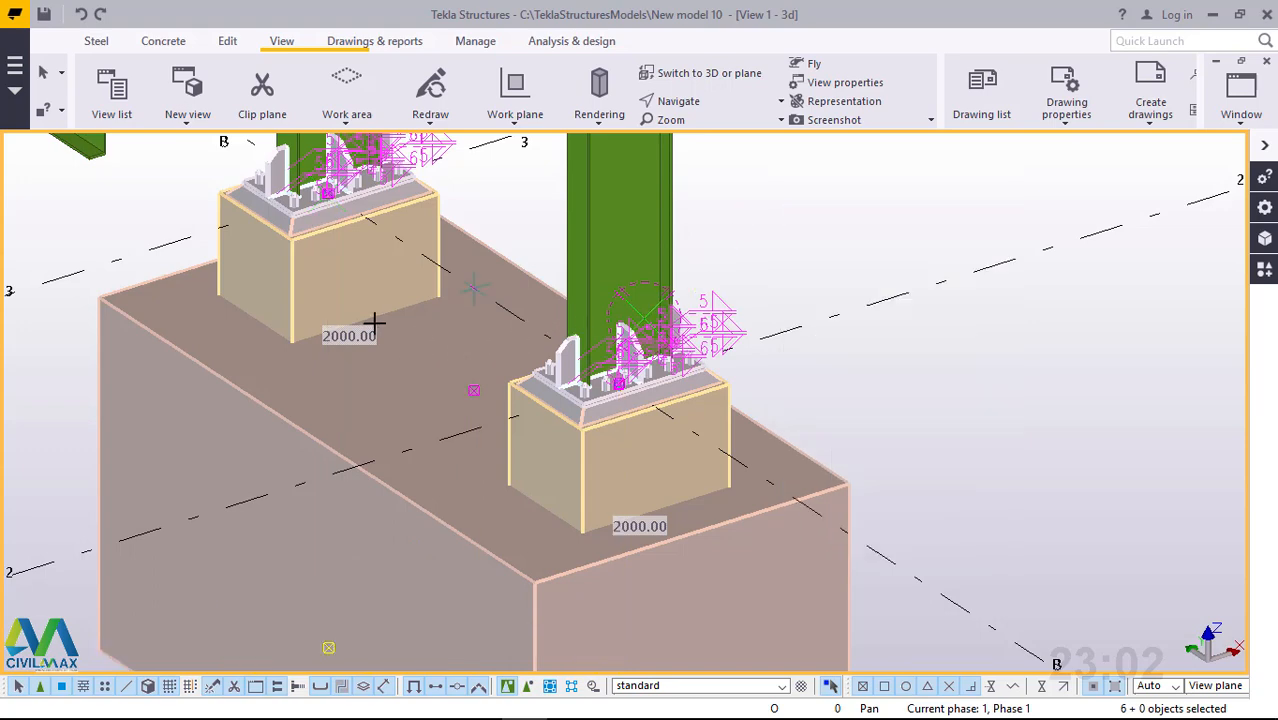
pyautogui.scroll(-2, 371, 322)
pyautogui.scroll(-3, 342, 337)
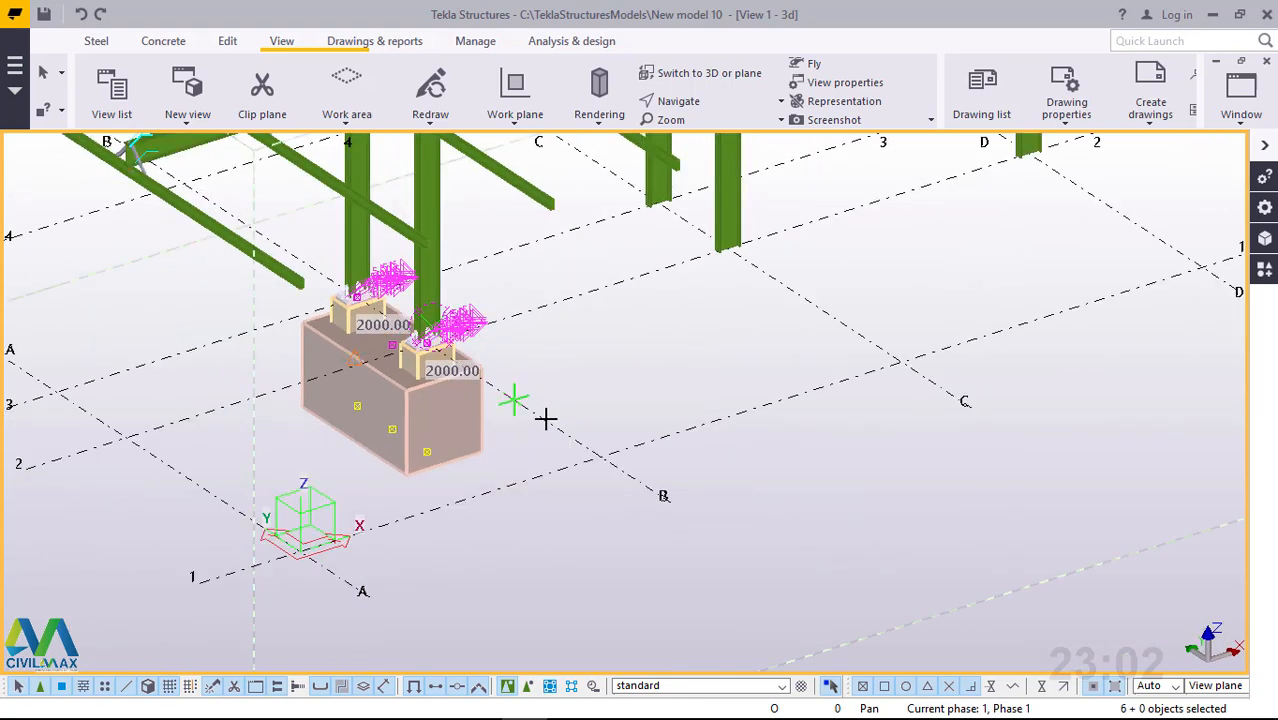
pyautogui.click(516, 402)
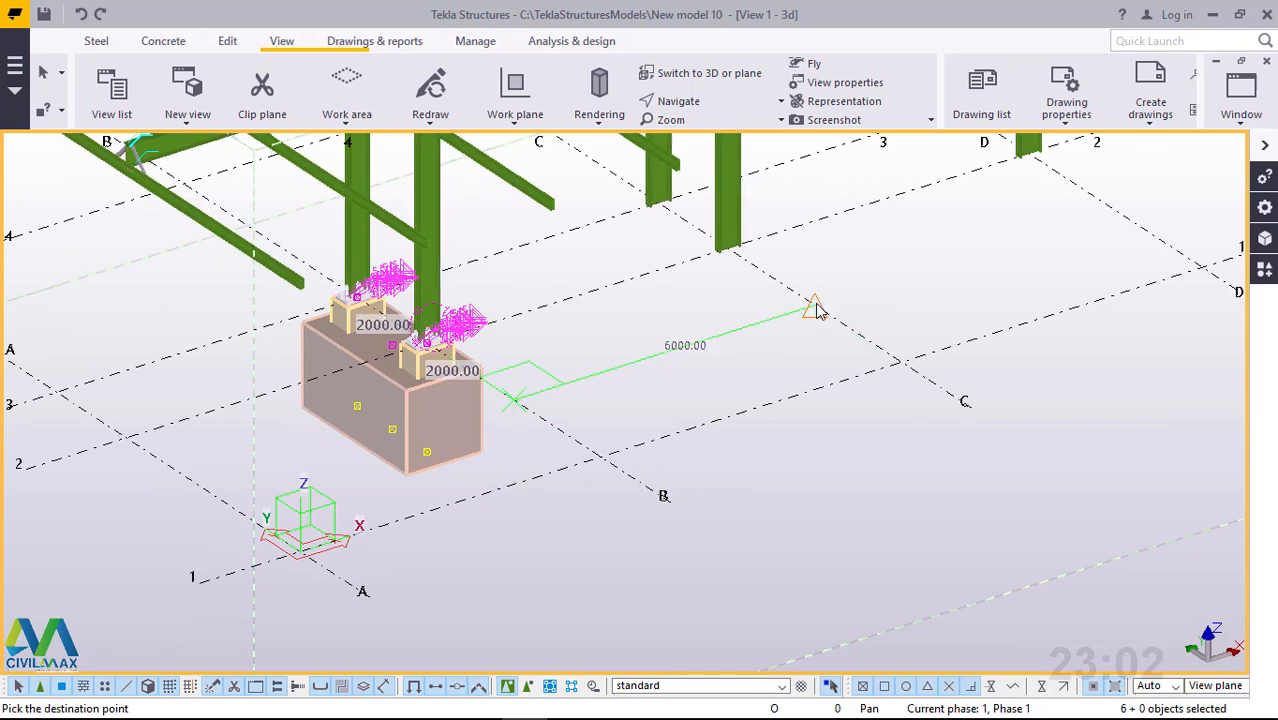
pyautogui.click(815, 309)
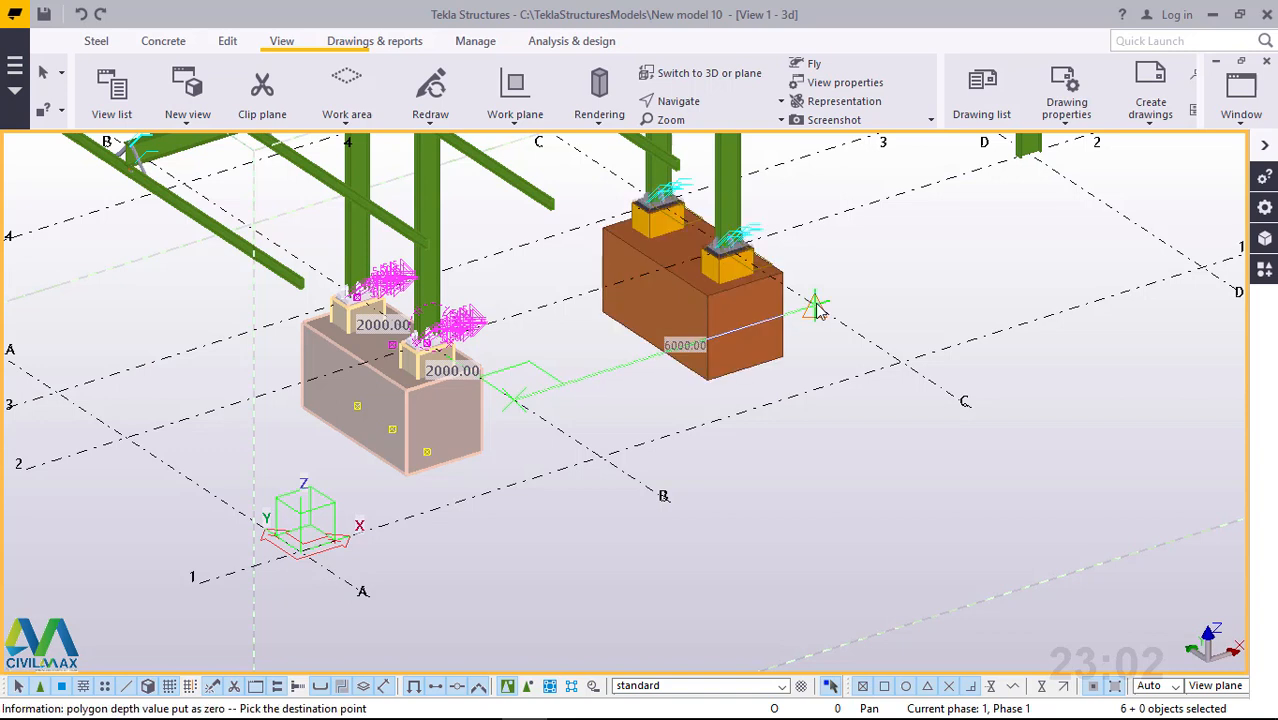
pyautogui.click(1118, 218)
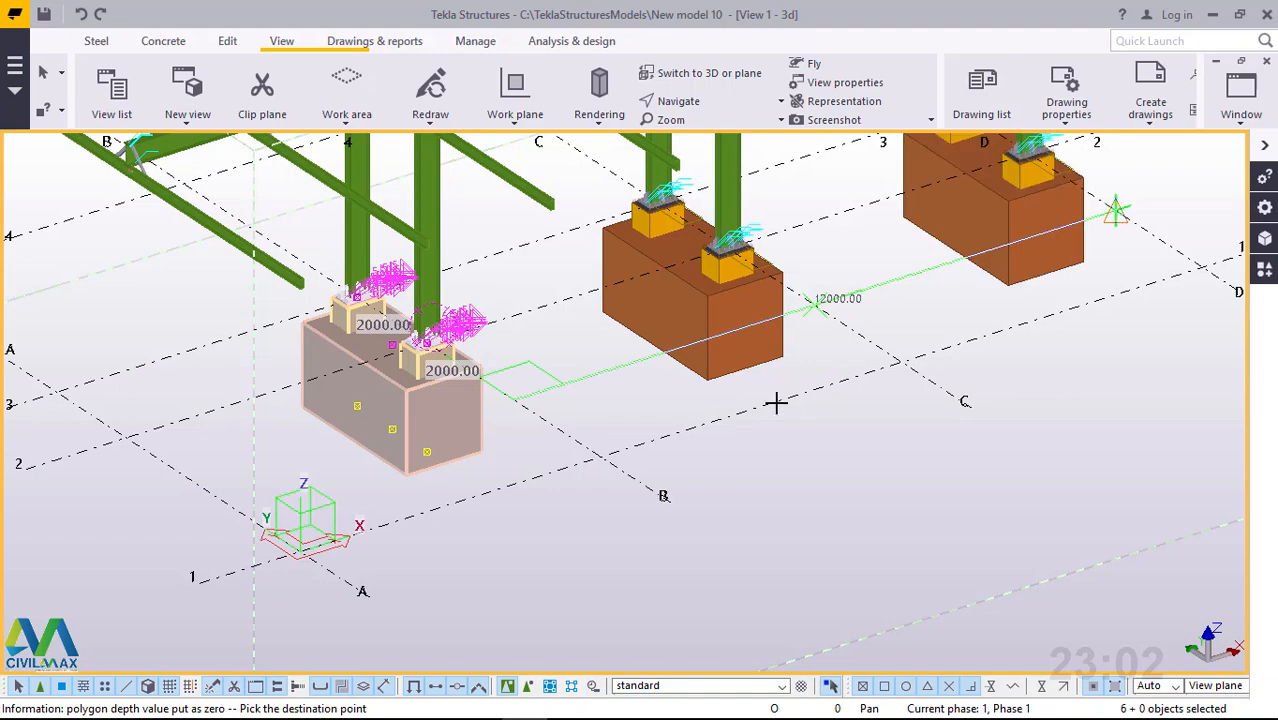
# - Place another copy of the foundation assembly on grid E, end the copy command and redraw the view
pyautogui.scroll(-4, 448, 522)
pyautogui.scroll(-2, 448, 522)
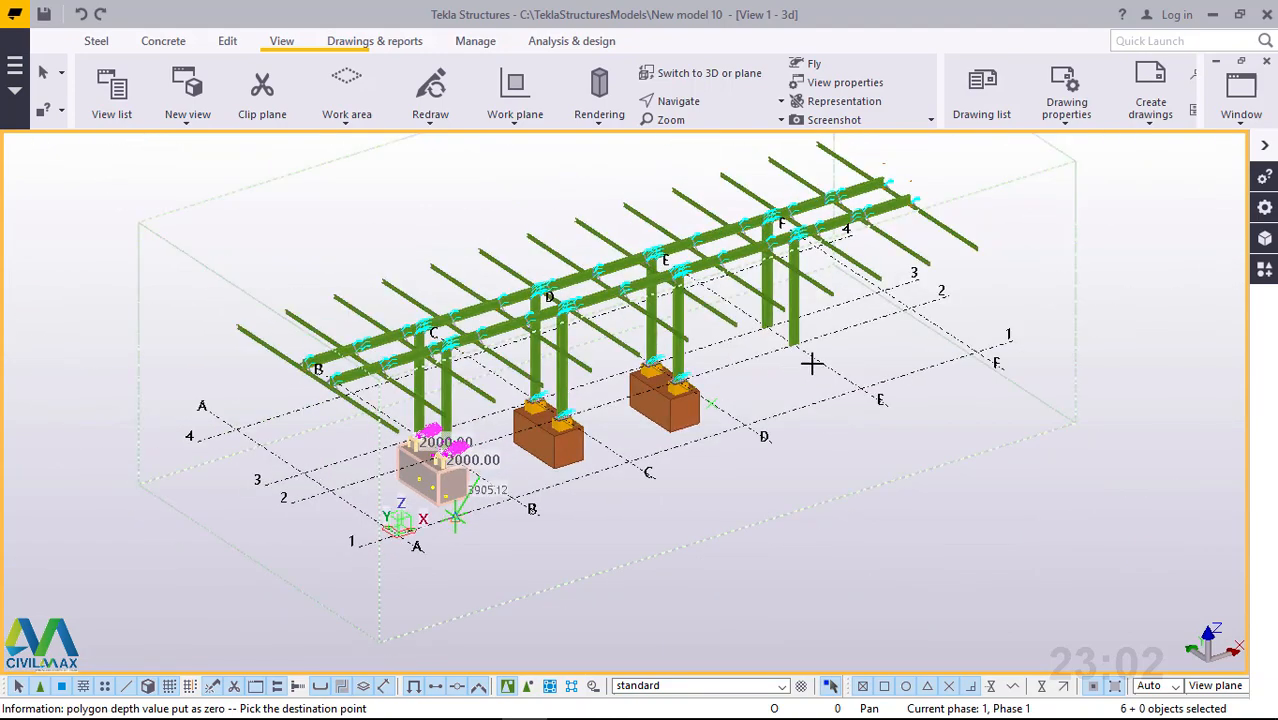
pyautogui.scroll(5, 824, 370)
pyautogui.scroll(2, 866, 358)
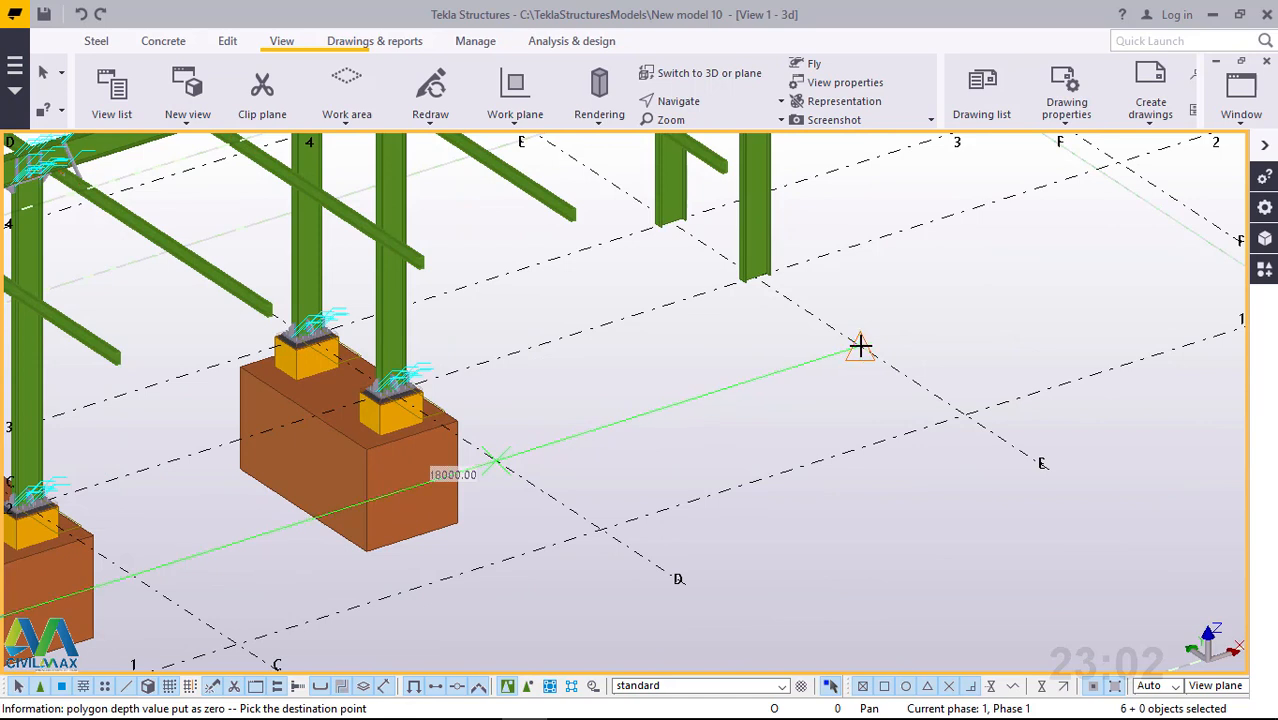
pyautogui.click(860, 346)
pyautogui.rightClick(897, 247)
pyautogui.click(941, 257)
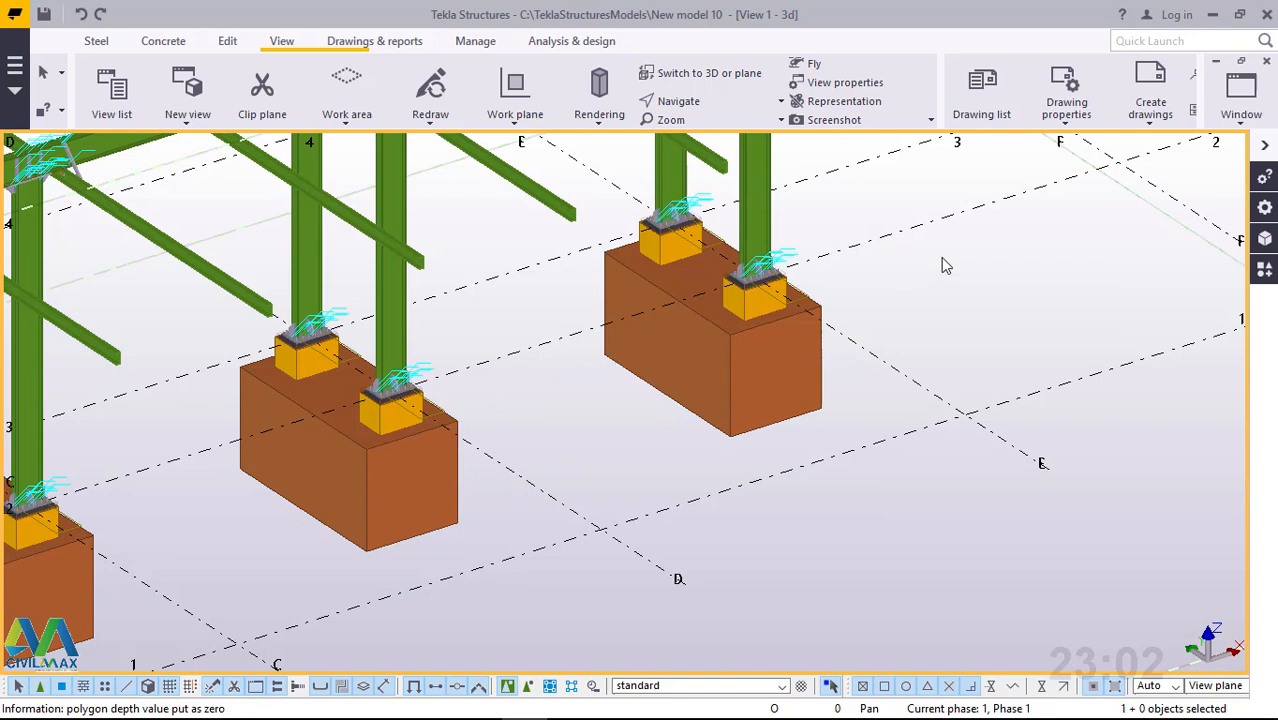
pyautogui.rightClick(941, 257)
pyautogui.click(1018, 366)
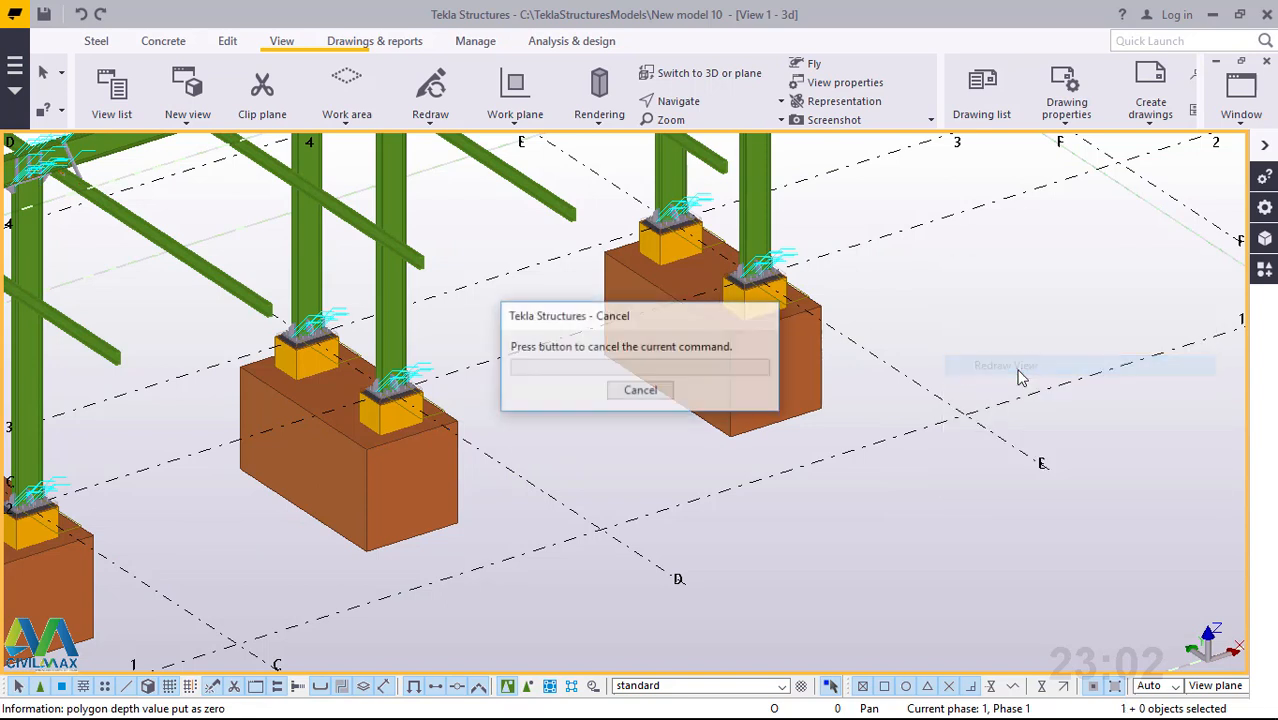
# - Rotate around the foundation on grid E and examine its concrete columns and stiffened base plates
pyautogui.click(783, 272)
pyautogui.scroll(6, 783, 272)
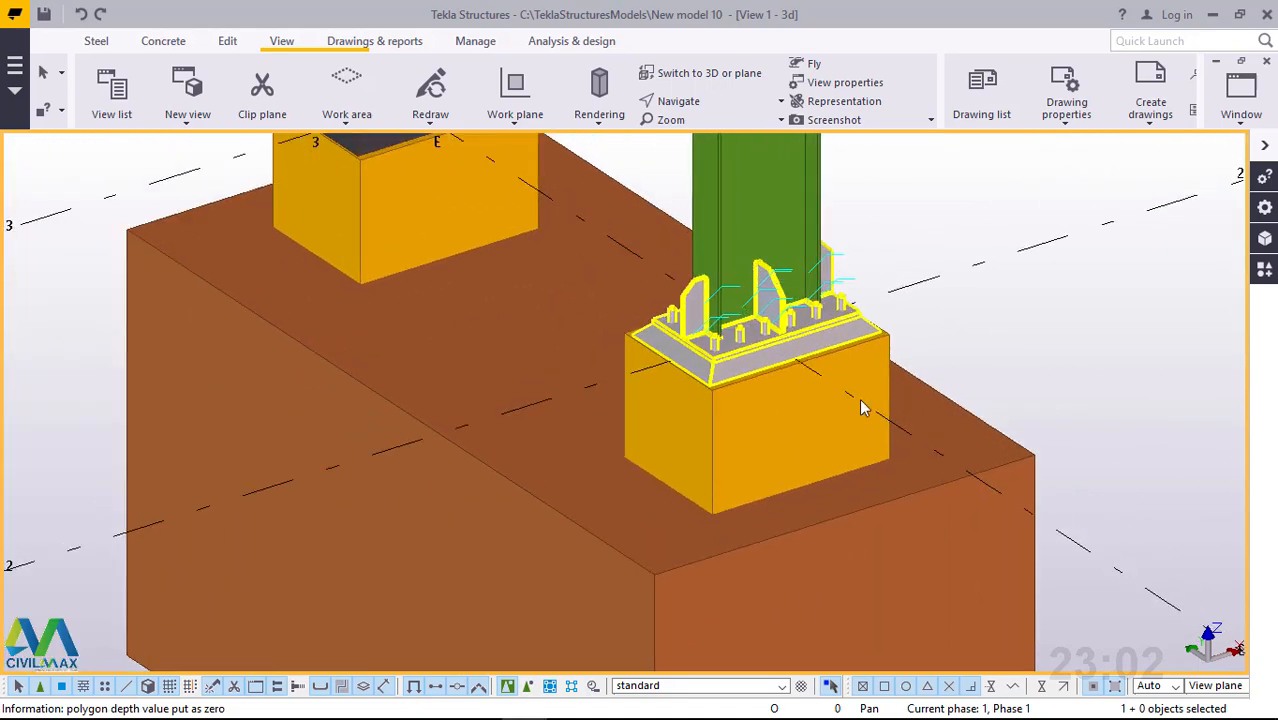
pyautogui.click(697, 104)
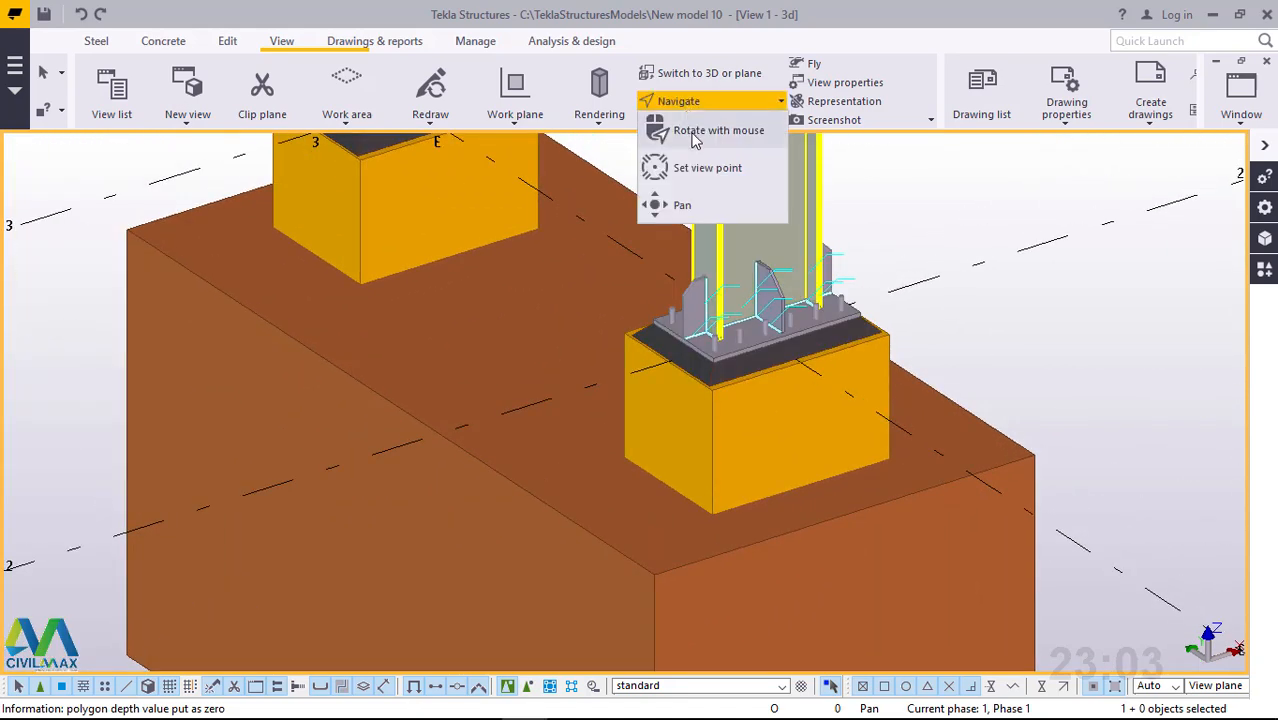
pyautogui.click(696, 136)
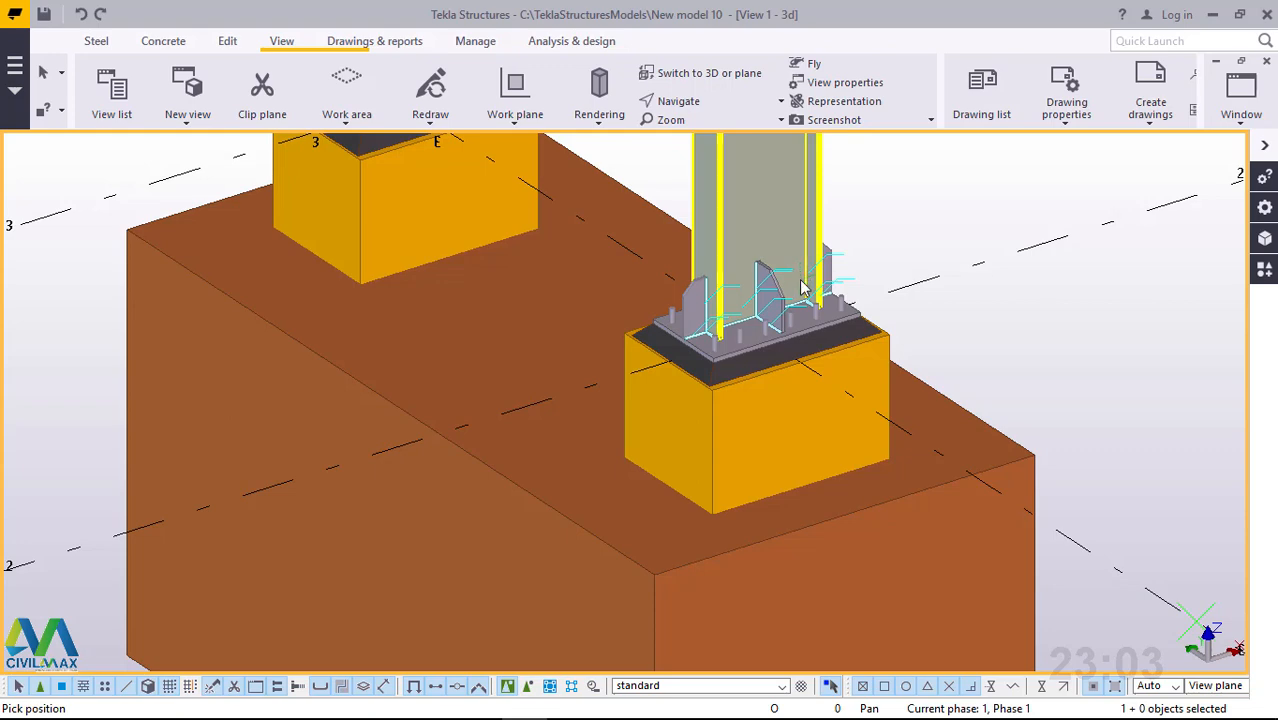
pyautogui.moveTo(800, 287); pyautogui.dragTo(527, 313)
pyautogui.scroll(-3, 568, 450)
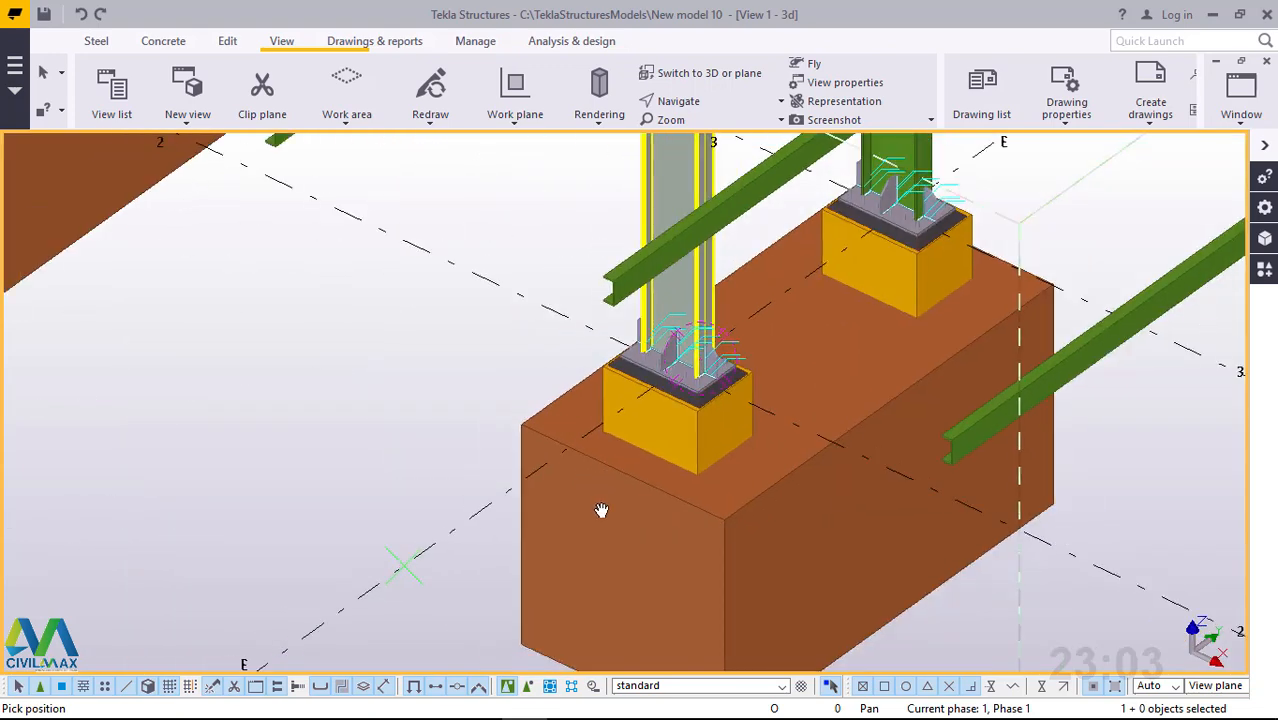
pyautogui.scroll(-6, 638, 494)
pyautogui.moveTo(770, 348); pyautogui.dragTo(686, 382)
# - Examine the main beams, purlins, steel columns and the row of copied foundations from several directions
pyautogui.scroll(10, 687, 383)
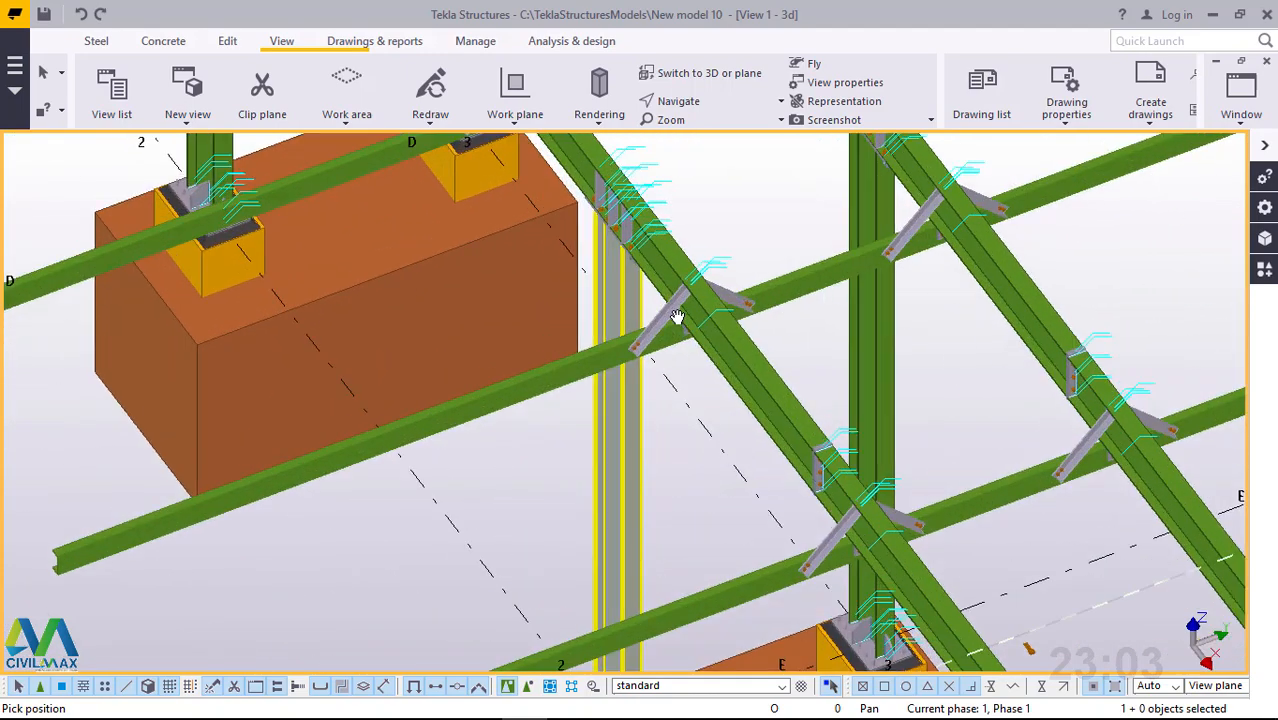
pyautogui.keyDown('ctrl'); pyautogui.moveTo(745, 315); pyautogui.dragTo(592, 453, button='middle'); pyautogui.keyUp('ctrl')
pyautogui.scroll(-4, 592, 453)
pyautogui.keyDown('ctrl'); pyautogui.moveTo(662, 399); pyautogui.dragTo(592, 456, button='middle'); pyautogui.keyUp('ctrl')
pyautogui.scroll(-3, 592, 456)
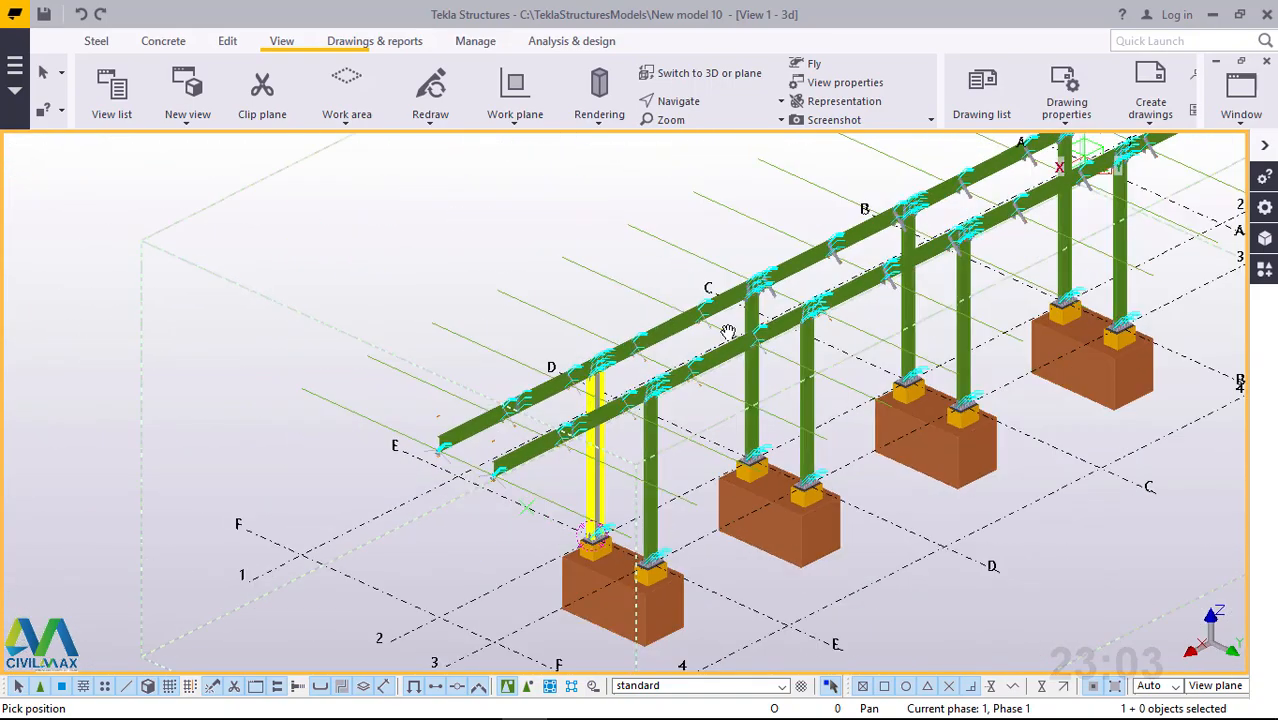
pyautogui.keyDown('ctrl'); pyautogui.moveTo(736, 358); pyautogui.dragTo(737, 360, button='middle'); pyautogui.keyUp('ctrl')
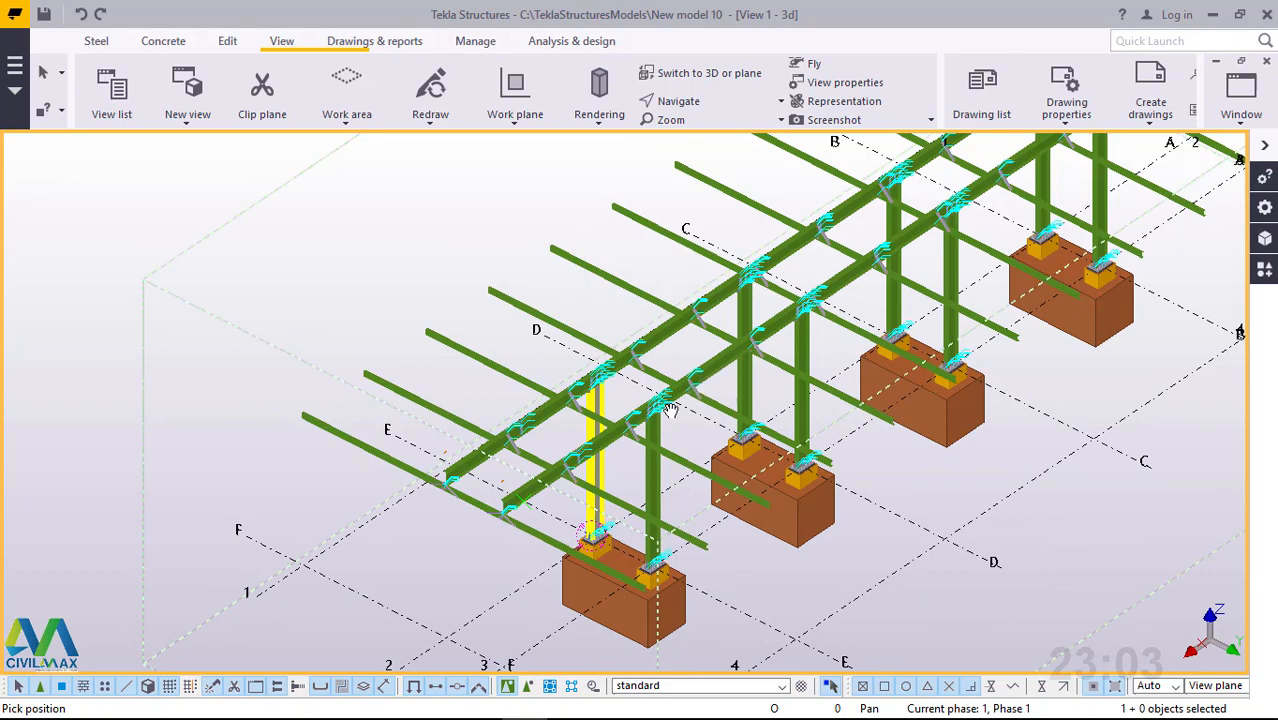
pyautogui.scroll(-5, 698, 376)
pyautogui.scroll(6, 880, 256)
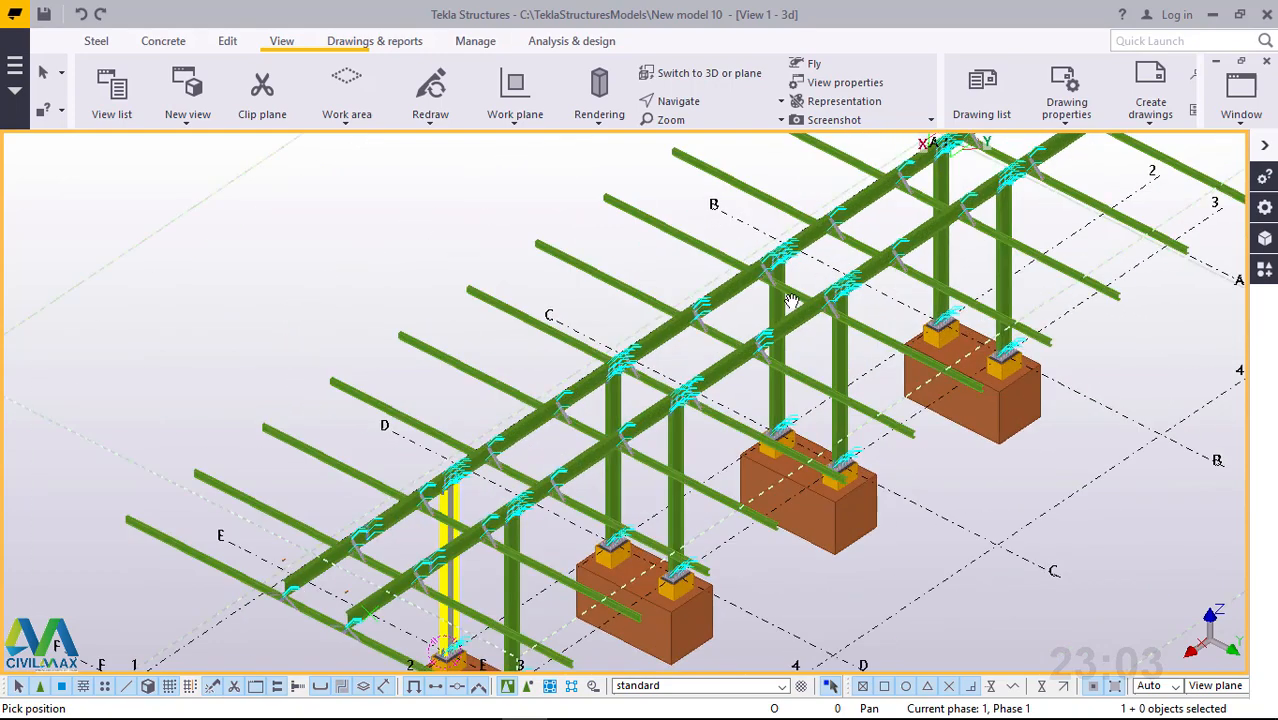
pyautogui.scroll(5, 790, 300)
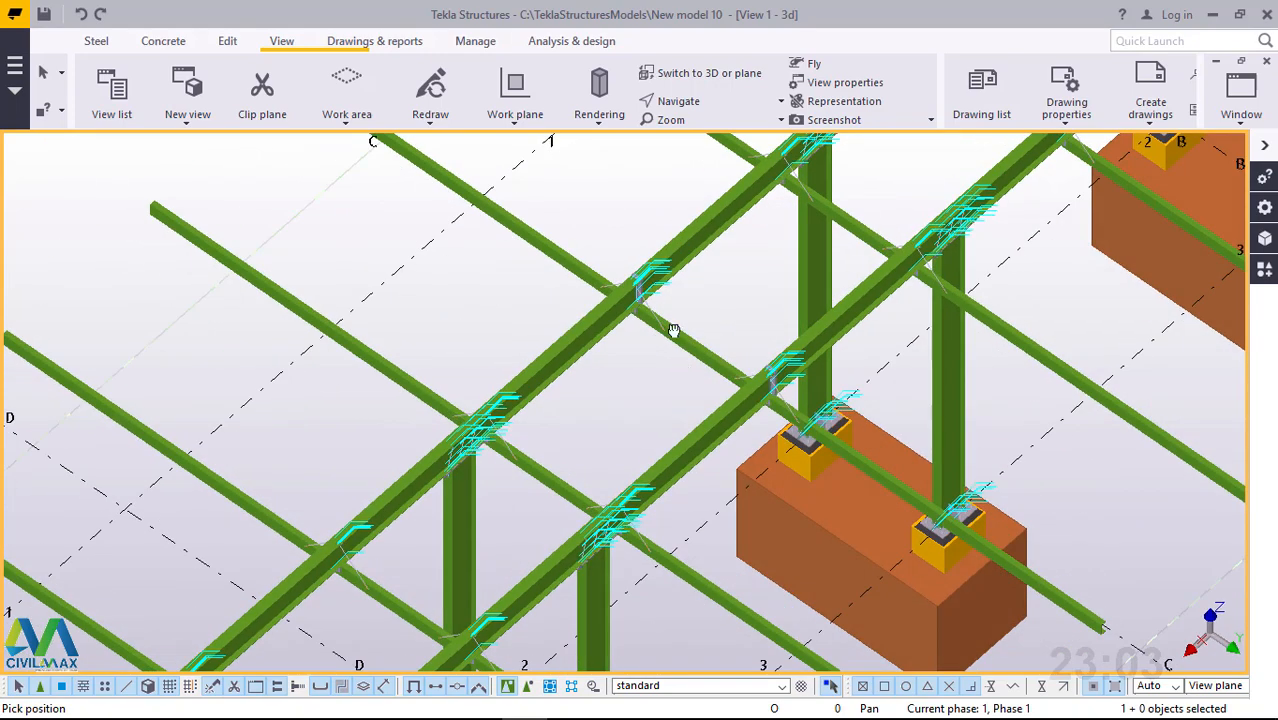
pyautogui.scroll(-6, 673, 330)
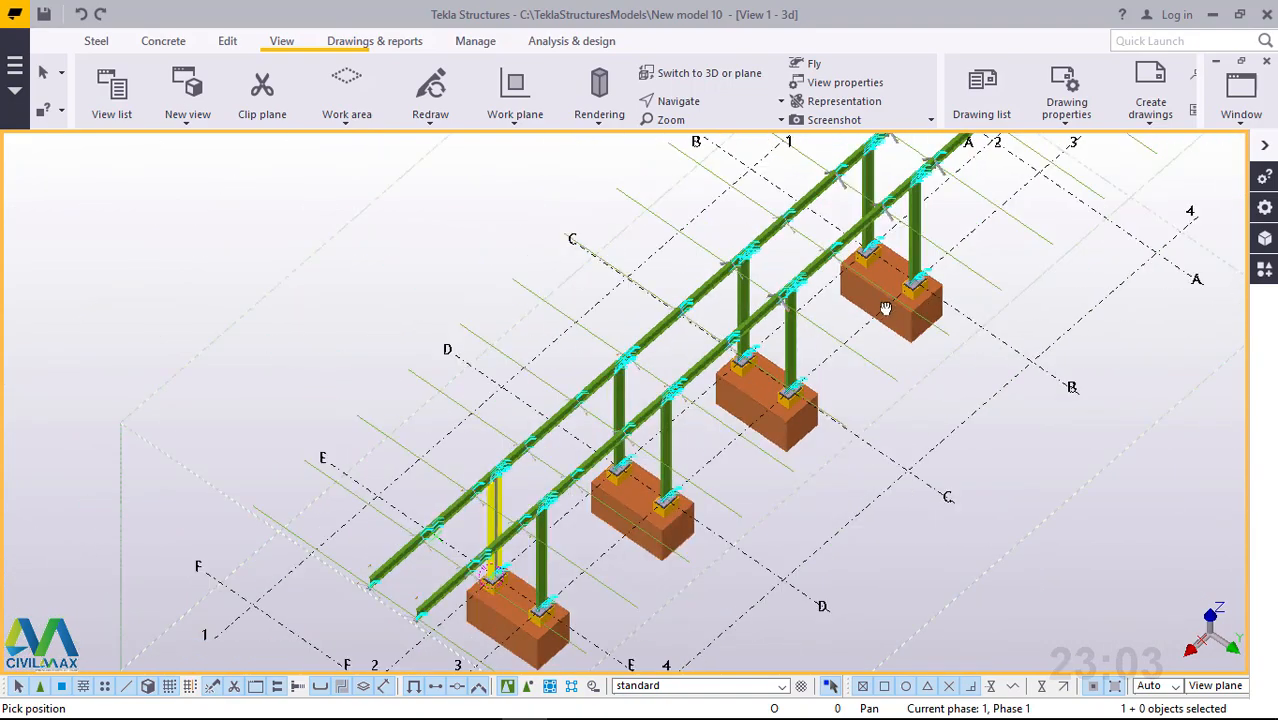
pyautogui.scroll(-2, 885, 308)
pyautogui.keyDown('ctrl'); pyautogui.moveTo(885, 308); pyautogui.dragTo(745, 411, button='middle'); pyautogui.keyUp('ctrl')
pyautogui.scroll(3, 782, 316)
pyautogui.scroll(3, 852, 576)
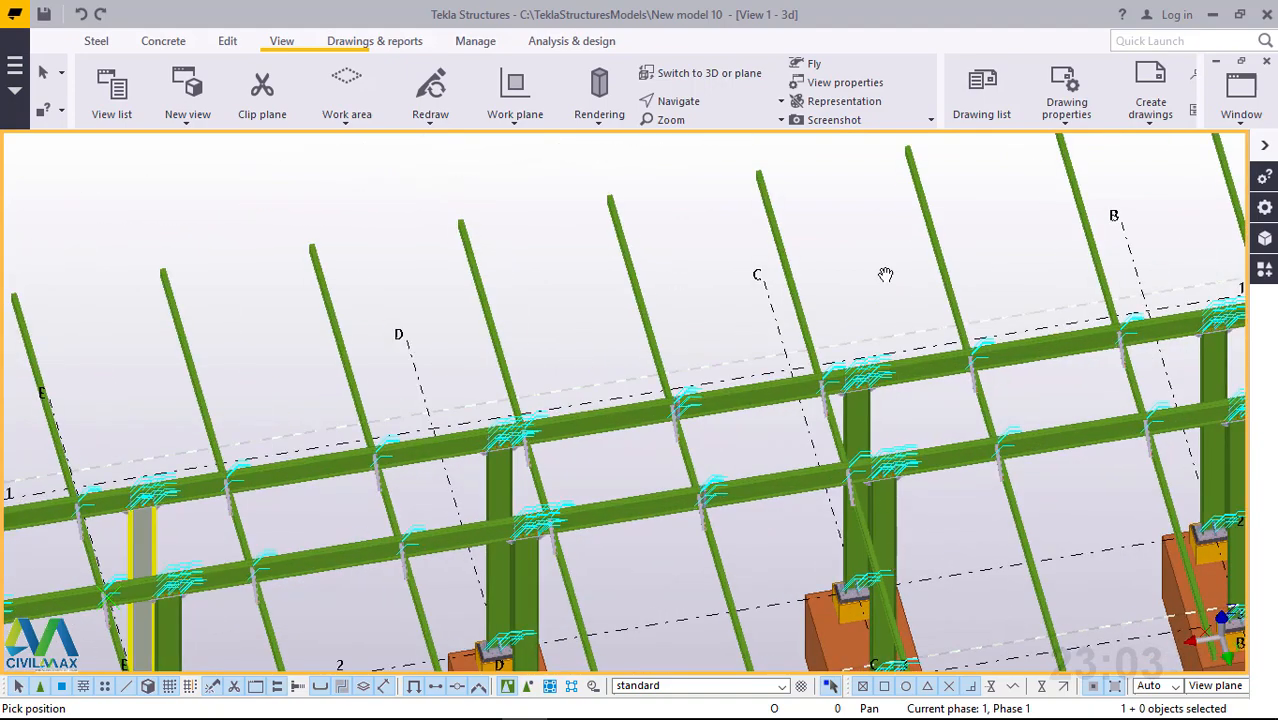
# - Rotate around the beam-to-column connections and purlin braces near grids C and D, and end the rotation command
pyautogui.click(690, 104)
pyautogui.click(694, 134)
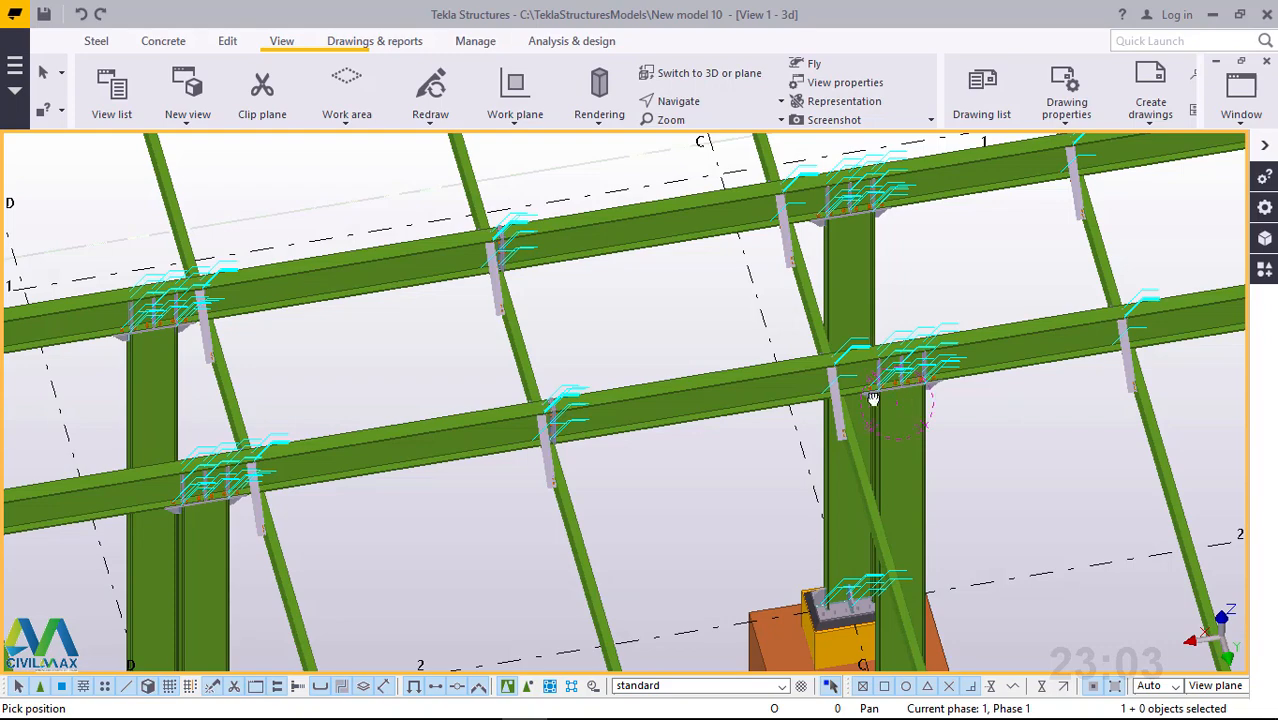
pyautogui.moveTo(873, 398); pyautogui.dragTo(662, 438)
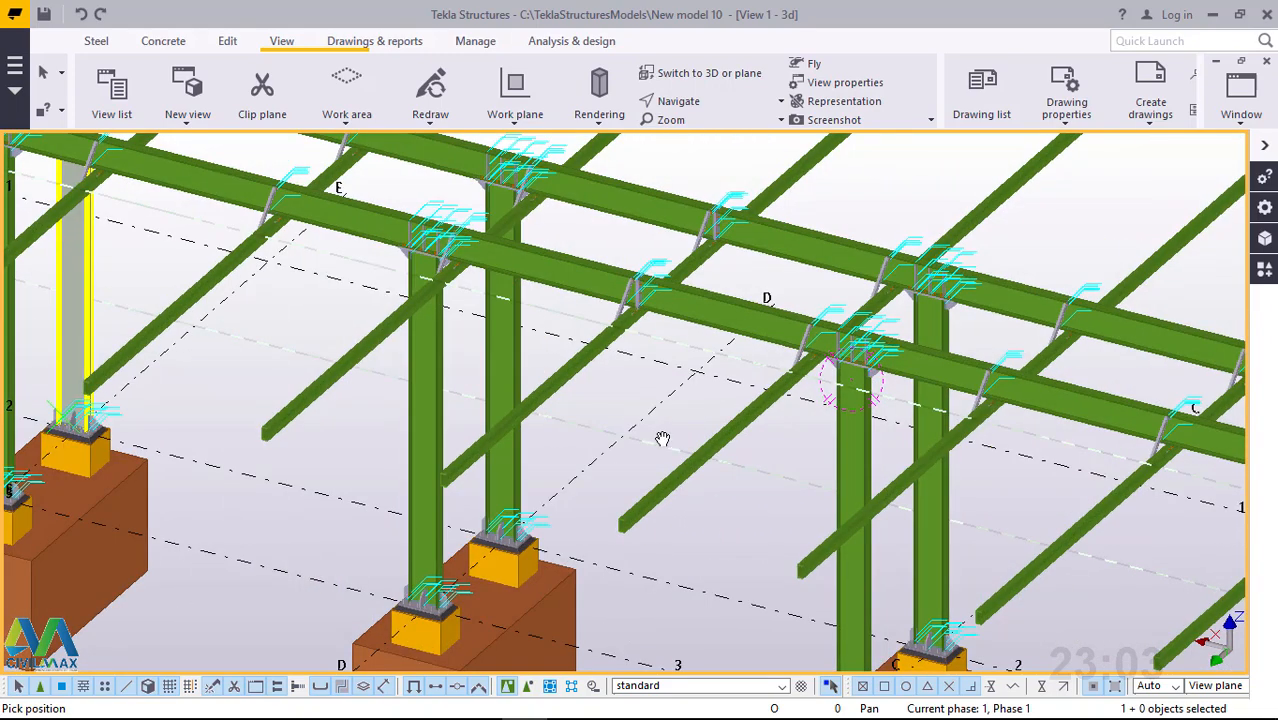
pyautogui.scroll(-2, 662, 438)
pyautogui.scroll(7, 850, 358)
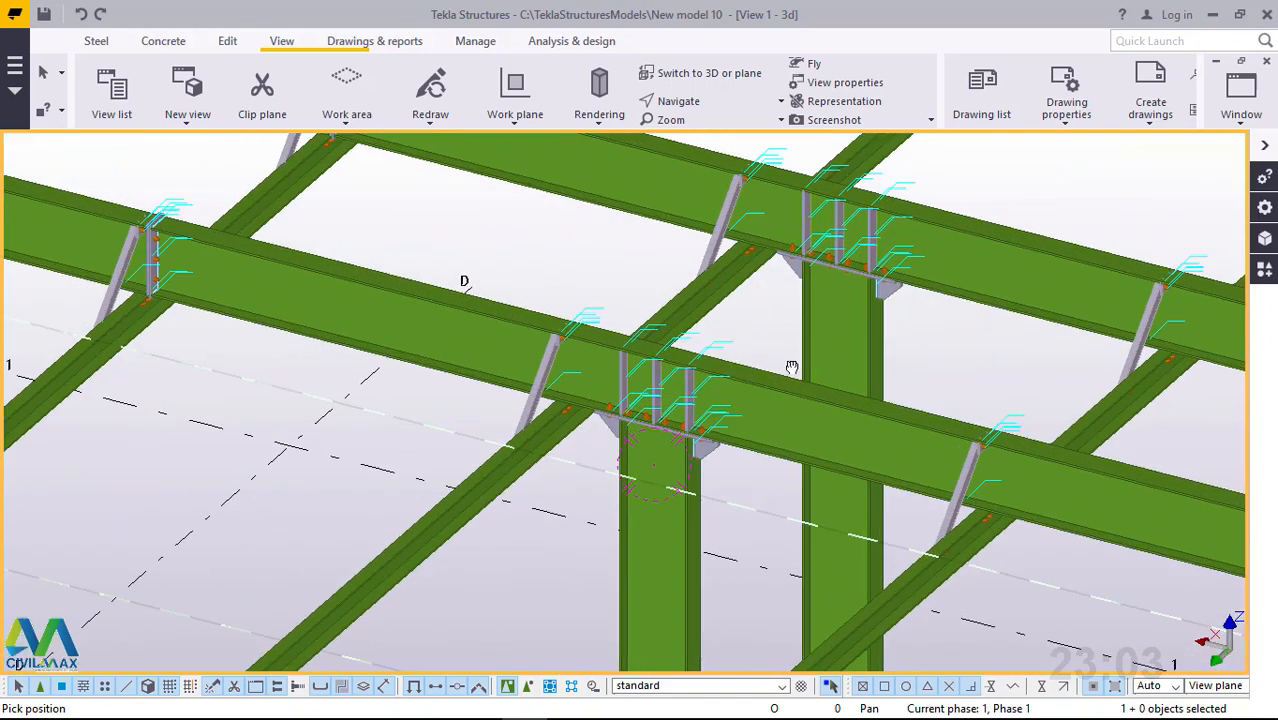
pyautogui.scroll(-4, 773, 338)
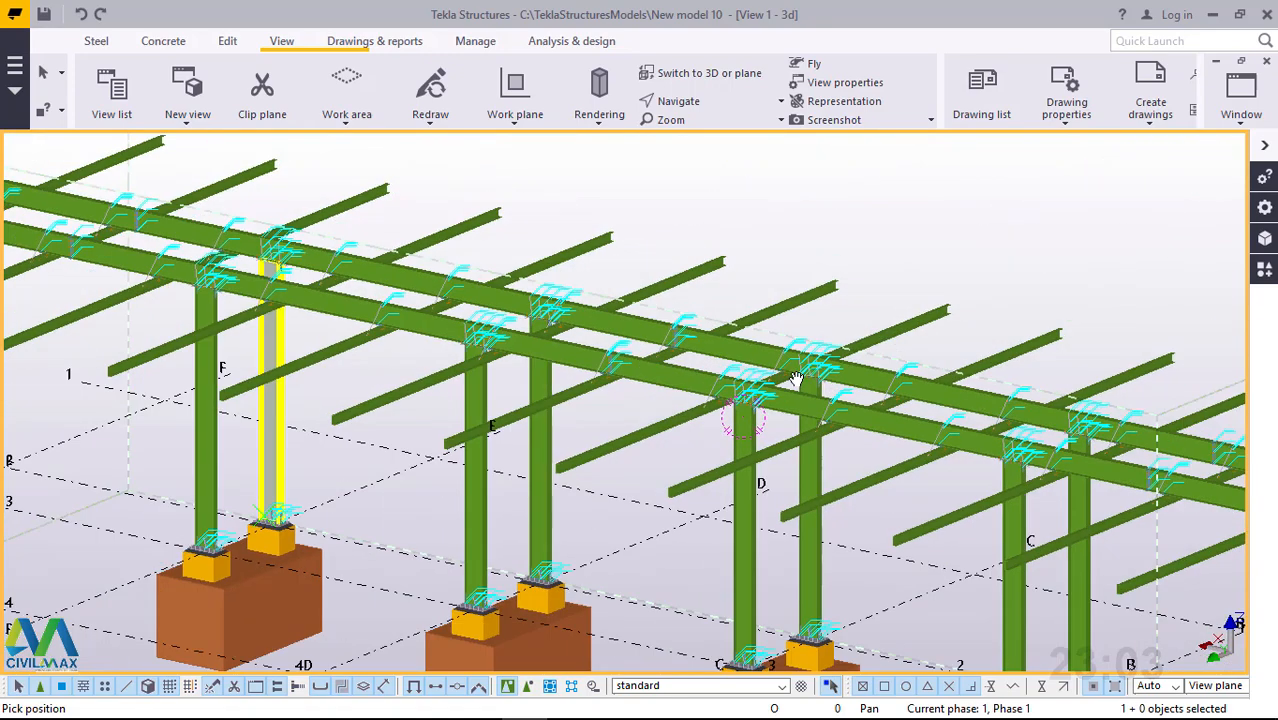
pyautogui.moveTo(784, 402); pyautogui.dragTo(845, 367)
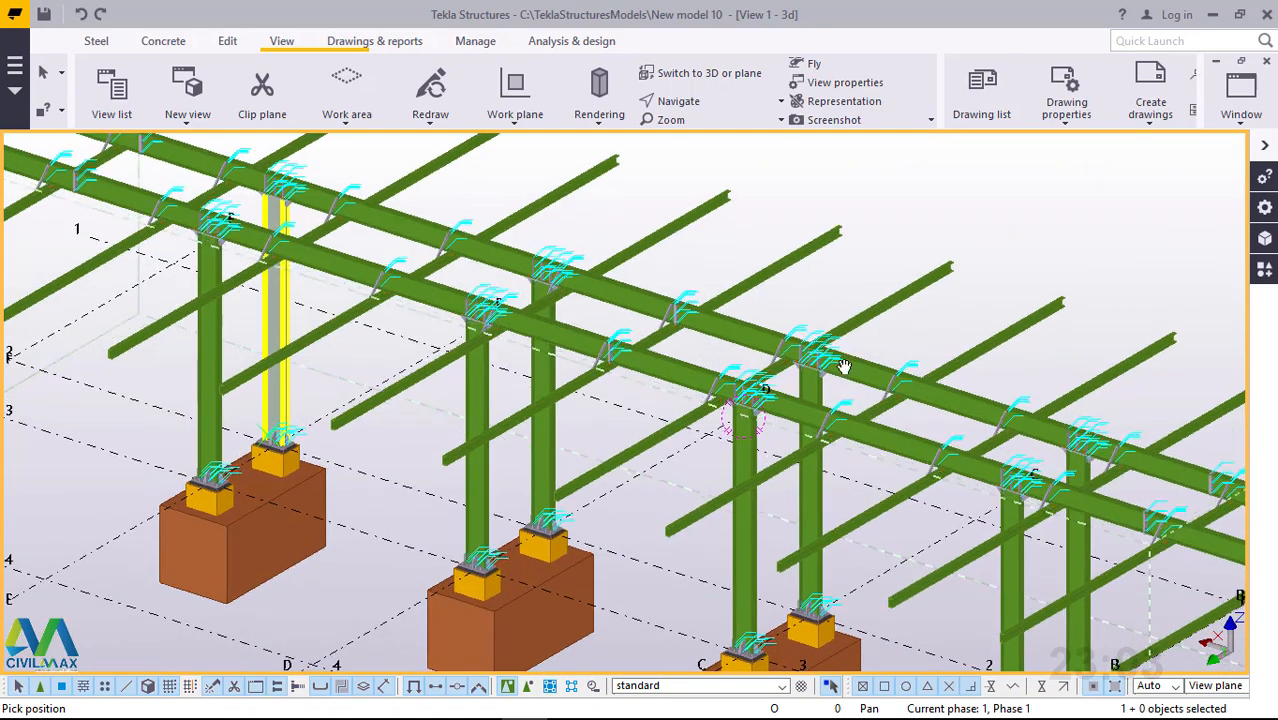
pyautogui.rightClick(981, 184)
pyautogui.click(1025, 194)
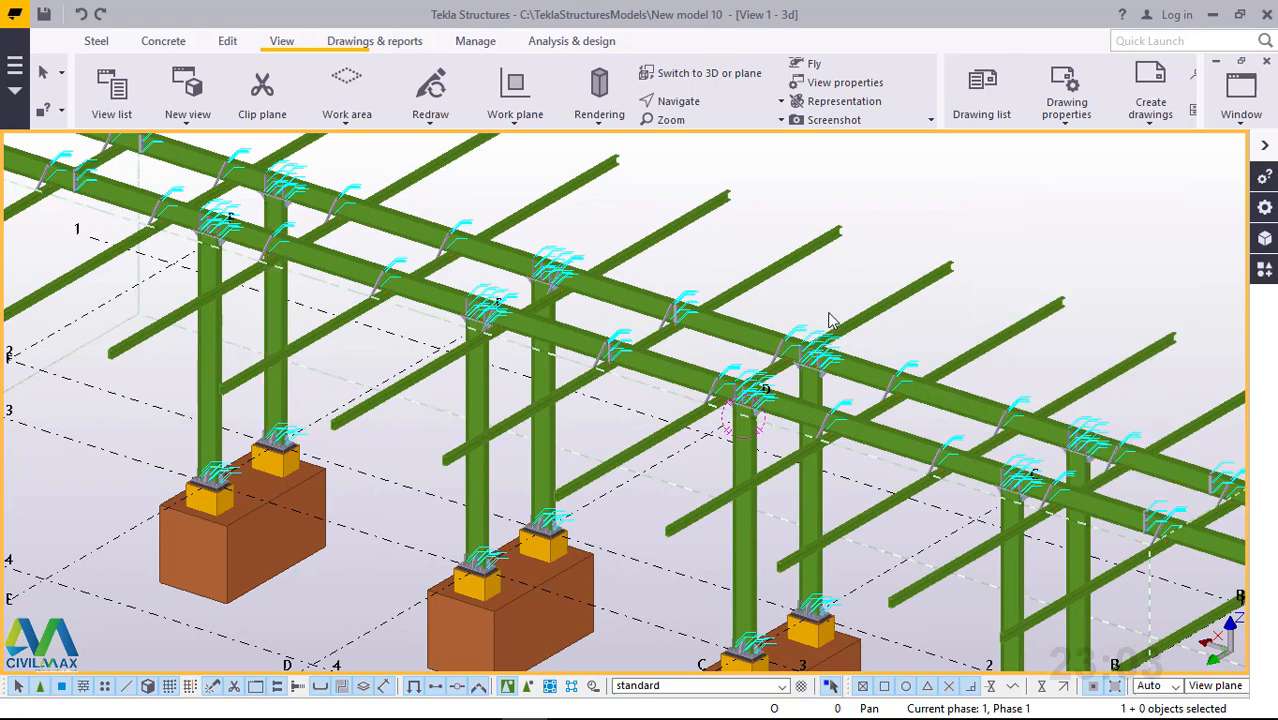
# - Examine the bolts, stiffeners and braces where the main beams meet the columns and purlins, and view the frame from the opposite side
pyautogui.scroll(8, 730, 420)
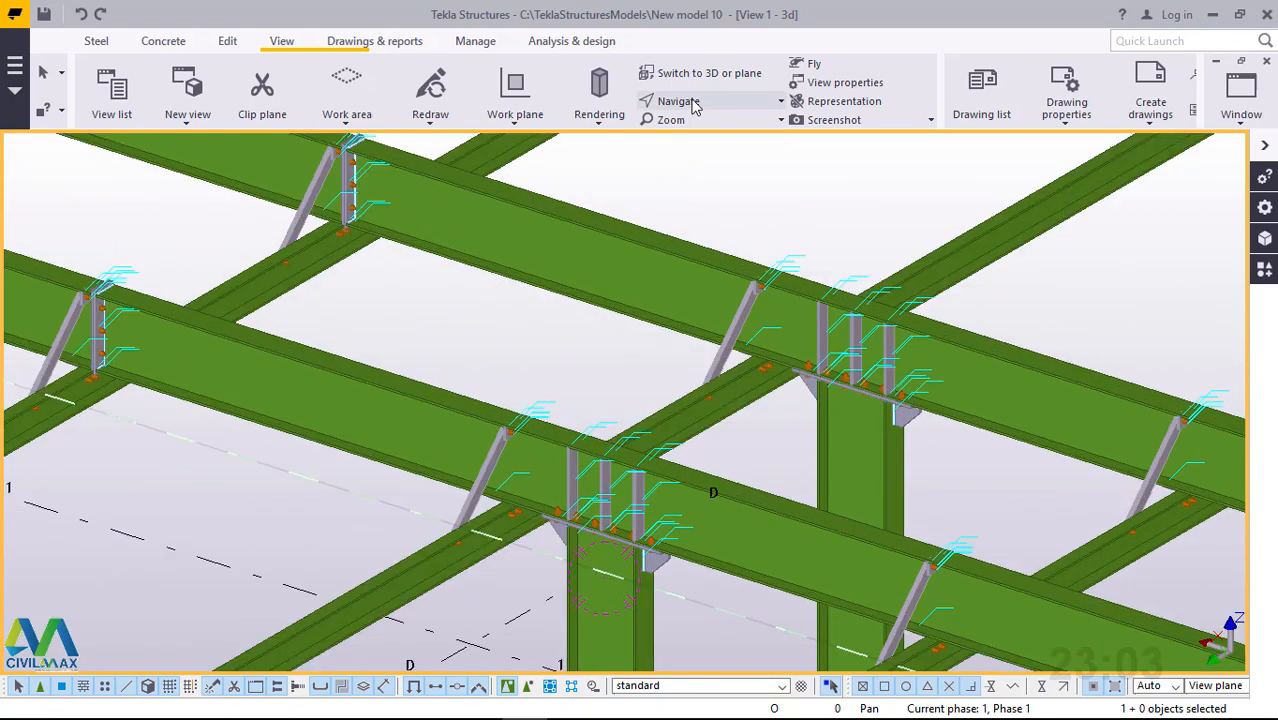
pyautogui.click(695, 103)
pyautogui.click(714, 138)
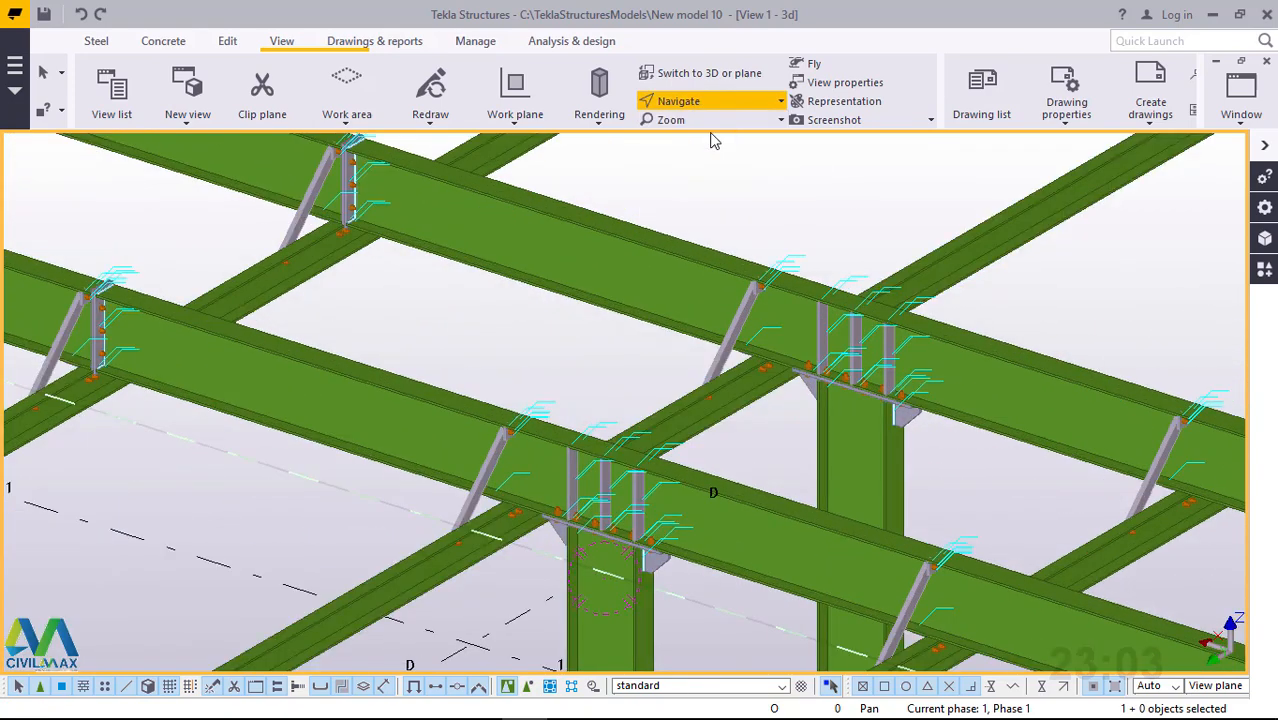
pyautogui.click(849, 367)
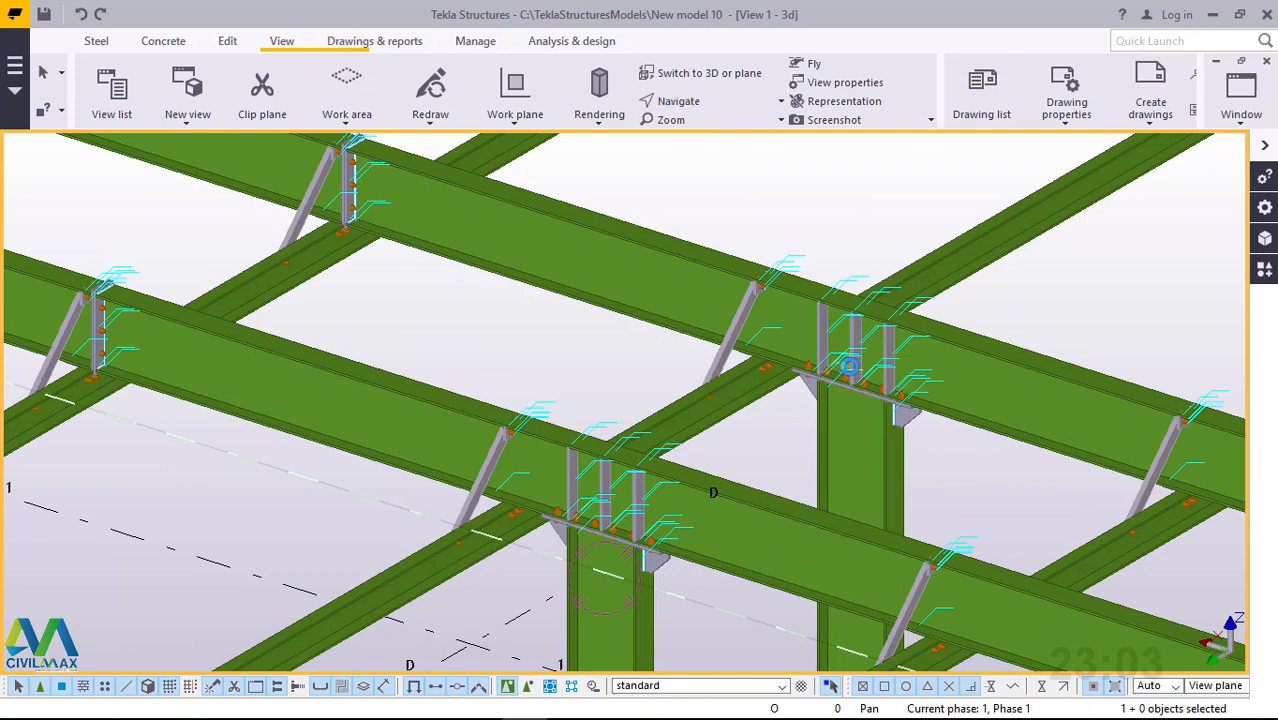
pyautogui.moveTo(836, 375); pyautogui.dragTo(667, 474)
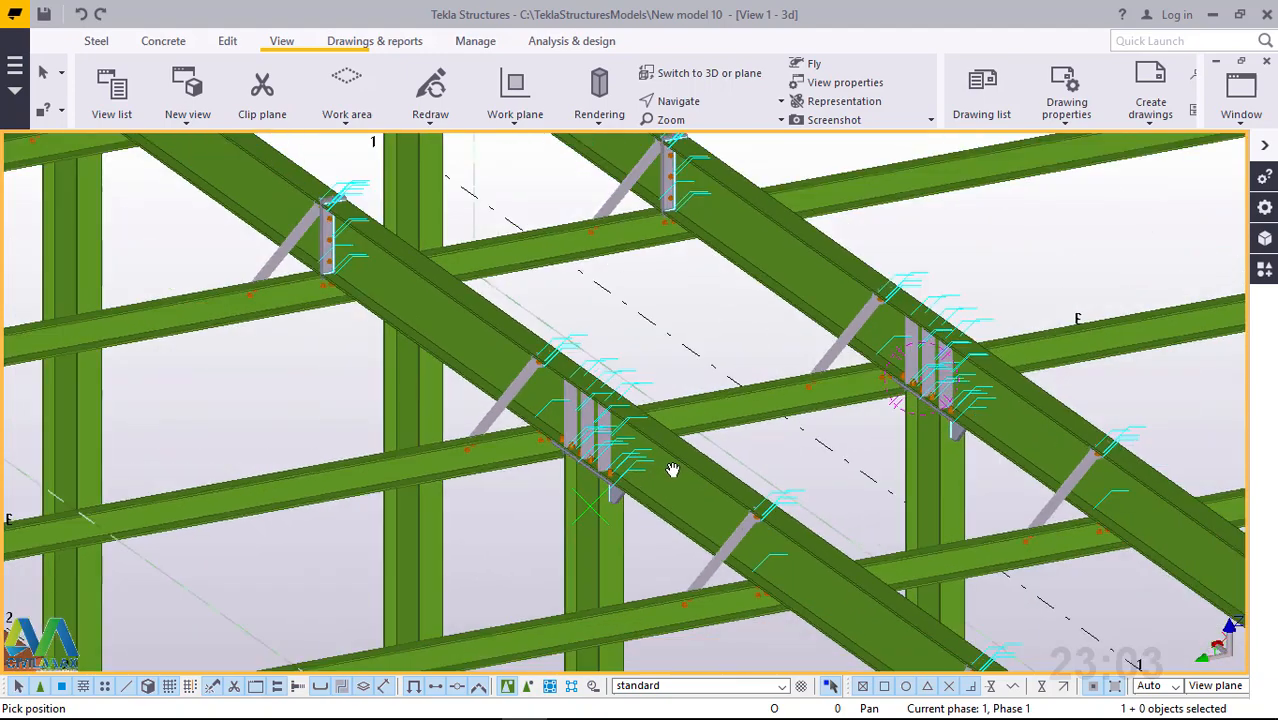
pyautogui.scroll(-5, 672, 470)
pyautogui.scroll(-2, 745, 336)
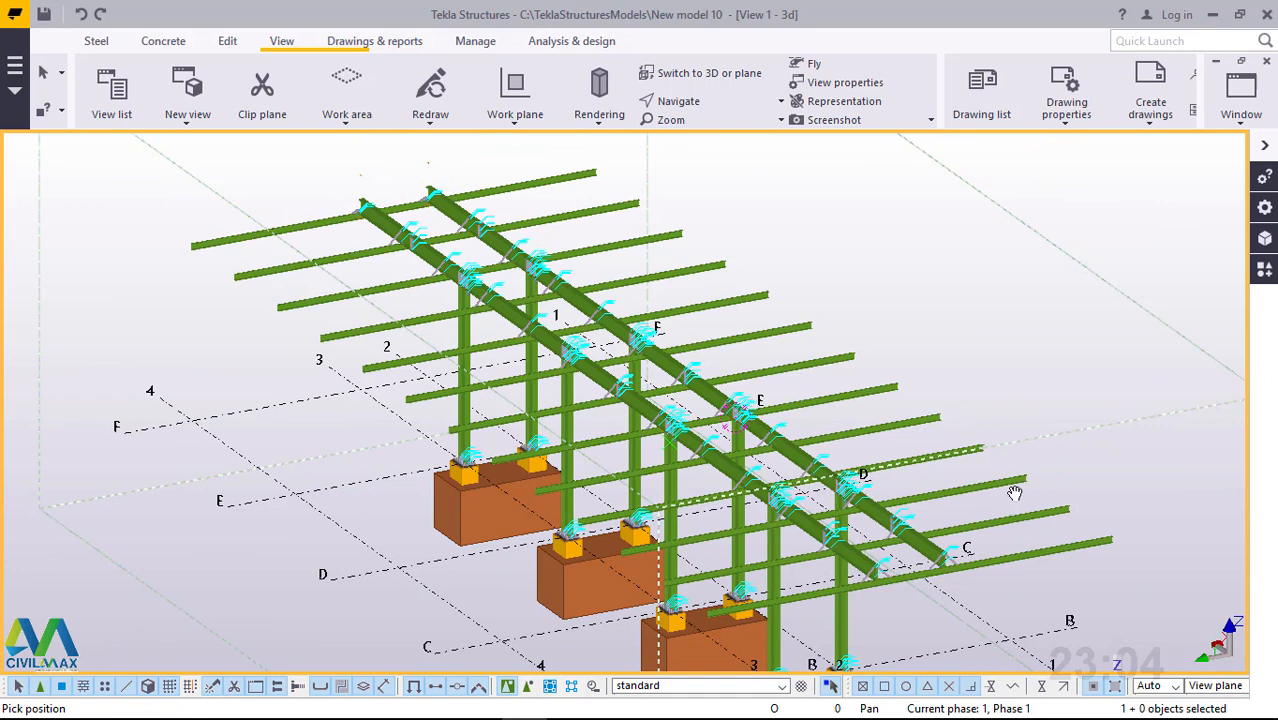
# - Examine the bolts and diagonal braces joining the end purlin to both main beams at the overhang beyond grid B
pyautogui.scroll(2, 497, 211)
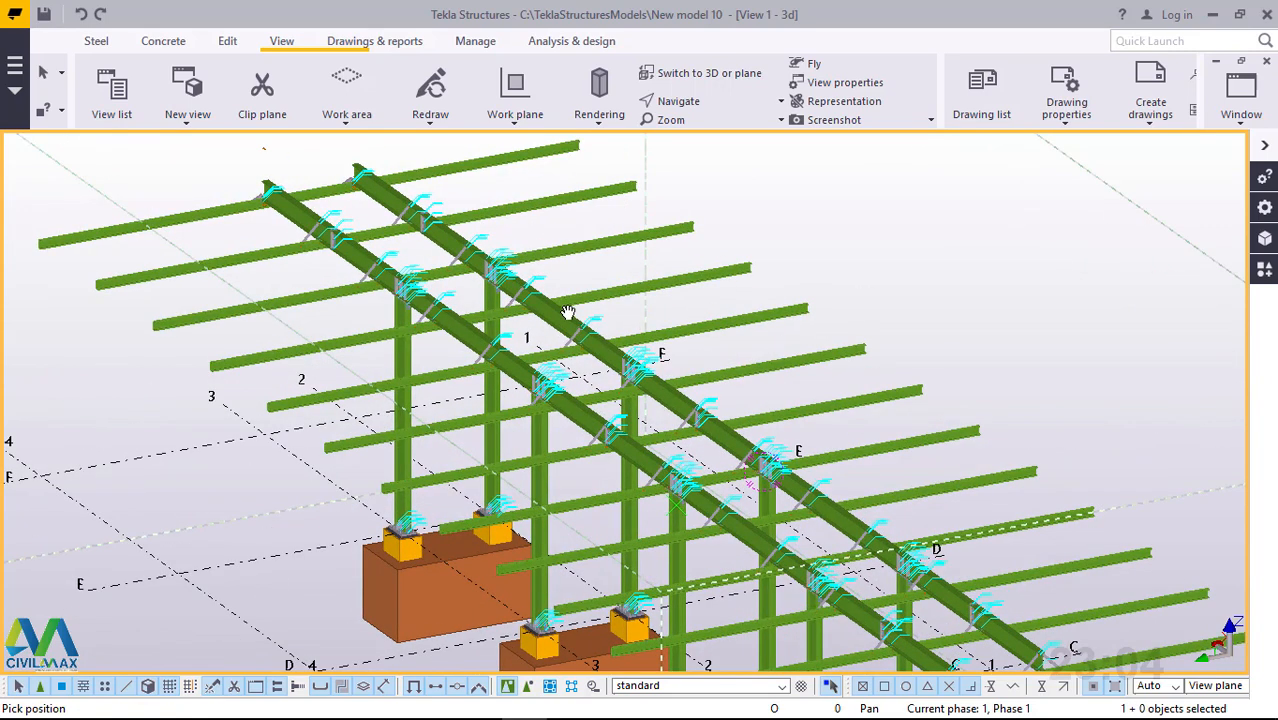
pyautogui.scroll(-3, 880, 630)
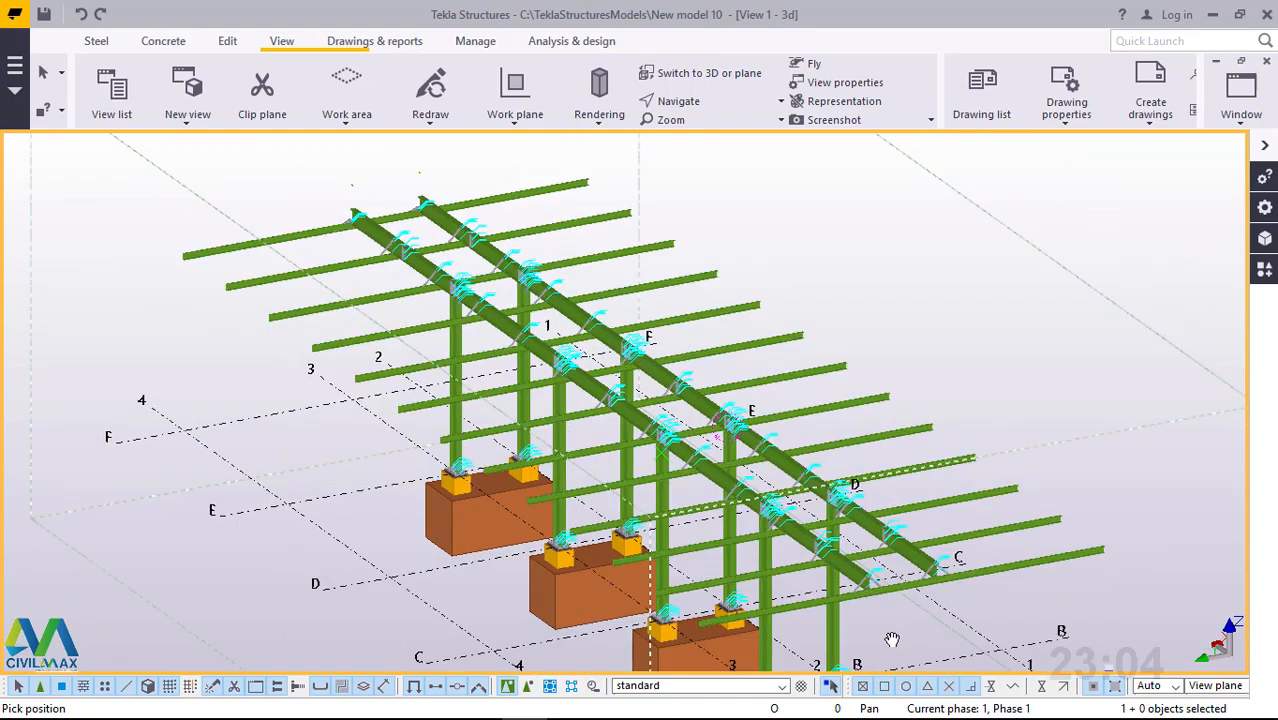
pyautogui.scroll(4, 884, 605)
pyautogui.scroll(6, 850, 617)
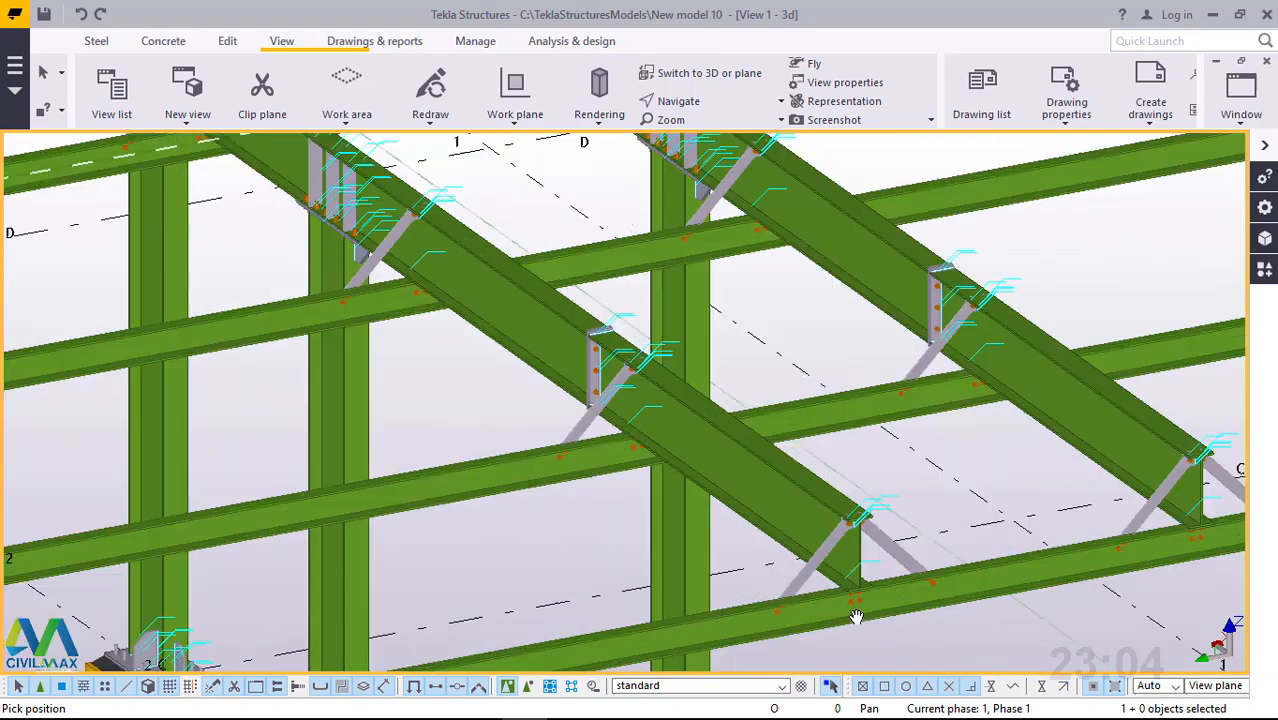
pyautogui.scroll(4, 872, 602)
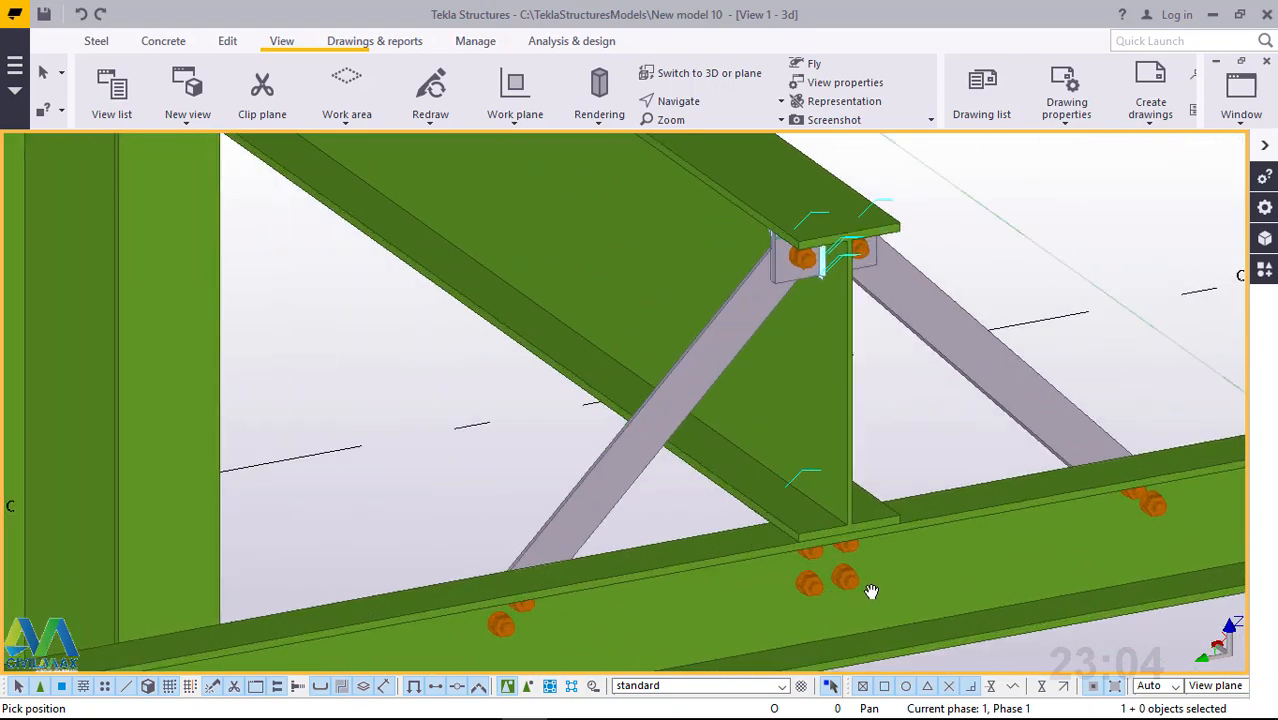
pyautogui.scroll(-8, 857, 563)
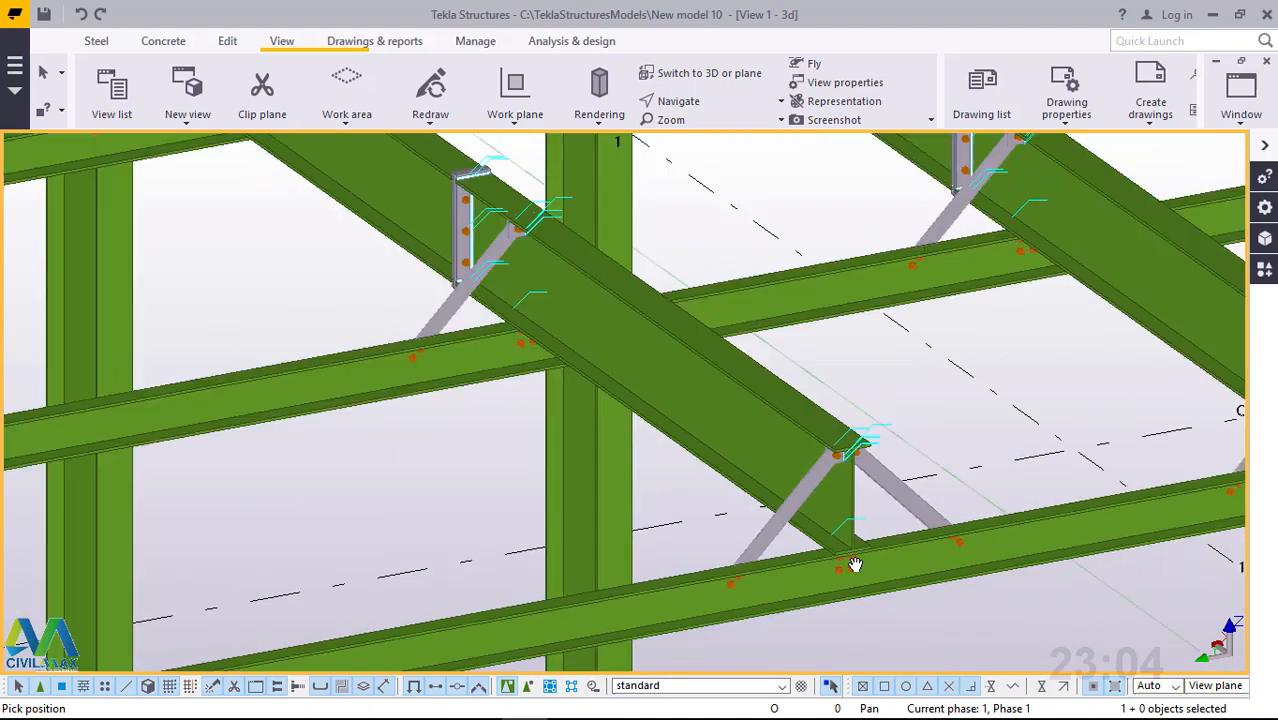
pyautogui.scroll(-10, 855, 563)
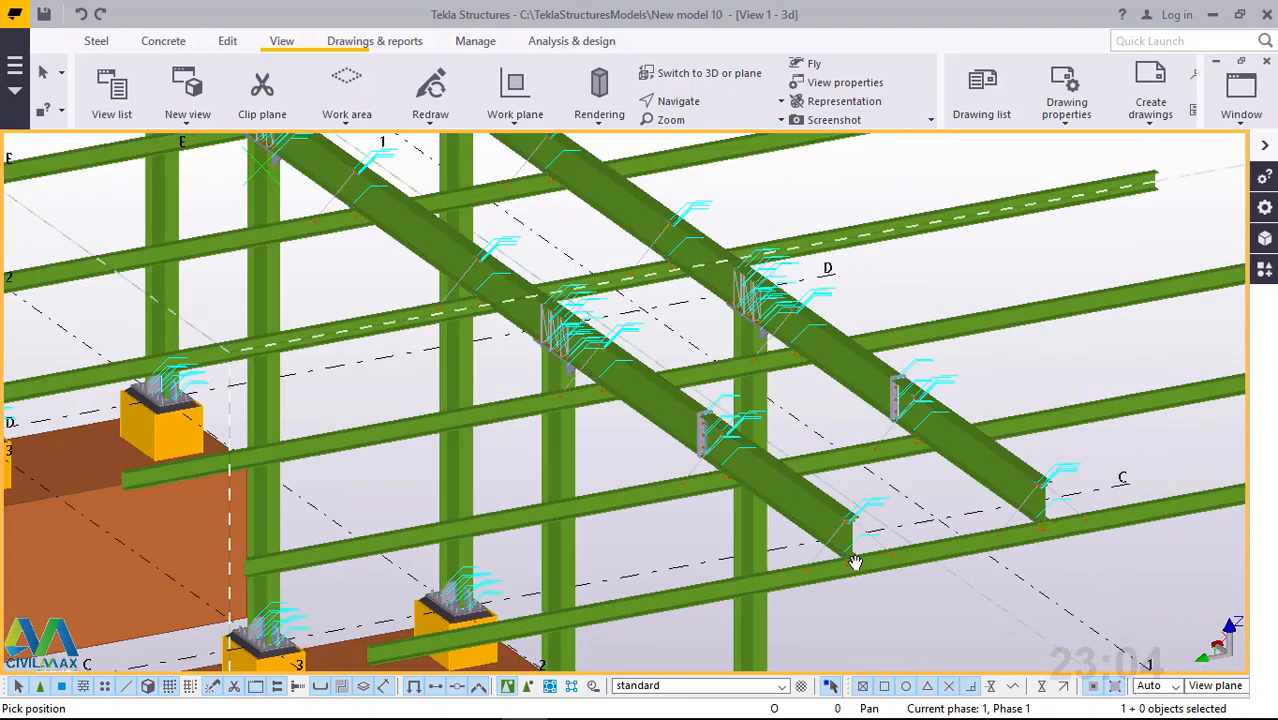
# - Examine the bolts and brace plates of the end purlin at the opposite ends of both main beams, and end the pan command
pyautogui.scroll(2, 630, 358)
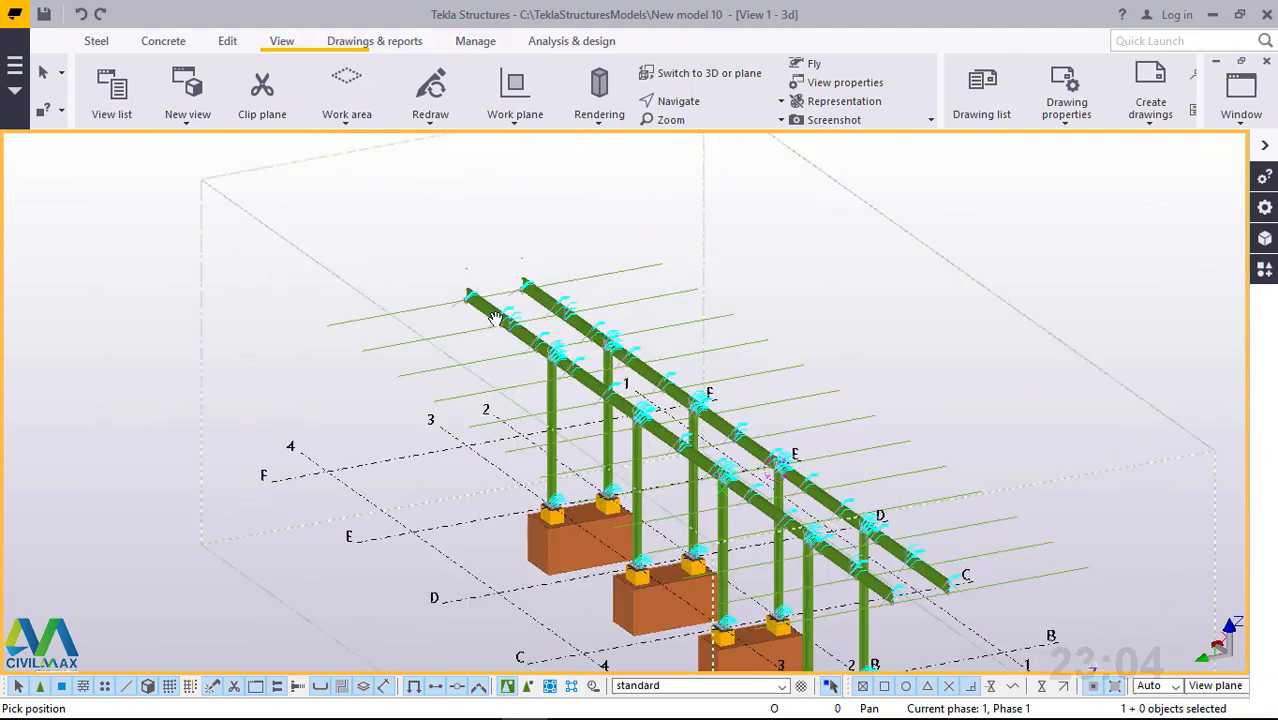
pyautogui.scroll(10, 446, 298)
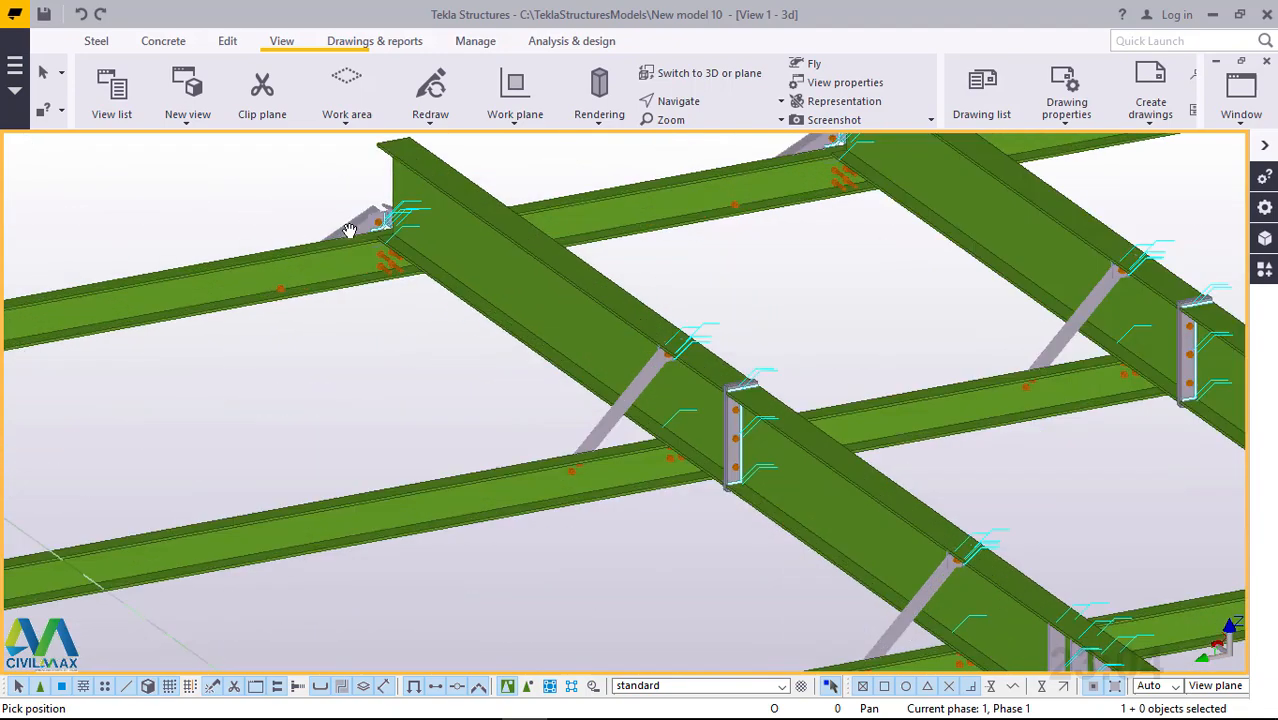
pyautogui.scroll(8, 360, 221)
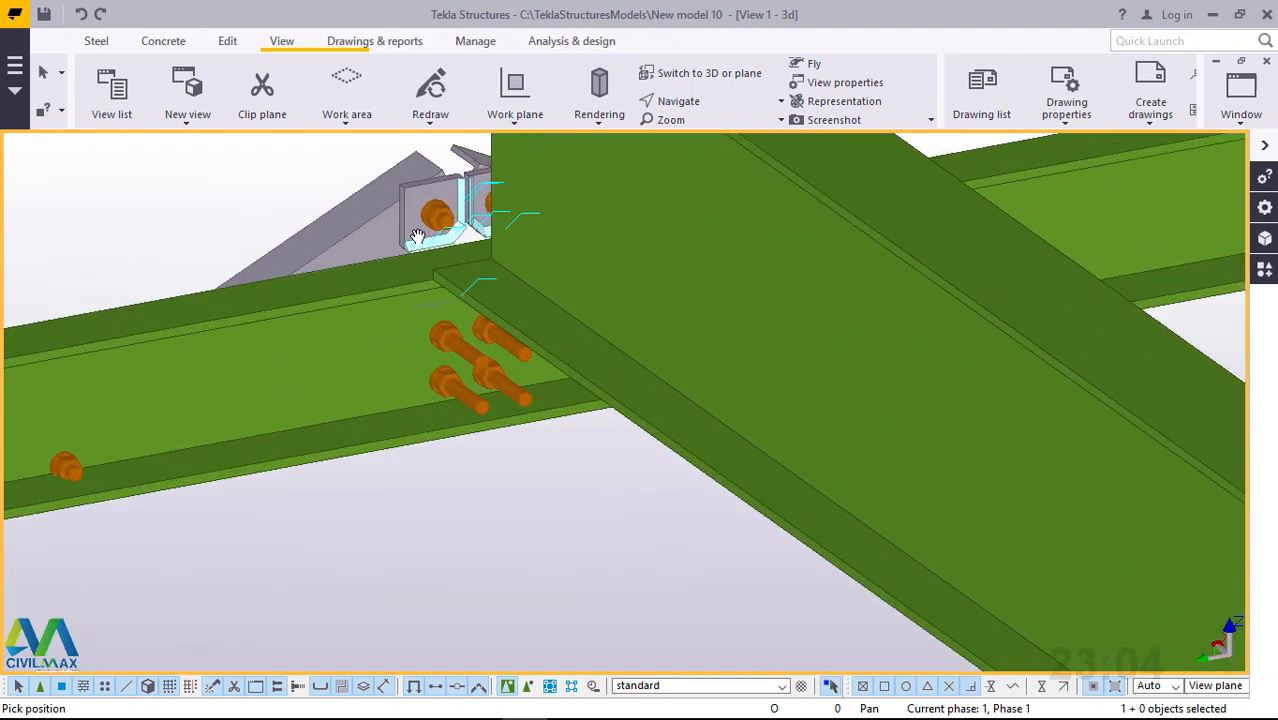
pyautogui.scroll(1, 418, 238)
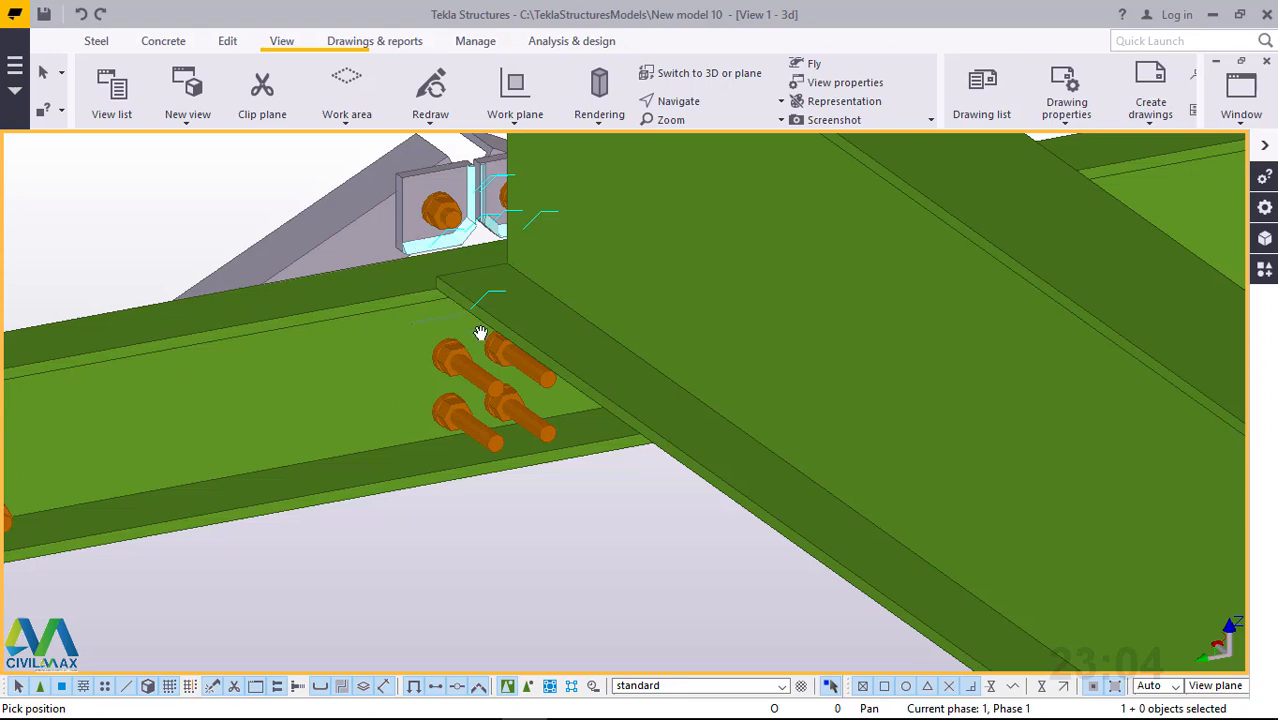
pyautogui.scroll(-8, 480, 333)
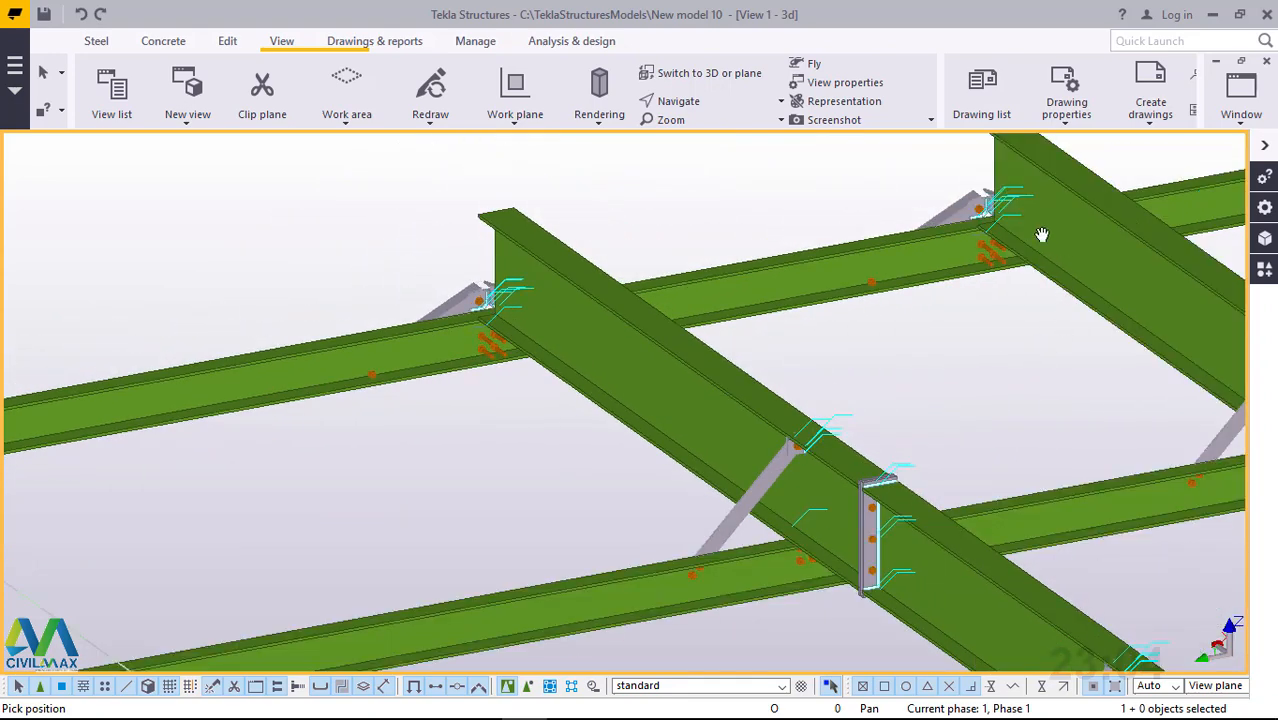
pyautogui.scroll(8, 996, 210)
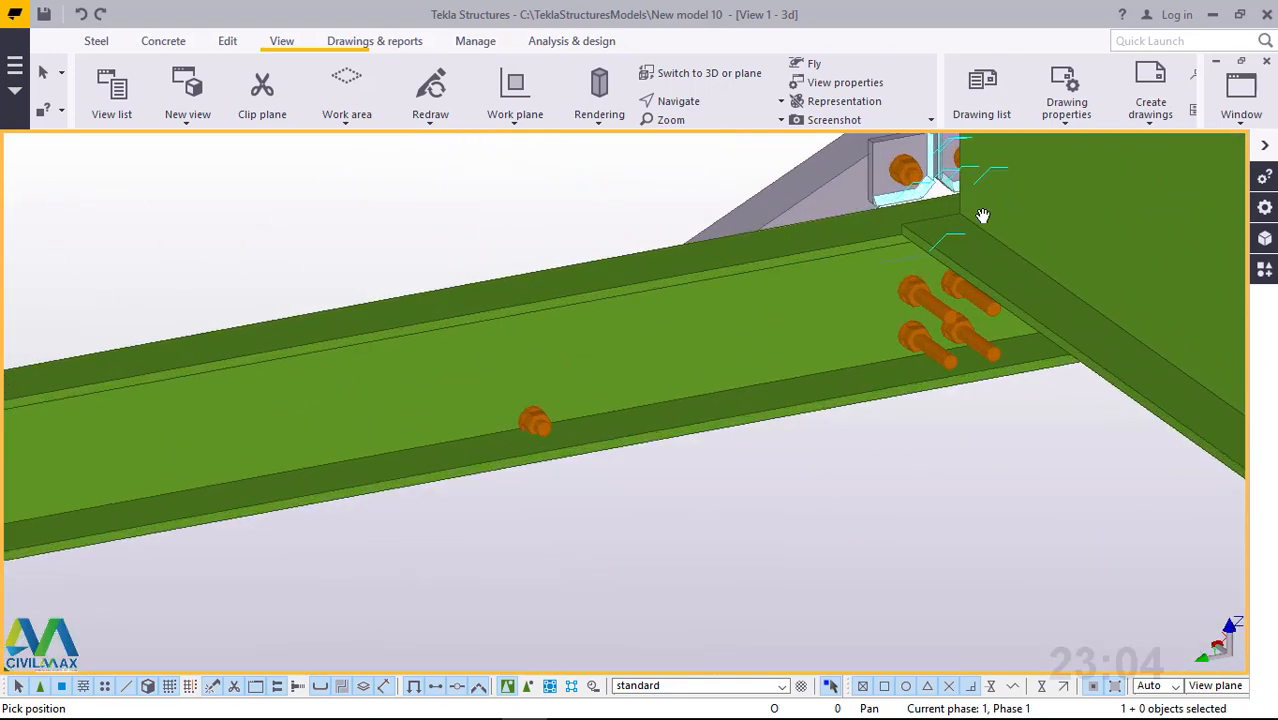
pyautogui.scroll(4, 983, 216)
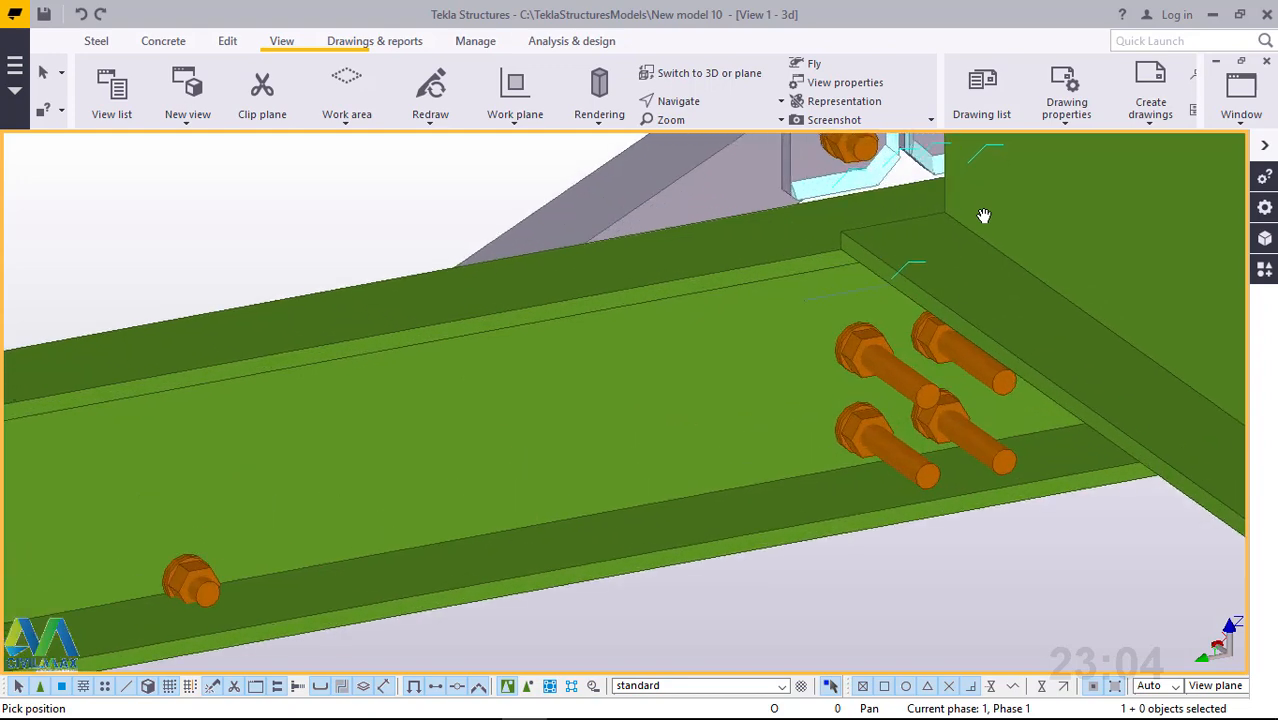
pyautogui.scroll(-10, 979, 300)
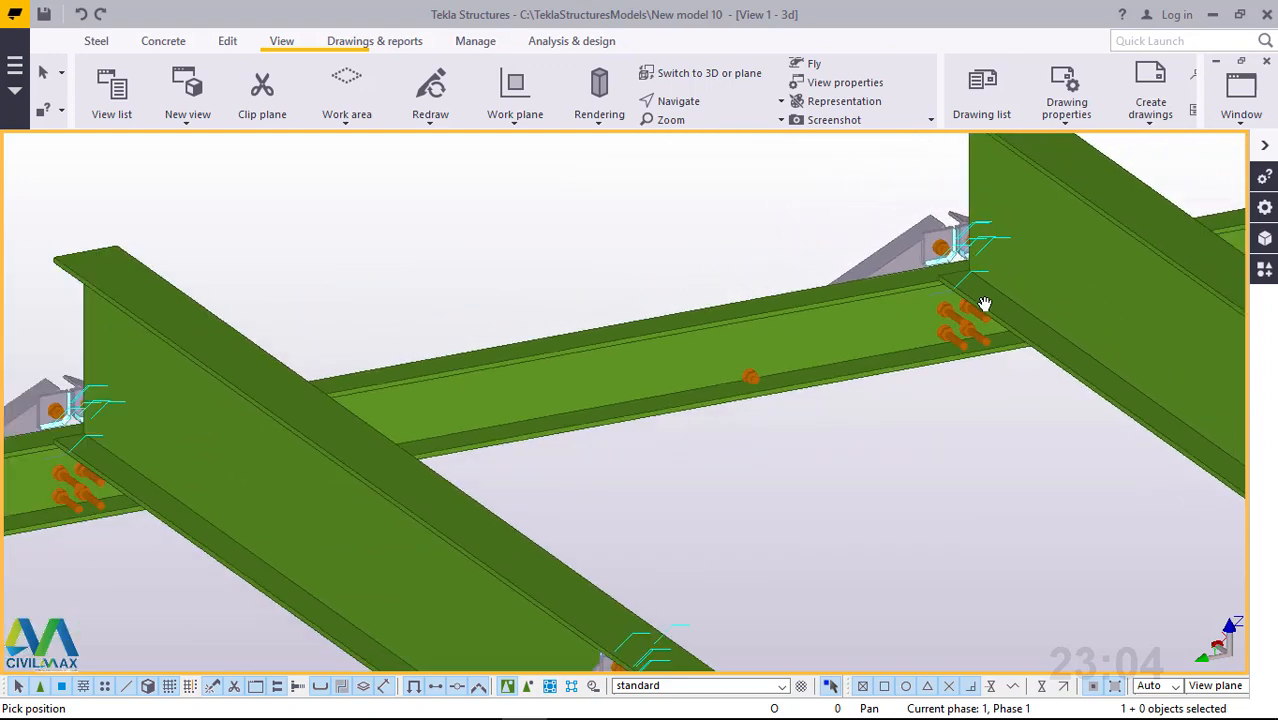
pyautogui.scroll(8, 525, 397)
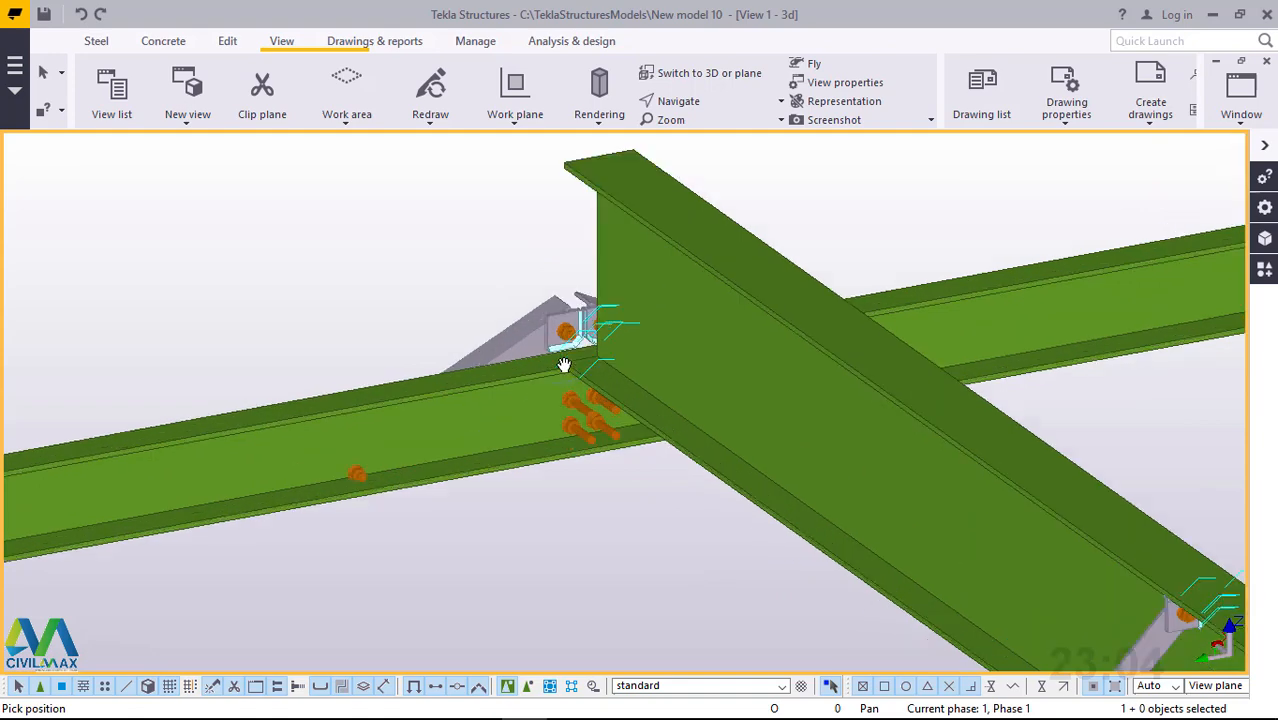
pyautogui.rightClick(316, 219)
pyautogui.click(366, 231)
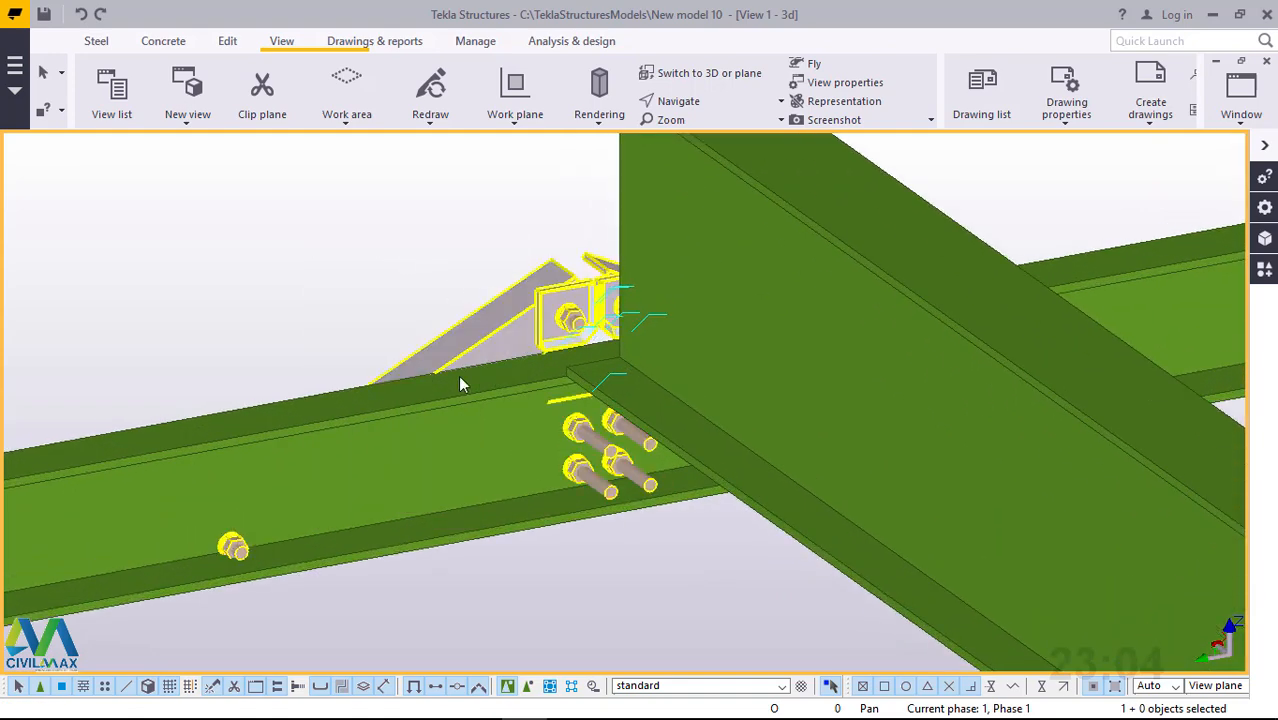
# - Open the position properties of the end purlin at the main beams' overhang beyond grid E
pyautogui.click(421, 393)
pyautogui.doubleClick(314, 317)
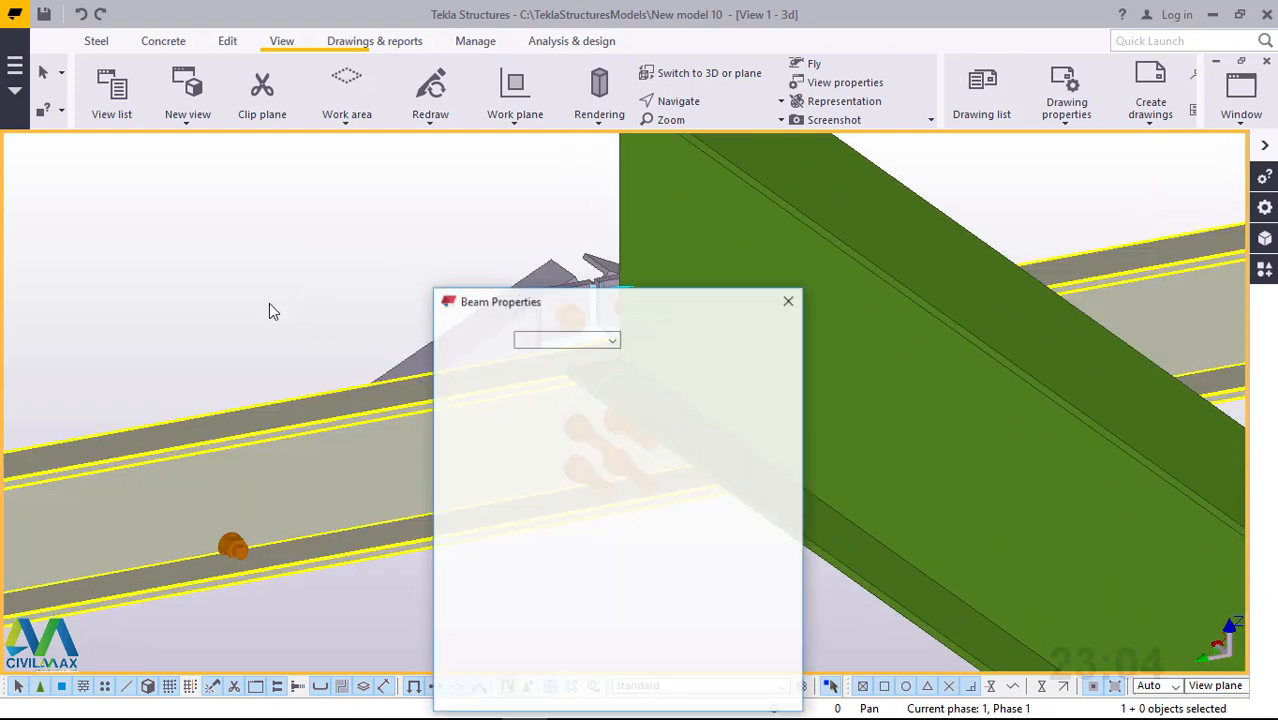
pyautogui.moveTo(548, 310); pyautogui.dragTo(956, 189)
pyautogui.click(902, 265)
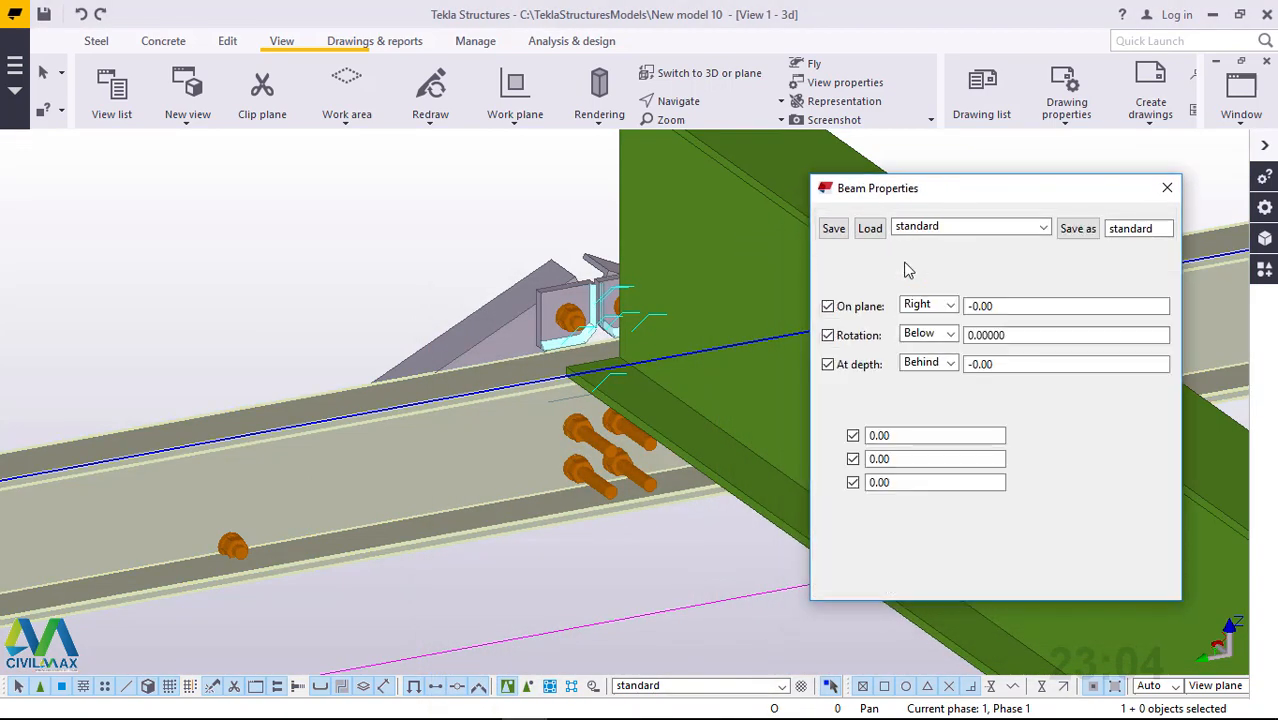
# - Try the Back rotation on the end purlin and restore it to Below
pyautogui.click(951, 336)
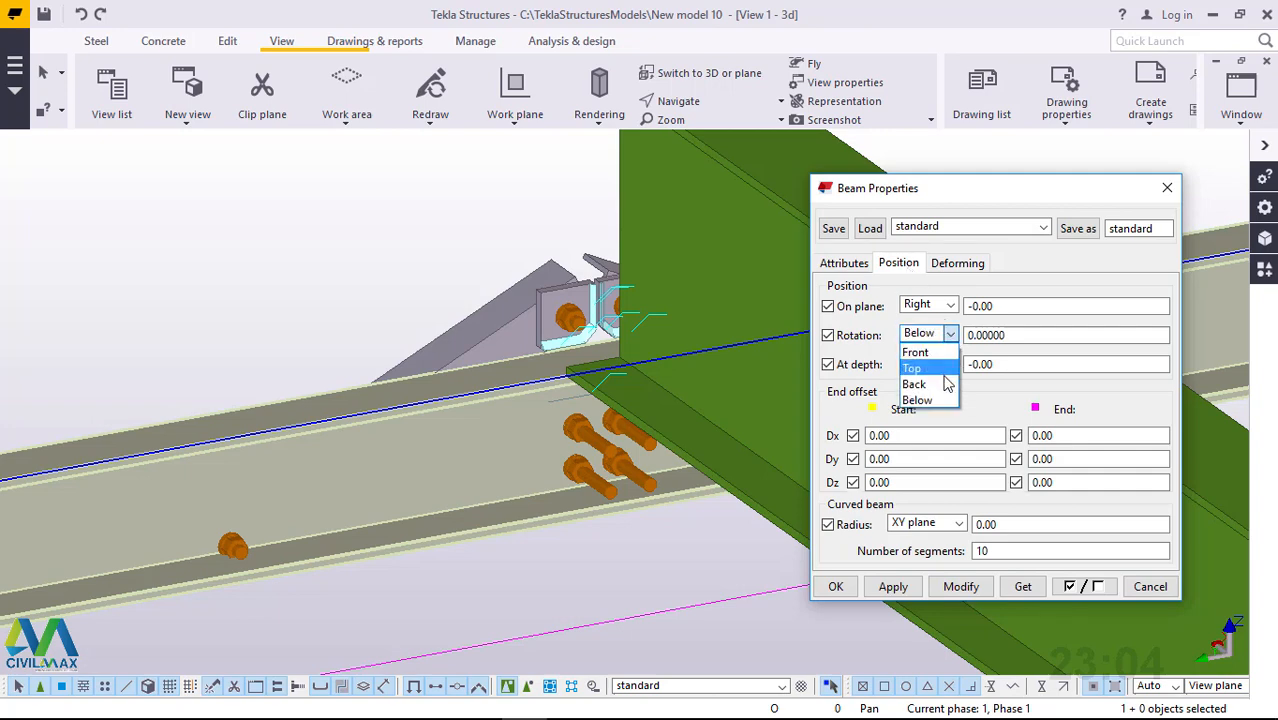
pyautogui.click(940, 384)
pyautogui.click(960, 588)
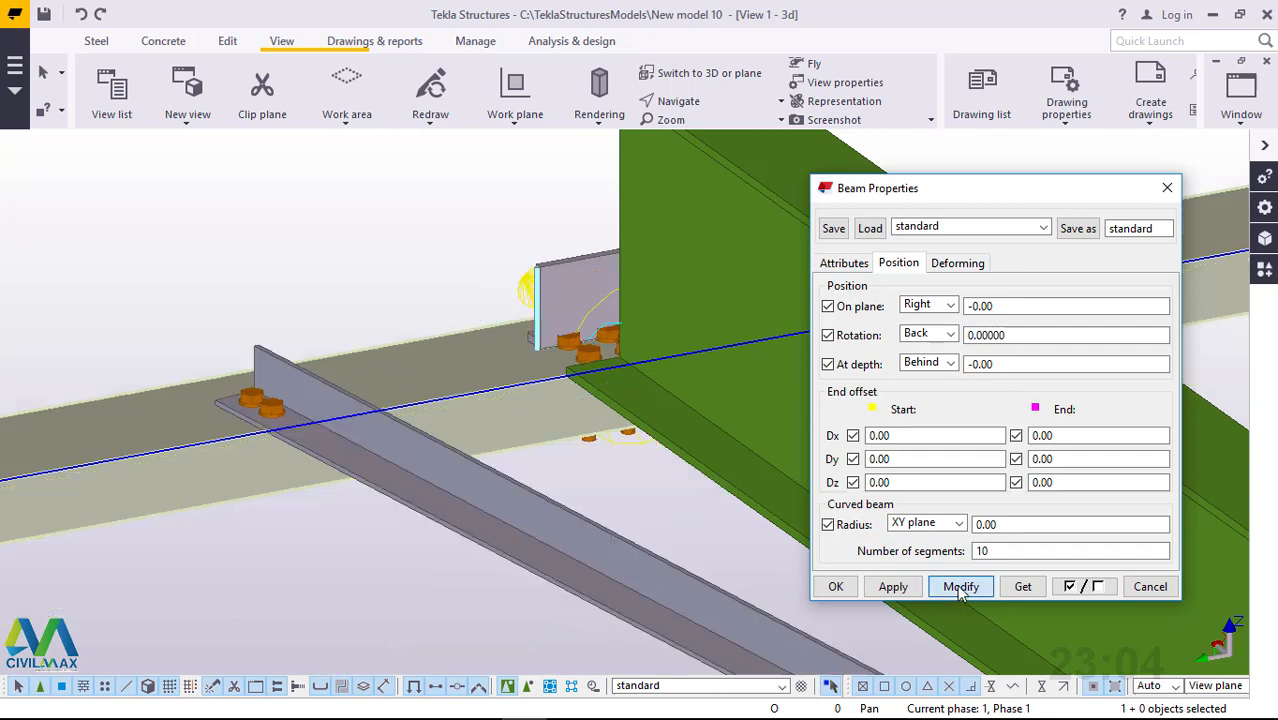
pyautogui.click(948, 336)
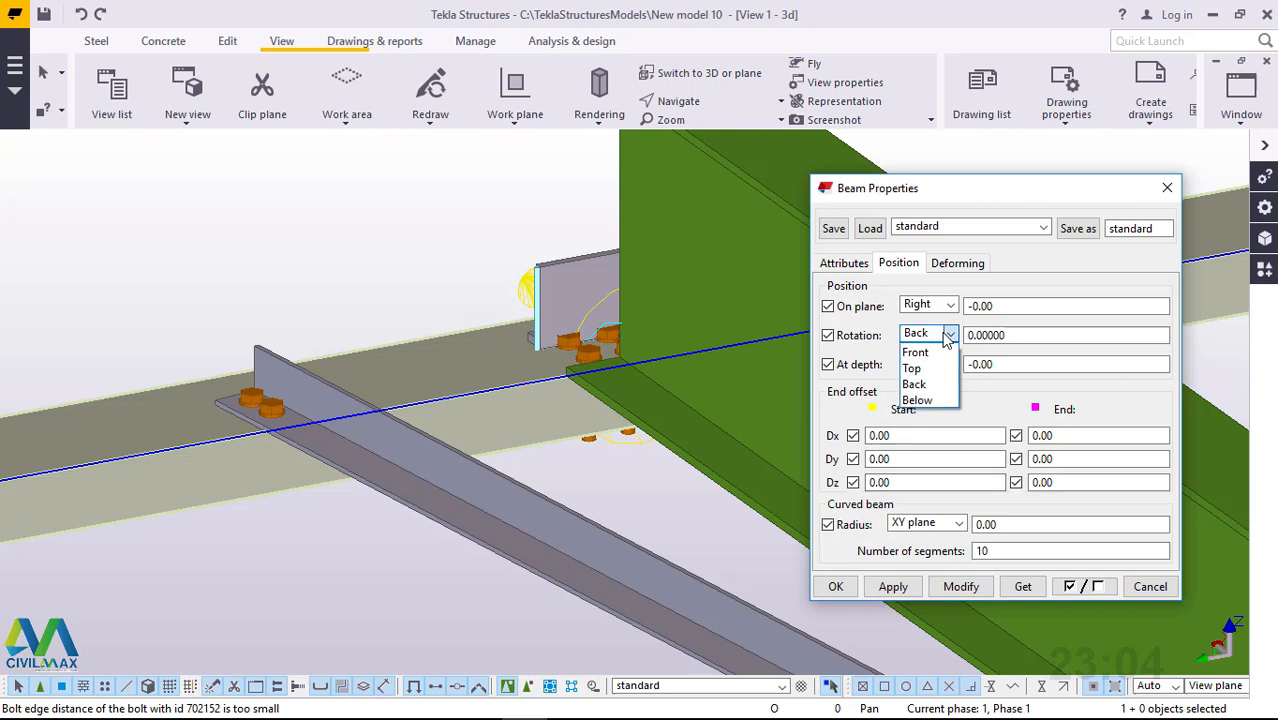
pyautogui.click(932, 400)
pyautogui.click(961, 589)
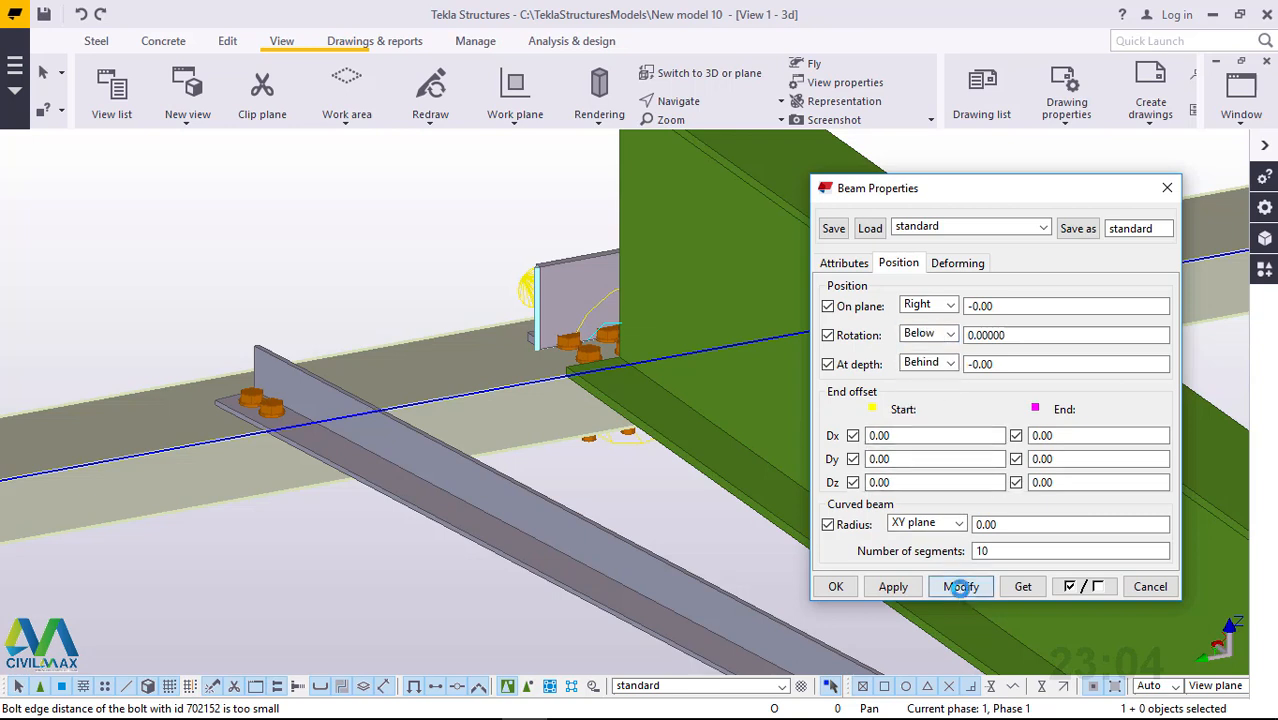
pyautogui.click(961, 587)
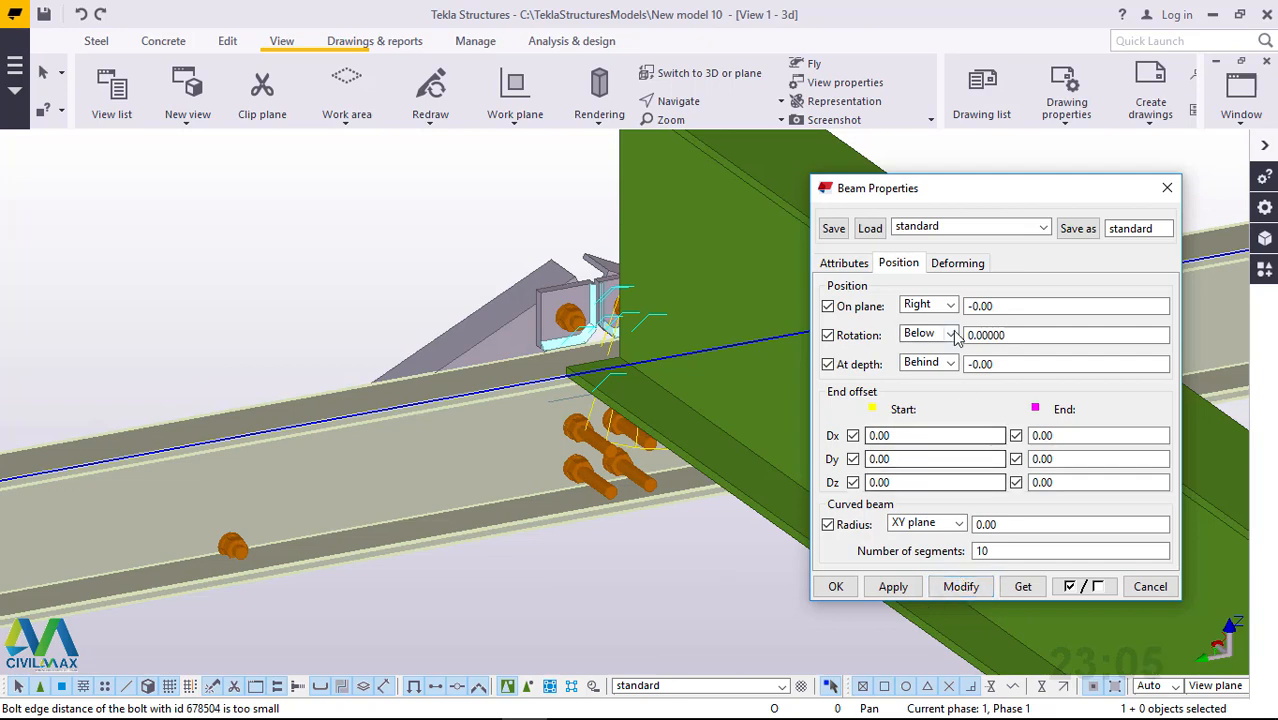
# - Try the Front rotation on the end purlin
pyautogui.click(940, 335)
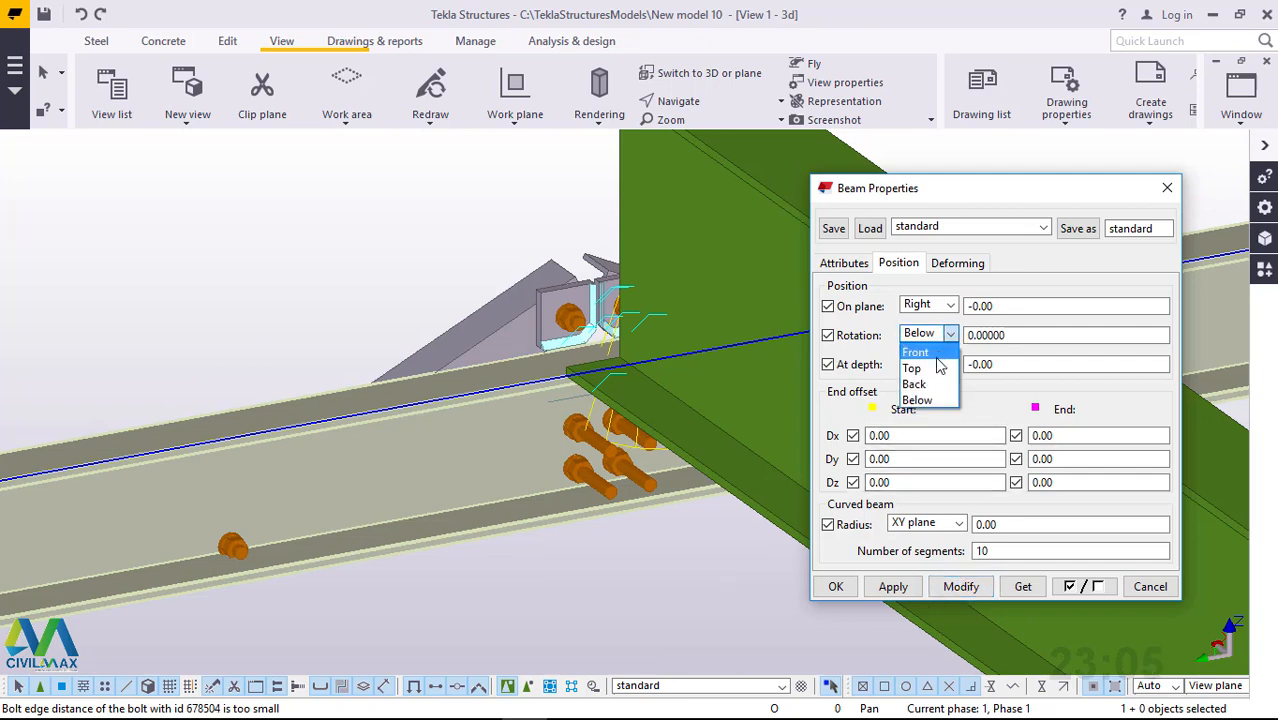
pyautogui.click(938, 352)
pyautogui.click(958, 587)
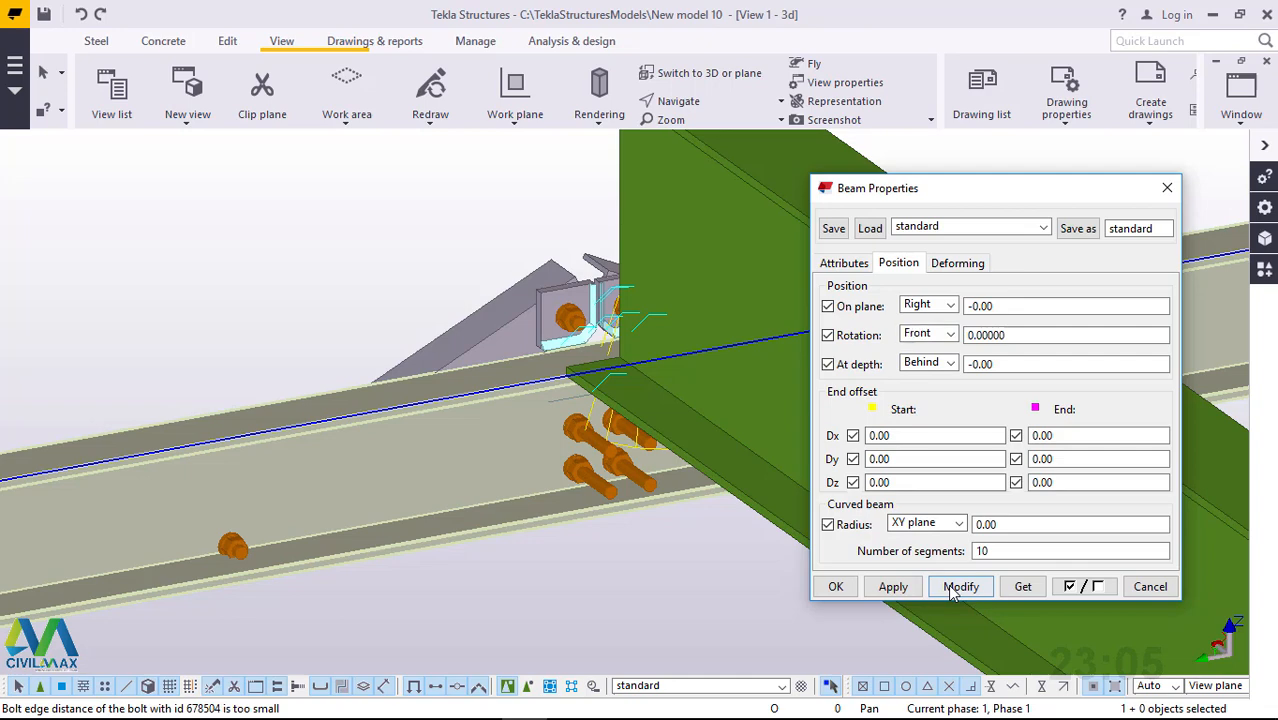
pyautogui.click(958, 587)
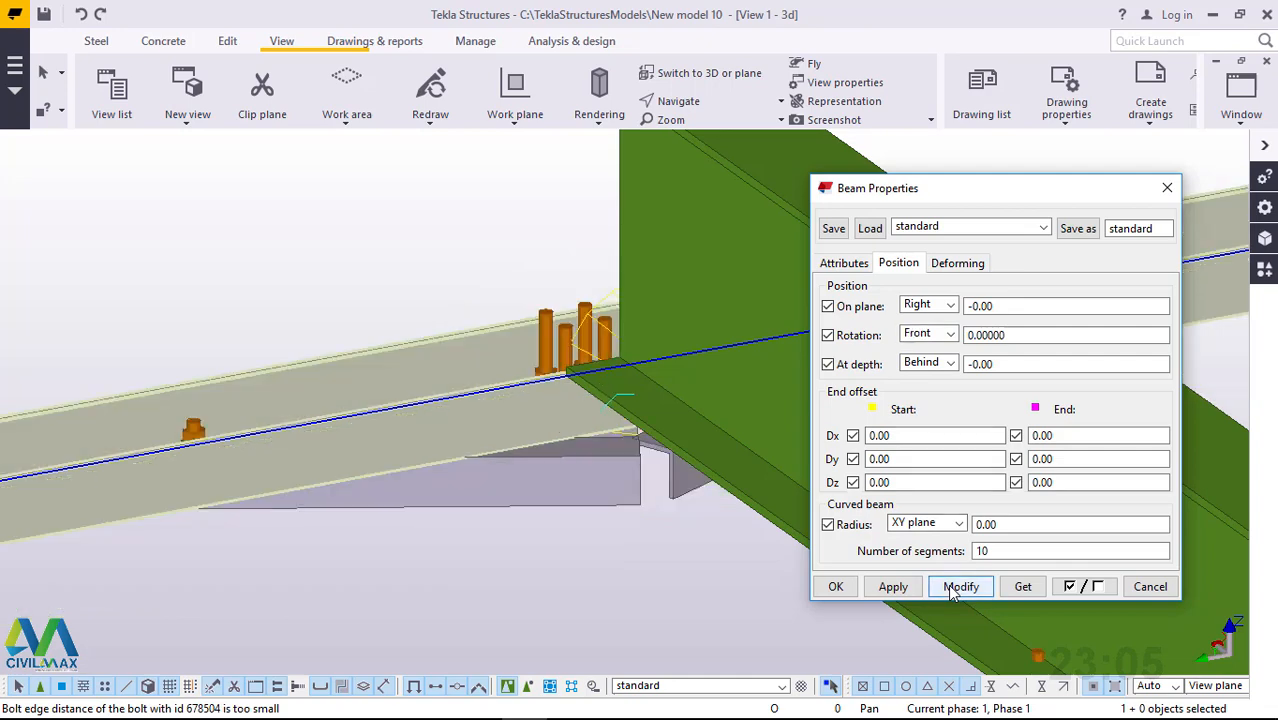
# - Set the end purlin's rotation to Top and close its properties
pyautogui.click(950, 334)
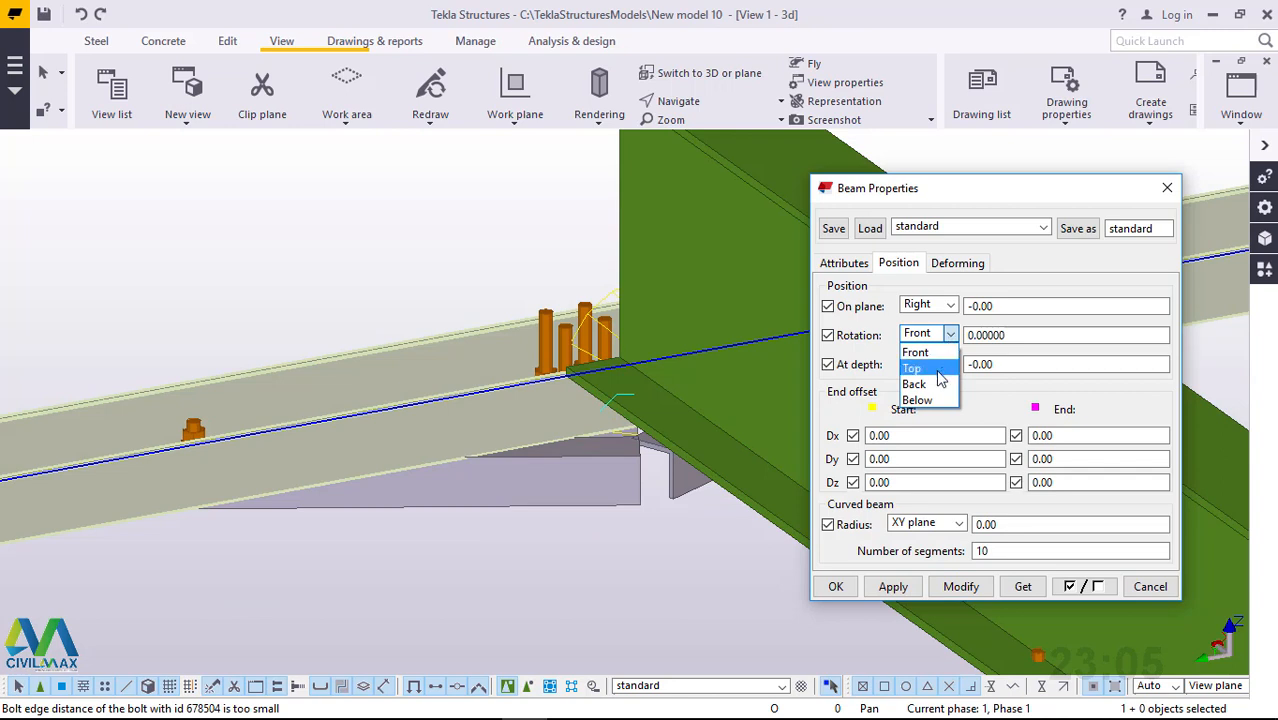
pyautogui.click(944, 369)
pyautogui.click(955, 590)
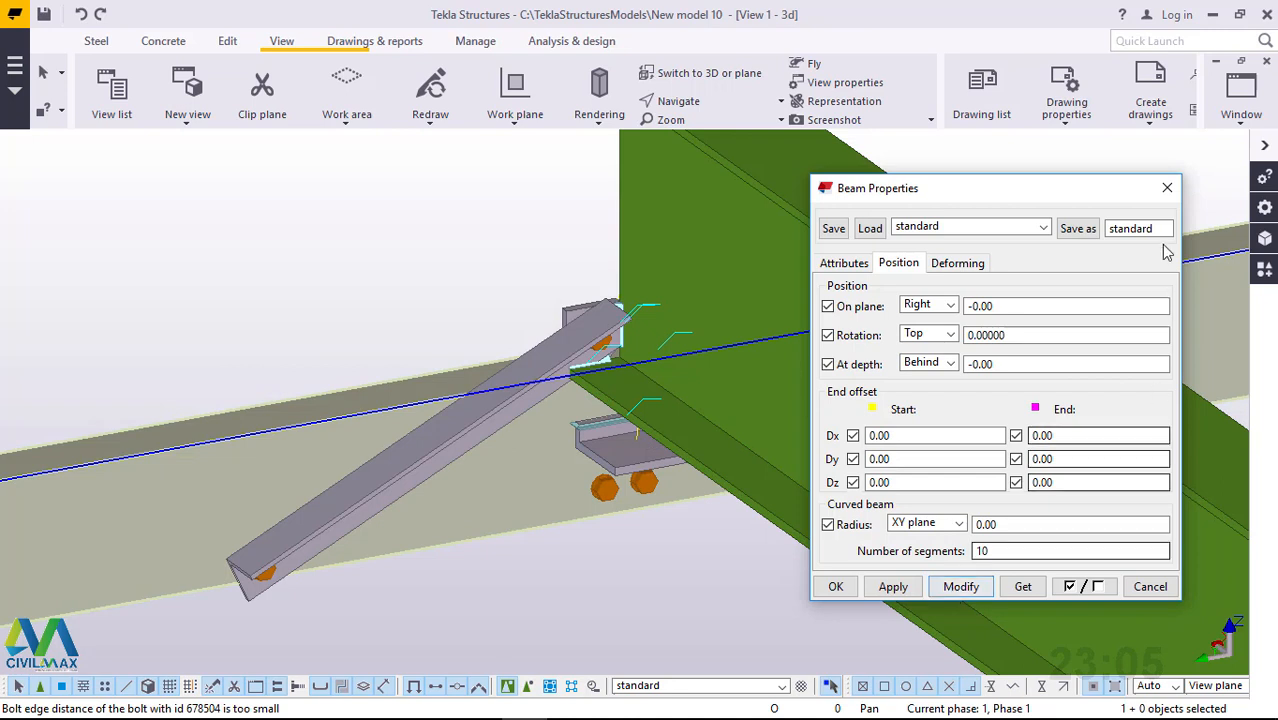
pyautogui.click(1168, 189)
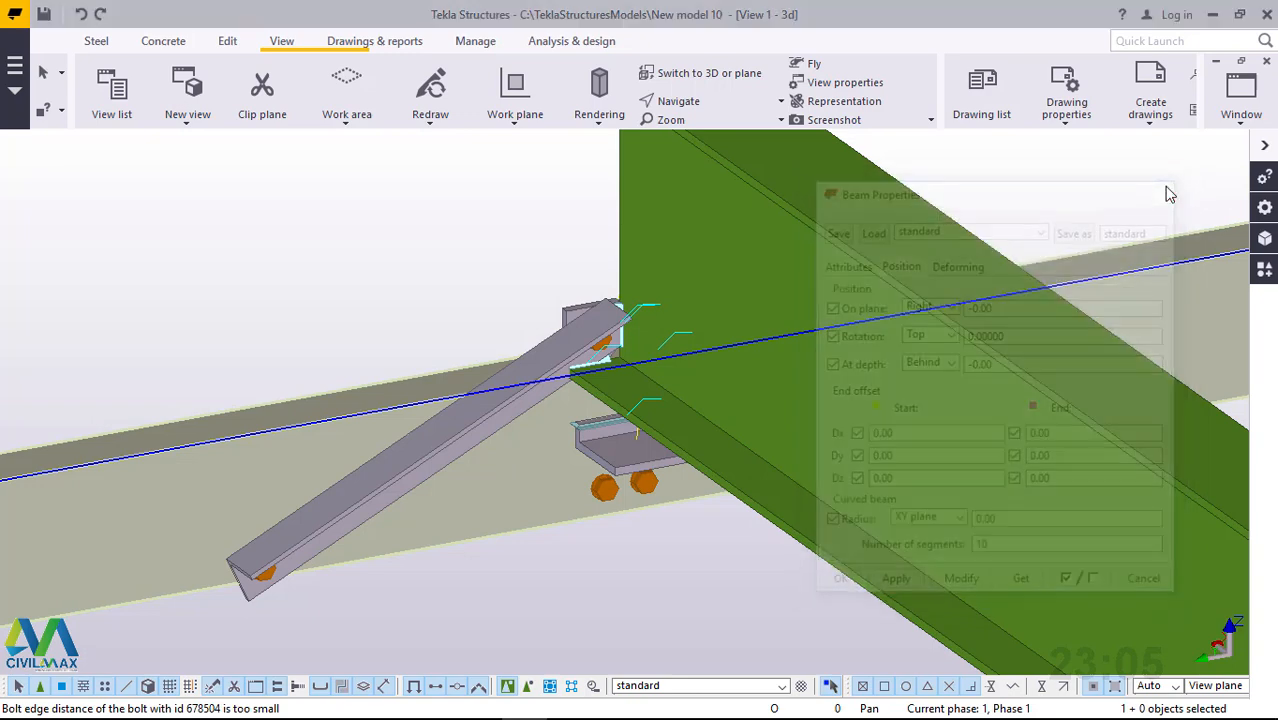
# - Delete the bolted brace connection between the rotated end purlin and the end of the nearest main beam
pyautogui.click(688, 111)
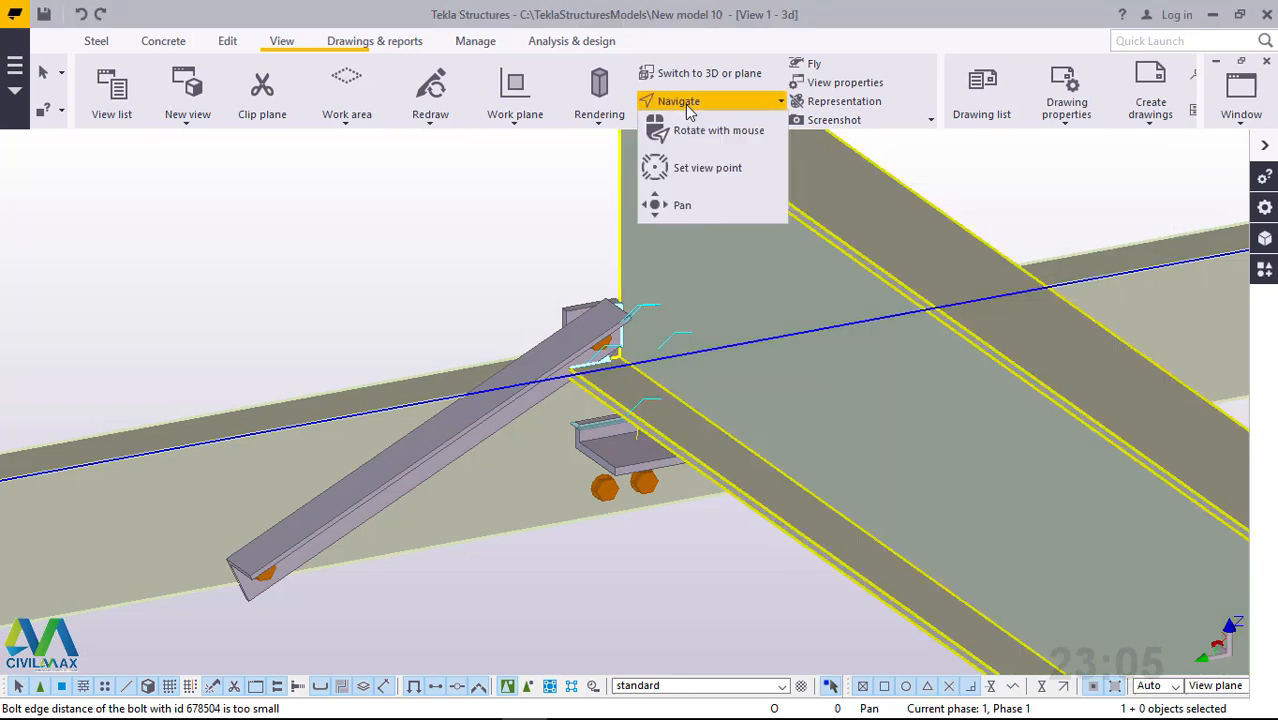
pyautogui.click(686, 134)
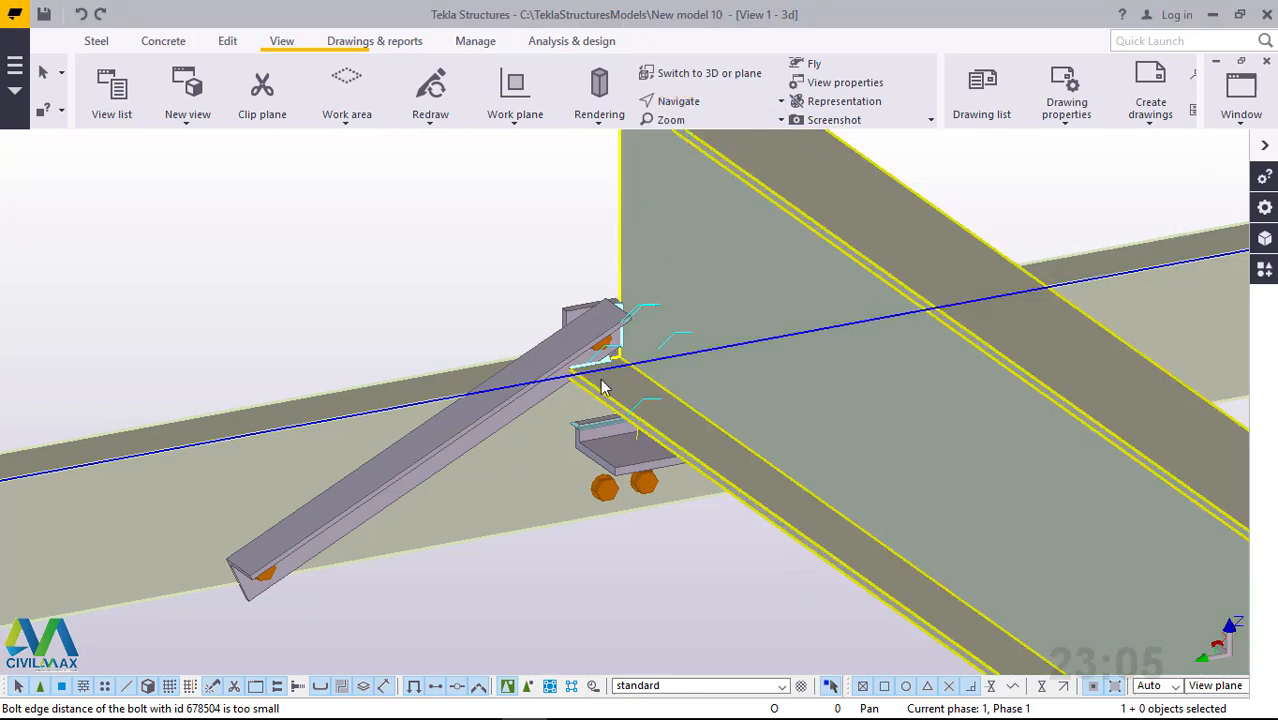
pyautogui.keyDown('ctrl'); pyautogui.moveTo(603, 380); pyautogui.dragTo(923, 377, button='middle'); pyautogui.keyUp('ctrl')
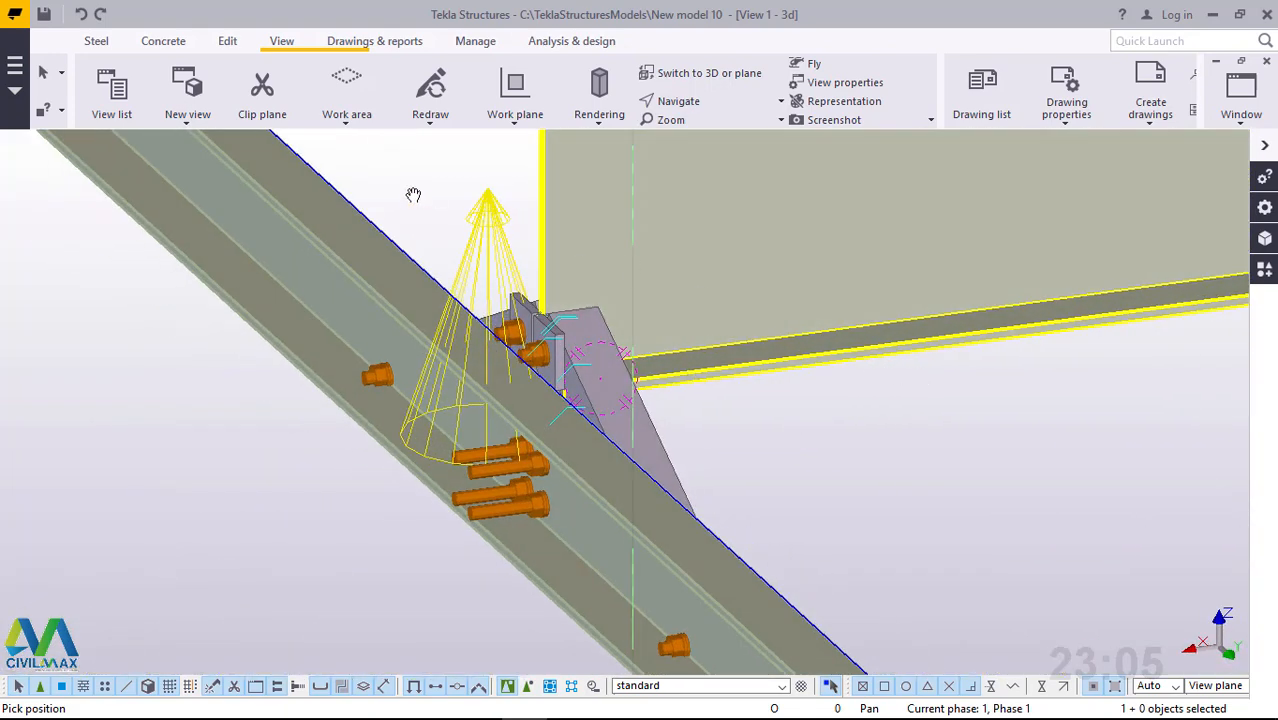
pyautogui.scroll(3, 412, 195)
pyautogui.rightClick(407, 195)
pyautogui.click(465, 214)
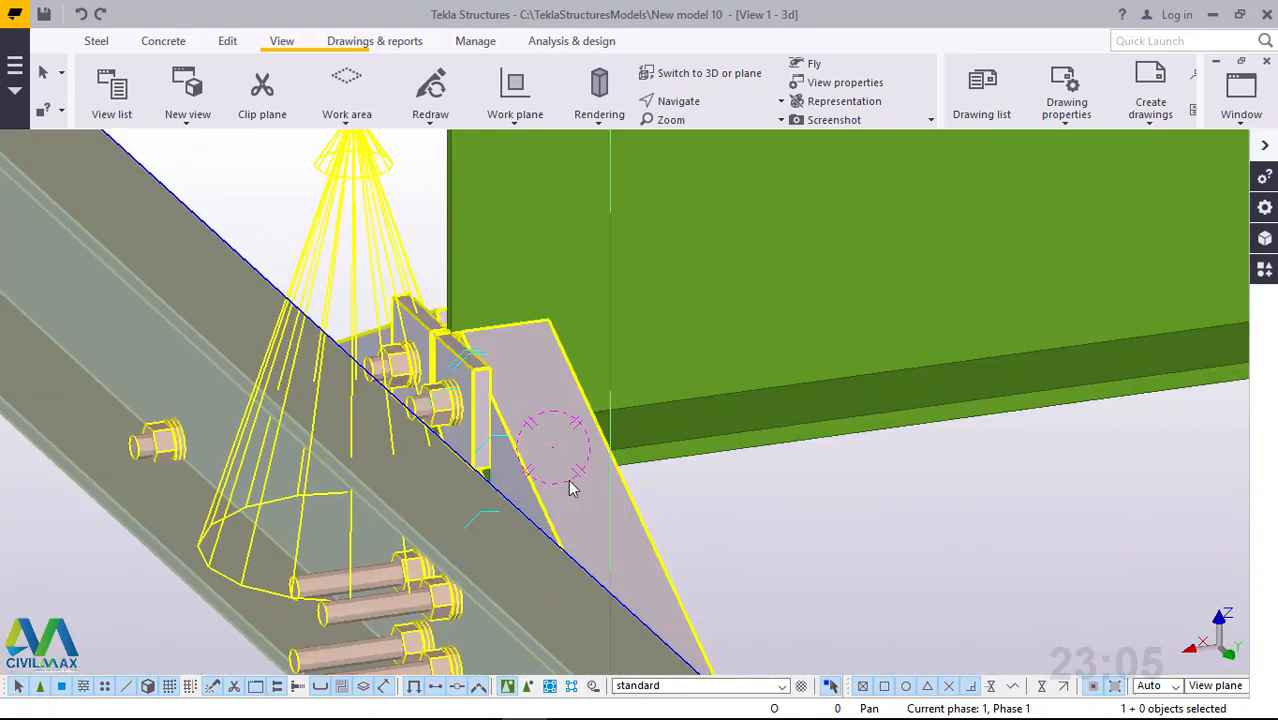
pyautogui.click(568, 479)
pyautogui.rightClick(568, 479)
pyautogui.click(626, 401)
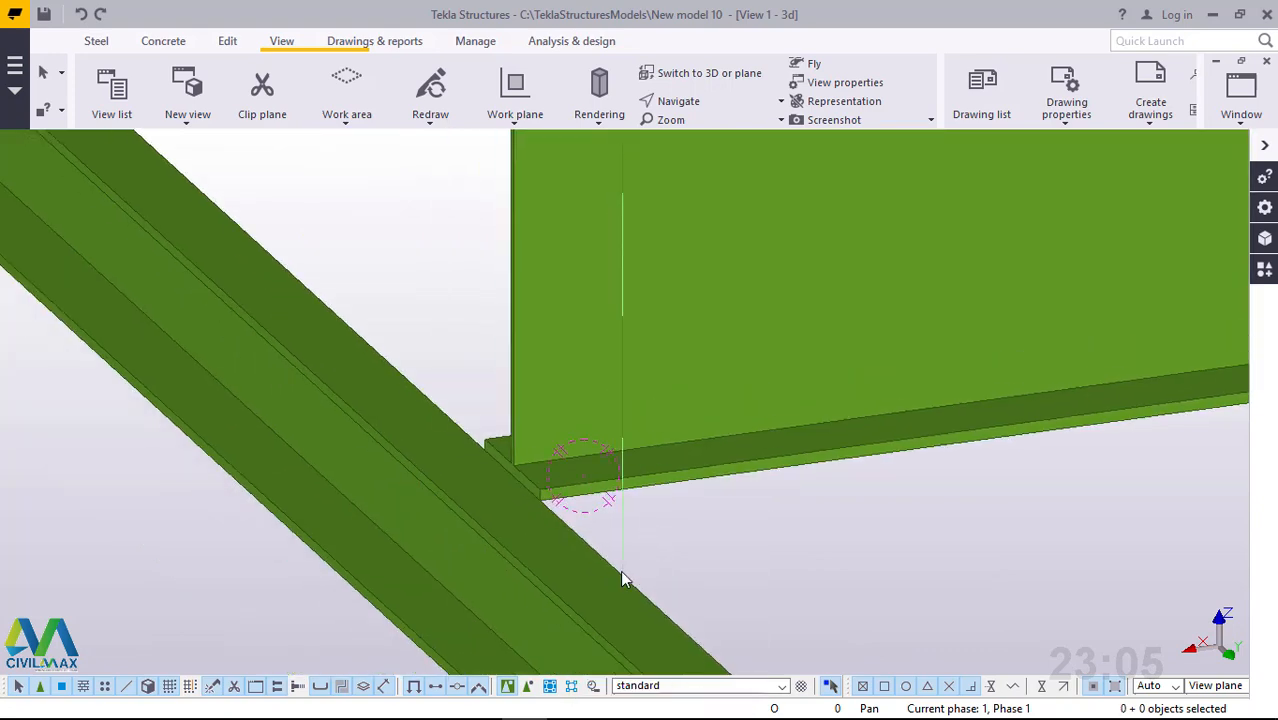
# - Delete the bolted brace connection between the end purlin and the end of the farther main beam
pyautogui.scroll(-3, 621, 578)
pyautogui.scroll(5, 437, 392)
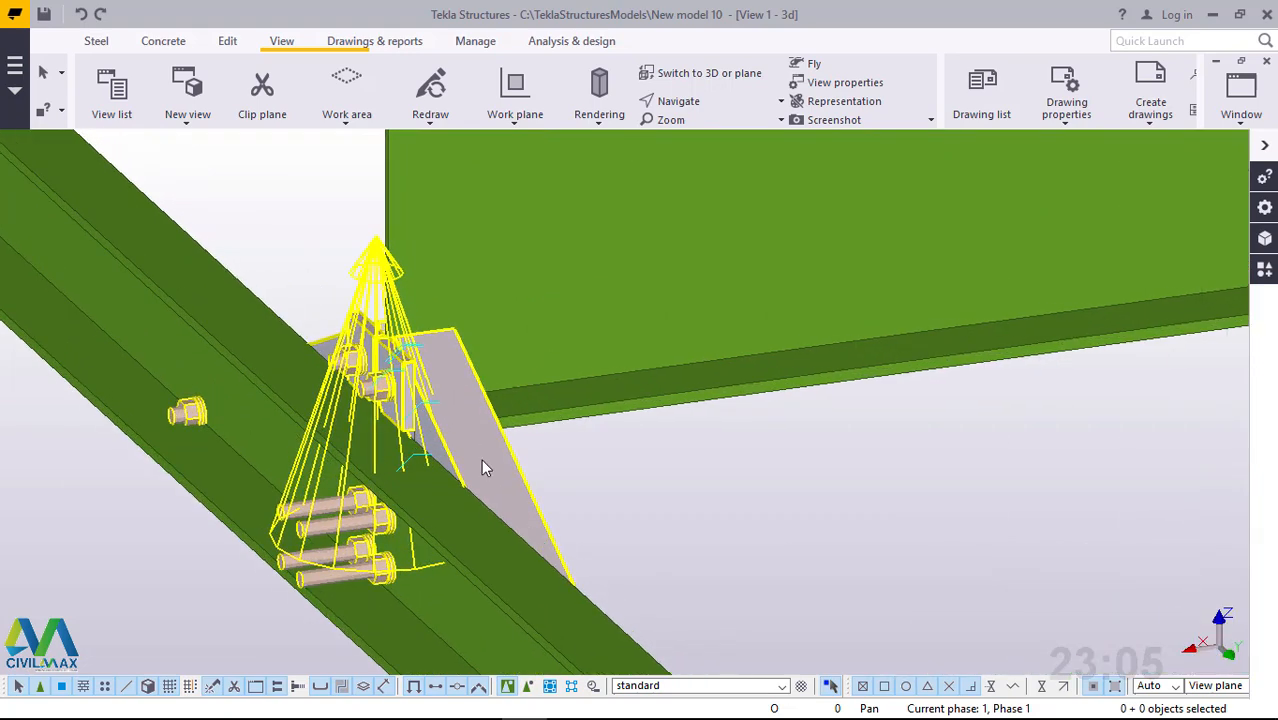
pyautogui.click(483, 466)
pyautogui.rightClick(483, 466)
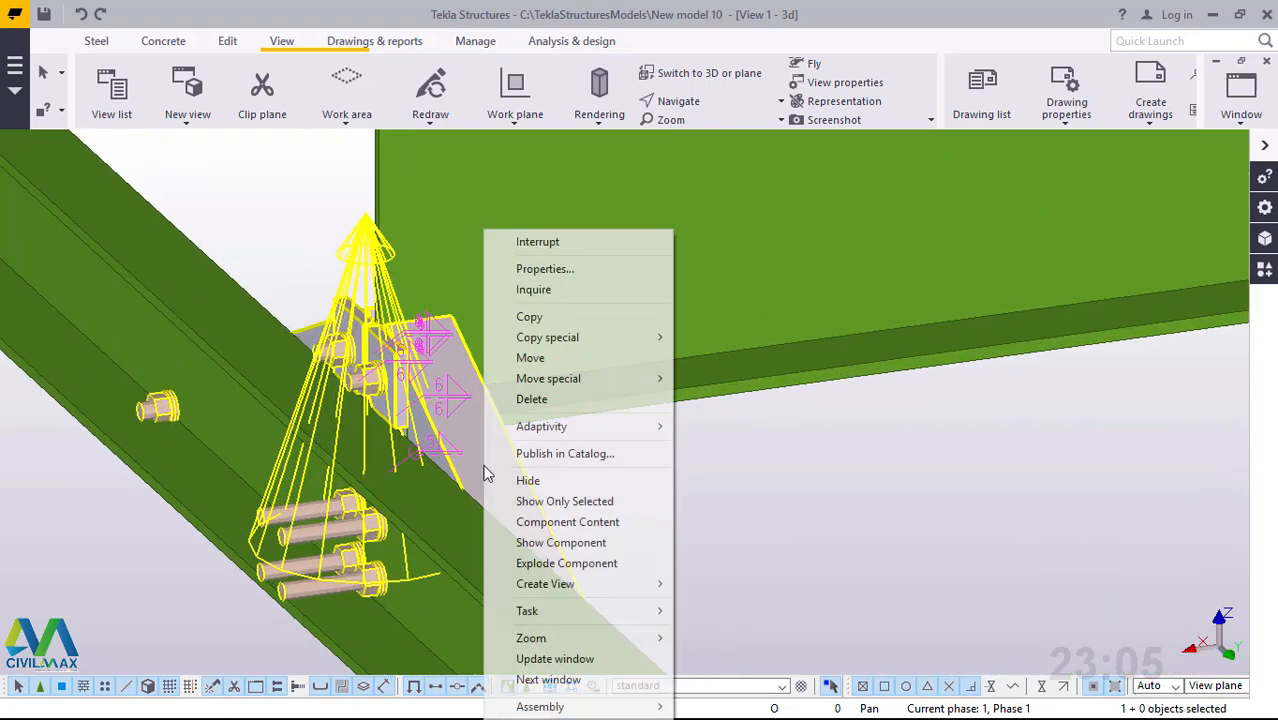
pyautogui.click(554, 404)
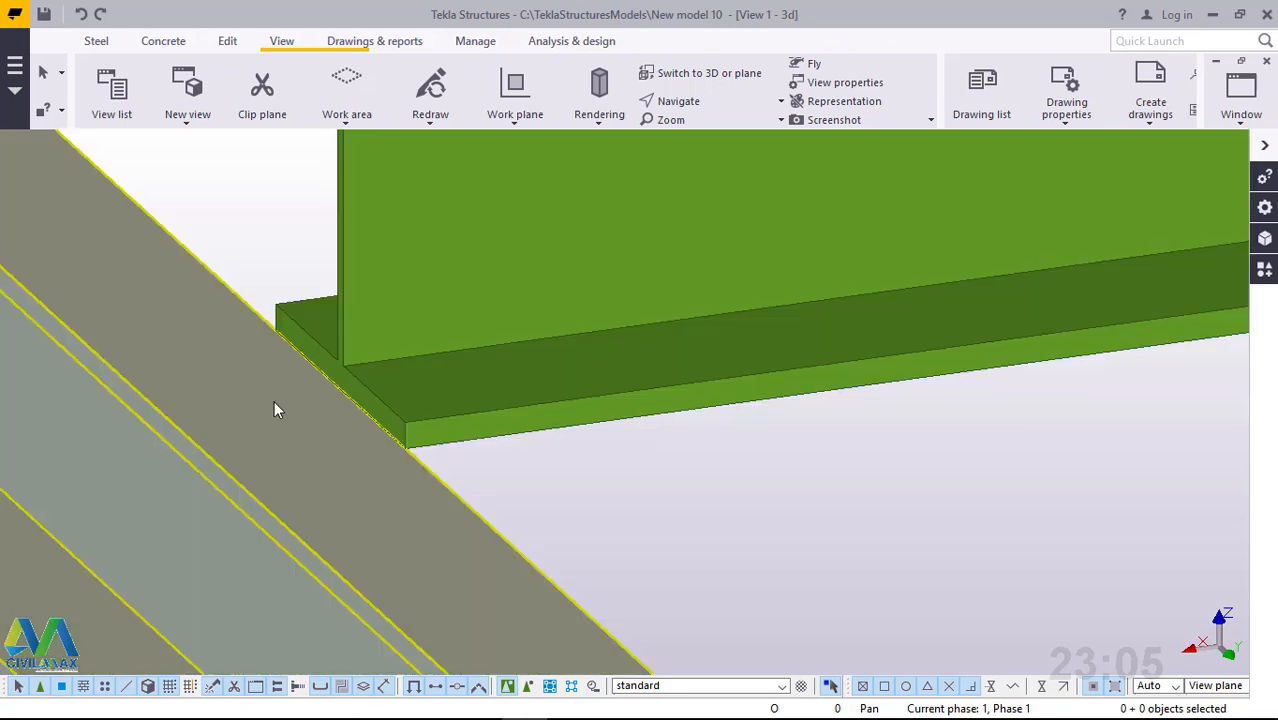
# - Set the end purlin's on-plane position to Left, apply it to the part and close its properties
pyautogui.doubleClick(275, 404)
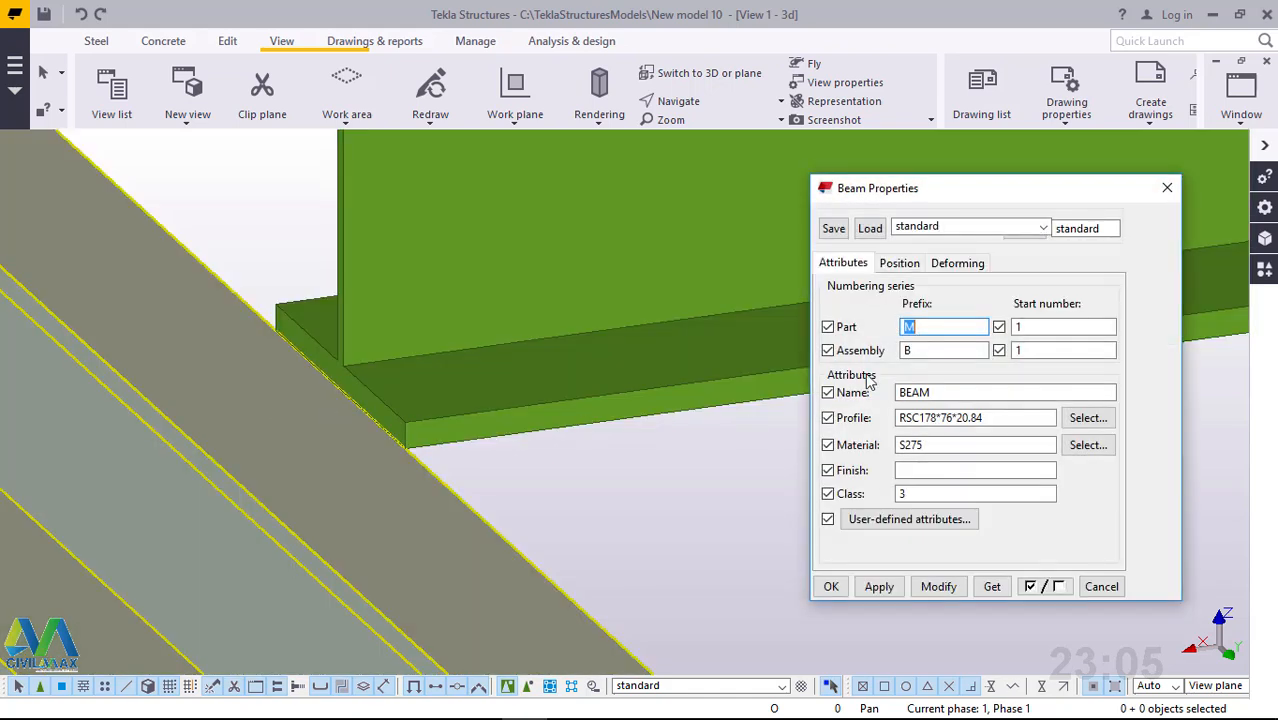
pyautogui.click(899, 263)
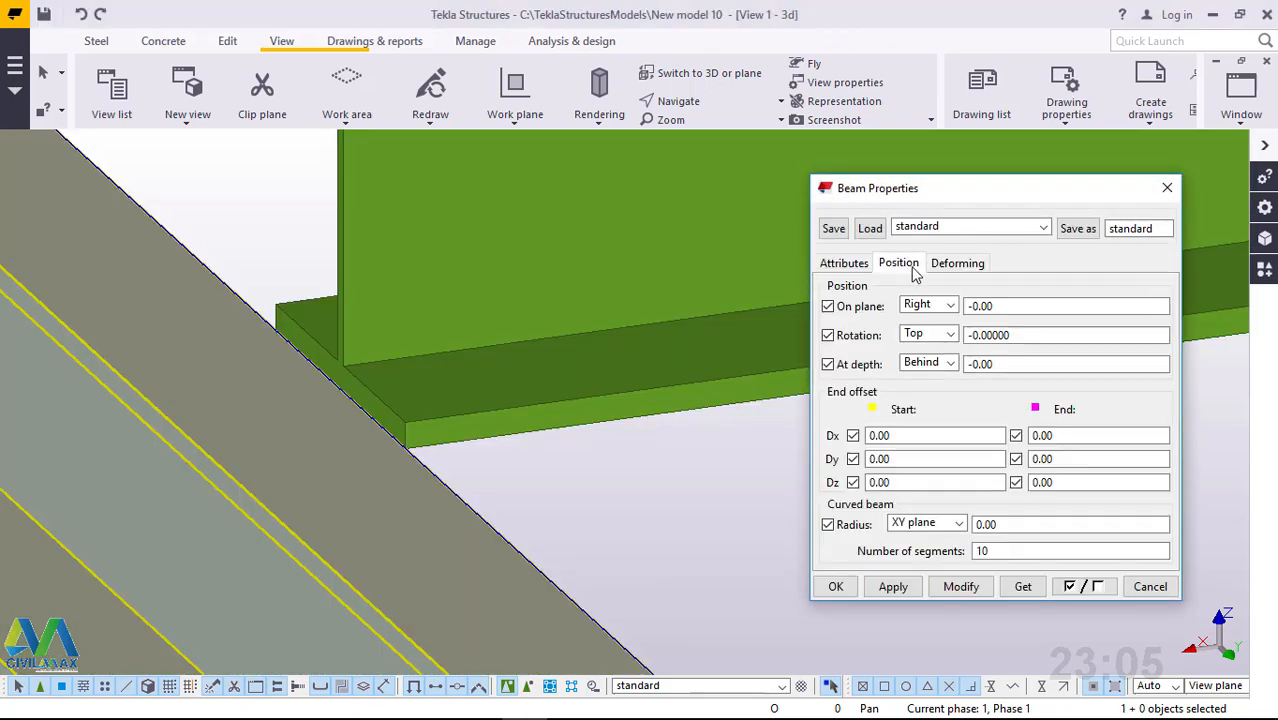
pyautogui.click(950, 306)
pyautogui.click(915, 349)
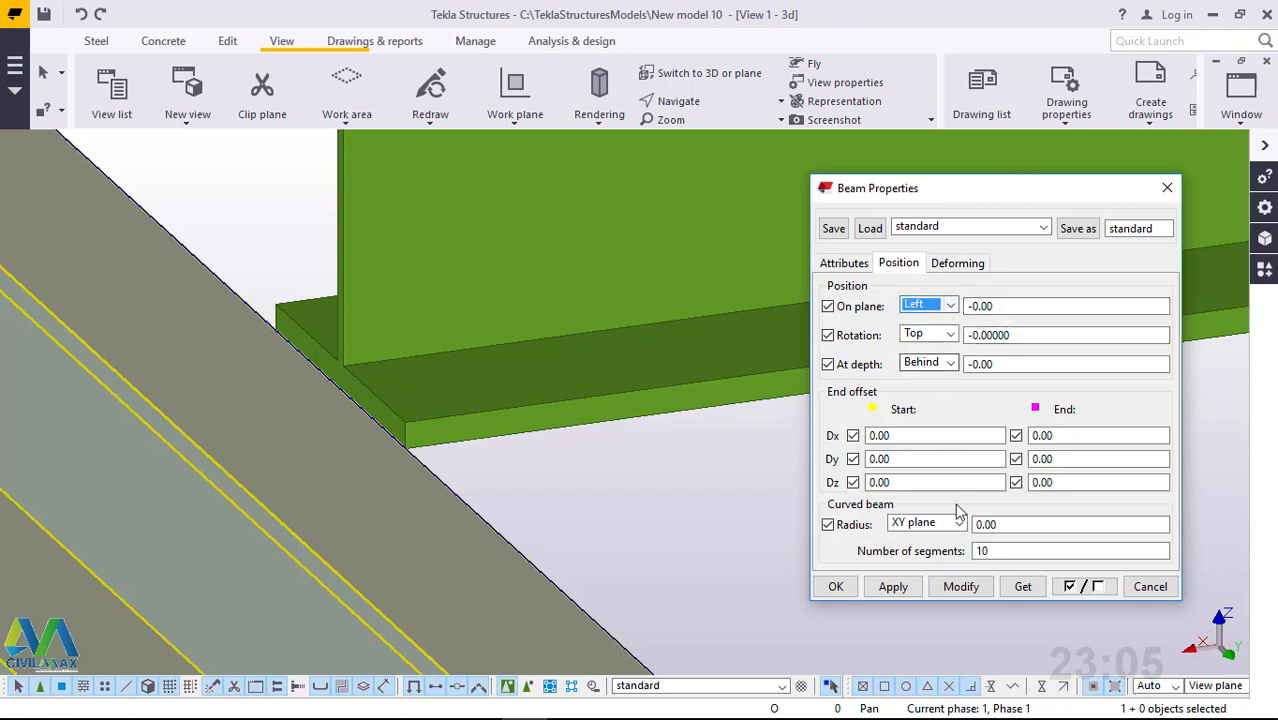
pyautogui.click(960, 587)
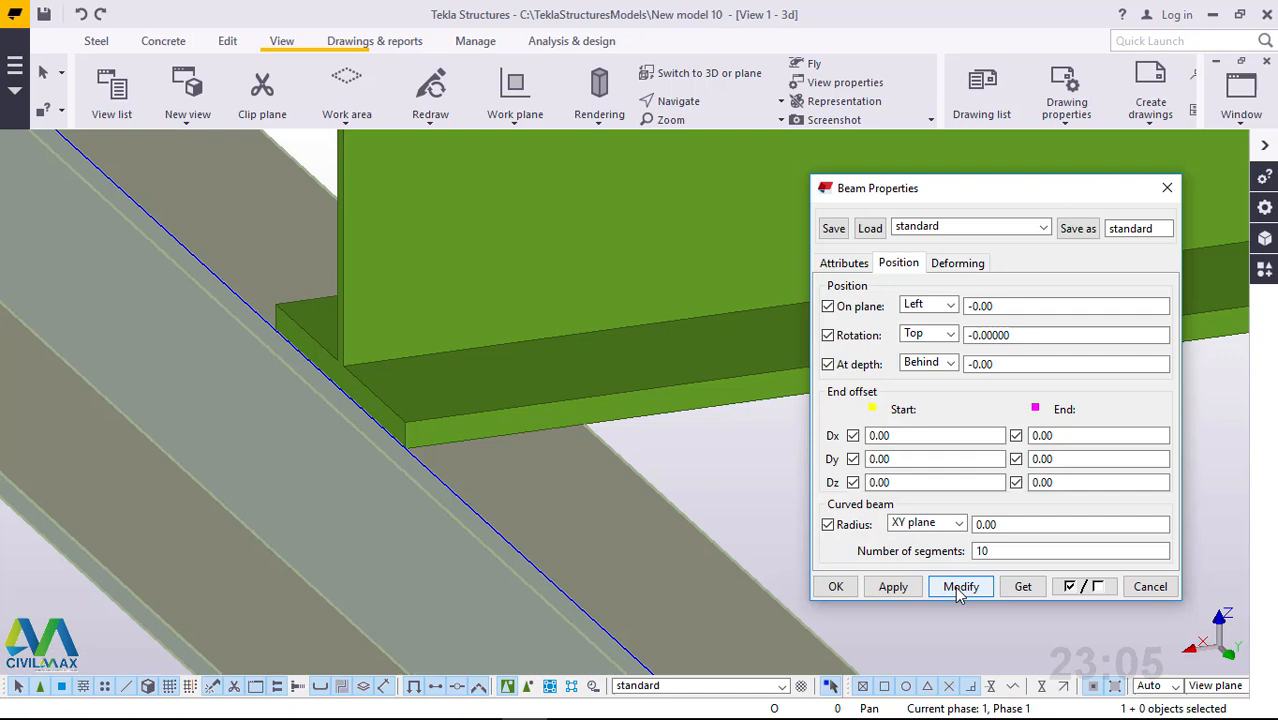
pyautogui.click(893, 589)
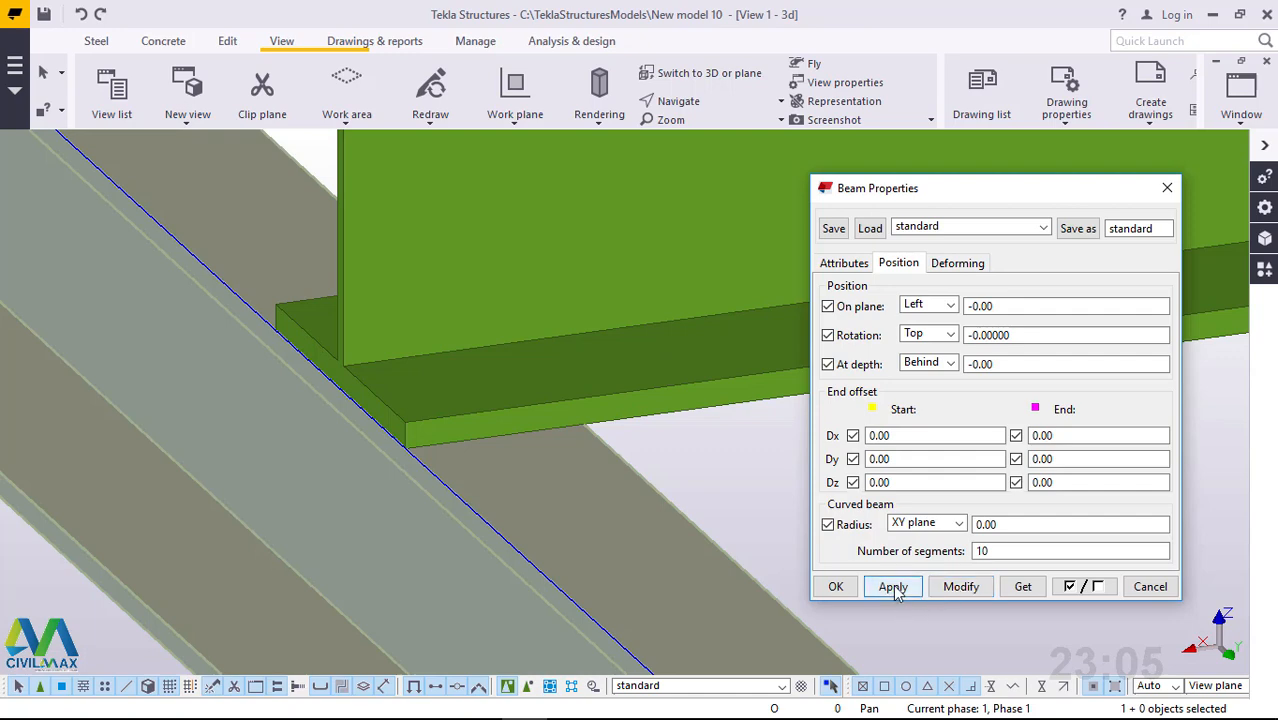
pyautogui.click(832, 586)
# - Search the component catalog for 1 and choose the Cold rolled overlap connection
pyautogui.scroll(-3, 460, 441)
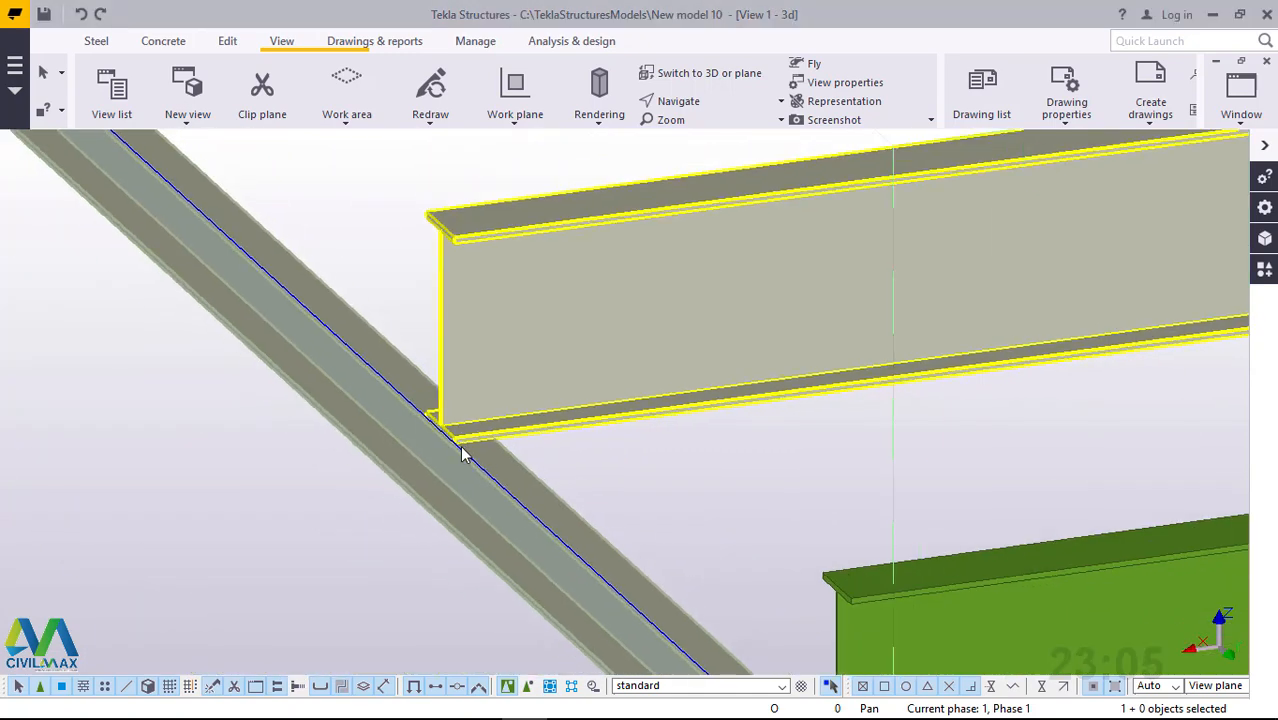
pyautogui.scroll(-5, 465, 455)
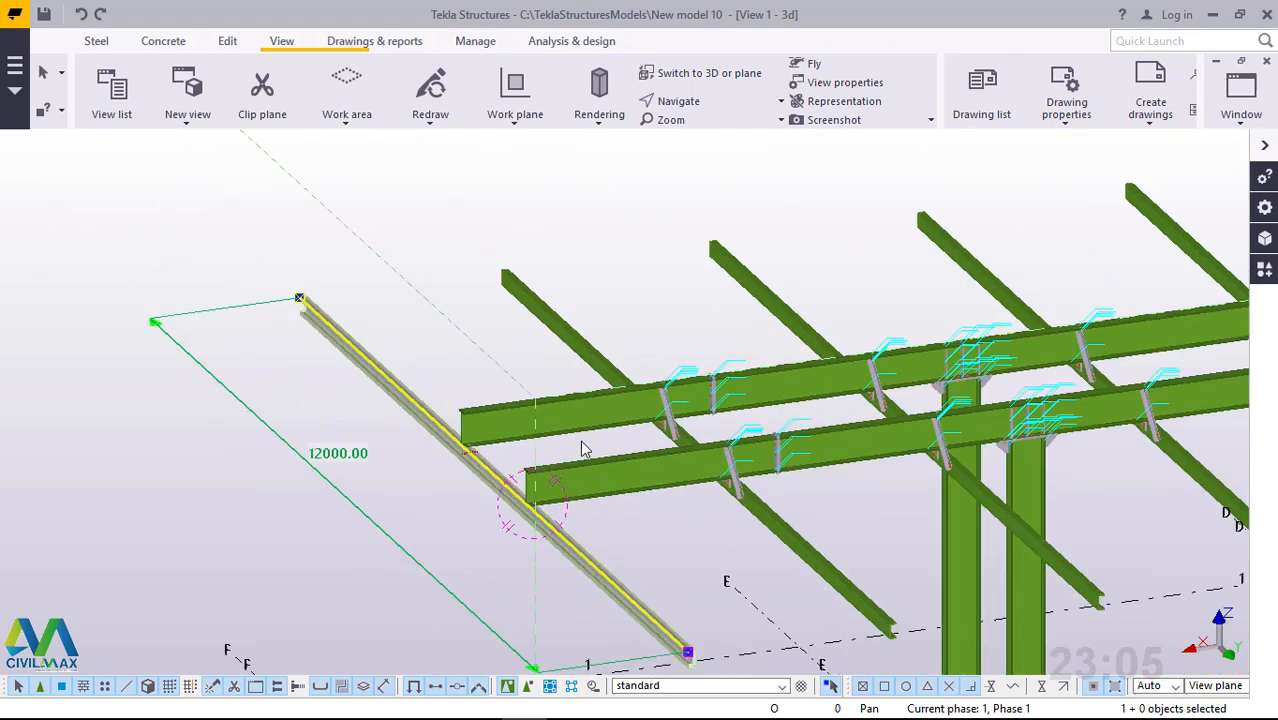
pyautogui.scroll(3, 715, 465)
pyautogui.scroll(4, 740, 486)
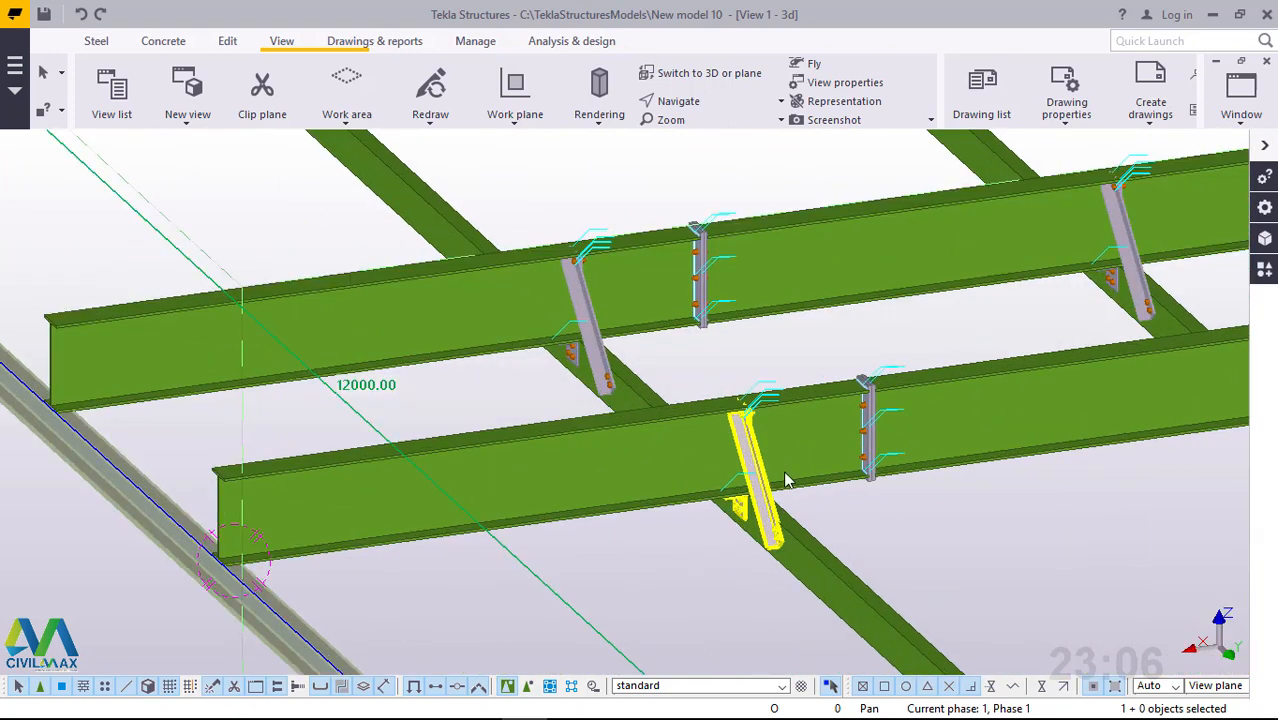
pyautogui.click(1265, 272)
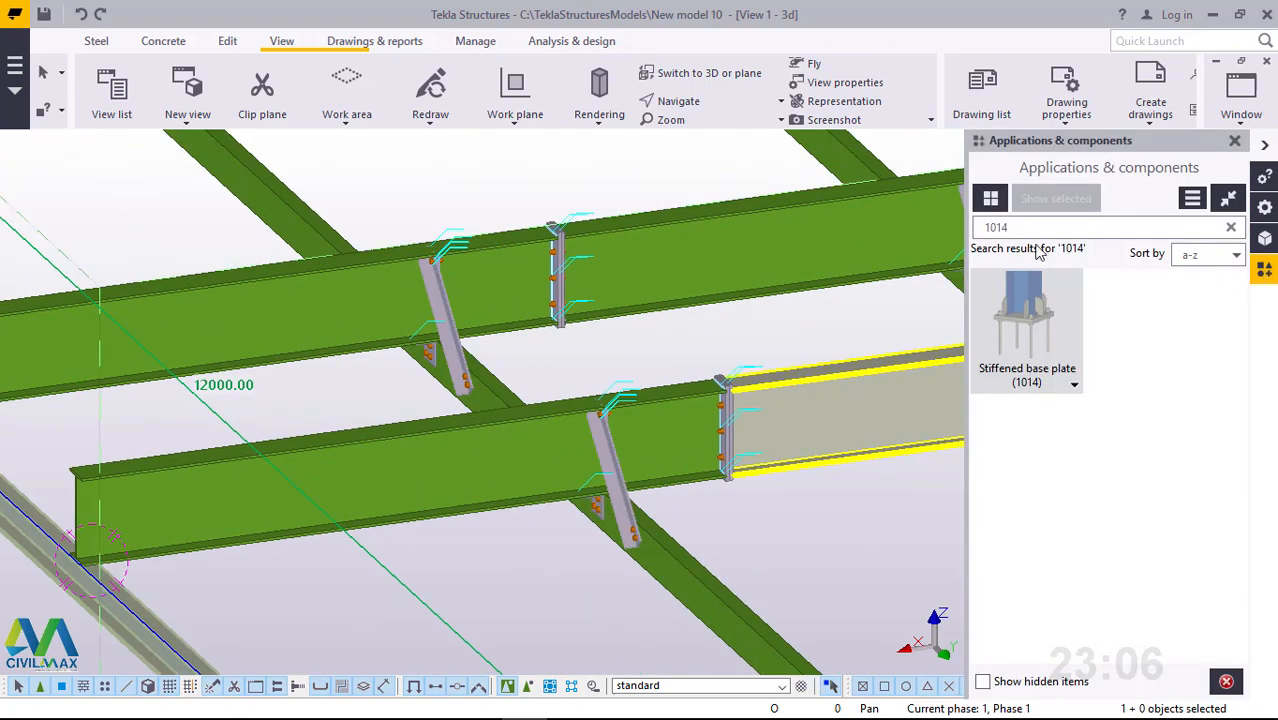
pyautogui.moveTo(1034, 232); pyautogui.dragTo(965, 240)
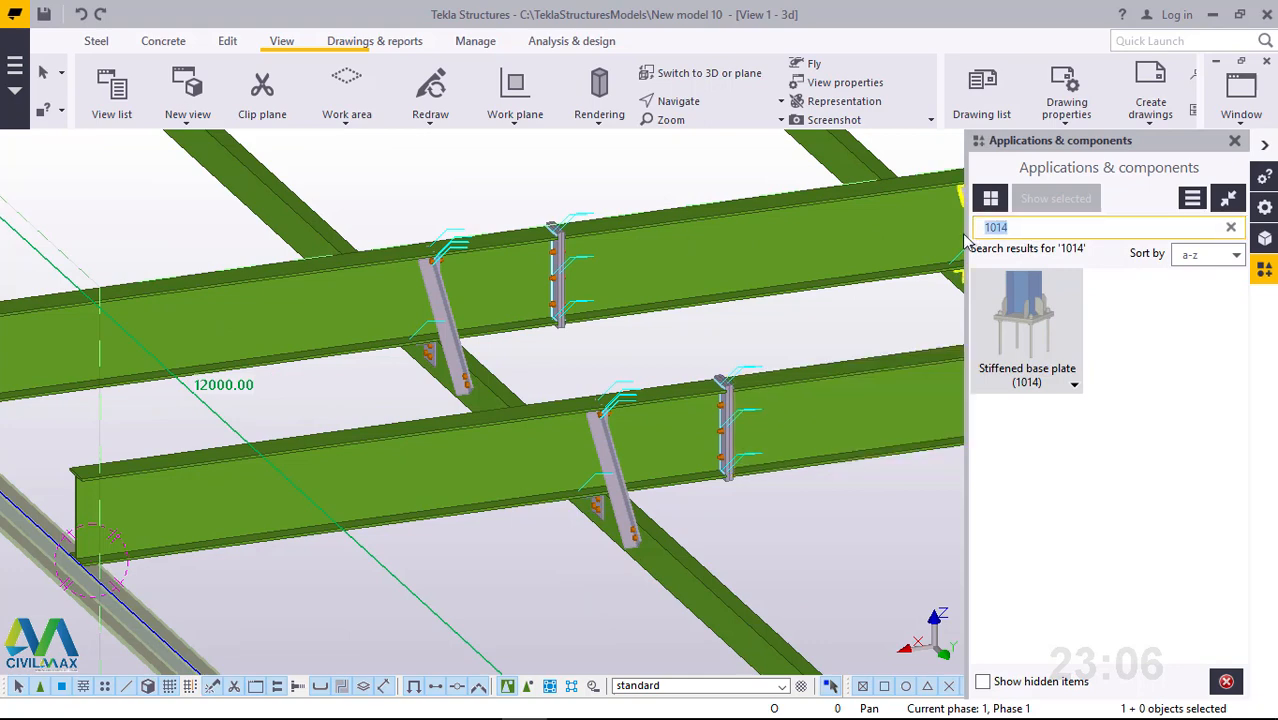
pyautogui.write('1')
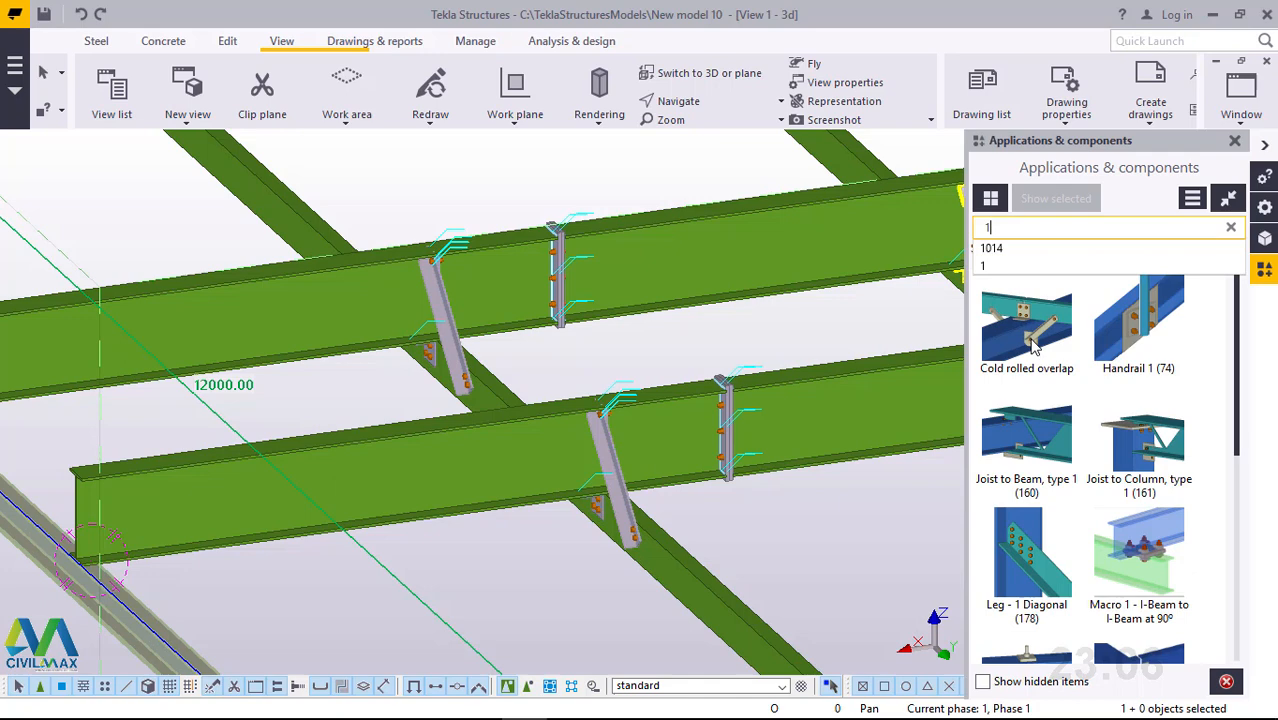
pyautogui.click(1035, 345)
# - Apply the Cold rolled overlap connection between the nearest main beam's end and the end purlin
pyautogui.scroll(-2, 1033, 383)
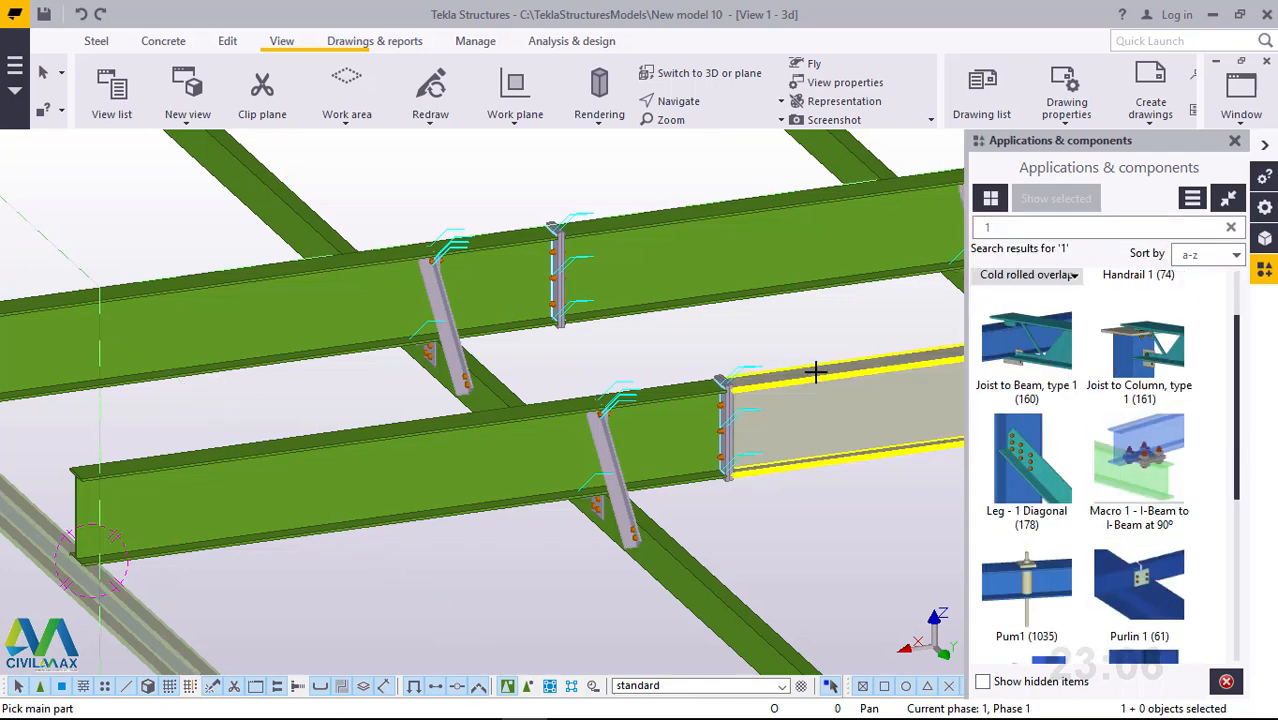
pyautogui.scroll(-2, 816, 371)
pyautogui.scroll(-2, 284, 478)
pyautogui.moveTo(30, 576); pyautogui.dragTo(276, 510, button='middle')
pyautogui.scroll(2, 619, 434)
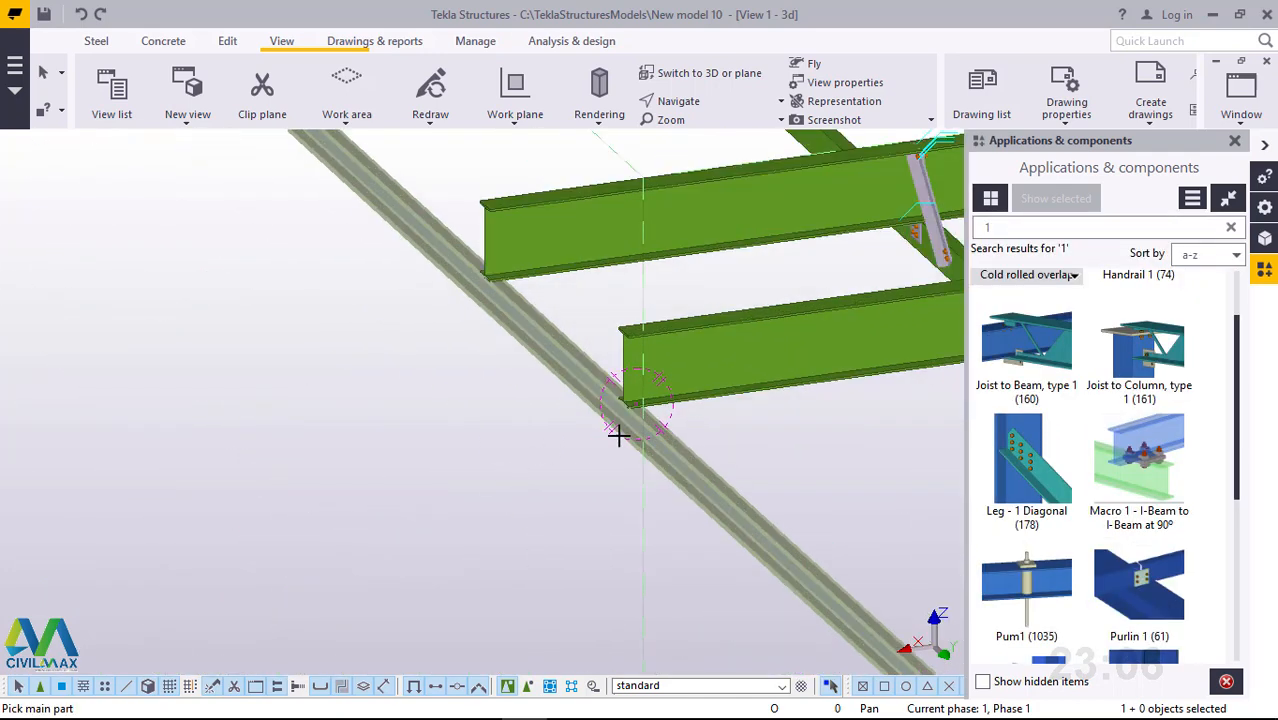
pyautogui.scroll(2, 722, 362)
pyautogui.scroll(3, 842, 228)
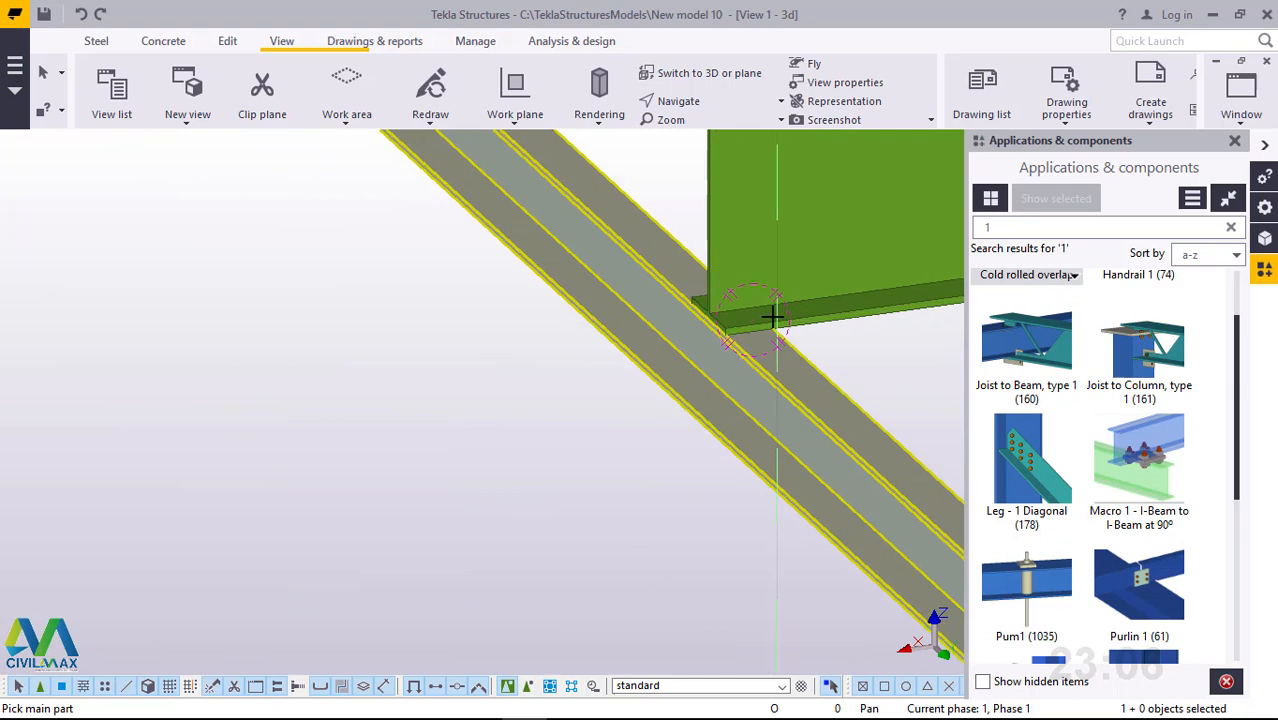
pyautogui.click(807, 363)
pyautogui.click(807, 363)
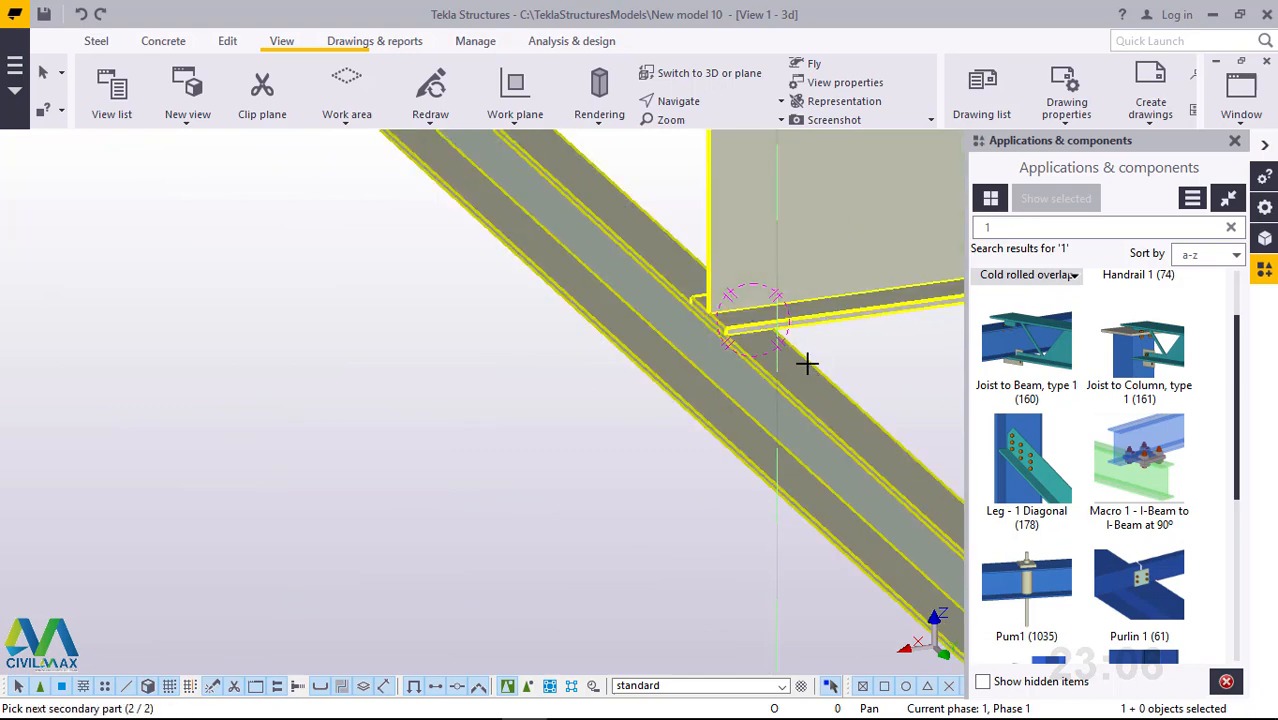
pyautogui.middleClick(807, 363)
pyautogui.scroll(-4, 537, 540)
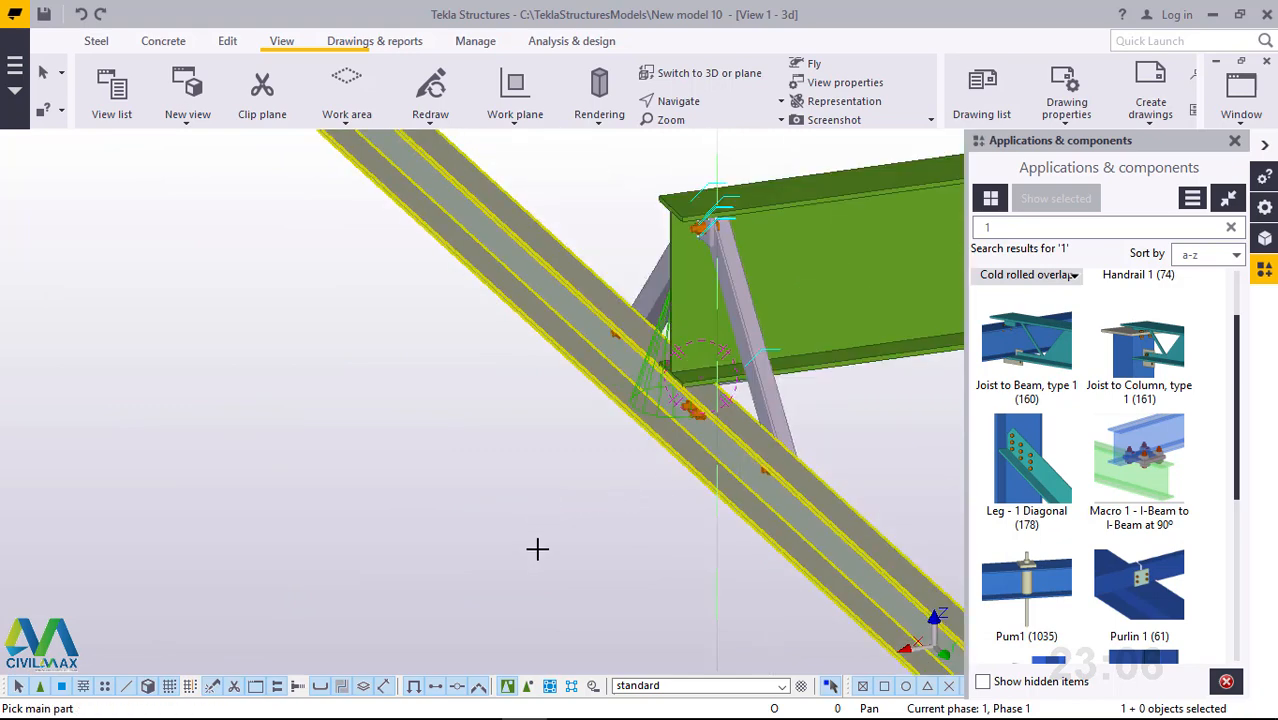
# - Apply the same connection between the farther main beam's end and the end purlin, and end the command
pyautogui.keyDown('ctrl'); pyautogui.moveTo(540, 557); pyautogui.dragTo(577, 401, button='middle'); pyautogui.keyUp('ctrl')
pyautogui.scroll(10, 465, 384)
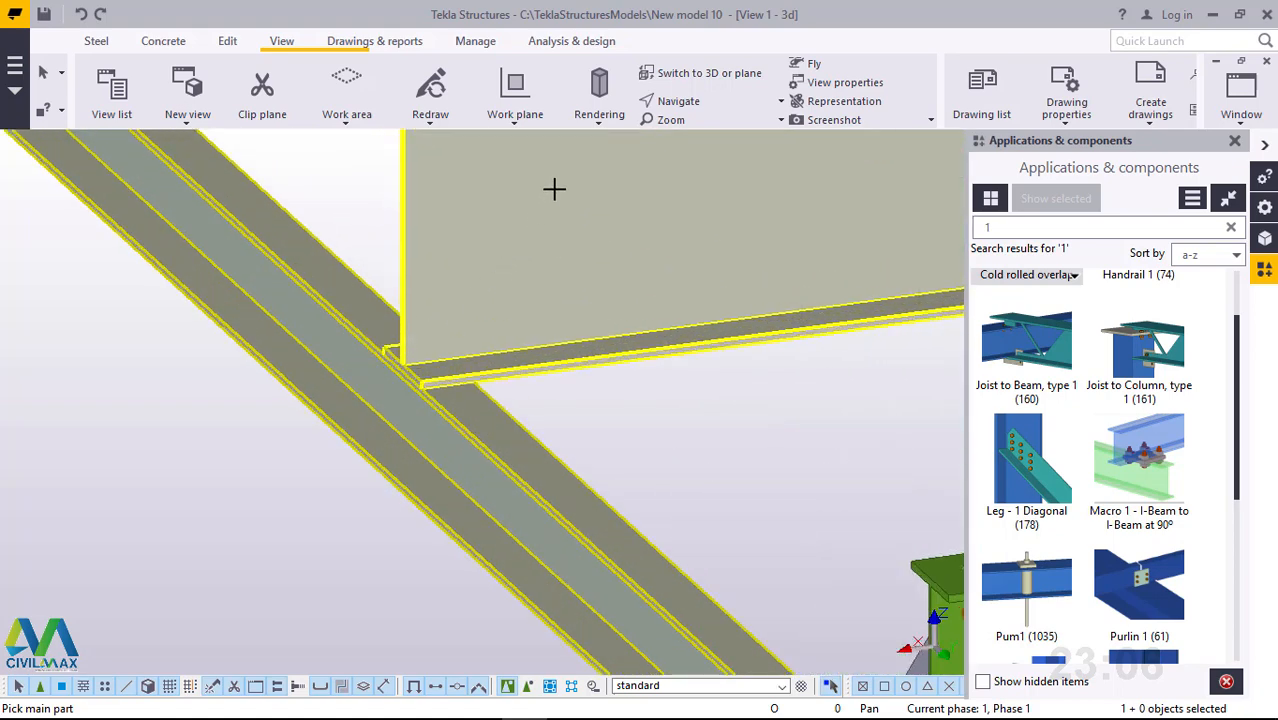
pyautogui.click(520, 358)
pyautogui.click(478, 403)
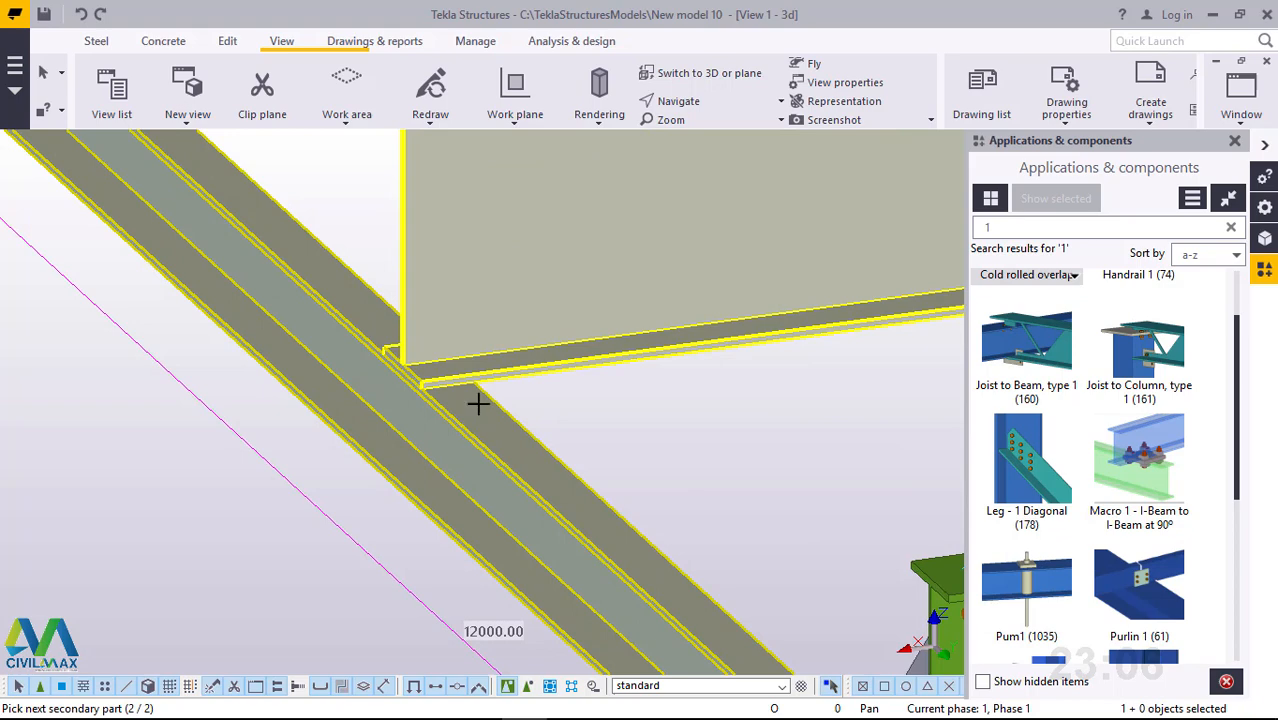
pyautogui.middleClick(478, 403)
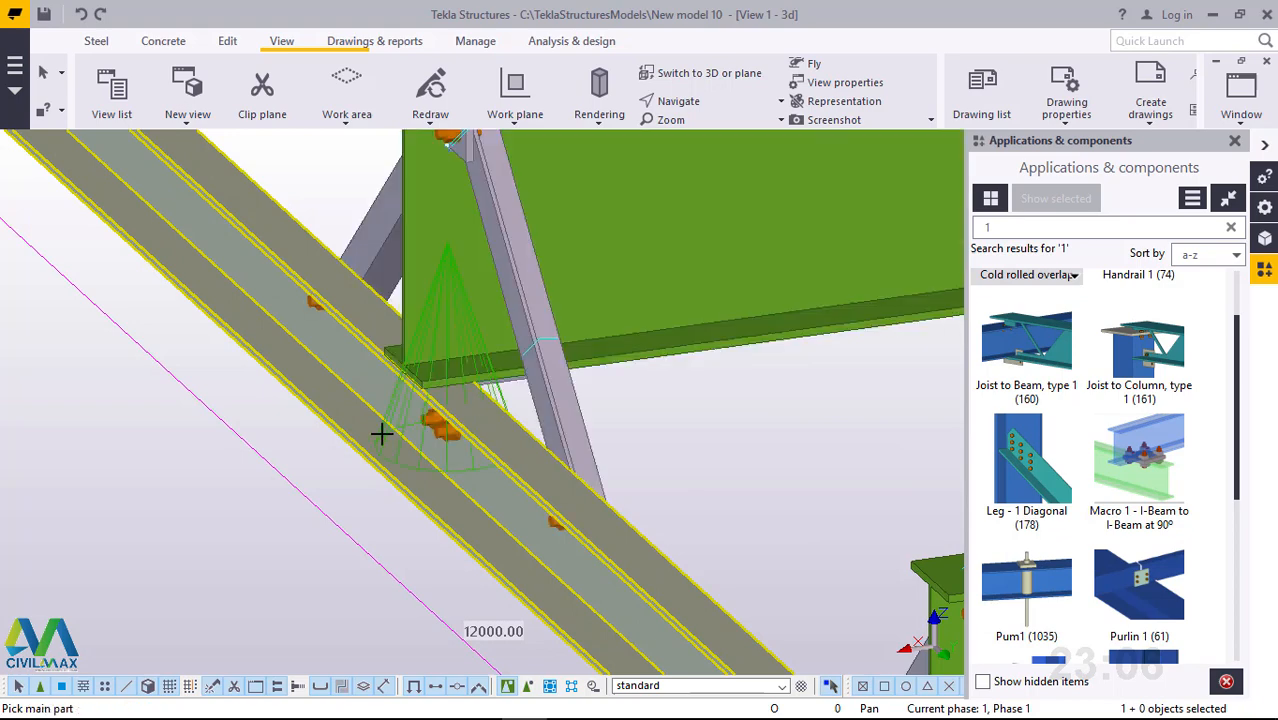
pyautogui.scroll(-3, 375, 430)
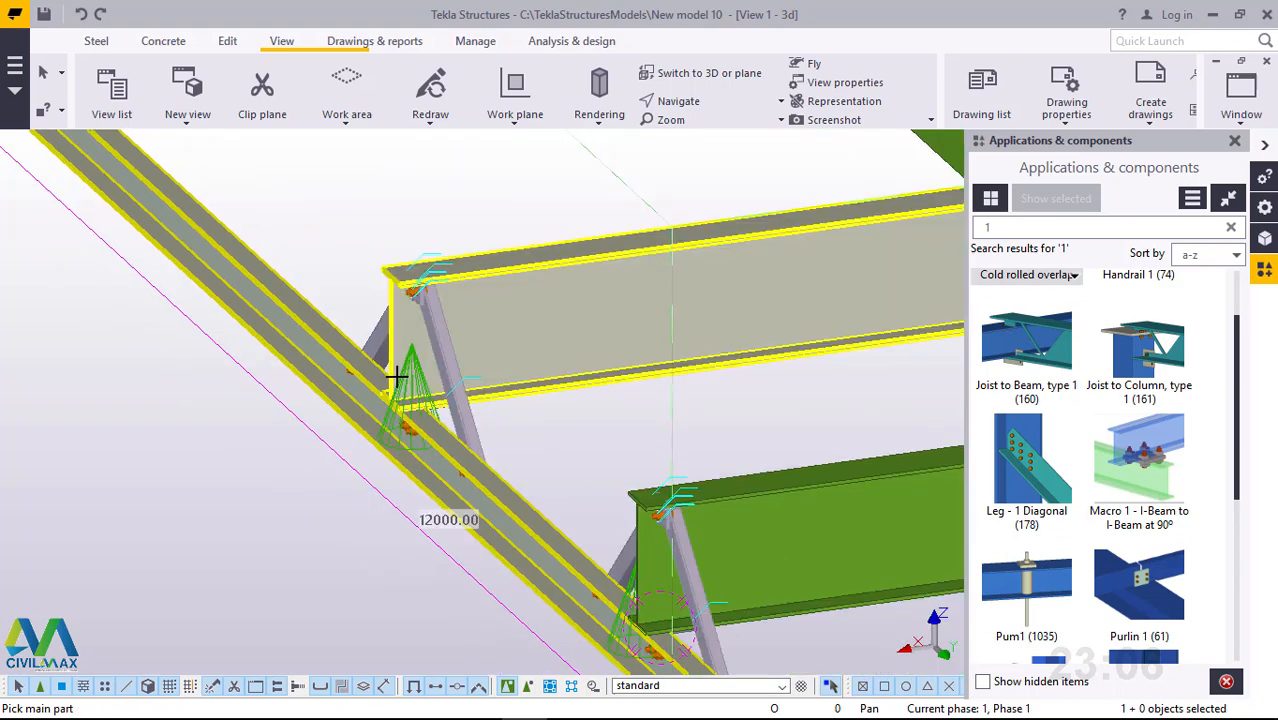
pyautogui.rightClick(320, 196)
pyautogui.click(342, 205)
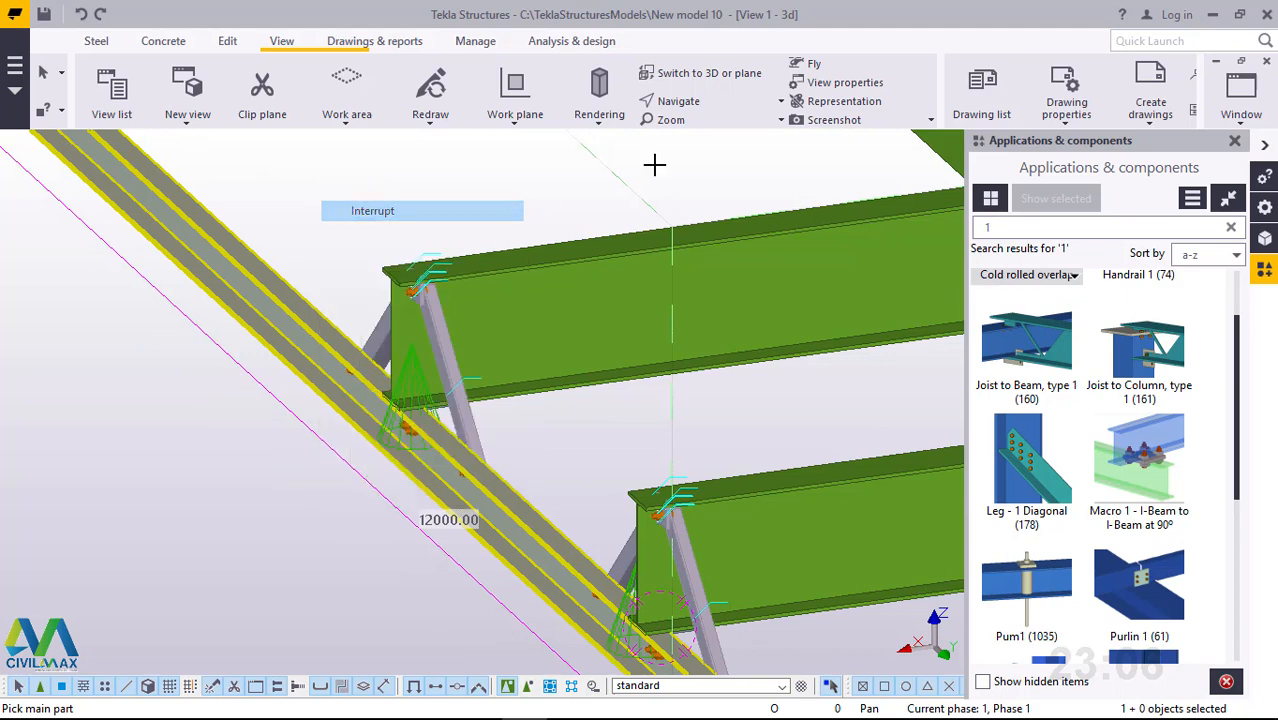
# - Orbit around the end purlin to examine the new brace connections at both main beams
pyautogui.click(700, 104)
pyautogui.click(705, 134)
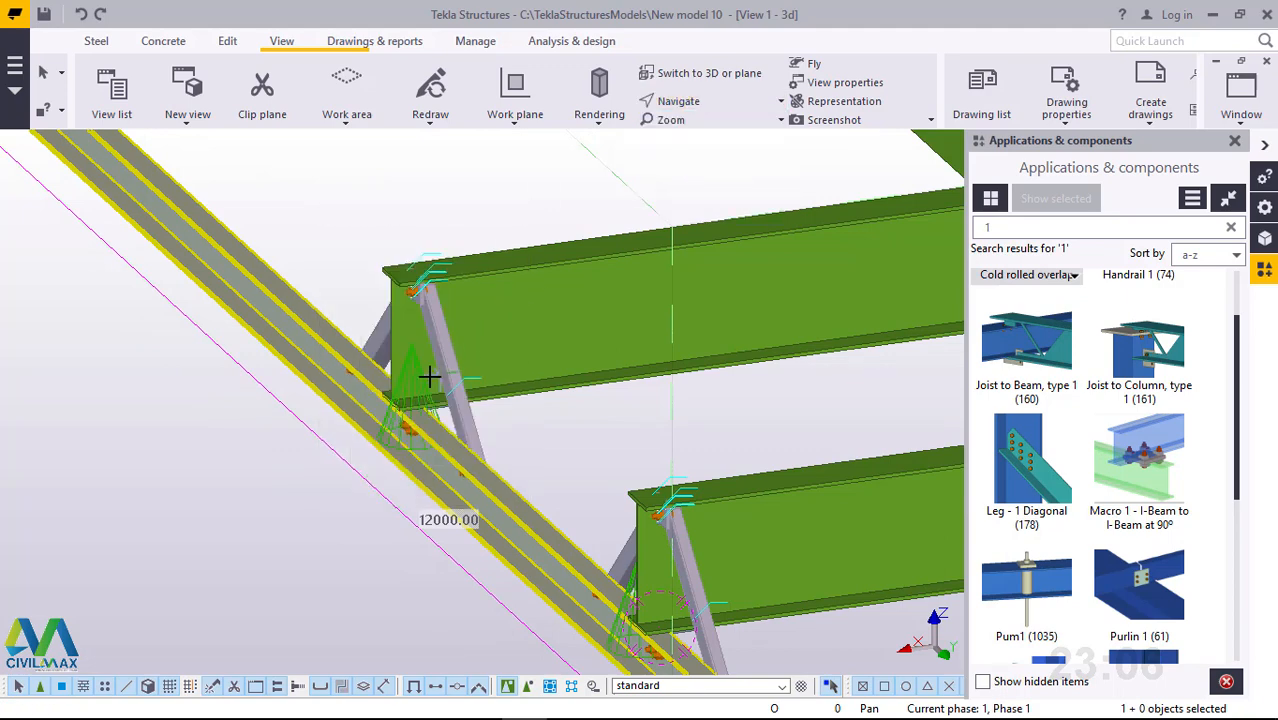
pyautogui.moveTo(429, 376); pyautogui.dragTo(642, 390)
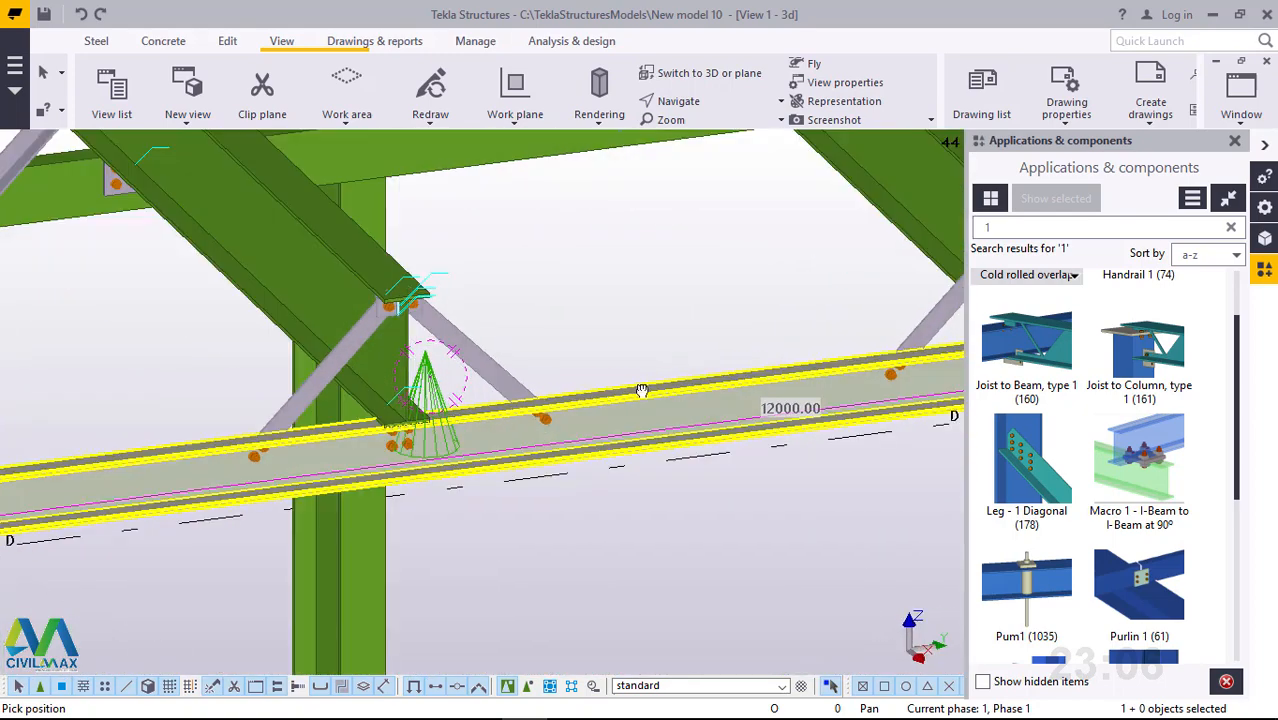
pyautogui.moveTo(425, 381); pyautogui.dragTo(247, 360)
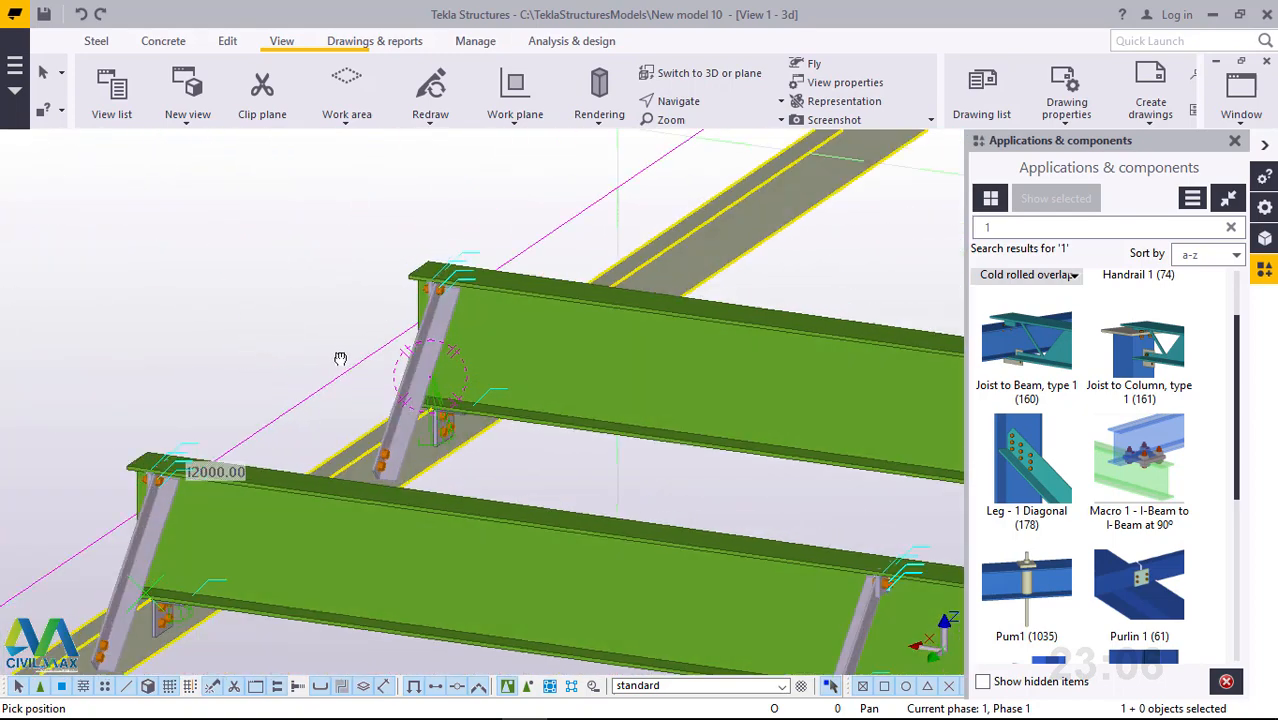
pyautogui.moveTo(340, 358); pyautogui.dragTo(499, 415)
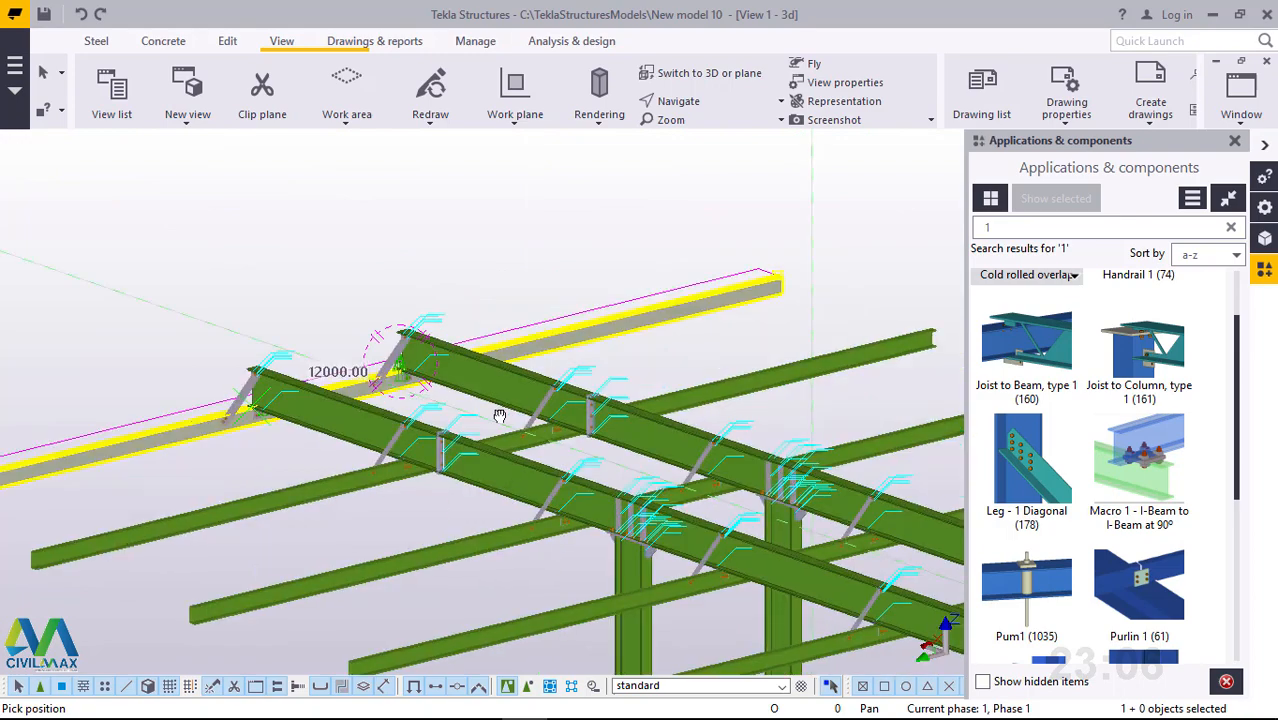
pyautogui.keyDown('ctrl'); pyautogui.moveTo(499, 415); pyautogui.dragTo(482, 398, button='middle'); pyautogui.keyUp('ctrl')
pyautogui.rightClick(384, 246)
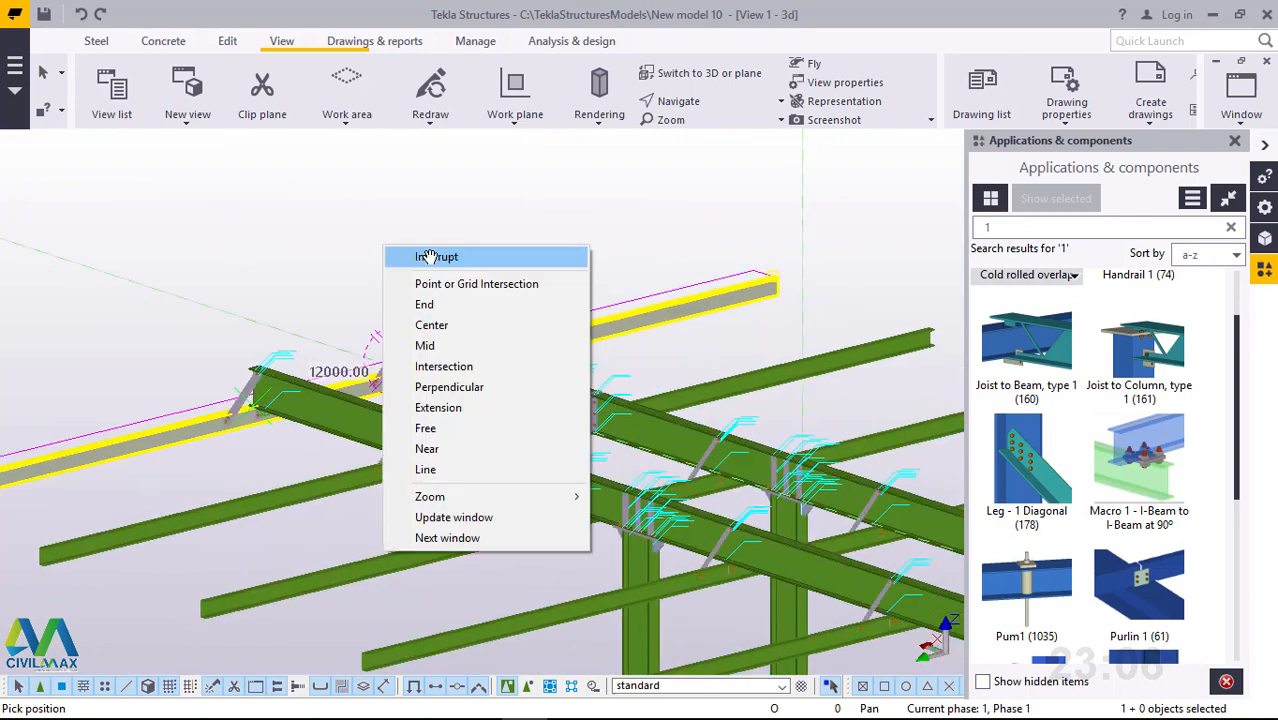
# - Close the component catalog and redraw the 3D view
pyautogui.click(1236, 141)
pyautogui.click(629, 364)
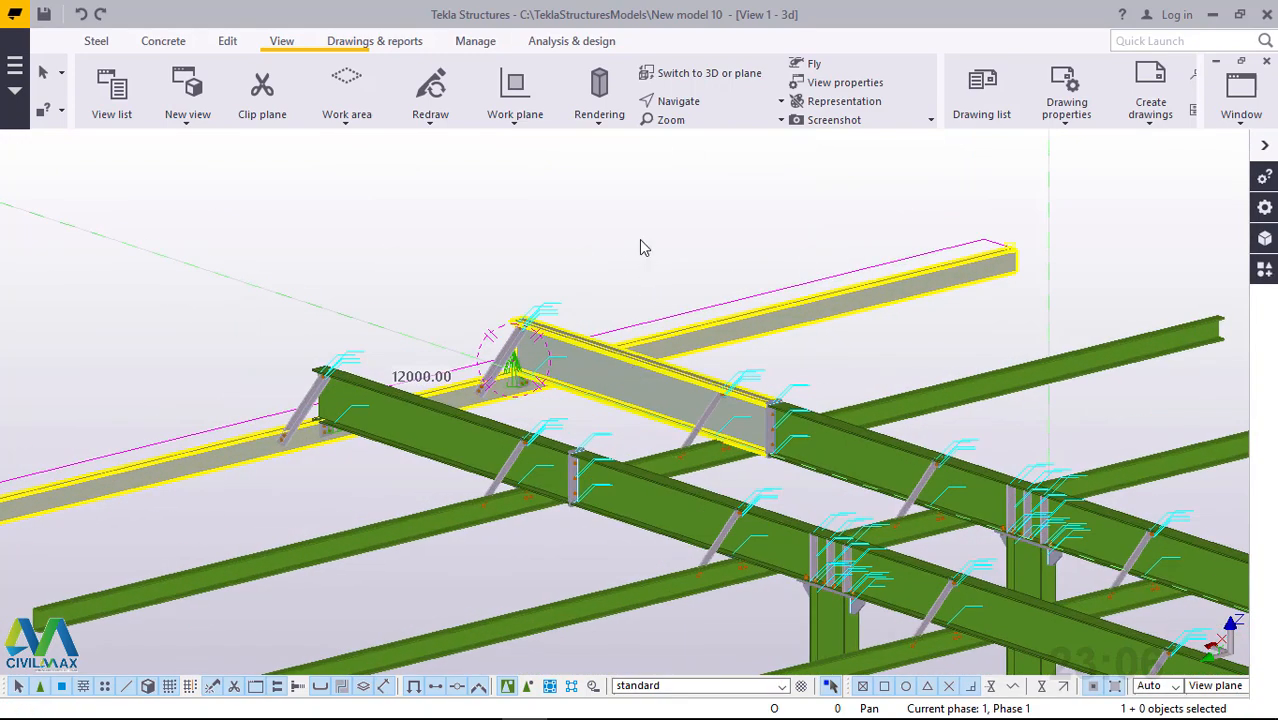
pyautogui.scroll(2, 641, 244)
pyautogui.rightClick(668, 192)
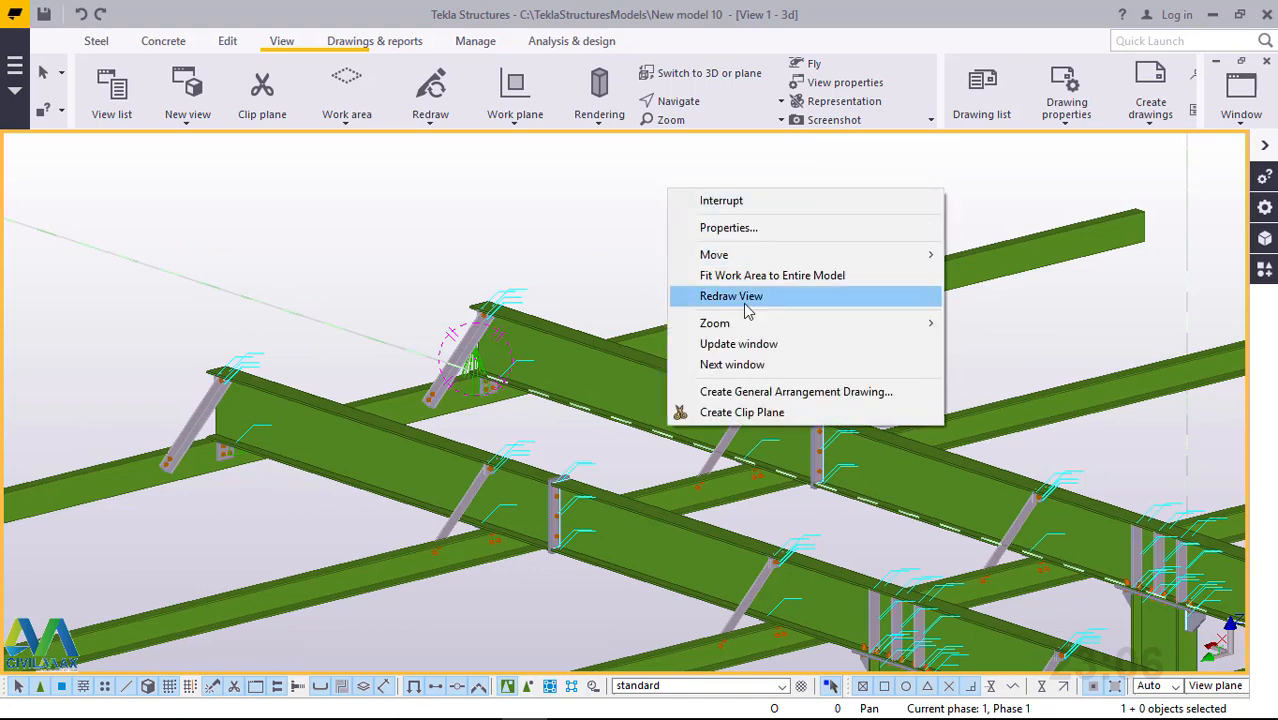
pyautogui.click(744, 303)
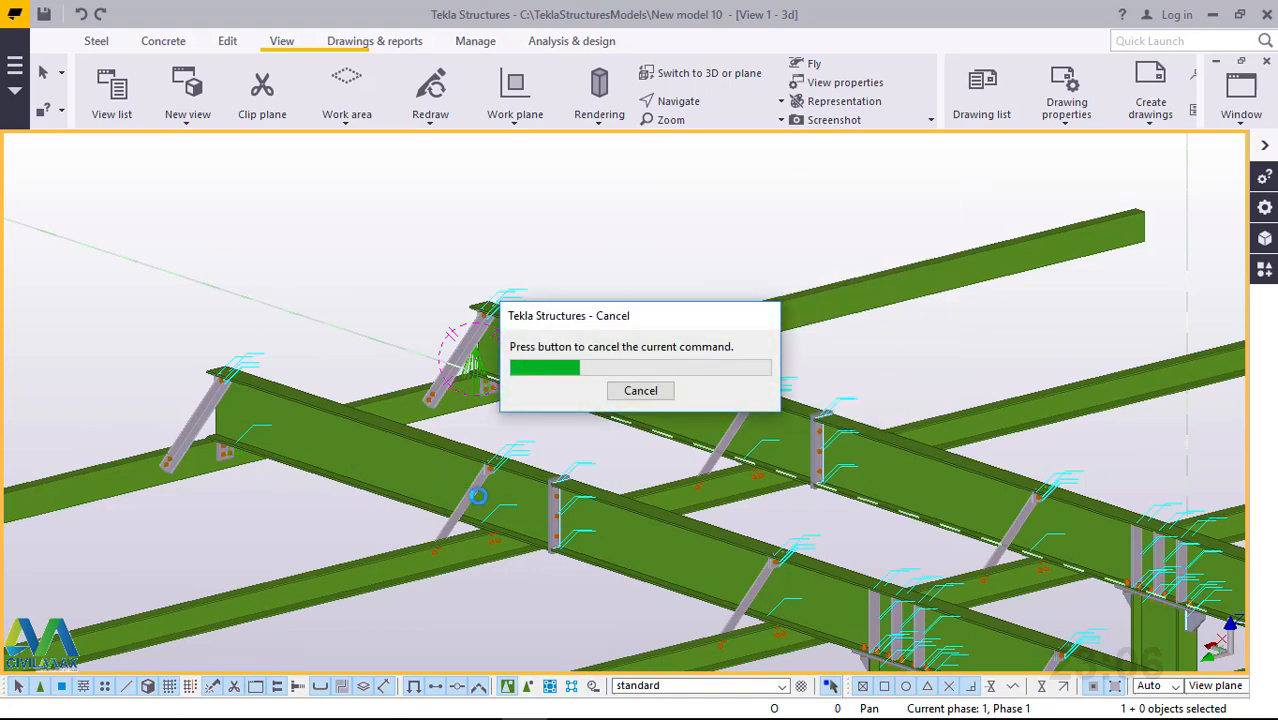
# - Examine the end purlin's connections from above together with the rest of the frame and foundations
pyautogui.click(706, 101)
pyautogui.click(700, 135)
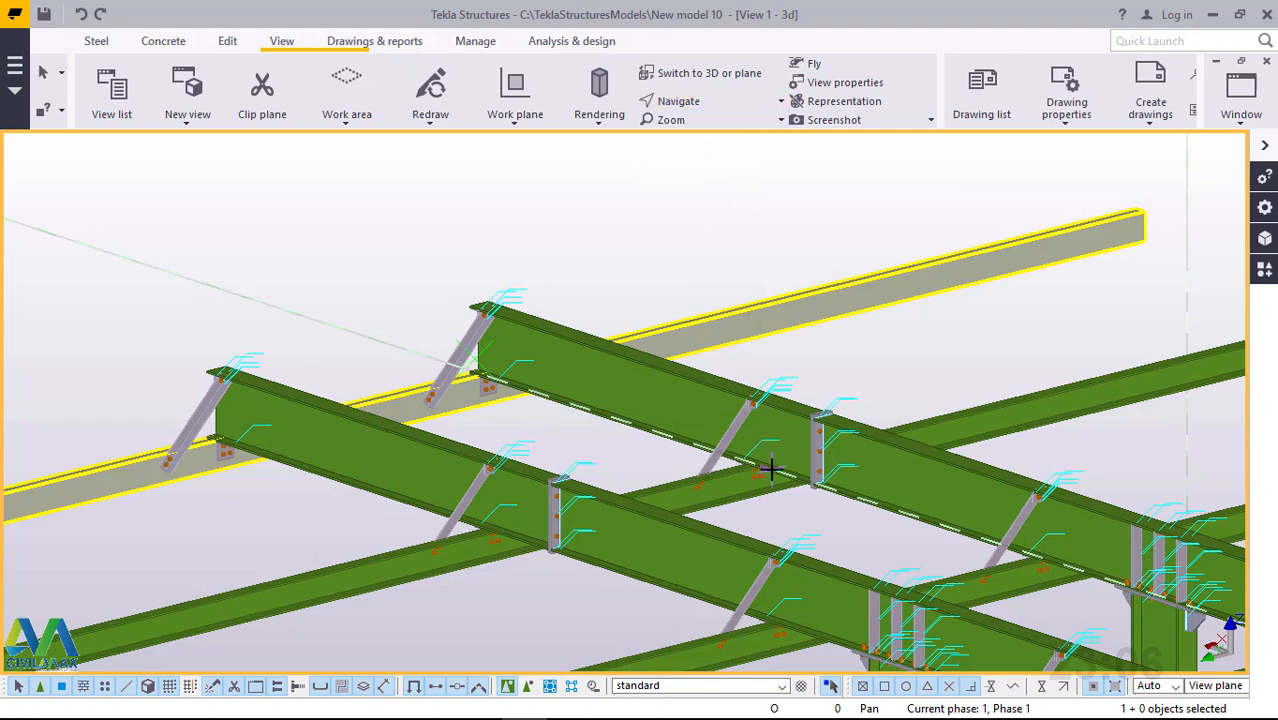
pyautogui.moveTo(771, 468); pyautogui.dragTo(781, 530)
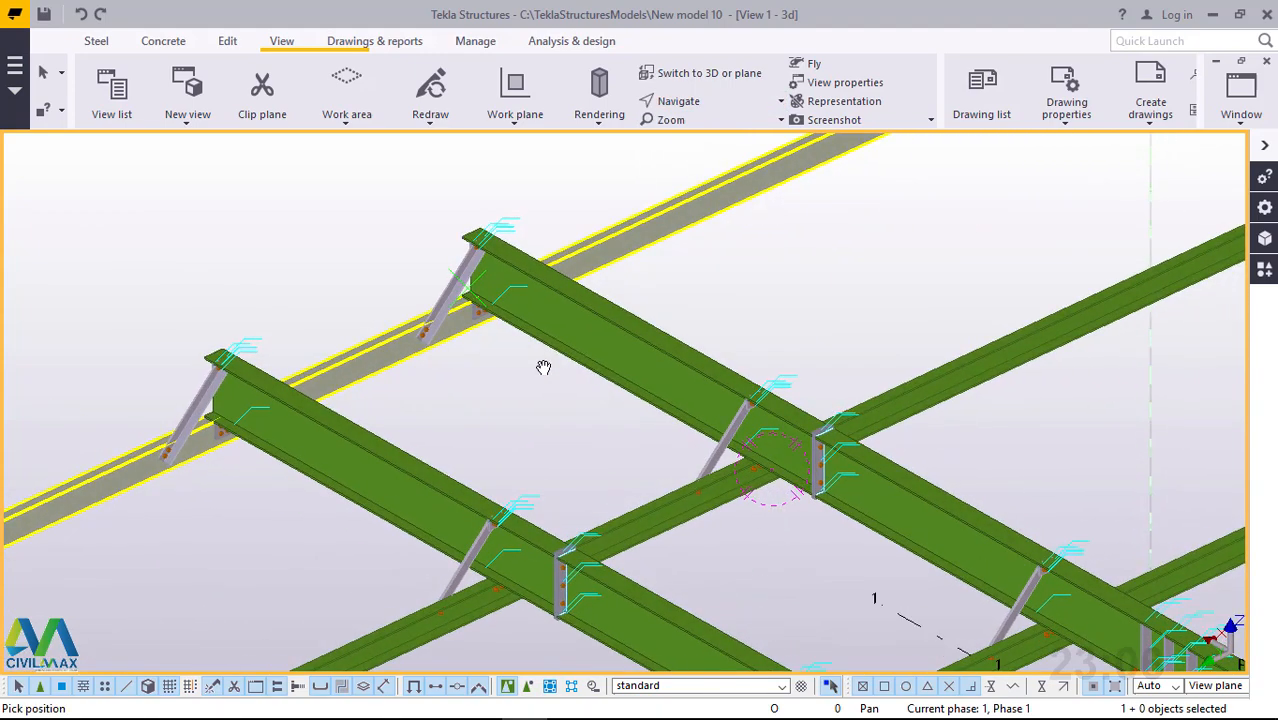
pyautogui.scroll(-10, 543, 367)
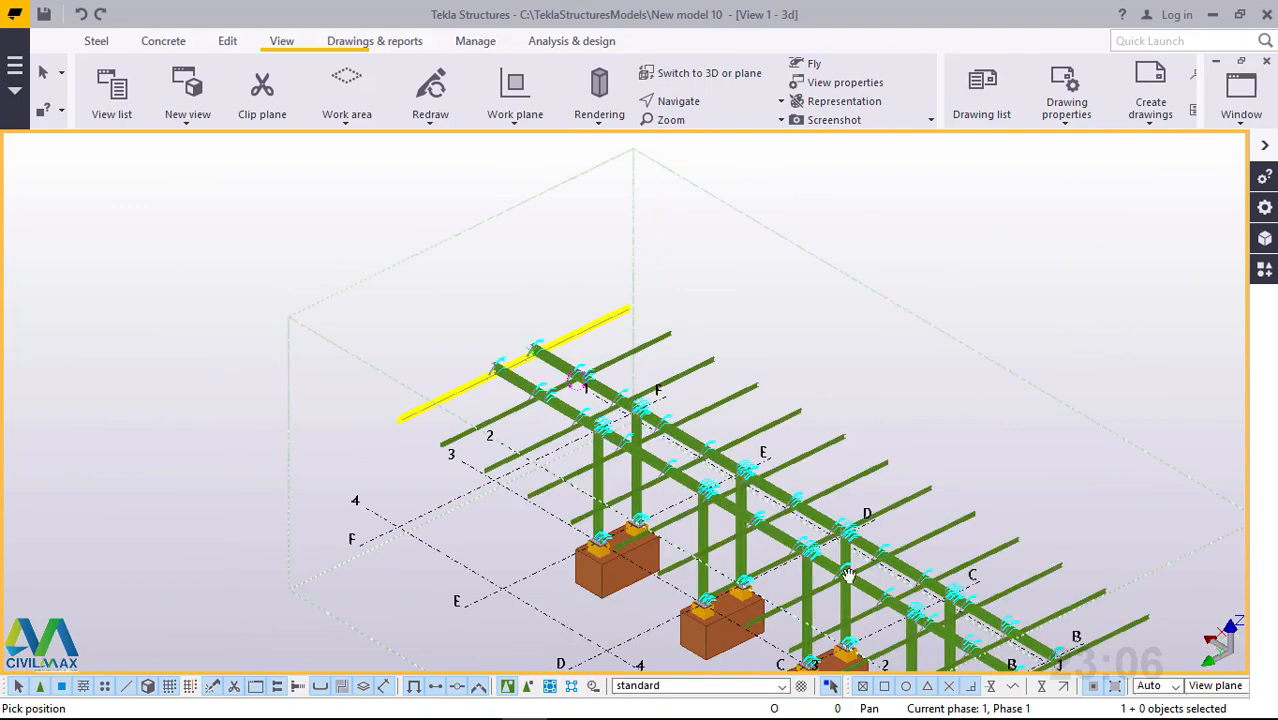
# - Look over the full length of the frame with its purlins and foundations, and end the active pan command
pyautogui.scroll(5, 863, 602)
pyautogui.scroll(-6, 548, 392)
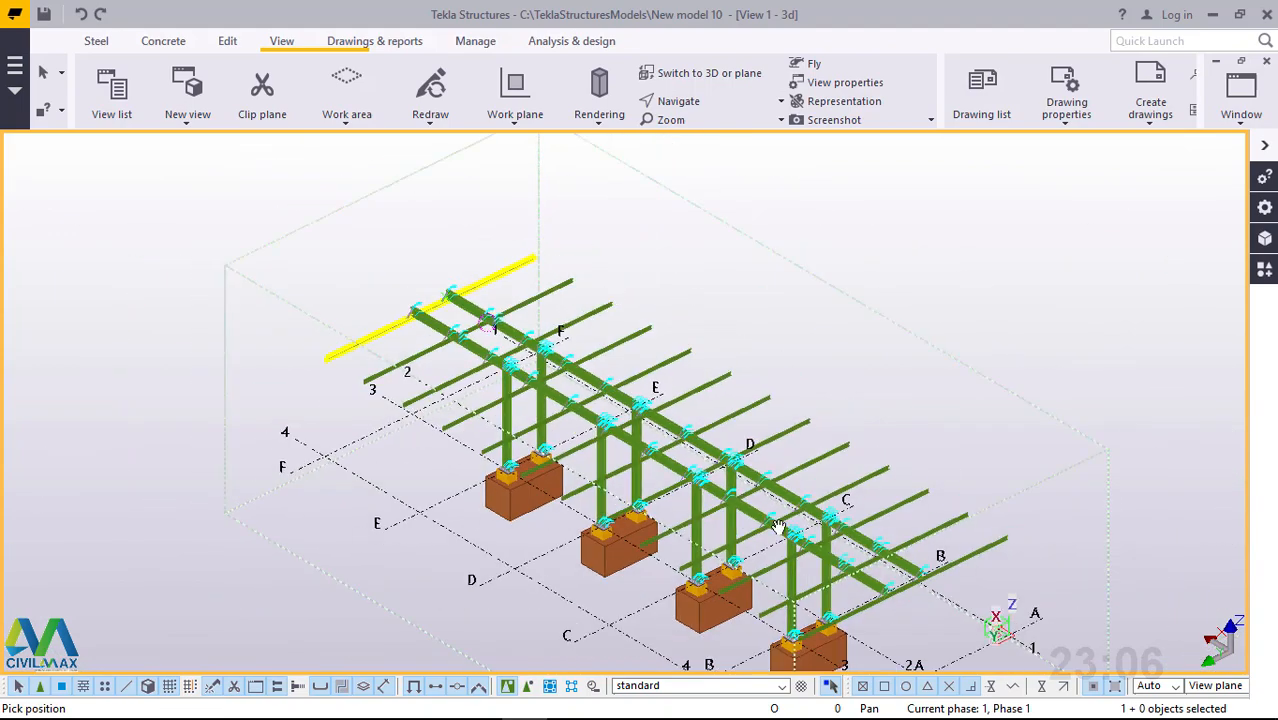
pyautogui.scroll(4, 779, 527)
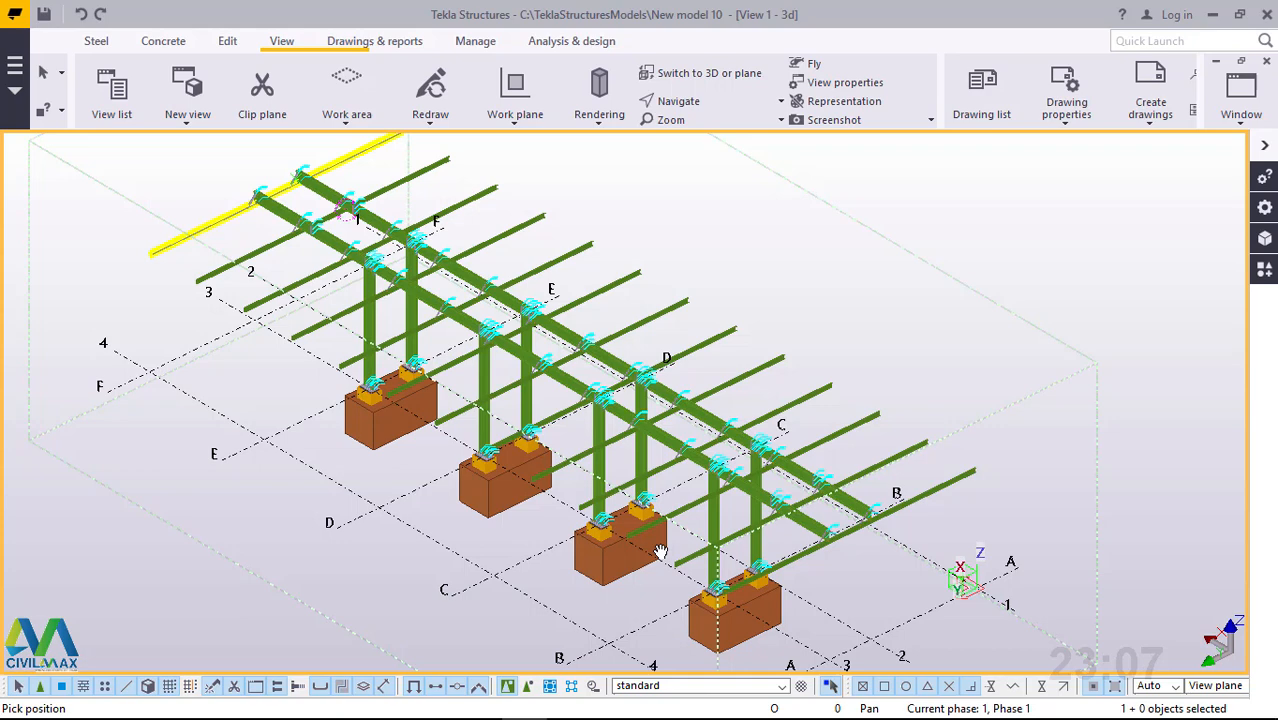
pyautogui.rightClick(724, 225)
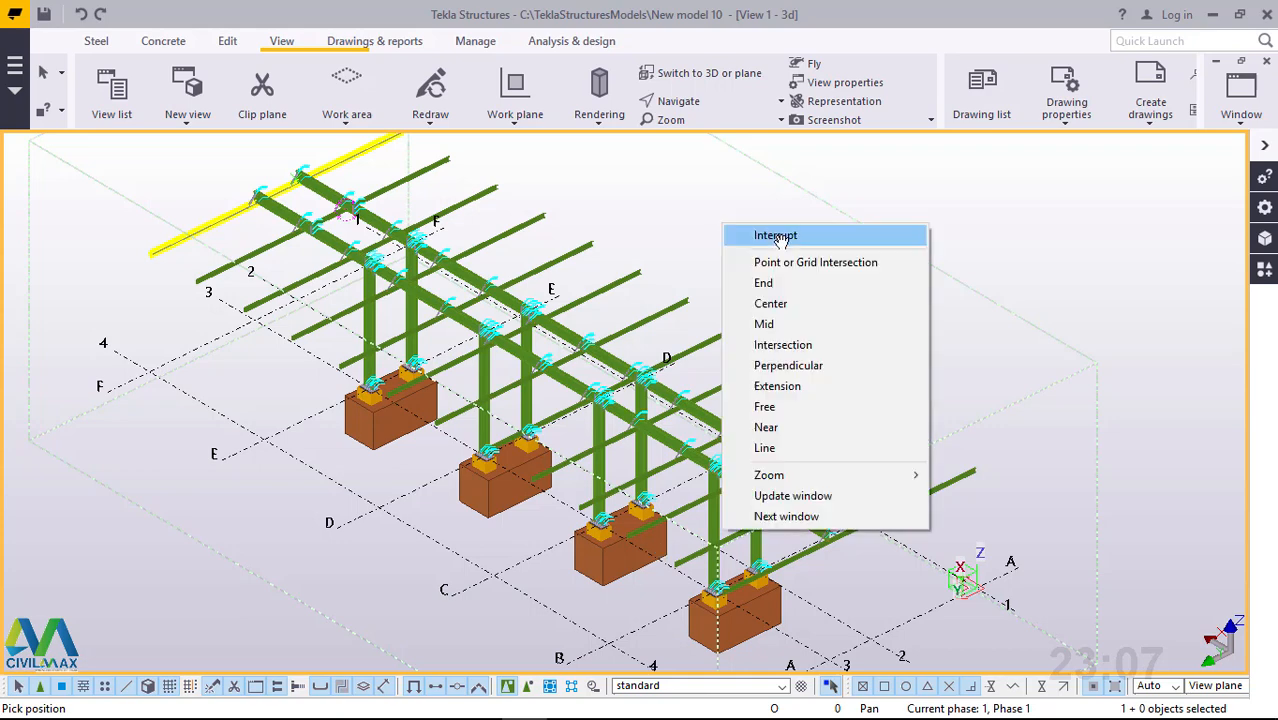
pyautogui.click(779, 237)
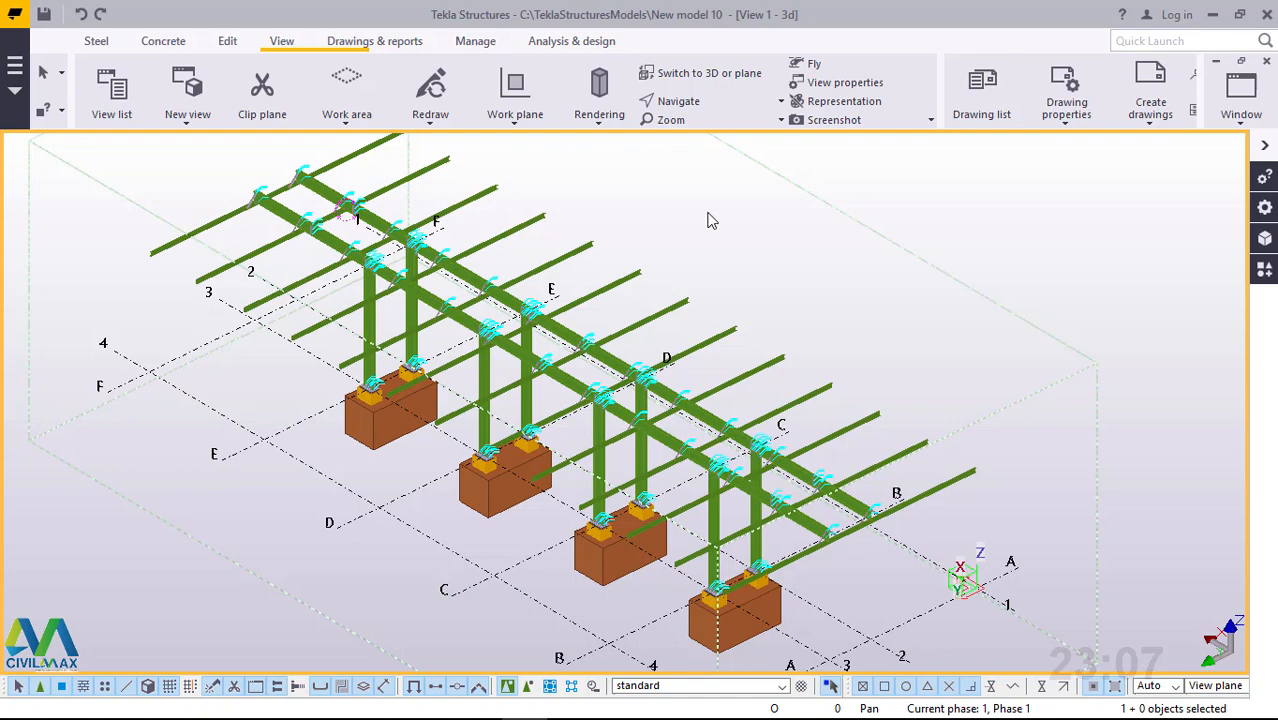
# - Examine the purlin braces, main beams, columns and footings along the frame, from the grid B end to the connections around grids E and F
pyautogui.scroll(4, 490, 280)
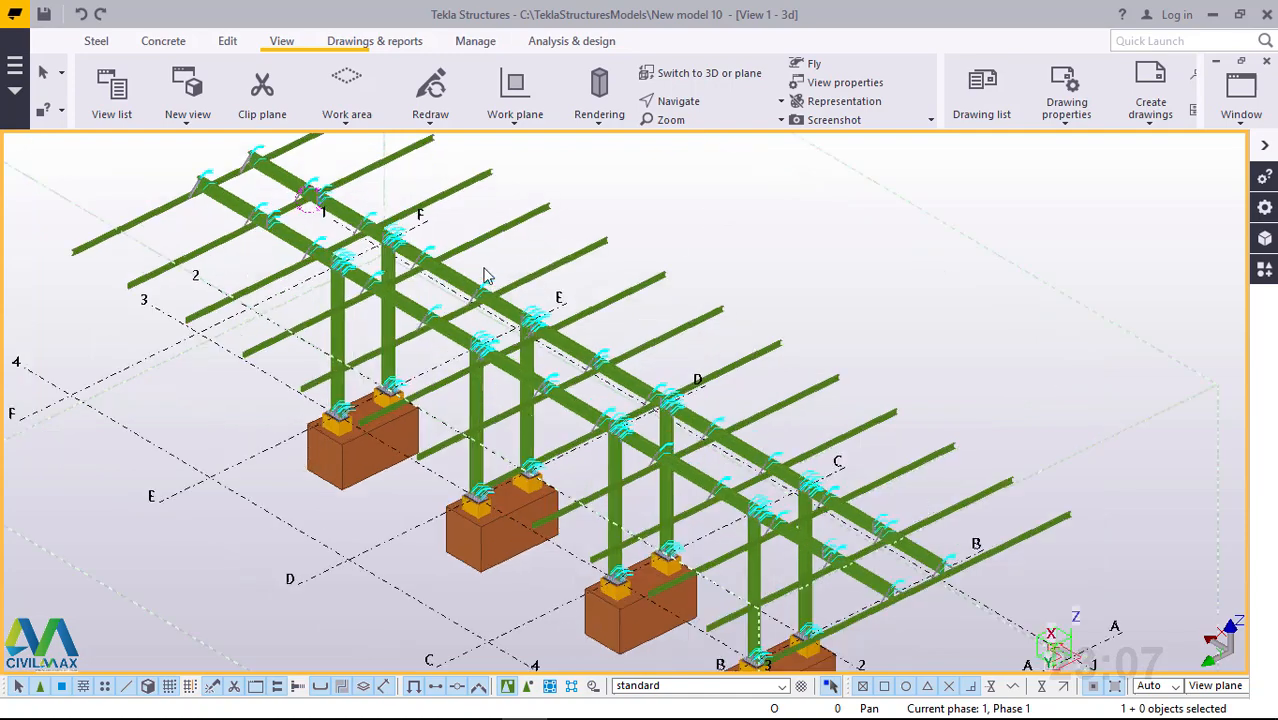
pyautogui.scroll(-4, 512, 290)
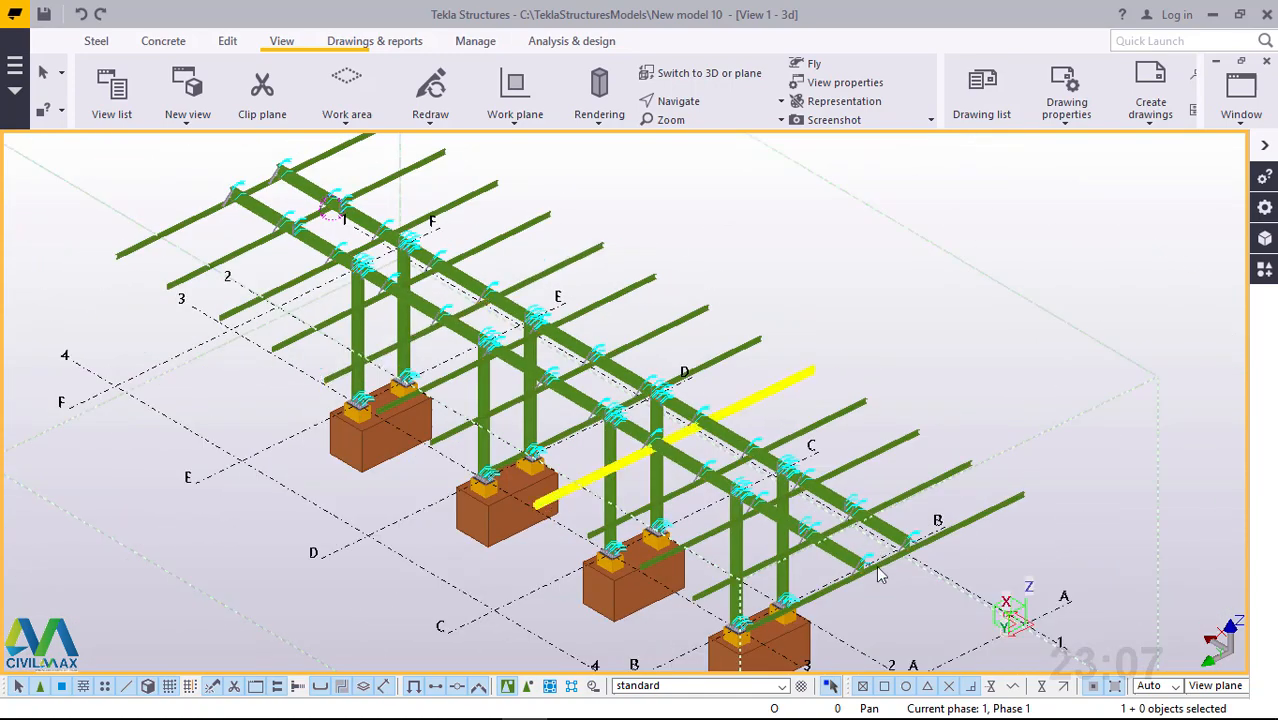
pyautogui.scroll(3, 815, 572)
pyautogui.scroll(-3, 740, 500)
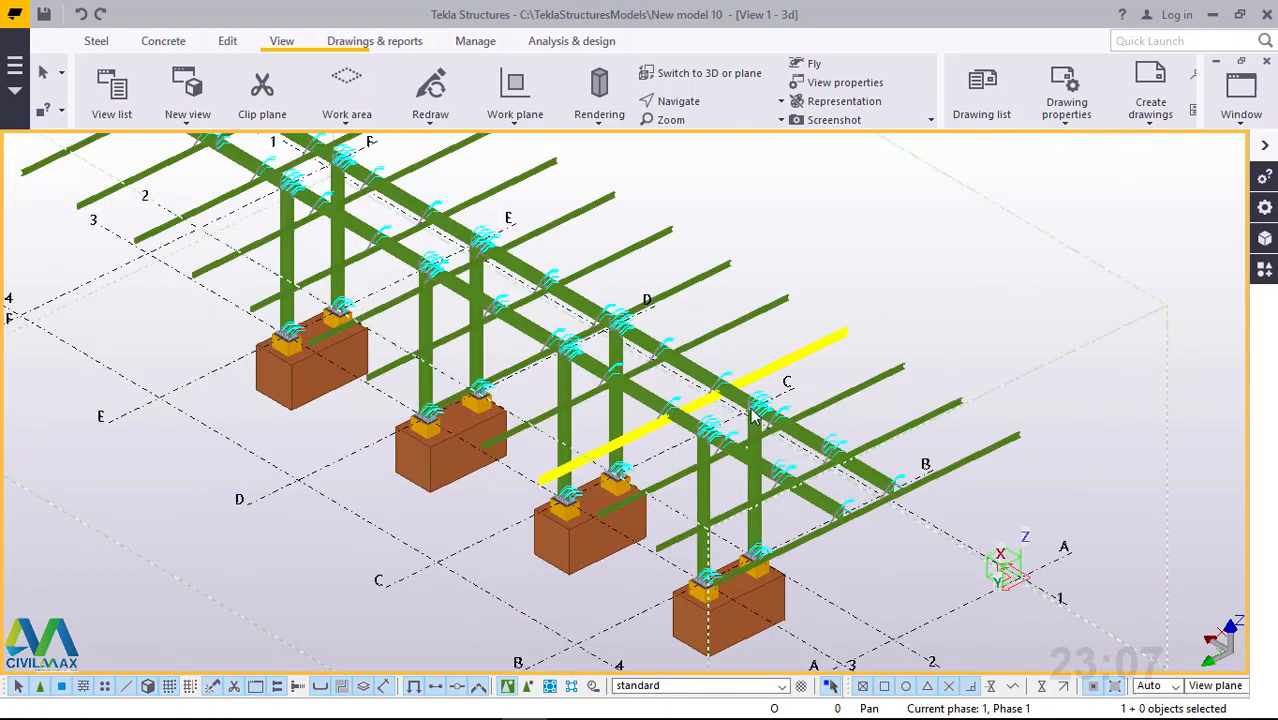
pyautogui.scroll(3, 760, 555)
pyautogui.scroll(-4, 760, 555)
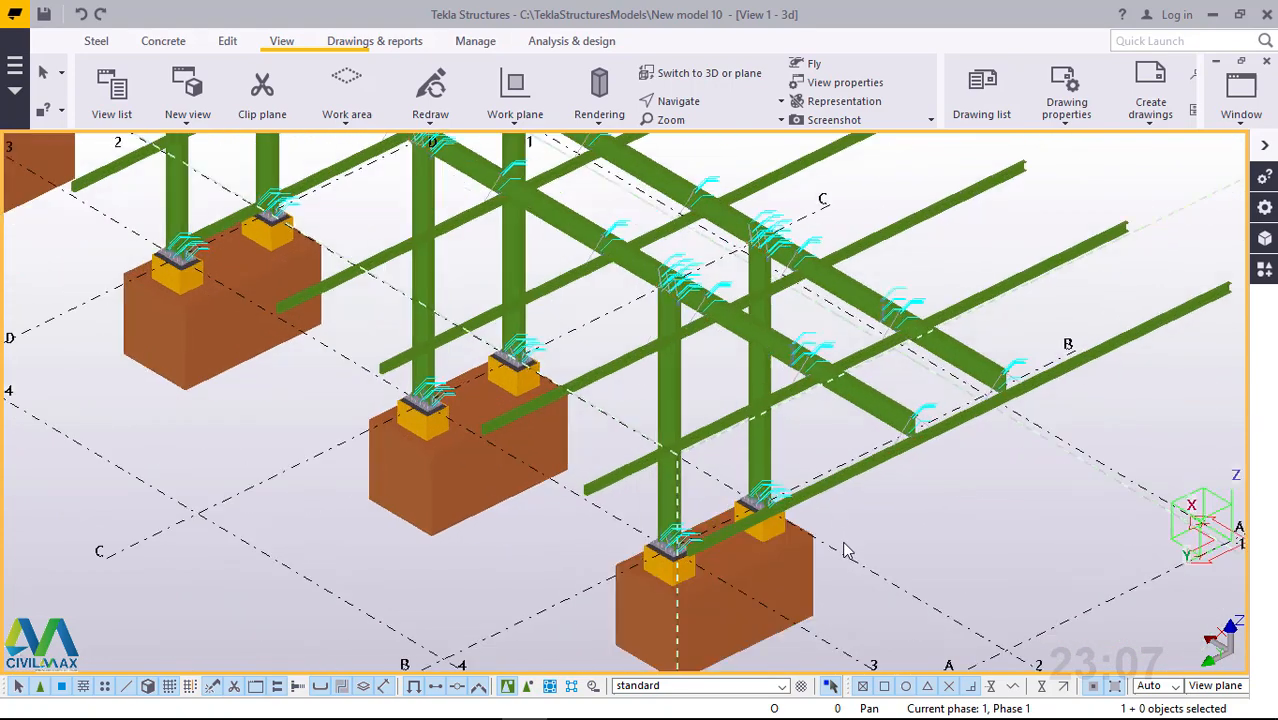
pyautogui.scroll(-1, 654, 319)
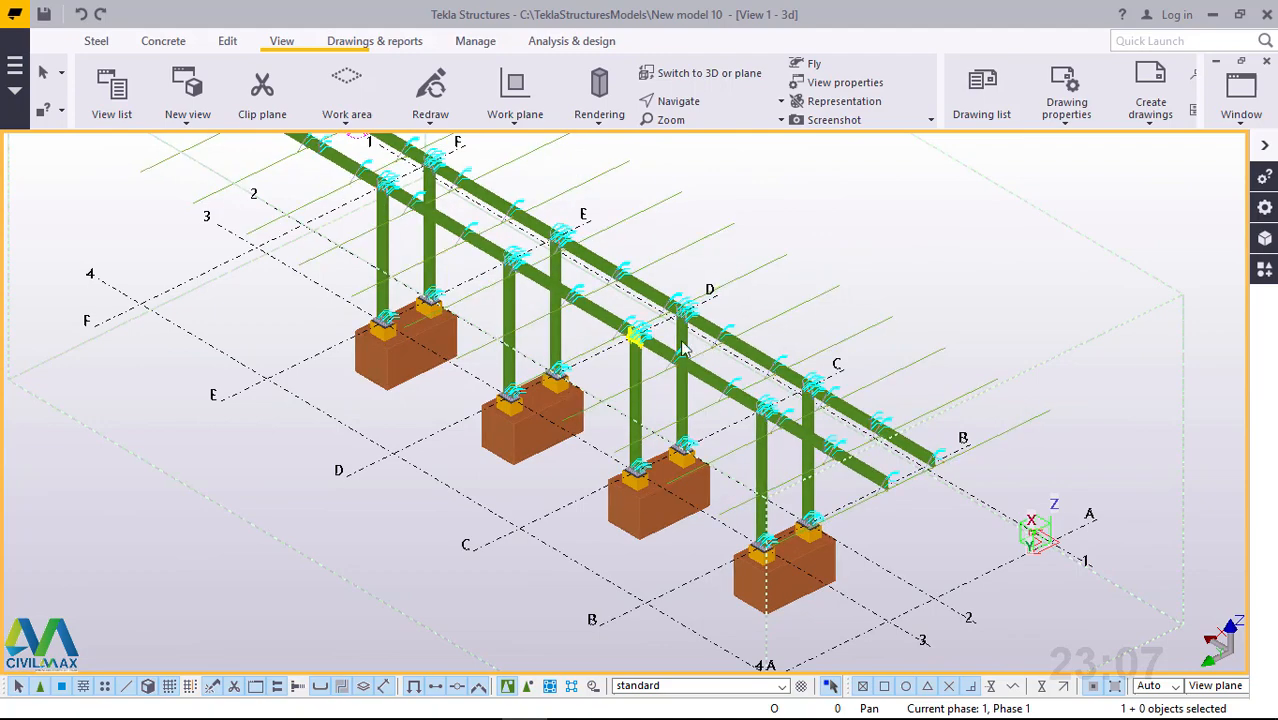
pyautogui.scroll(-1, 671, 312)
pyautogui.scroll(5, 323, 165)
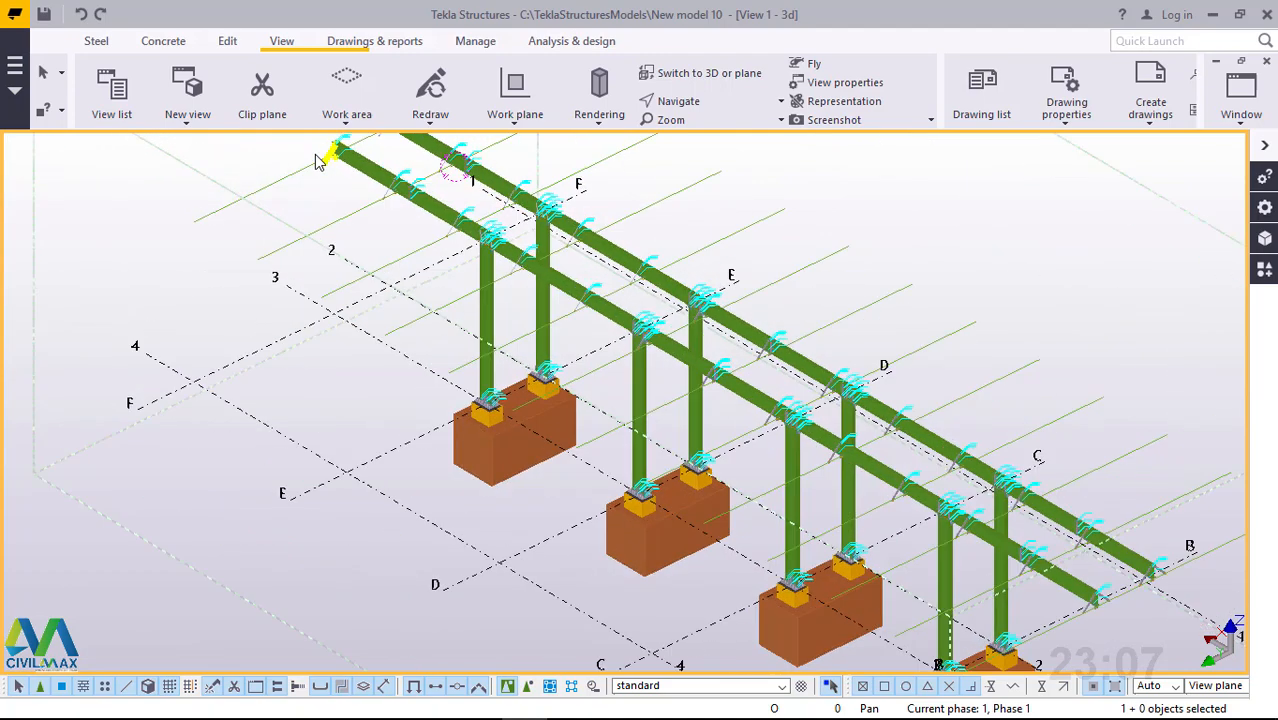
pyautogui.scroll(3, 692, 227)
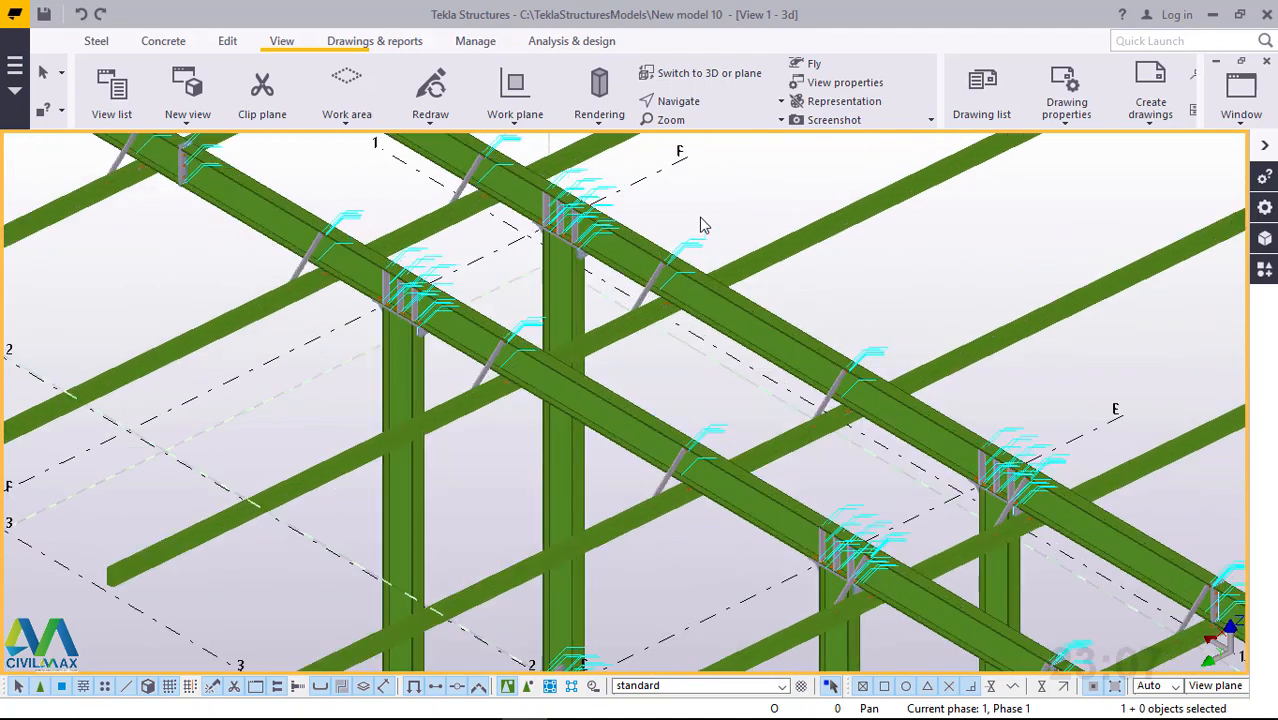